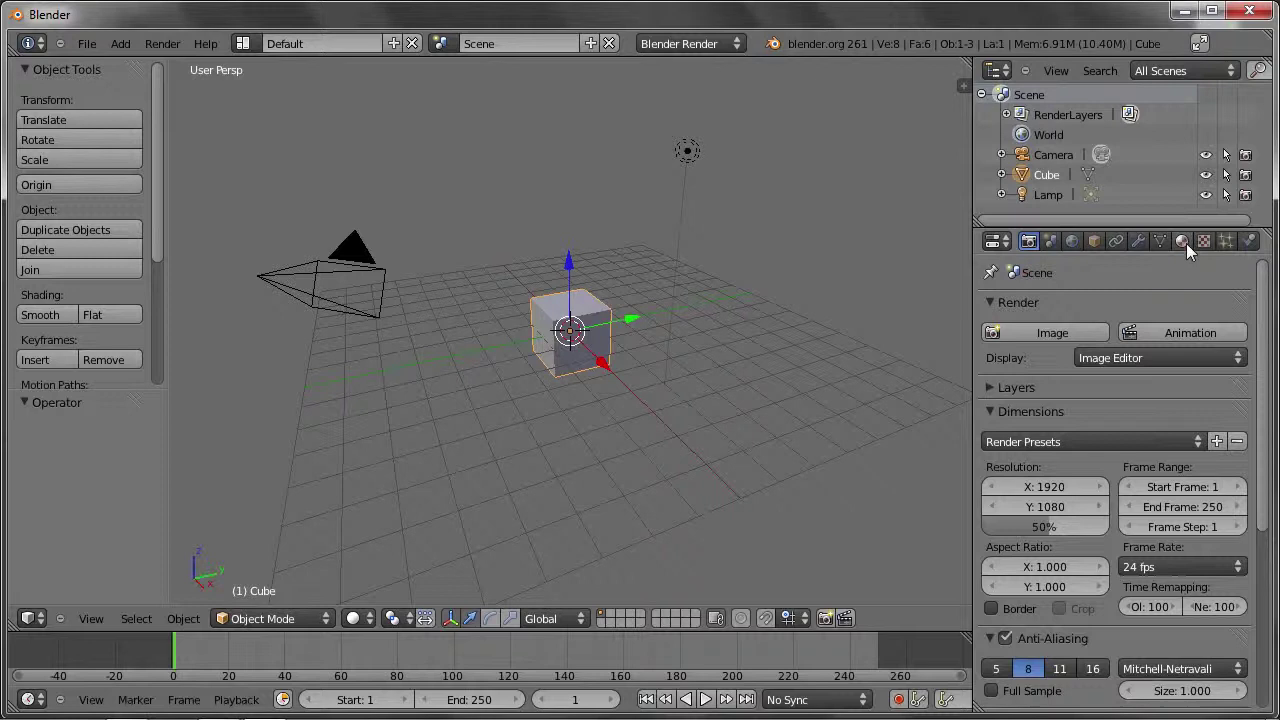
Show the cube's material: white Lambert diffuse at 0.800 and CookTorr specular at 0.500.
{"action": "left_click", "coordinate": [1185, 242]}
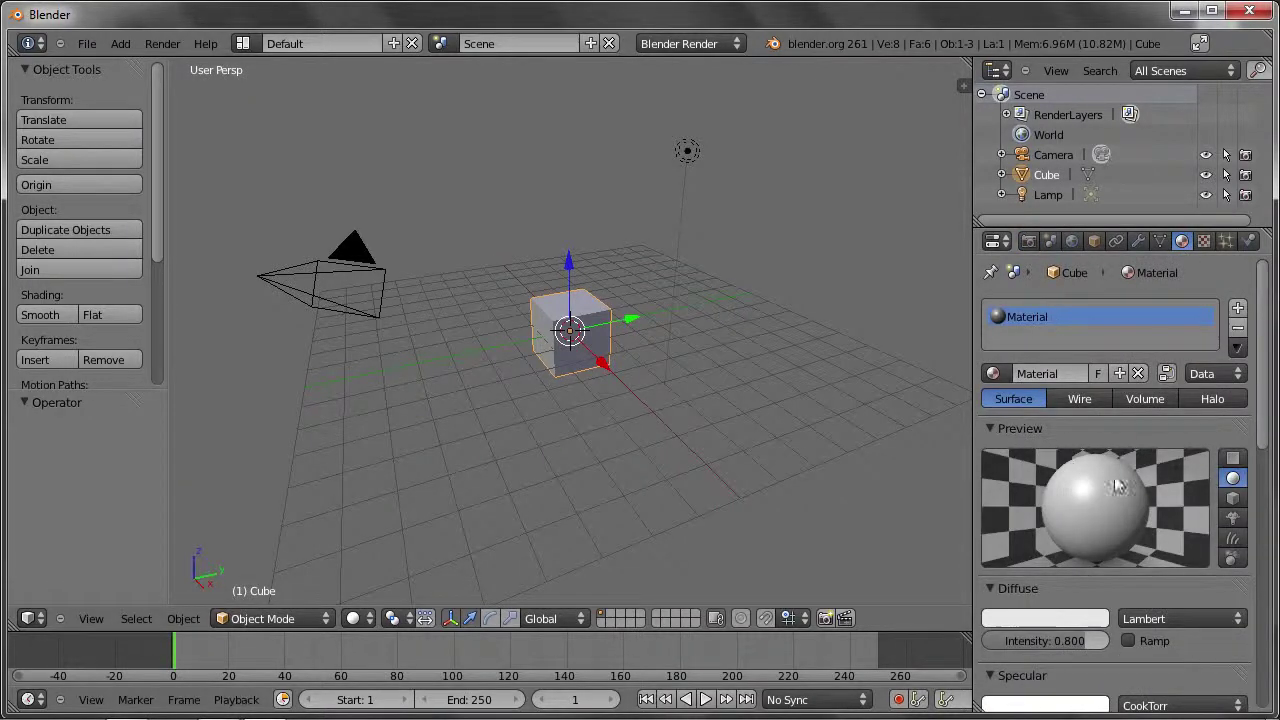
{"action": "scroll", "coordinate": [1081, 458], "scroll_direction": "down", "scroll_amount": 1}
{"action": "scroll", "coordinate": [1081, 458], "scroll_direction": "up", "scroll_amount": 1}
{"action": "scroll", "coordinate": [1136, 565], "scroll_direction": "down", "scroll_amount": 2}
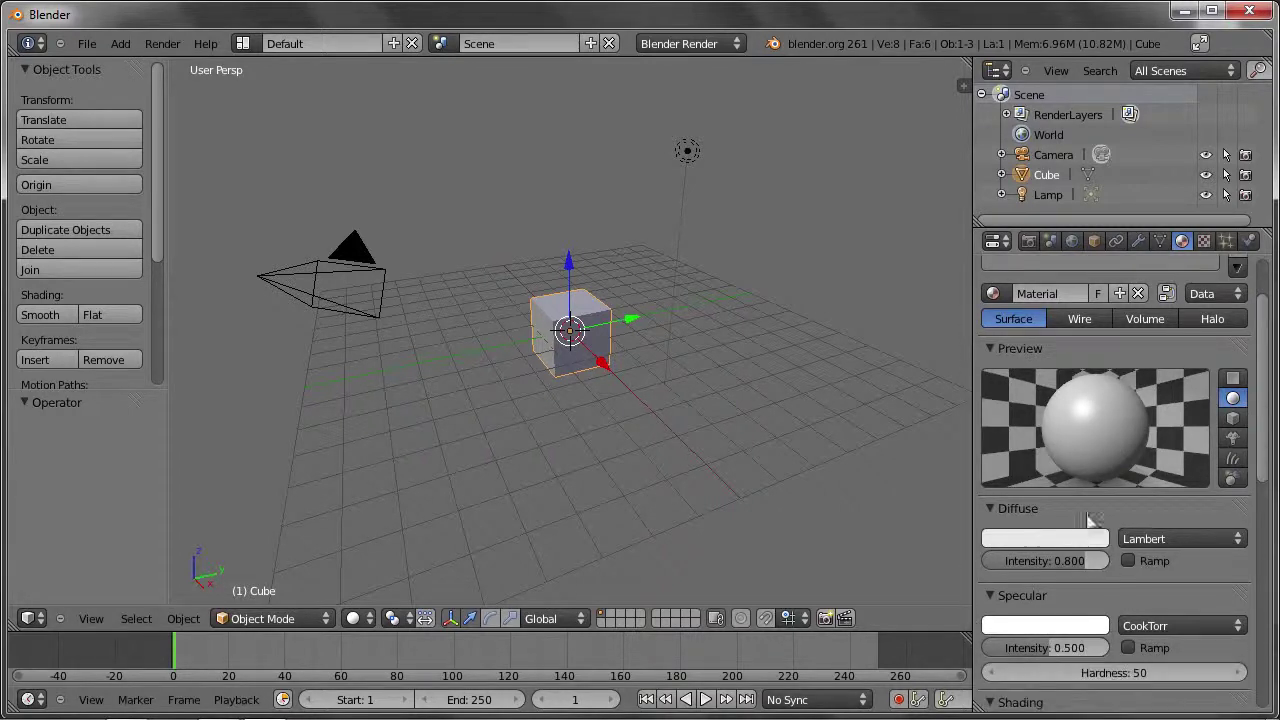
{"action": "scroll", "coordinate": [1065, 428], "scroll_direction": "down", "scroll_amount": 1}
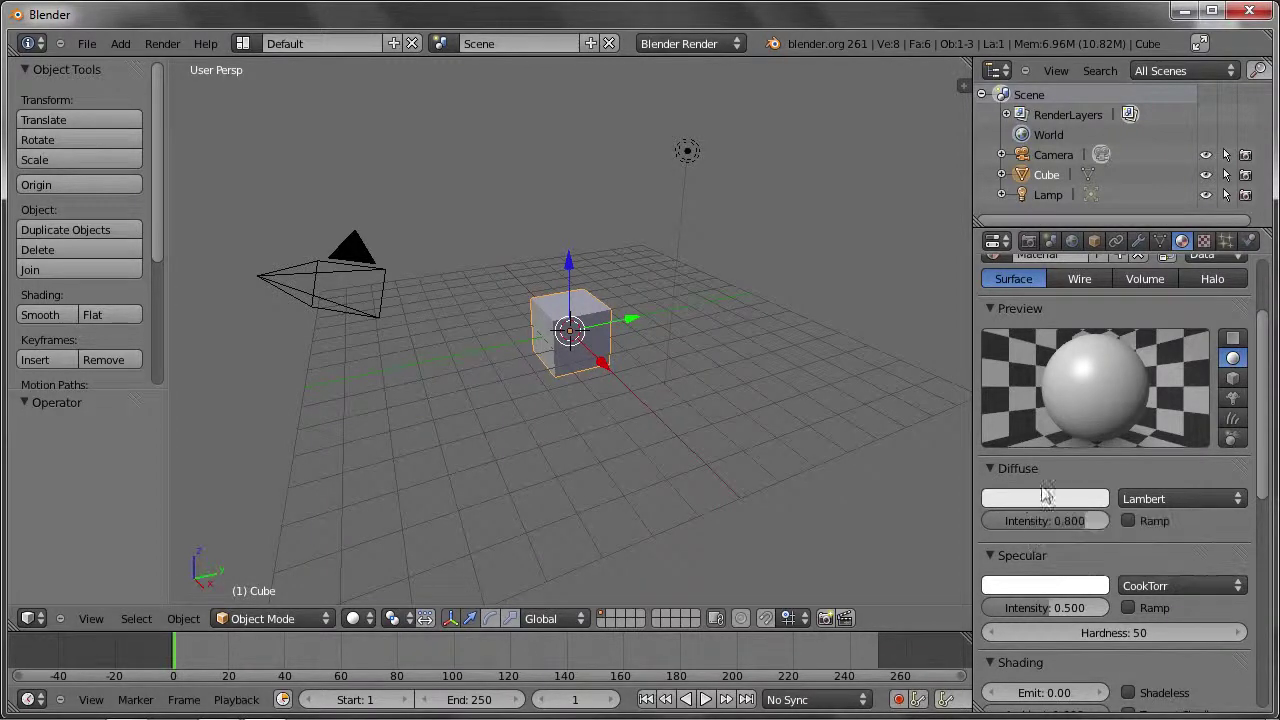
Change the cube's Diffuse colour to magenta.
{"action": "left_click", "coordinate": [1064, 500]}
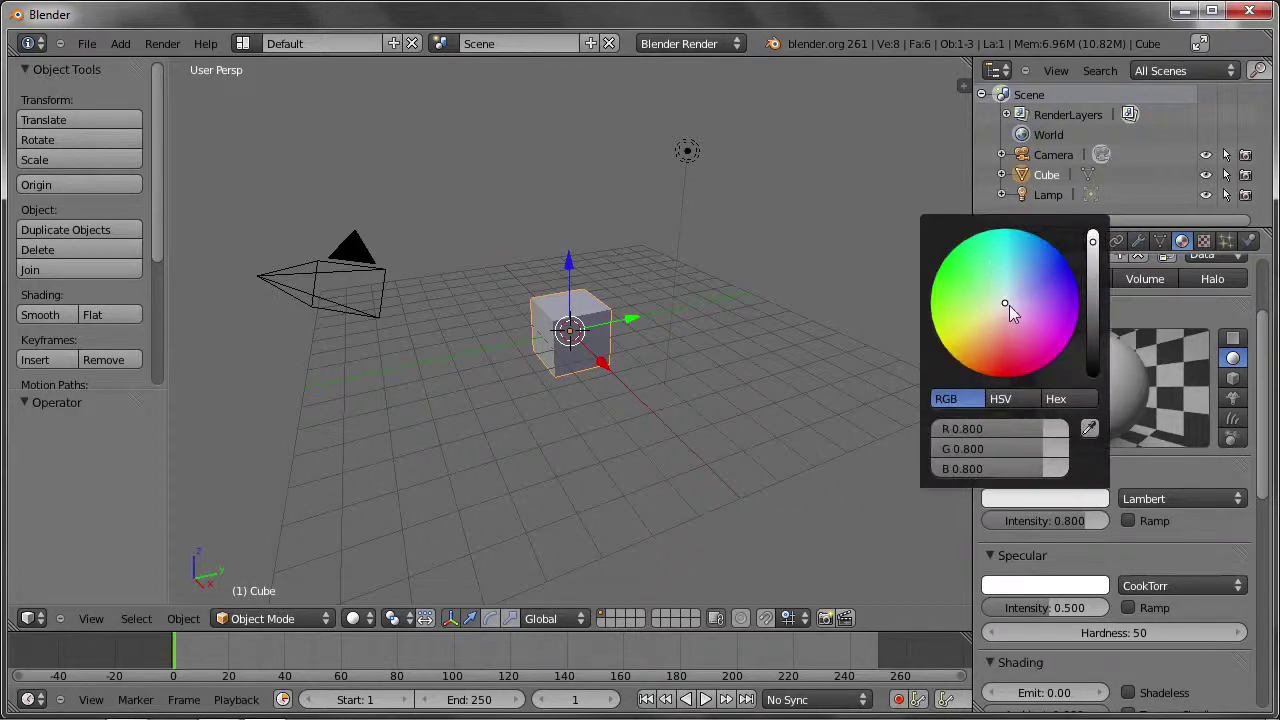
{"action": "left_click", "coordinate": [979, 373]}
{"action": "left_click_drag", "start_coordinate": [958, 417], "coordinate": [1073, 385]}
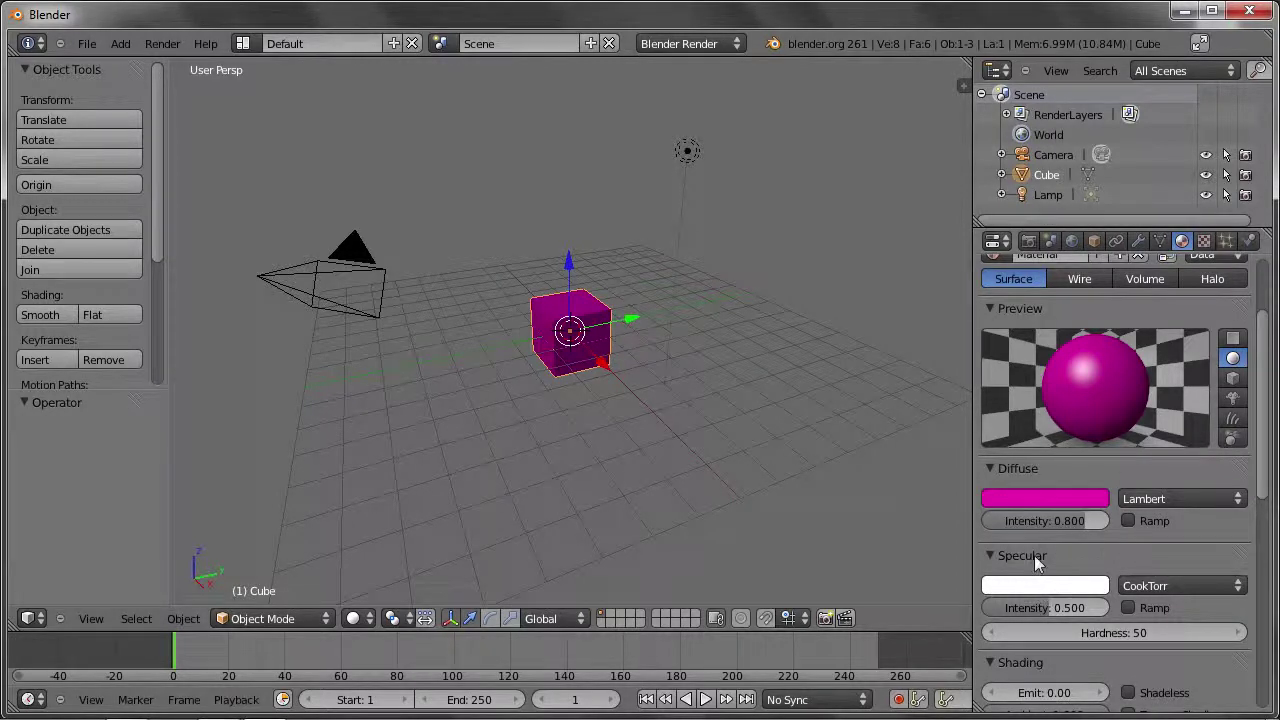
Try blue, cyan-green and yellow Specular colours, then set Specular back to near-white.
{"action": "left_click", "coordinate": [1050, 584]}
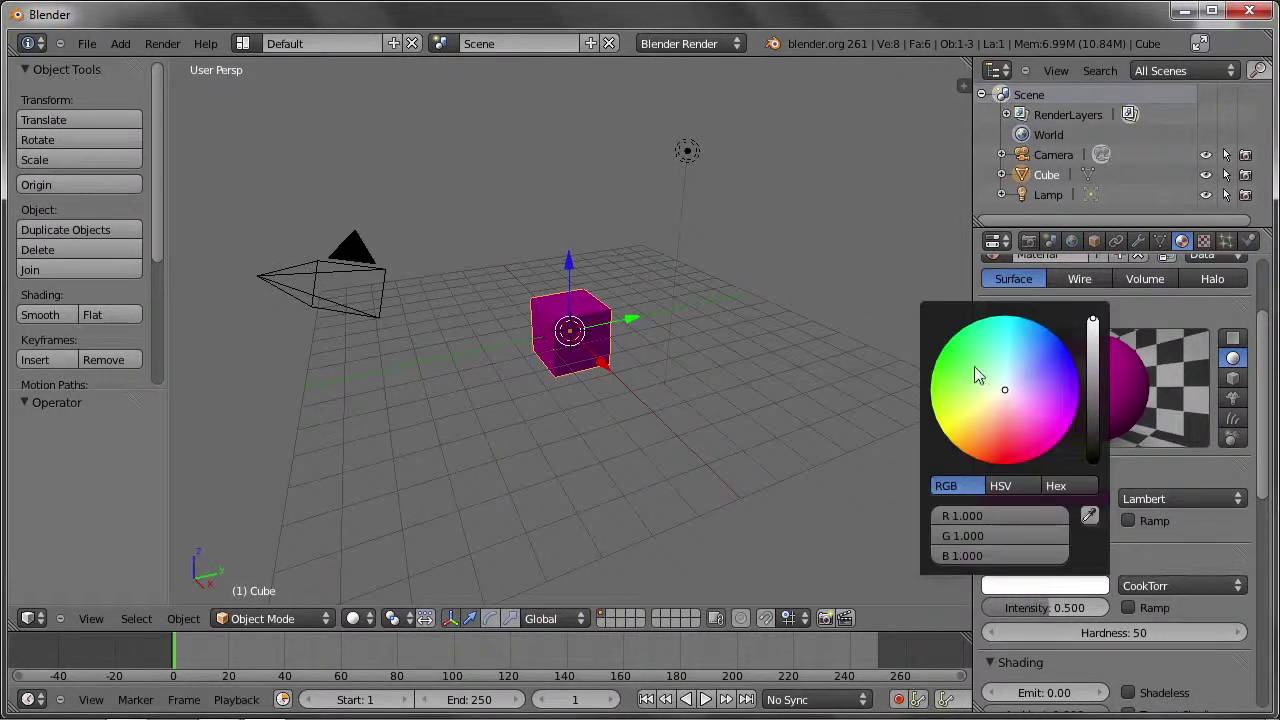
{"action": "left_click_drag", "start_coordinate": [1011, 392], "coordinate": [1062, 362]}
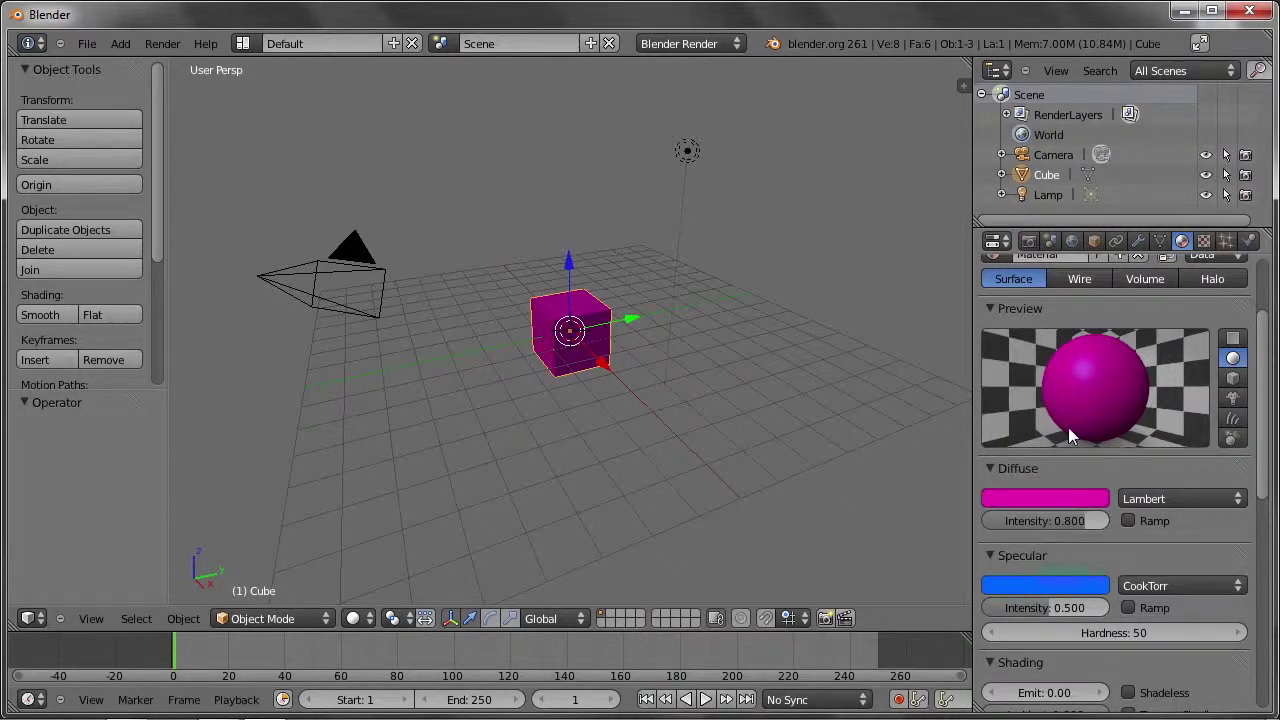
{"action": "left_click", "coordinate": [1046, 586]}
{"action": "left_click", "coordinate": [1014, 373]}
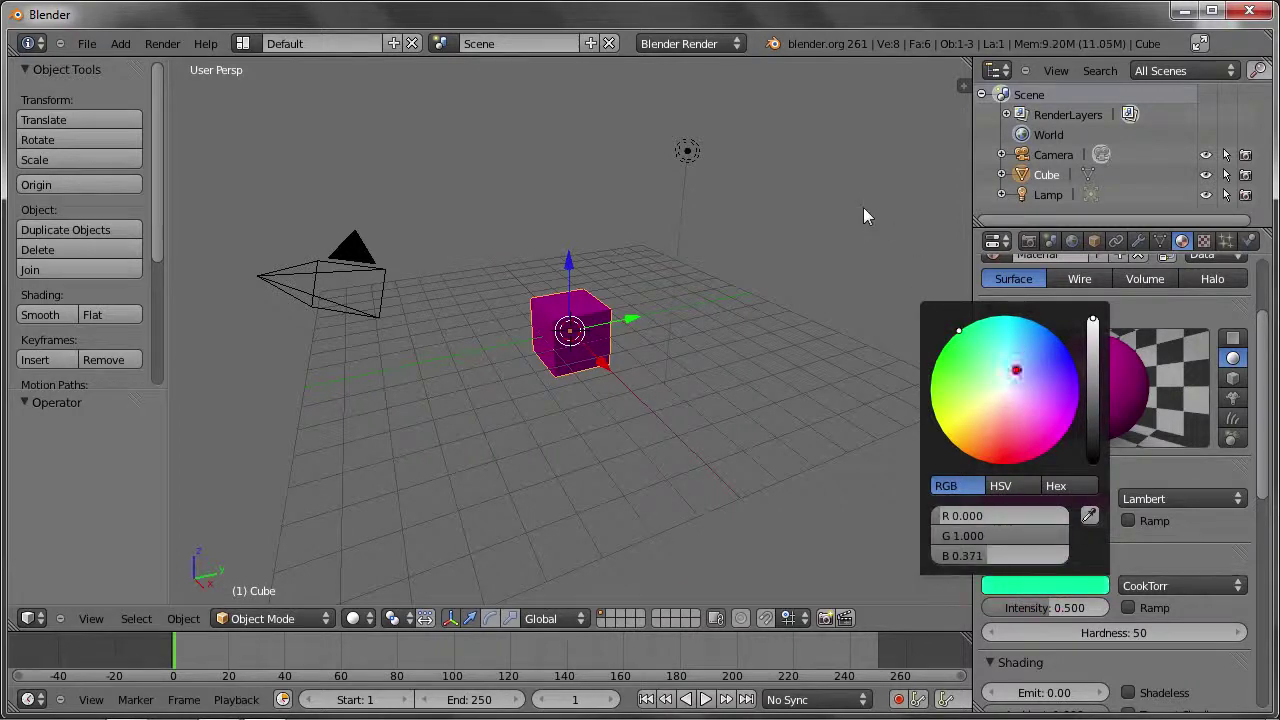
{"action": "left_click", "coordinate": [1040, 584]}
{"action": "left_click", "coordinate": [955, 395]}
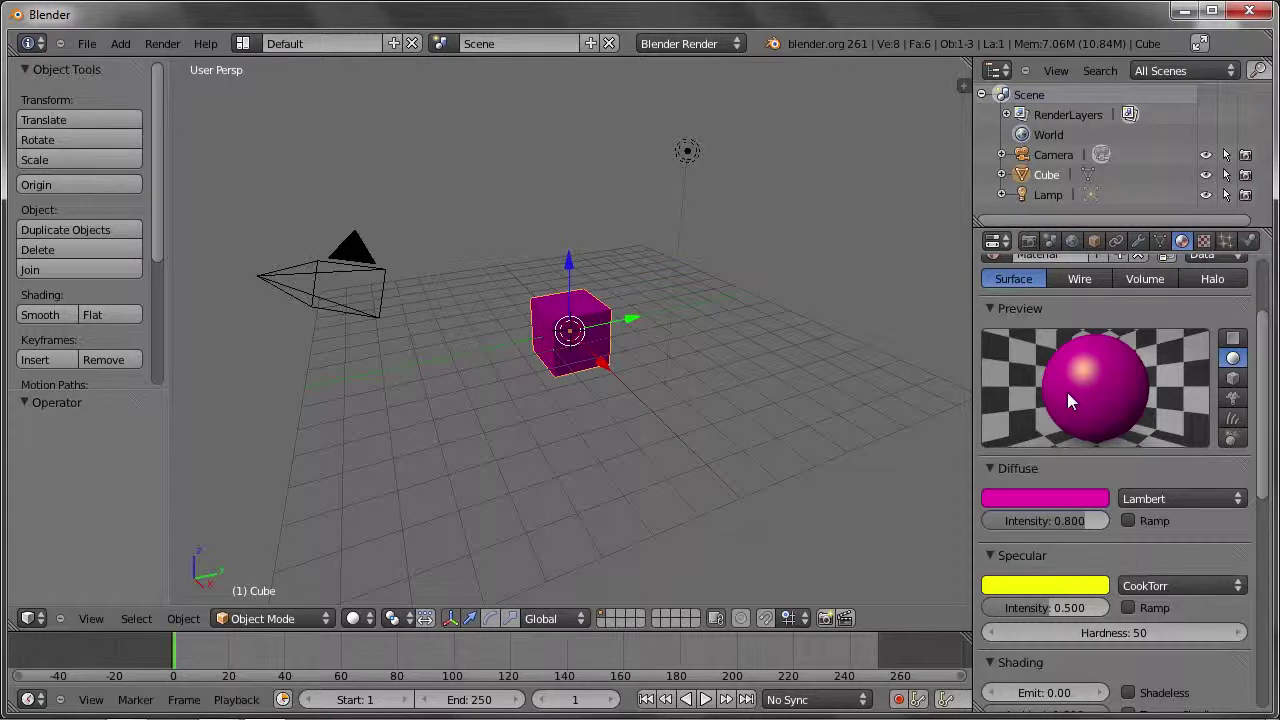
{"action": "left_click", "coordinate": [1054, 584]}
{"action": "left_click_drag", "start_coordinate": [961, 423], "coordinate": [1007, 387]}
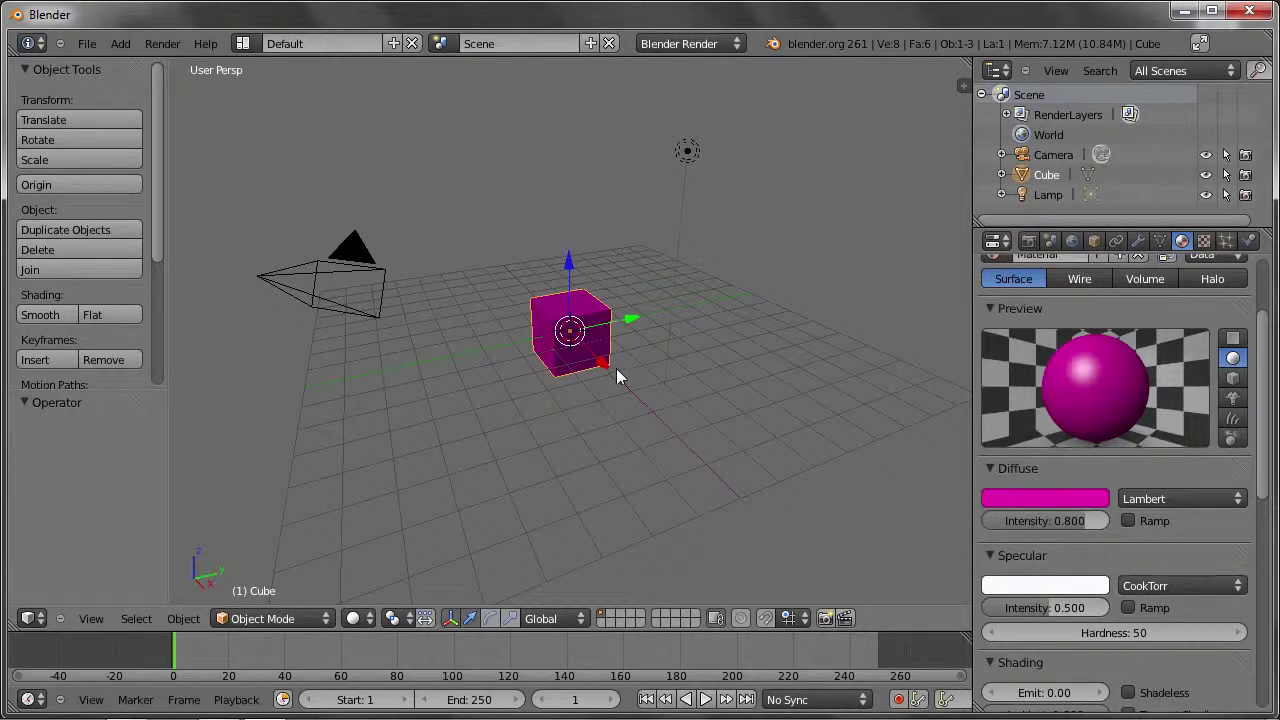
Move the cube along X, switch to camera view and add a large floor plane.
{"action": "left_click_drag", "start_coordinate": [616, 368], "coordinate": [578, 332]}
{"action": "key", "text": "KP_0"}
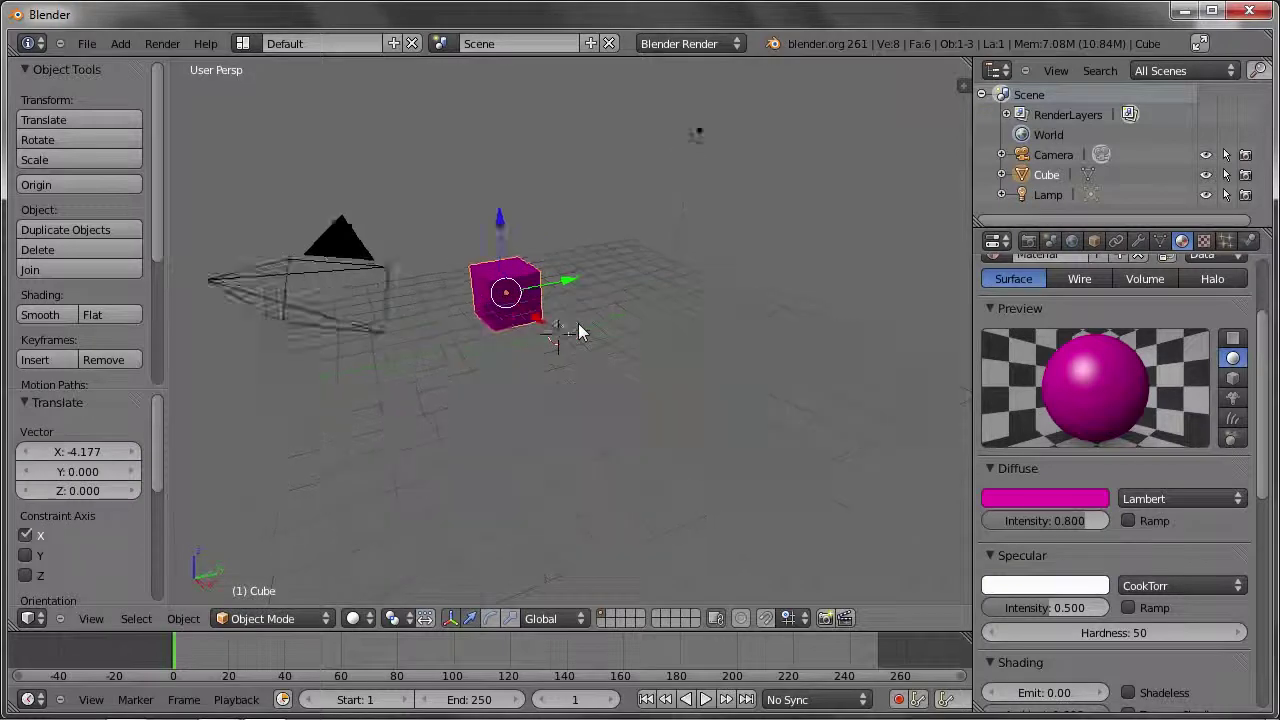
{"action": "key", "text": "shift+a"}
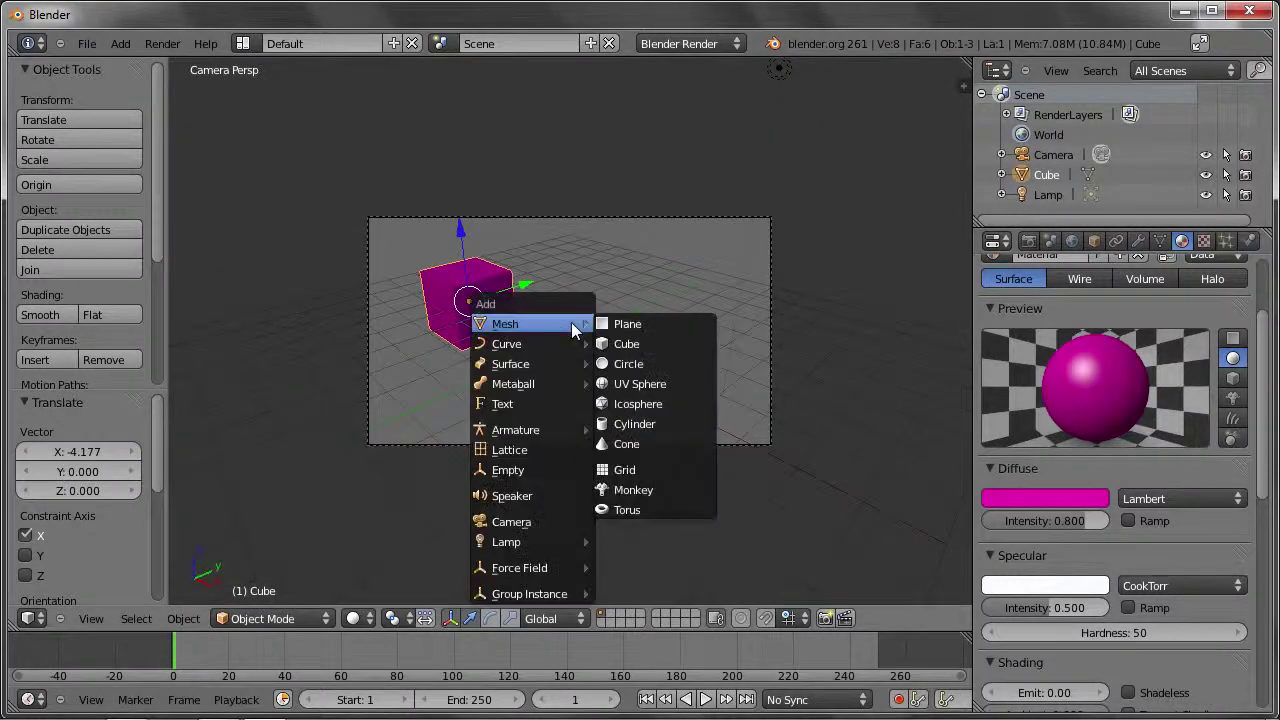
{"action": "left_click", "coordinate": [626, 323]}
{"action": "key", "text": "s"}
{"action": "left_click", "coordinate": [748, 451]}
{"action": "key", "text": "s"}
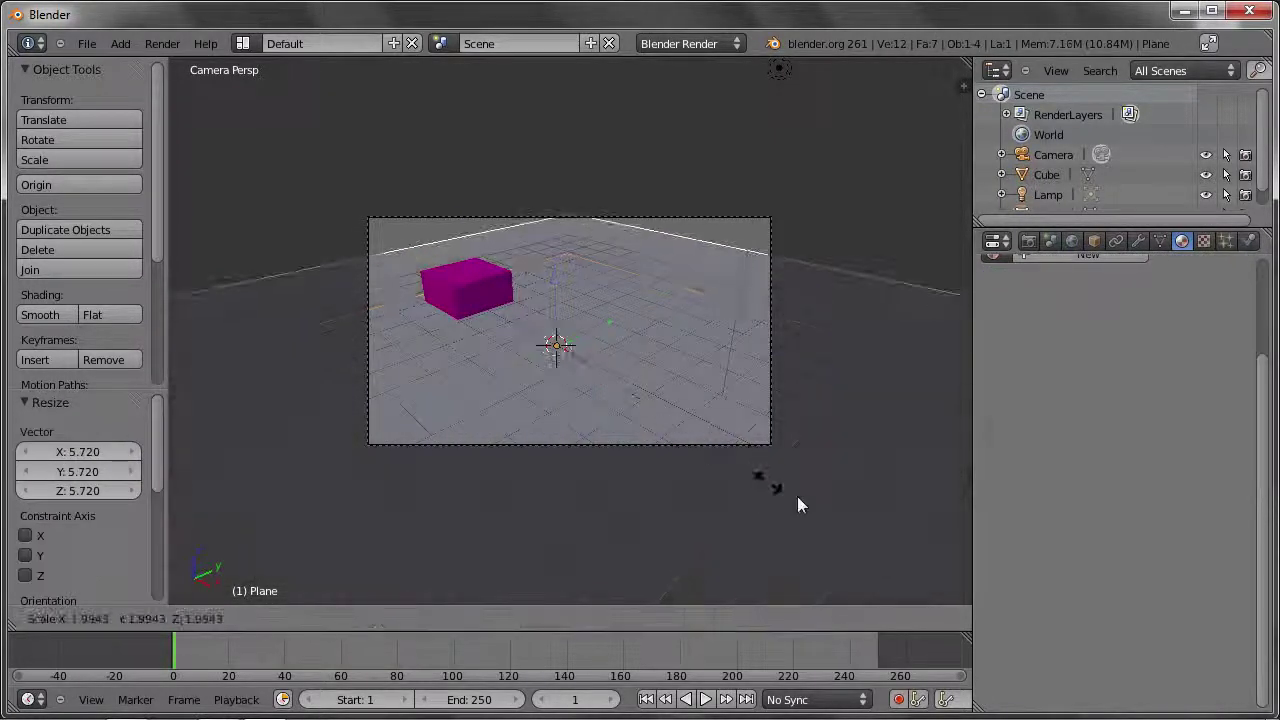
{"action": "key", "text": "Escape"}
Add a monkey head raised above the floor and tilted about X, then resize the floor.
{"action": "key", "text": "shift+a"}
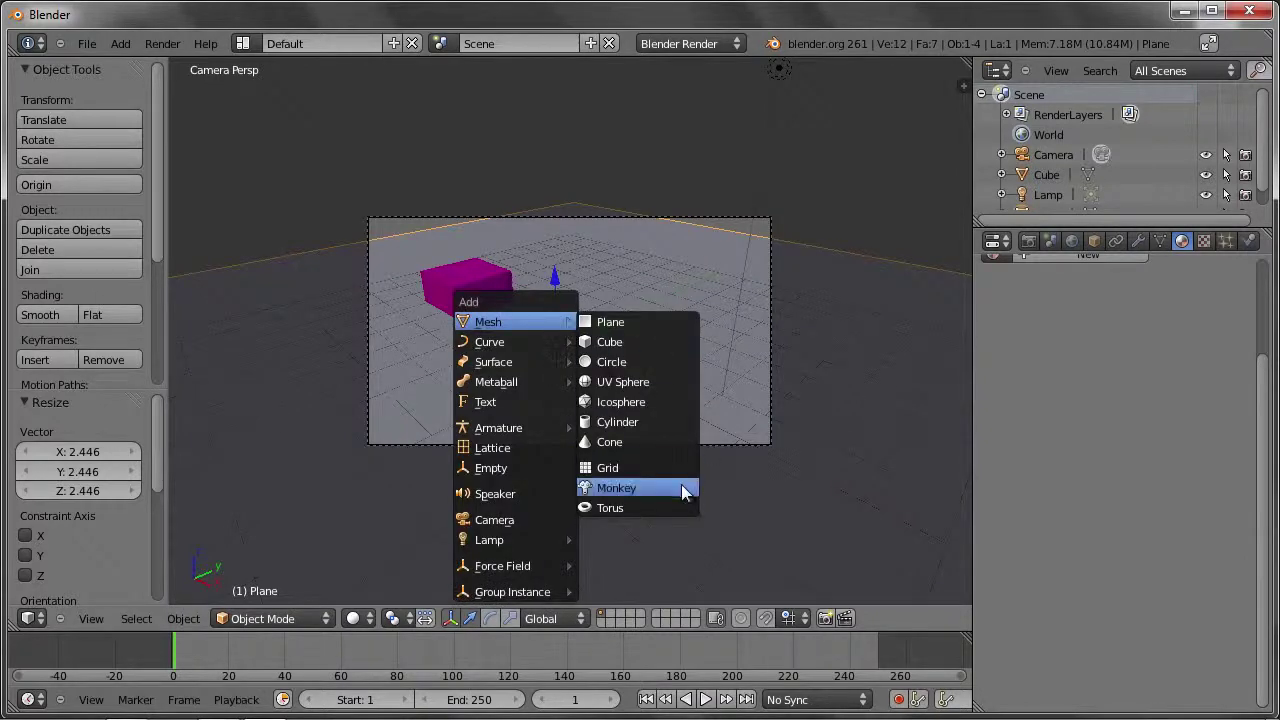
{"action": "mouse_move", "coordinate": [510, 322]}
{"action": "left_click", "coordinate": [628, 488]}
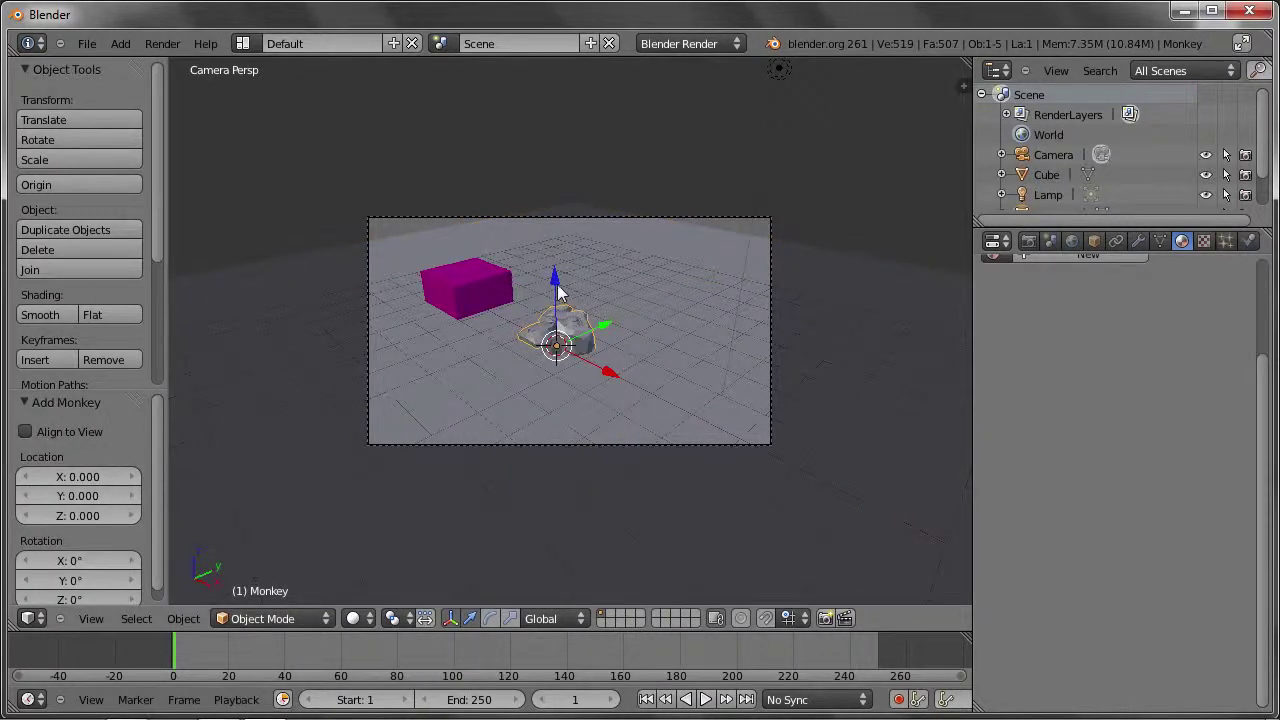
{"action": "left_click_drag", "start_coordinate": [560, 292], "coordinate": [560, 262]}
{"action": "key", "text": "r"}
{"action": "key", "text": "x"}
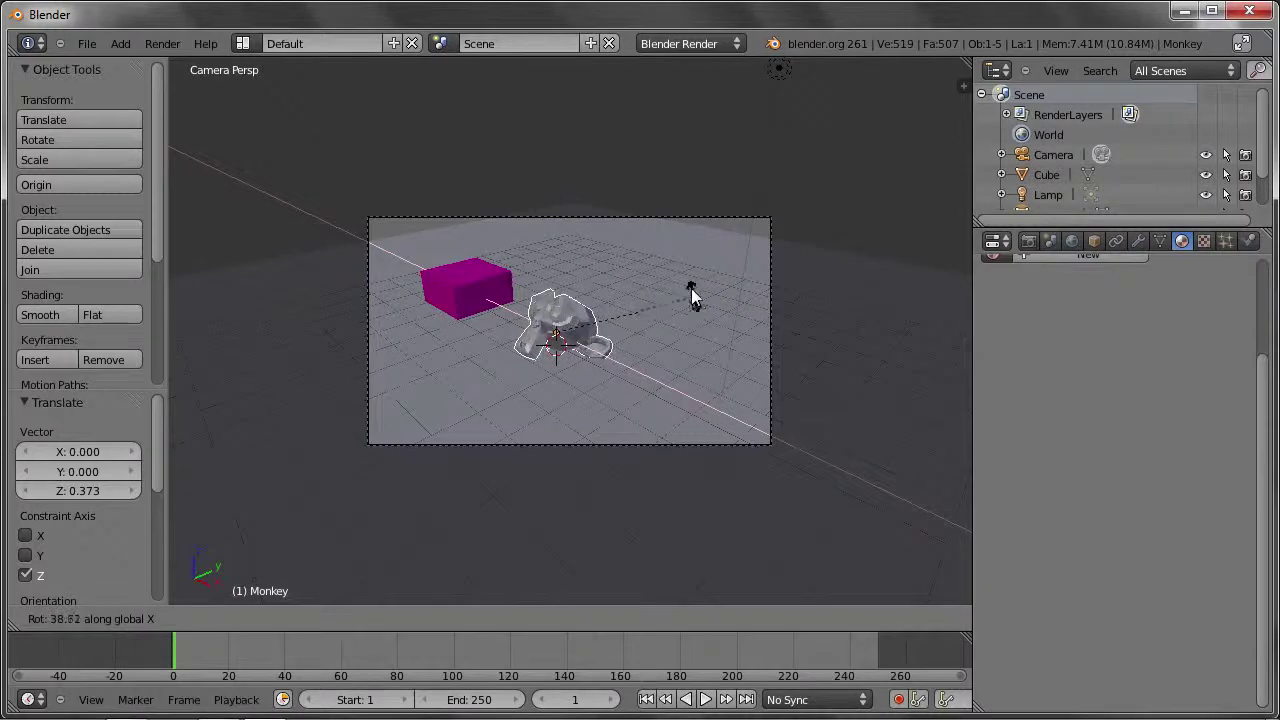
{"action": "left_click", "coordinate": [684, 272]}
{"action": "right_click", "coordinate": [705, 397]}
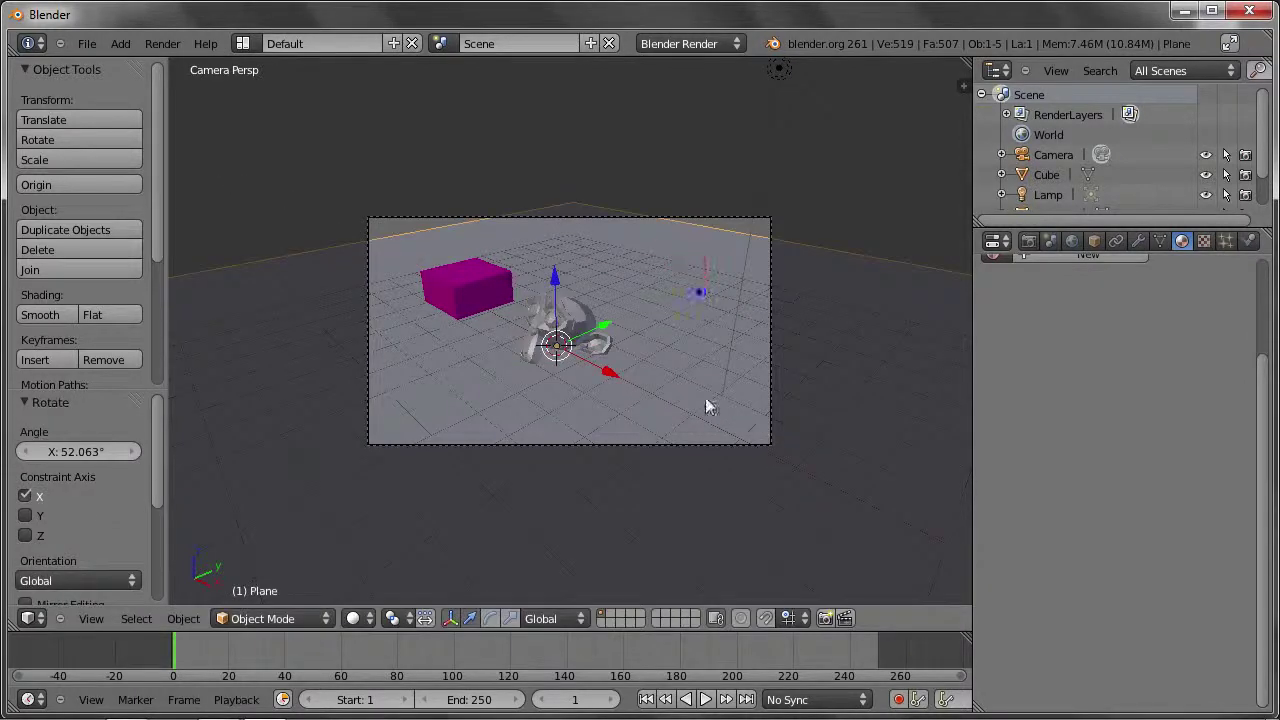
{"action": "left_click", "coordinate": [809, 548]}
{"action": "right_click", "coordinate": [565, 340]}
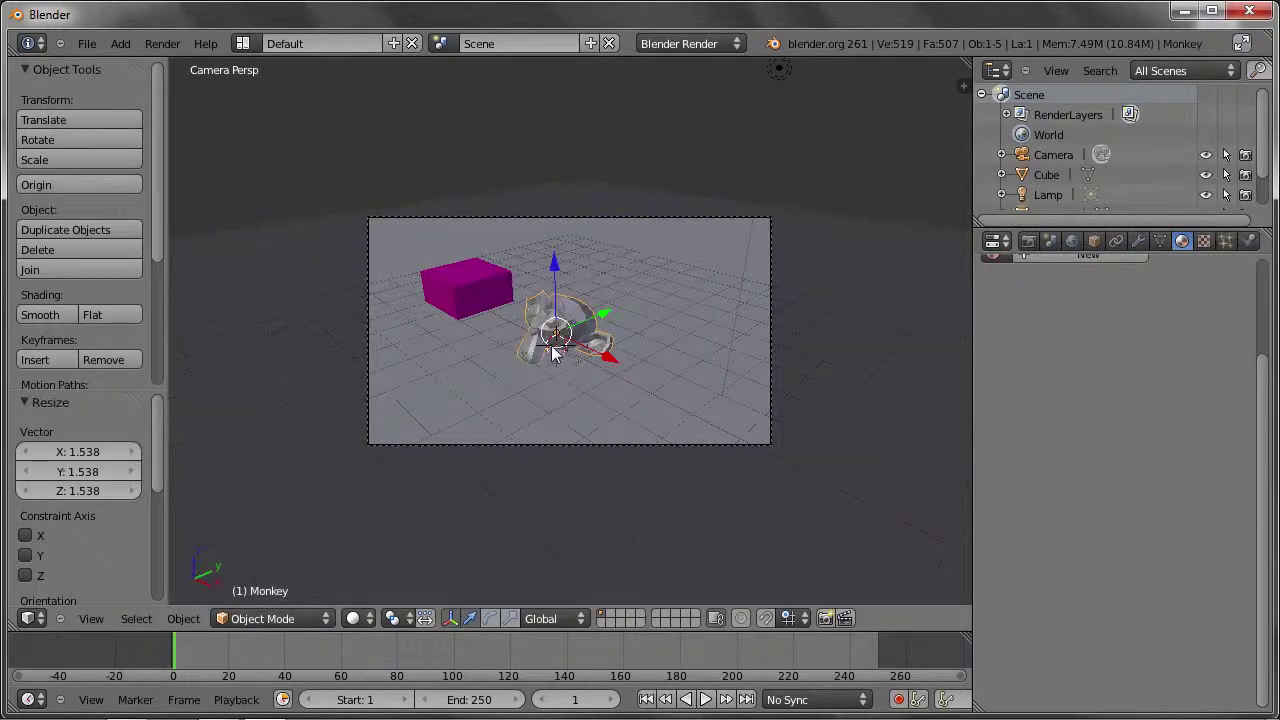
{"action": "left_click", "coordinate": [1138, 242]}
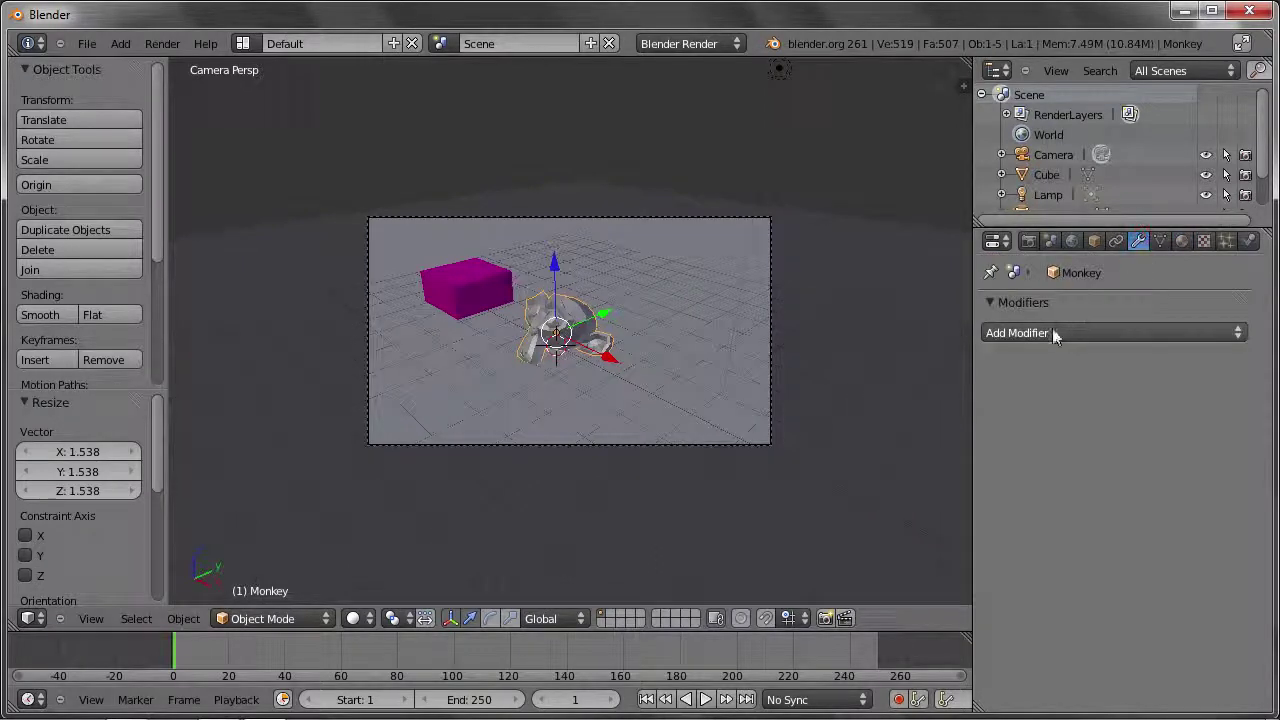
Add a Subdivision Surface modifier to the monkey and shade it smooth.
{"action": "left_click", "coordinate": [1052, 330]}
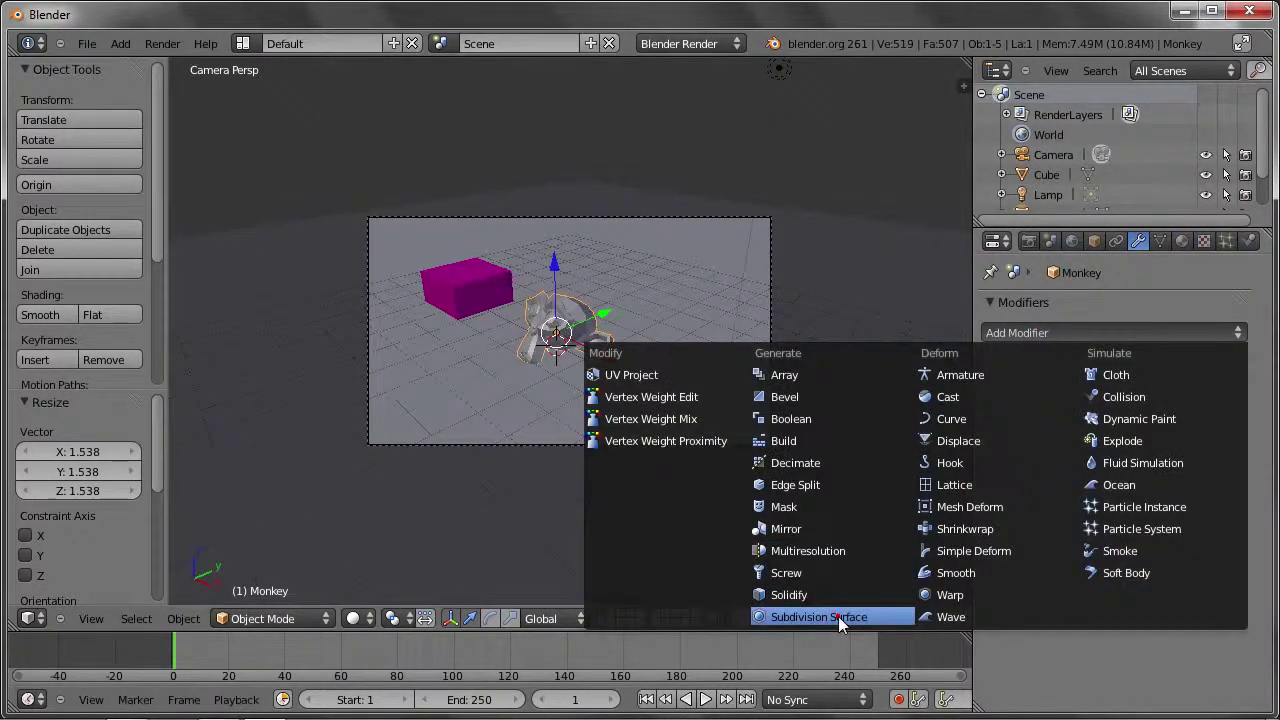
{"action": "left_click", "coordinate": [838, 616]}
{"action": "left_click", "coordinate": [58, 316]}
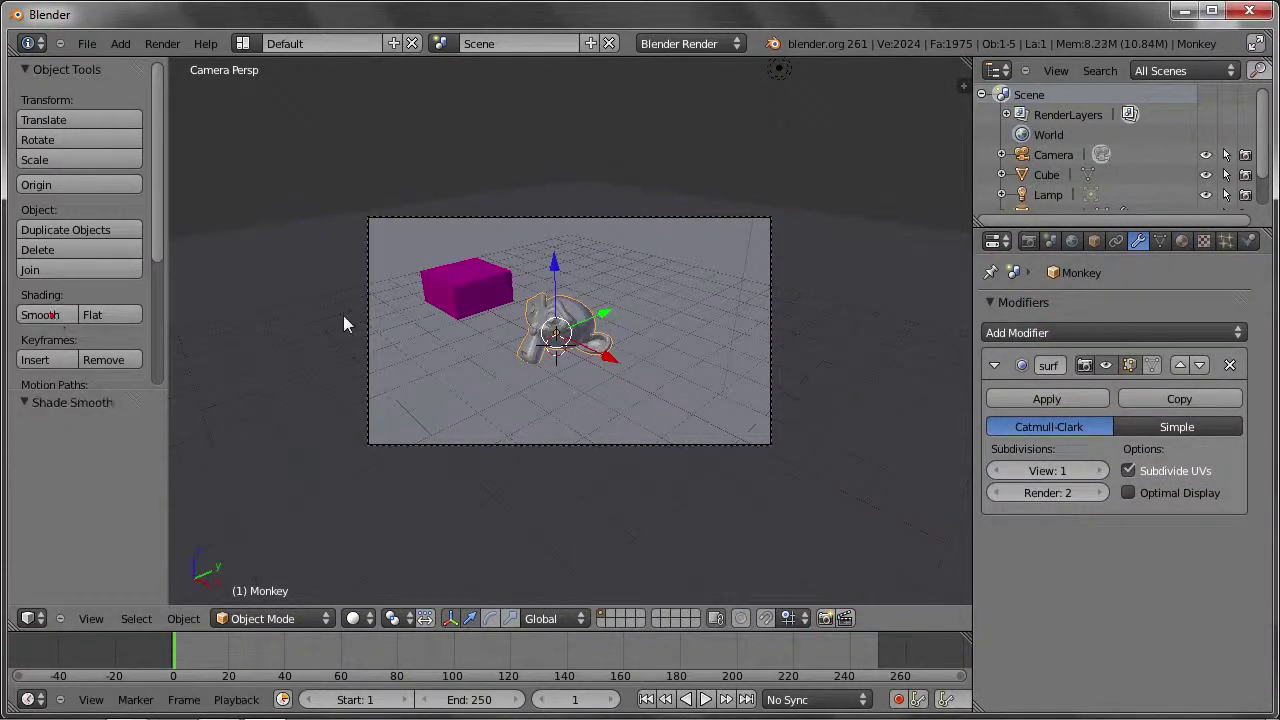
Move the camera closer along its Z axis so the monkey and cube fill the frame.
{"action": "right_click", "coordinate": [540, 217]}
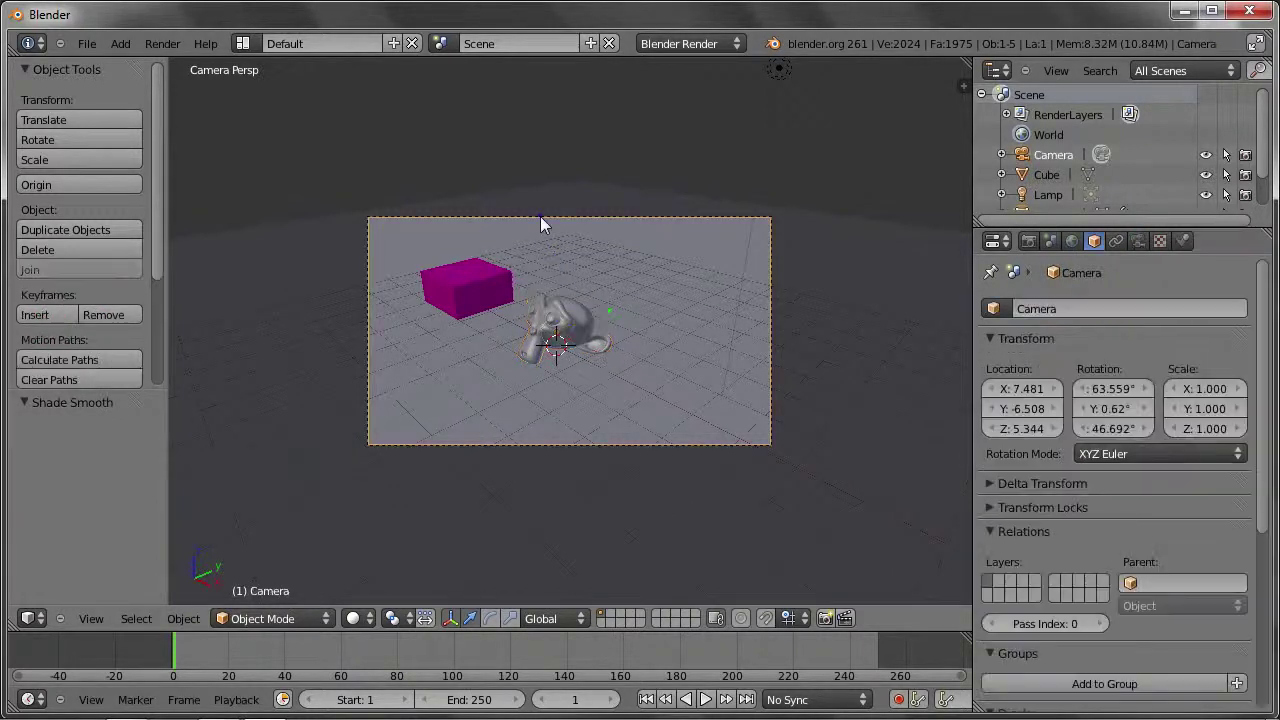
{"action": "key", "text": "g"}
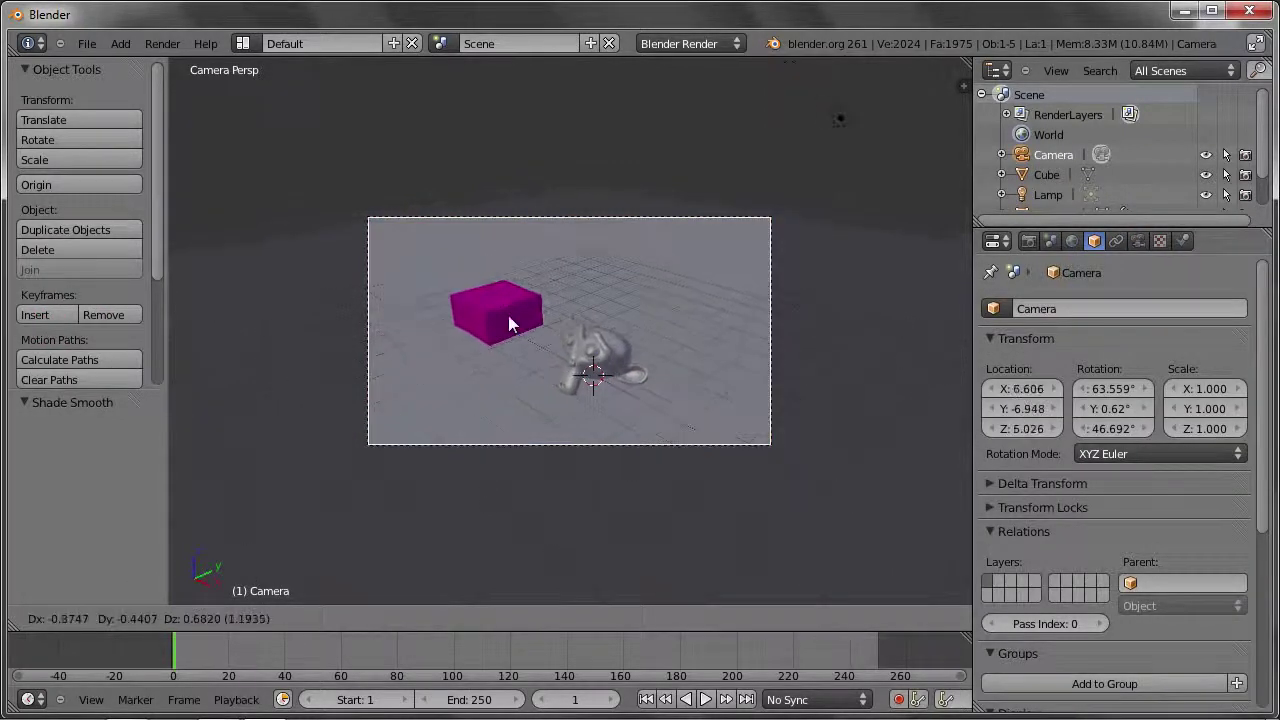
{"action": "left_click", "coordinate": [508, 315]}
{"action": "key", "text": "g"}
{"action": "key", "text": "z"}
{"action": "key", "text": "z"}
{"action": "left_click", "coordinate": [668, 344]}
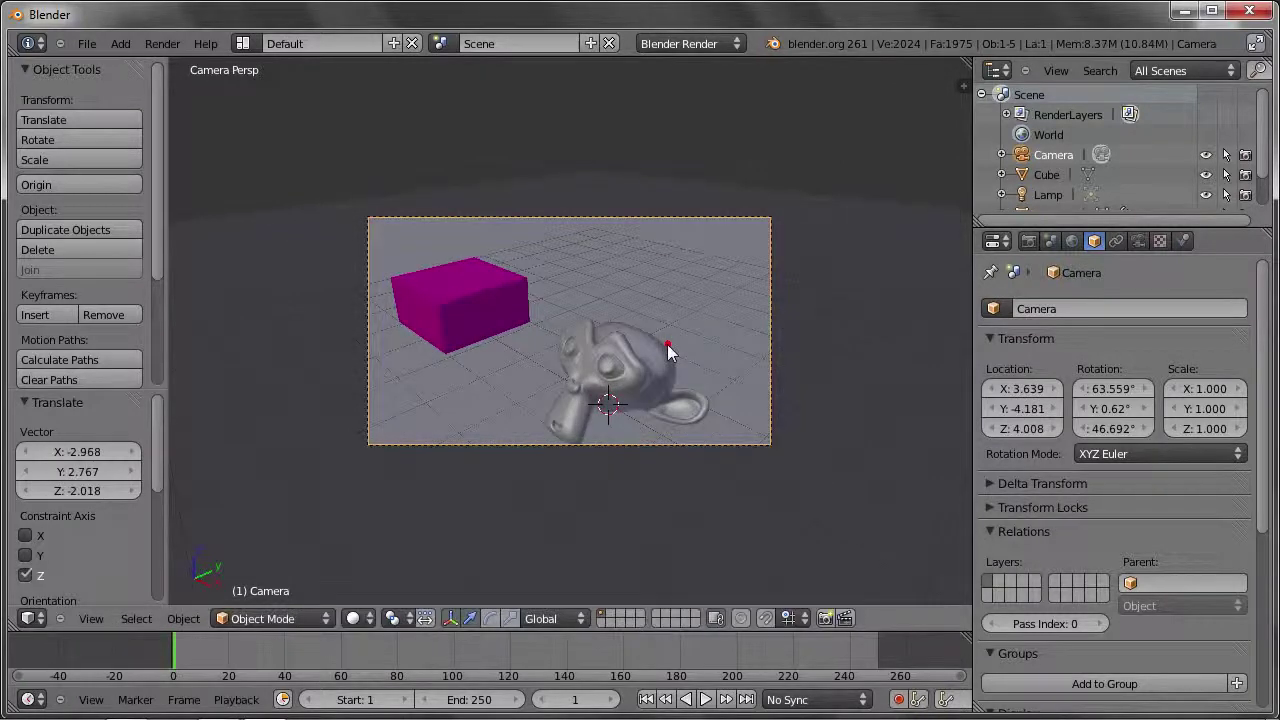
{"action": "key", "text": "g"}
{"action": "left_click", "coordinate": [655, 358]}
{"action": "right_click", "coordinate": [469, 314]}
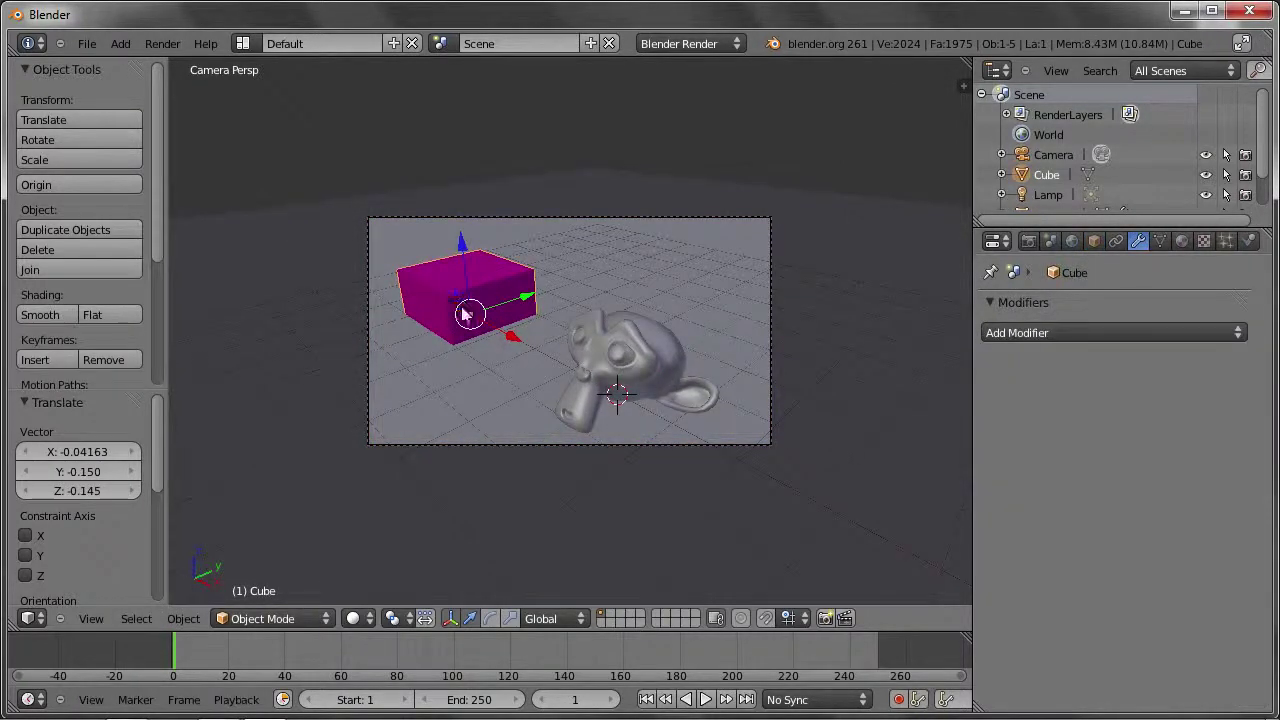
Render a check image, then show the monkey's Material tab, which has no material yet.
{"action": "key", "text": "F12"}
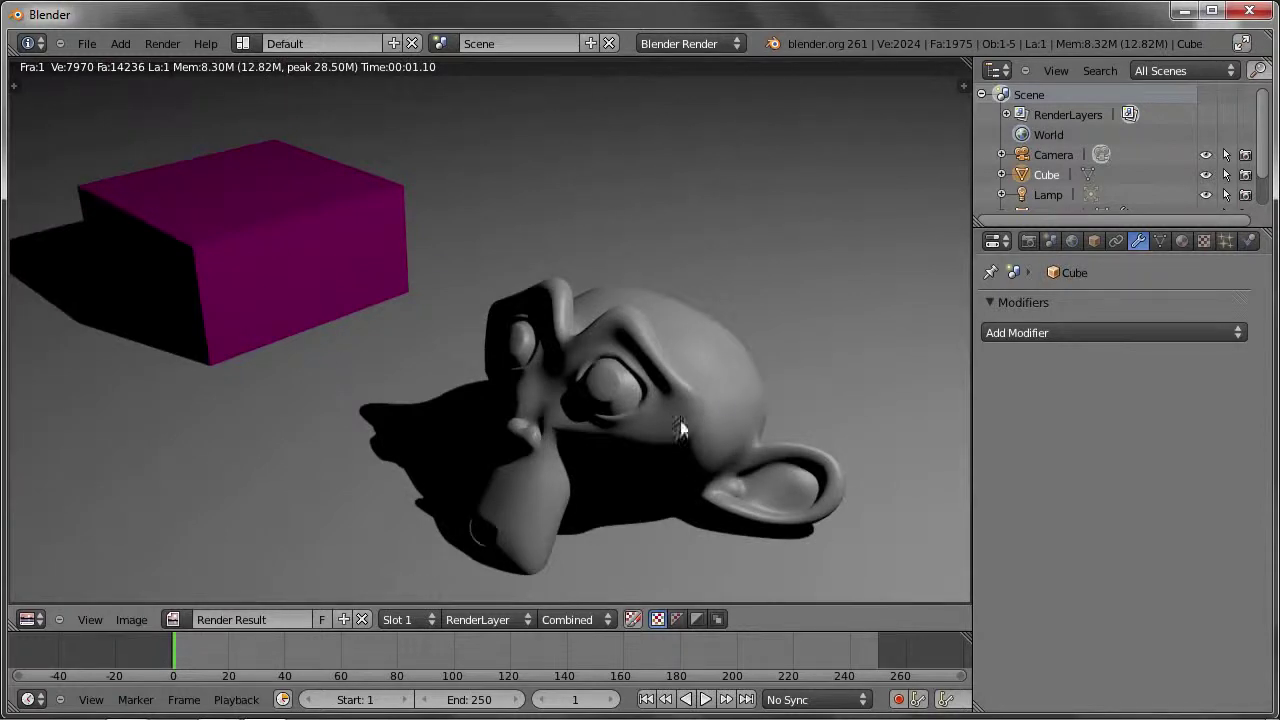
{"action": "key", "text": "Escape"}
{"action": "right_click", "coordinate": [697, 380]}
{"action": "key", "text": "ctrl+1"}
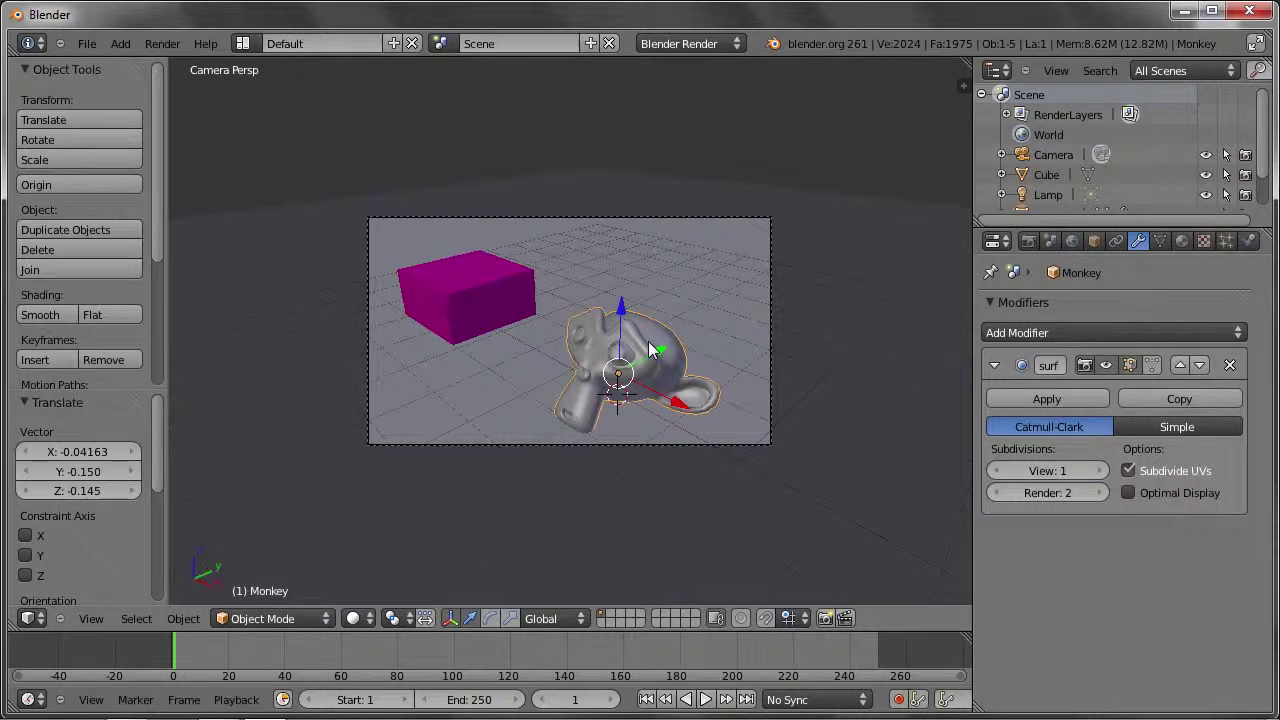
{"action": "left_click", "coordinate": [1182, 242]}
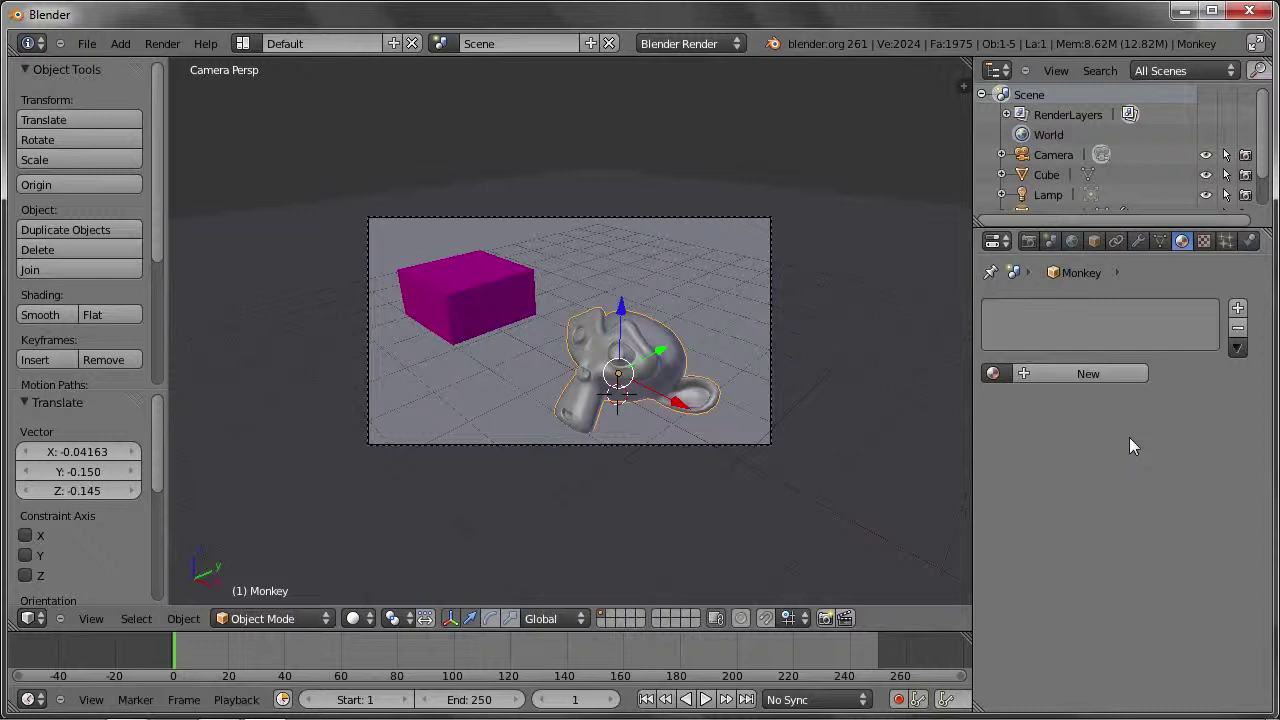
Assign the cube's existing 'Material' to the monkey.
{"action": "left_click", "coordinate": [1160, 238]}
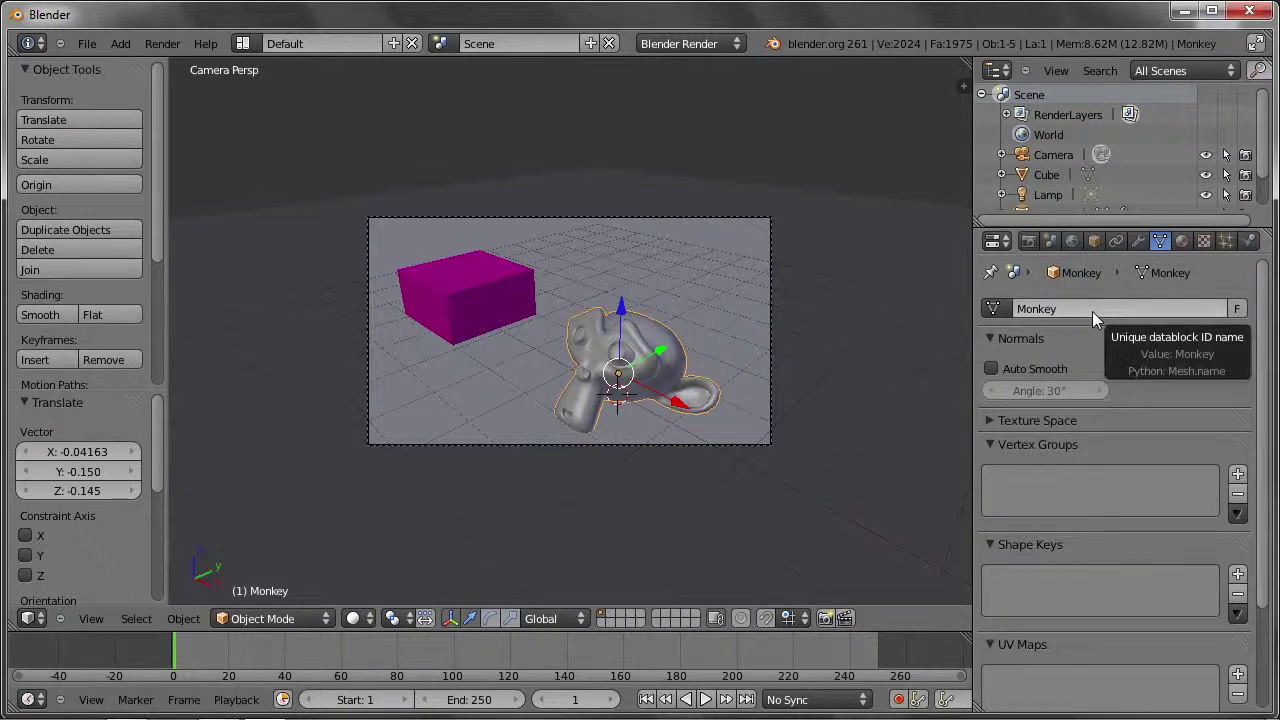
{"action": "left_click", "coordinate": [1183, 242]}
{"action": "left_click_drag", "start_coordinate": [1160, 228], "coordinate": [1160, 276]}
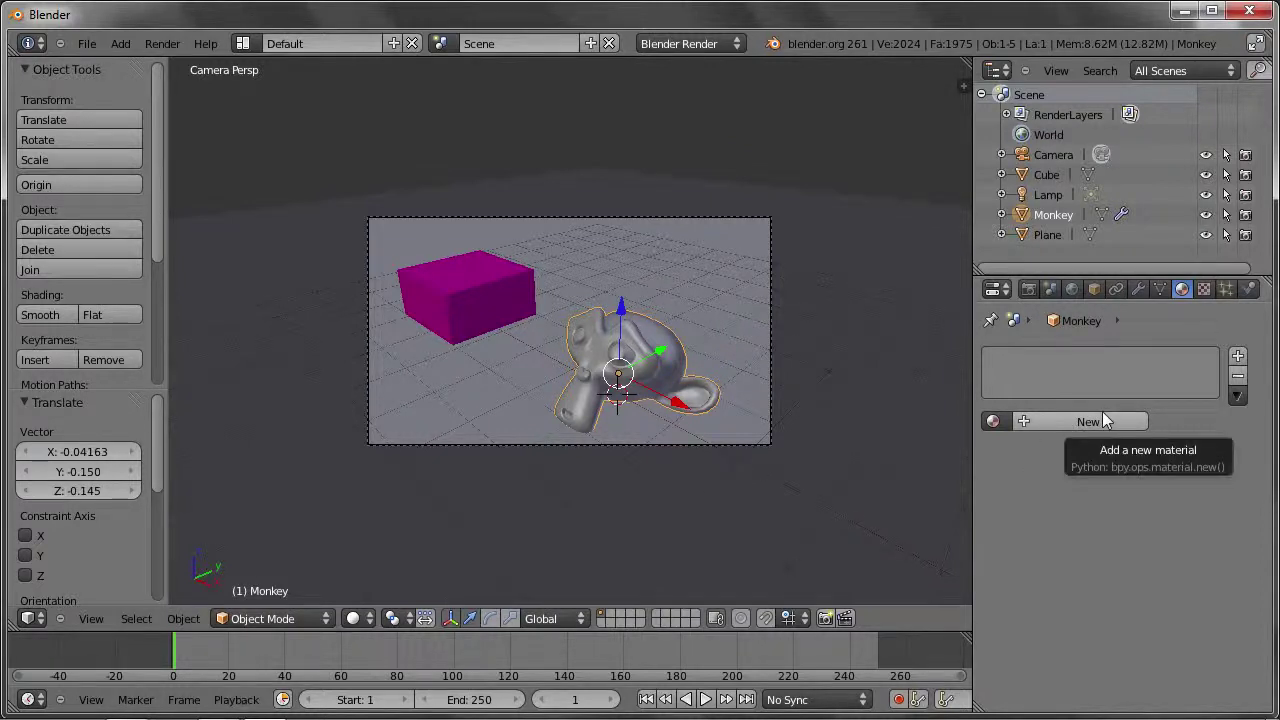
{"action": "left_click", "coordinate": [995, 420]}
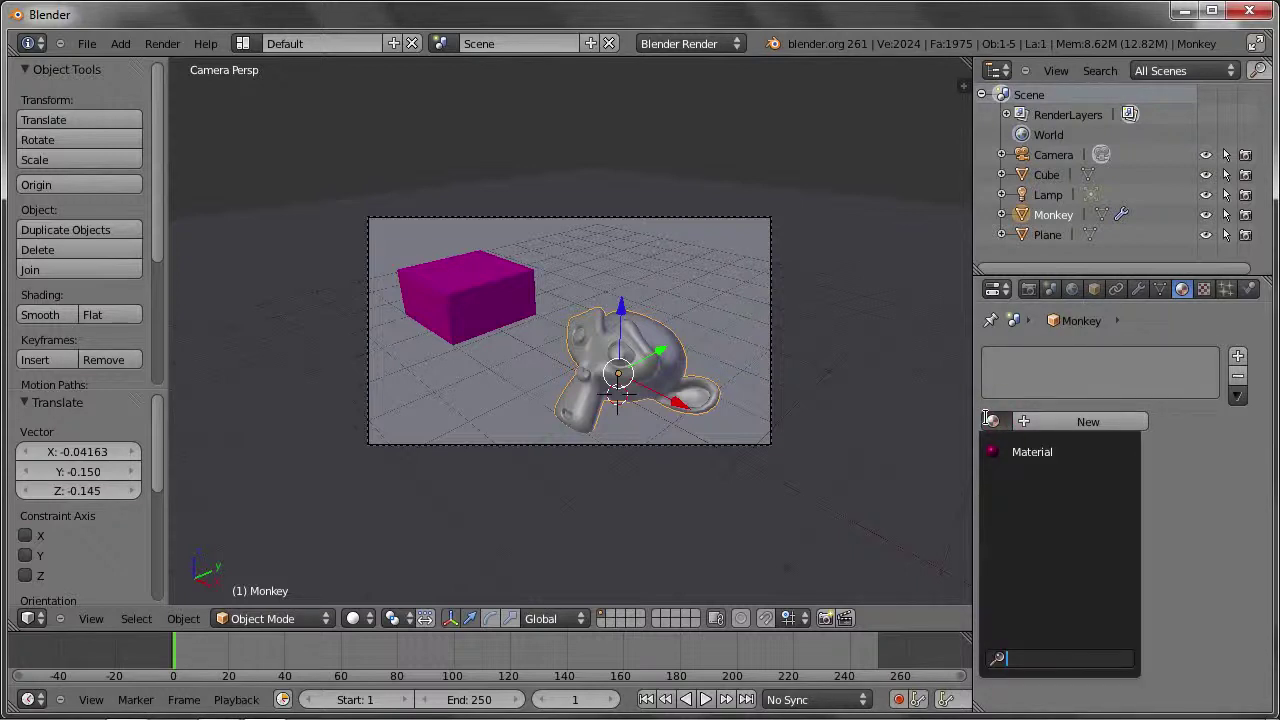
{"action": "left_click", "coordinate": [1043, 457]}
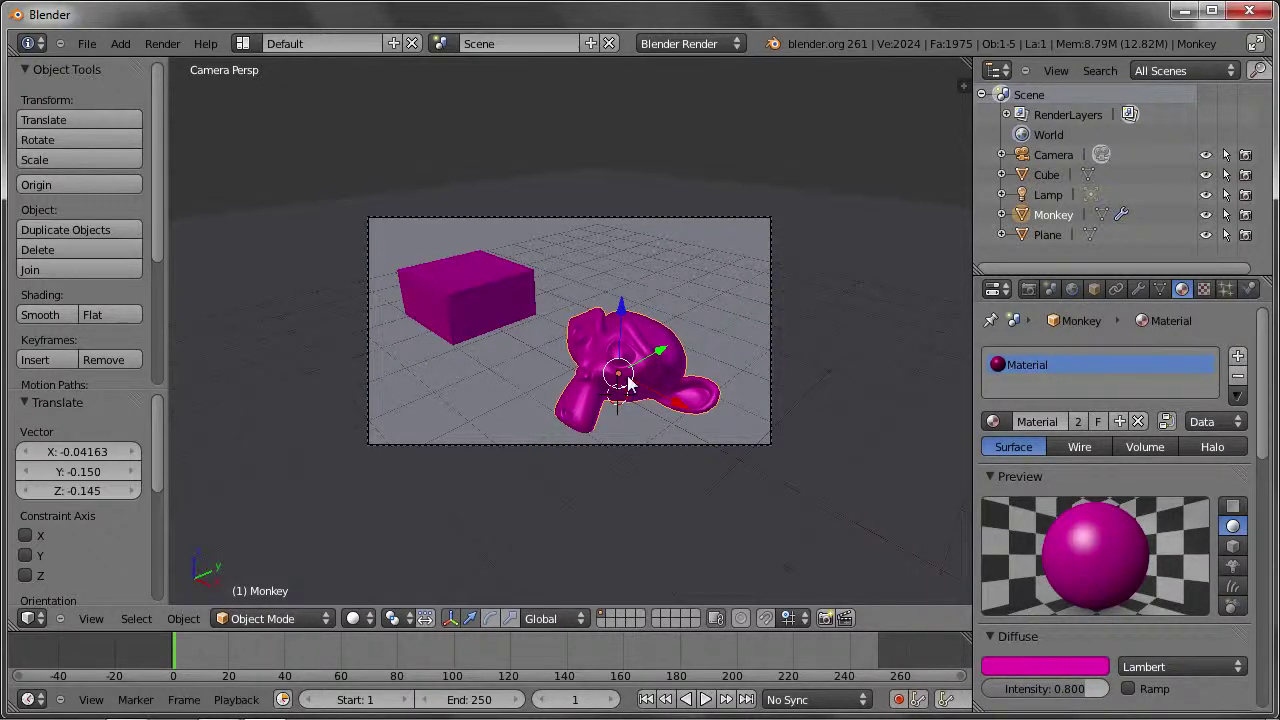
Turn the shared Material's diffuse colour green, then unlink it from the monkey.
{"action": "left_click", "coordinate": [1043, 673]}
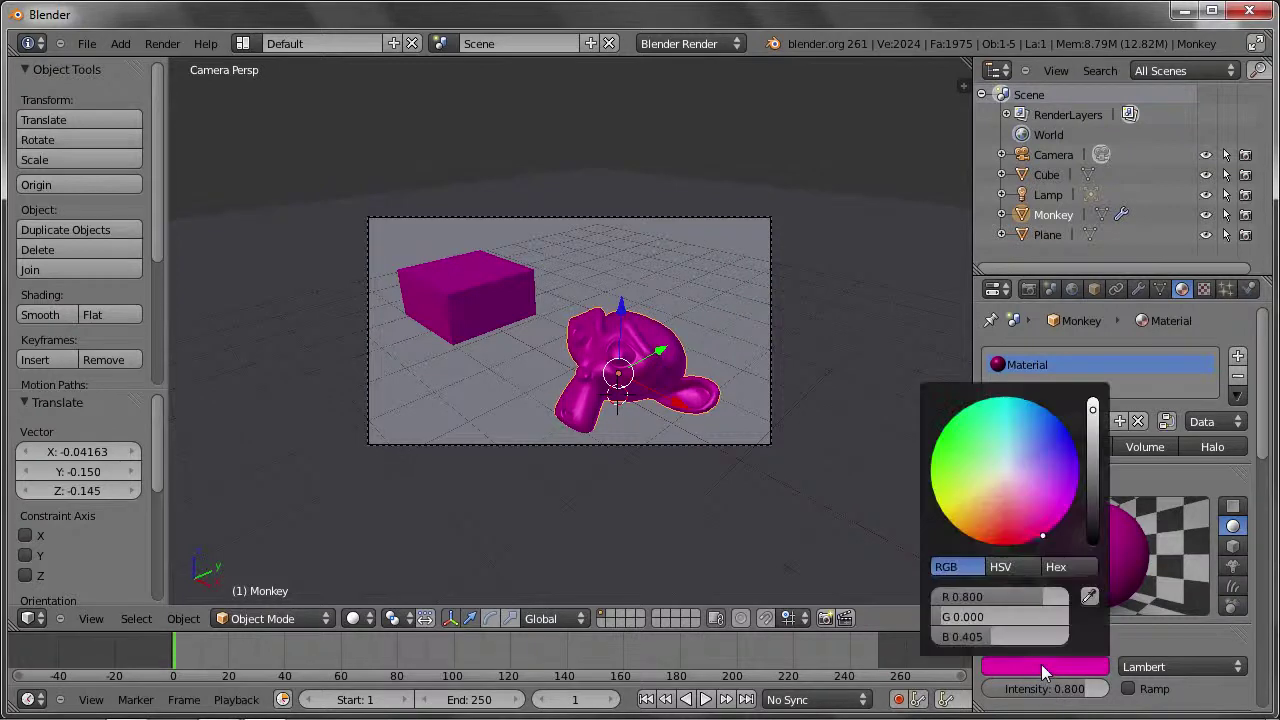
{"action": "left_click_drag", "start_coordinate": [997, 468], "coordinate": [893, 341]}
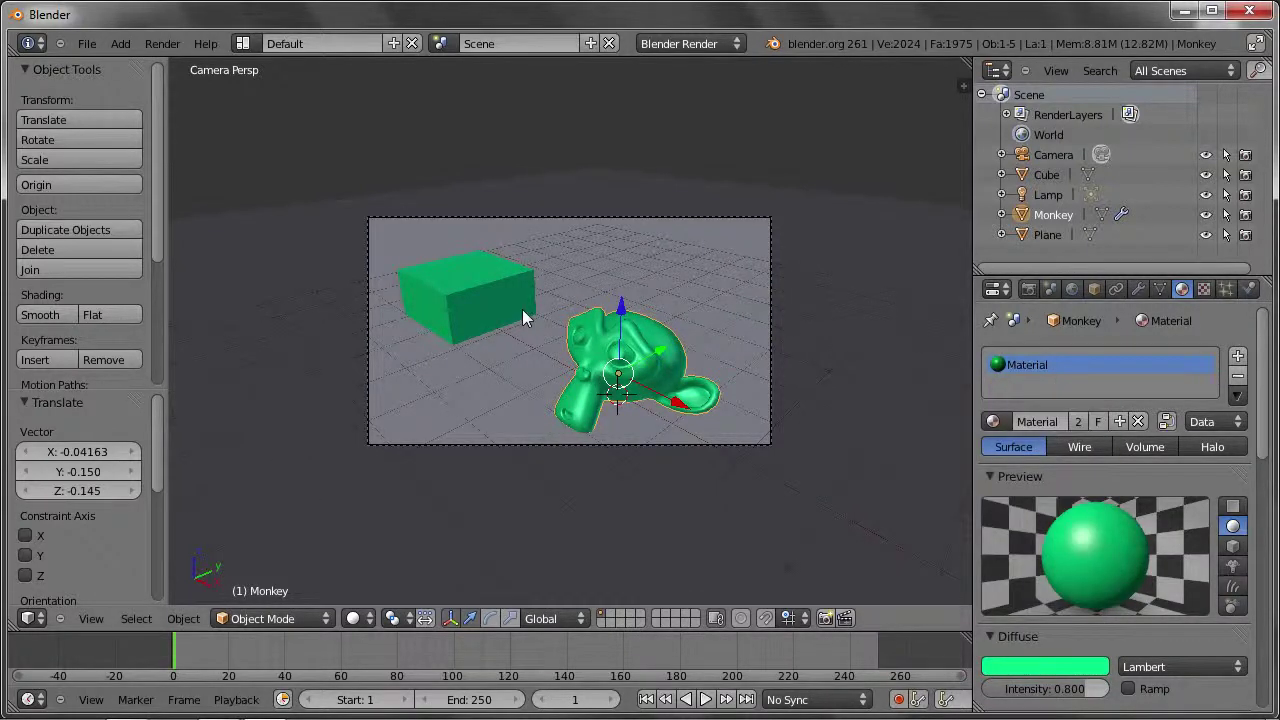
{"action": "right_click", "coordinate": [467, 300]}
{"action": "right_click", "coordinate": [640, 370]}
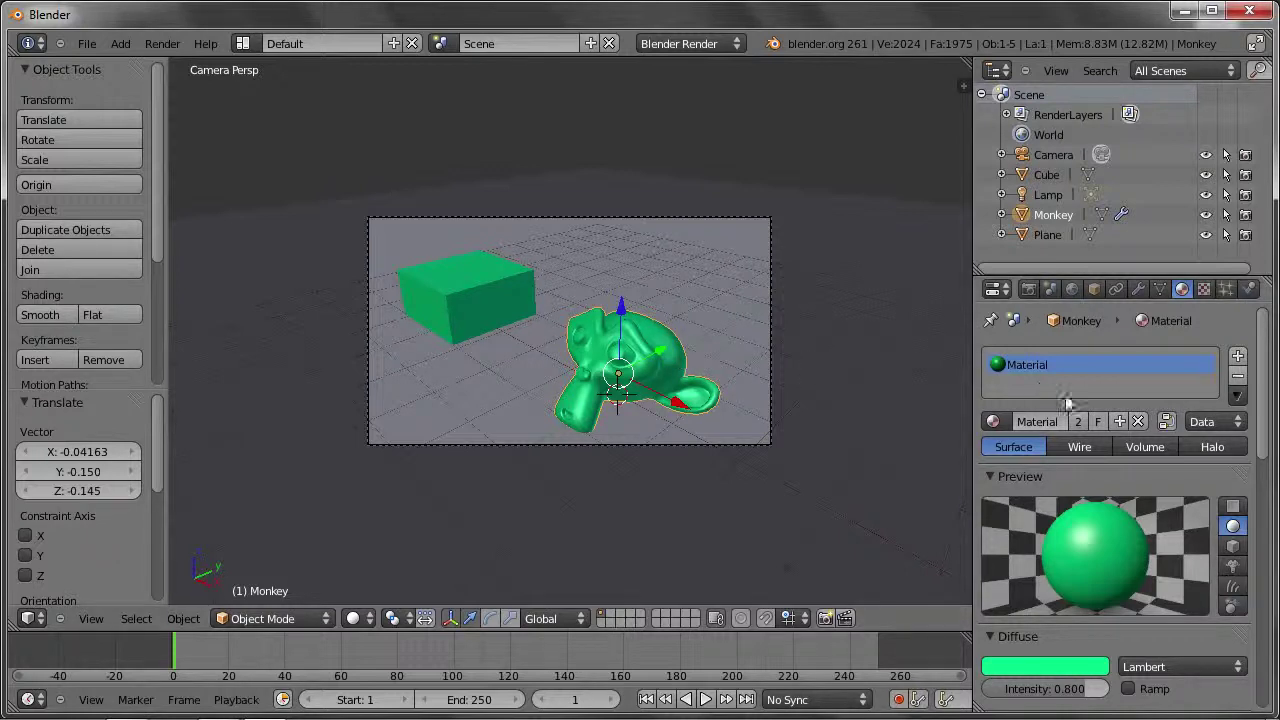
{"action": "left_click", "coordinate": [1141, 421]}
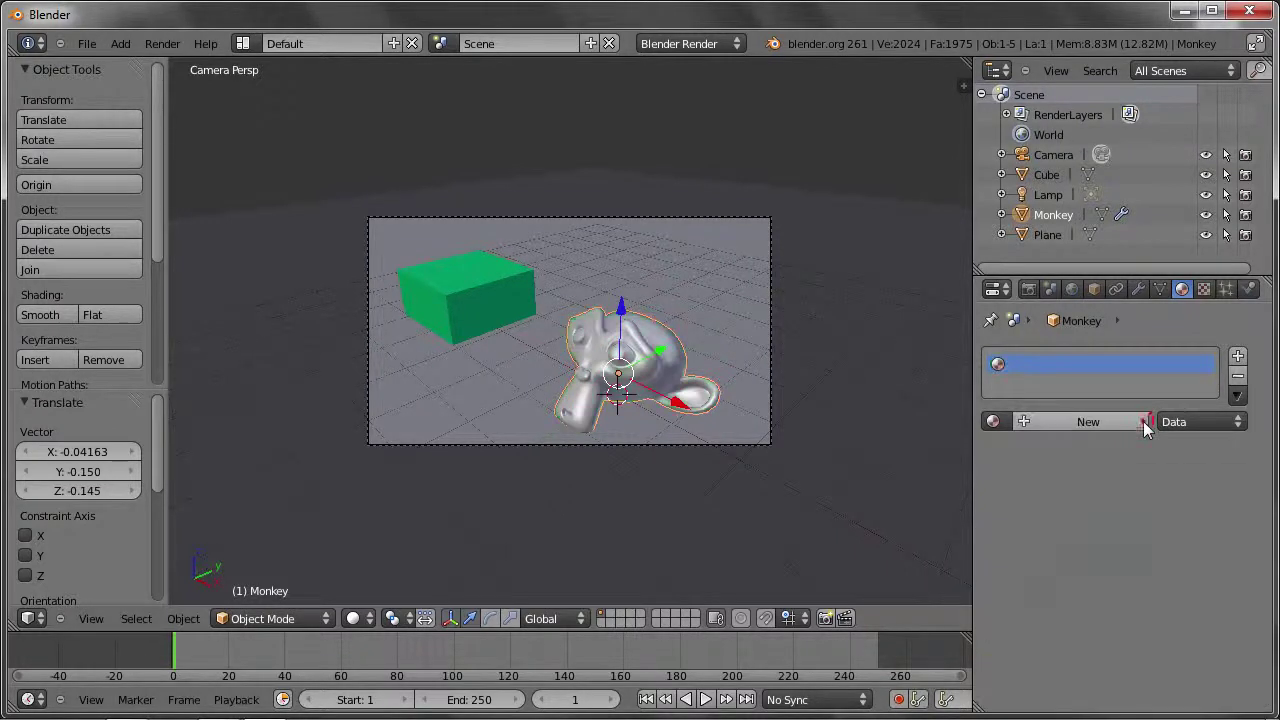
Reassign the green 'Material' to the monkey and make it a single-user copy, Material.002.
{"action": "left_click", "coordinate": [1065, 421]}
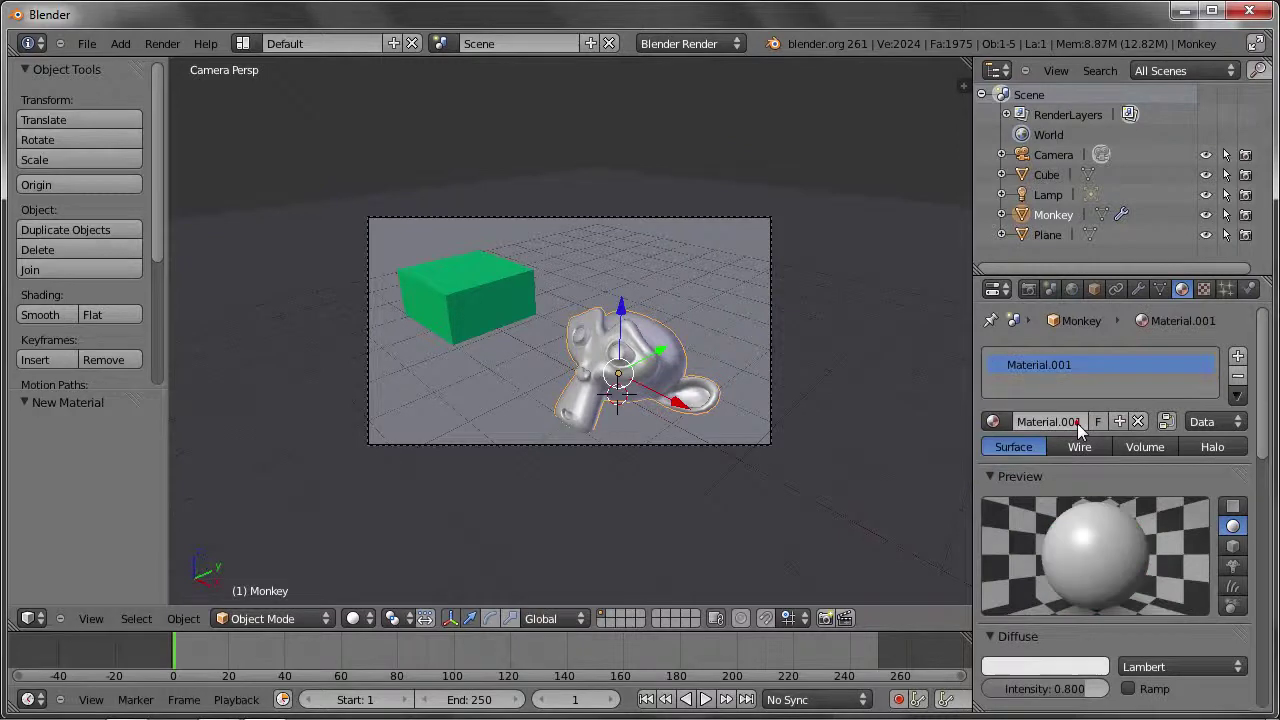
{"action": "left_click", "coordinate": [993, 421]}
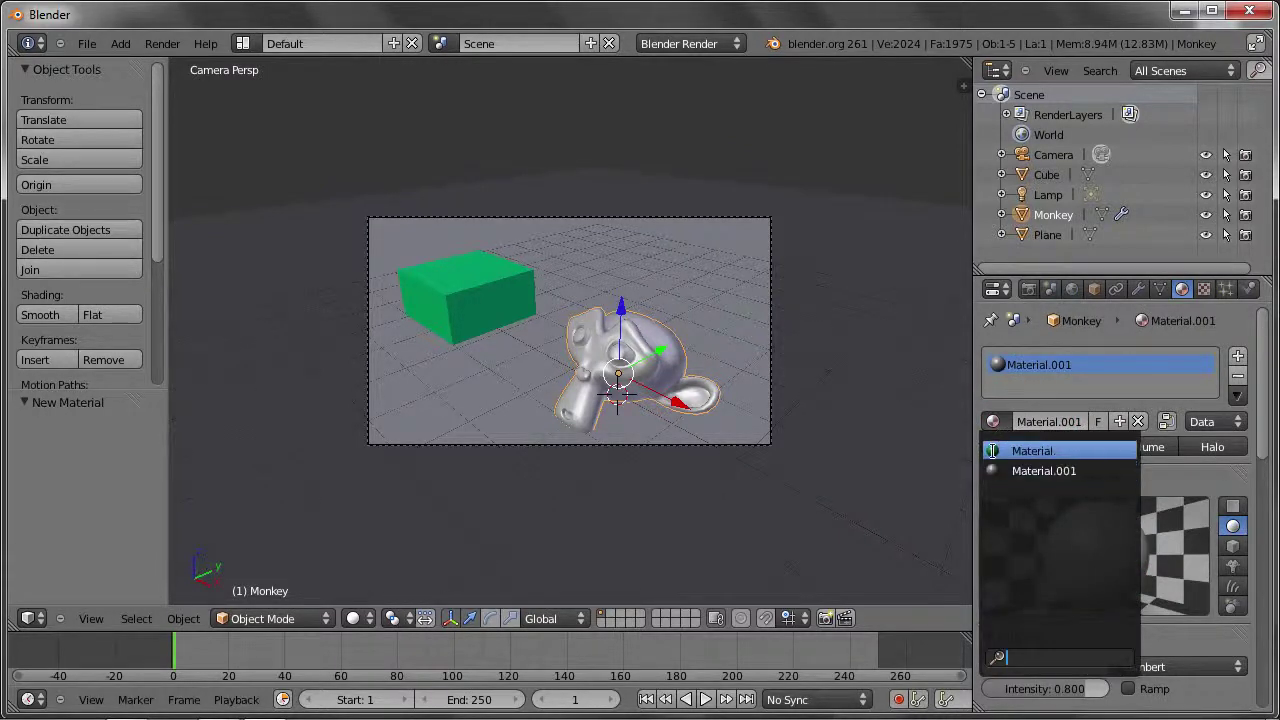
{"action": "left_click", "coordinate": [997, 452]}
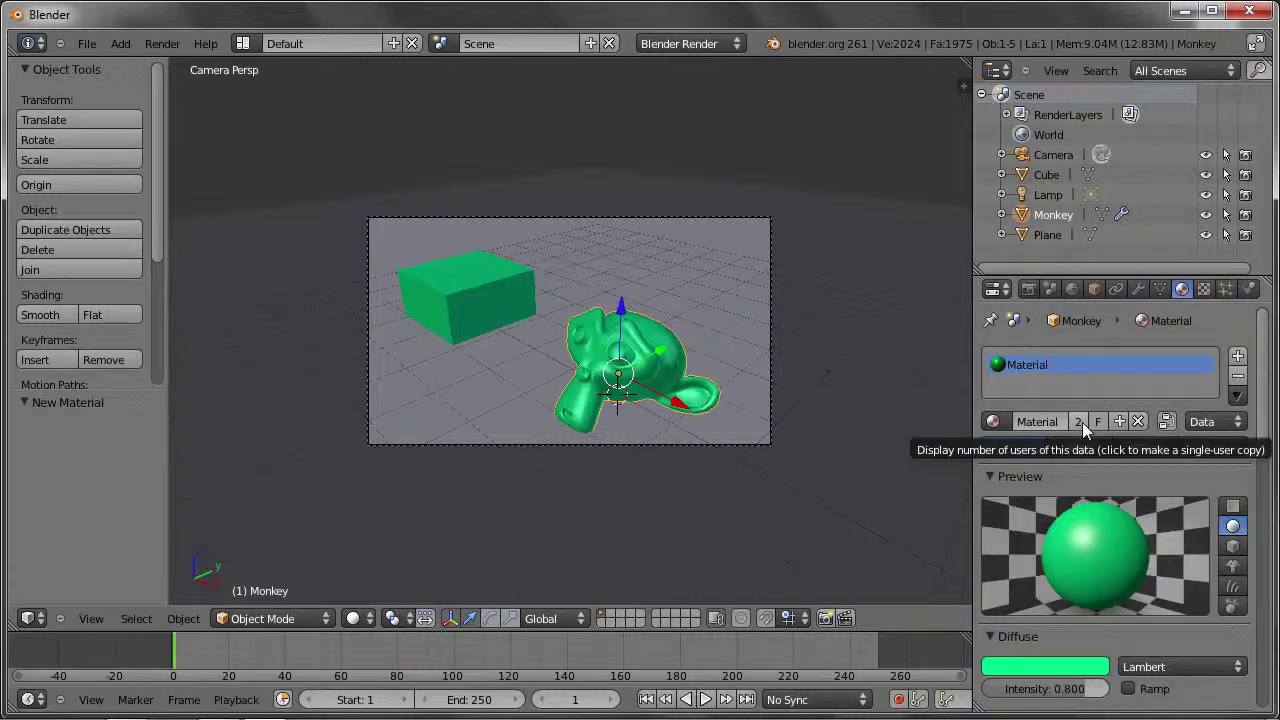
{"action": "left_click", "coordinate": [1082, 422]}
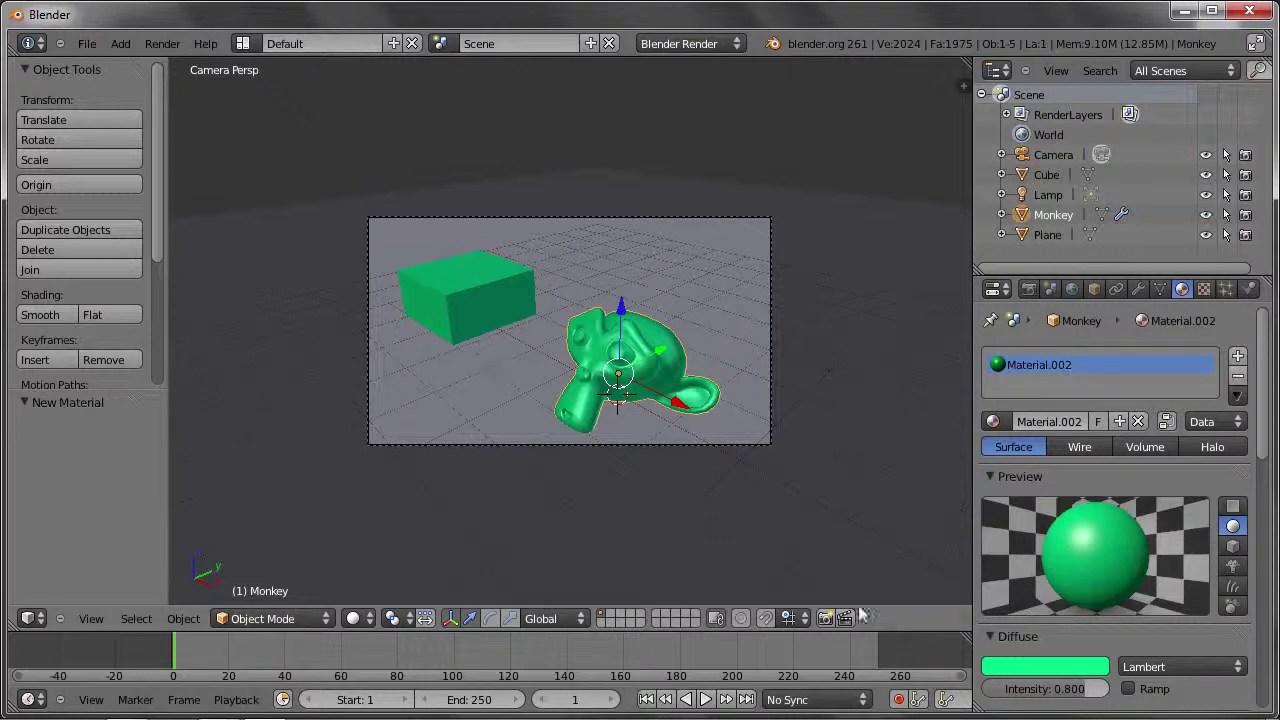
Make the monkey's material magenta and rename it 'pink'.
{"action": "left_click", "coordinate": [1020, 666]}
{"action": "left_click", "coordinate": [1060, 518]}
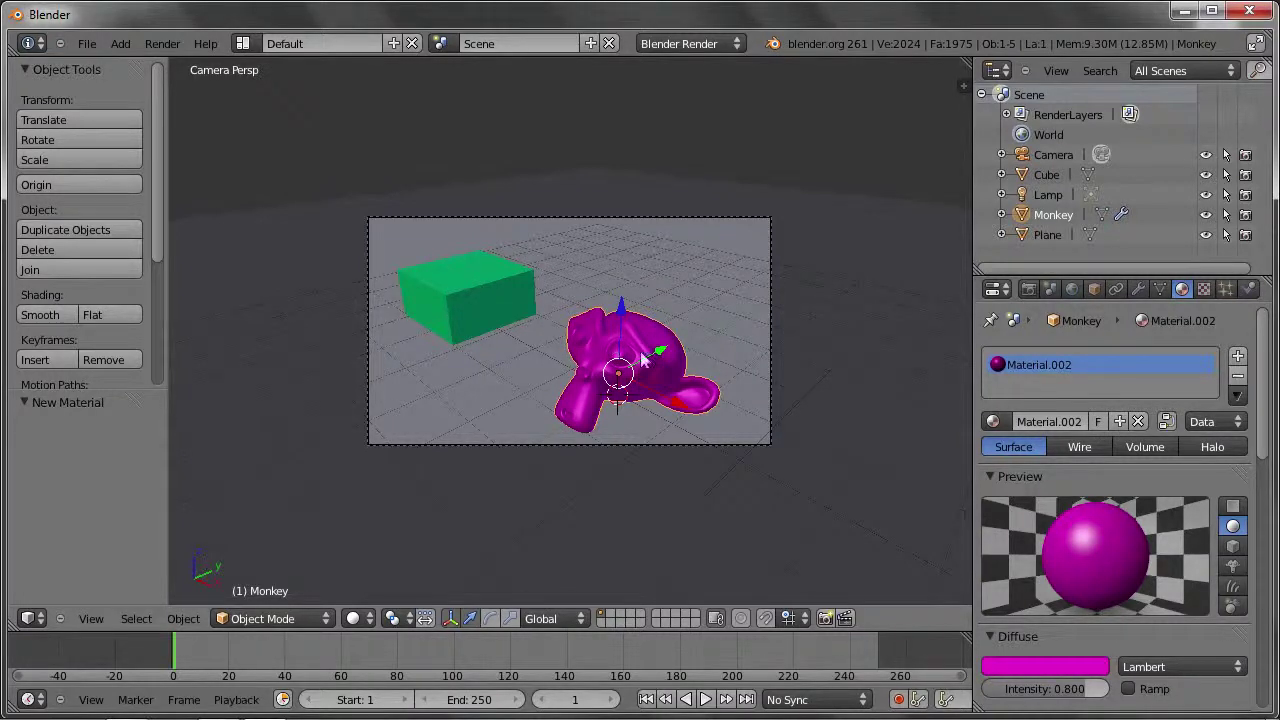
{"action": "left_click", "coordinate": [1039, 422]}
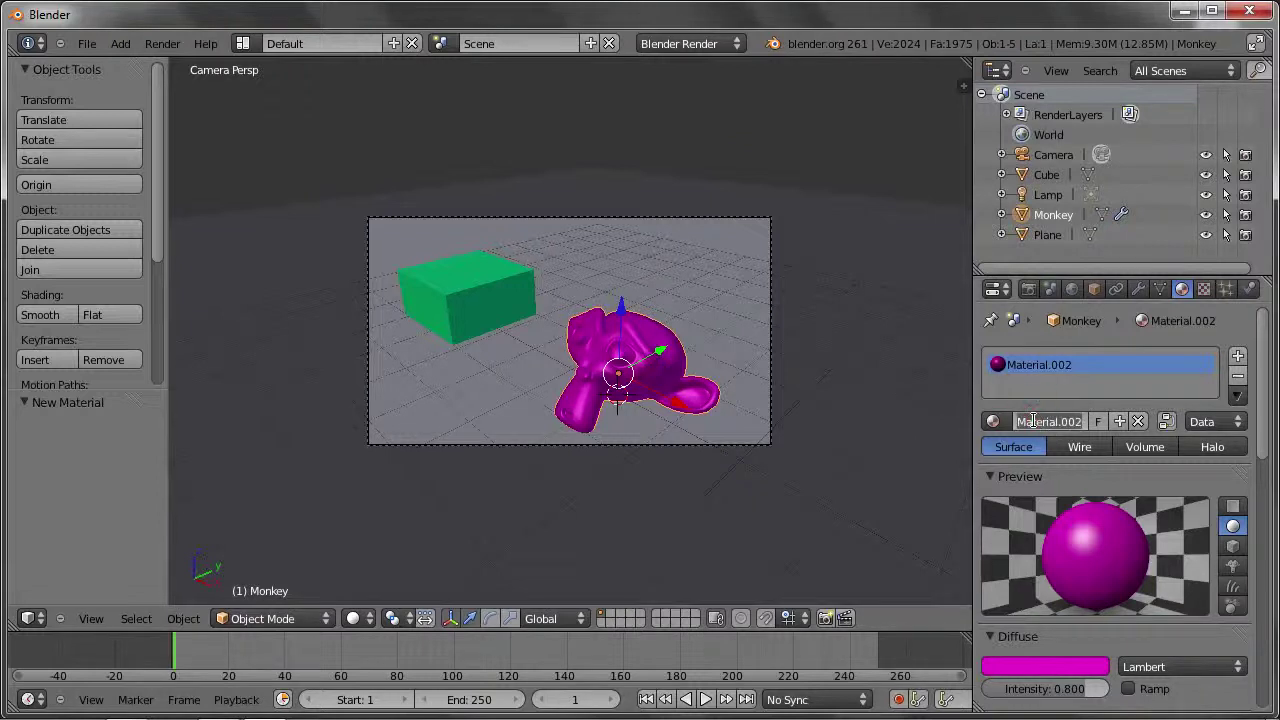
{"action": "type", "text": "pink"}
{"action": "key", "text": "BackSpace"}
{"action": "key", "text": "BackSpace"}
{"action": "type", "text": "nk"}
{"action": "key", "text": "Return"}
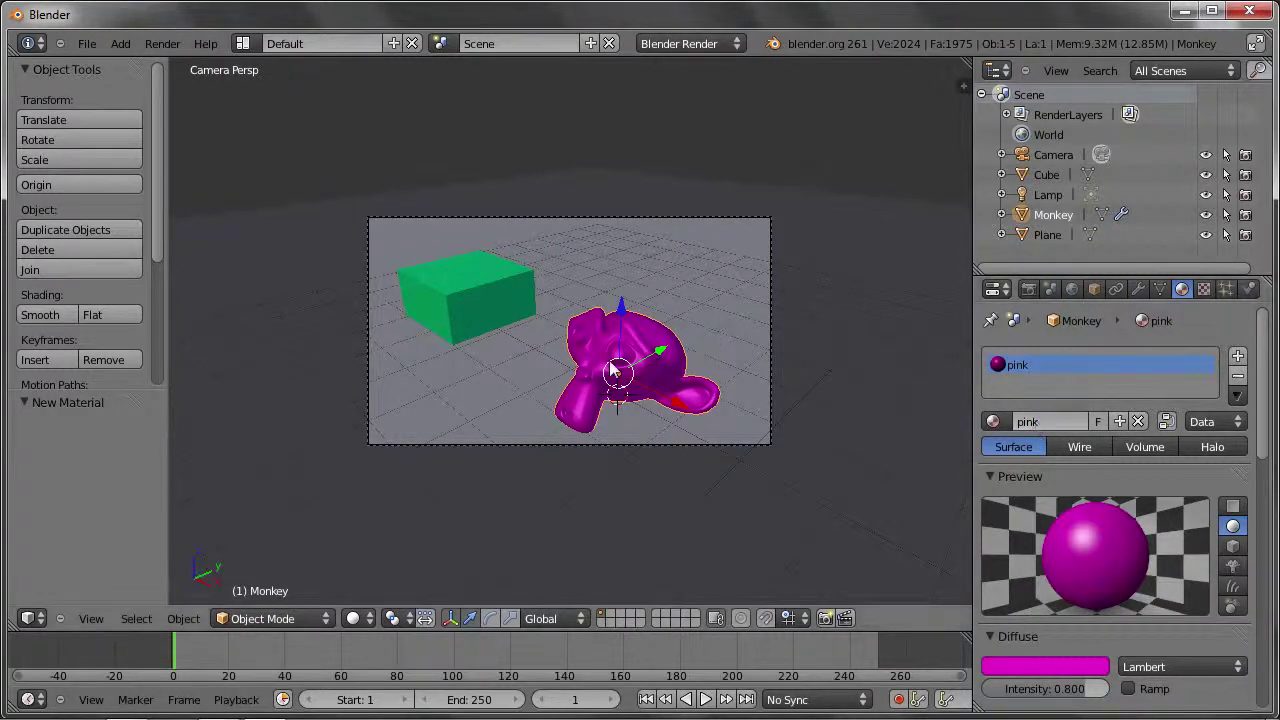
Rename the box's material 'gruen', reselect the monkey and render the scene.
{"action": "right_click", "coordinate": [443, 282]}
{"action": "left_click", "coordinate": [1060, 424]}
{"action": "type", "text": "gruen"}
{"action": "key", "text": "Return"}
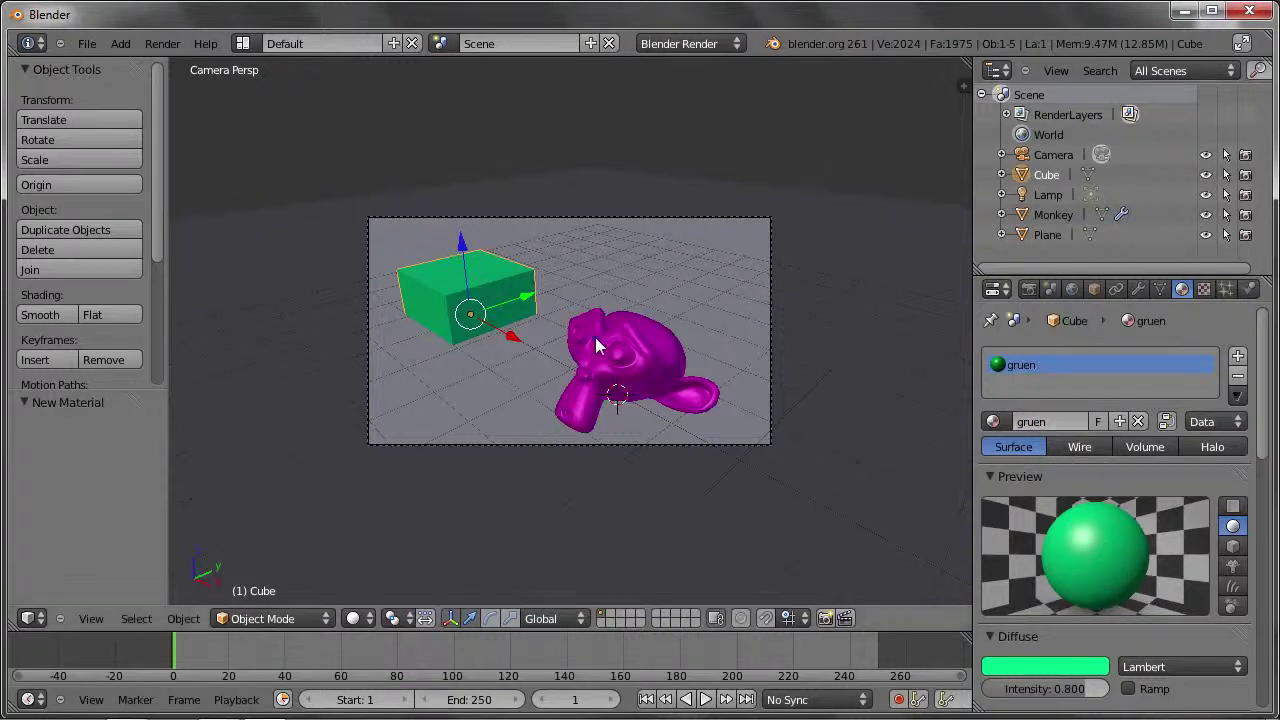
{"action": "right_click", "coordinate": [595, 337]}
{"action": "right_click", "coordinate": [495, 300]}
{"action": "right_click", "coordinate": [627, 357]}
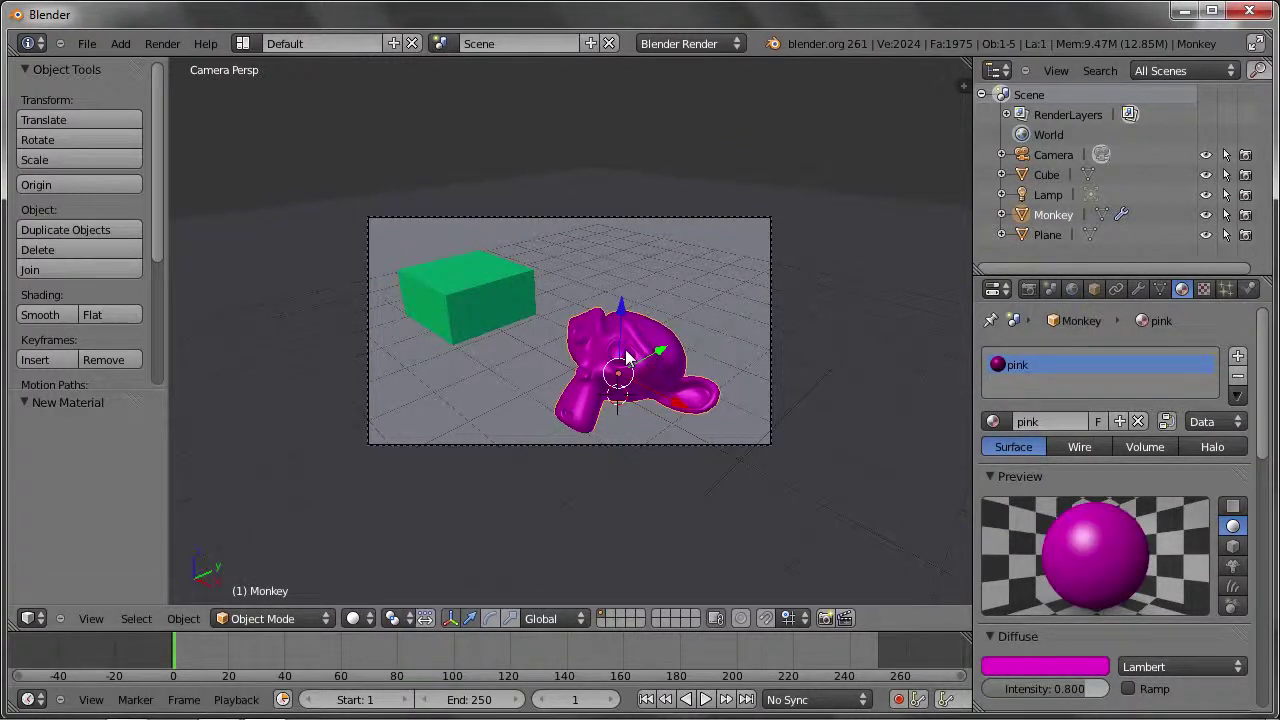
{"action": "key", "text": "F12"}
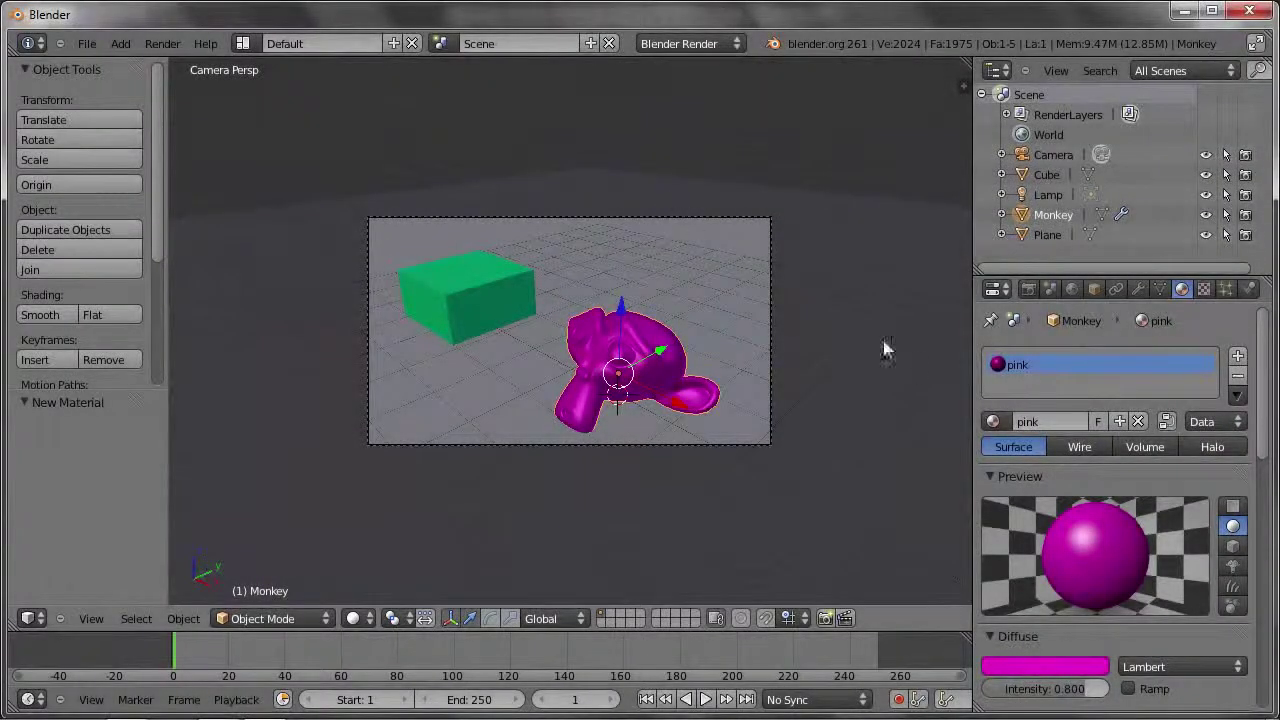
Drop the pink material's Specular intensity to 0, then raise it to 0.565.
{"action": "scroll", "coordinate": [1068, 493], "scroll_direction": "down", "scroll_amount": 2}
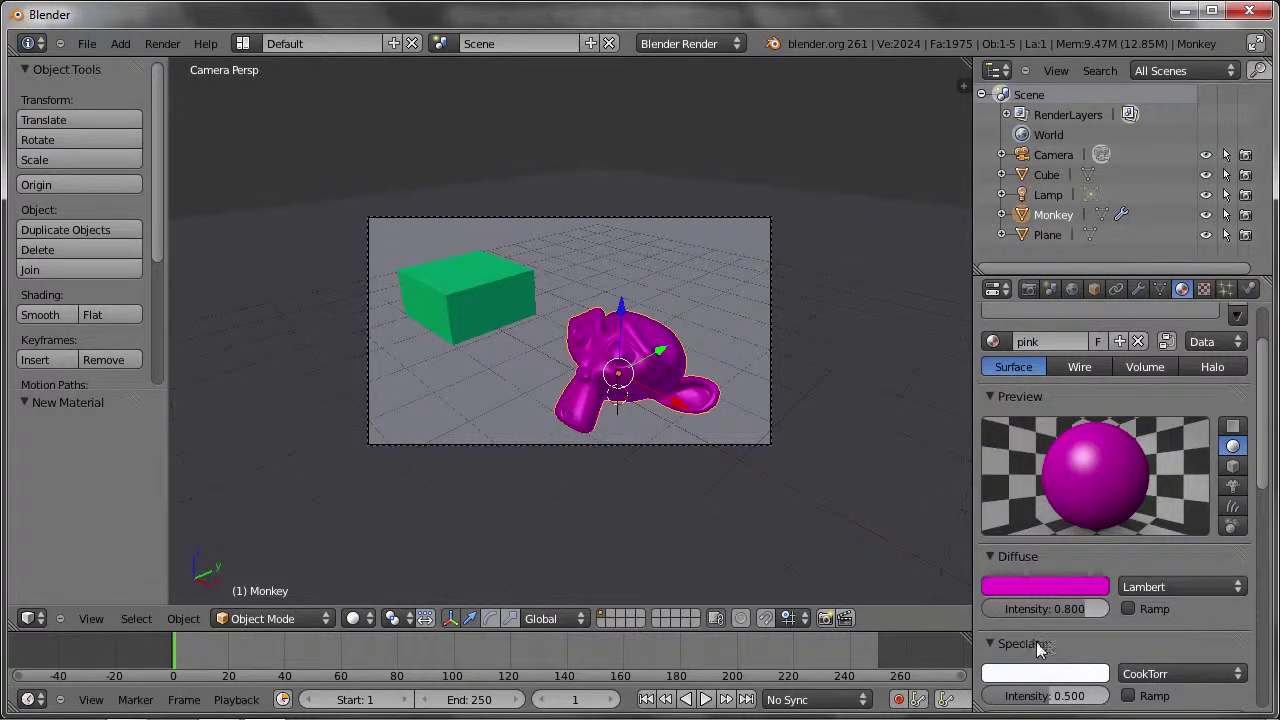
{"action": "scroll", "coordinate": [1037, 640], "scroll_direction": "down", "scroll_amount": 1}
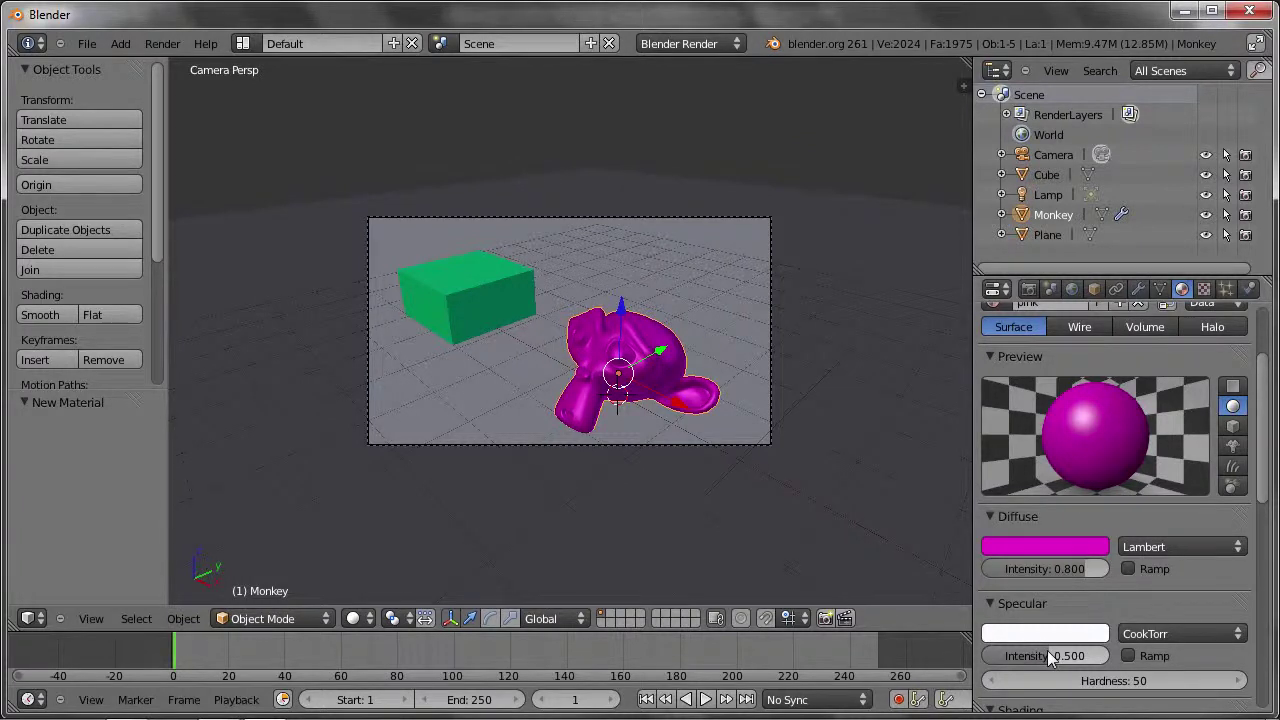
{"action": "left_click_drag", "start_coordinate": [1048, 655], "coordinate": [985, 655]}
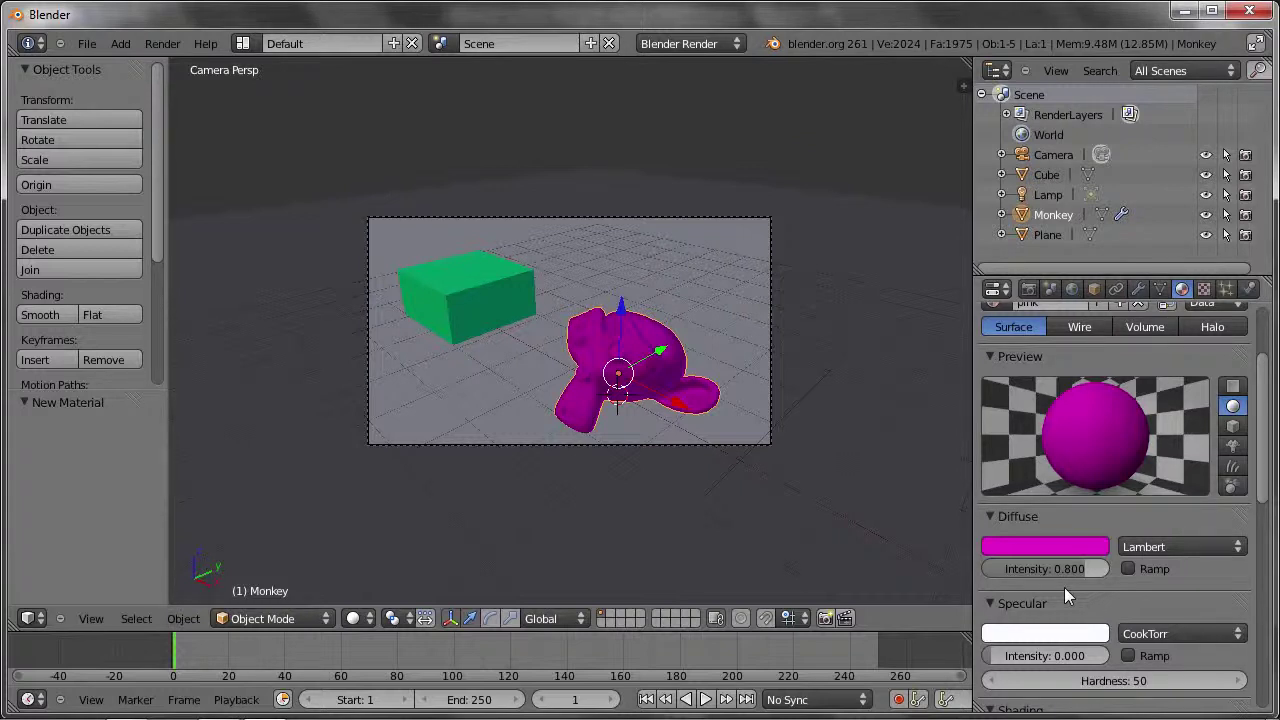
{"action": "left_click_drag", "start_coordinate": [1015, 658], "coordinate": [1063, 661]}
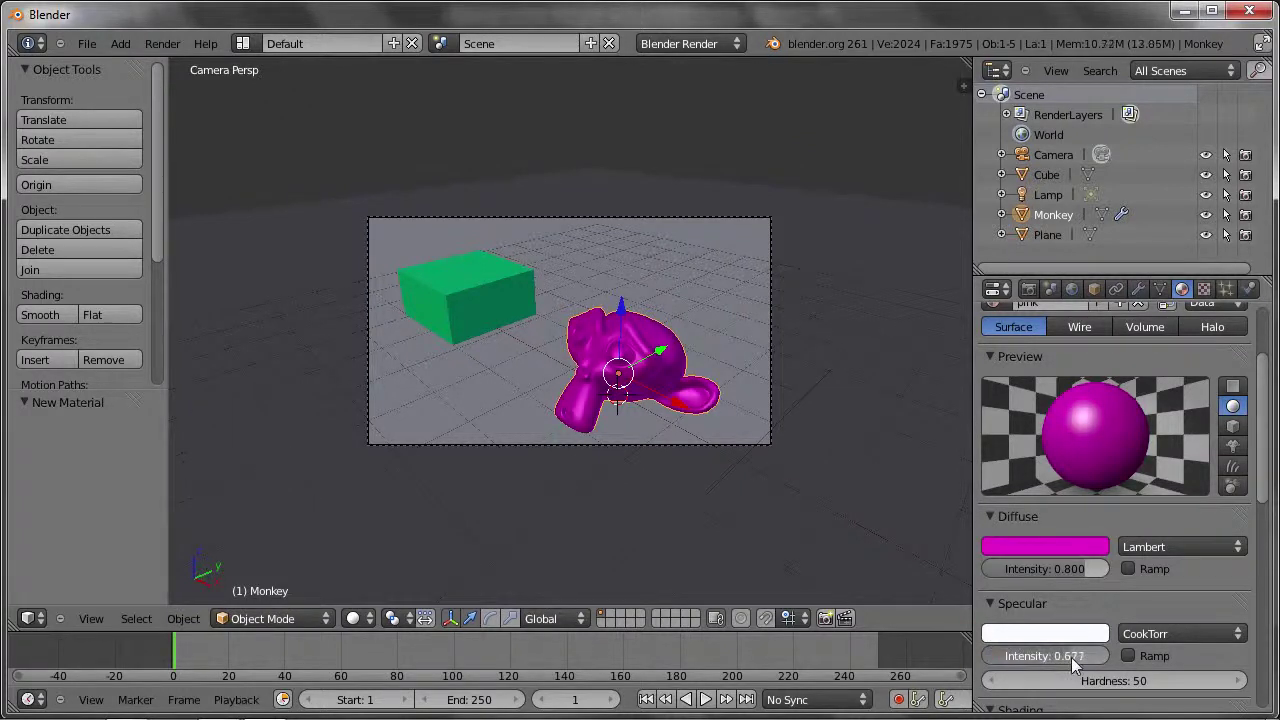
{"action": "left_click_drag", "start_coordinate": [1057, 659], "coordinate": [1054, 659]}
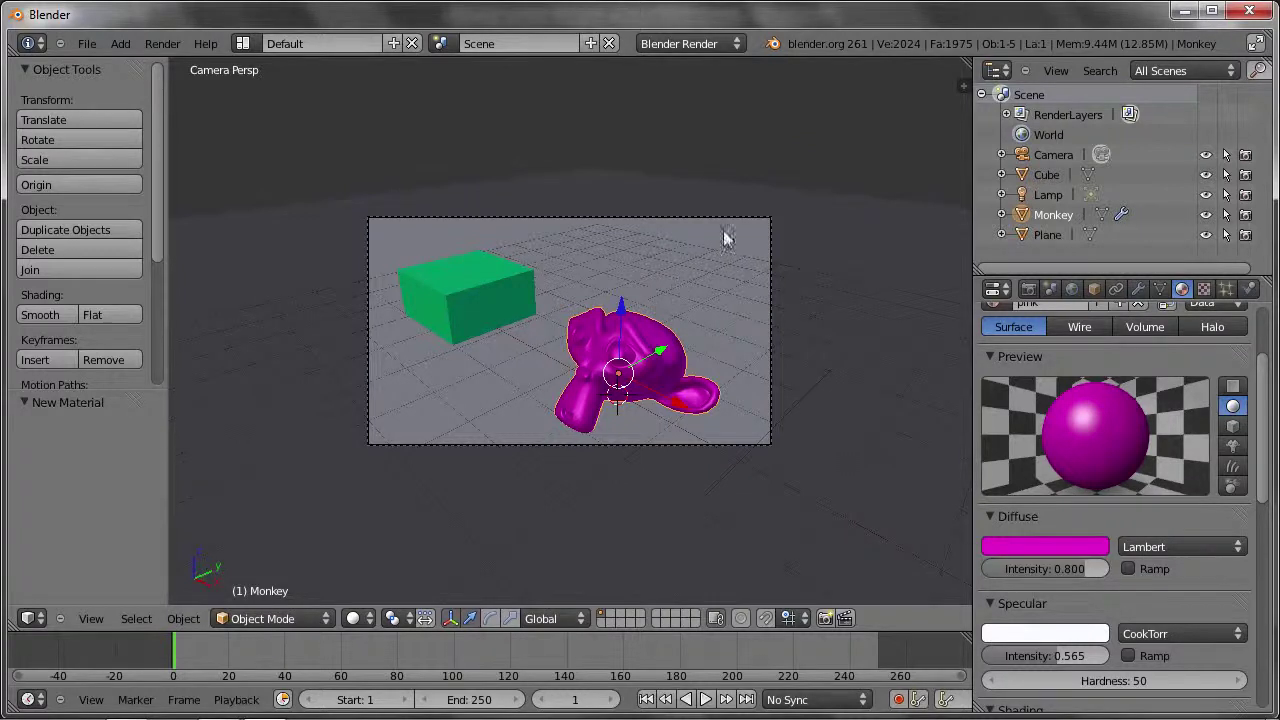
Render the scene, then zoom out to see the whole scene and select the lamp.
{"action": "key", "text": "F12"}
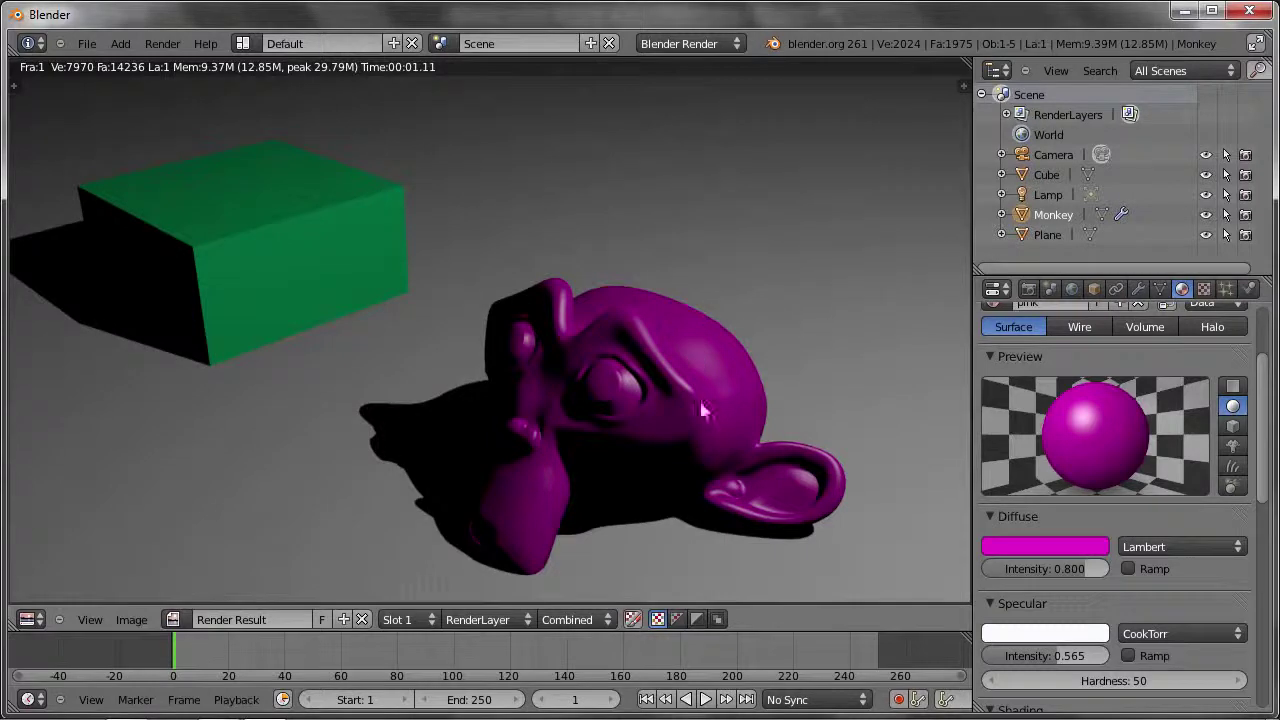
{"action": "key", "text": "Escape"}
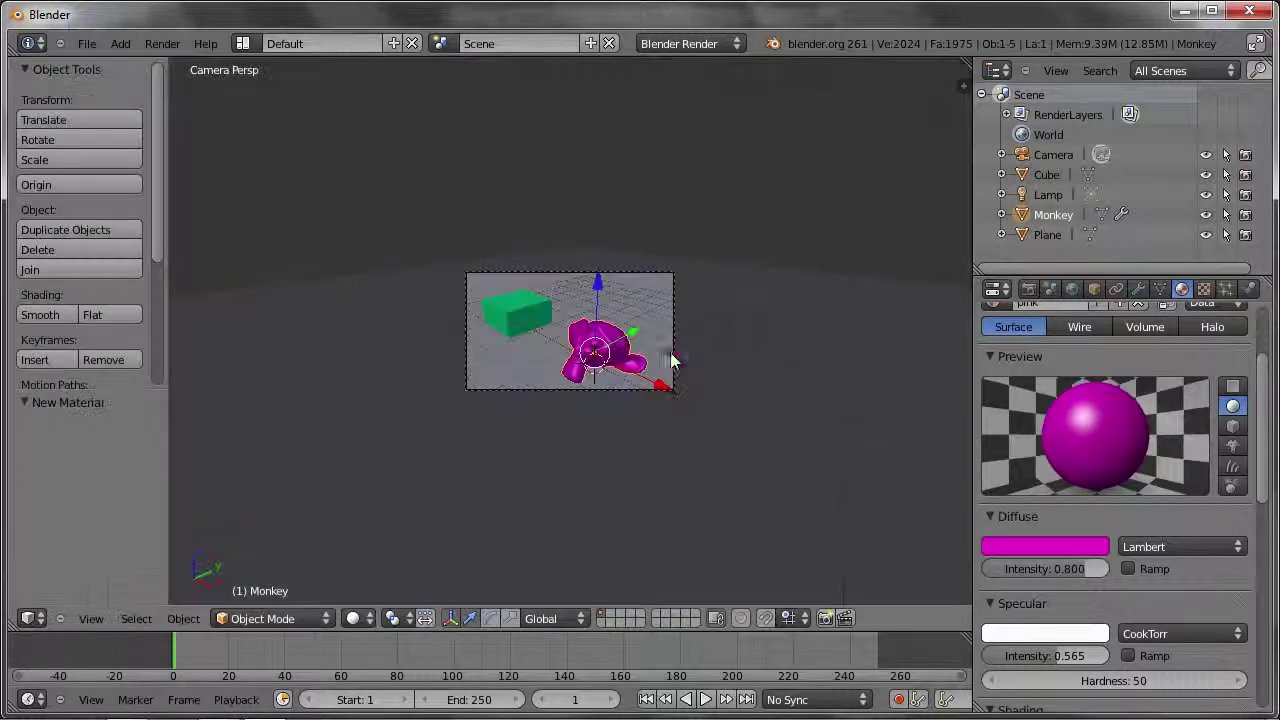
{"action": "middle_click_drag", "start_coordinate": [608, 213], "coordinate": [706, 254]}
{"action": "scroll", "coordinate": [809, 186], "scroll_direction": "down", "scroll_amount": 3}
{"action": "right_click", "coordinate": [812, 168]}
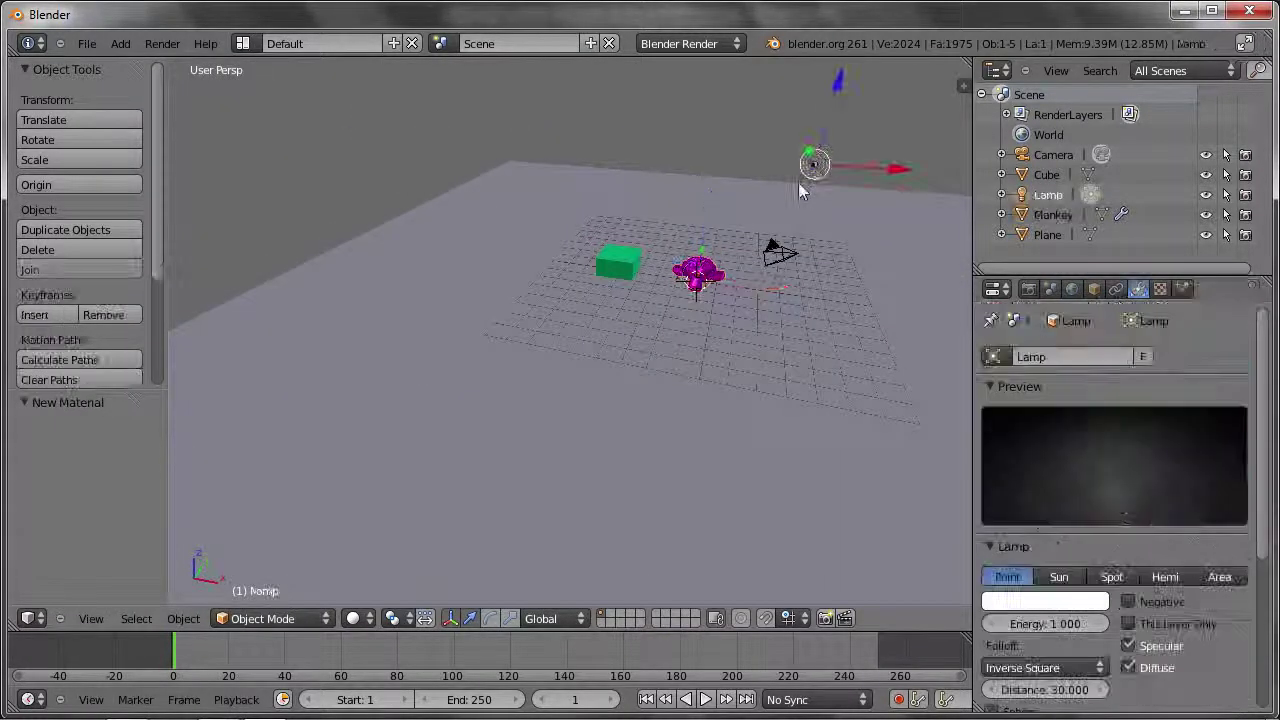
{"action": "middle_click_drag", "start_coordinate": [809, 186], "coordinate": [754, 232]}
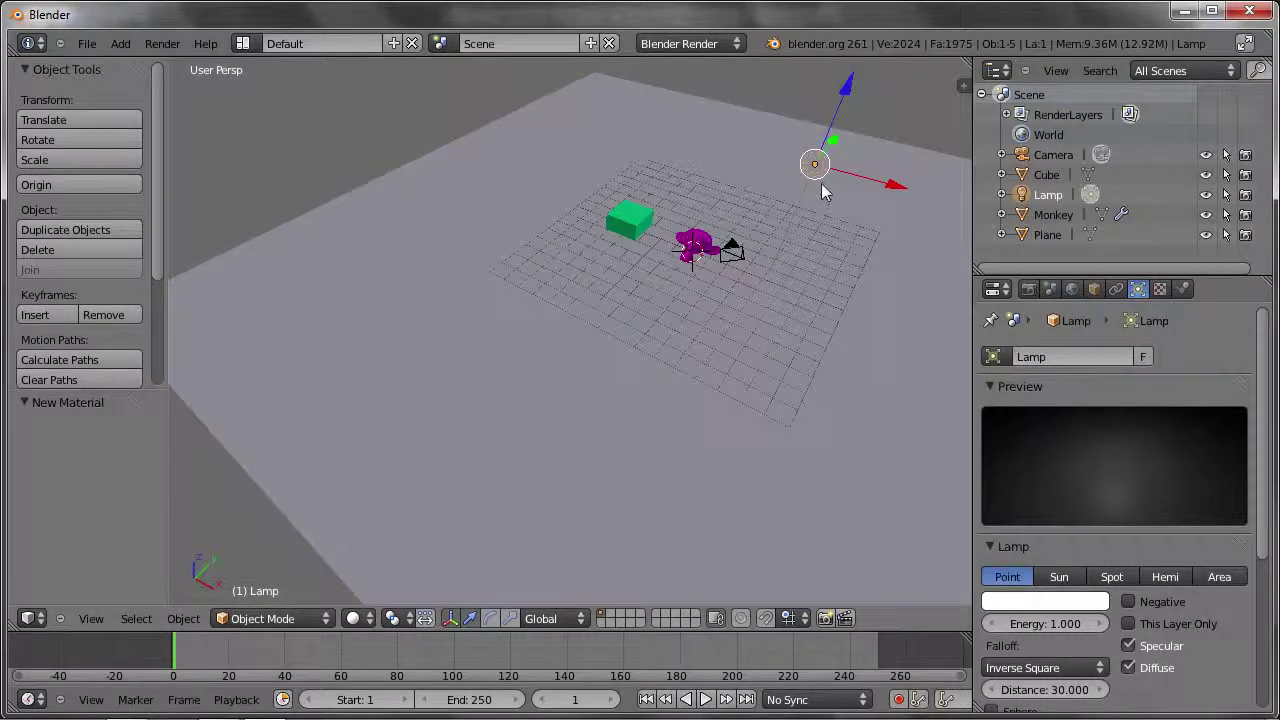
Duplicate the lamp as Lamp.001, place it near the monkey and re-render.
{"action": "key", "text": "shift+d"}
{"action": "left_click", "coordinate": [640, 245]}
{"action": "mouse_move", "coordinate": [640, 245]}
{"action": "middle_mouse_down"}
{"action": "mouse_move", "coordinate": [605, 287]}
{"action": "mouse_move", "coordinate": [752, 204]}
{"action": "mouse_move", "coordinate": [667, 239]}
{"action": "middle_mouse_up"}
{"action": "key", "text": "g"}
{"action": "left_click", "coordinate": [539, 272]}
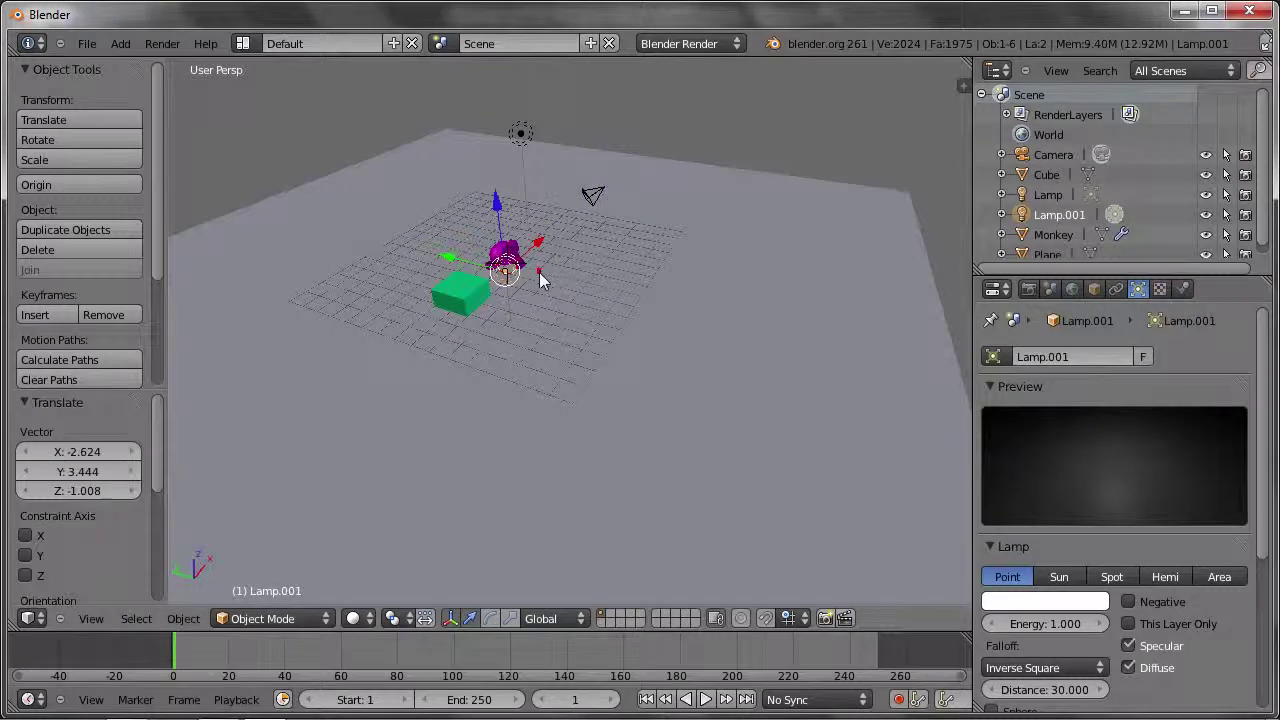
{"action": "middle_click_drag", "start_coordinate": [539, 272], "coordinate": [380, 215]}
{"action": "key", "text": "g"}
{"action": "left_click", "coordinate": [482, 235]}
{"action": "key", "text": "F12"}
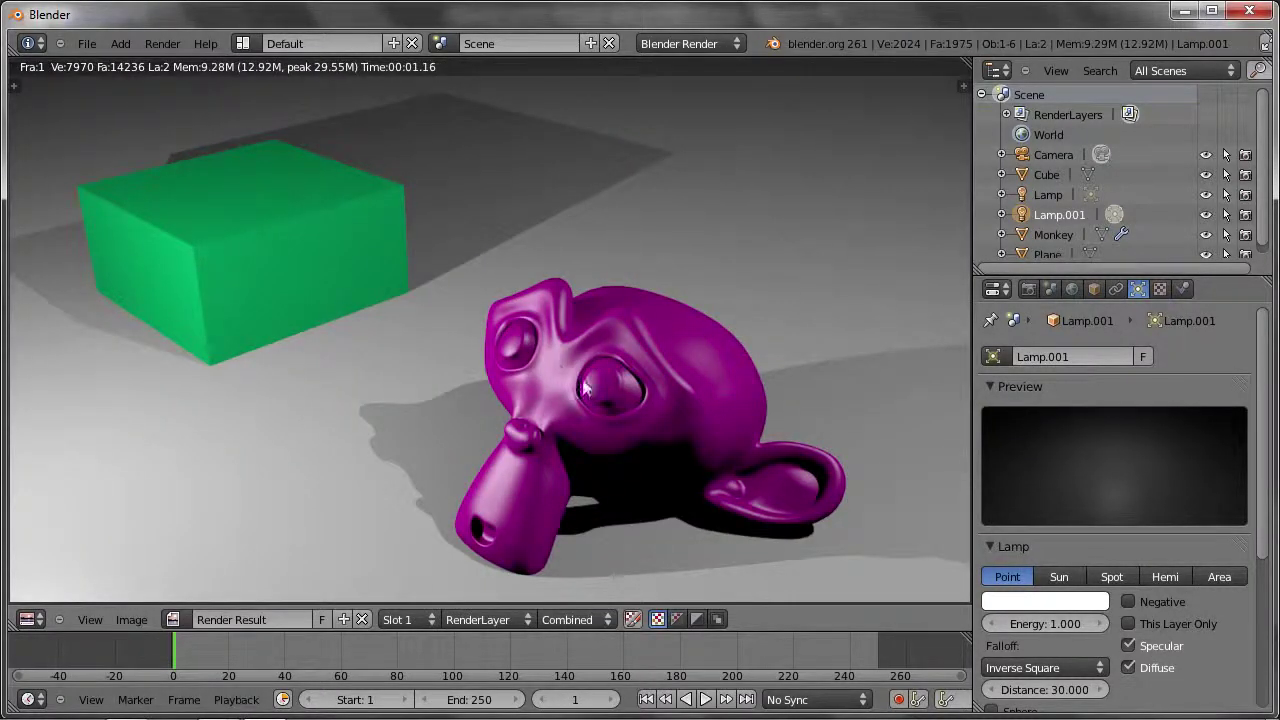
{"action": "key", "text": "Escape"}
Tint the main Lamp pale yellow and Lamp.001 light blue.
{"action": "right_click", "coordinate": [690, 197]}
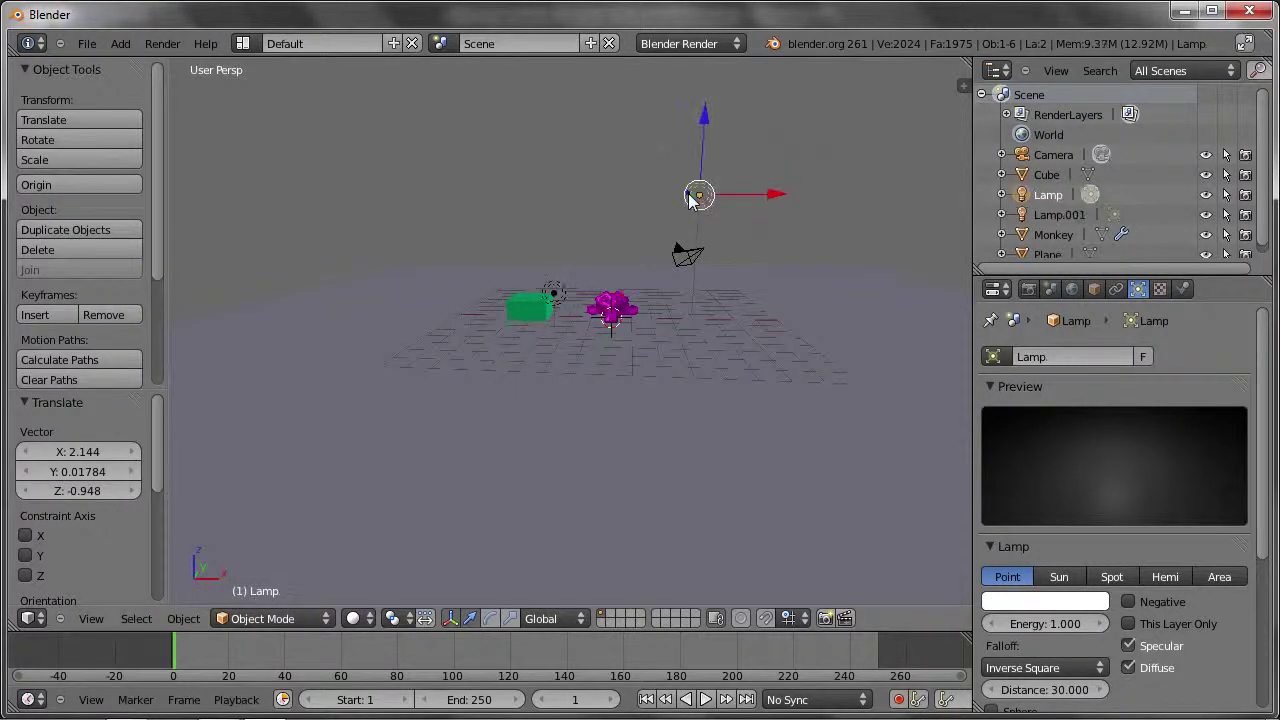
{"action": "left_click", "coordinate": [1045, 601]}
{"action": "left_click", "coordinate": [987, 422]}
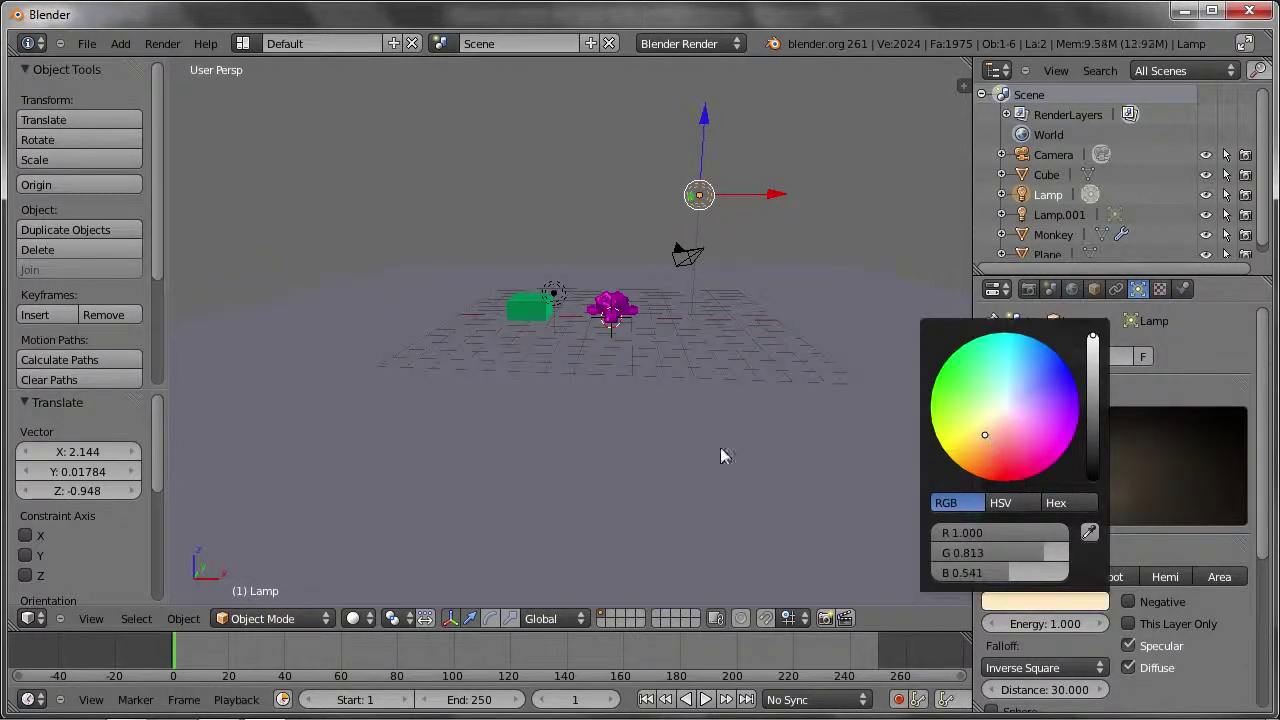
{"action": "right_click", "coordinate": [555, 328]}
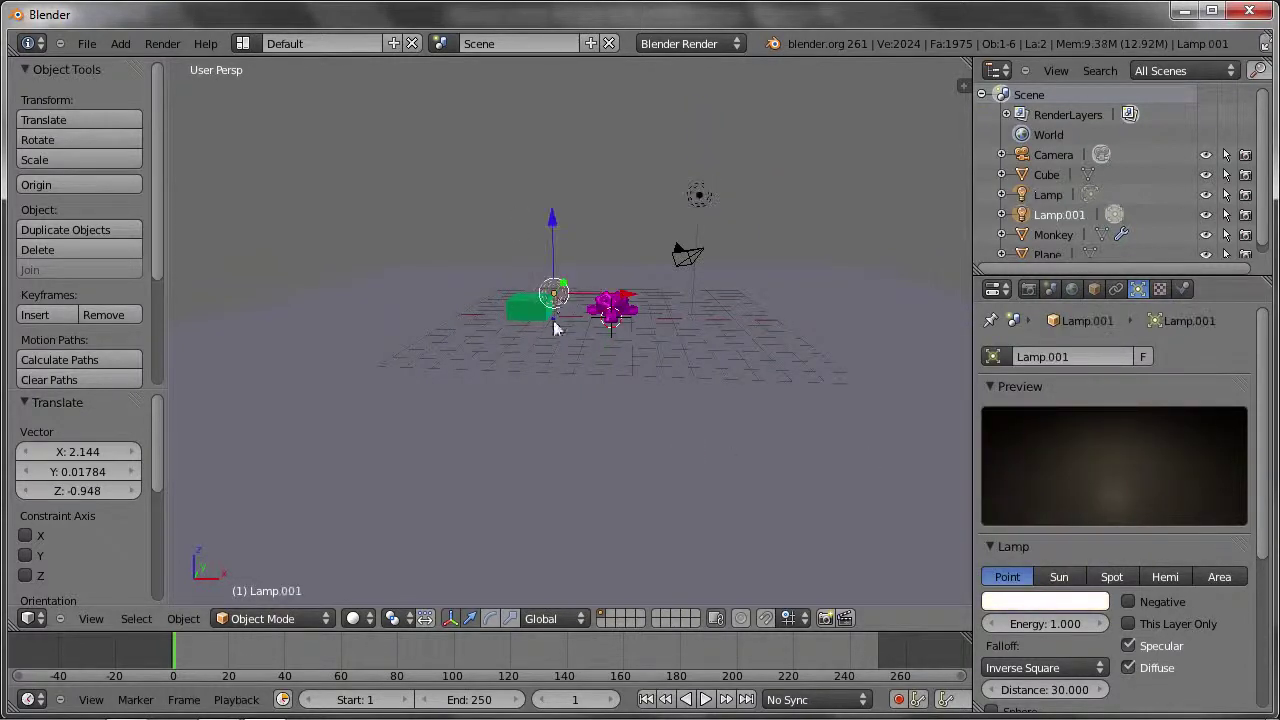
{"action": "left_click", "coordinate": [1045, 601]}
{"action": "left_click", "coordinate": [1009, 392]}
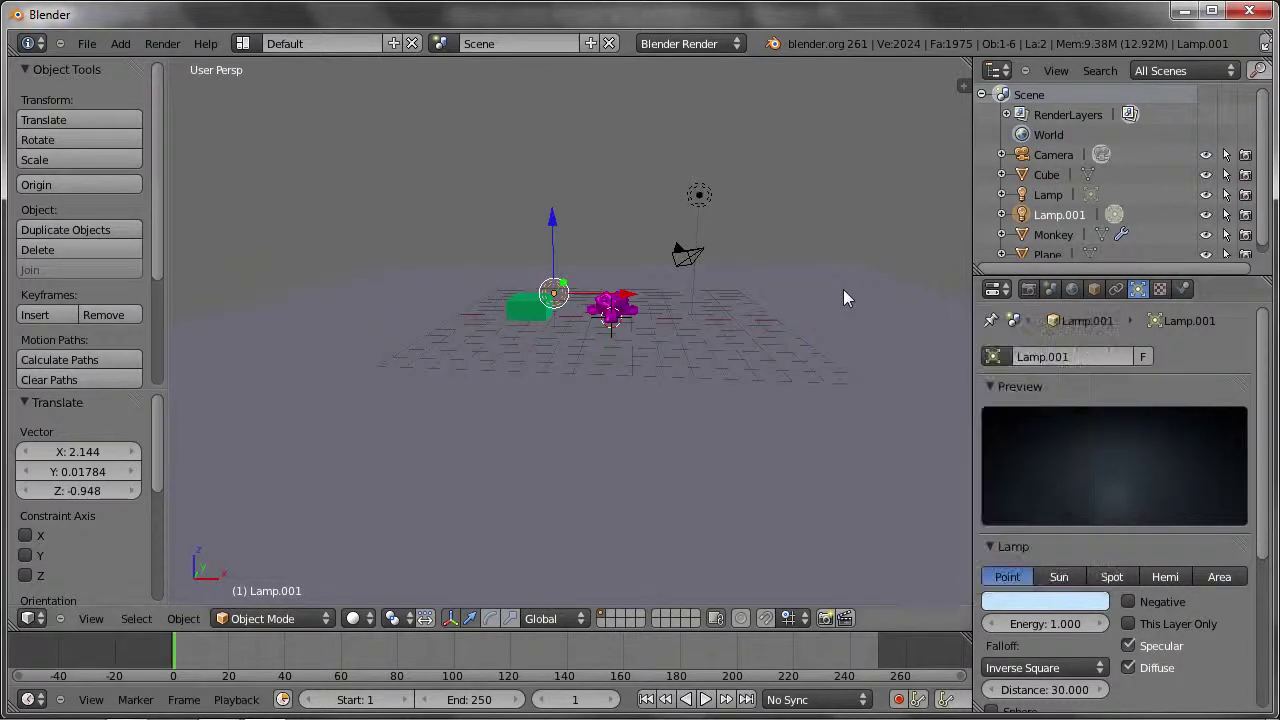
Render the newly lit scene, then return to a full camera view with the pink monkey selected.
{"action": "key", "text": "F12"}
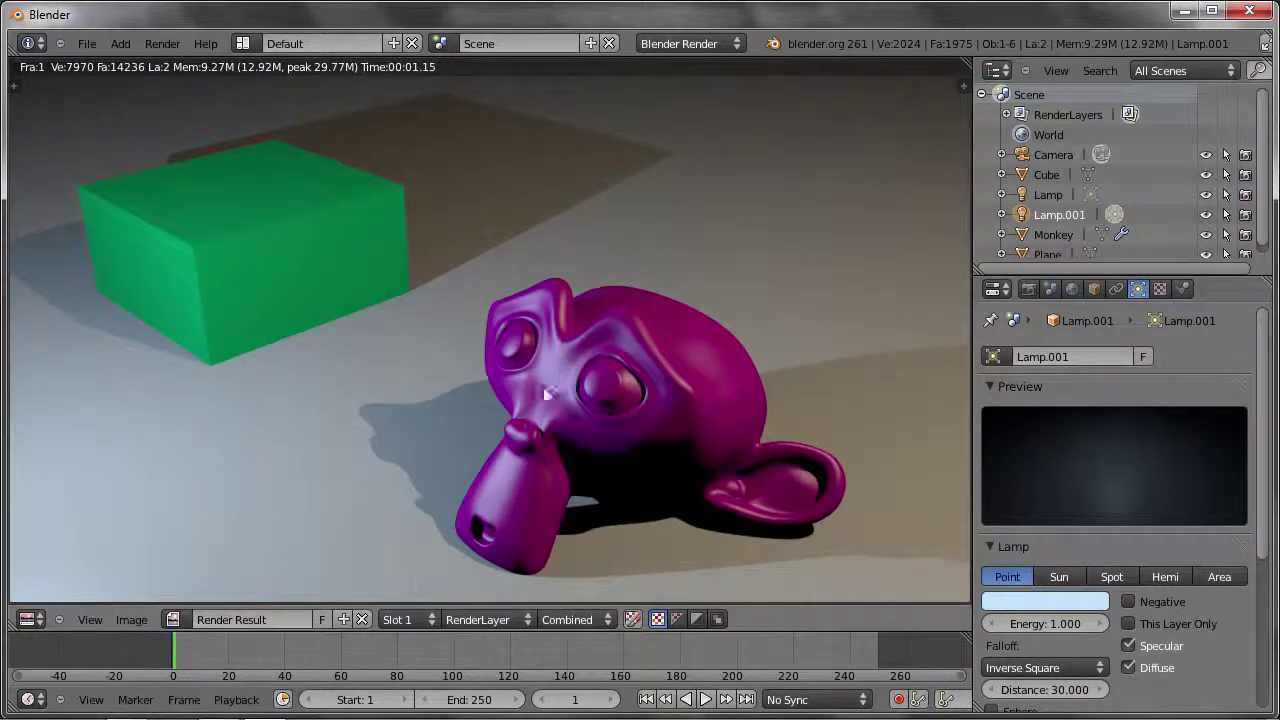
{"action": "key", "text": "Escape"}
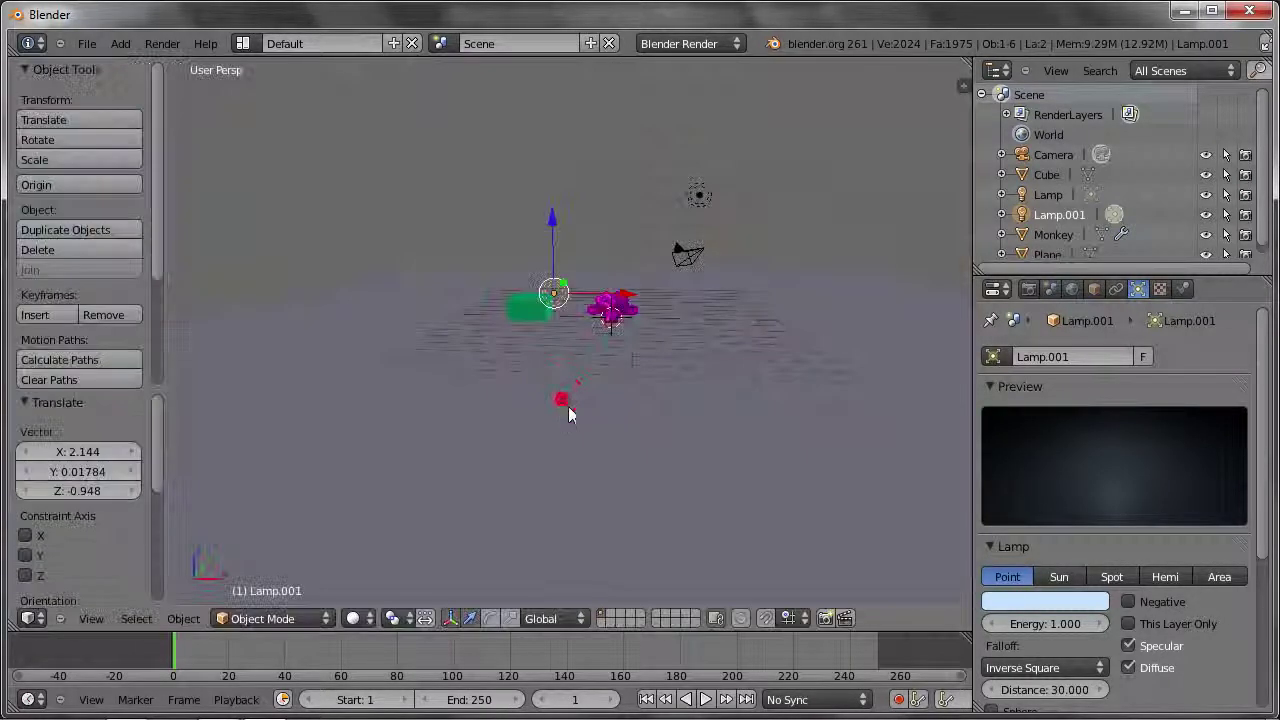
{"action": "key", "text": "KP_0"}
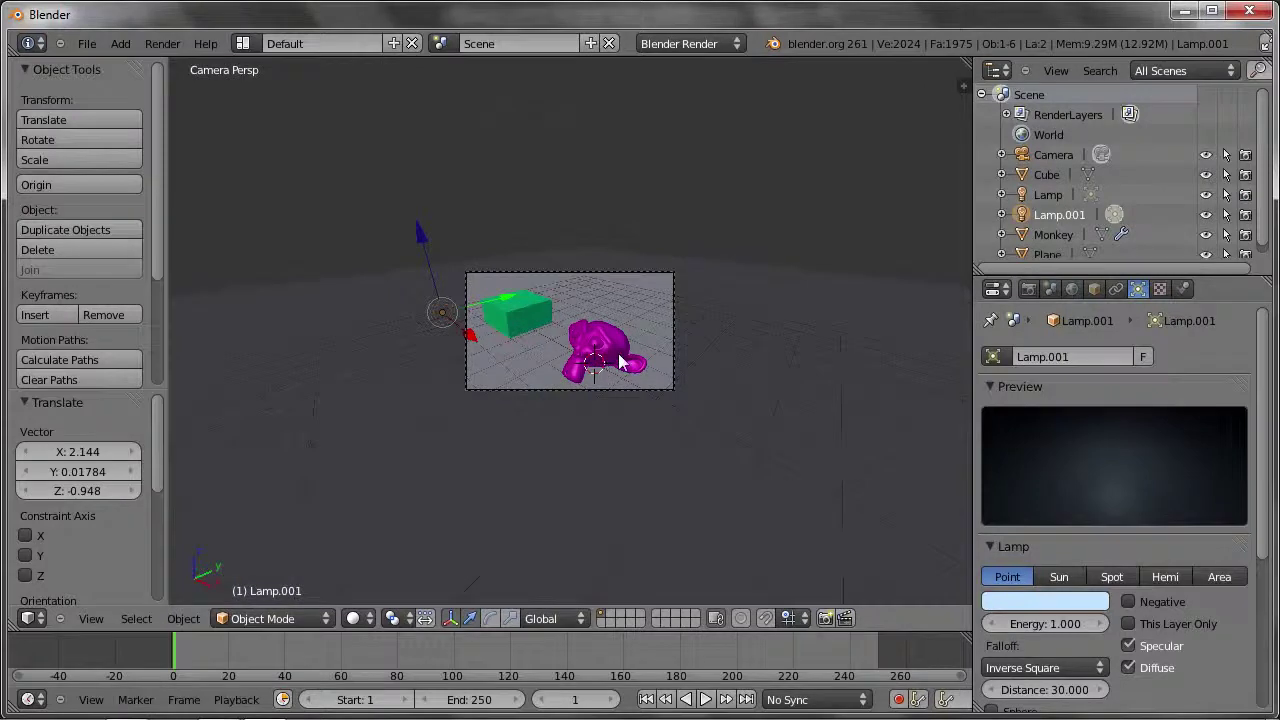
{"action": "right_click", "coordinate": [599, 368]}
{"action": "key", "text": "Home"}
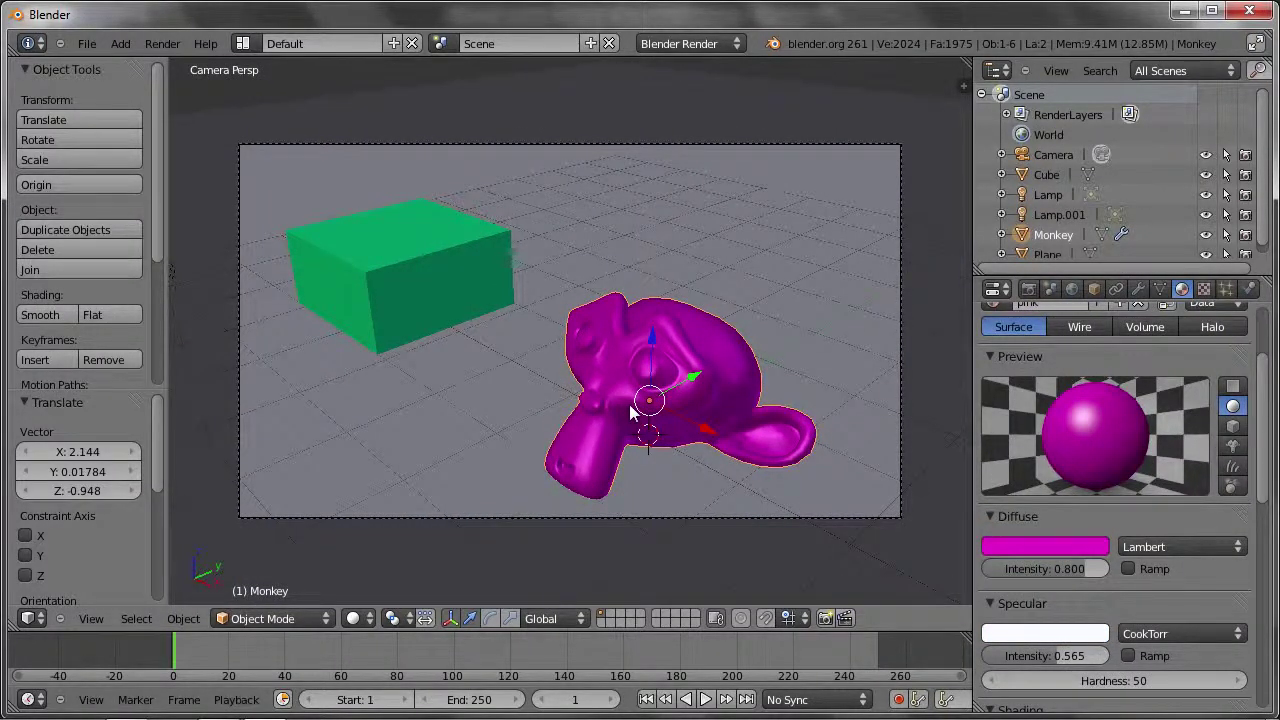
Render the pink monkey with specular intensity 0, then again at 1.000.
{"action": "left_click_drag", "start_coordinate": [1095, 656], "coordinate": [990, 656]}
{"action": "key", "text": "F12"}
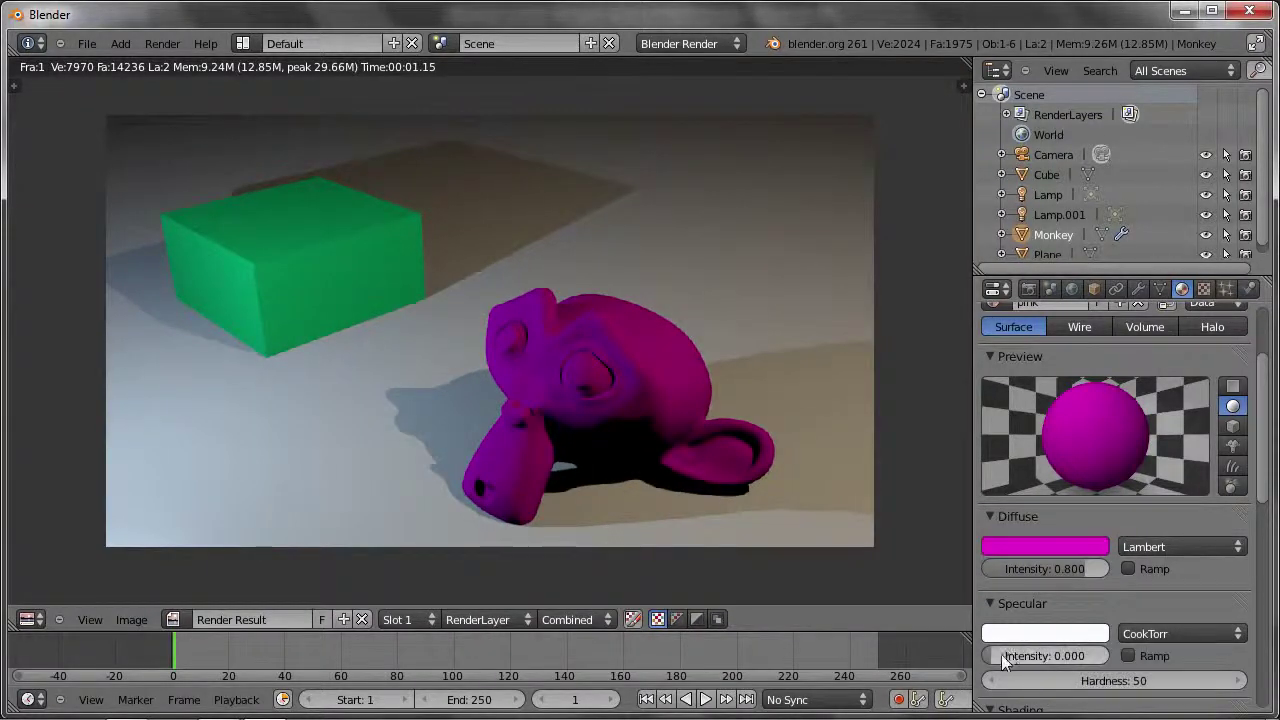
{"action": "left_click_drag", "start_coordinate": [990, 655], "coordinate": [1138, 654]}
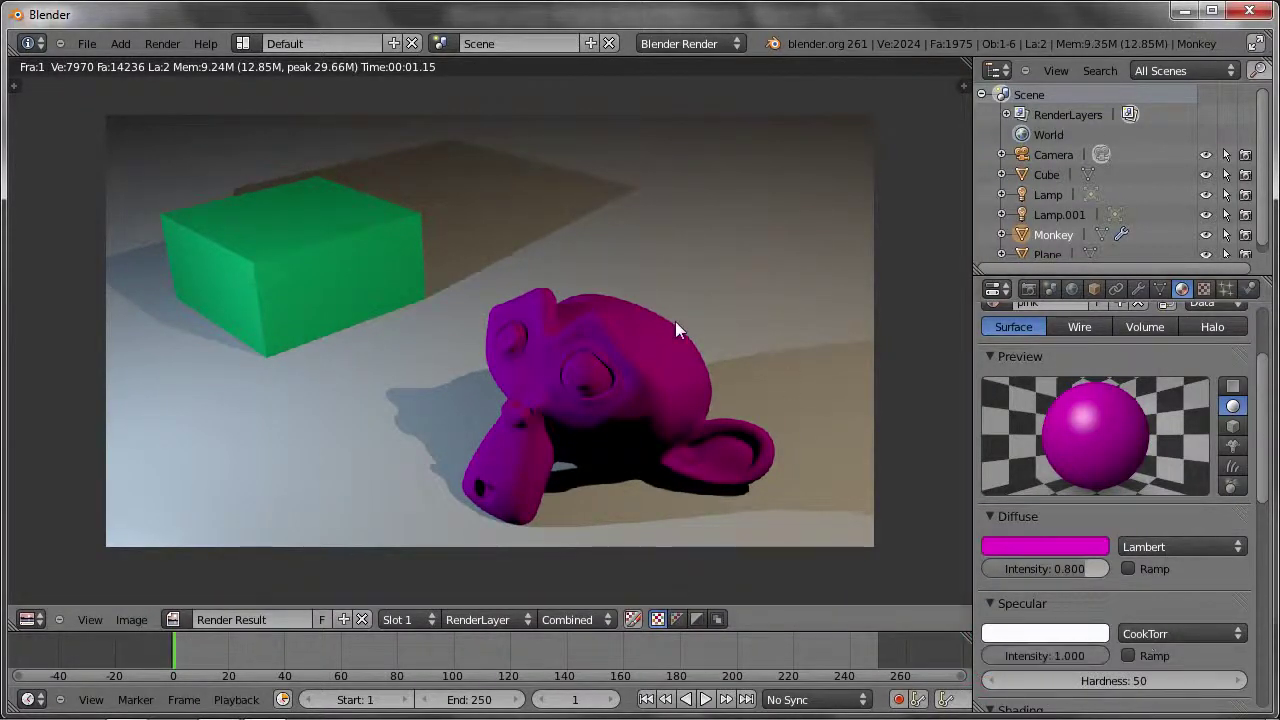
{"action": "key", "text": "F12"}
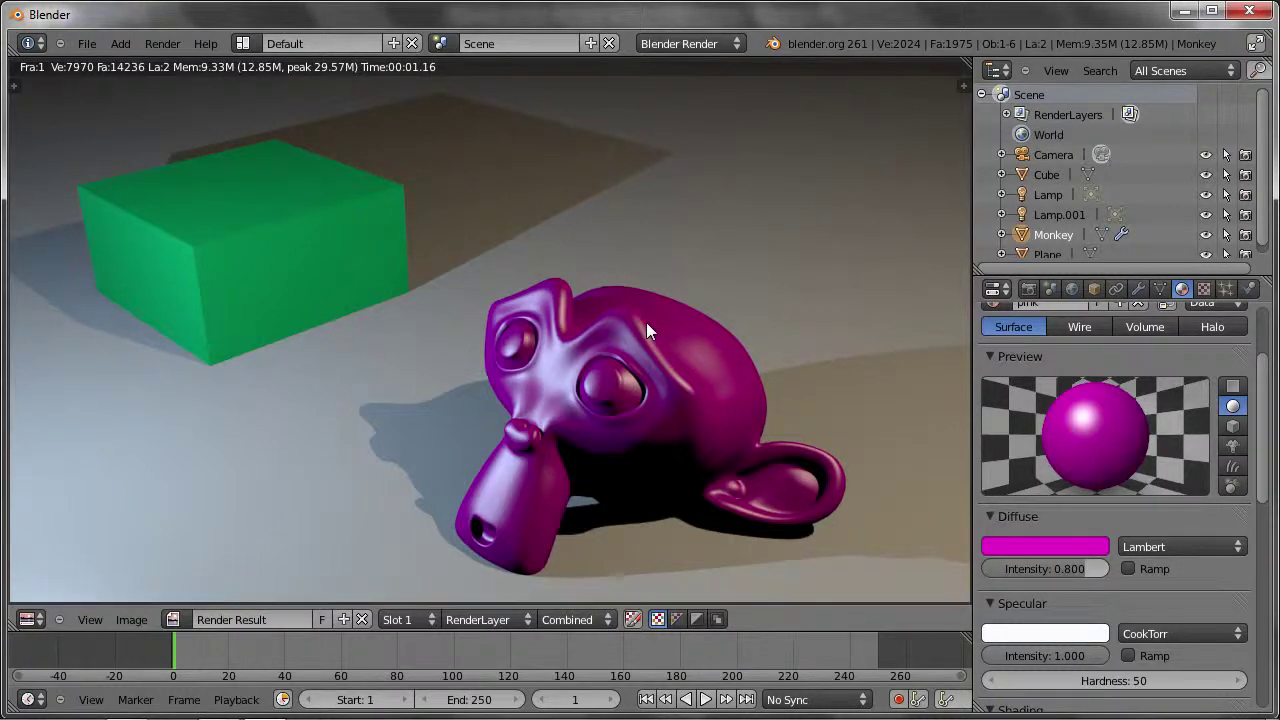
{"action": "key", "text": "Escape"}
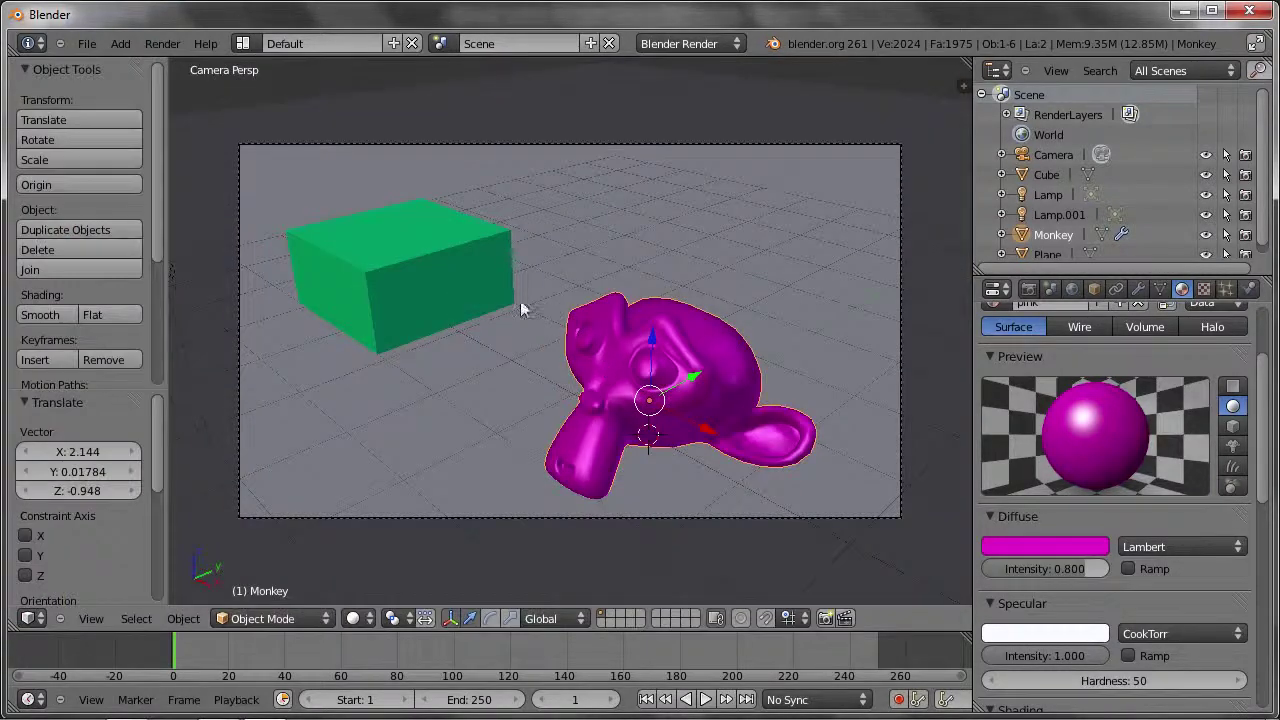
Orbit to inspect the second lamp, then drag the pink monkey lower-left along Y in camera view.
{"action": "middle_click_drag", "start_coordinate": [523, 306], "coordinate": [556, 283]}
{"action": "right_click", "coordinate": [301, 307]}
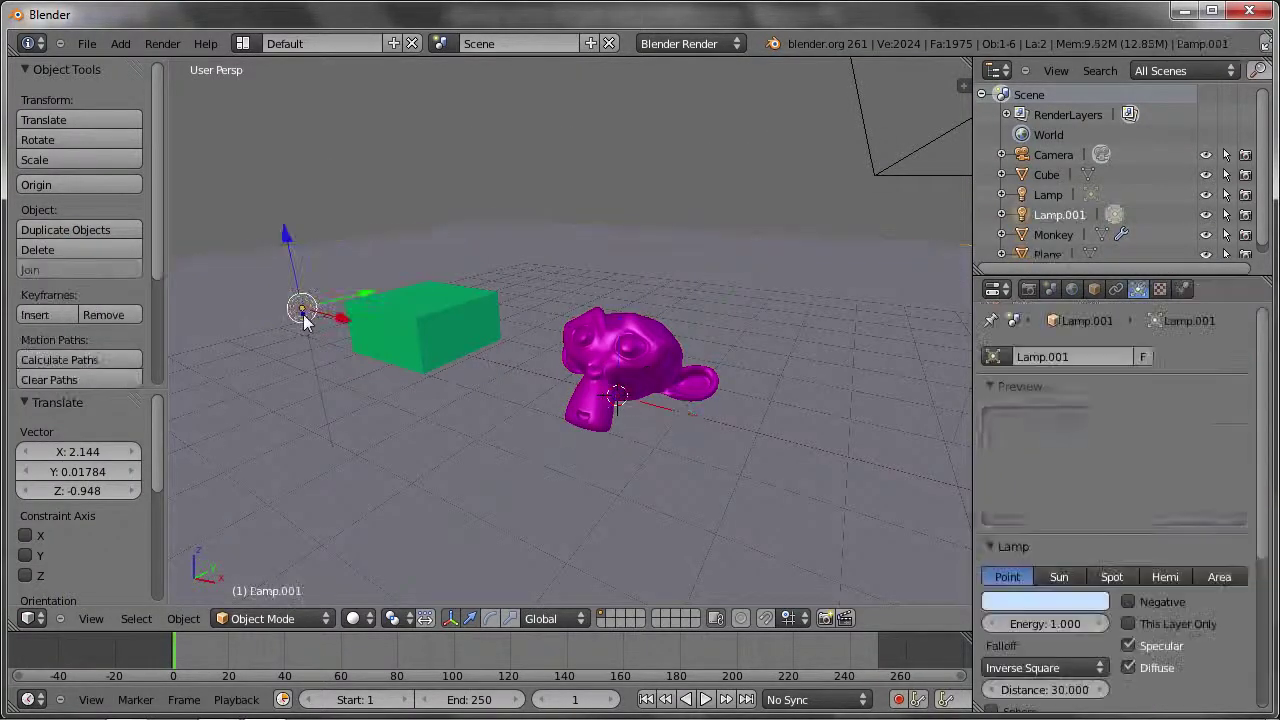
{"action": "mouse_move", "coordinate": [348, 313]}
{"action": "middle_mouse_down"}
{"action": "mouse_move", "coordinate": [351, 290]}
{"action": "mouse_move", "coordinate": [394, 271]}
{"action": "middle_mouse_up"}
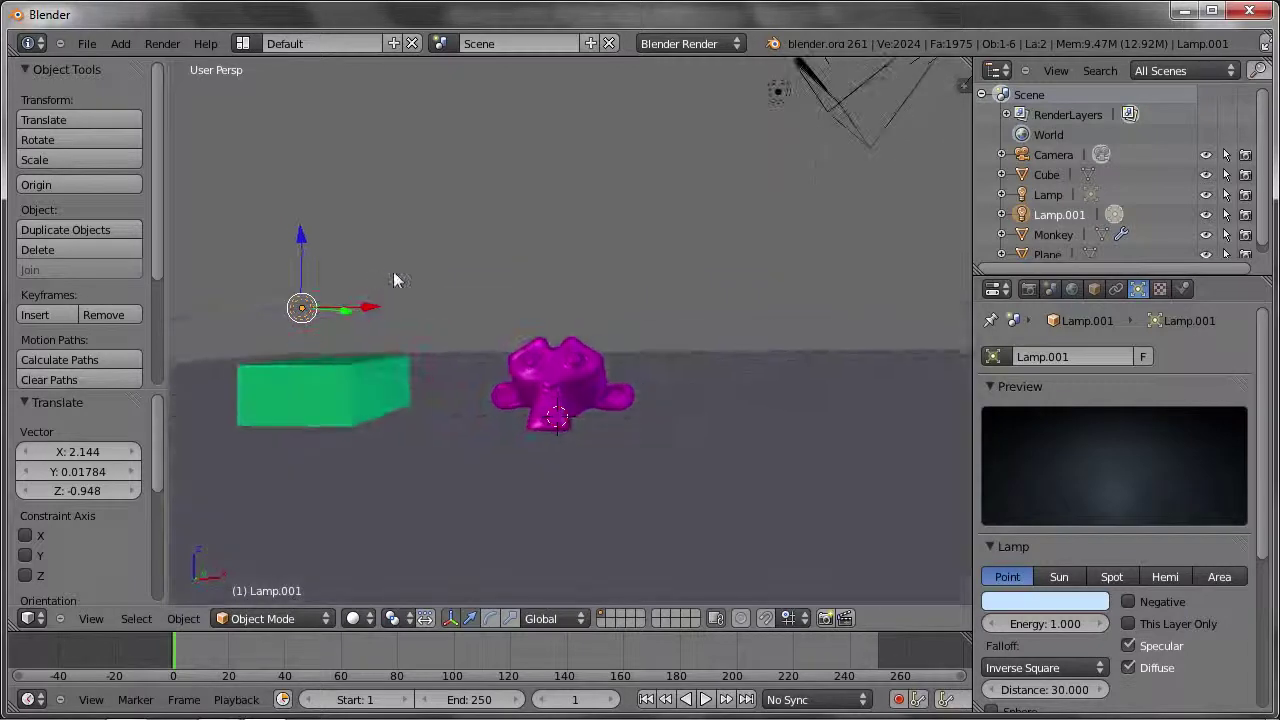
{"action": "mouse_move", "coordinate": [614, 350]}
{"action": "middle_mouse_down"}
{"action": "mouse_move", "coordinate": [571, 380]}
{"action": "mouse_move", "coordinate": [608, 414]}
{"action": "mouse_move", "coordinate": [585, 337]}
{"action": "mouse_move", "coordinate": [491, 366]}
{"action": "mouse_move", "coordinate": [521, 339]}
{"action": "middle_mouse_up"}
{"action": "key", "text": "KP_0"}
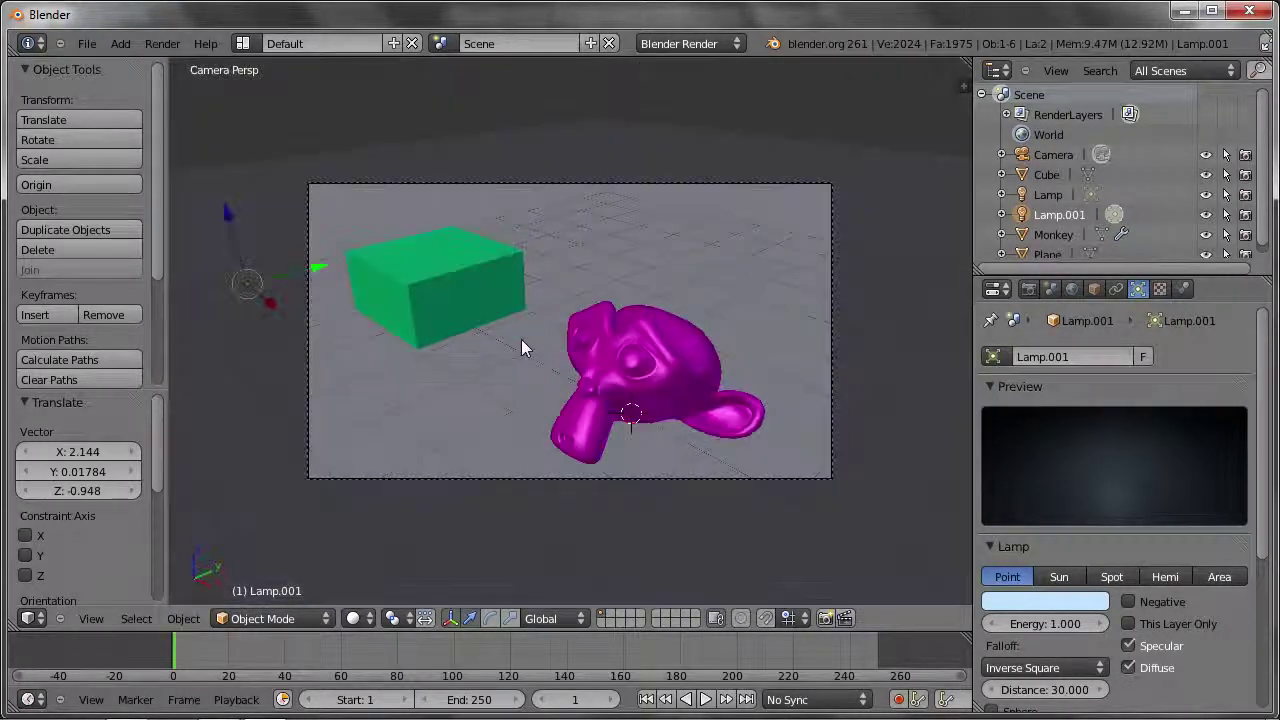
{"action": "right_click", "coordinate": [653, 372]}
{"action": "left_click_drag", "start_coordinate": [664, 362], "coordinate": [460, 477]}
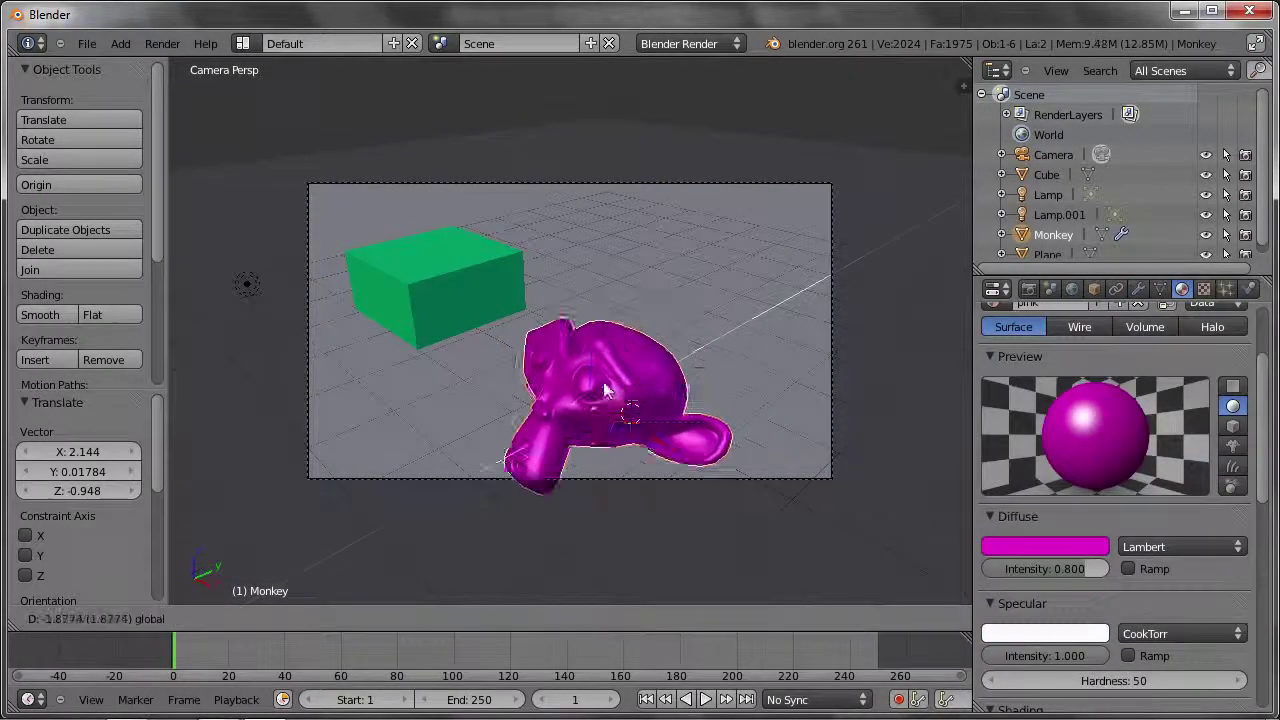
Duplicate the moved monkey, rotate the copy about 102° on Z and shift it along X.
{"action": "left_click", "coordinate": [446, 466]}
{"action": "key", "text": "shift+d"}
{"action": "key", "text": "y"}
{"action": "left_click", "coordinate": [622, 408]}
{"action": "key", "text": "r"}
{"action": "key", "text": "z"}
{"action": "left_click", "coordinate": [694, 337]}
{"action": "key", "text": "g"}
{"action": "key", "text": "x"}
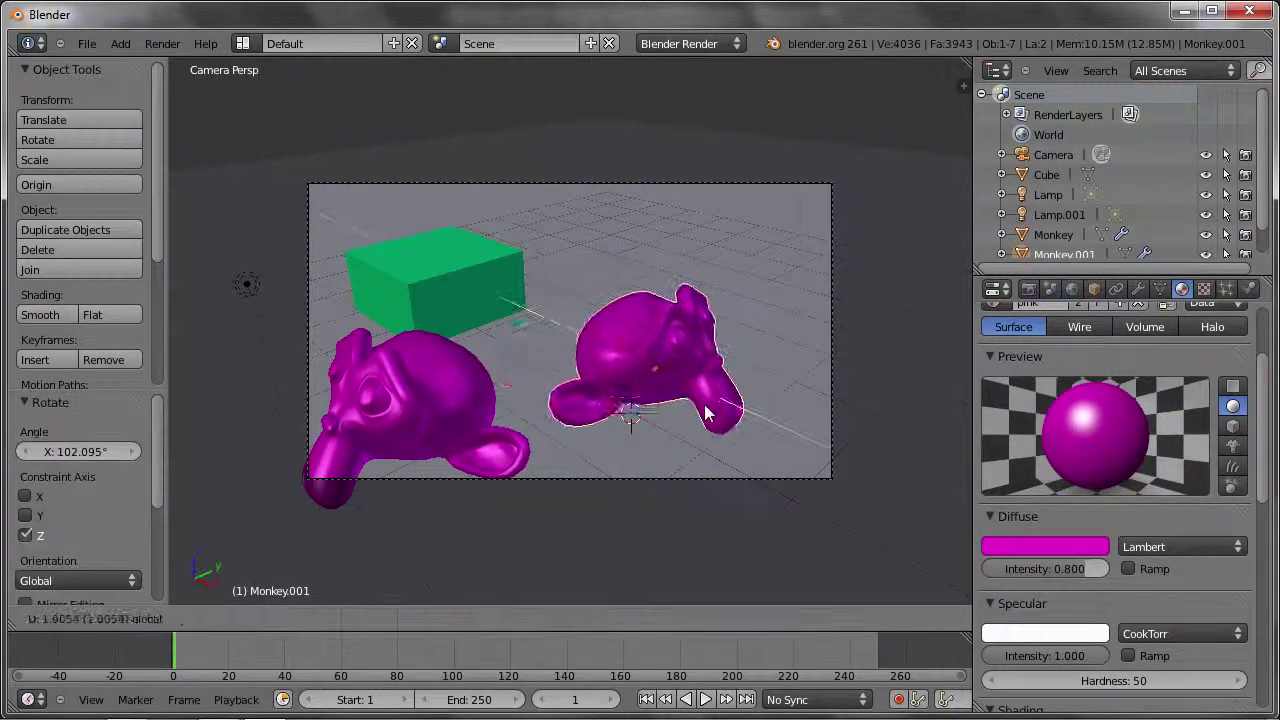
{"action": "left_click", "coordinate": [725, 330]}
Move the original left monkey along Y to 0.426.
{"action": "right_click", "coordinate": [442, 411]}
{"action": "key", "text": "g"}
{"action": "key", "text": "x"}
{"action": "key", "text": "y"}
{"action": "left_click", "coordinate": [508, 405]}
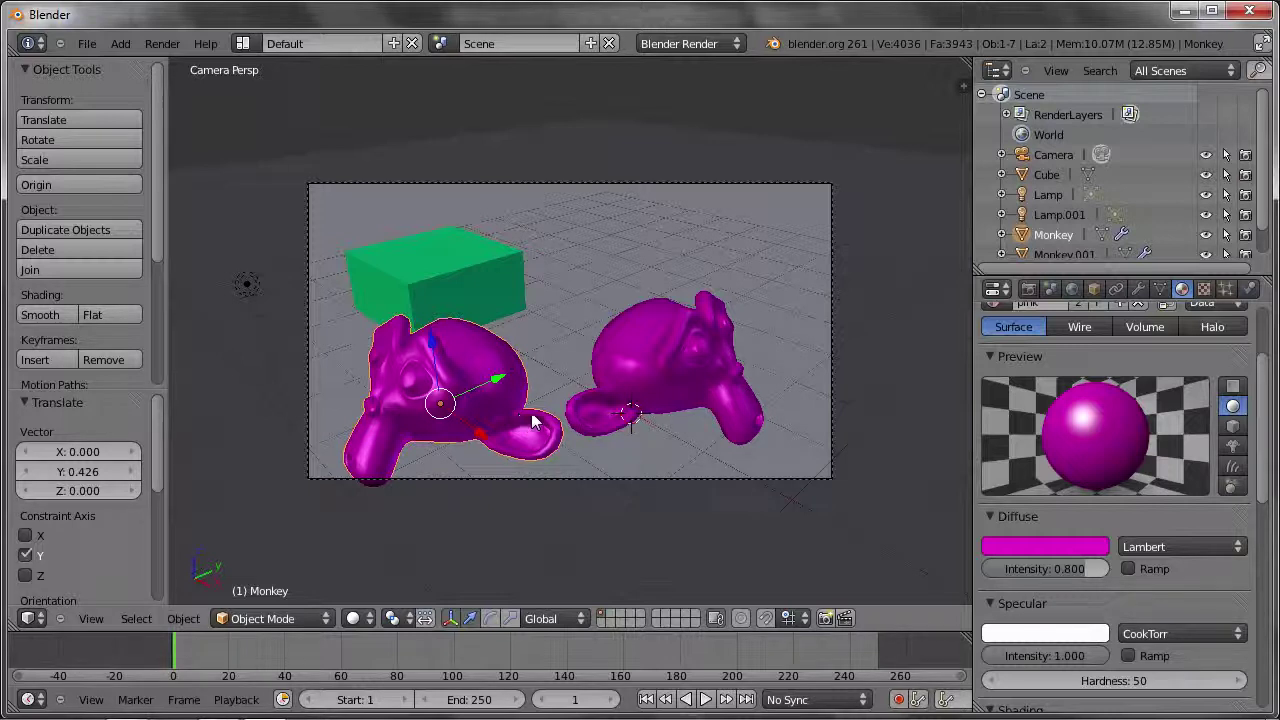
{"action": "scroll", "coordinate": [1058, 400], "scroll_direction": "up", "scroll_amount": 1}
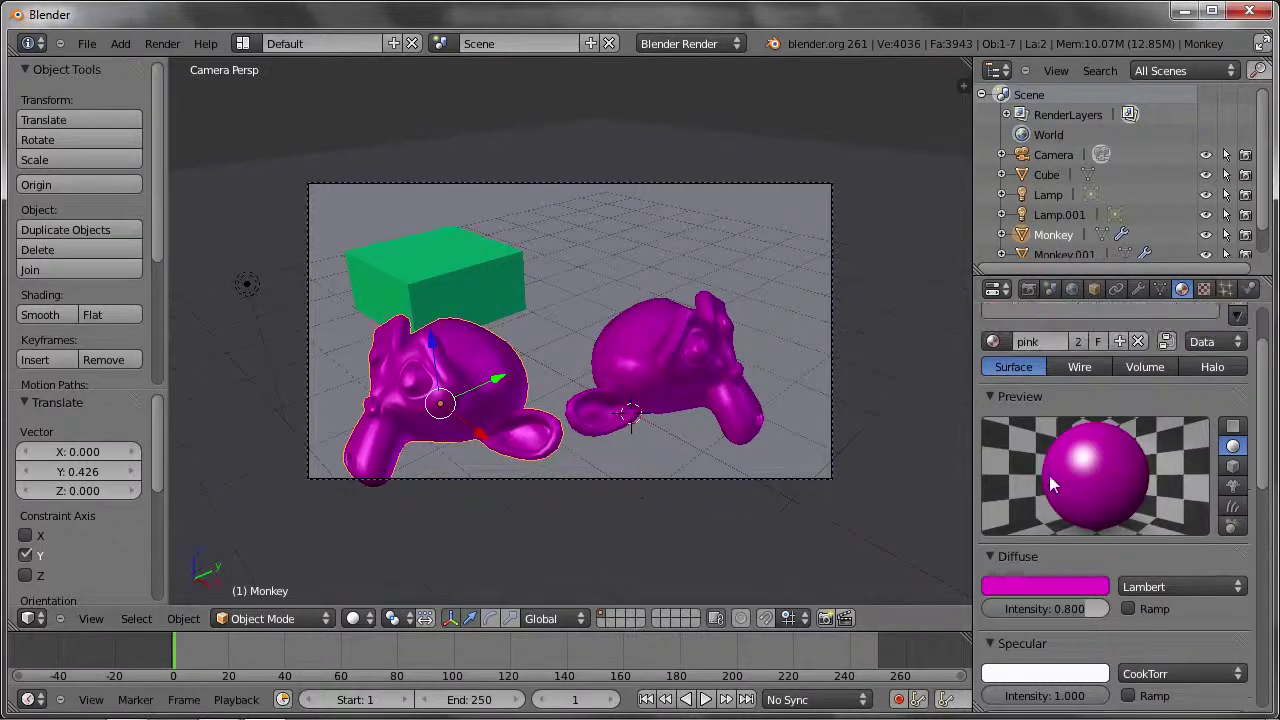
Make the left monkey's material single-user named pinkmatt with specular intensity 0, and render.
{"action": "left_click", "coordinate": [1078, 341]}
{"action": "left_click", "coordinate": [1070, 343]}
{"action": "key", "text": "BackSpace"}
{"action": "key", "text": "BackSpace"}
{"action": "type", "text": "matt"}
{"action": "key", "text": "Return"}
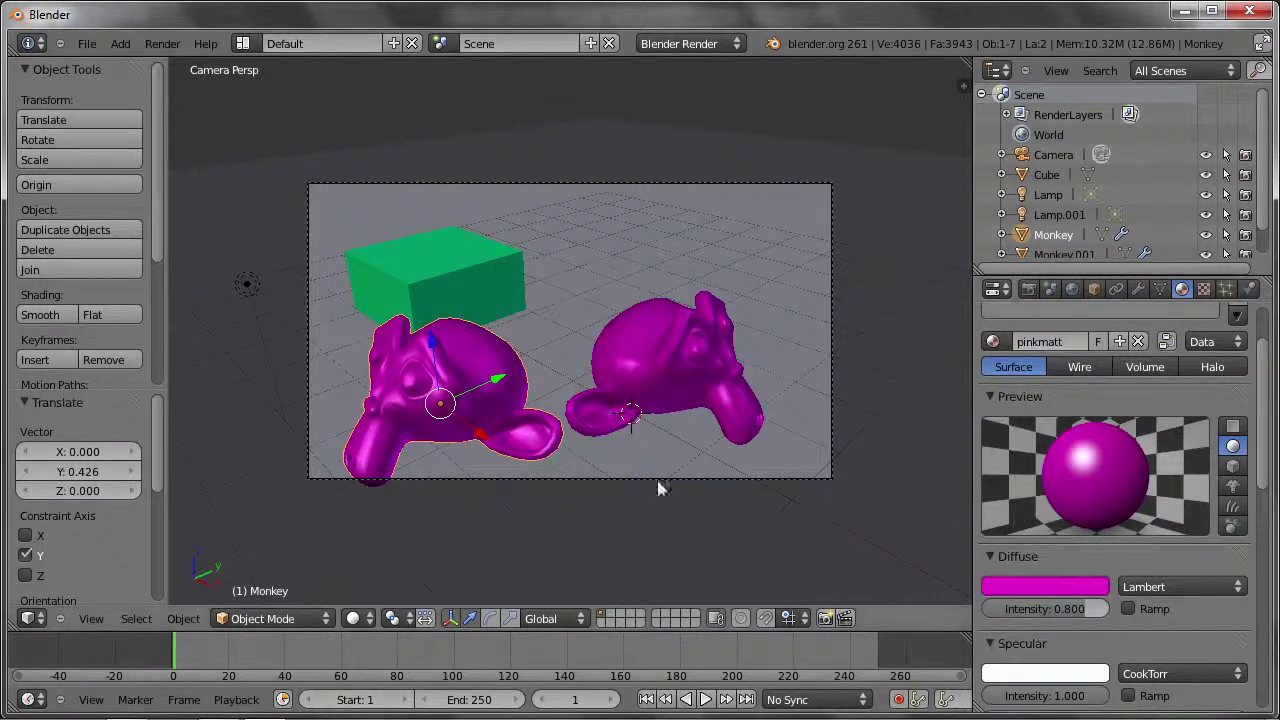
{"action": "left_click_drag", "start_coordinate": [1095, 695], "coordinate": [883, 707]}
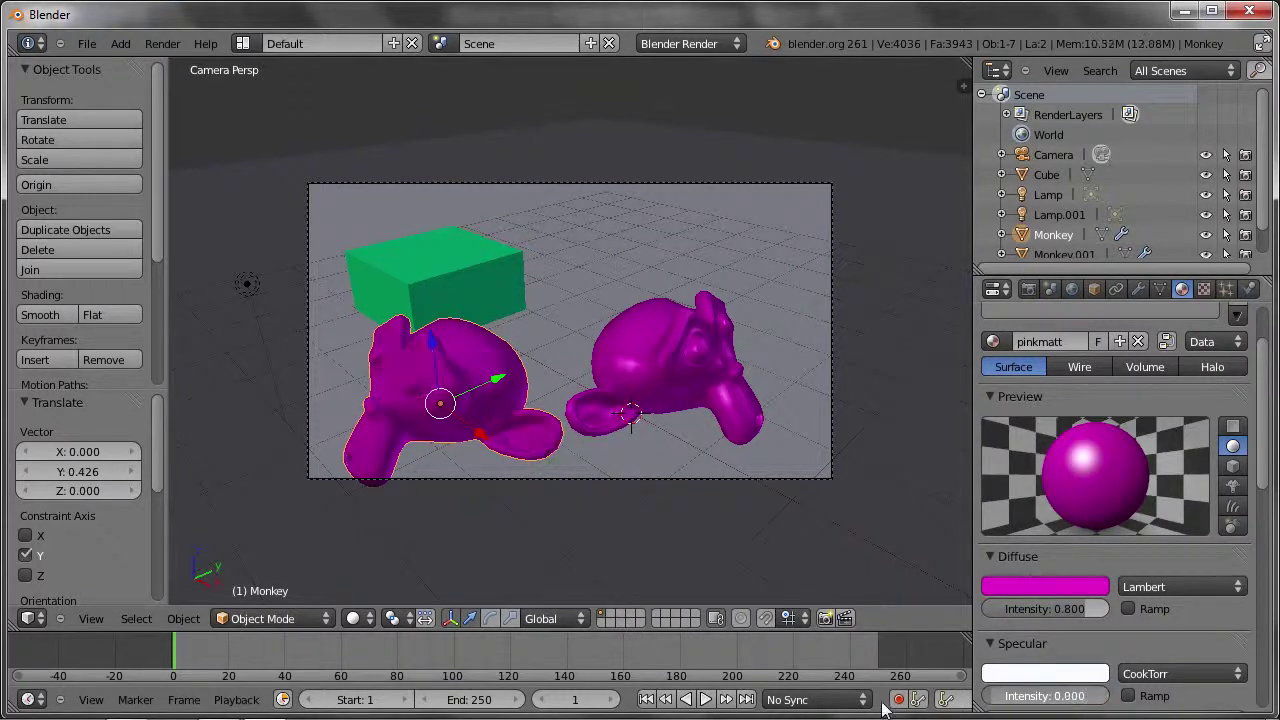
{"action": "key", "text": "F12"}
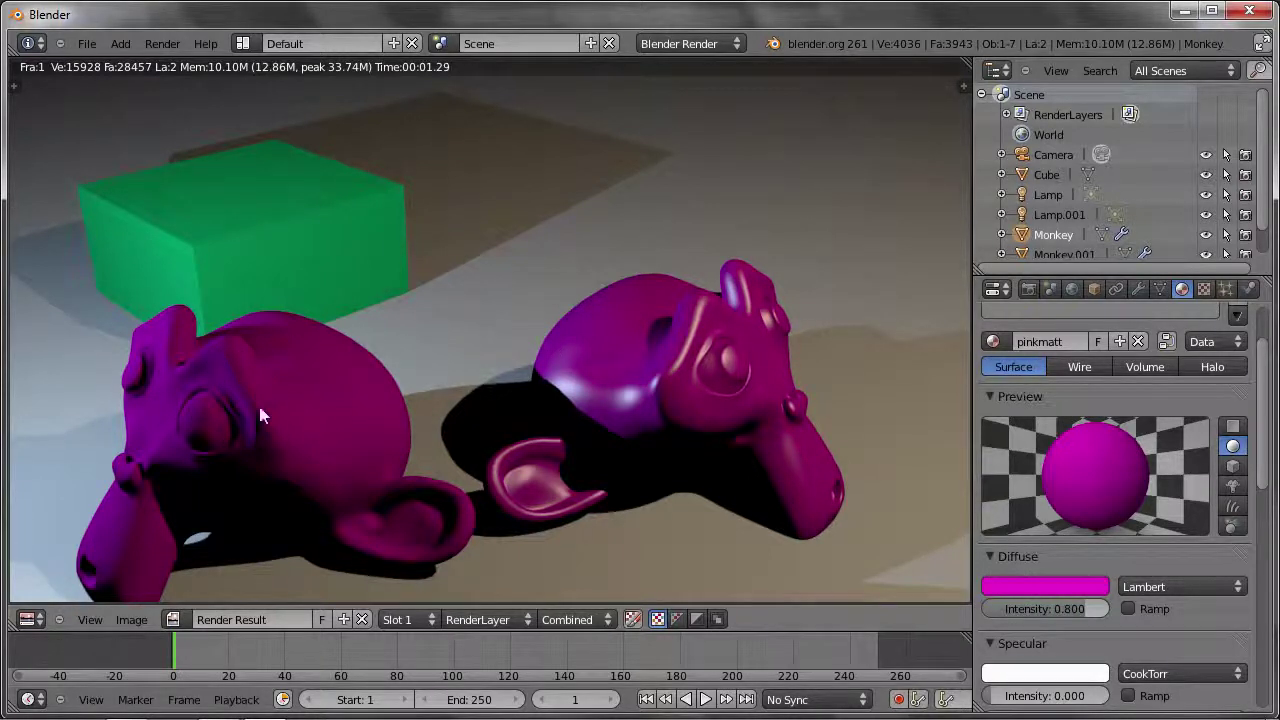
Close the render and move both monkeys together 0.875 along Y.
{"action": "key", "text": "Escape"}
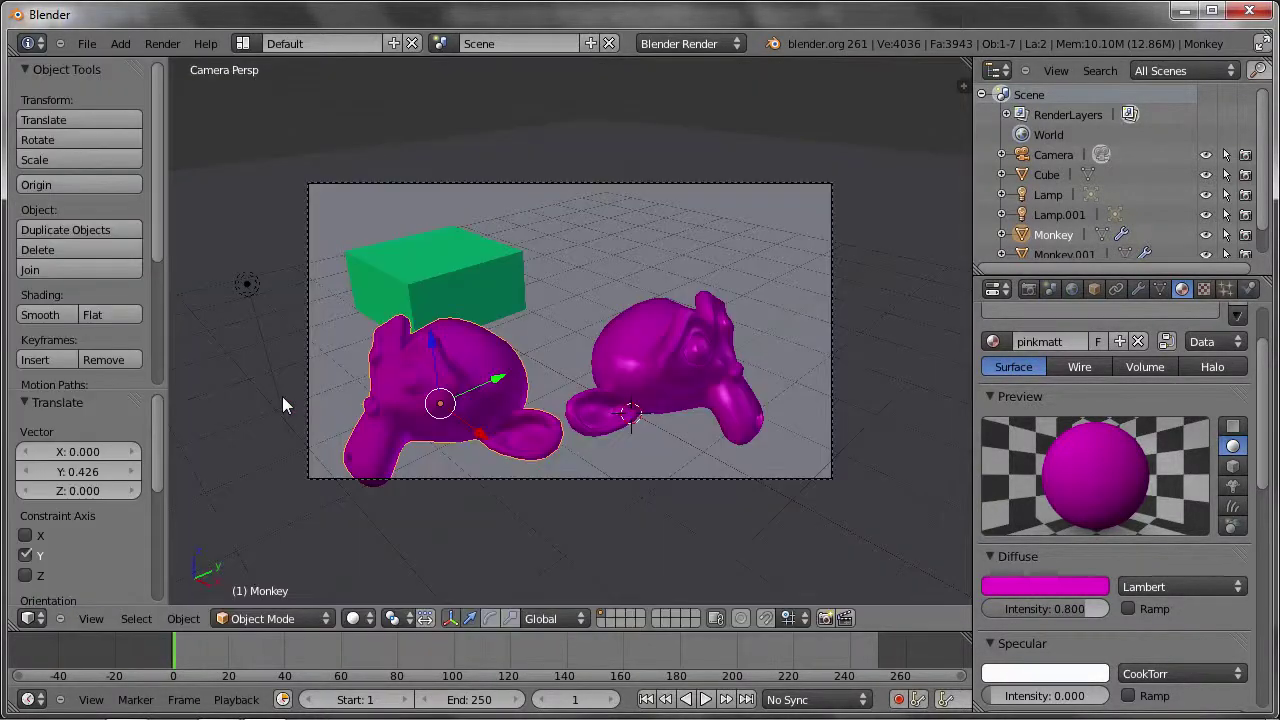
{"action": "right_click", "coordinate": [611, 369], "text": "shift"}
{"action": "key", "text": "g"}
{"action": "key", "text": "y"}
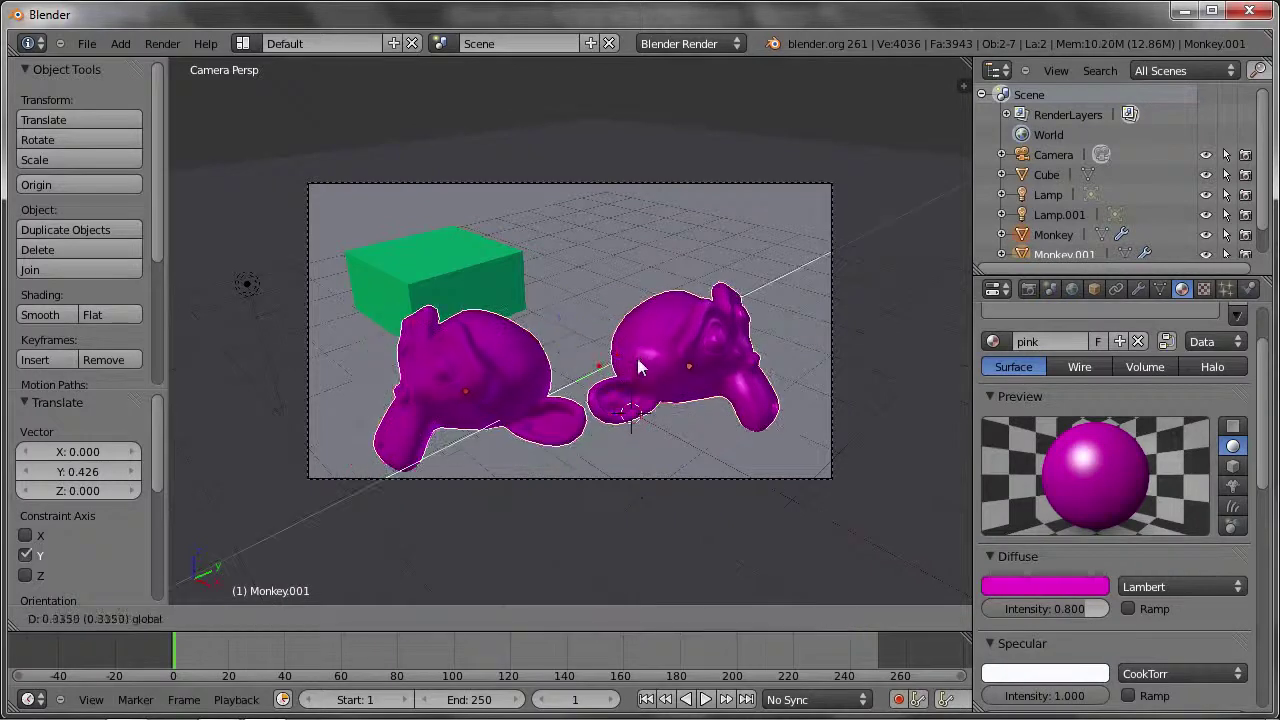
{"action": "left_click", "coordinate": [657, 352]}
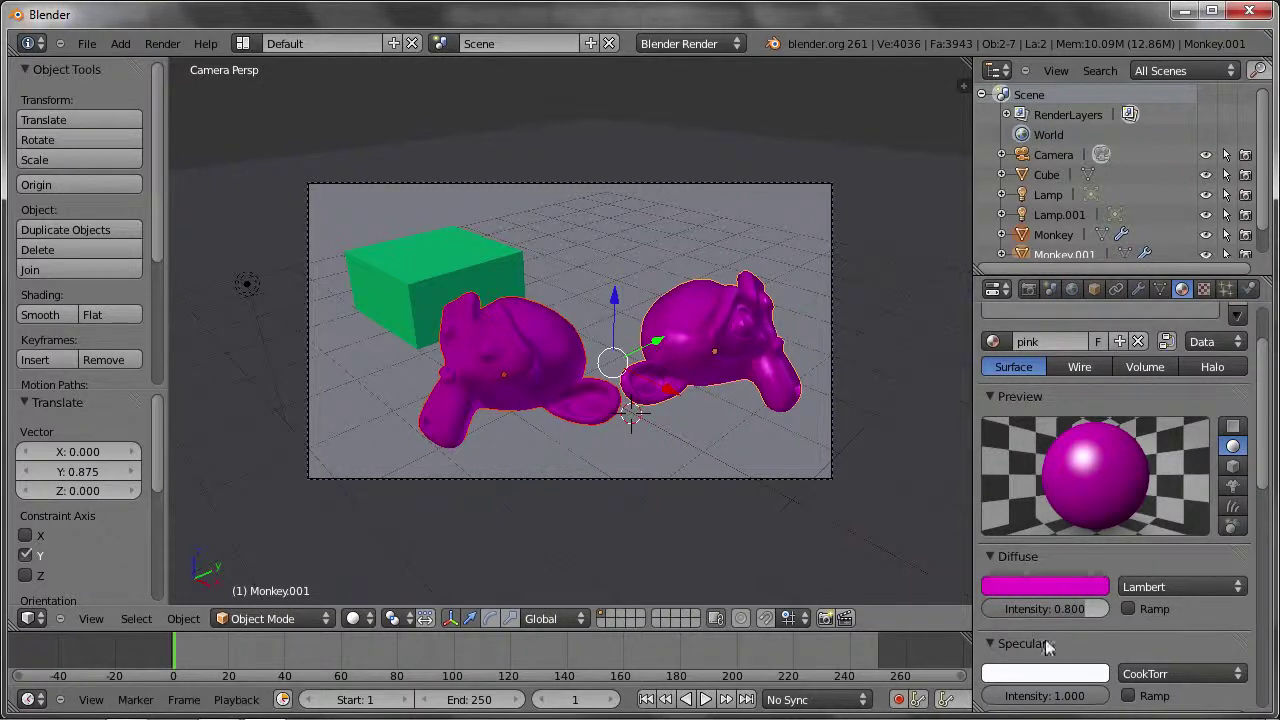
{"action": "scroll", "coordinate": [1080, 646], "scroll_direction": "down", "scroll_amount": 1}
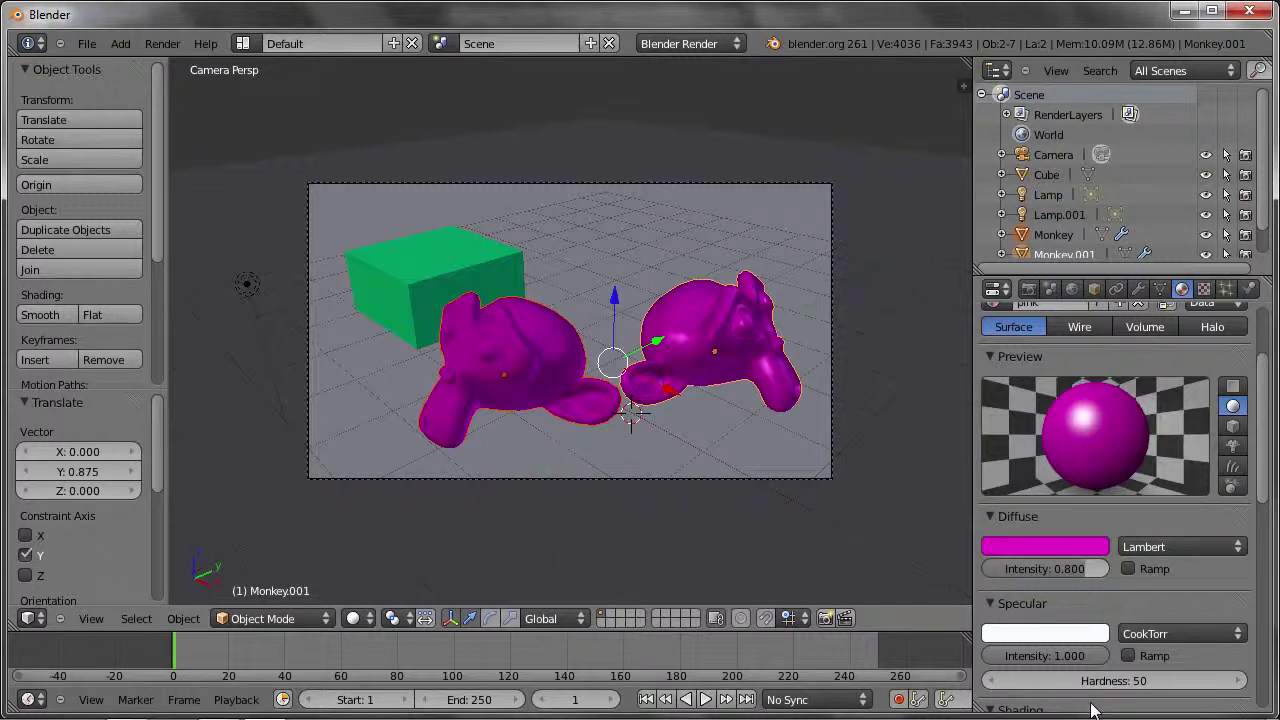
Raise the pink material's specular hardness from 50 to 300 and render.
{"action": "left_click_drag", "start_coordinate": [1008, 690], "coordinate": [1088, 690]}
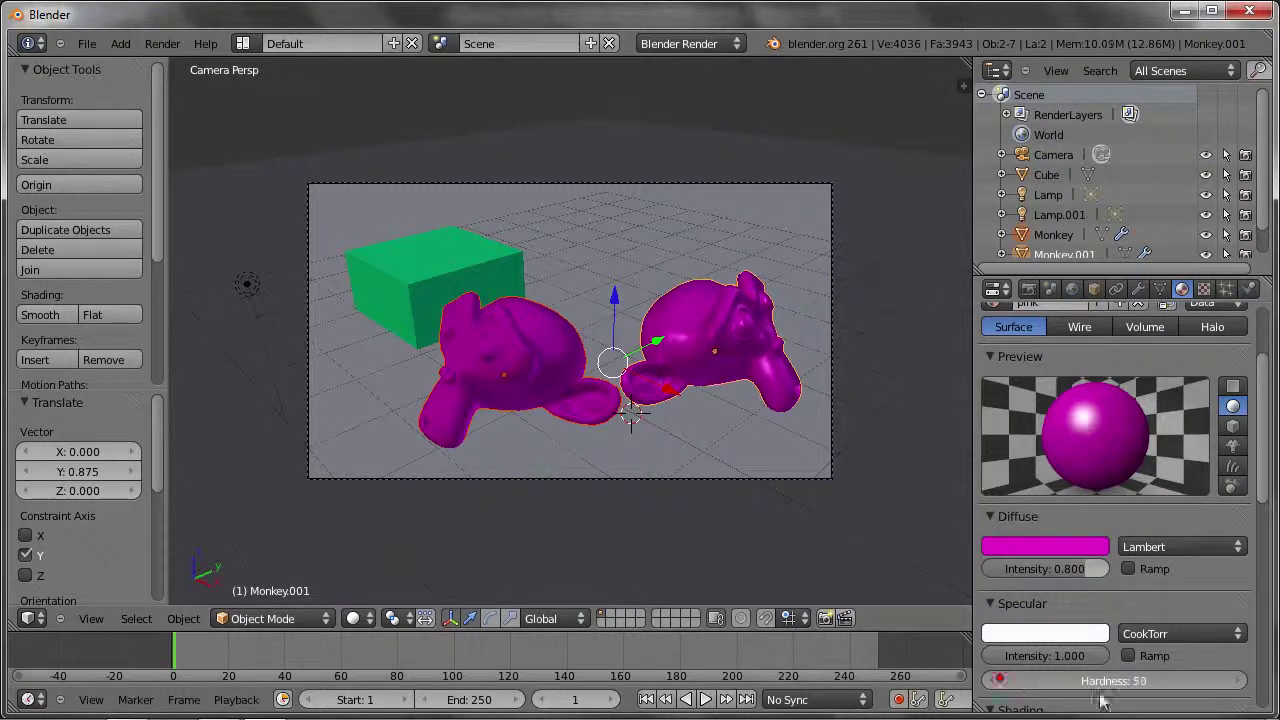
{"action": "left_click_drag", "start_coordinate": [1008, 690], "coordinate": [1027, 690]}
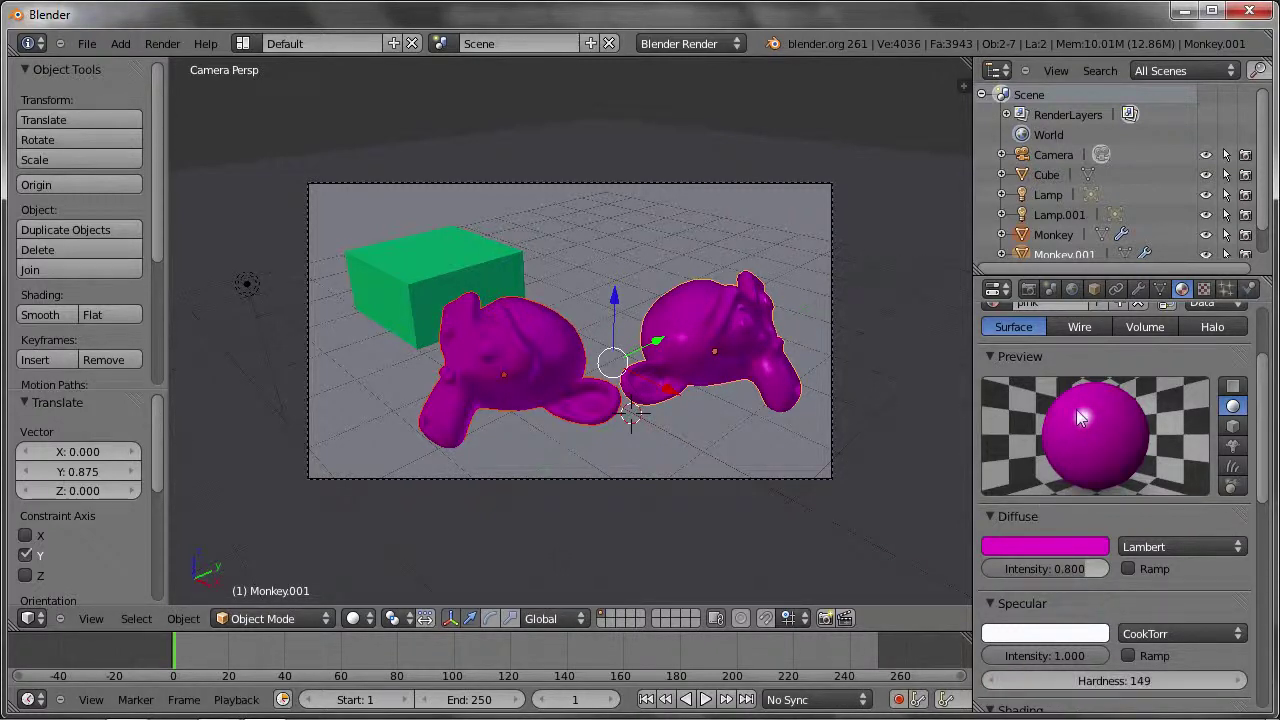
{"action": "left_click_drag", "start_coordinate": [1026, 682], "coordinate": [1128, 686]}
{"action": "left_click", "coordinate": [1128, 680]}
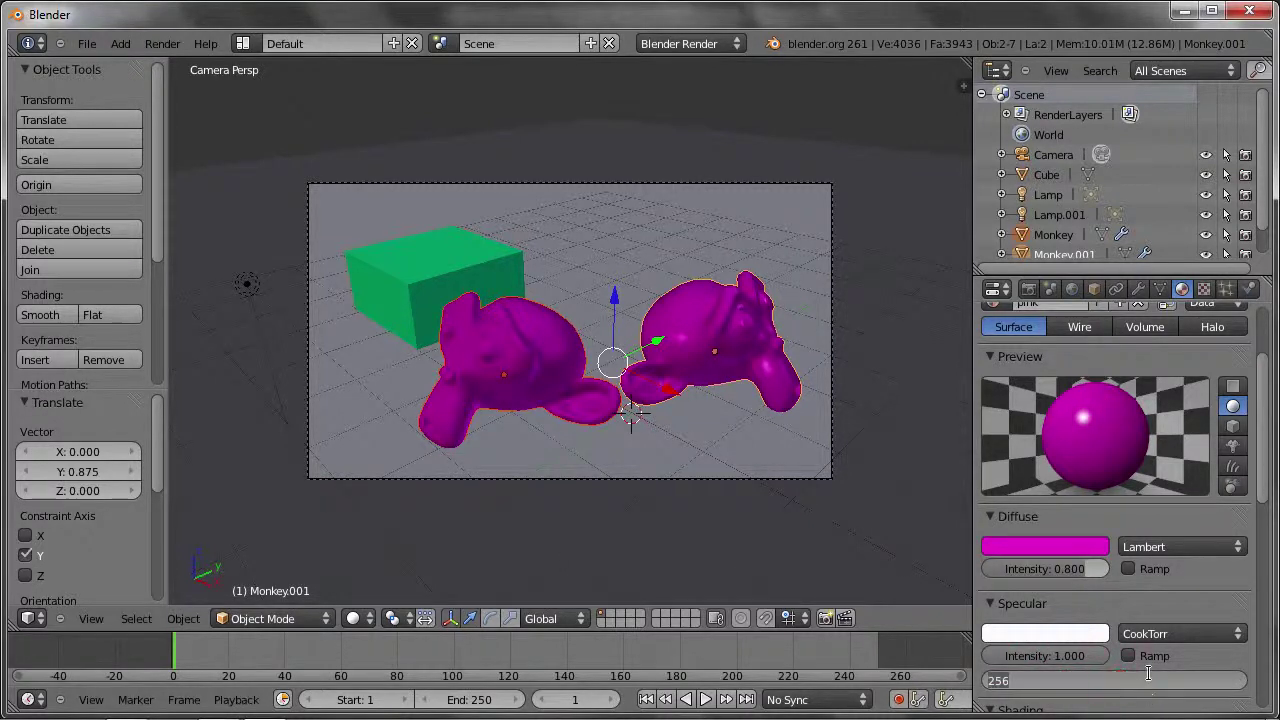
{"action": "type", "text": "300"}
{"action": "key", "text": "Return"}
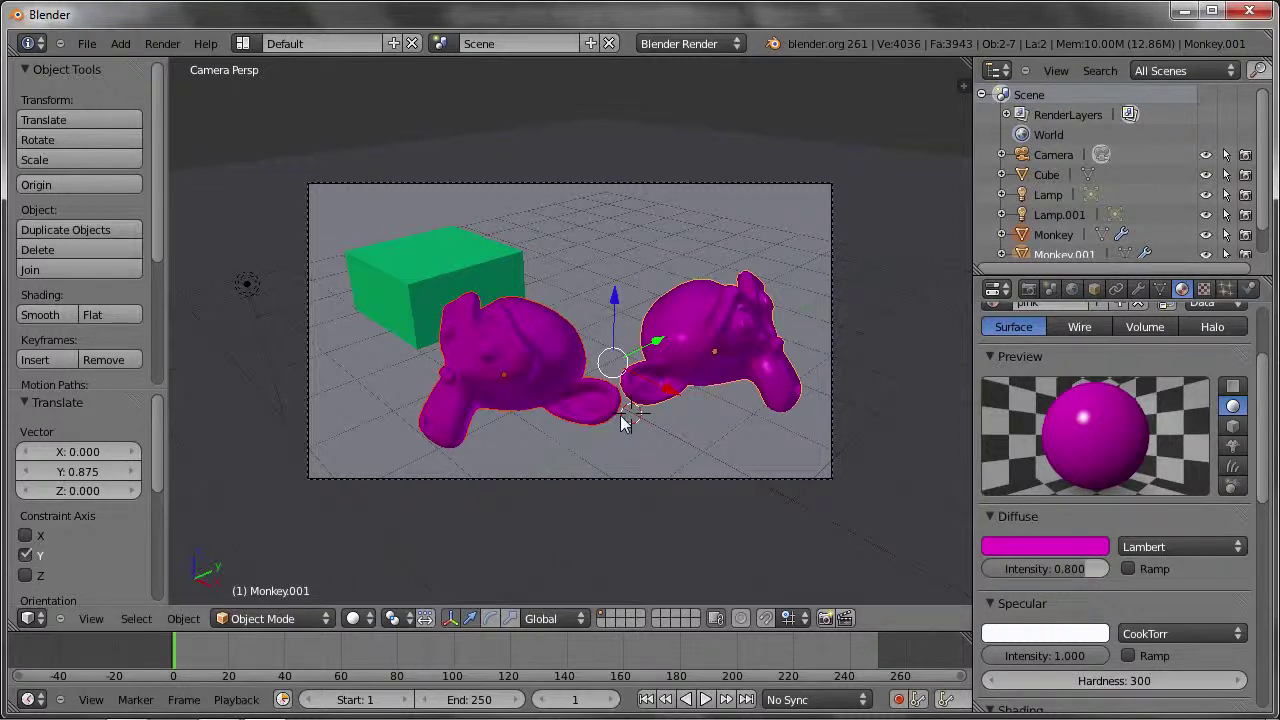
{"action": "key", "text": "F12"}
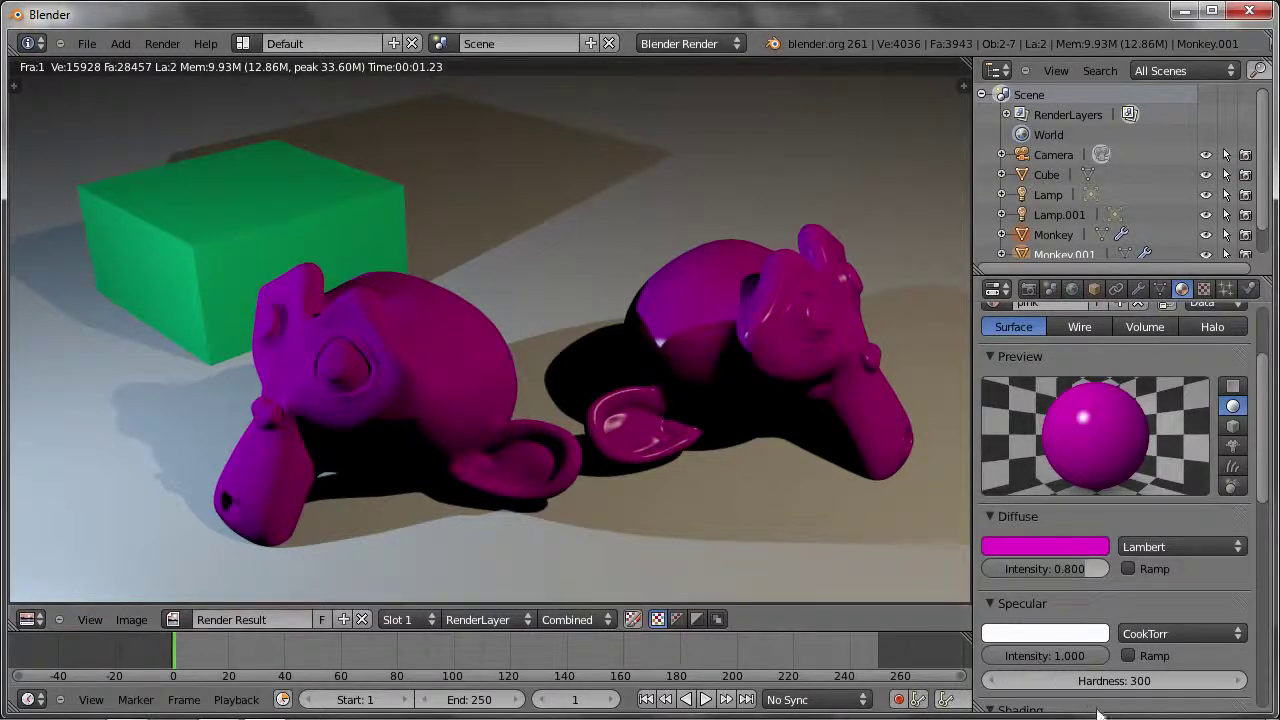
Test-render the pink material with specular hardness 9.
{"action": "left_click", "coordinate": [1150, 678]}
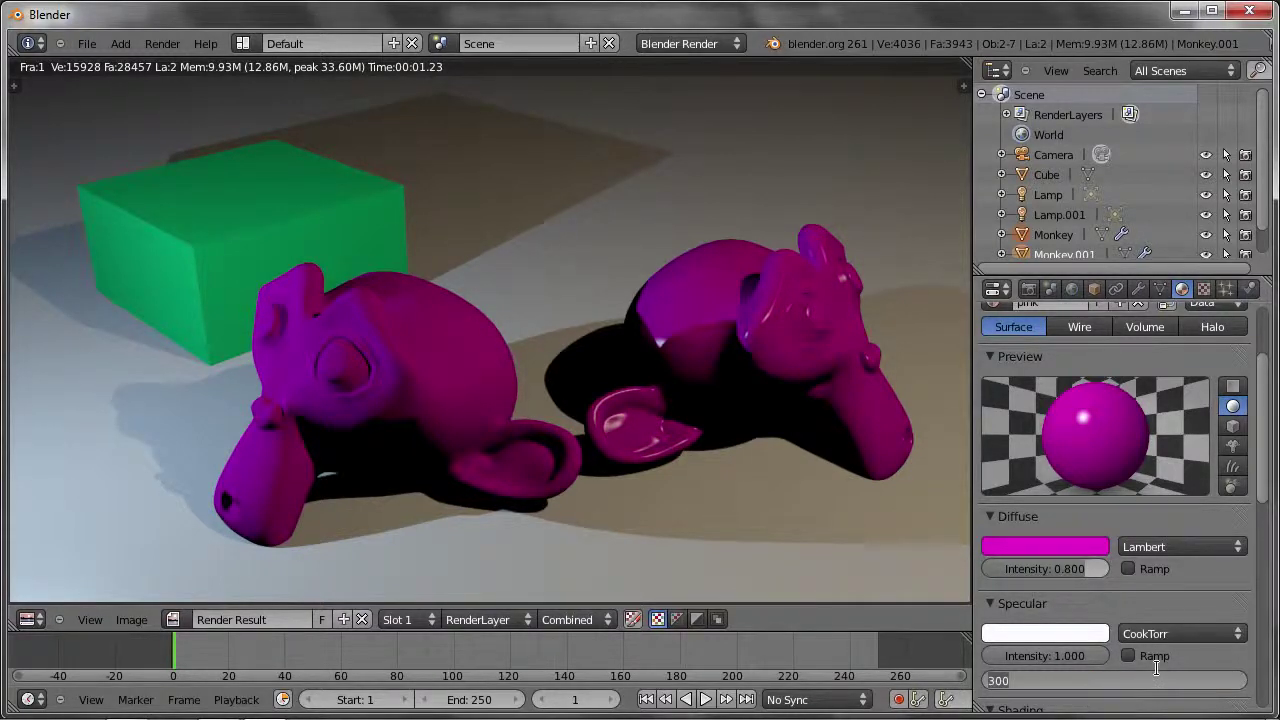
{"action": "type", "text": "9"}
{"action": "key", "text": "Return"}
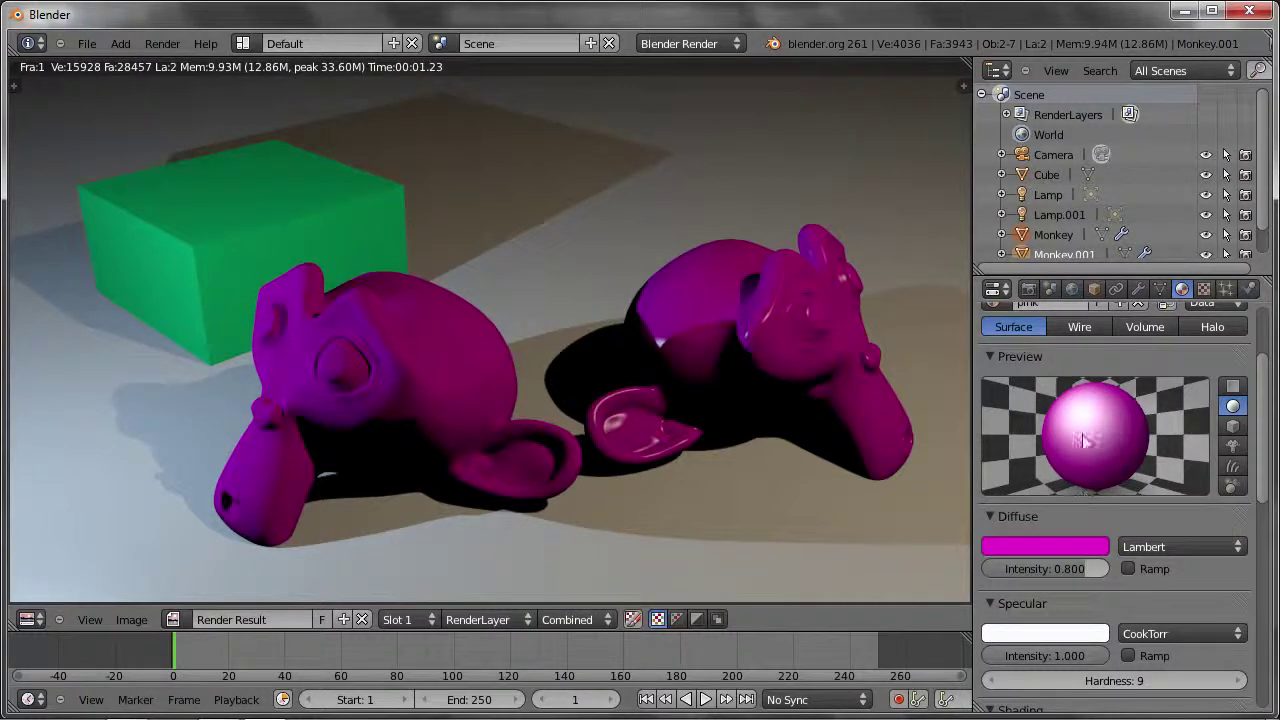
{"action": "key", "text": "F12"}
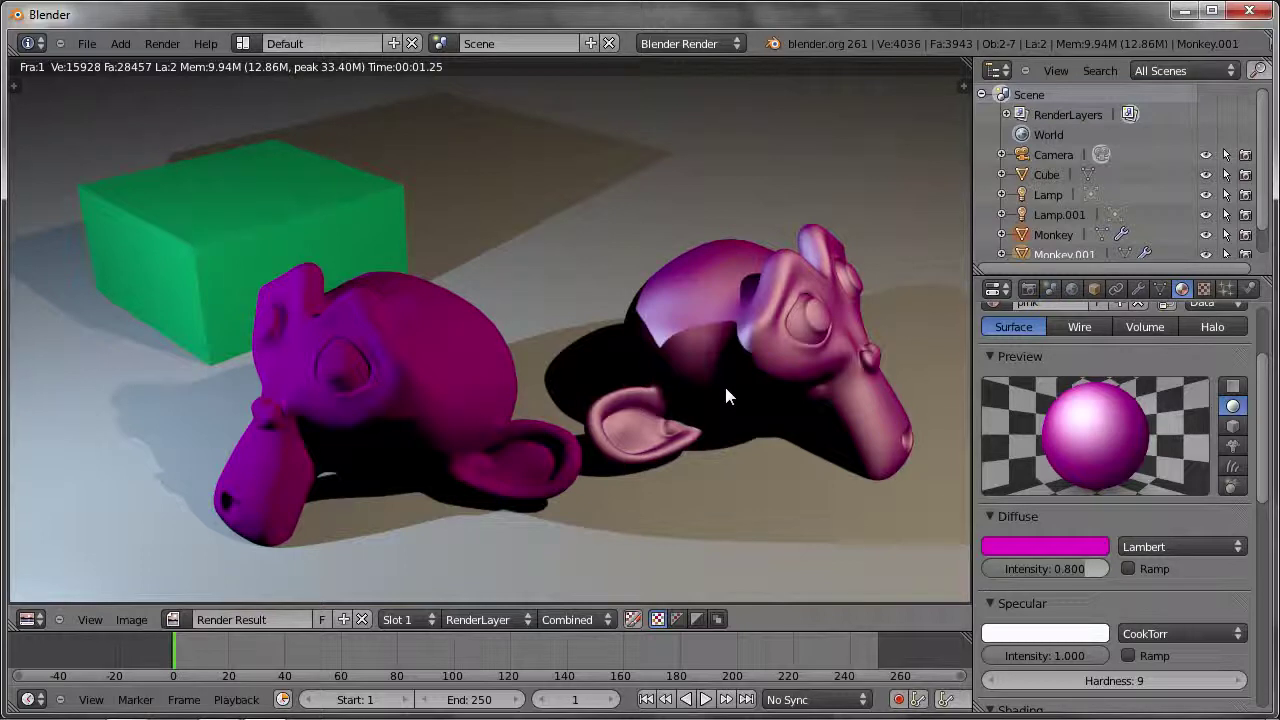
Set specular intensity to 0.1 and render the dimmer highlights.
{"action": "left_click", "coordinate": [1057, 656]}
{"action": "type", "text": "1"}
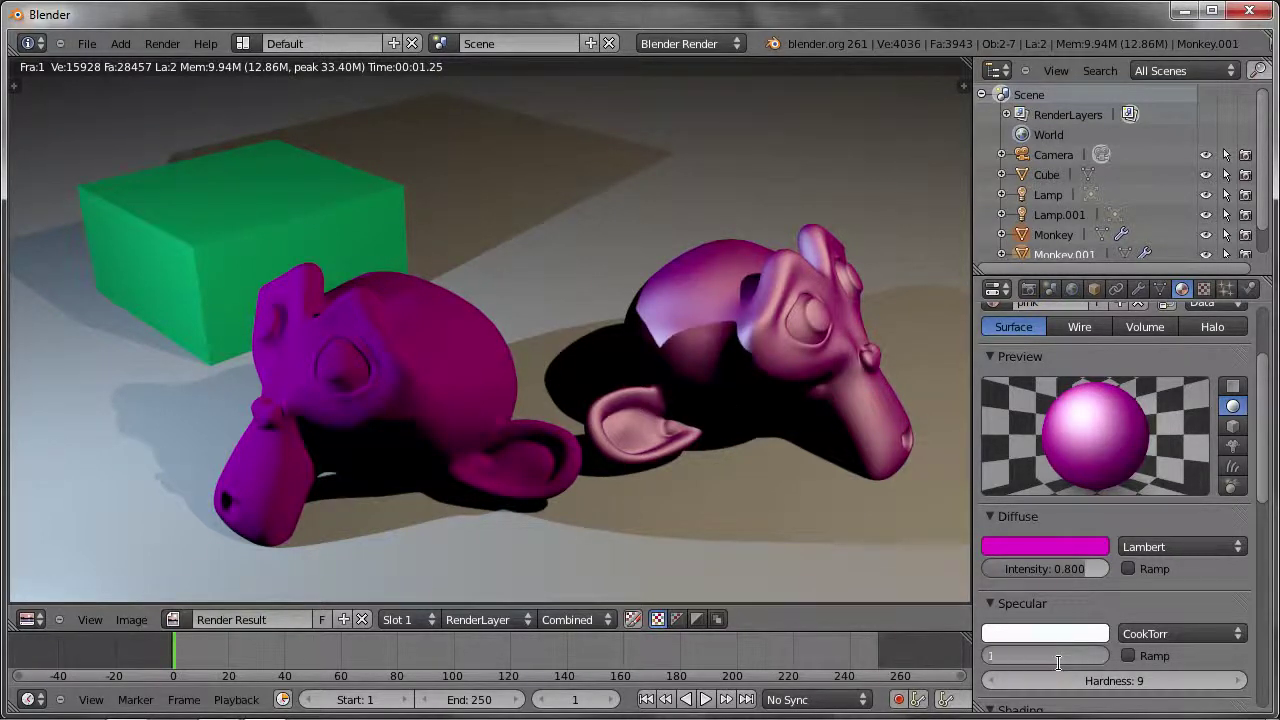
{"action": "key", "text": "Return"}
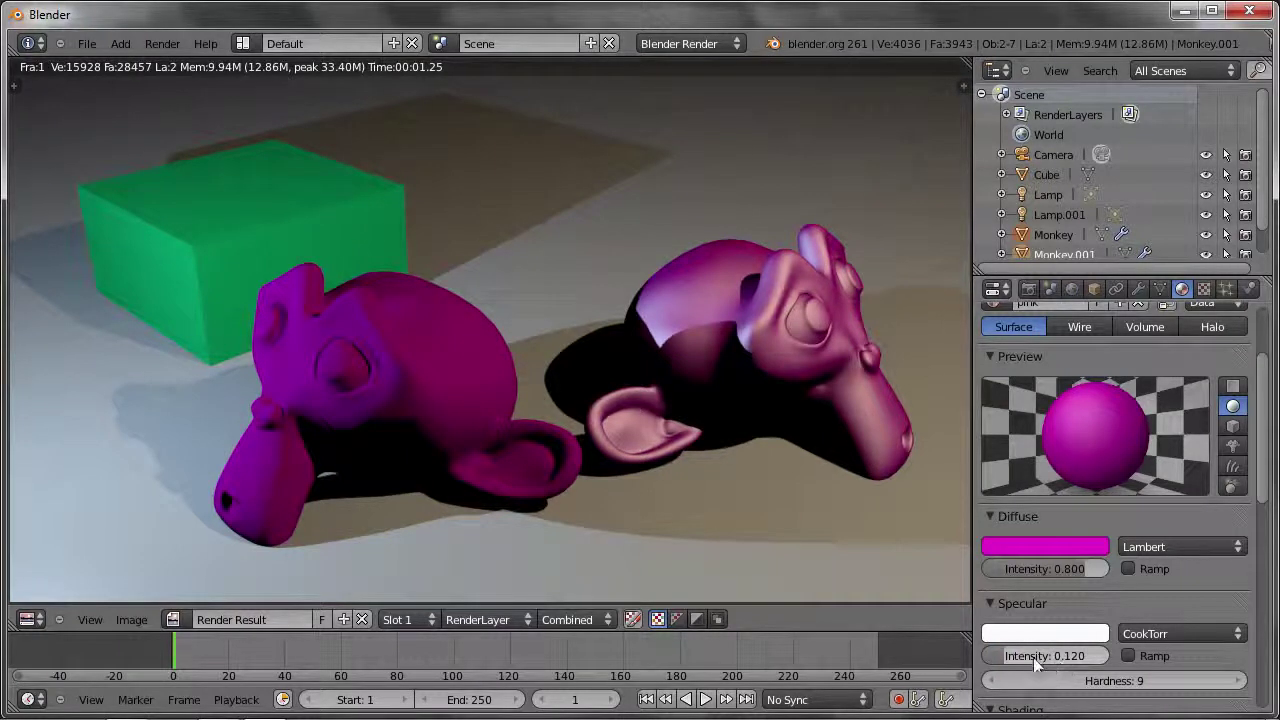
{"action": "left_click", "coordinate": [1033, 656]}
{"action": "type", "text": "0.1"}
{"action": "key", "text": "Return"}
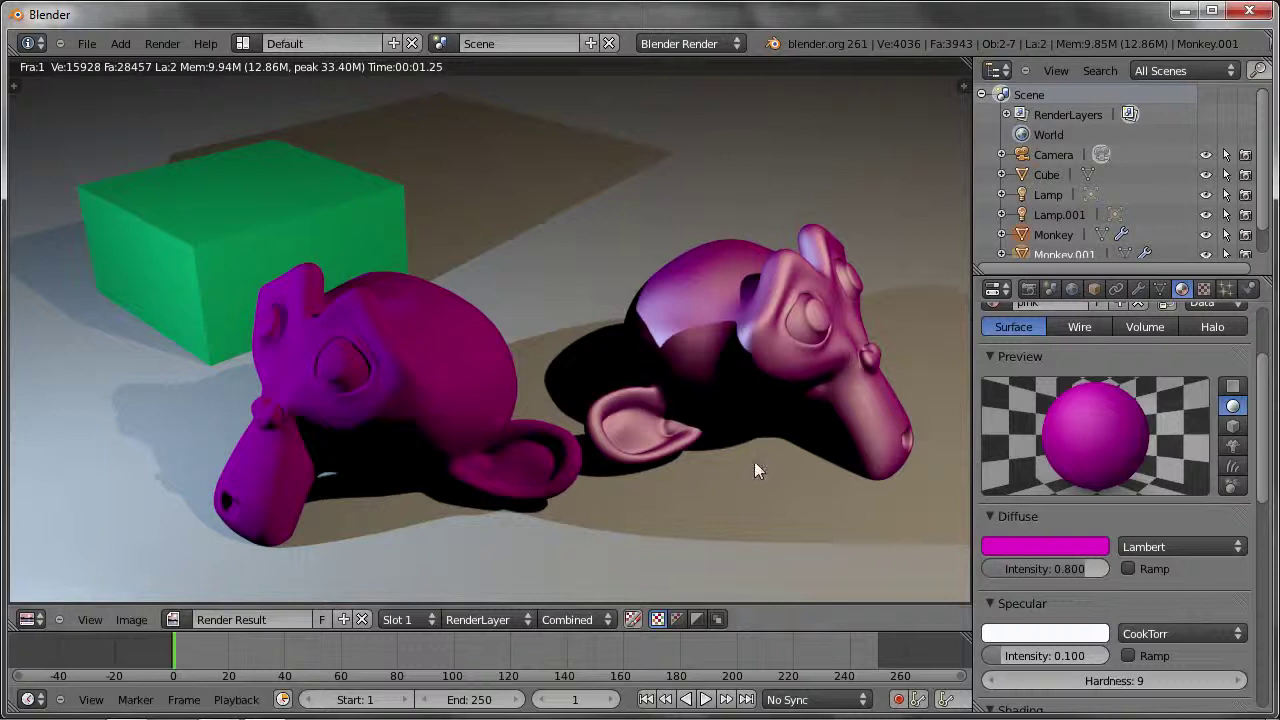
{"action": "key", "text": "F12"}
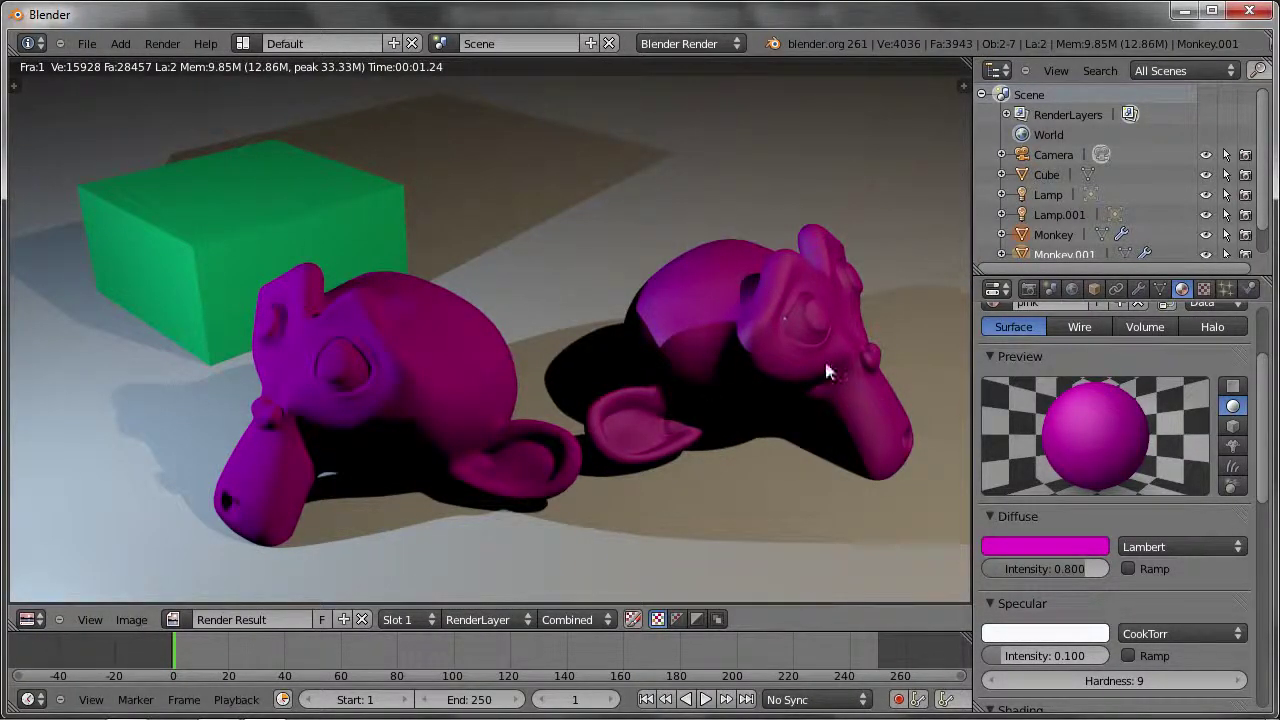
Set specular hardness to 100 and render again.
{"action": "left_click", "coordinate": [1115, 680]}
{"action": "type", "text": "100"}
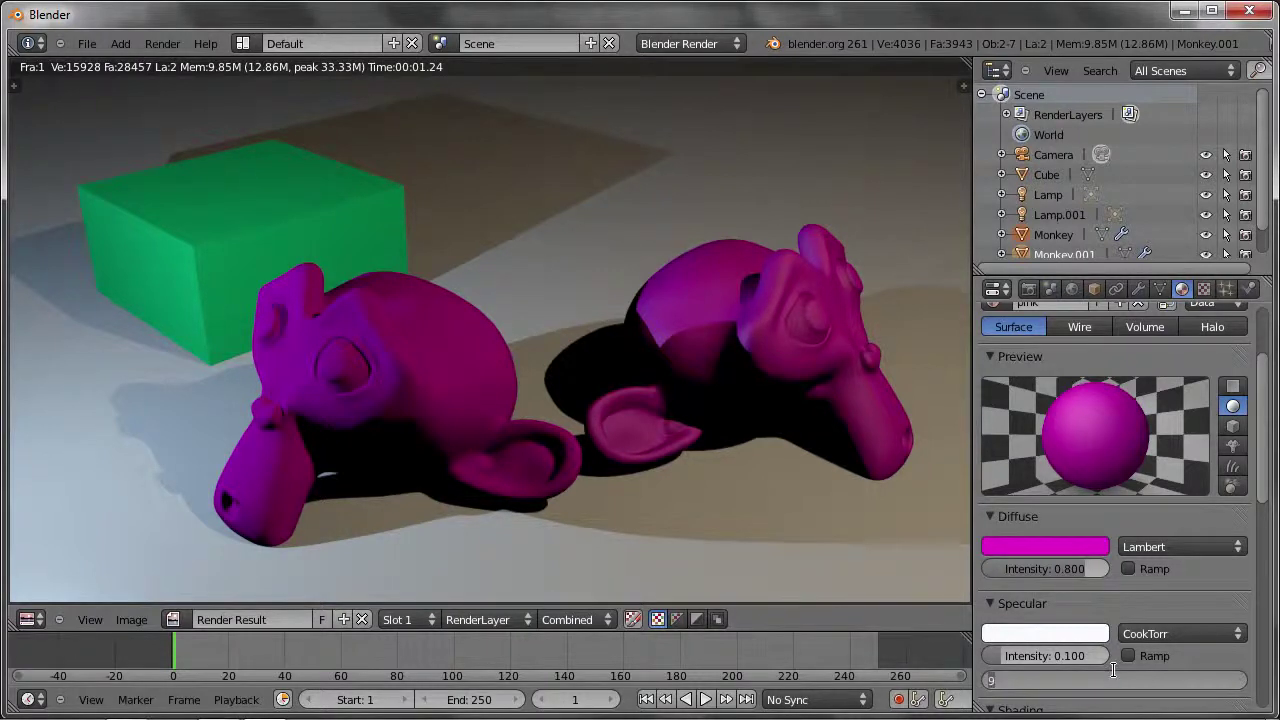
{"action": "key", "text": "Return"}
{"action": "key", "text": "F12"}
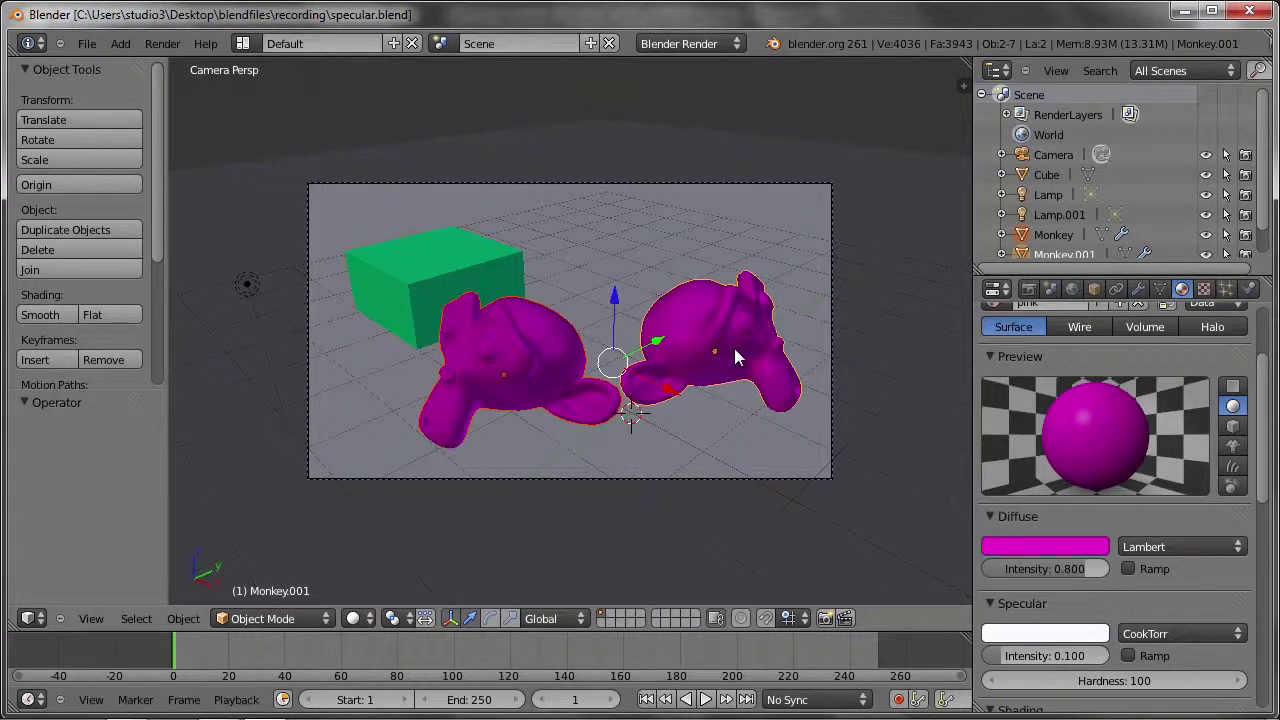
Select only the right monkey, collapse Specular, Shading and Transparency, and enable and expand Mirror.
{"action": "right_click", "coordinate": [690, 323]}
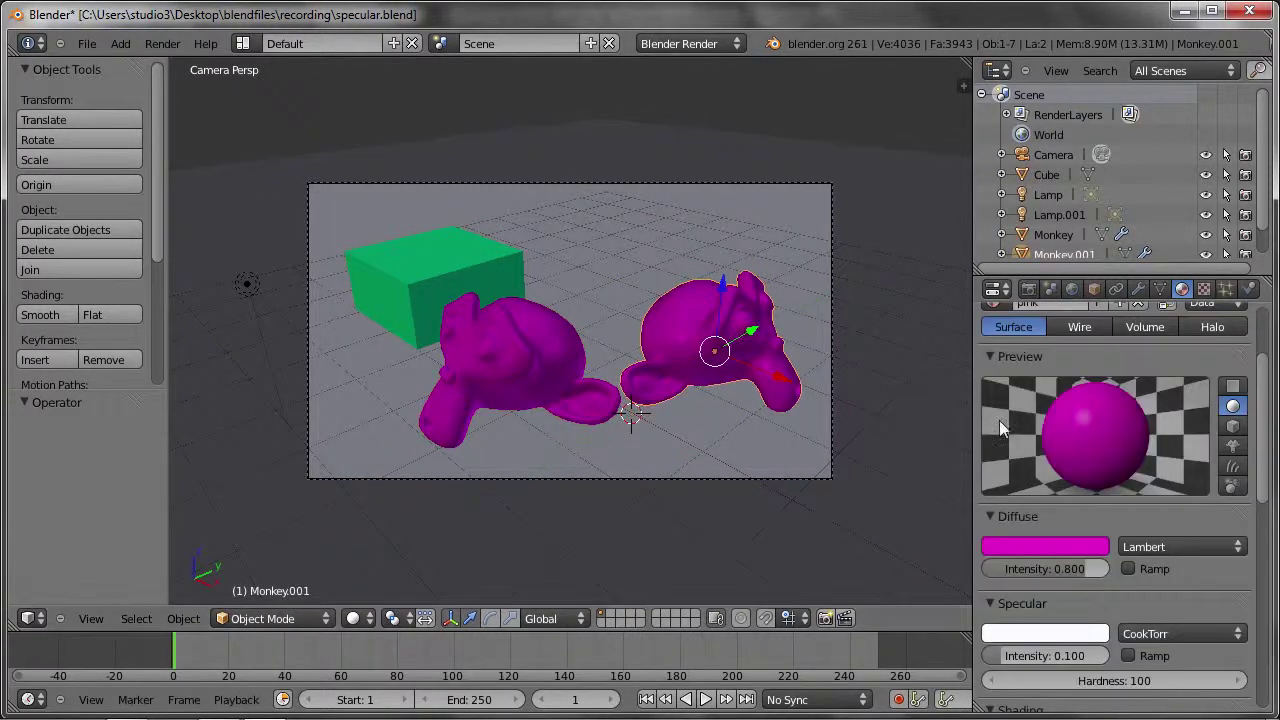
{"action": "scroll", "coordinate": [1040, 447], "scroll_direction": "up", "scroll_amount": 1}
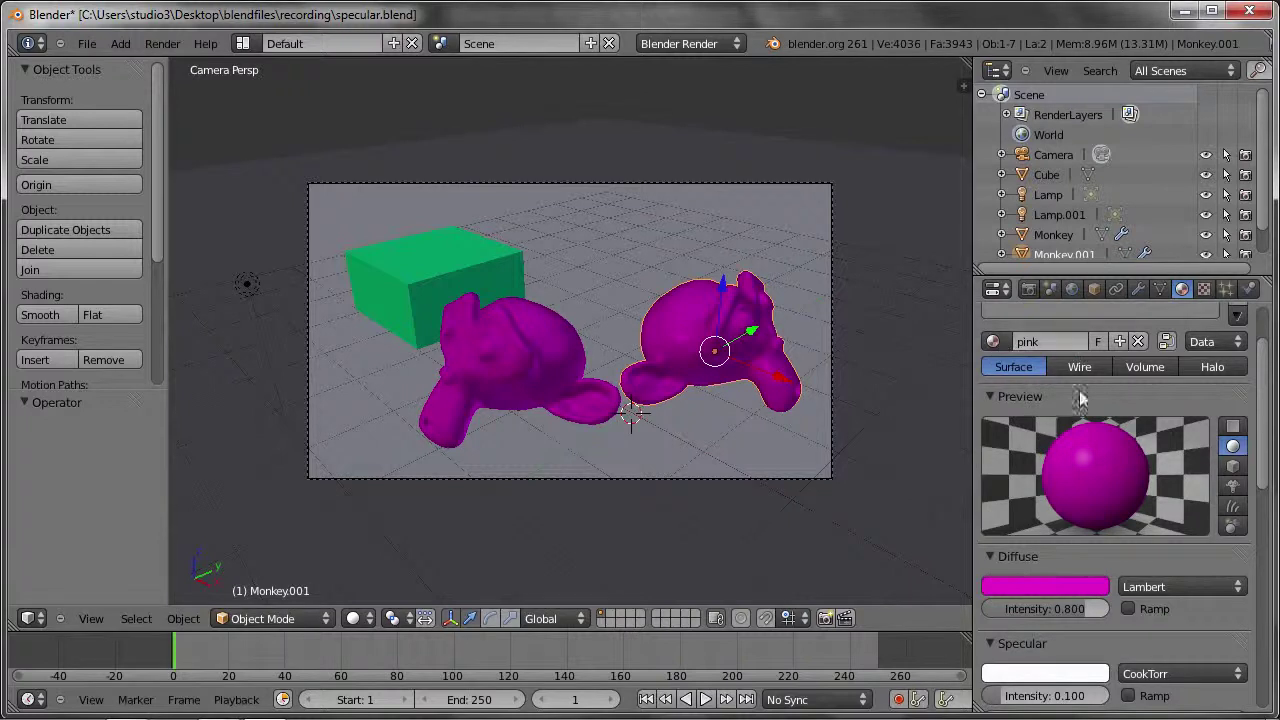
{"action": "scroll", "coordinate": [1080, 500], "scroll_direction": "down", "scroll_amount": 1}
{"action": "scroll", "coordinate": [1090, 535], "scroll_direction": "down", "scroll_amount": 3}
{"action": "scroll", "coordinate": [1092, 536], "scroll_direction": "down", "scroll_amount": 1}
{"action": "scroll", "coordinate": [1092, 536], "scroll_direction": "down", "scroll_amount": 2}
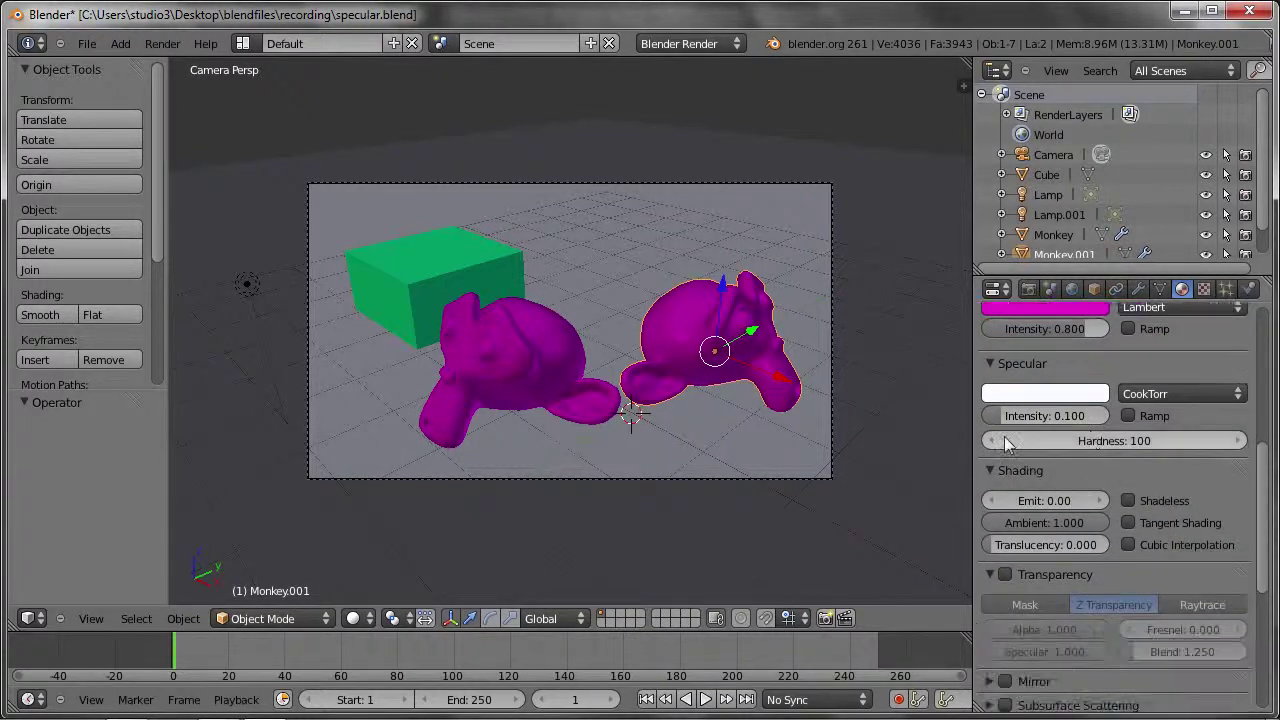
{"action": "left_click", "coordinate": [989, 364]}
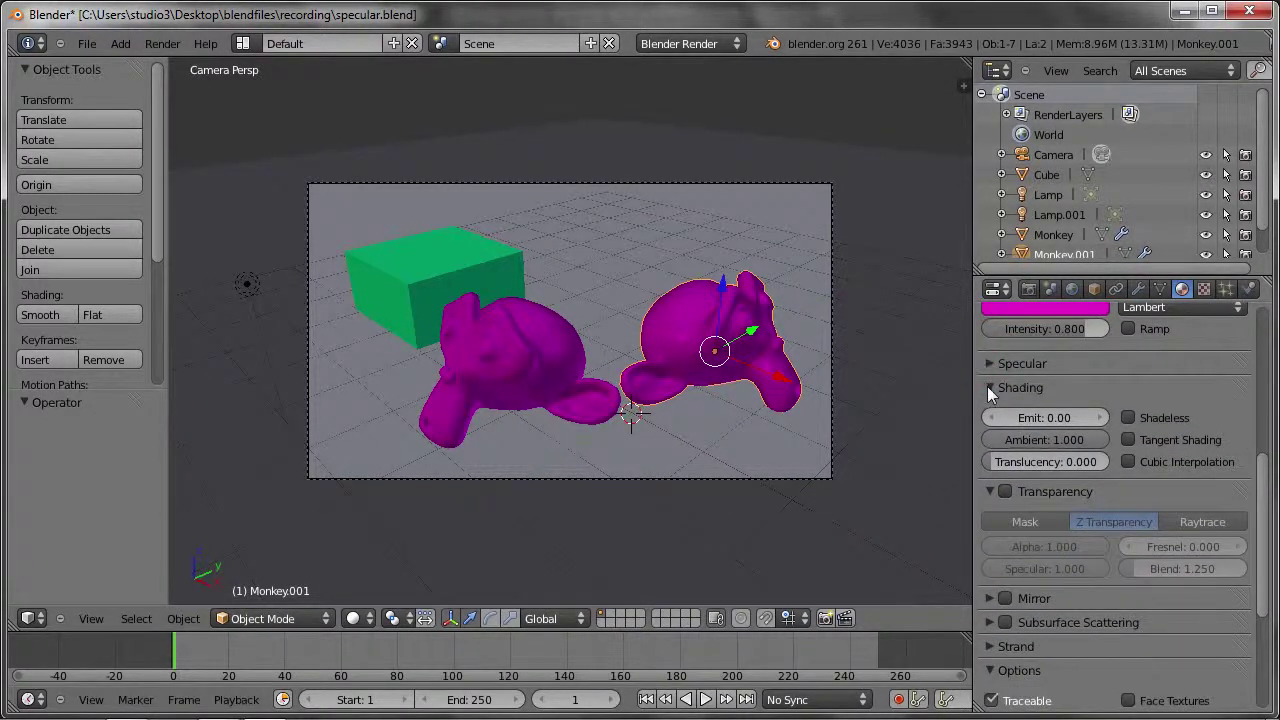
{"action": "left_click", "coordinate": [989, 387]}
{"action": "left_click", "coordinate": [989, 412]}
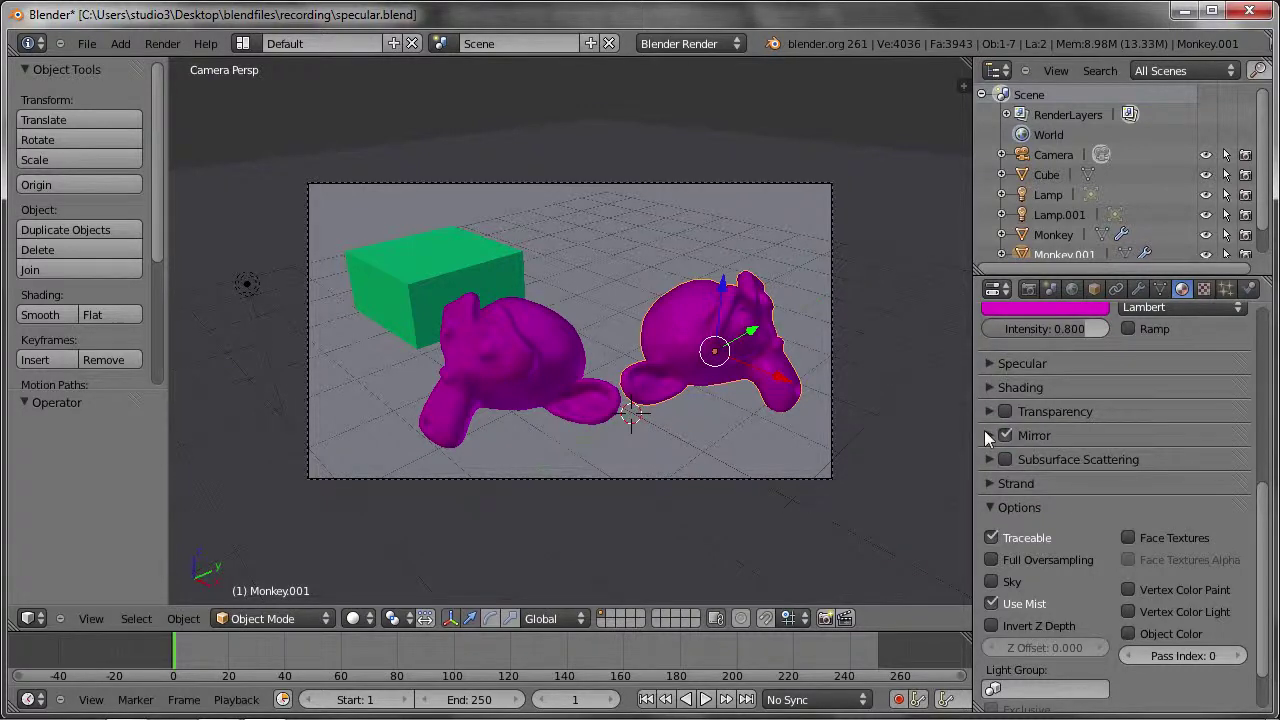
{"action": "left_click", "coordinate": [986, 433]}
{"action": "left_click", "coordinate": [1004, 435]}
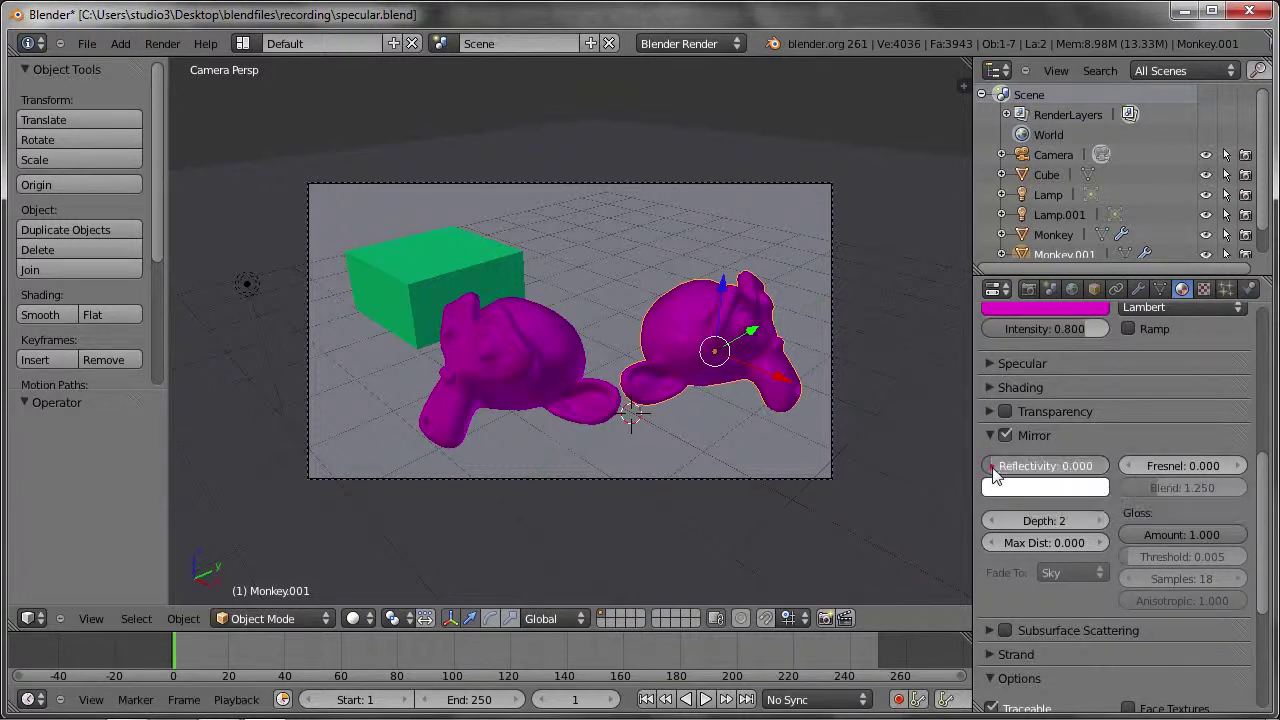
Test-render mirror reflectivity at 1.000, 0.468 and 0.266, finishing at 0.121.
{"action": "left_click_drag", "start_coordinate": [1010, 466], "coordinate": [1240, 518]}
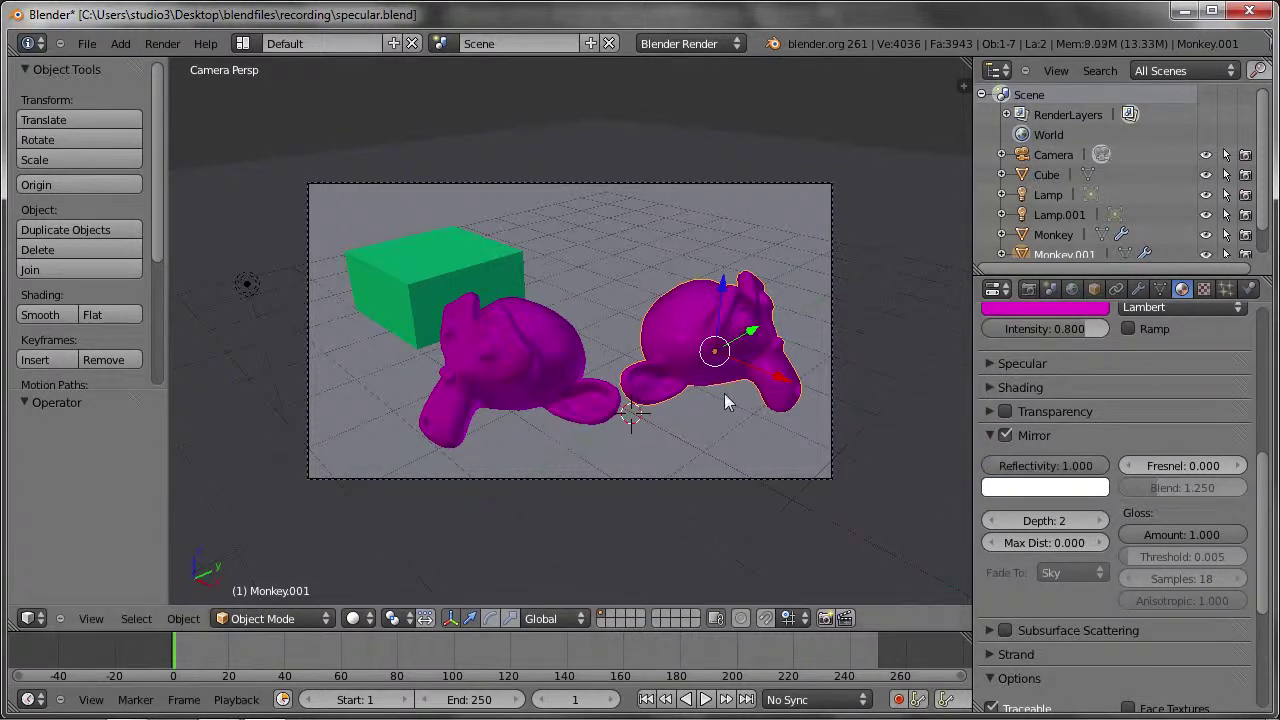
{"action": "key", "text": "F12"}
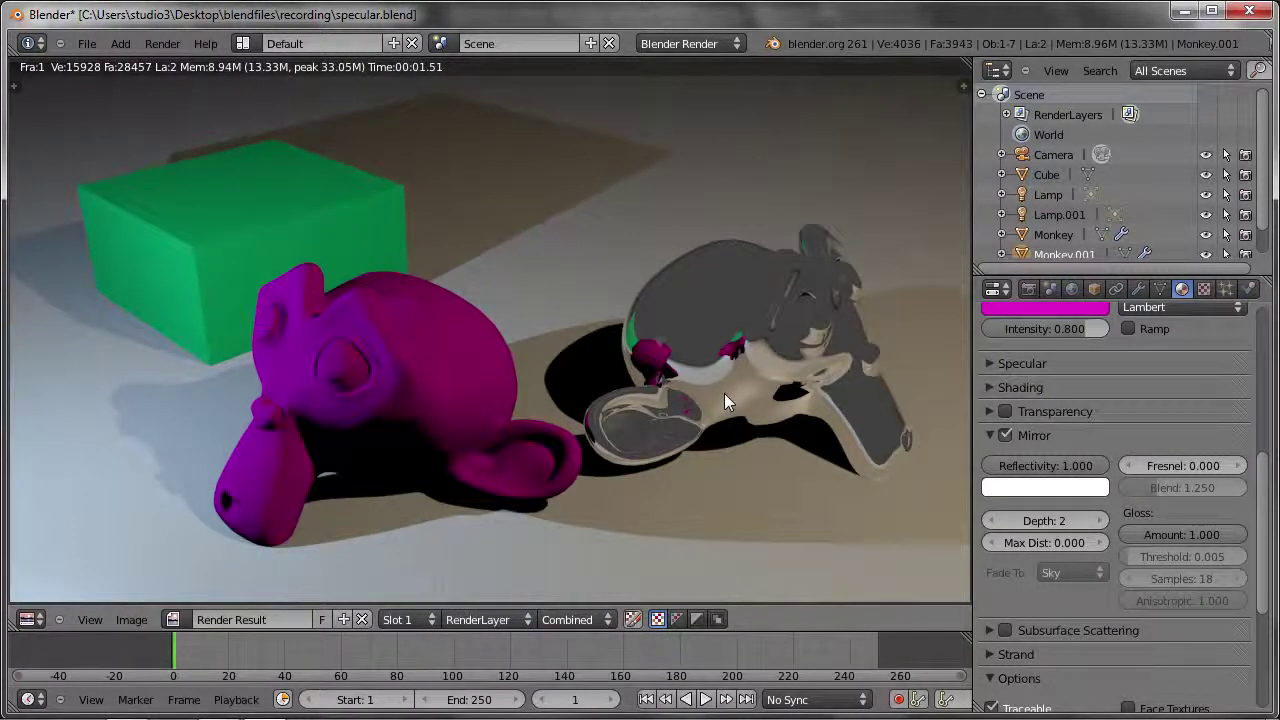
{"action": "key", "text": "Escape"}
{"action": "left_click_drag", "start_coordinate": [1043, 470], "coordinate": [1049, 471]}
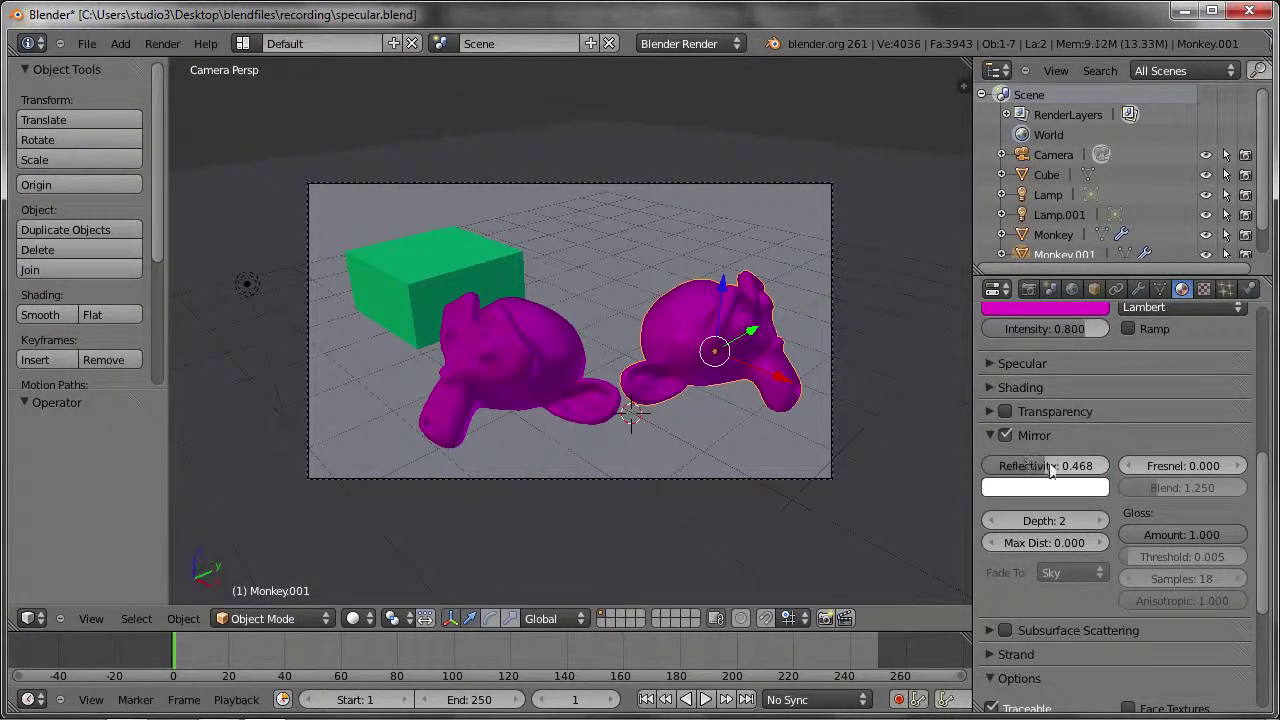
{"action": "key", "text": "F12"}
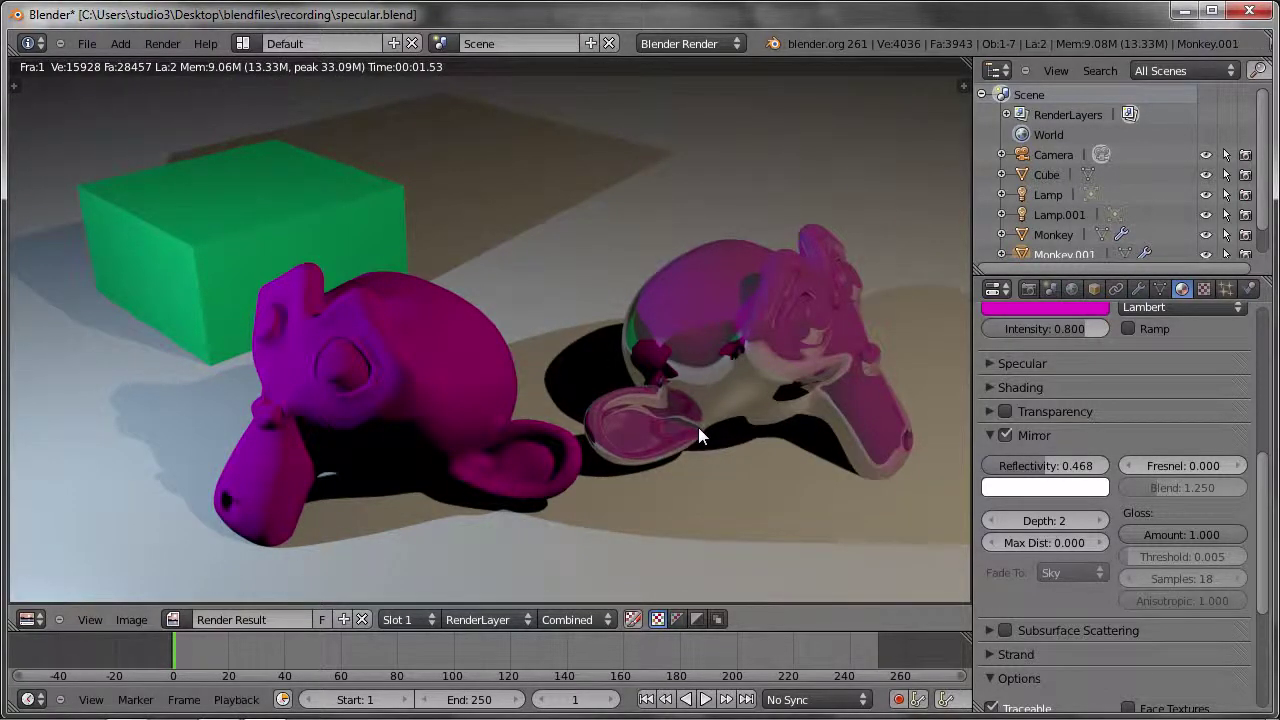
{"action": "left_click_drag", "start_coordinate": [1012, 468], "coordinate": [1003, 474]}
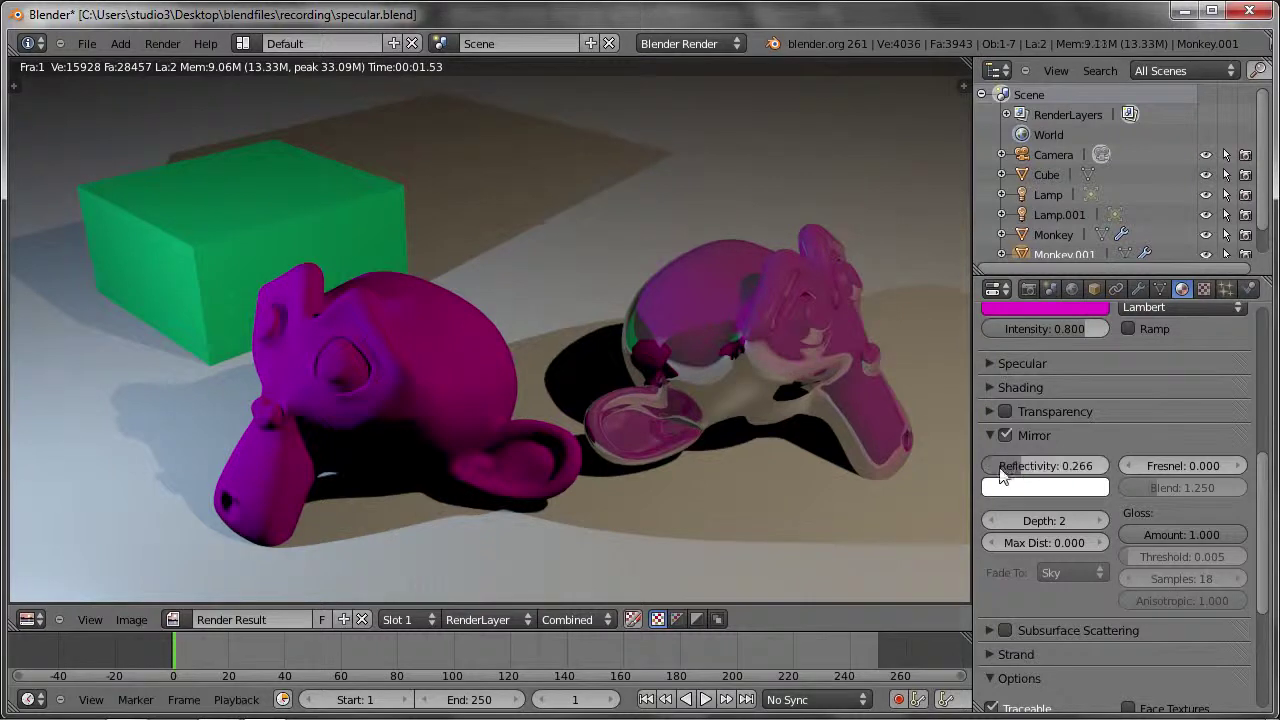
{"action": "key", "text": "F12"}
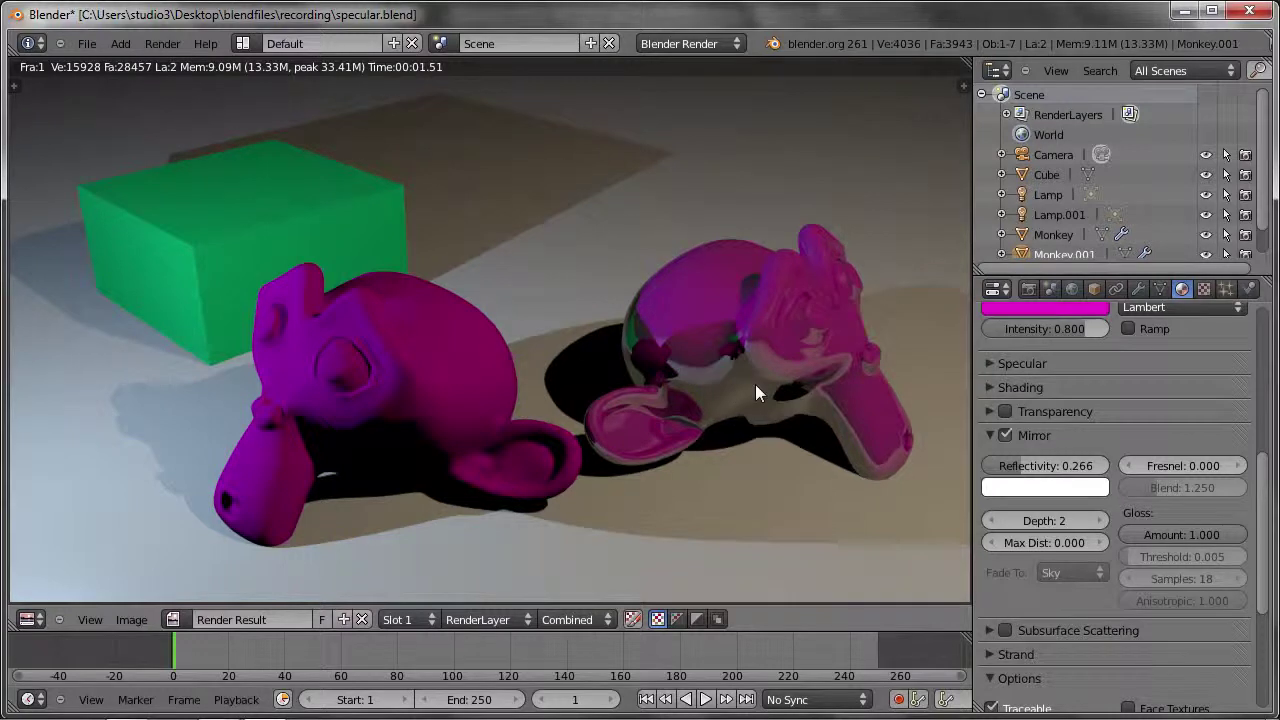
{"action": "left_click_drag", "start_coordinate": [1040, 465], "coordinate": [1000, 465]}
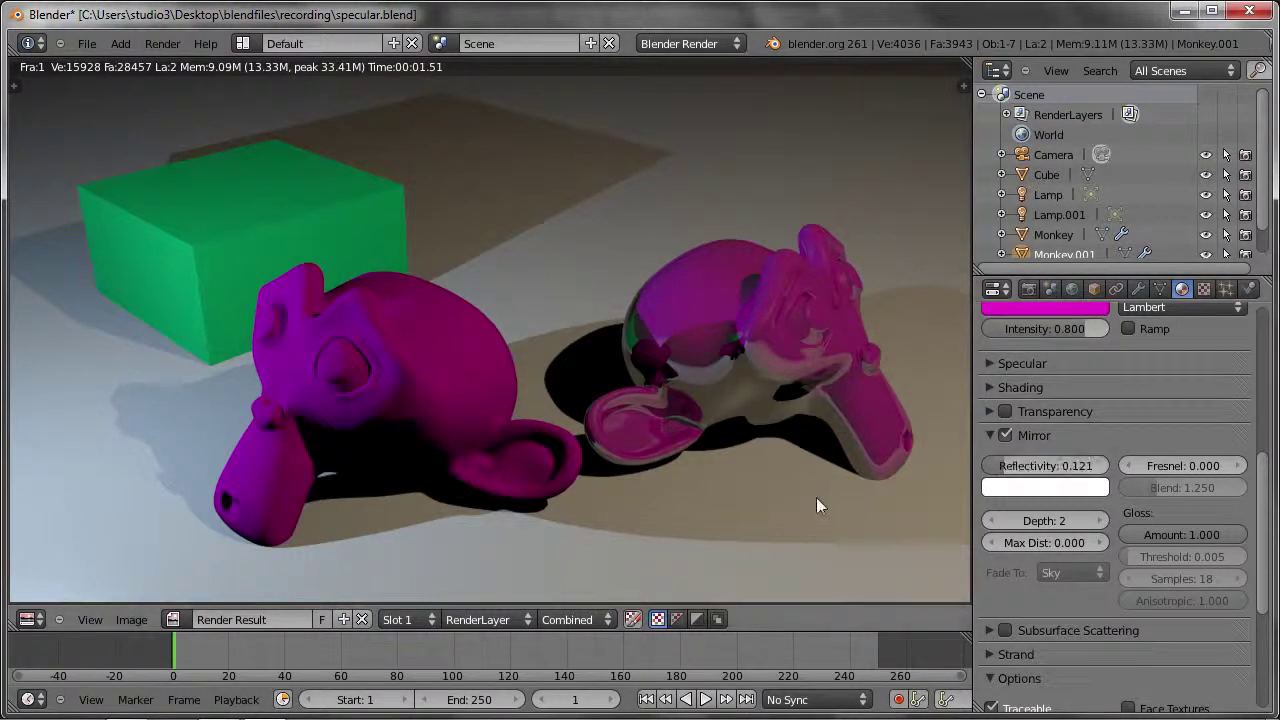
{"action": "key", "text": "F12"}
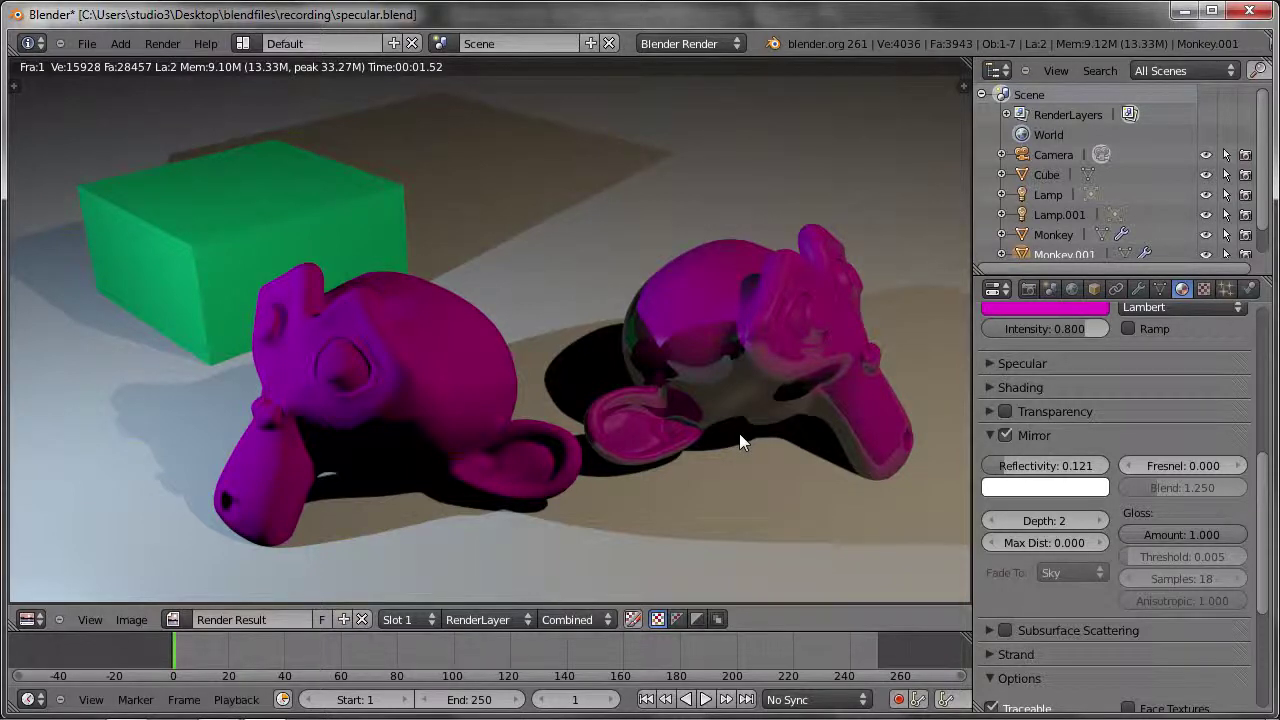
Tint the right monkey's mirror colour orange and render to preview it.
{"action": "left_click", "coordinate": [1026, 493]}
{"action": "left_click_drag", "start_coordinate": [1000, 289], "coordinate": [991, 319]}
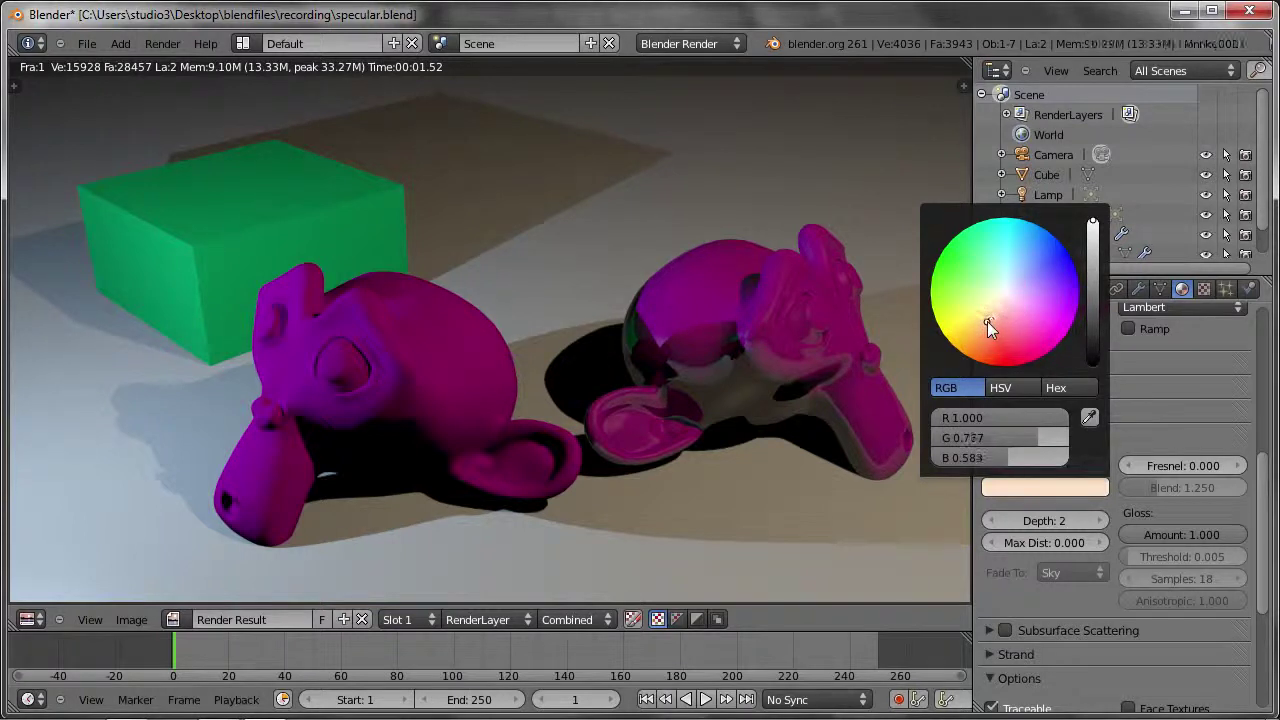
{"action": "left_click_drag", "start_coordinate": [980, 332], "coordinate": [974, 347]}
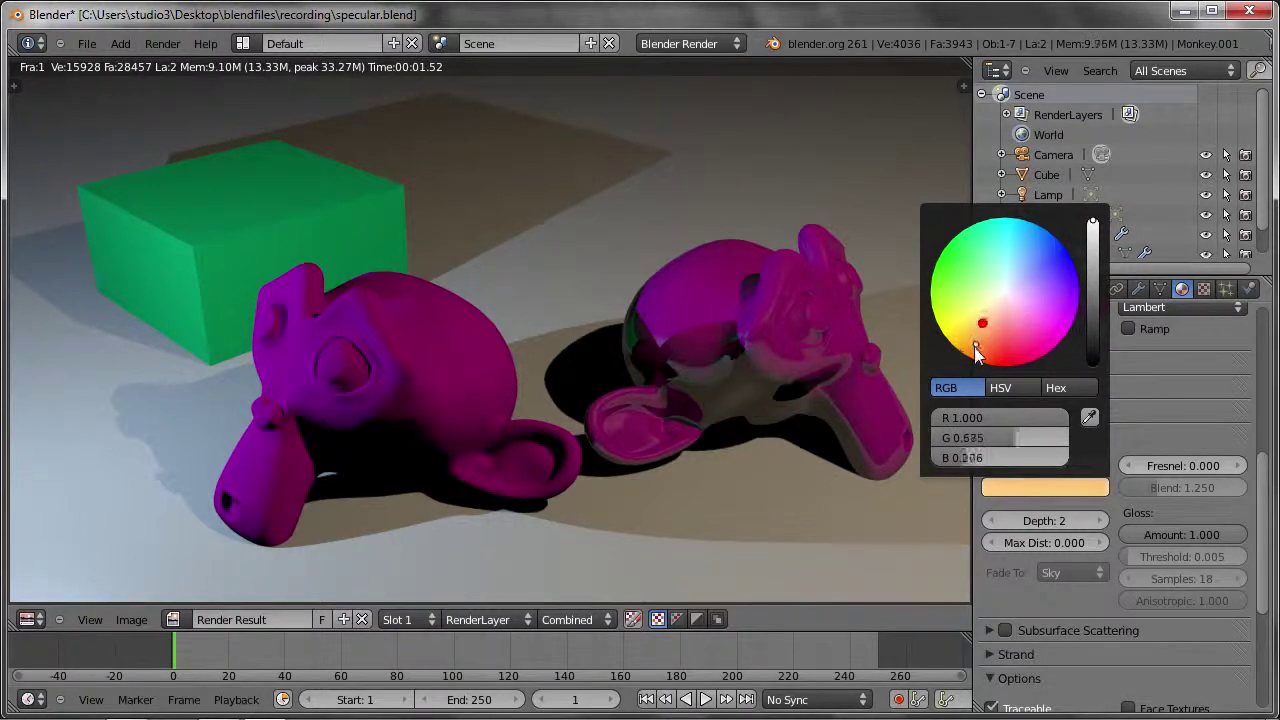
{"action": "key", "text": "F12"}
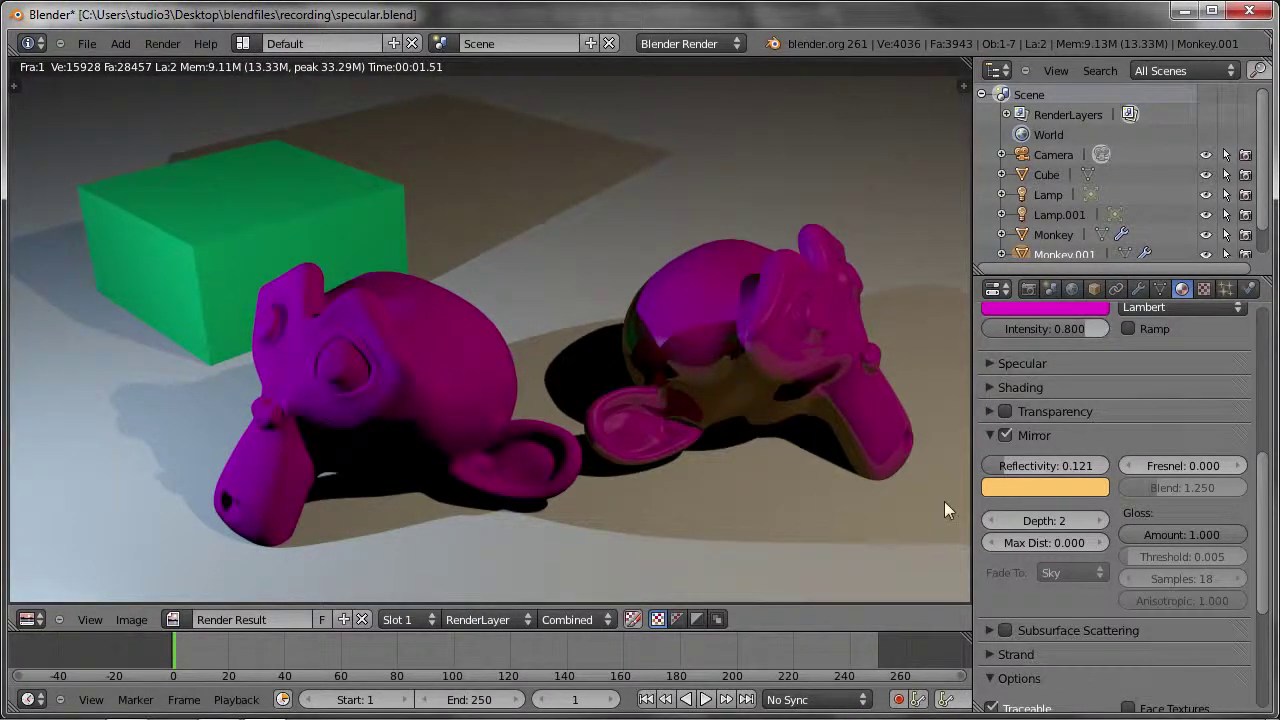
Try a pink mirror tint with a render, then set the mirror colour to near-white.
{"action": "left_click", "coordinate": [1019, 489]}
{"action": "left_click_drag", "start_coordinate": [1000, 346], "coordinate": [1029, 354]}
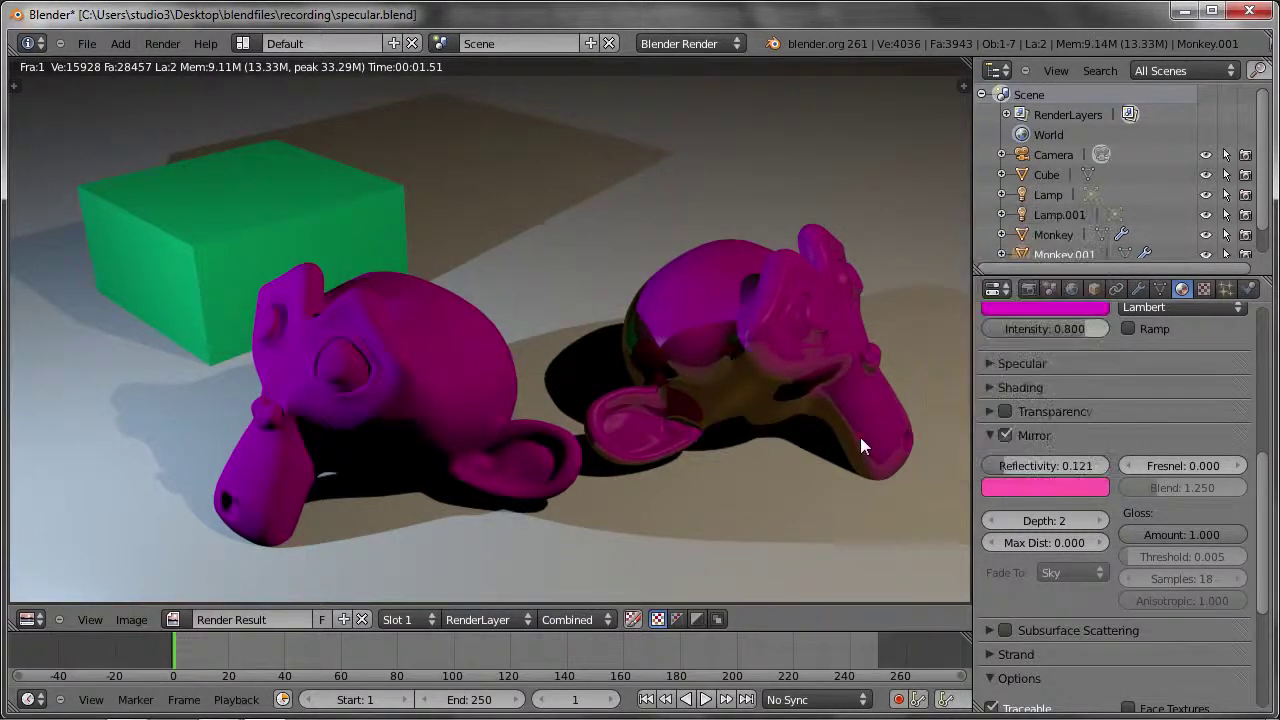
{"action": "key", "text": "F12"}
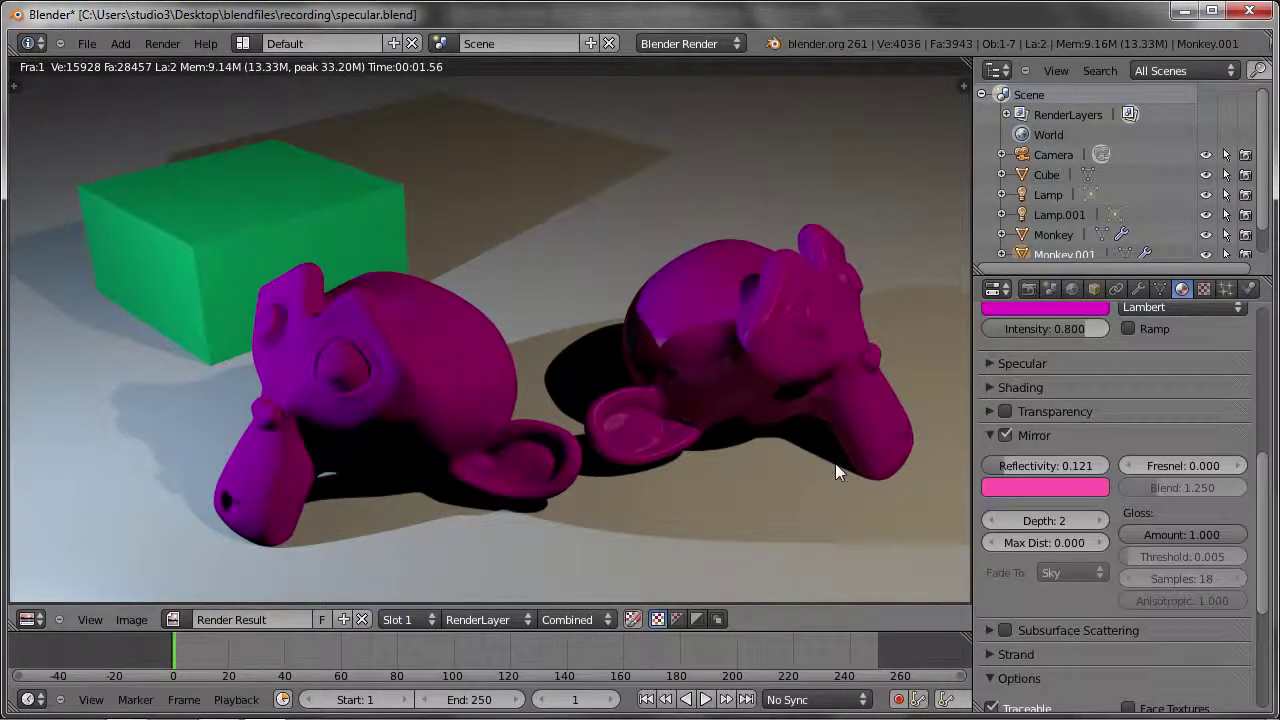
{"action": "left_click", "coordinate": [1018, 493]}
{"action": "left_click_drag", "start_coordinate": [1027, 352], "coordinate": [1006, 291]}
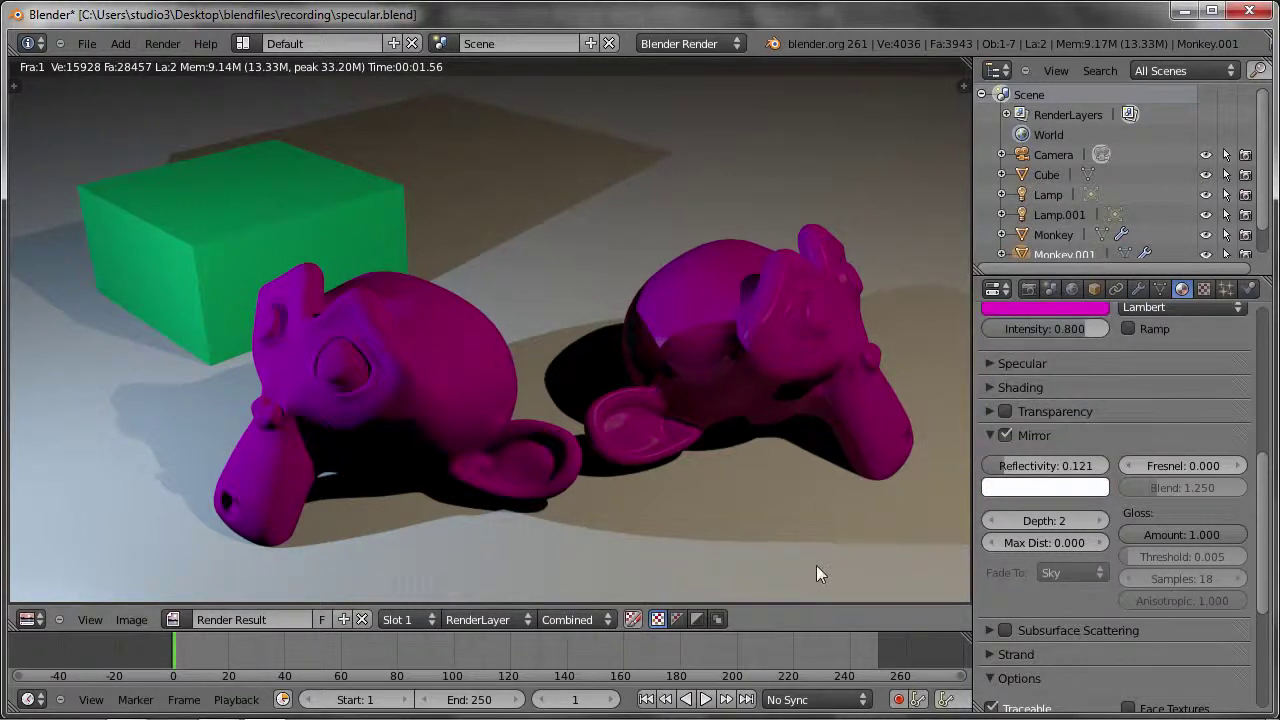
Raise Mirror Reflectivity to 0.476, then 0.726, re-rendering after each change.
{"action": "key", "text": "F12"}
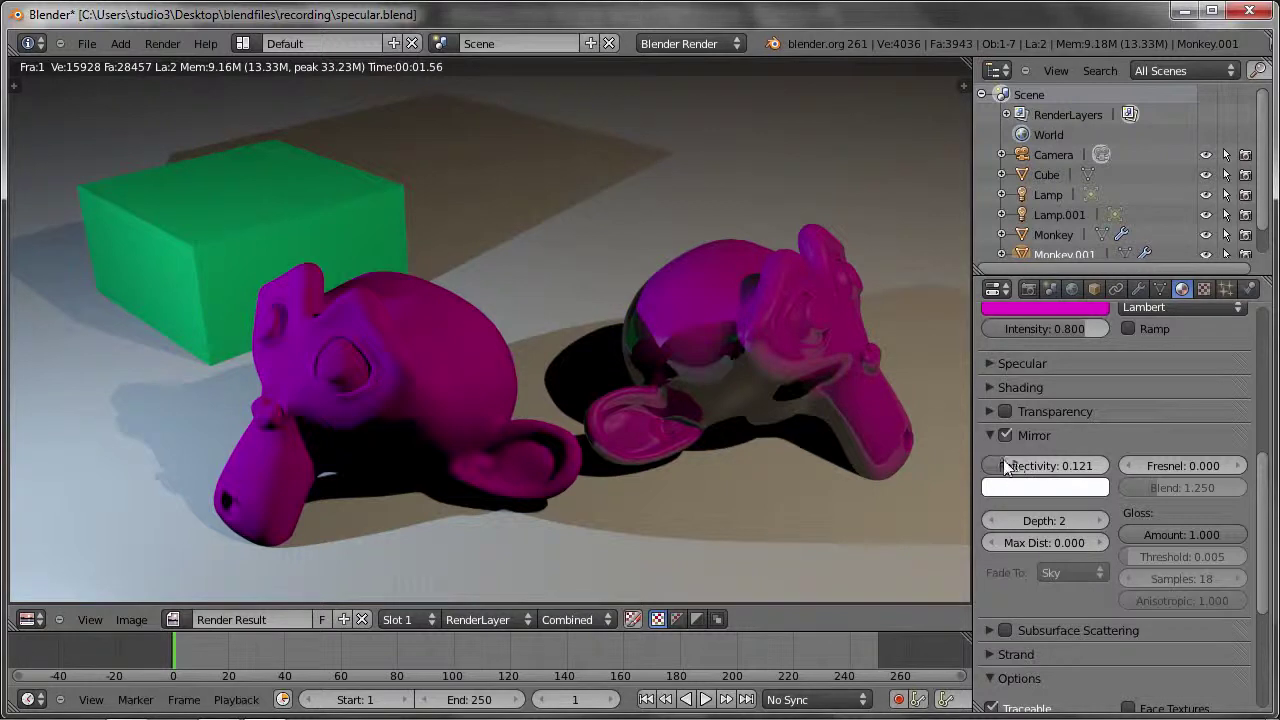
{"action": "left_click_drag", "start_coordinate": [1043, 466], "coordinate": [1088, 466]}
{"action": "key", "text": "F12"}
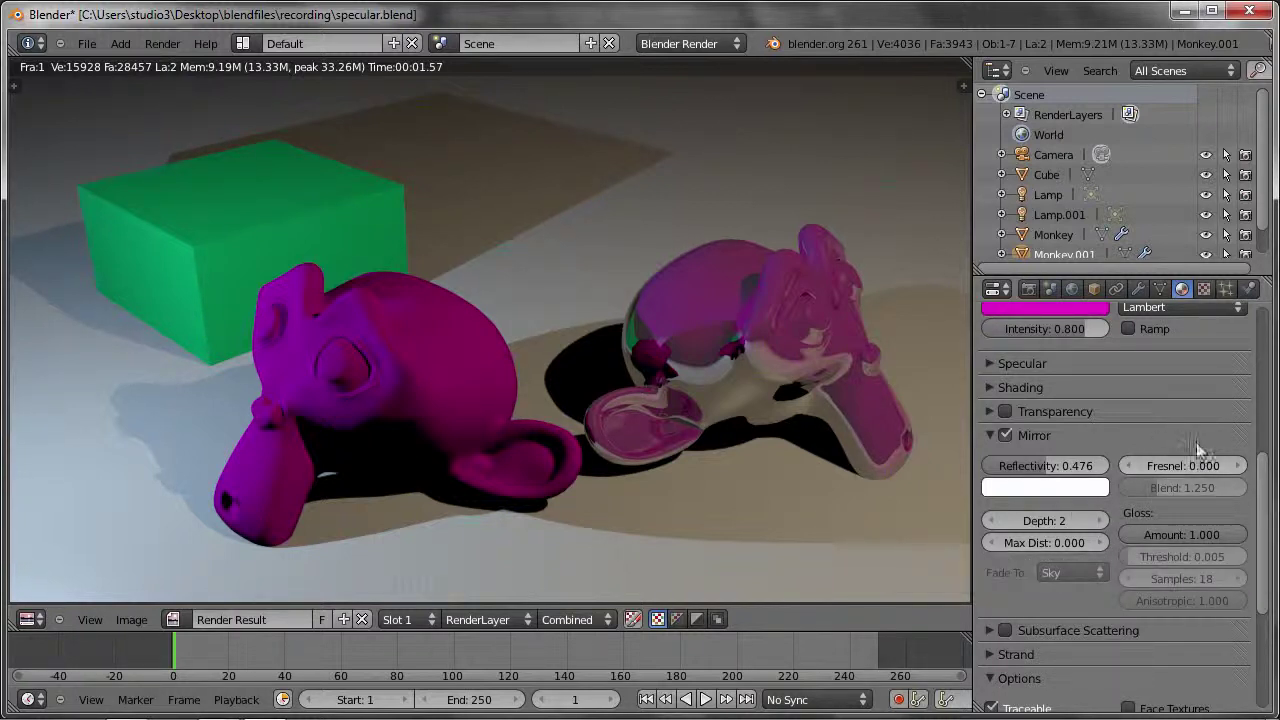
{"action": "left_click_drag", "start_coordinate": [1040, 470], "coordinate": [1072, 470]}
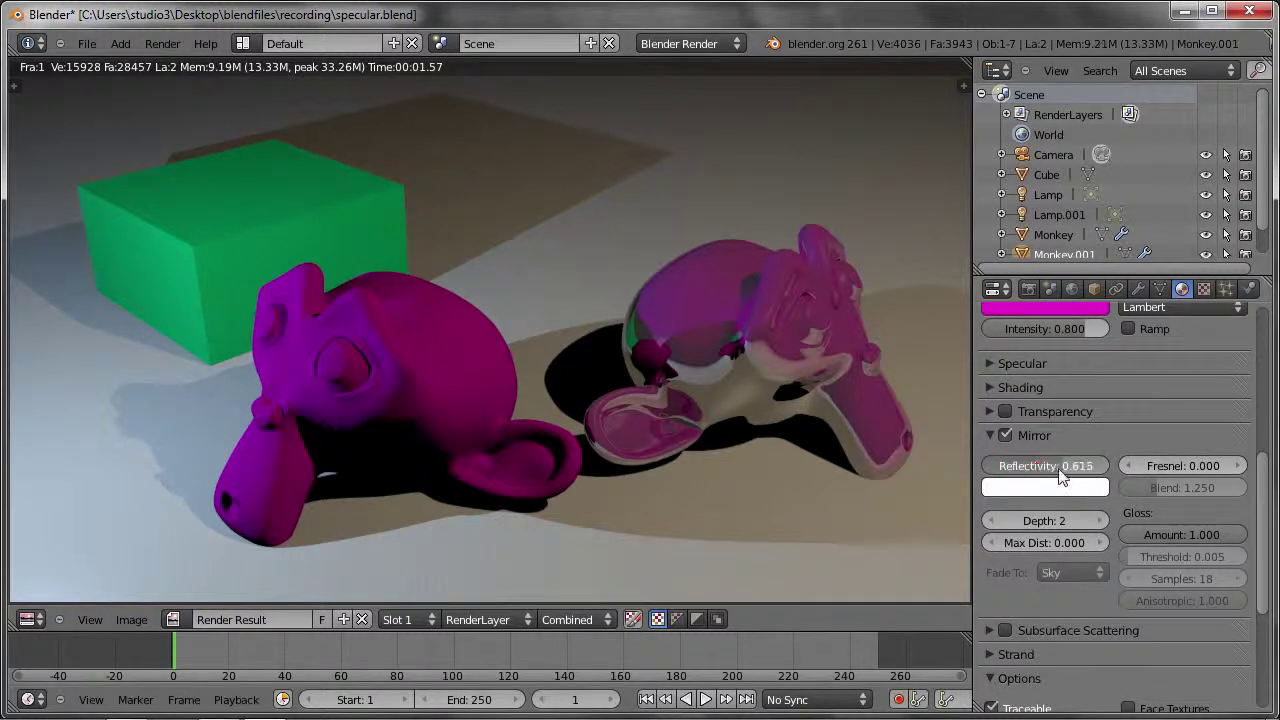
{"action": "key", "text": "F12"}
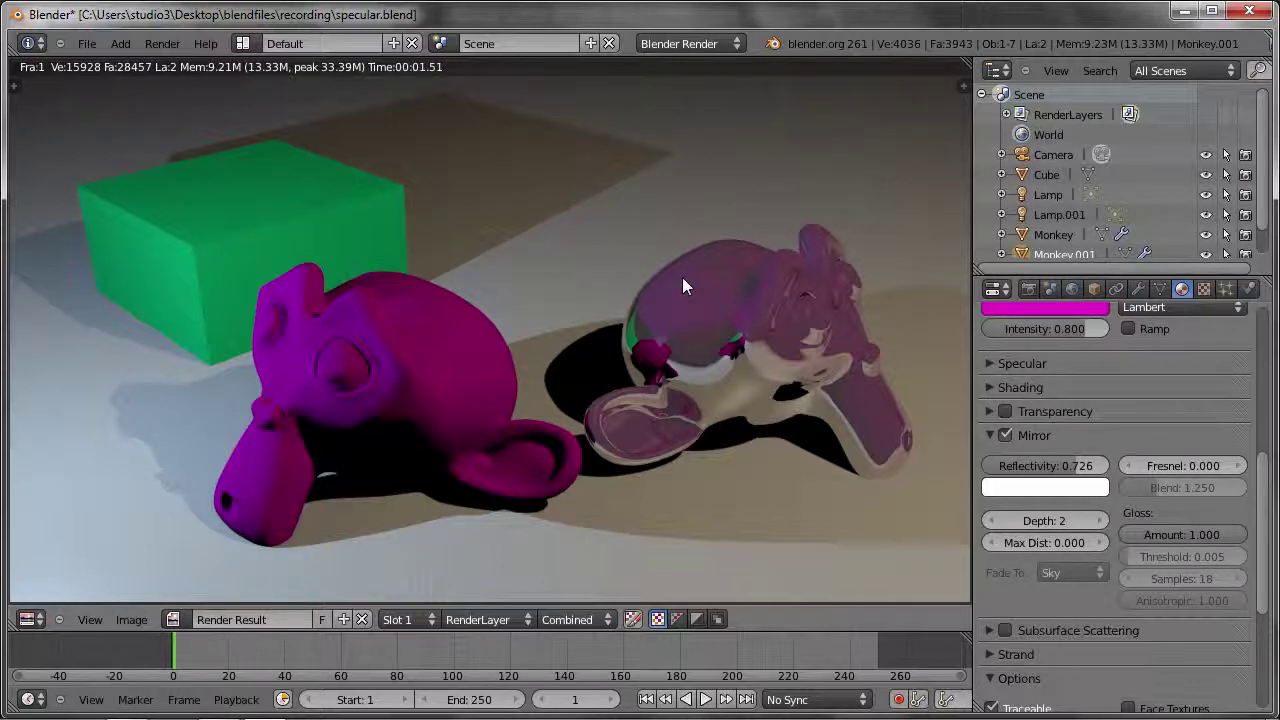
Set the mirror Fresnel to 1.000 and render the result.
{"action": "left_click", "coordinate": [1175, 466]}
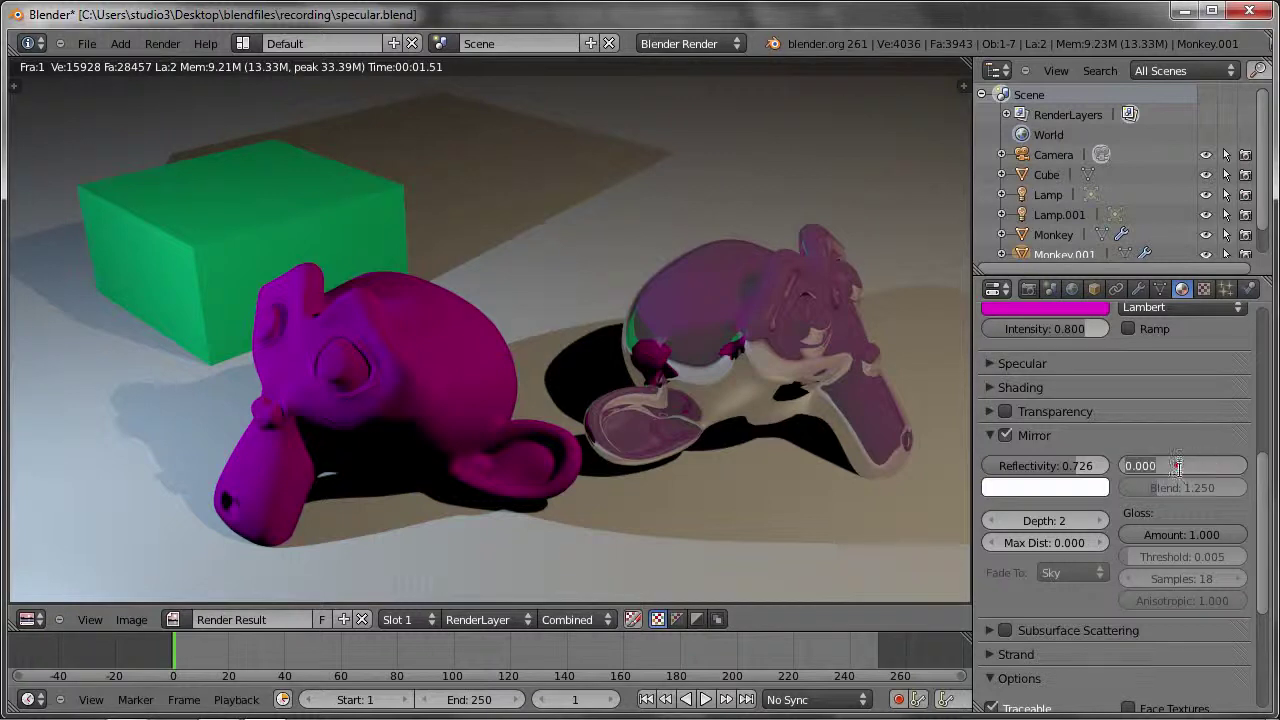
{"action": "type", "text": "1"}
{"action": "key", "text": "Return"}
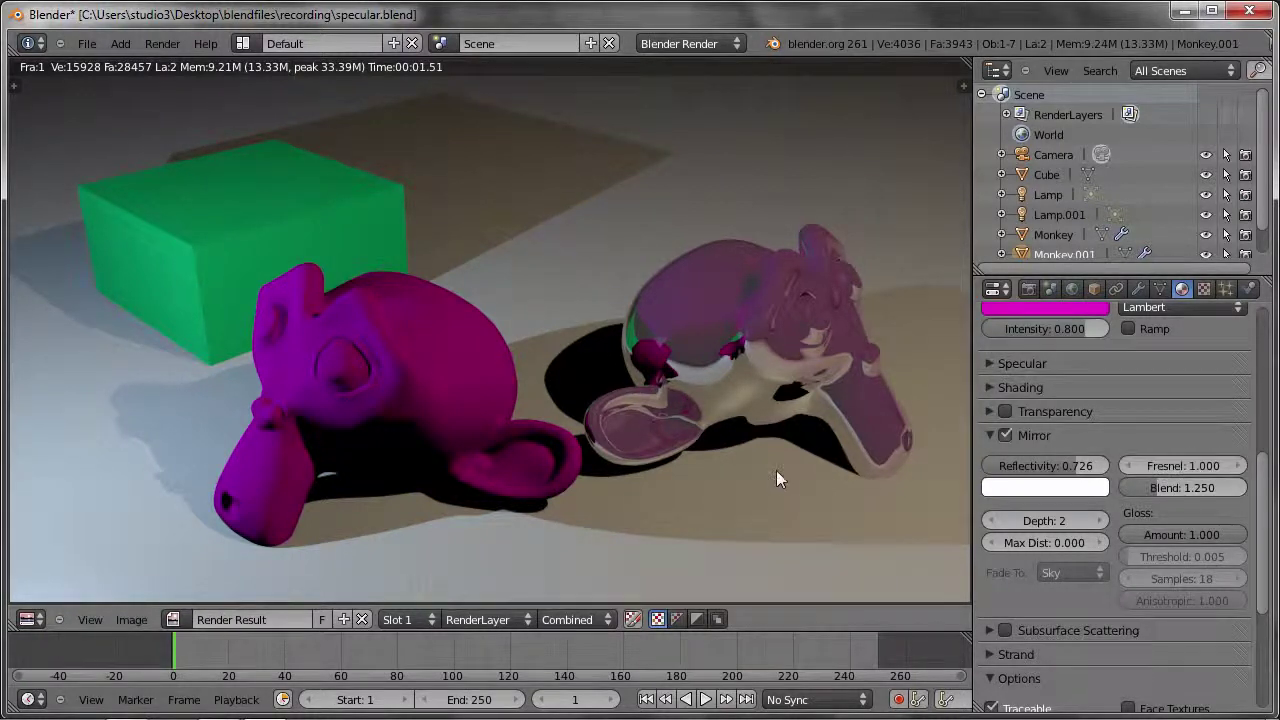
{"action": "key", "text": "F12"}
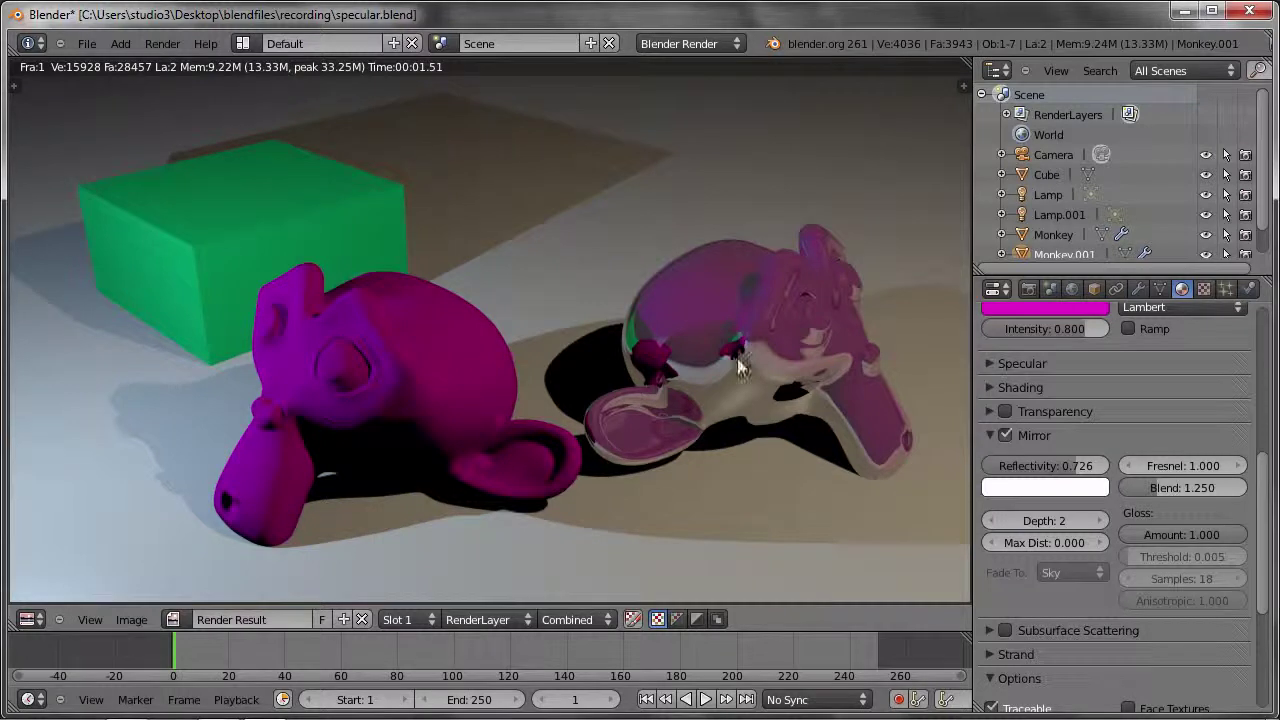
Increase the mirror Fresnel to 5.000 and re-render.
{"action": "mouse_move", "coordinate": [1128, 467]}
{"action": "left_mouse_down"}
{"action": "mouse_move", "coordinate": [1236, 470]}
{"action": "mouse_move", "coordinate": [1160, 465]}
{"action": "mouse_move", "coordinate": [1103, 485]}
{"action": "mouse_move", "coordinate": [1066, 466]}
{"action": "mouse_move", "coordinate": [1160, 470]}
{"action": "left_mouse_up"}
{"action": "left_click", "coordinate": [1160, 468]}
{"action": "type", "text": "50"}
{"action": "key", "text": "Return"}
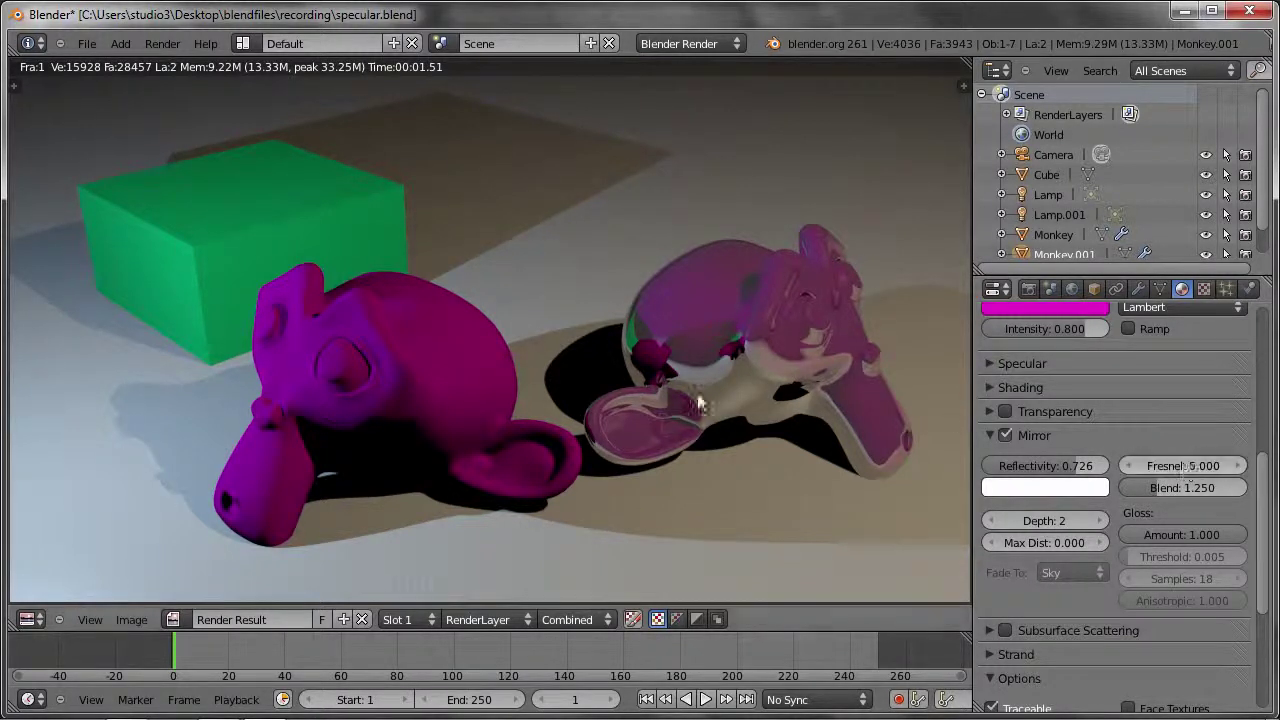
{"action": "key", "text": "F12"}
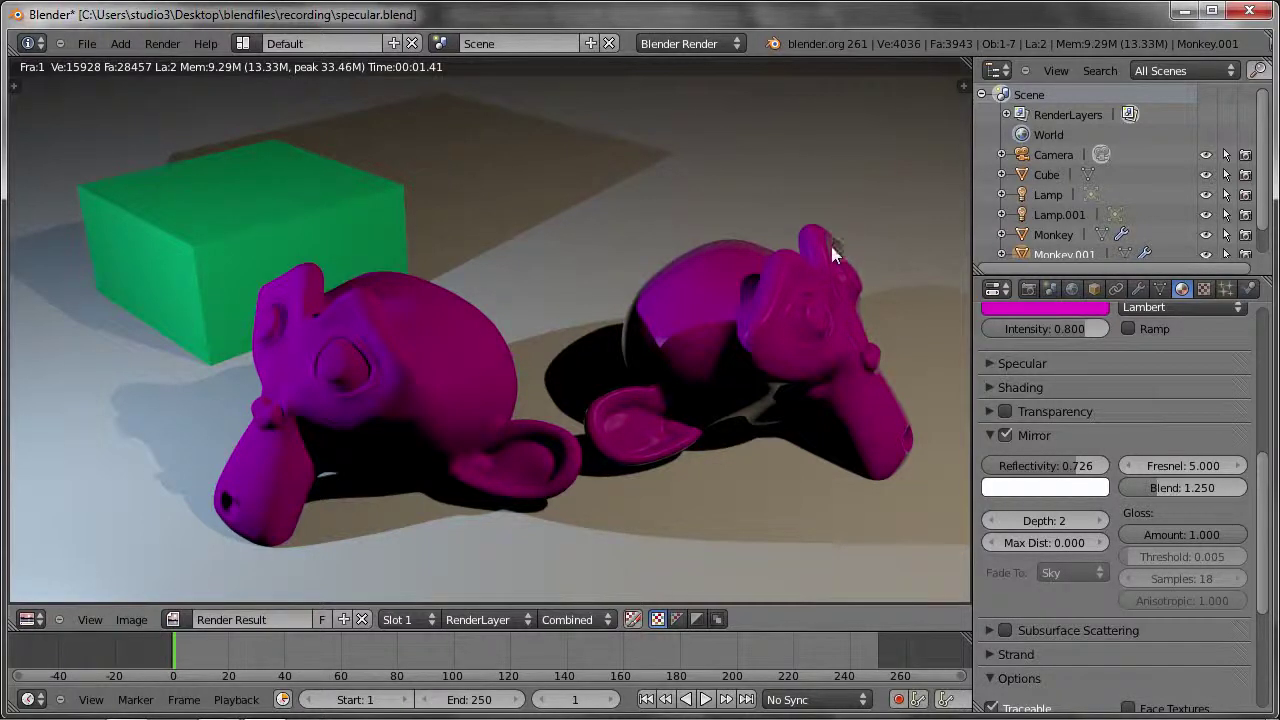
Settle on a mirror Fresnel of 3.000 and re-render.
{"action": "left_click", "coordinate": [1170, 467]}
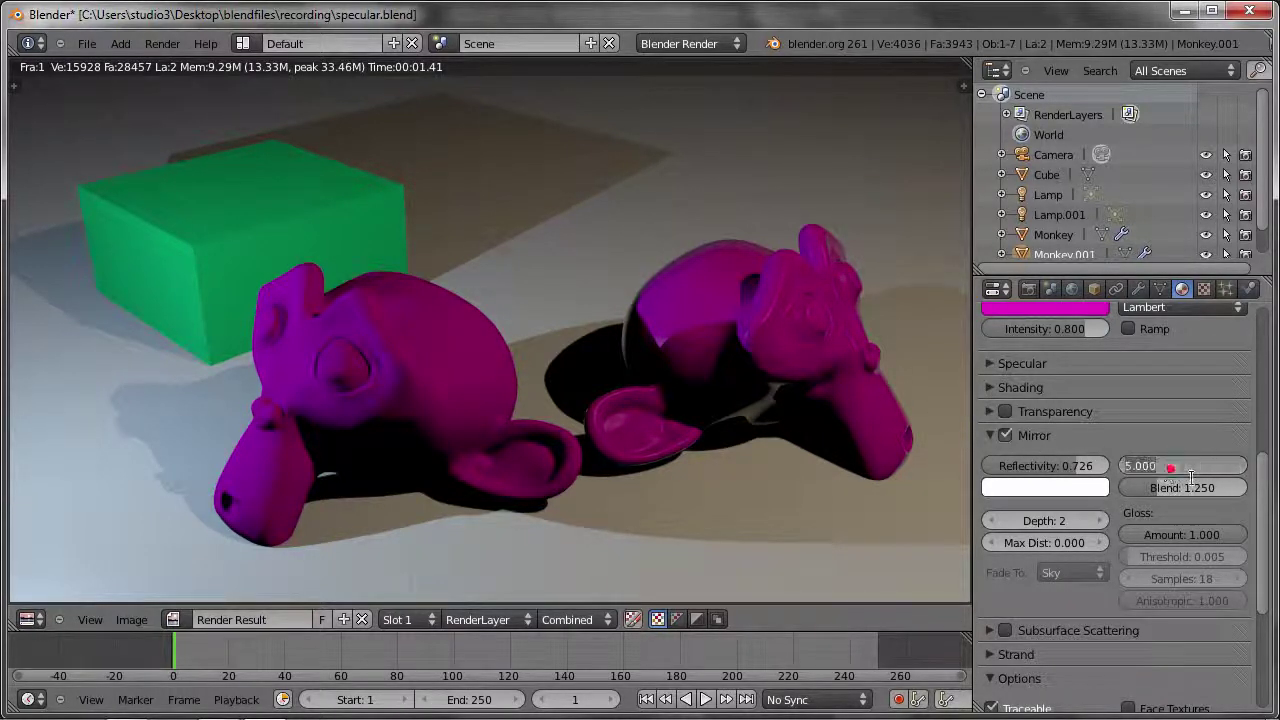
{"action": "type", "text": "3"}
{"action": "key", "text": "Return"}
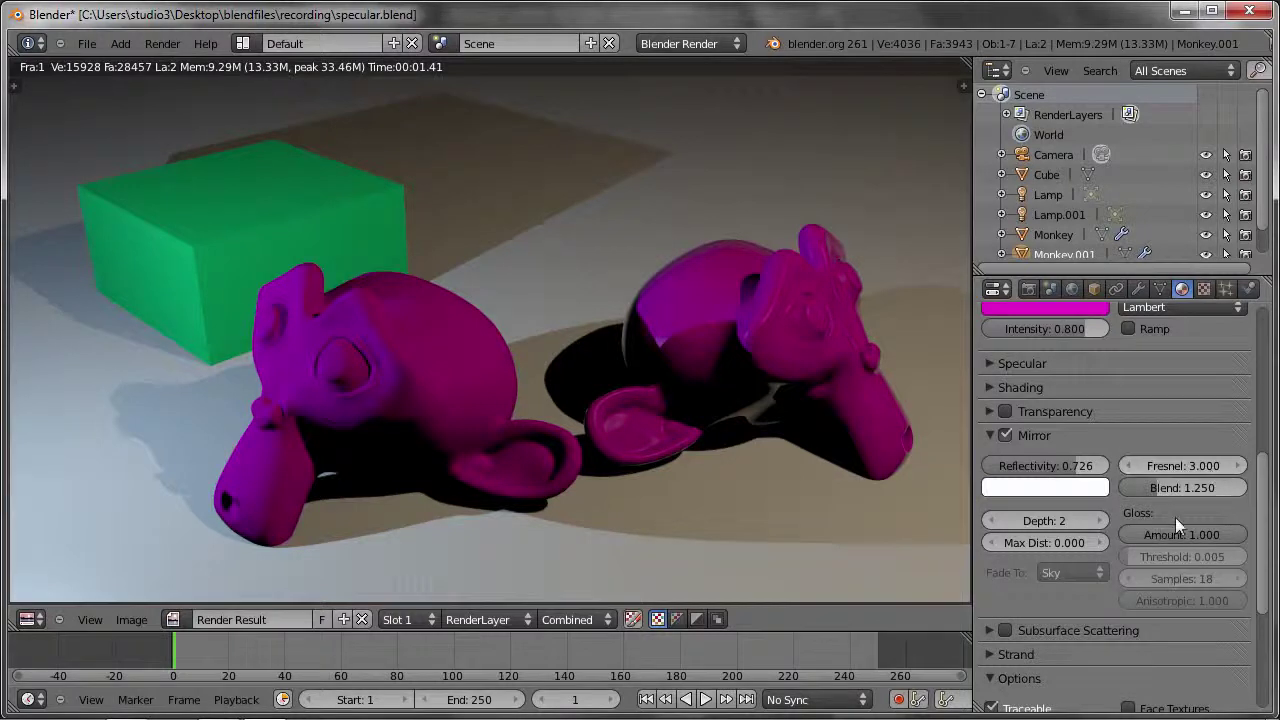
{"action": "key", "text": "F12"}
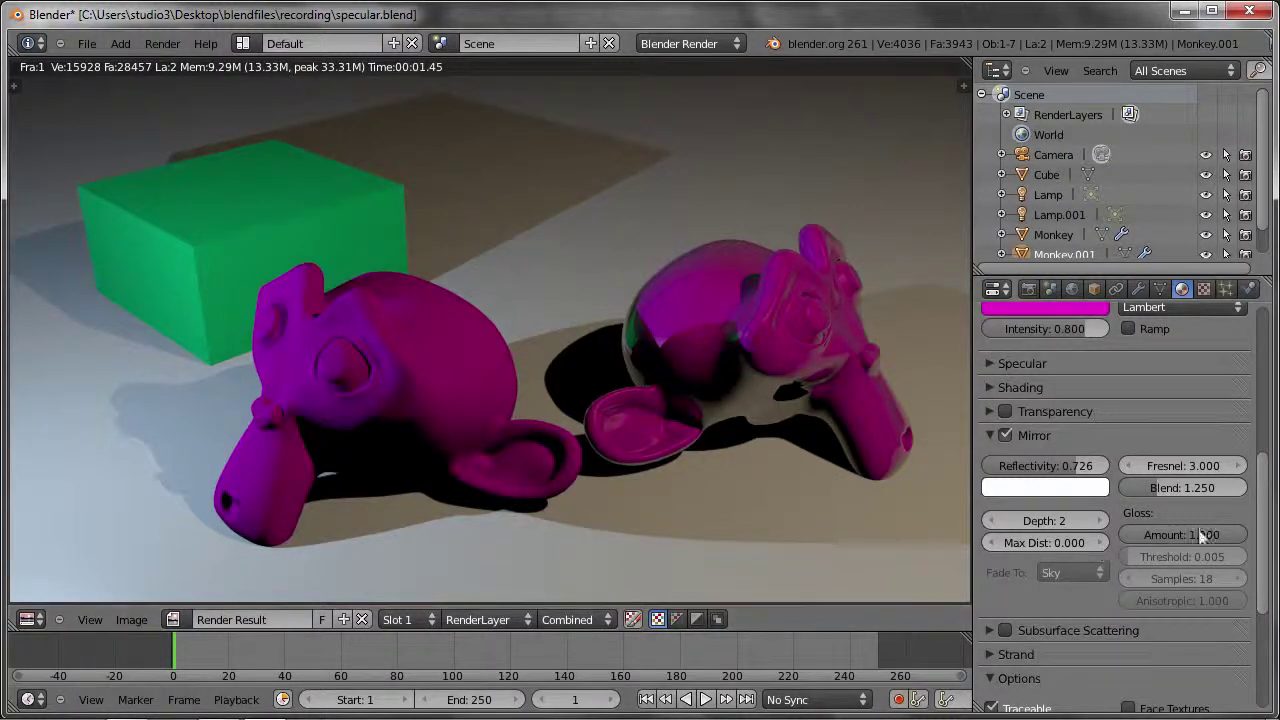
Bring the material preview and Mirror panel into view, then tweak mirror Blend to 1.330.
{"action": "left_click_drag", "start_coordinate": [1260, 550], "coordinate": [1257, 492]}
{"action": "scroll", "coordinate": [1180, 505], "scroll_direction": "up", "scroll_amount": 5}
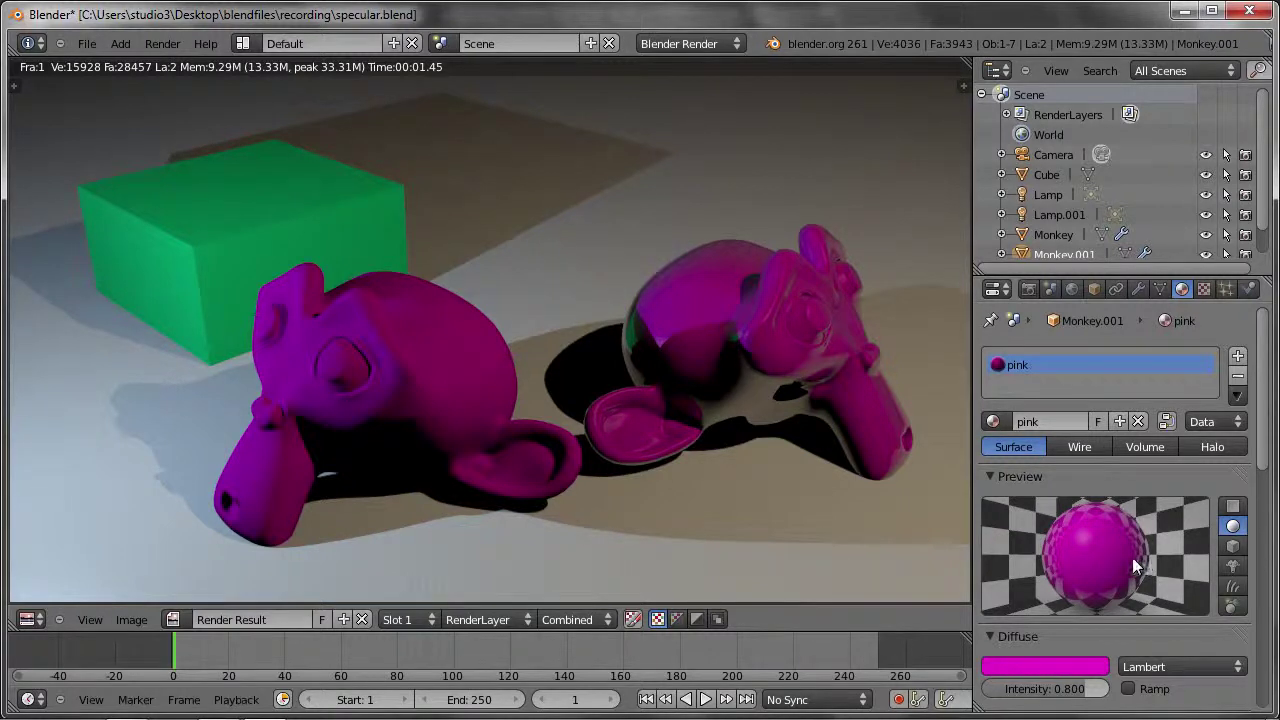
{"action": "scroll", "coordinate": [1132, 557], "scroll_direction": "down", "scroll_amount": 3}
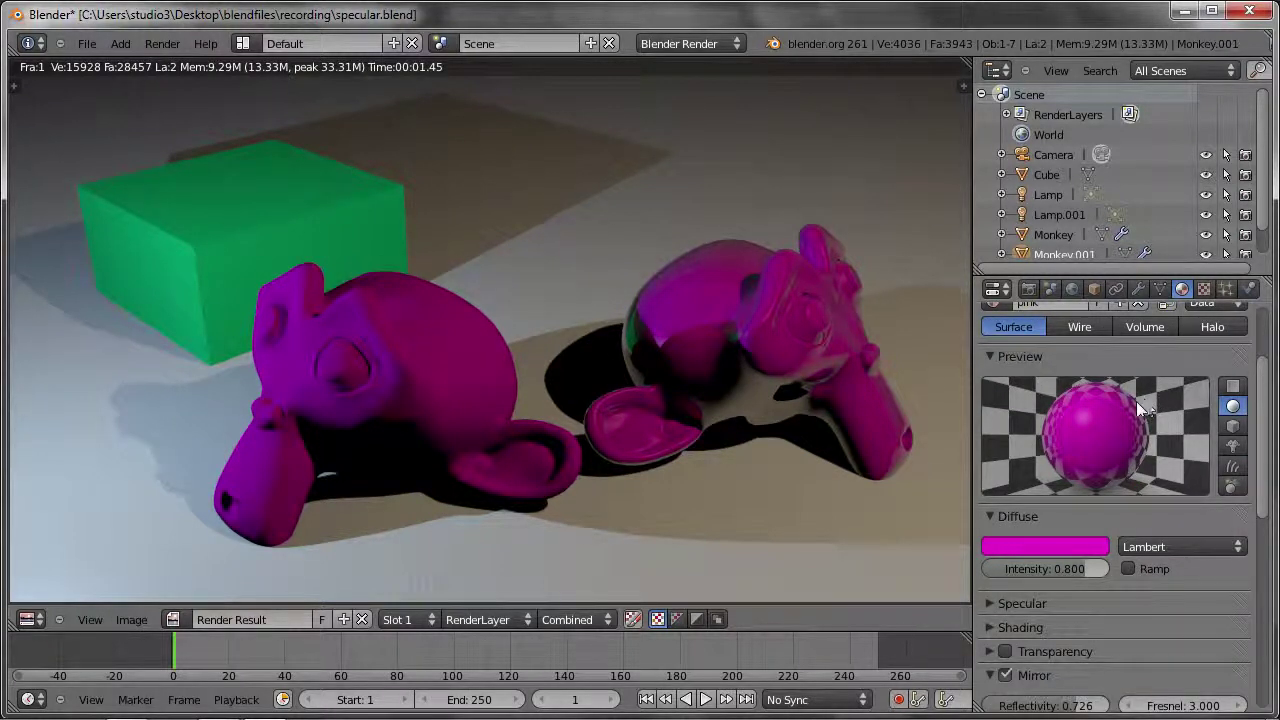
{"action": "scroll", "coordinate": [1118, 612], "scroll_direction": "down", "scroll_amount": 3}
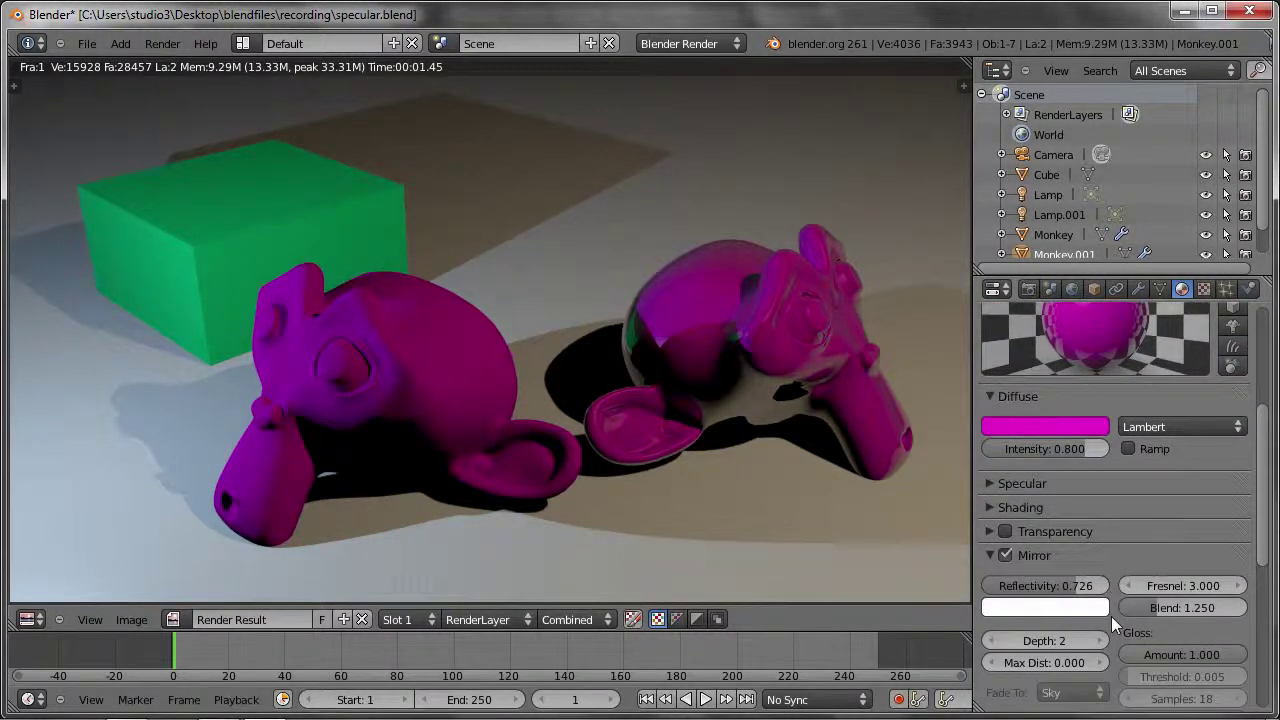
{"action": "scroll", "coordinate": [1190, 597], "scroll_direction": "up", "scroll_amount": 2}
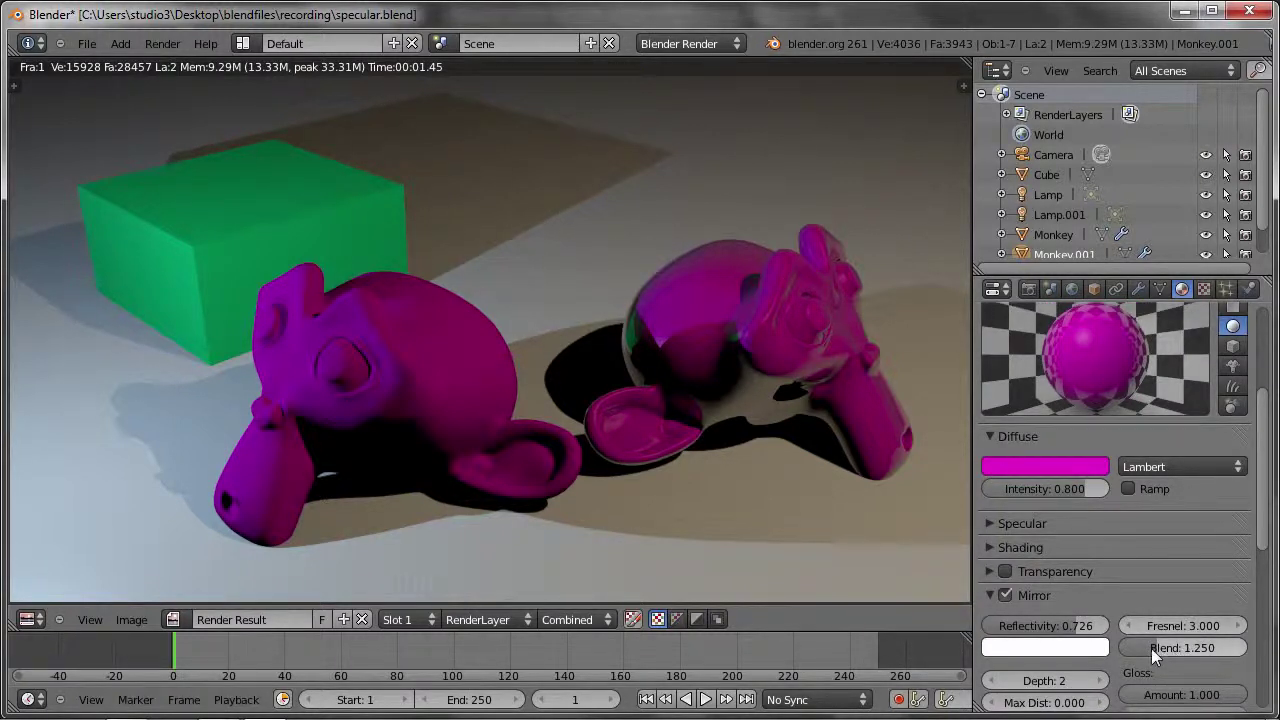
{"action": "scroll", "coordinate": [1151, 648], "scroll_direction": "up", "scroll_amount": 2, "text": "ctrl"}
{"action": "mouse_move", "coordinate": [1144, 653]}
{"action": "left_mouse_down"}
{"action": "mouse_move", "coordinate": [1130, 653]}
{"action": "mouse_move", "coordinate": [1154, 646]}
{"action": "left_mouse_up"}
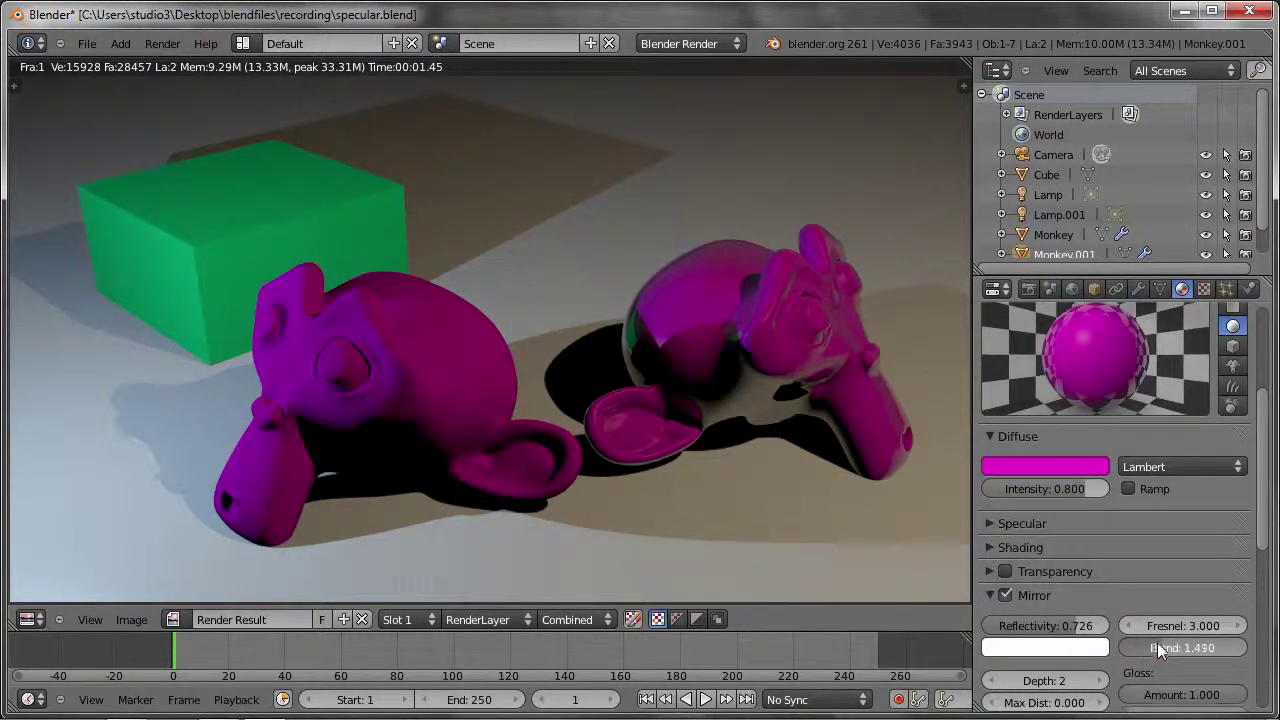
{"action": "mouse_move", "coordinate": [1148, 645]}
{"action": "left_mouse_down"}
{"action": "mouse_move", "coordinate": [1196, 646]}
{"action": "mouse_move", "coordinate": [1176, 643]}
{"action": "left_mouse_up"}
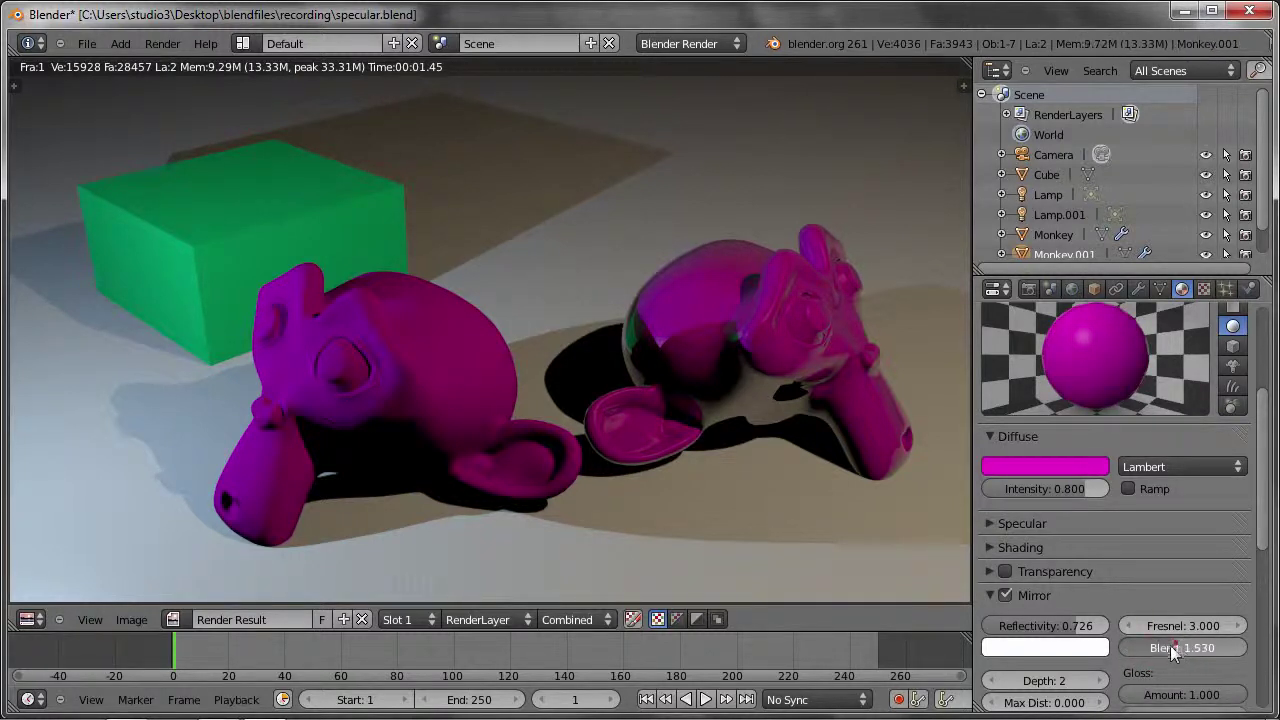
{"action": "key", "text": "ctrl+z"}
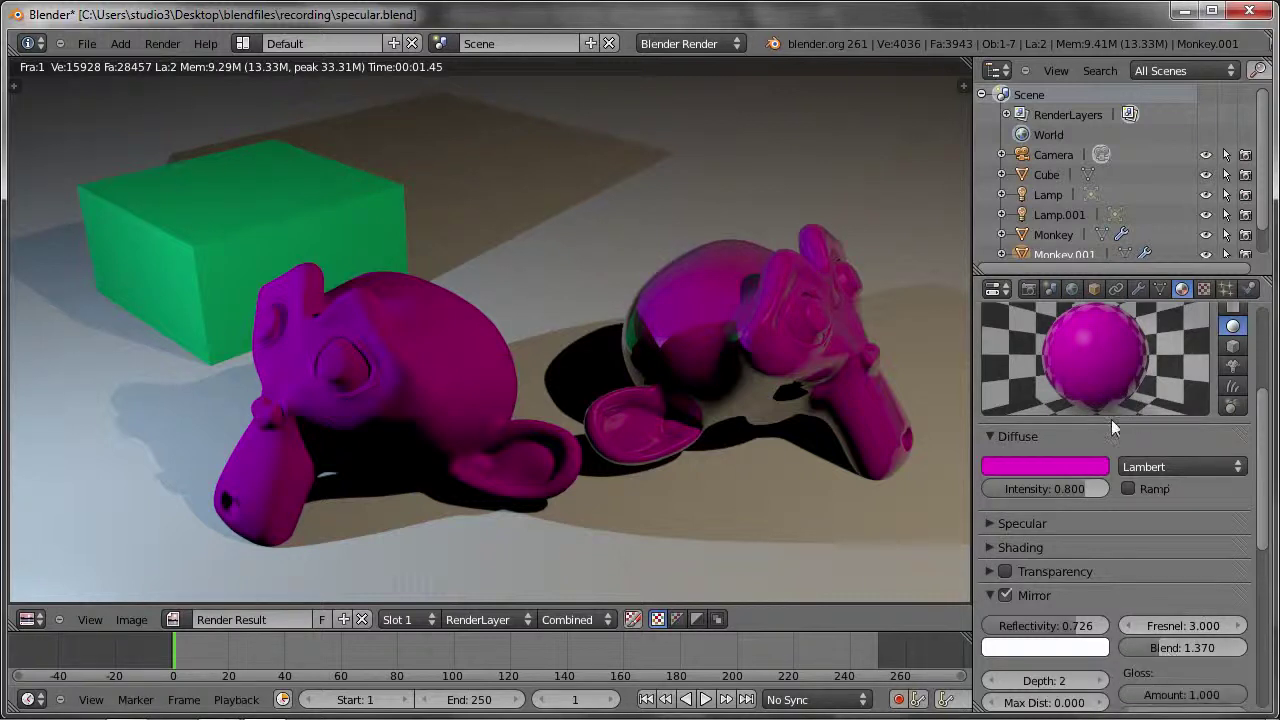
{"action": "left_click_drag", "start_coordinate": [1171, 651], "coordinate": [1161, 651]}
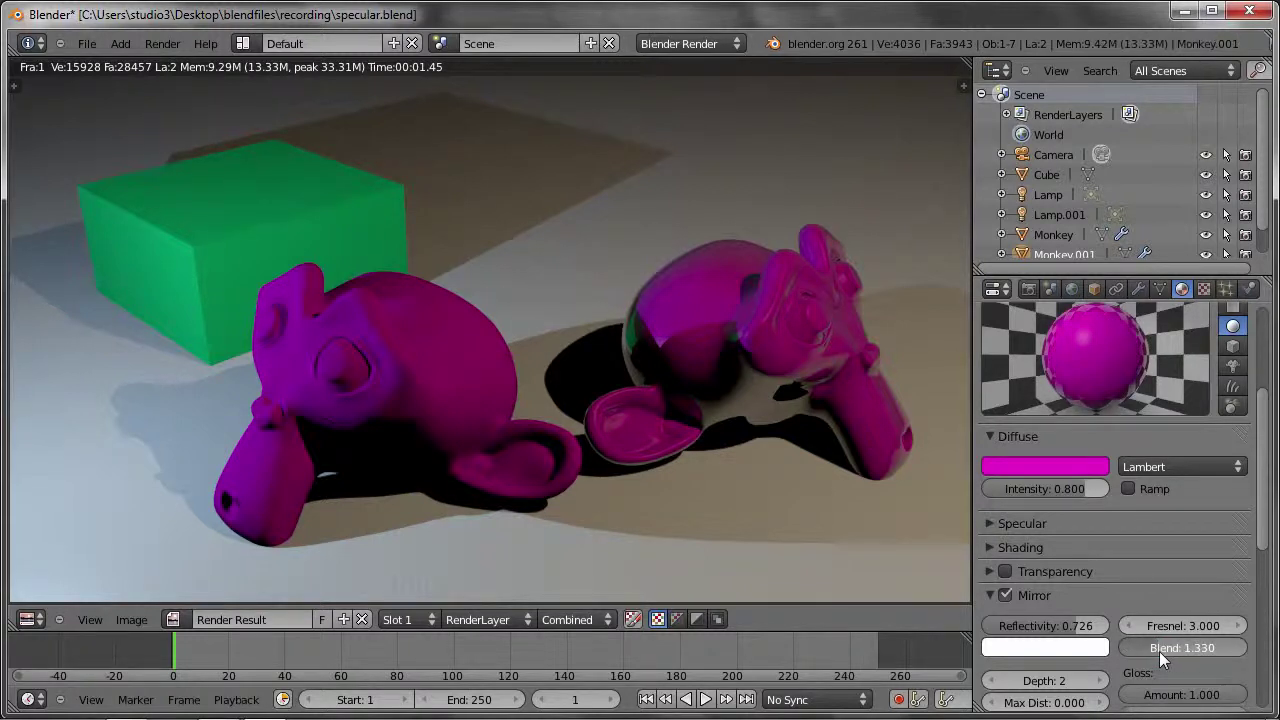
{"action": "left_click", "coordinate": [1192, 617]}
Set mirror Fresnel to 0 and lower Gloss Amount to about 0.832, then render.
{"action": "type", "text": "0"}
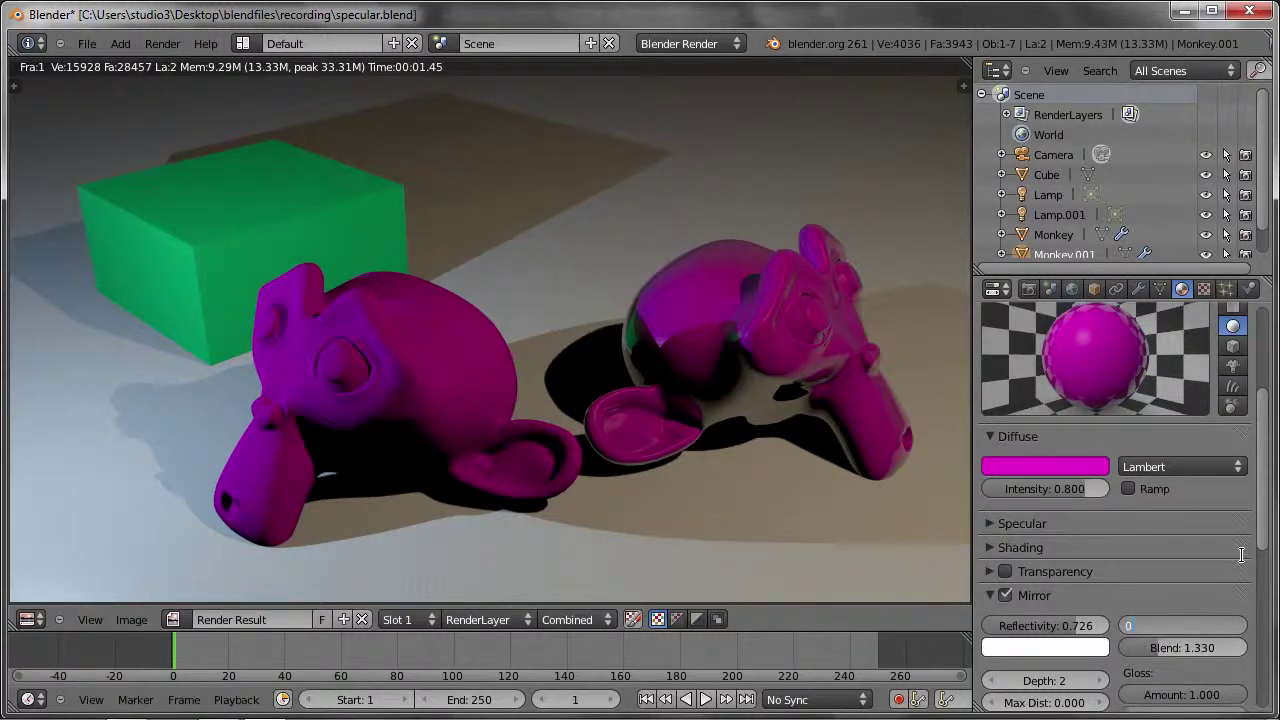
{"action": "key", "text": "Return"}
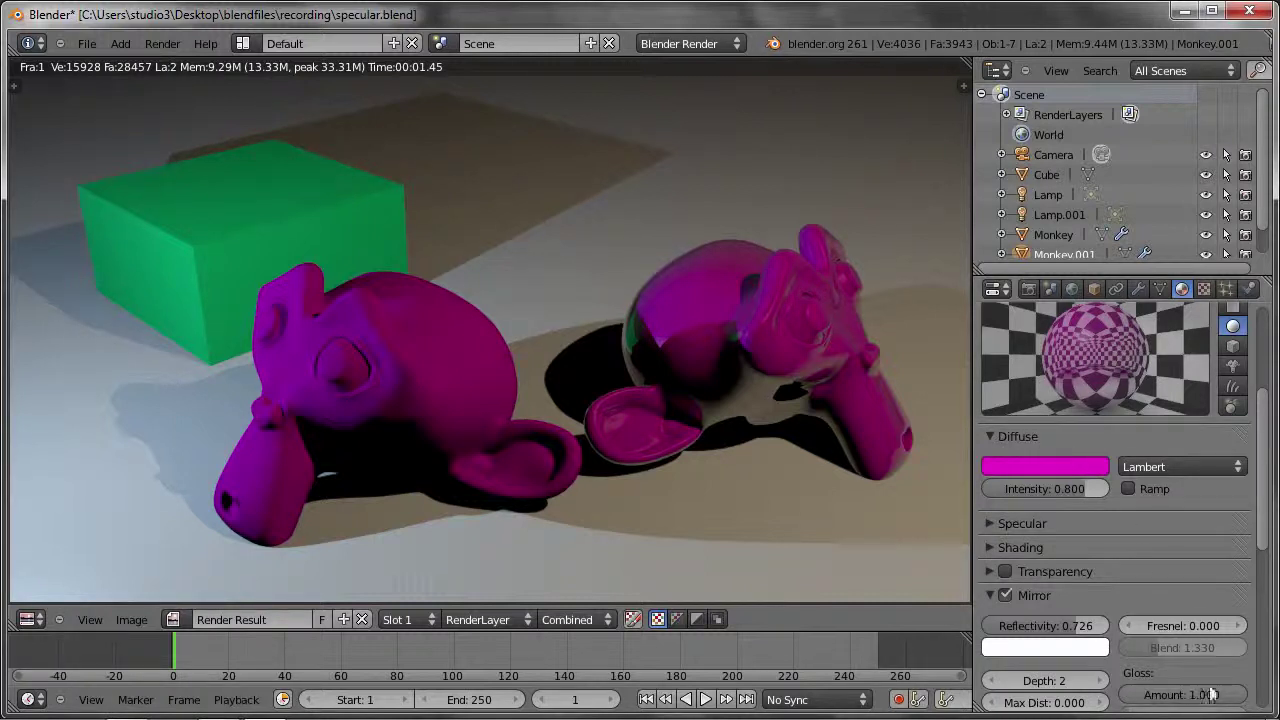
{"action": "left_click_drag", "start_coordinate": [1240, 697], "coordinate": [1205, 697]}
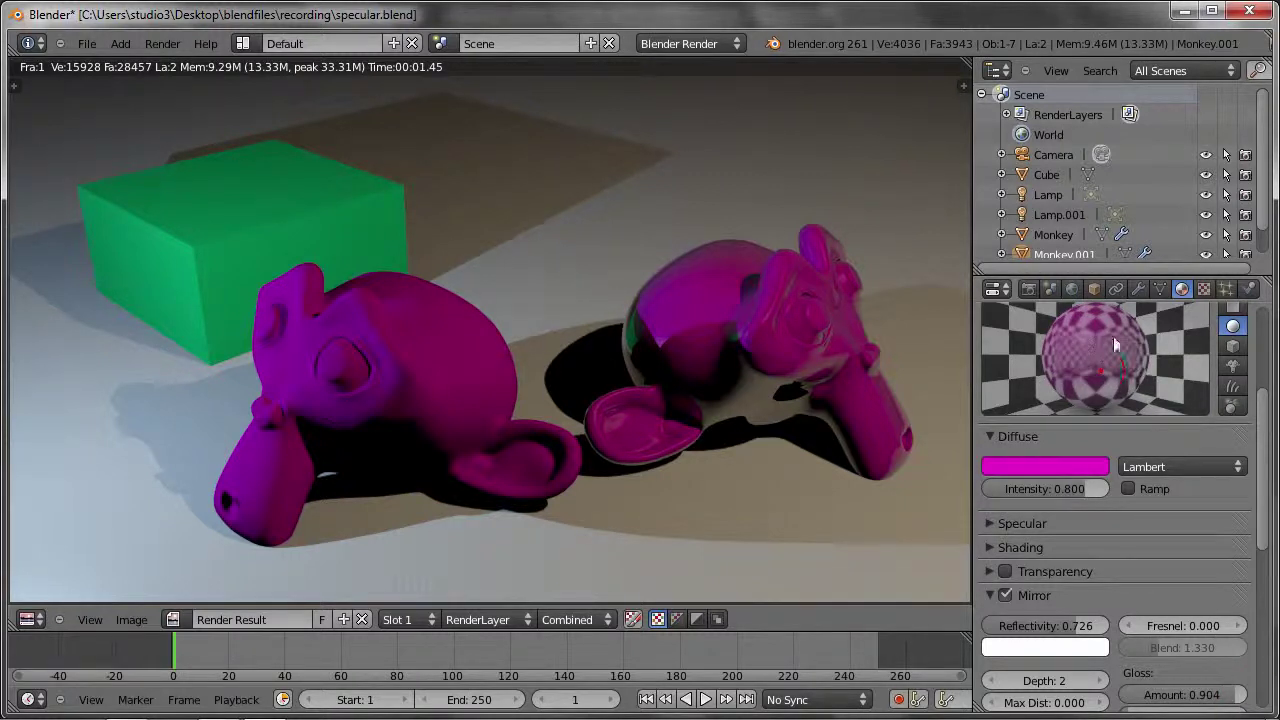
{"action": "left_click_drag", "start_coordinate": [1225, 697], "coordinate": [1210, 697]}
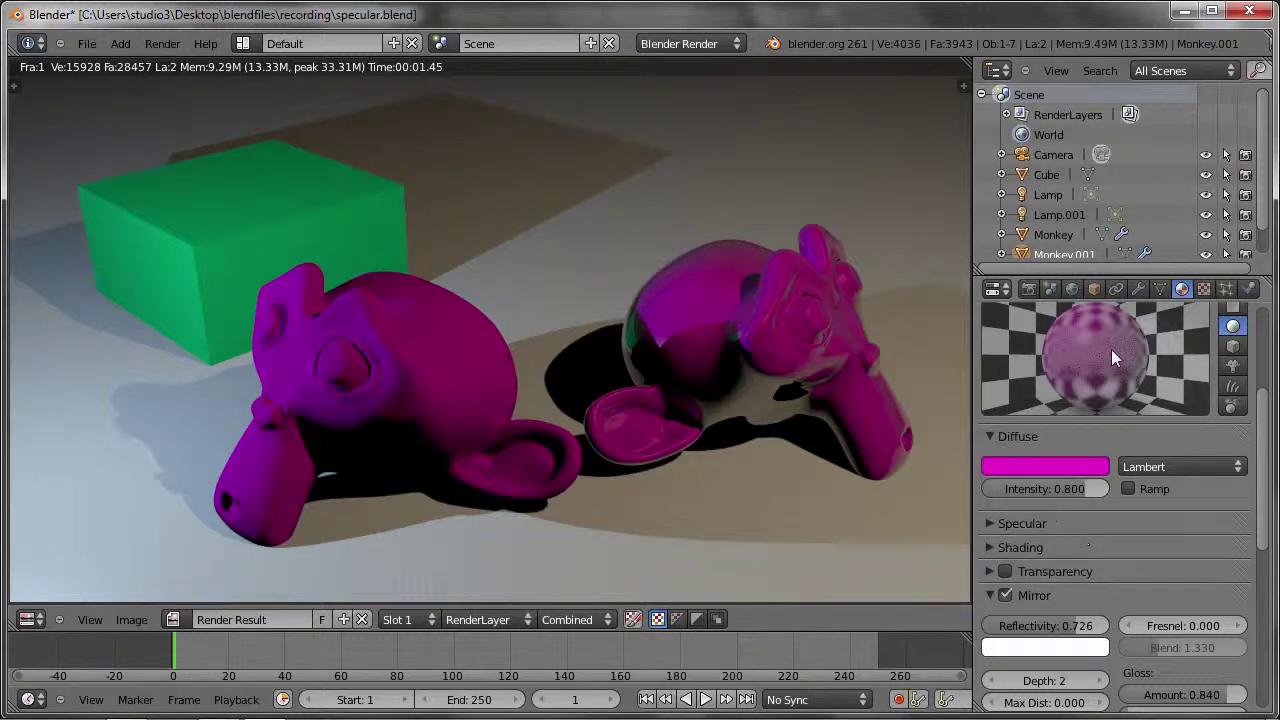
{"action": "mouse_move", "coordinate": [1222, 697]}
{"action": "left_mouse_down"}
{"action": "mouse_move", "coordinate": [1233, 700]}
{"action": "mouse_move", "coordinate": [1218, 700]}
{"action": "left_mouse_up"}
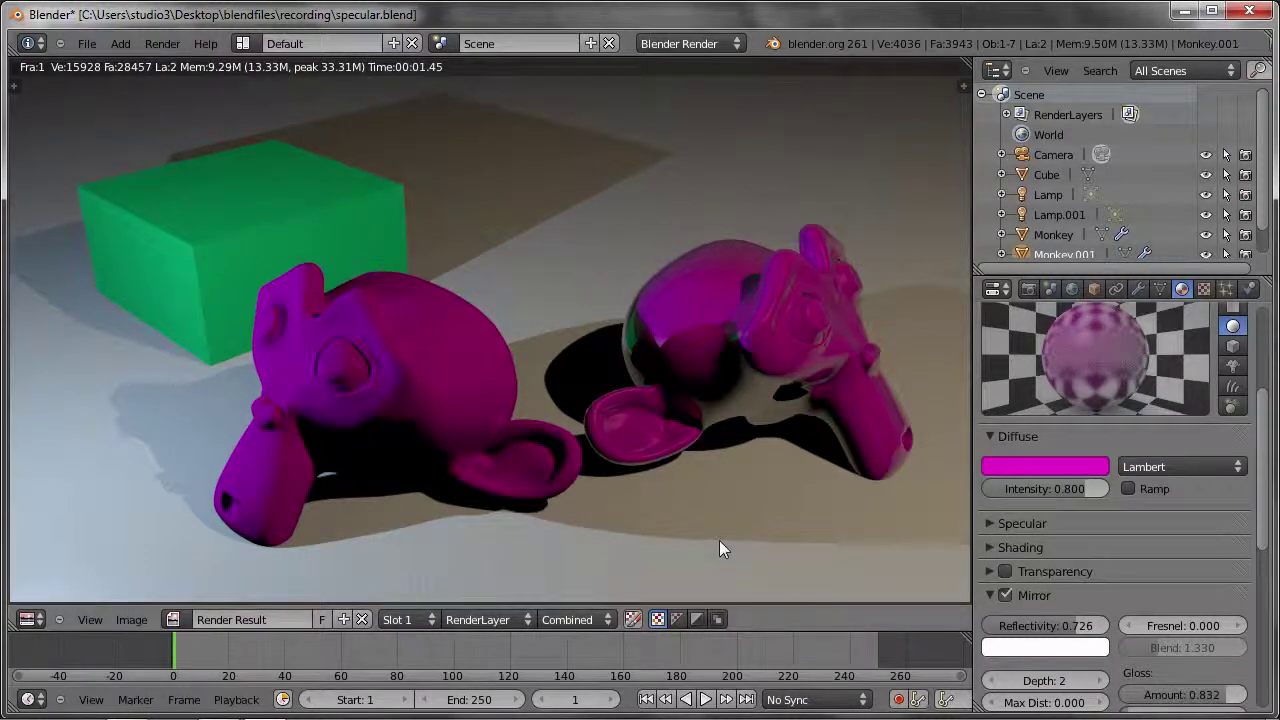
{"action": "key", "text": "F12"}
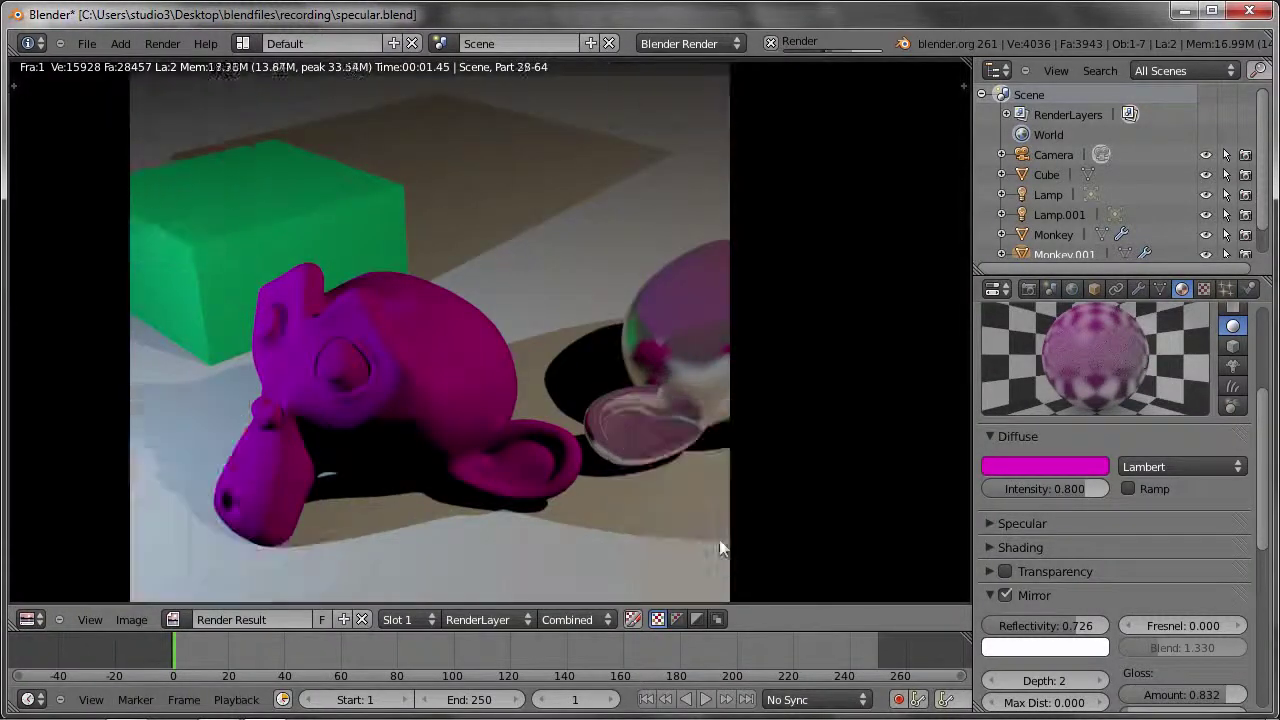
Set mirror Fresnel to 2.000, render, and return to the camera view.
{"action": "left_click", "coordinate": [1177, 623]}
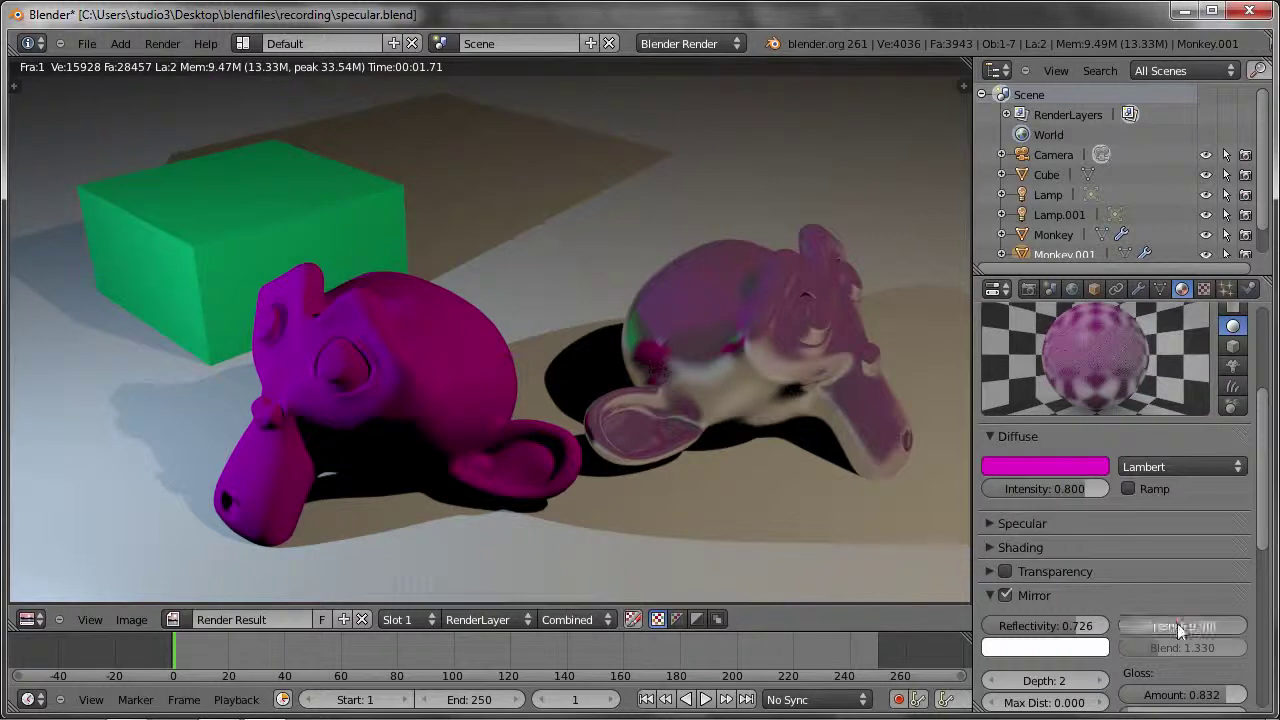
{"action": "type", "text": "2"}
{"action": "key", "text": "Return"}
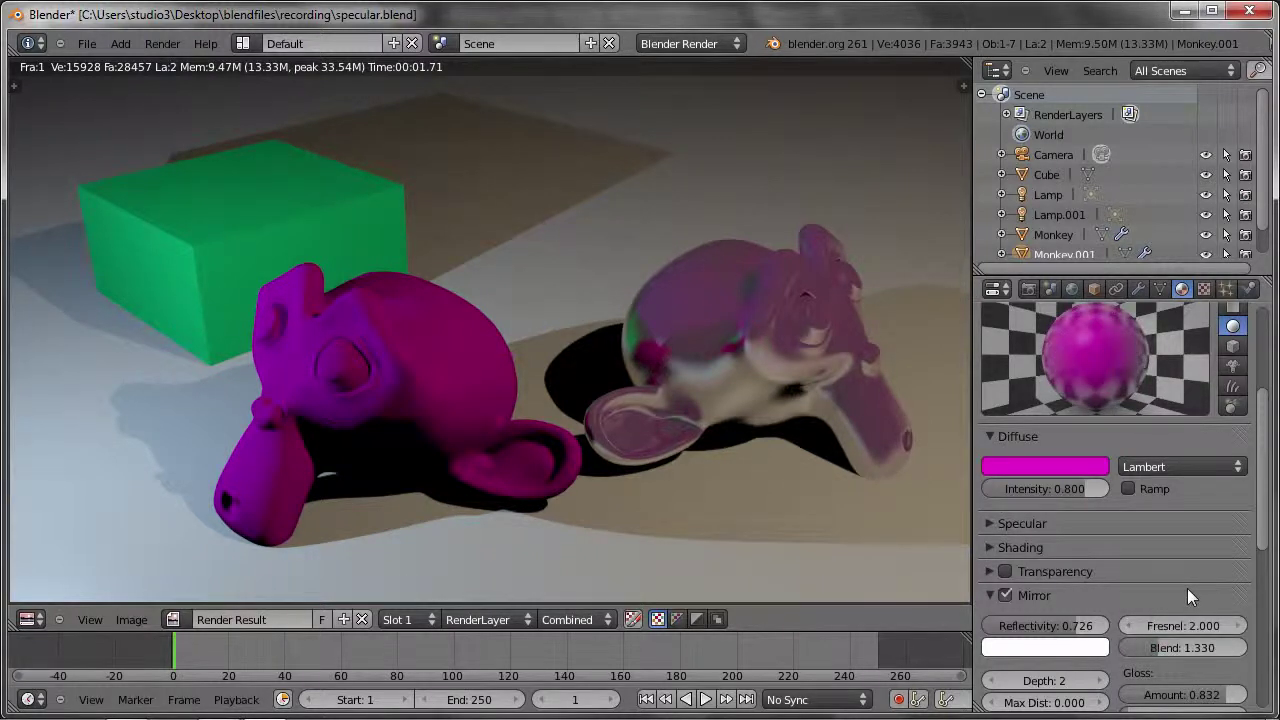
{"action": "key", "text": "F12"}
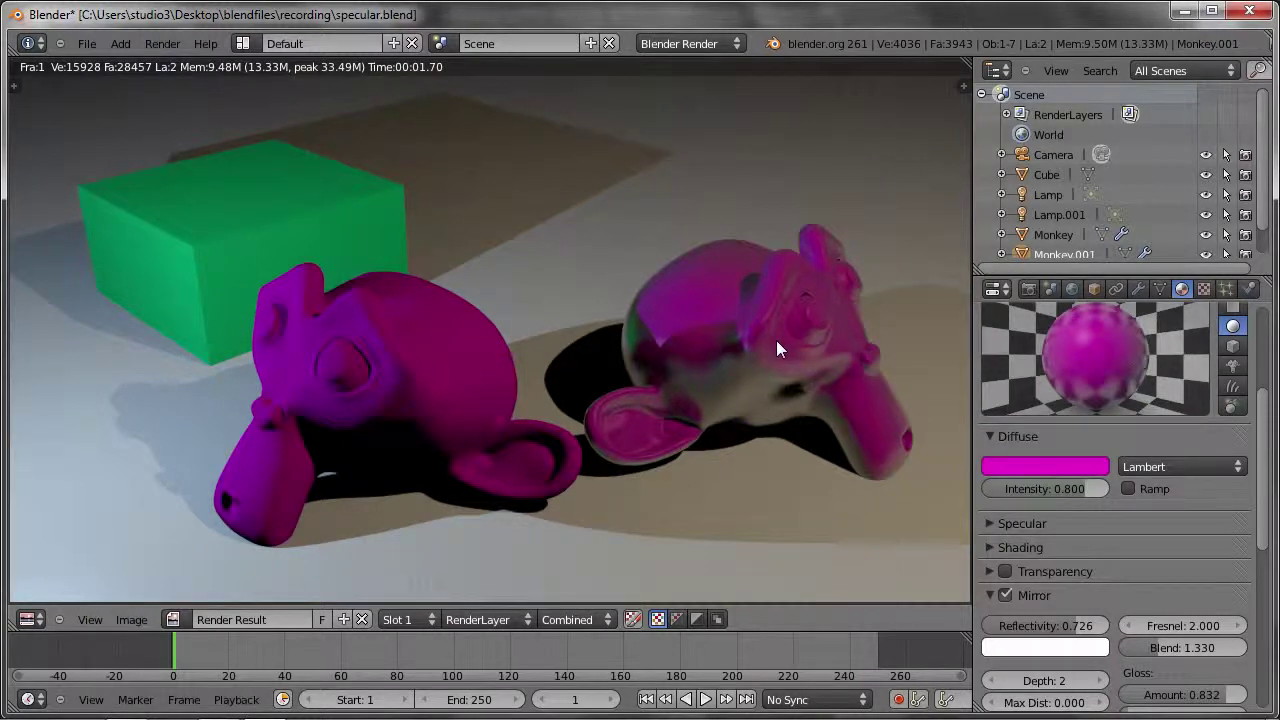
{"action": "key", "text": "Escape"}
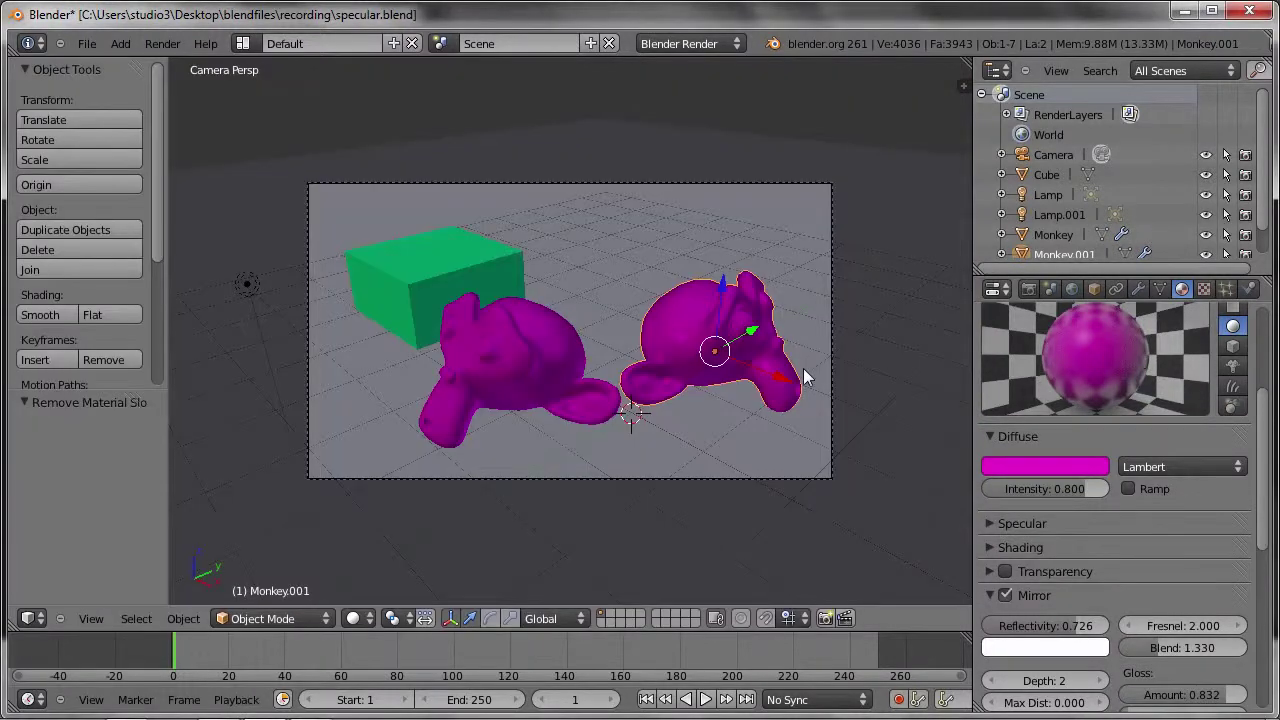
Set mirror Gloss Samples to 32, re-render, and save the scene as mirror.blend.
{"action": "scroll", "coordinate": [1173, 612], "scroll_direction": "down", "scroll_amount": 2}
{"action": "scroll", "coordinate": [1165, 590], "scroll_direction": "down", "scroll_amount": 1}
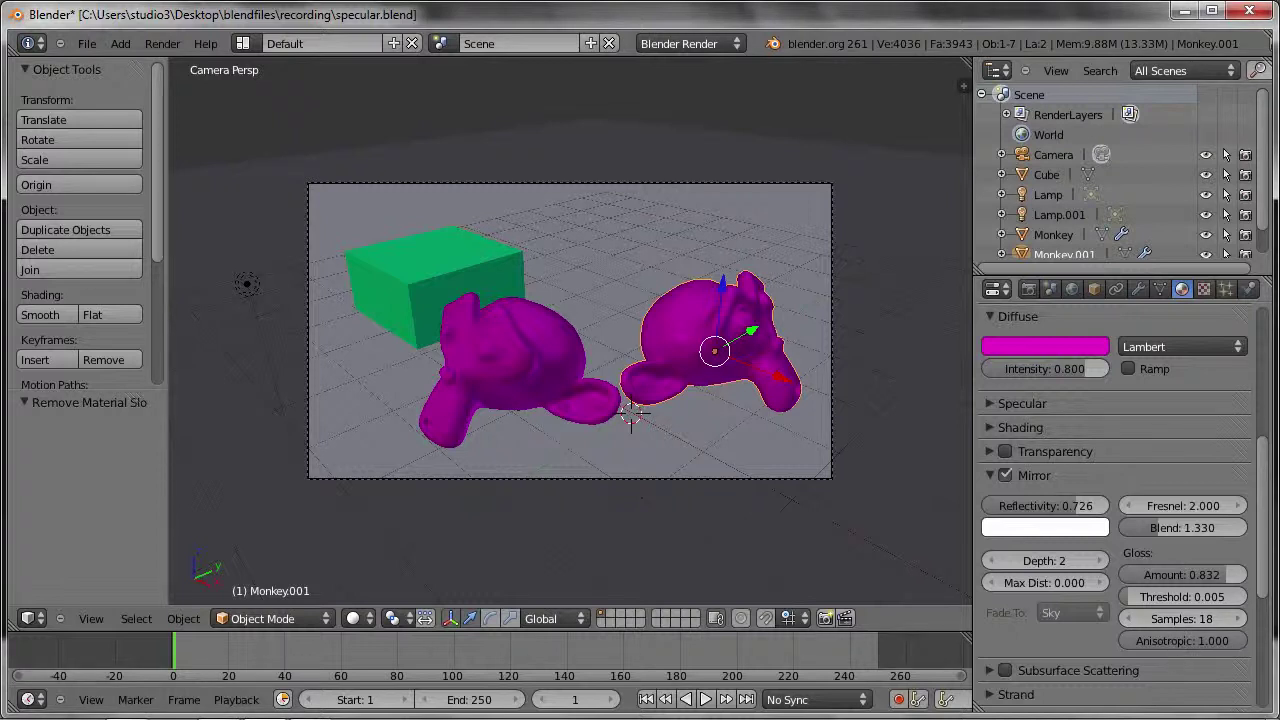
{"action": "left_click", "coordinate": [1200, 614]}
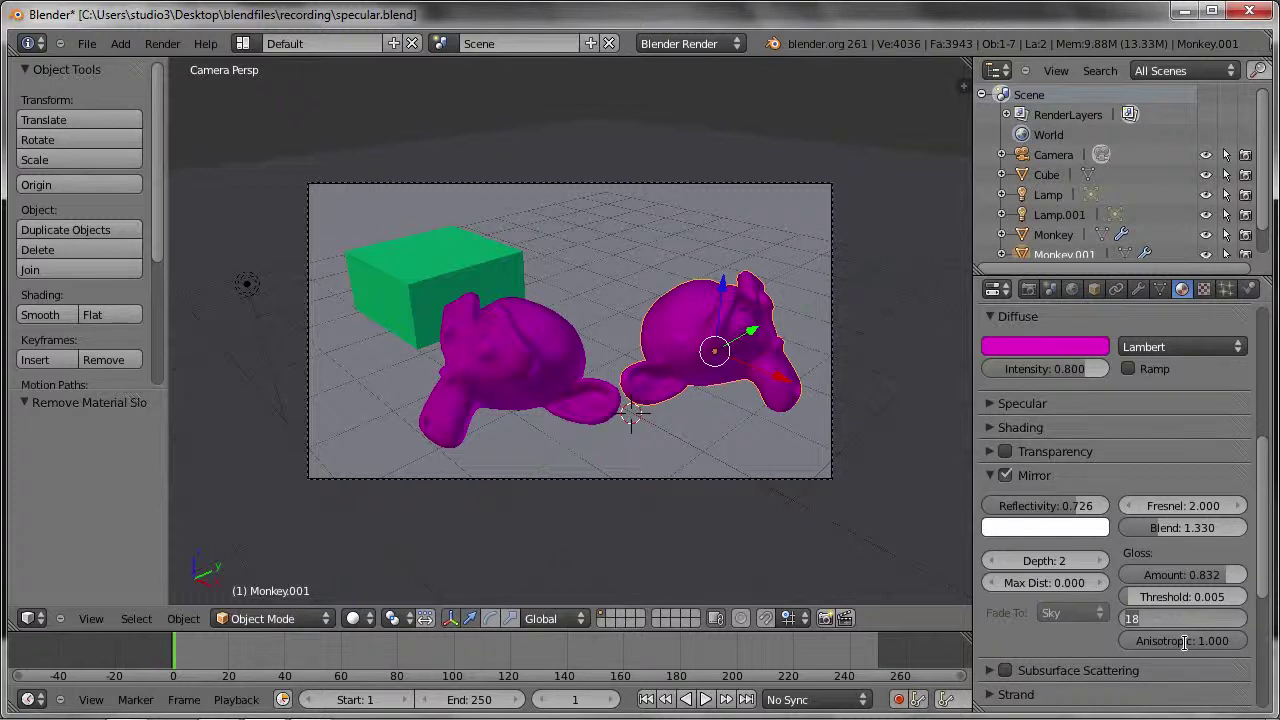
{"action": "key", "text": "Escape"}
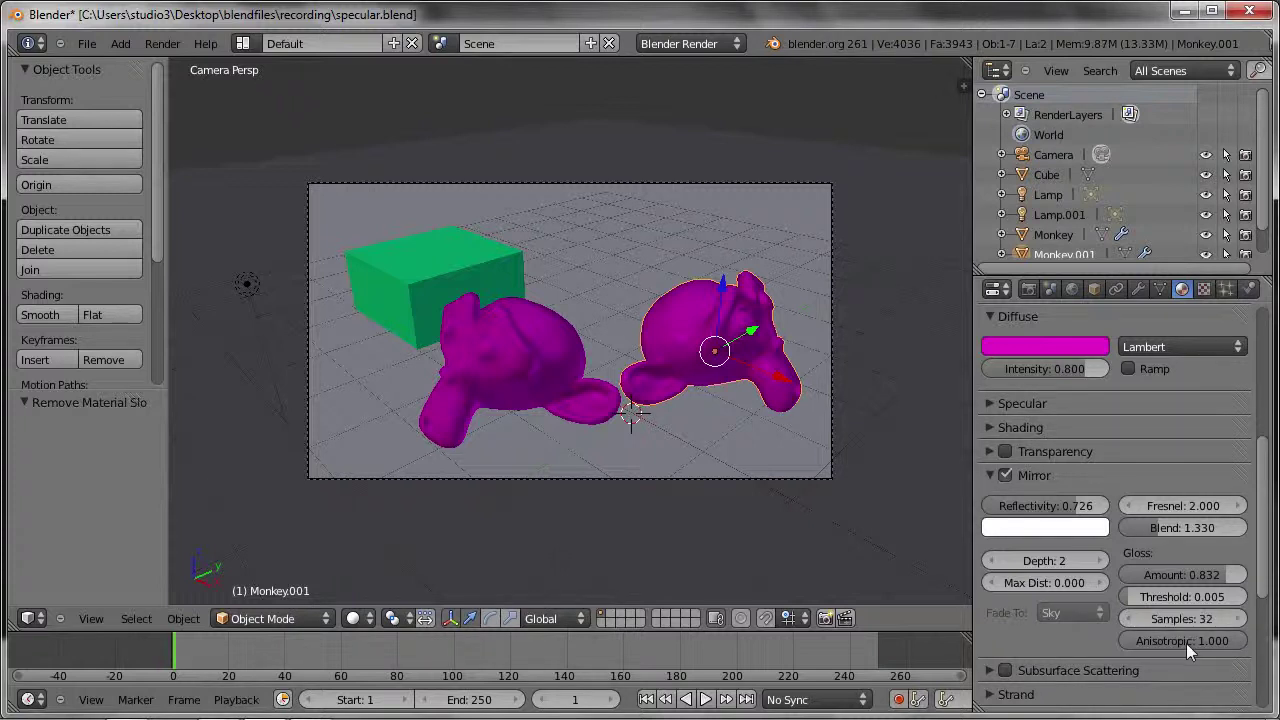
{"action": "key", "text": "F12"}
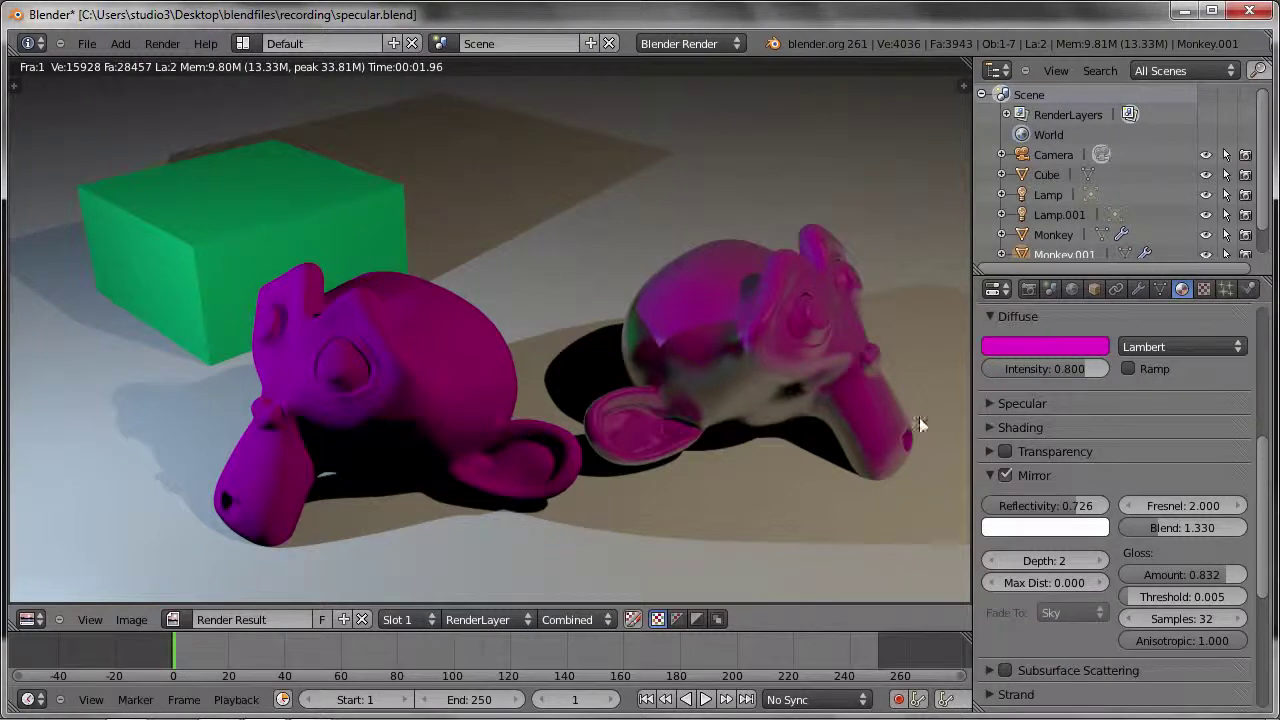
{"action": "left_click_drag", "start_coordinate": [1264, 545], "coordinate": [1262, 460]}
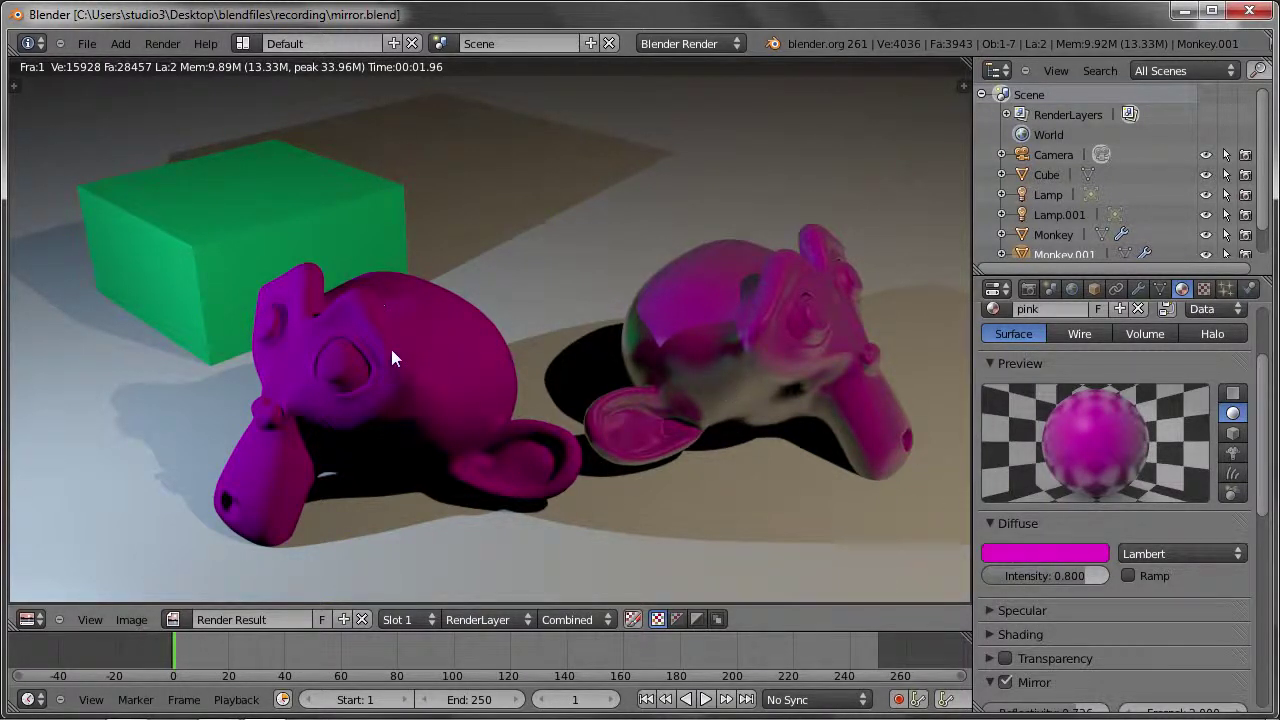
Select the left monkey, enable Raytrace transparency on its pinkmatt material, and render.
{"action": "key", "text": "Escape"}
{"action": "right_click", "coordinate": [517, 352]}
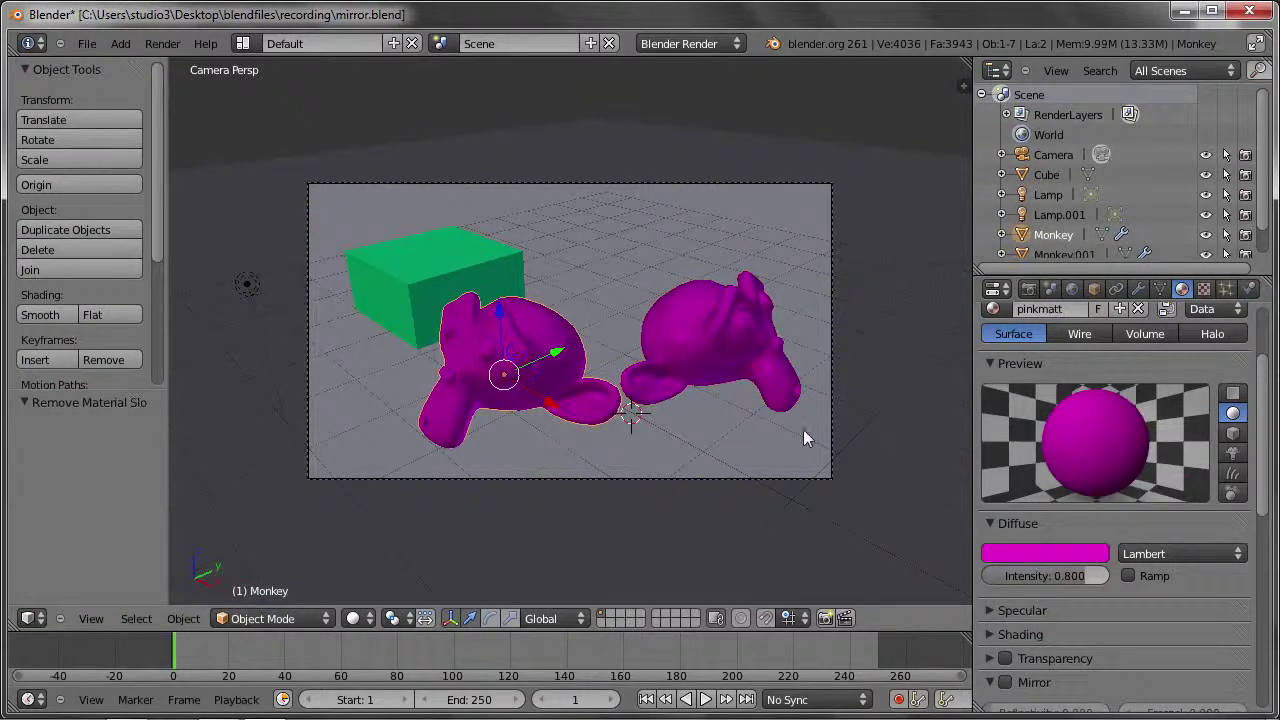
{"action": "left_click", "coordinate": [1040, 682]}
{"action": "scroll", "coordinate": [1040, 600], "scroll_direction": "down", "scroll_amount": 4}
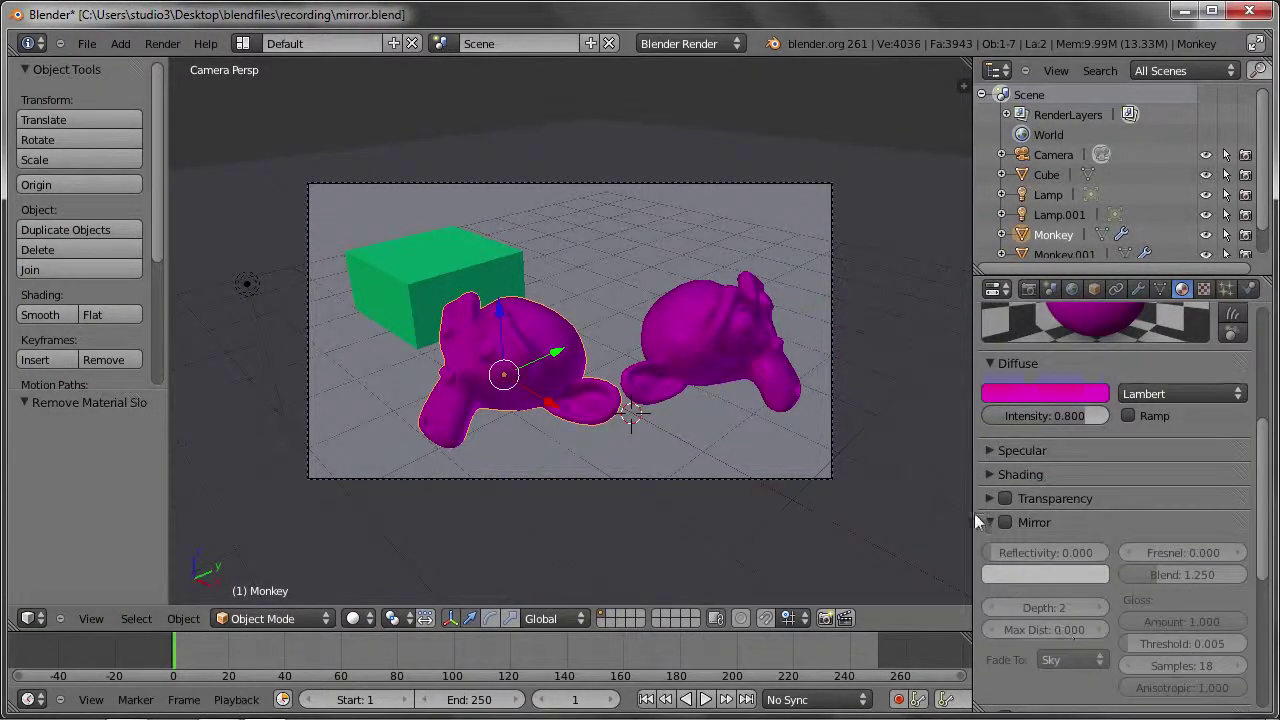
{"action": "left_click", "coordinate": [989, 498]}
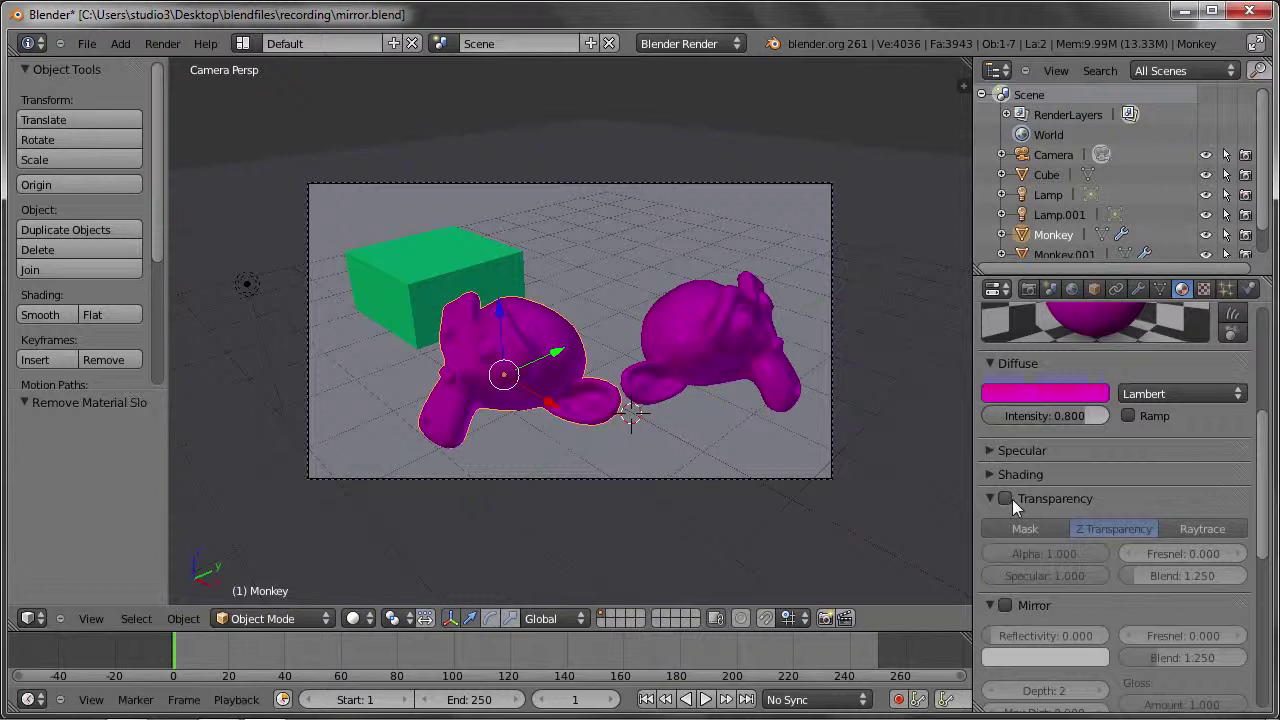
{"action": "left_click", "coordinate": [1007, 498]}
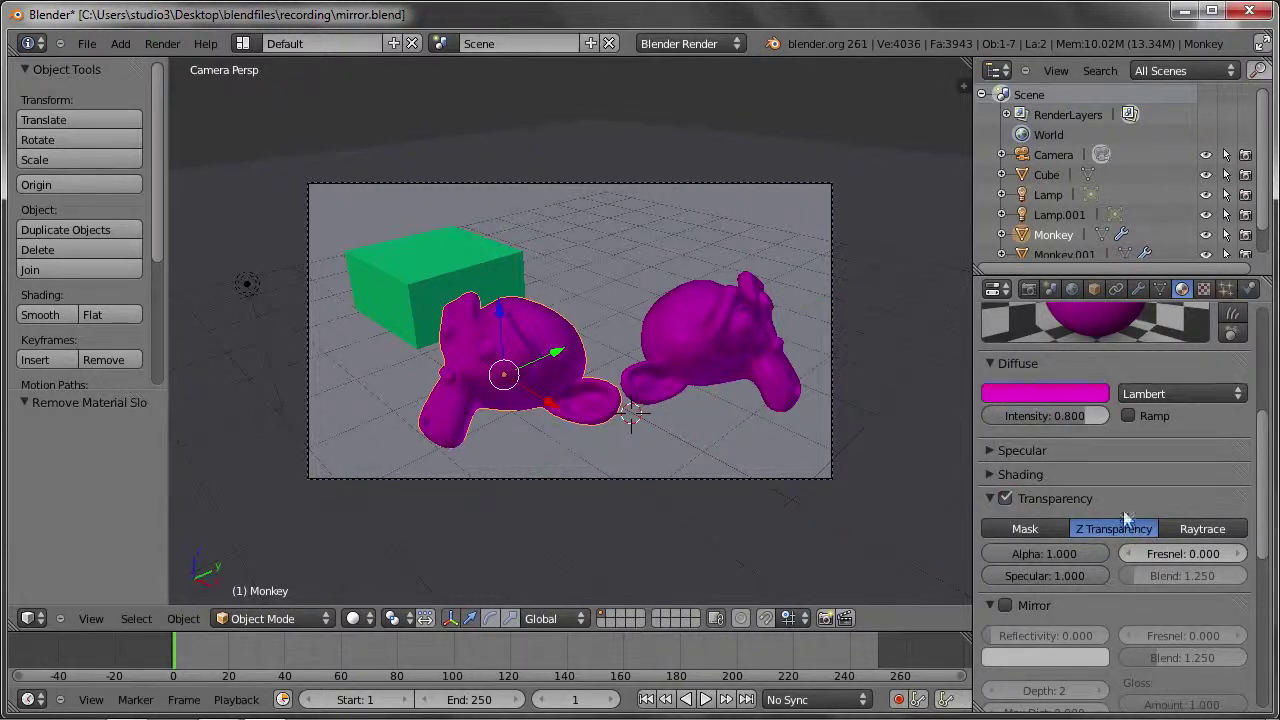
{"action": "left_click", "coordinate": [1198, 531]}
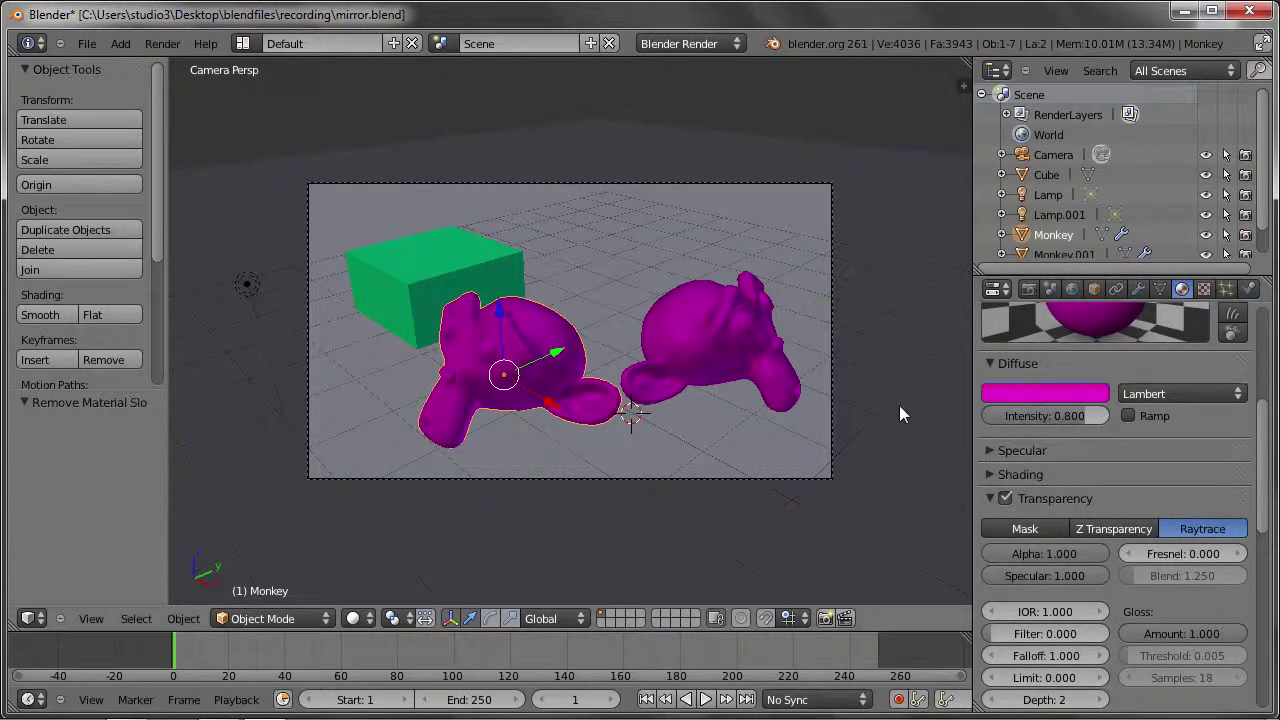
{"action": "key", "text": "F12"}
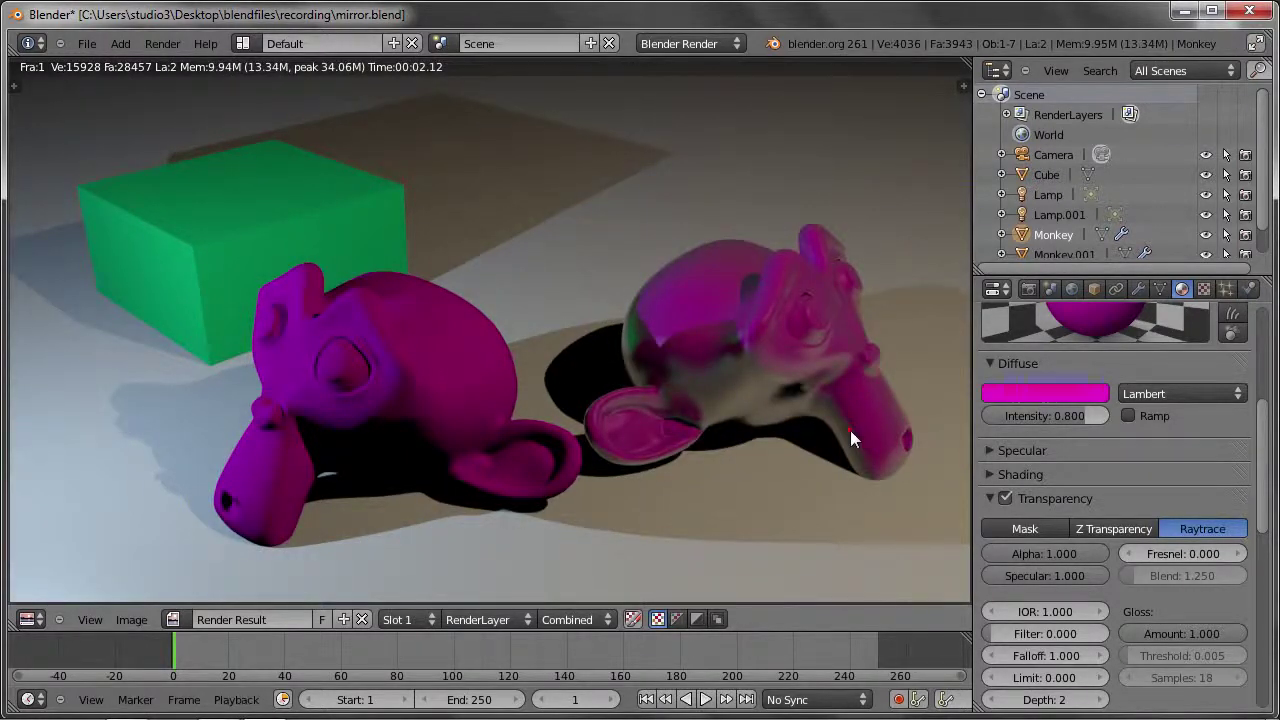
Close the render and lower the left monkey's transparency Alpha to 0.468.
{"action": "key", "text": "Escape"}
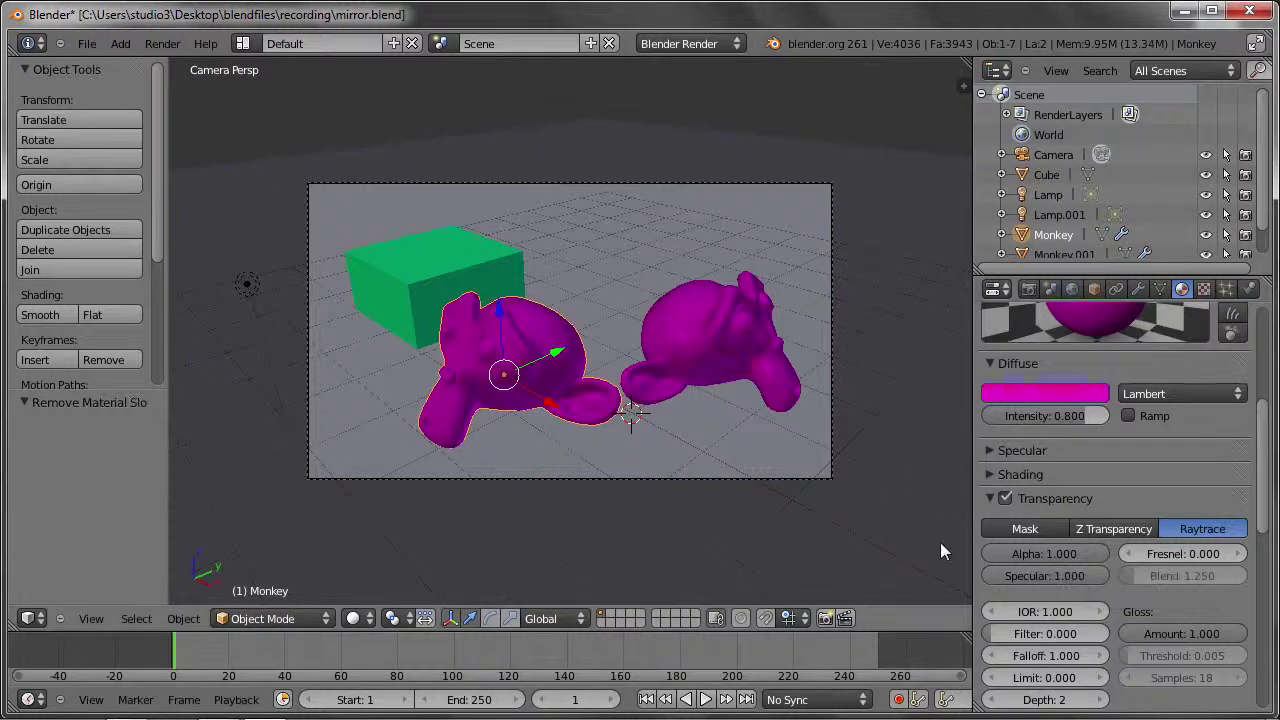
{"action": "mouse_move", "coordinate": [1044, 554]}
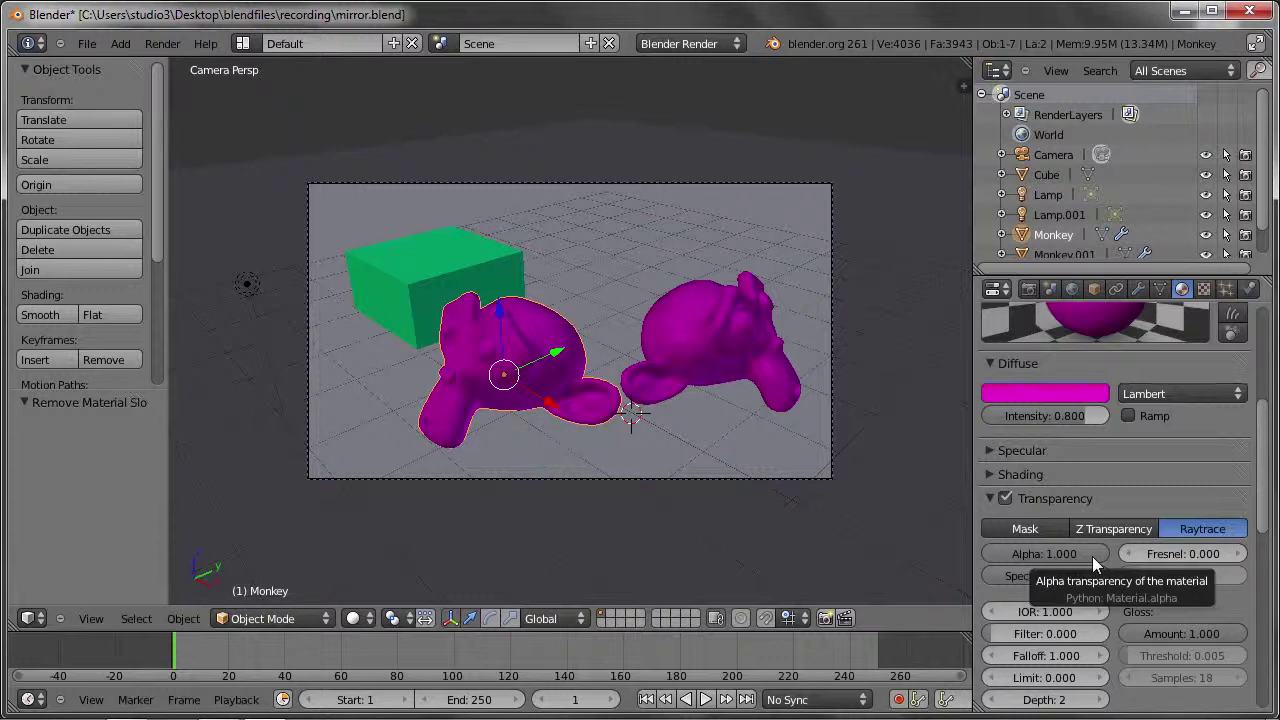
{"action": "left_click_drag", "start_coordinate": [1092, 556], "coordinate": [1025, 556]}
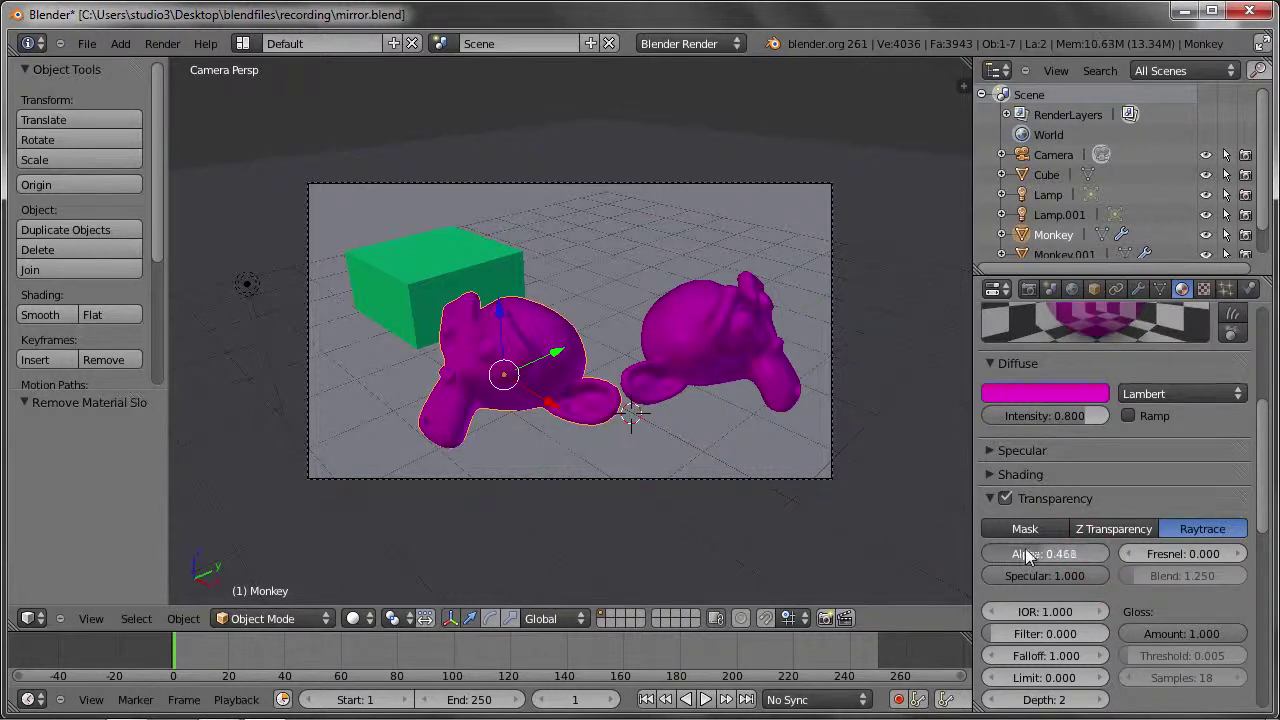
Render the half-transparent monkey, then drop Alpha via 0.226 to 0.000 and re-render.
{"action": "scroll", "coordinate": [1100, 400], "scroll_direction": "up", "scroll_amount": 1}
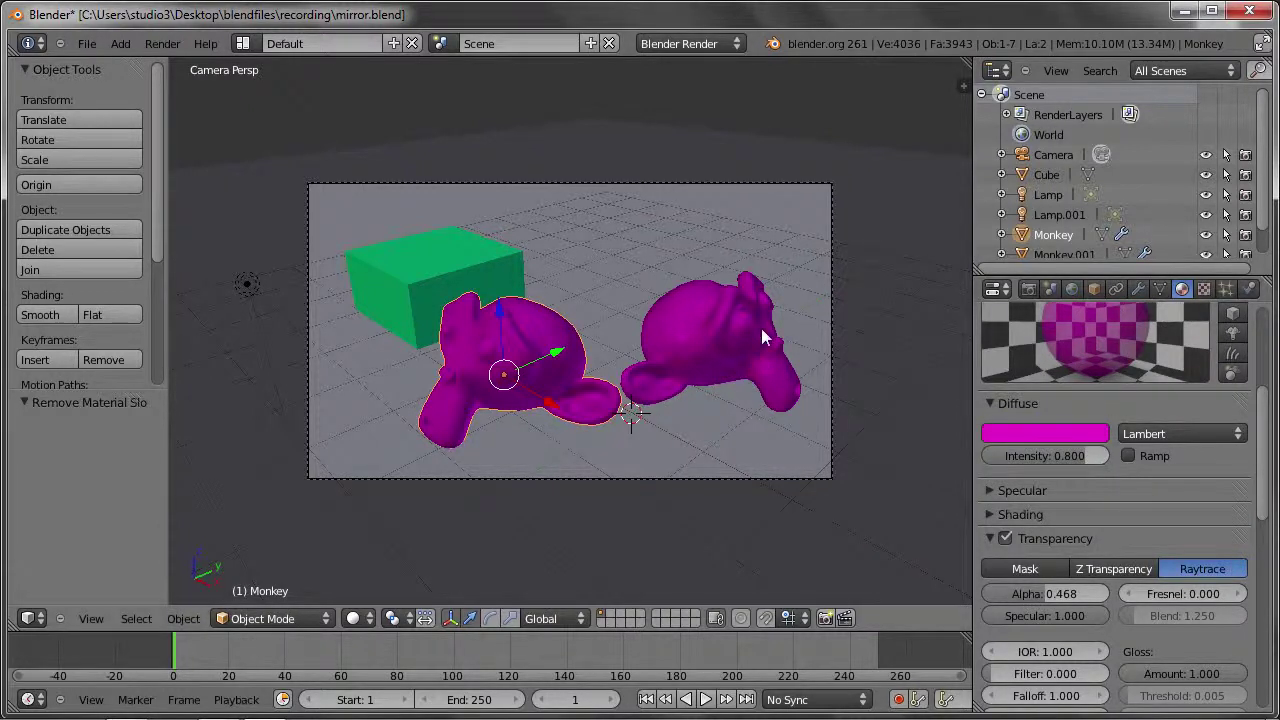
{"action": "key", "text": "F12"}
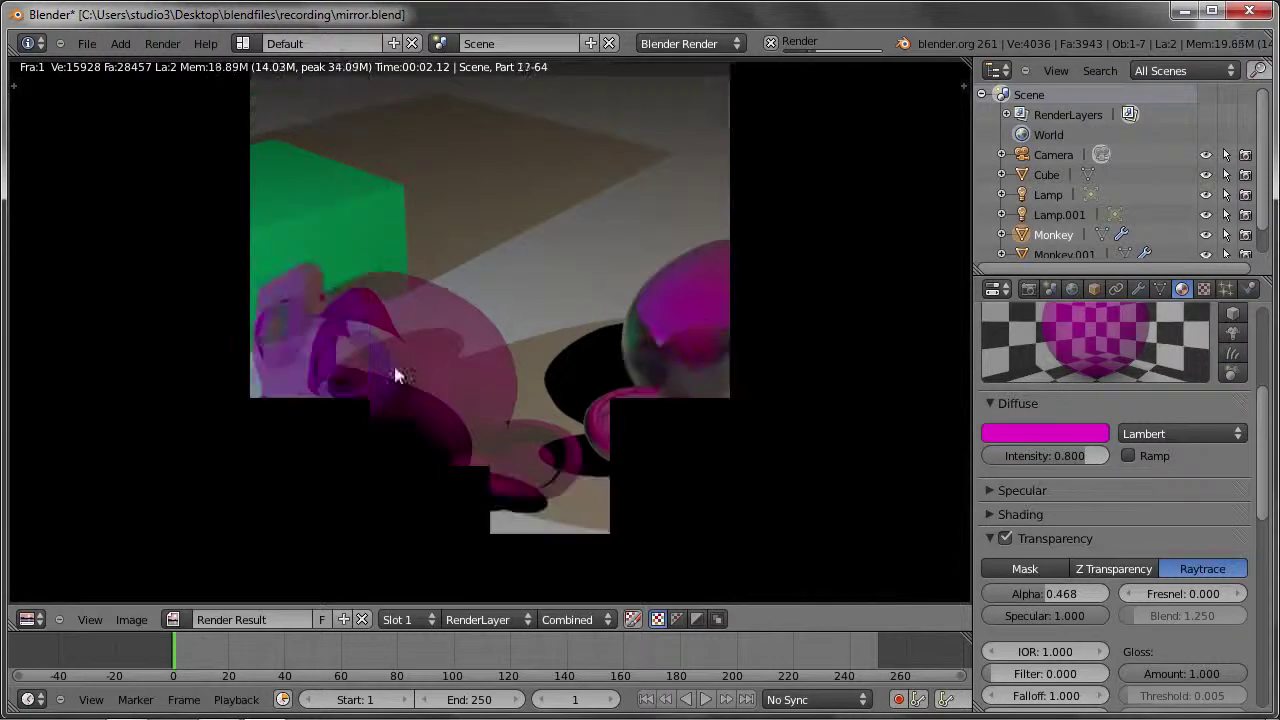
{"action": "left_click_drag", "start_coordinate": [1040, 593], "coordinate": [752, 540]}
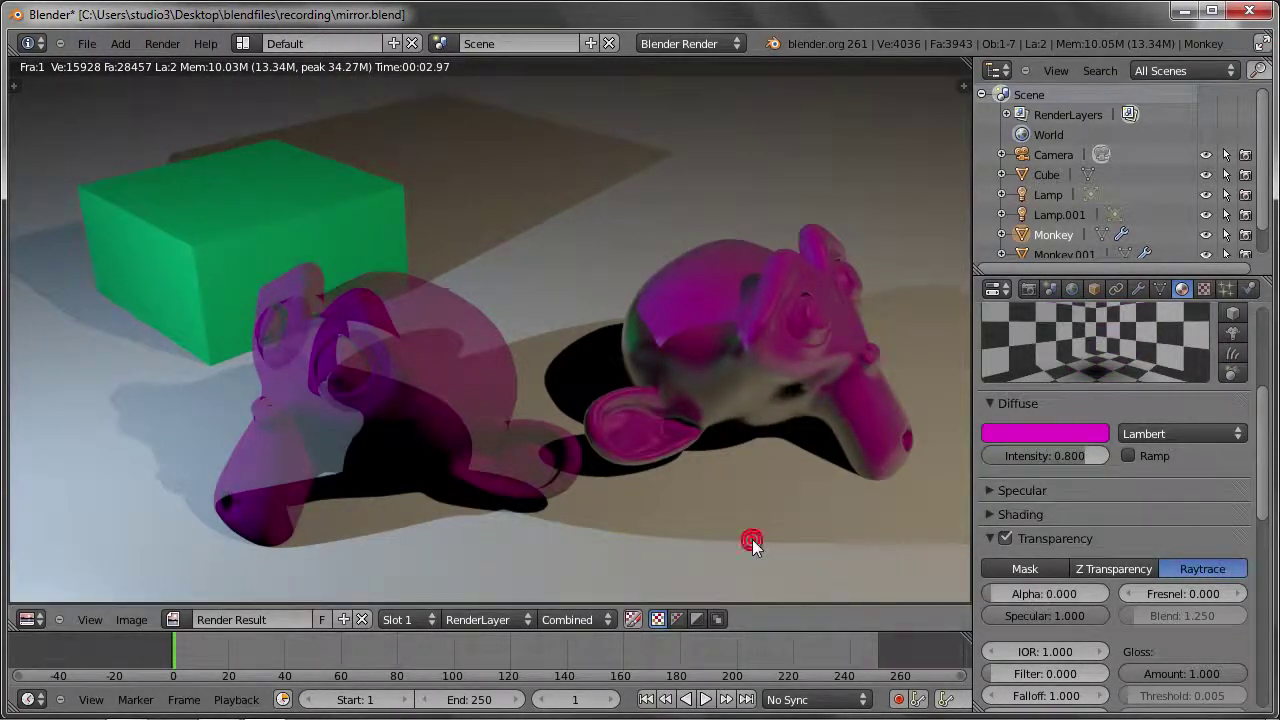
{"action": "key", "text": "Escape"}
{"action": "key", "text": "F12"}
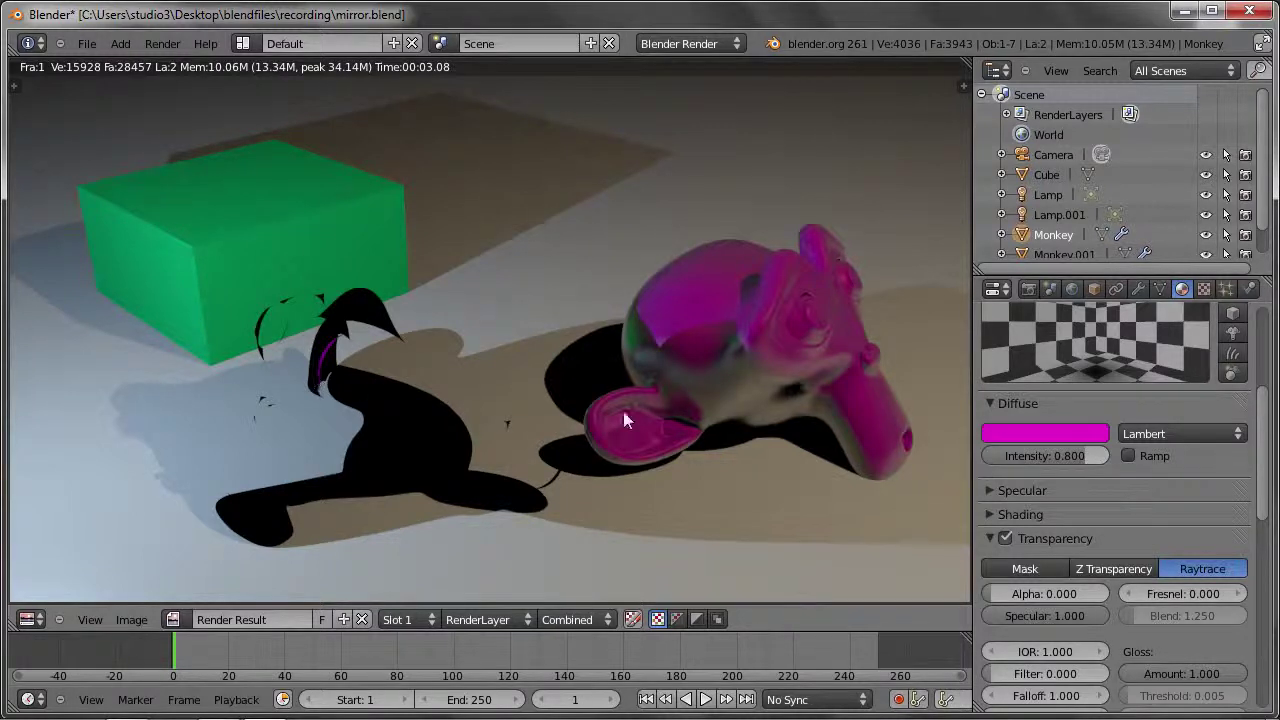
Set the pinkmatt material's Transparency IOR to 1.5 in the re-expanded Transparency panel.
{"action": "left_click", "coordinate": [1062, 538]}
{"action": "left_click", "coordinate": [1050, 542]}
{"action": "left_click", "coordinate": [1050, 652]}
{"action": "type", "text": "1.5"}
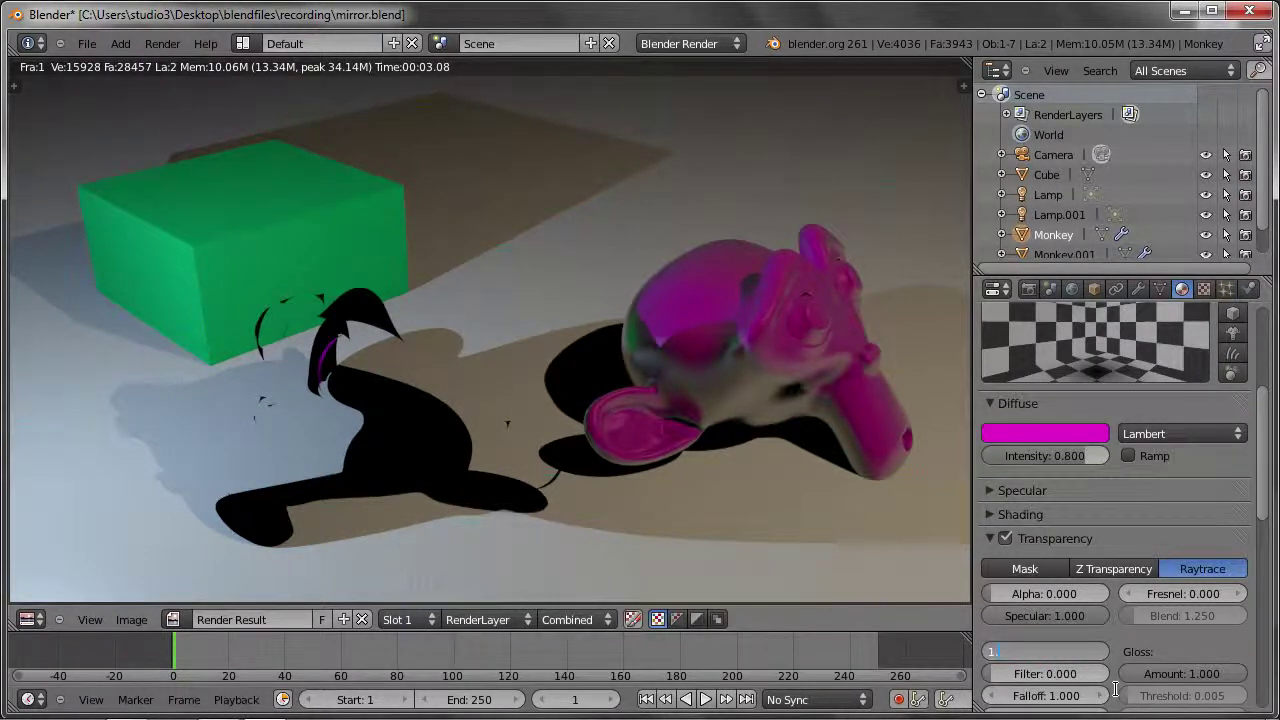
{"action": "key", "text": "Return"}
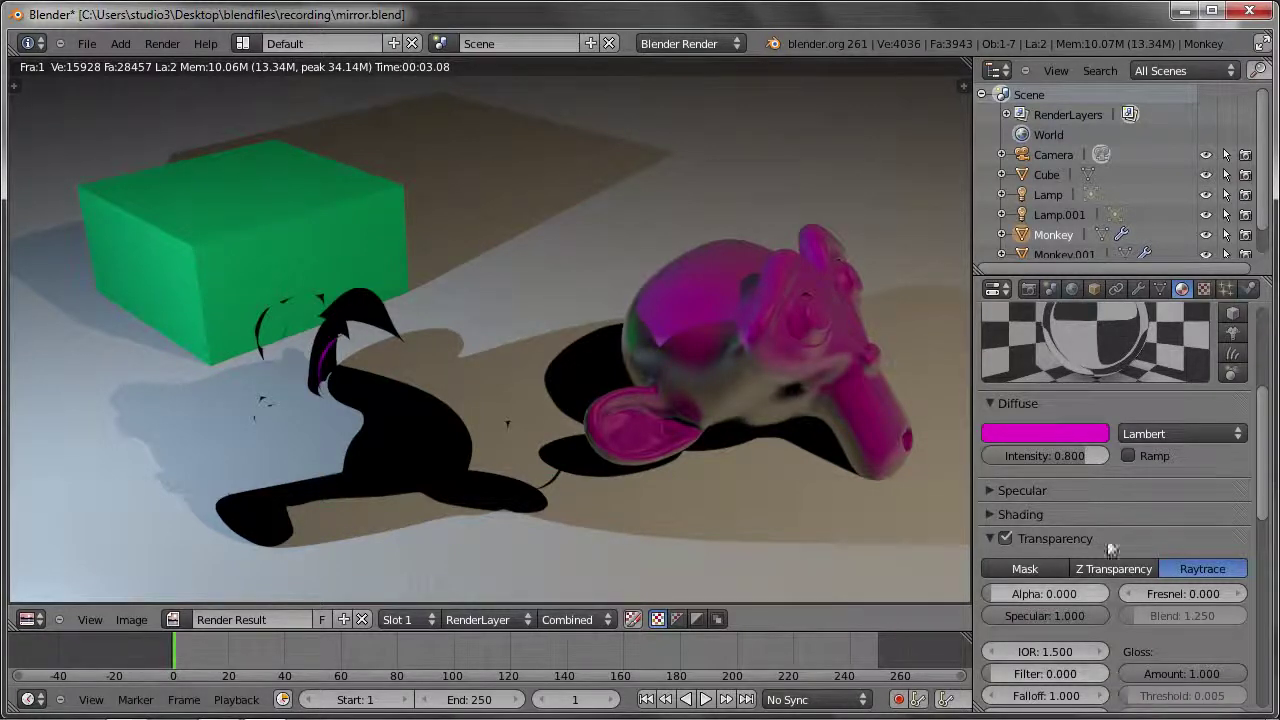
{"action": "scroll", "coordinate": [1150, 400], "scroll_direction": "up", "scroll_amount": 2}
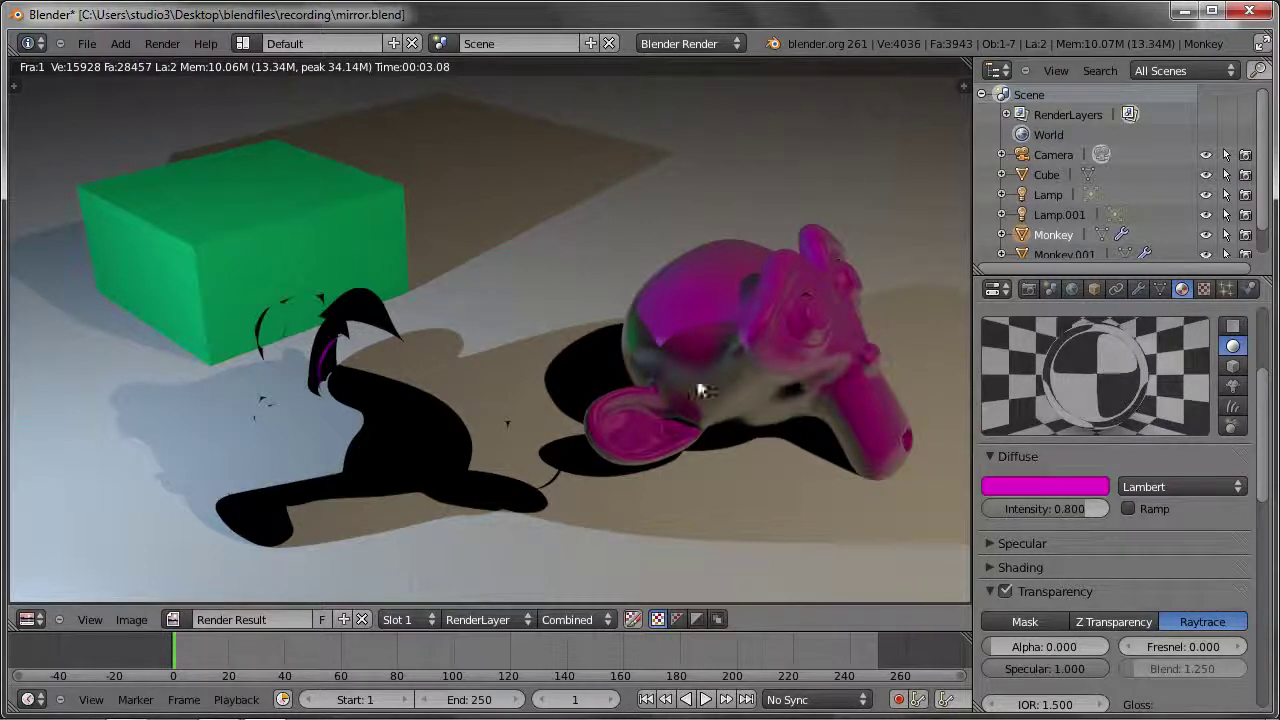
Leave the render and shift the left monkey slightly left along X.
{"action": "key", "text": "Escape"}
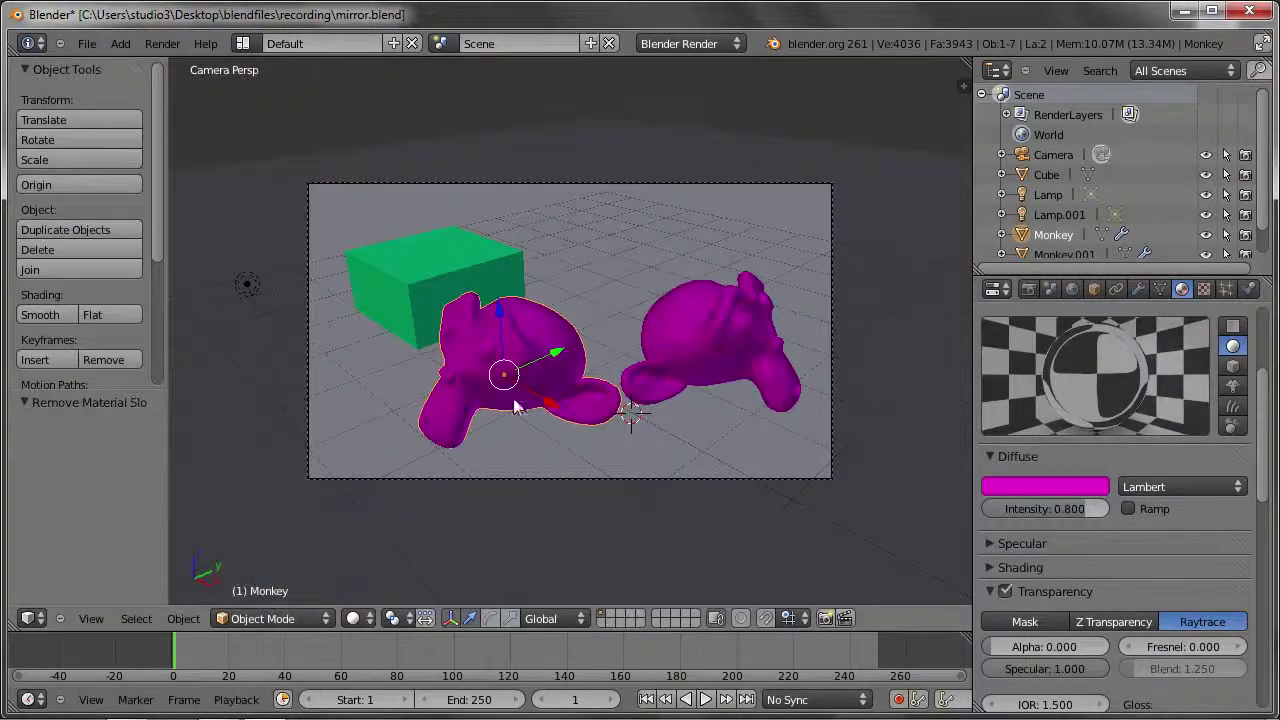
{"action": "key", "text": "g"}
{"action": "key", "text": "x"}
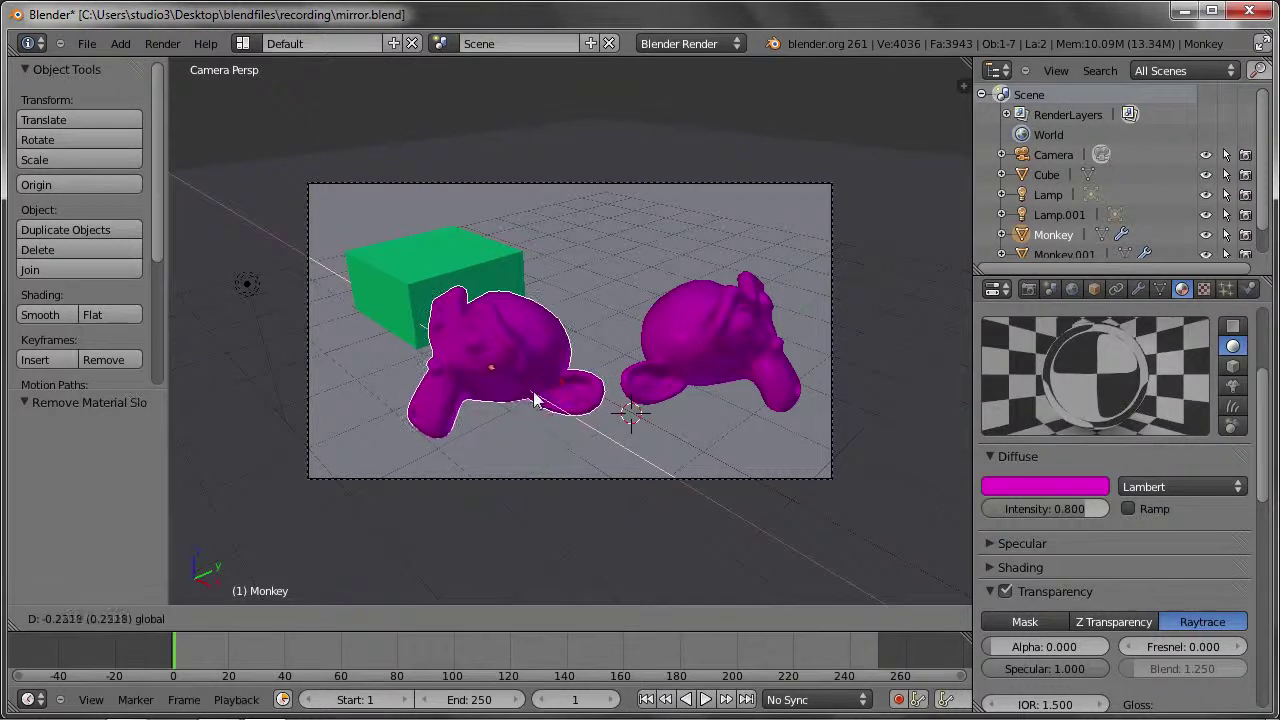
{"action": "left_click", "coordinate": [538, 400]}
Move the green box further back along Y and sideways so it sits directly behind the monkey.
{"action": "right_click", "coordinate": [487, 252]}
{"action": "key", "text": "g"}
{"action": "key", "text": "y"}
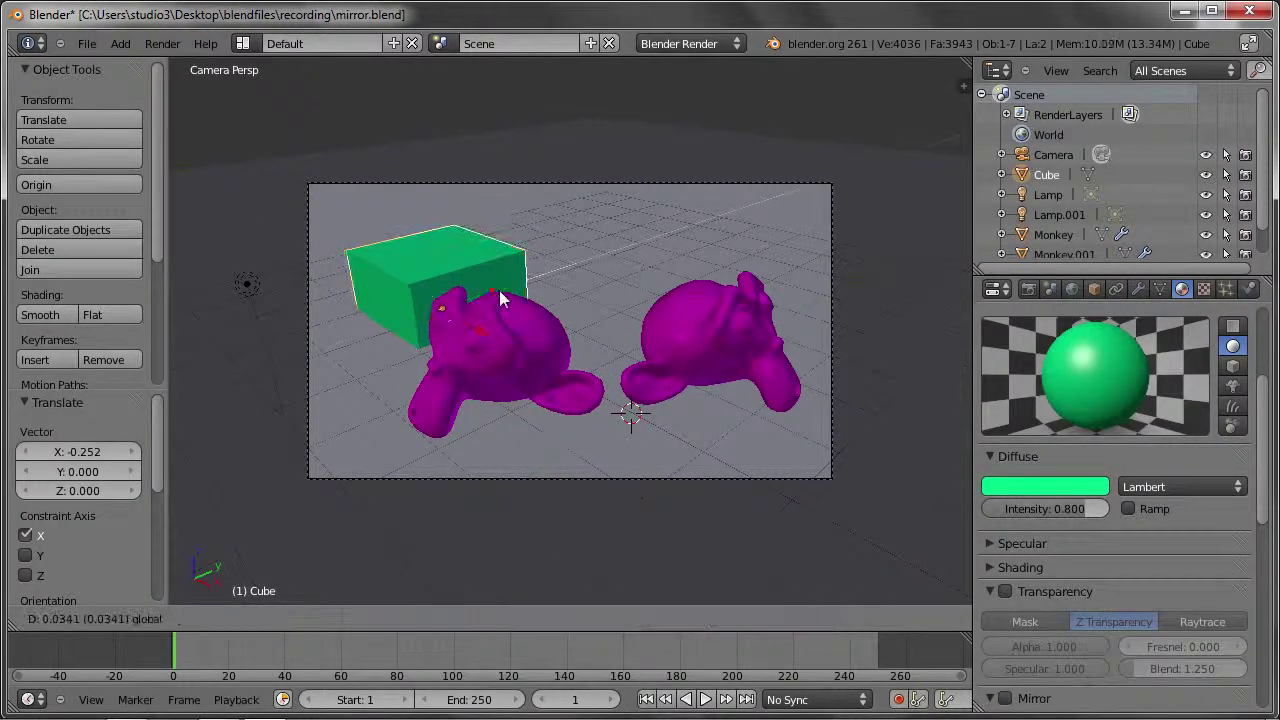
{"action": "left_click", "coordinate": [490, 252]}
{"action": "key", "text": "g"}
{"action": "key", "text": "x"}
{"action": "left_click", "coordinate": [555, 284]}
{"action": "key", "text": "g"}
{"action": "key", "text": "x"}
{"action": "left_click", "coordinate": [551, 276]}
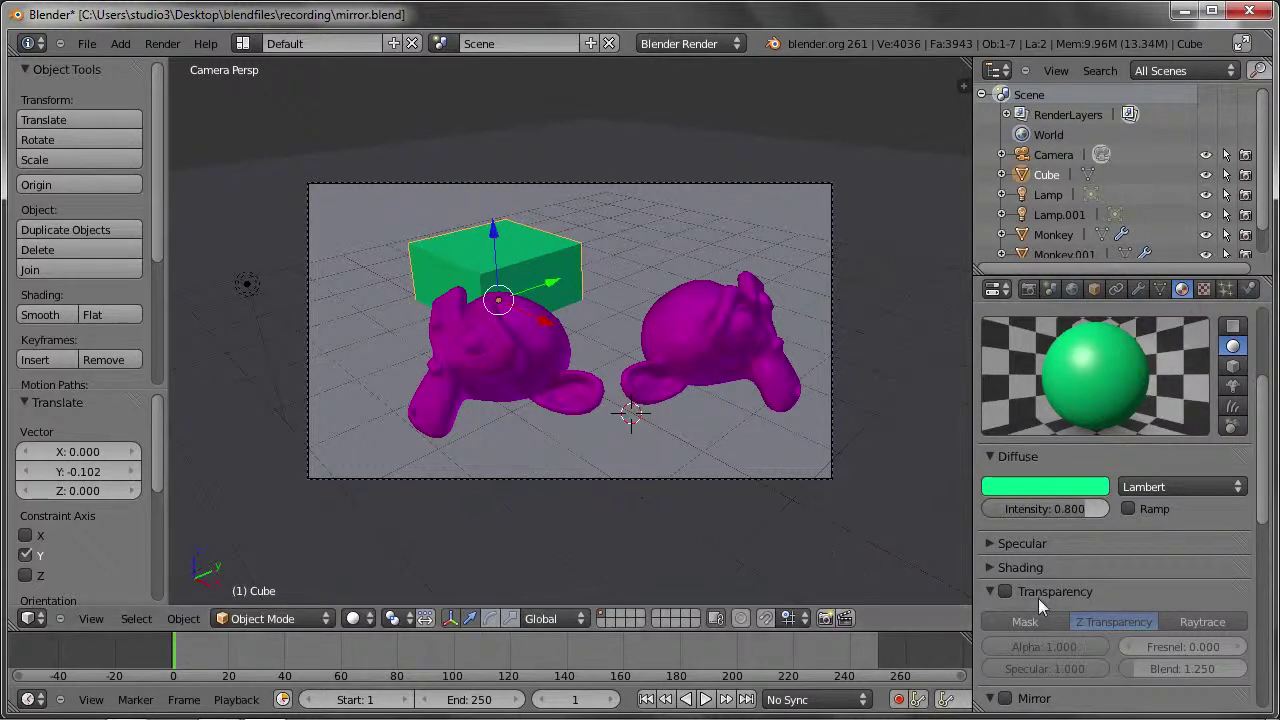
Reselect the left monkey and scroll its properties.
{"action": "right_click", "coordinate": [454, 366]}
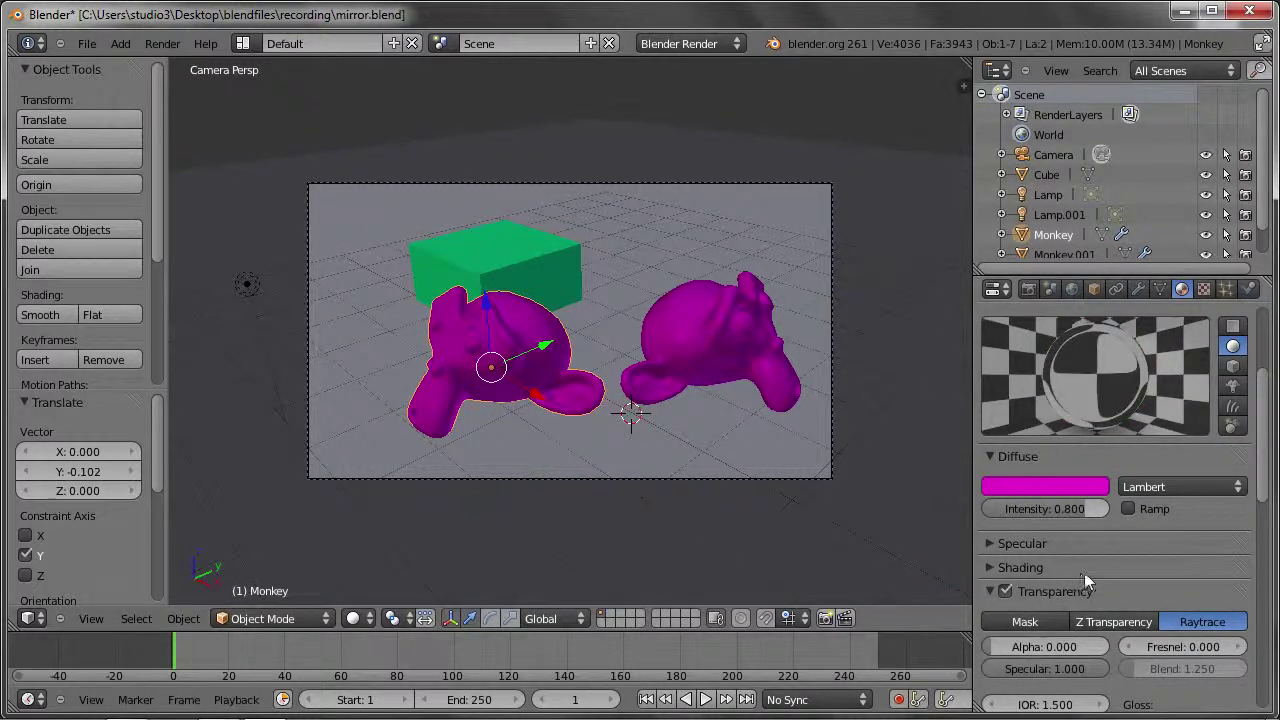
{"action": "scroll", "coordinate": [1075, 600], "scroll_direction": "down", "scroll_amount": 1}
{"action": "scroll", "coordinate": [1045, 605], "scroll_direction": "down", "scroll_amount": 2}
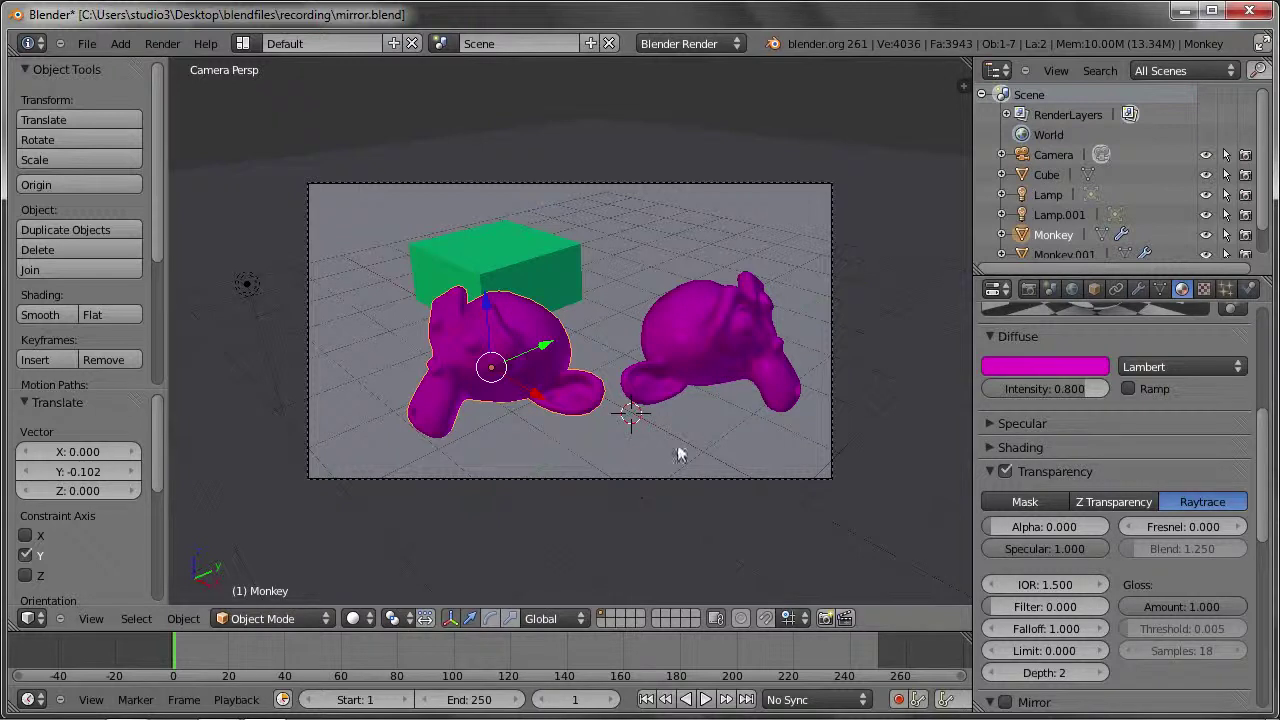
Render the rearranged scene, then render the glass monkey with IOR 1.0.
{"action": "key", "text": "F12"}
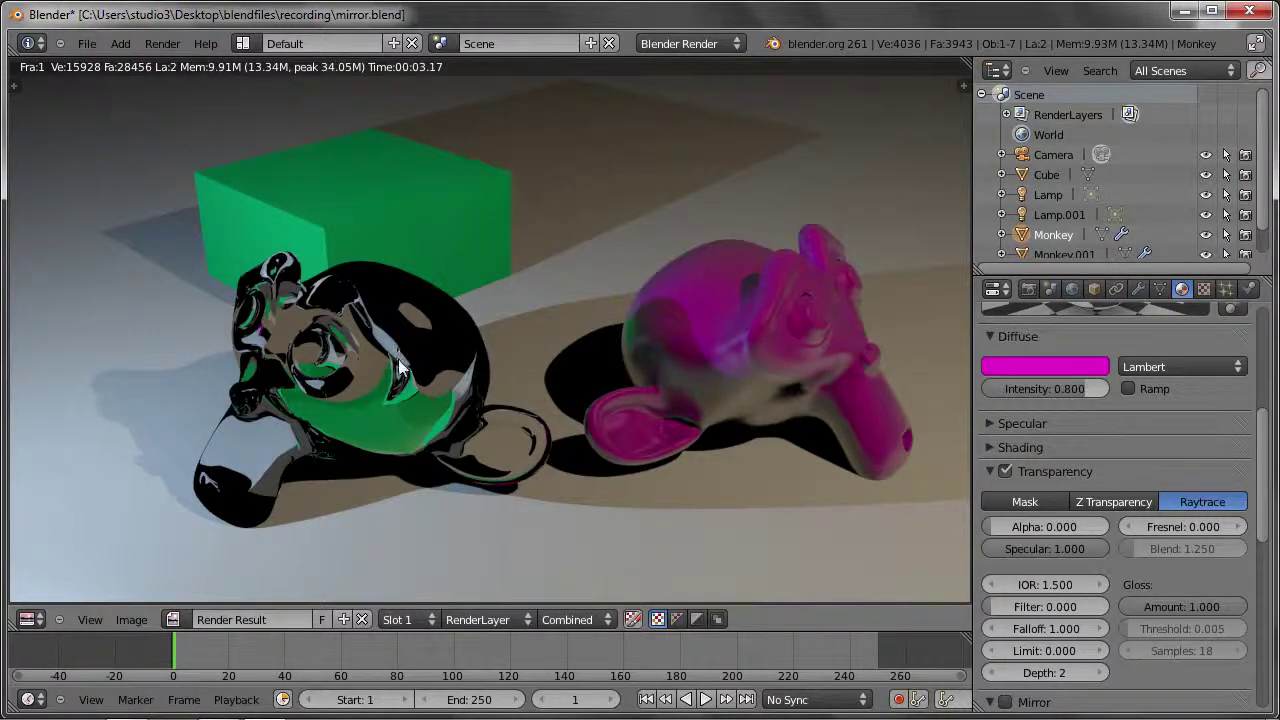
{"action": "left_click", "coordinate": [1058, 583]}
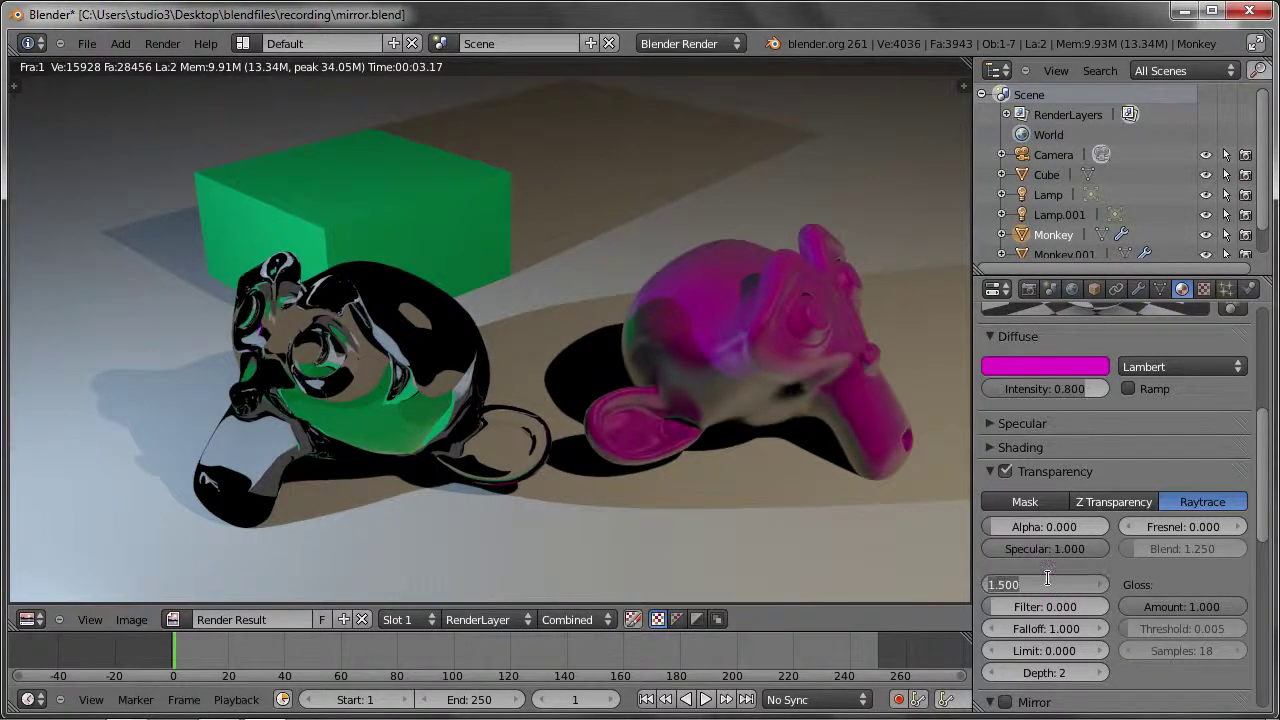
{"action": "type", "text": "1"}
{"action": "key", "text": "Escape"}
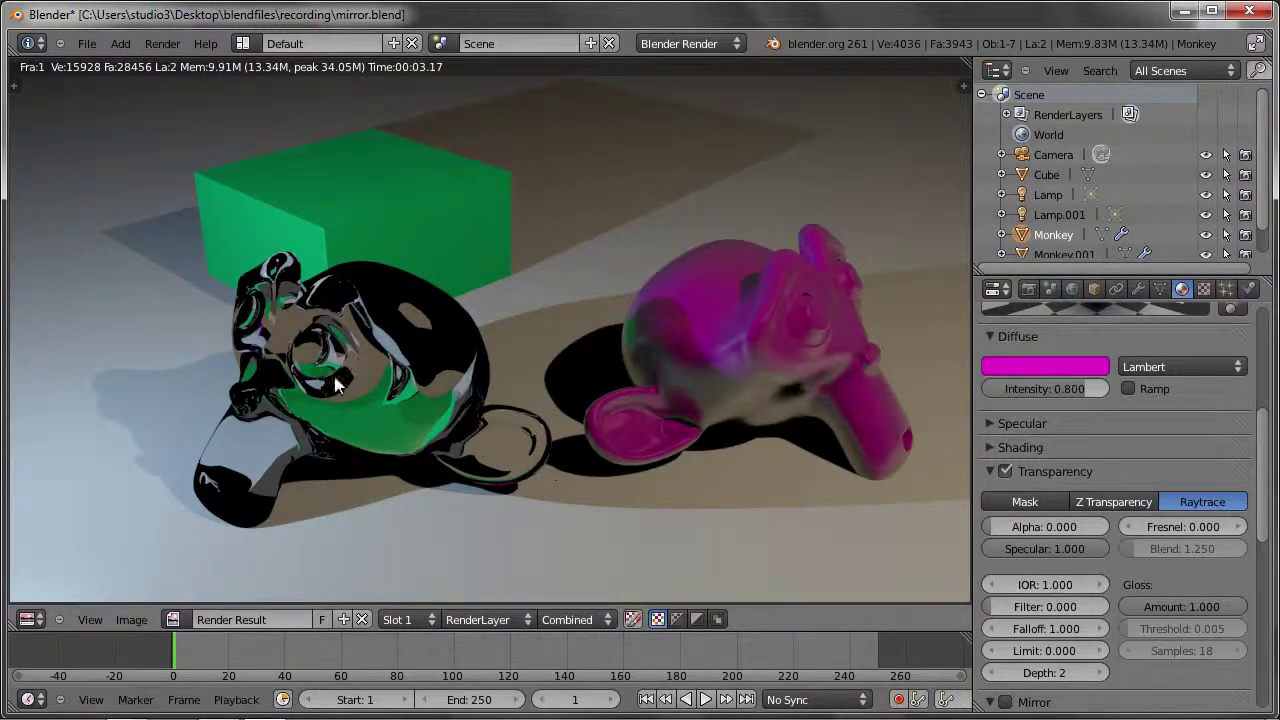
{"action": "key", "text": "F12"}
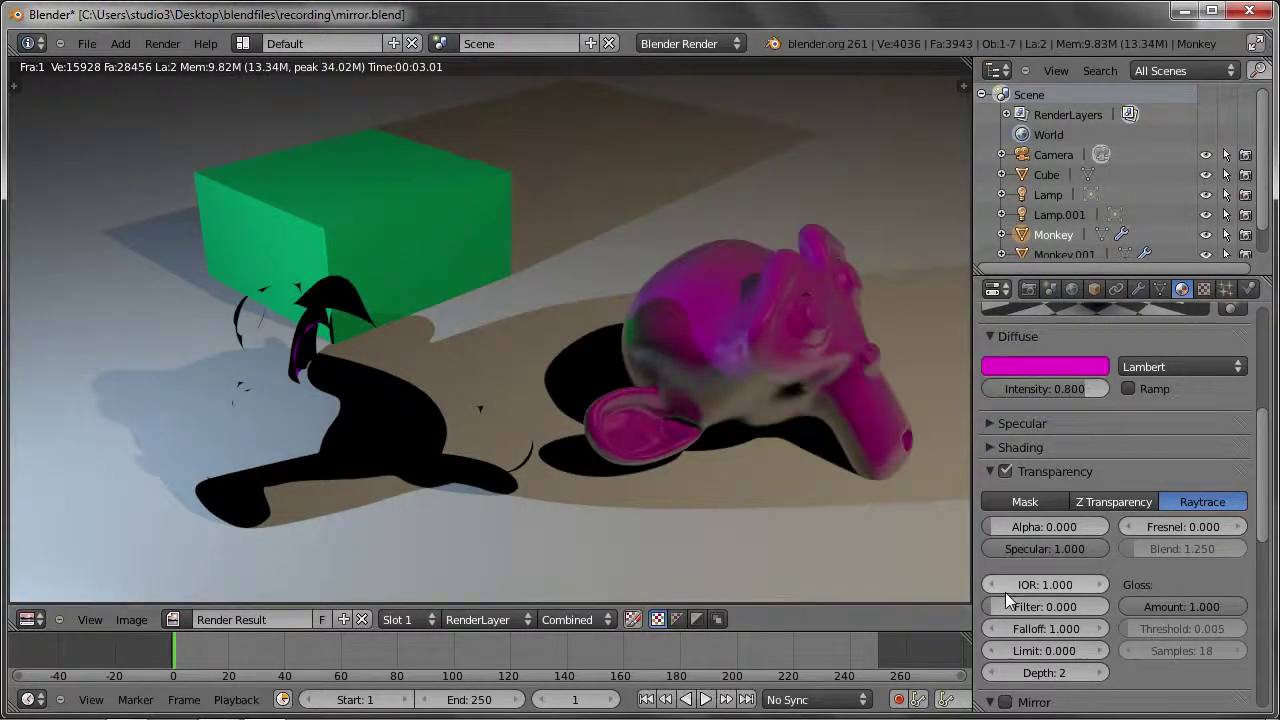
Set the glass monkey's IOR to 1.3 and re-render.
{"action": "left_click", "coordinate": [1055, 583]}
{"action": "type", "text": "1.3"}
{"action": "key", "text": "Return"}
{"action": "key", "text": "F12"}
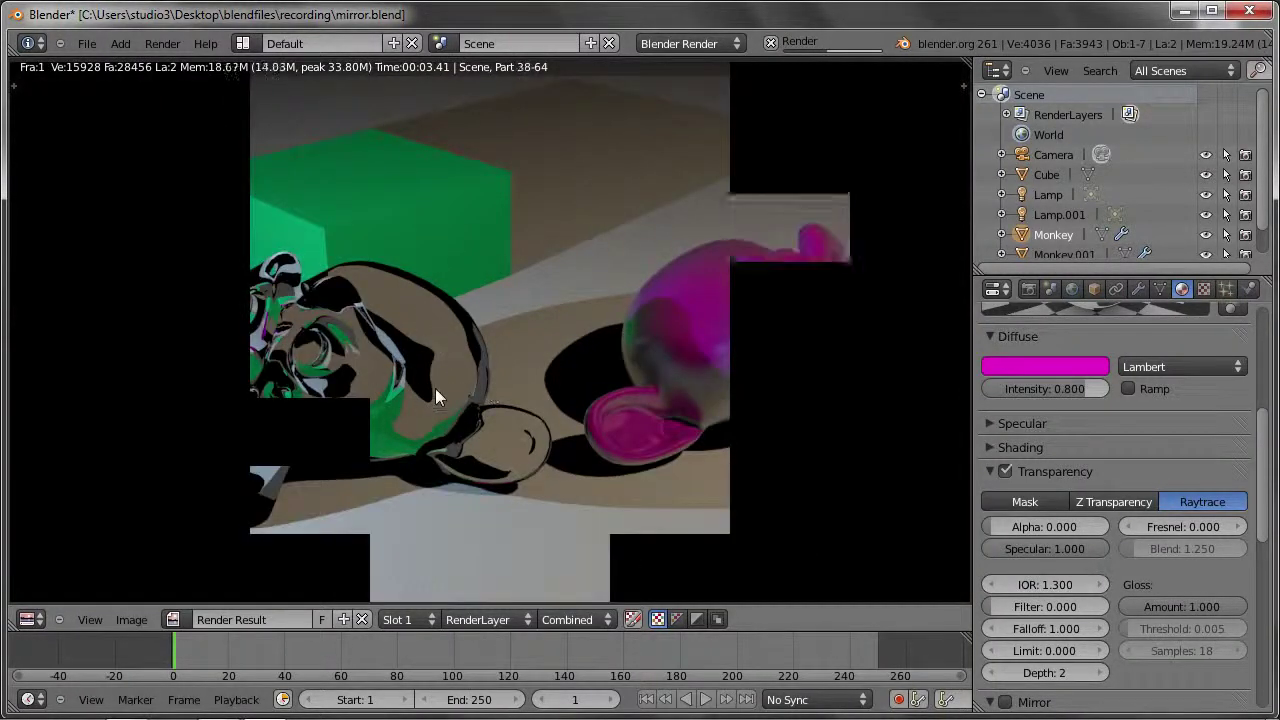
Set the IOR back to 1.5 and re-render.
{"action": "left_click", "coordinate": [1050, 590]}
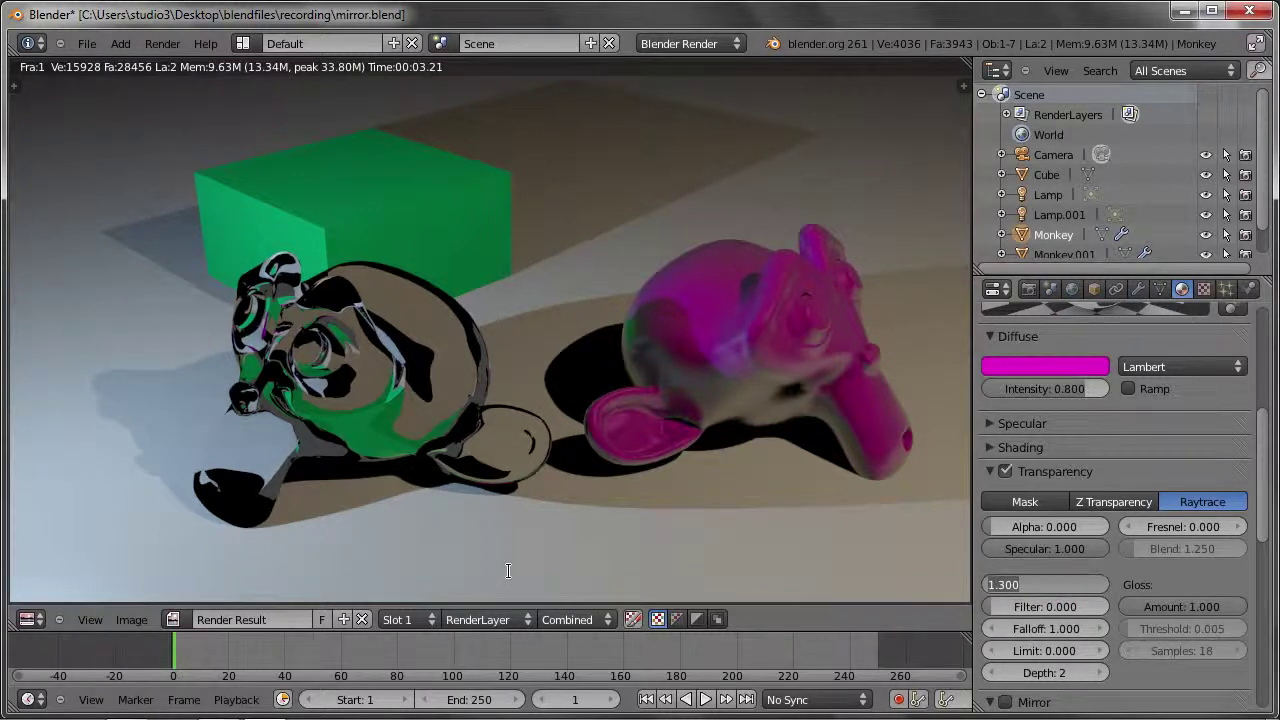
{"action": "type", "text": "1"}
{"action": "key", "text": "Return"}
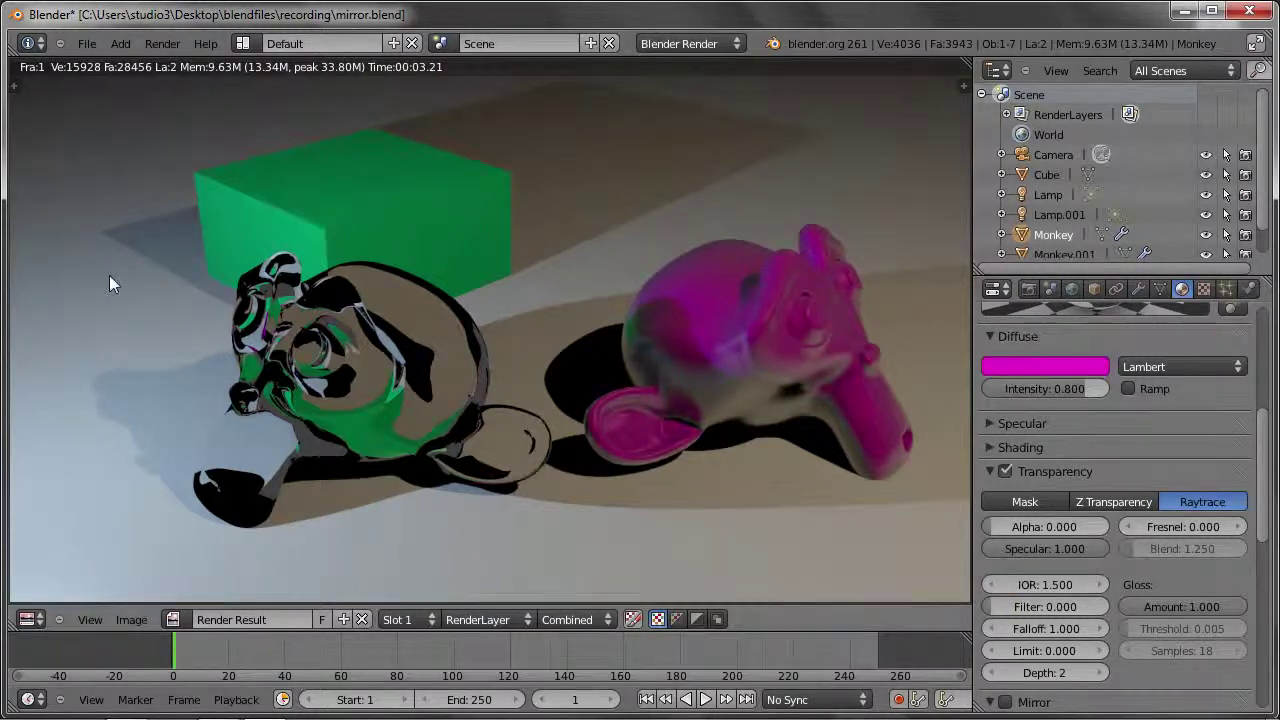
{"action": "key", "text": "F12"}
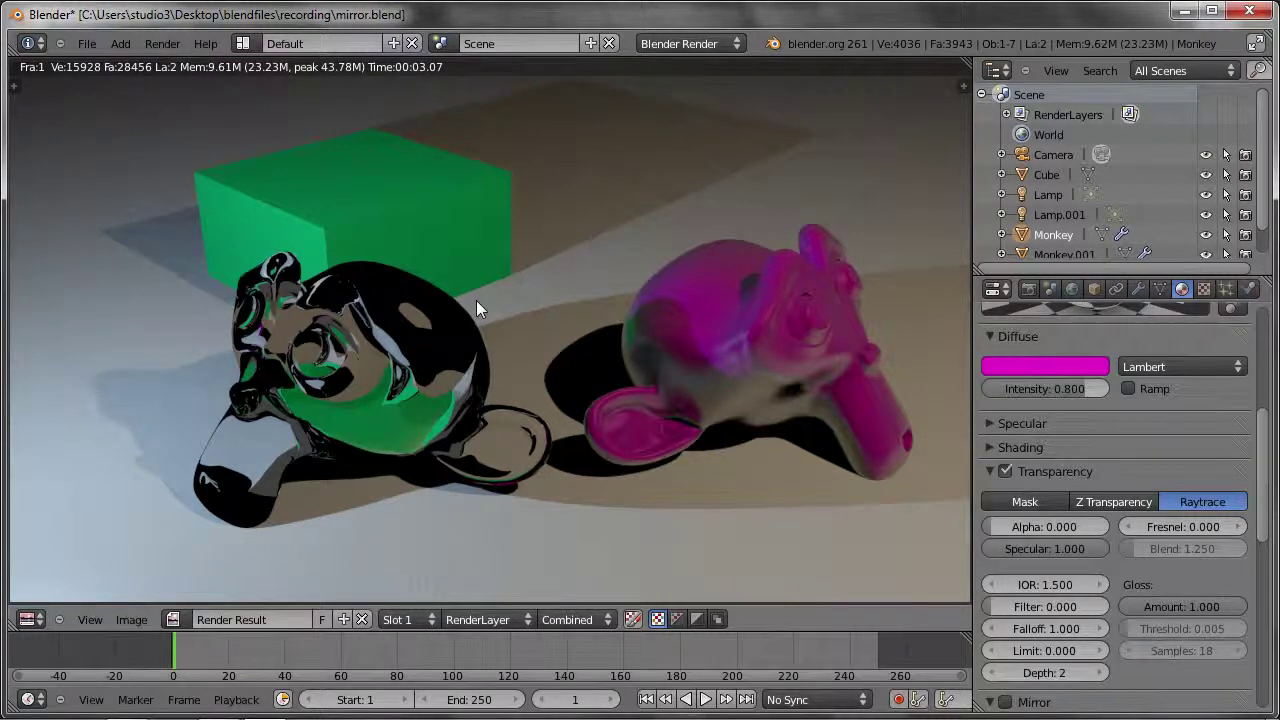
Render with transparency Depth 1, then raise Depth to 4 and re-render.
{"action": "left_click", "coordinate": [991, 675]}
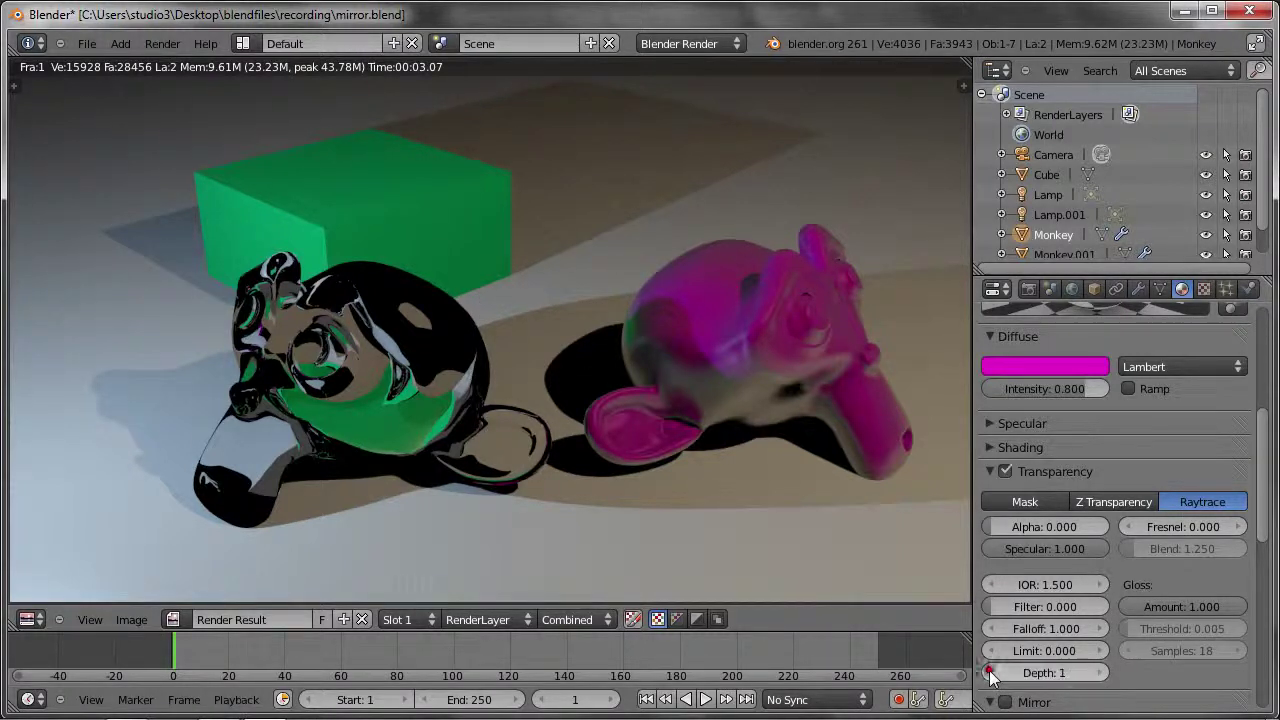
{"action": "key", "text": "F12"}
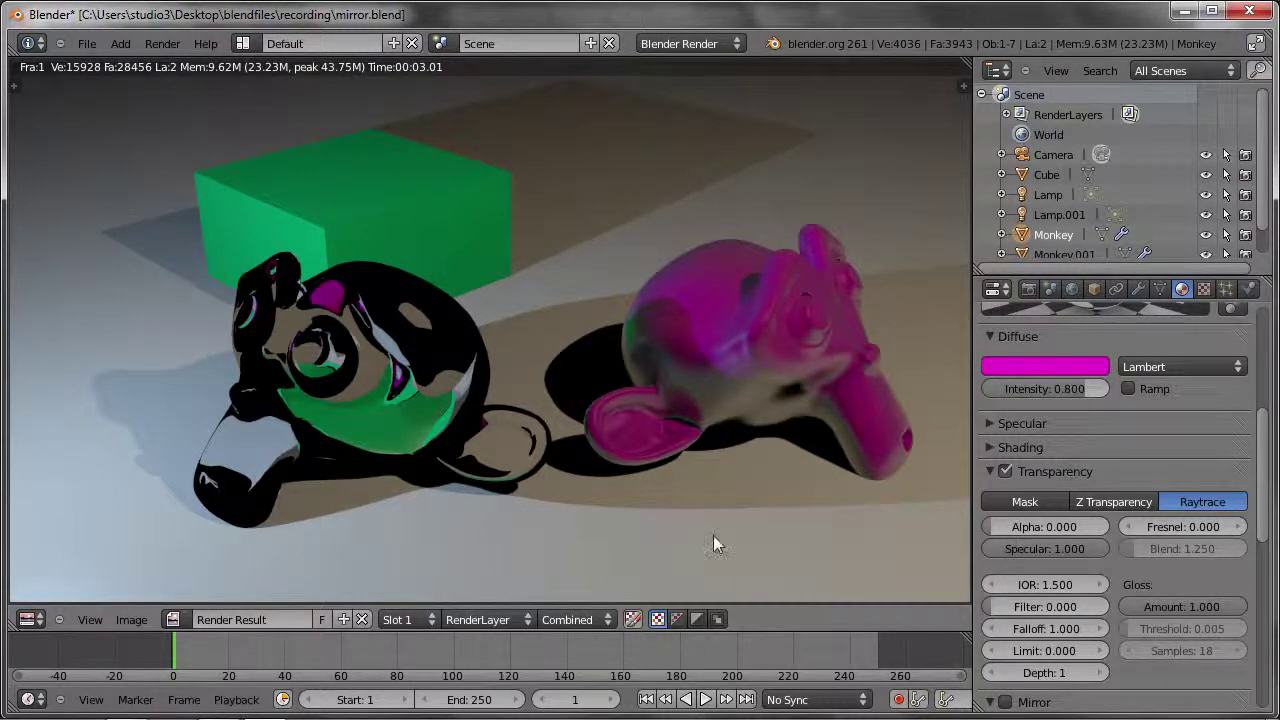
{"action": "left_click", "coordinate": [1104, 675]}
{"action": "left_click", "coordinate": [1104, 675]}
{"action": "left_click", "coordinate": [1104, 675]}
{"action": "key", "text": "F12"}
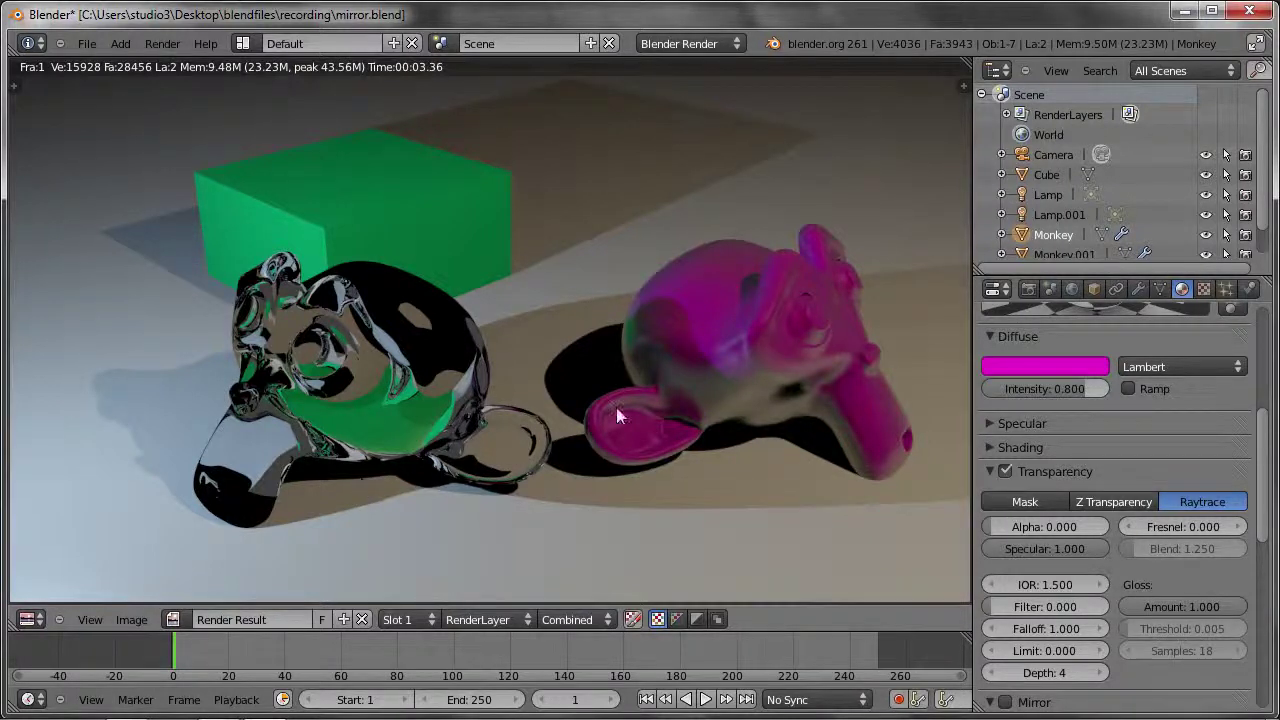
Enable World Environment Lighting with Energy 0.2 and render the scene.
{"action": "left_click", "coordinate": [1071, 289]}
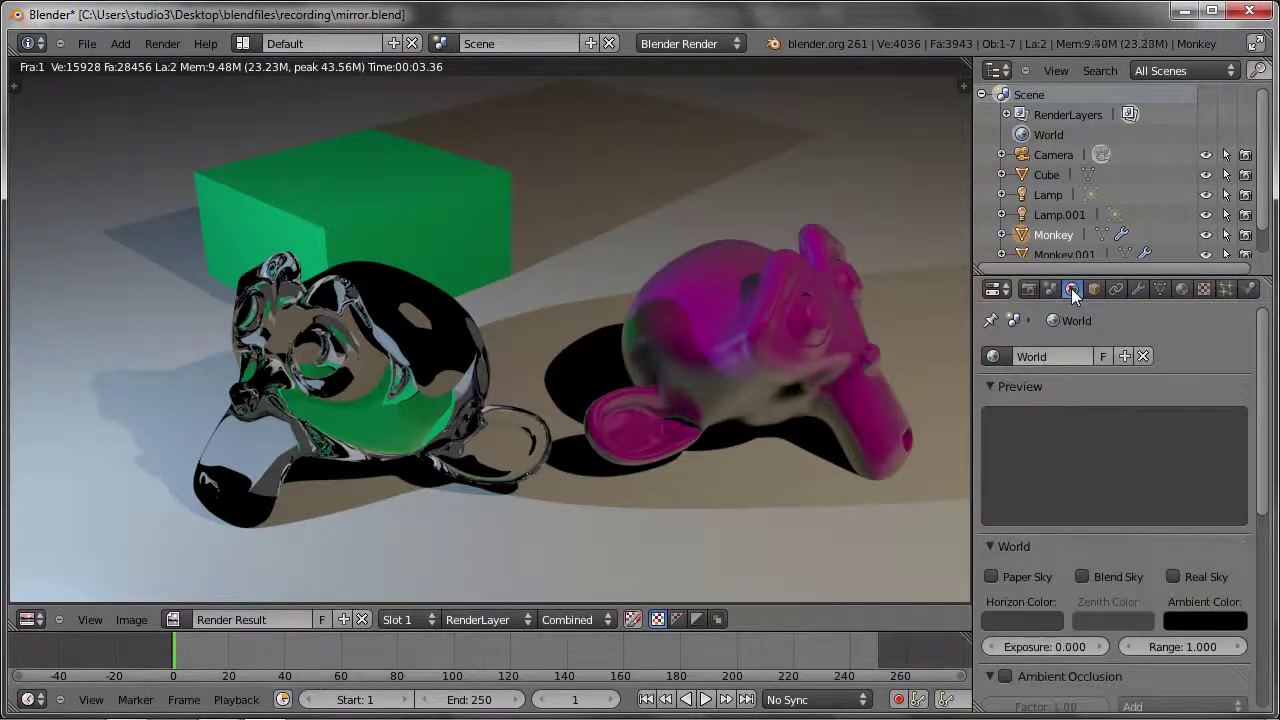
{"action": "scroll", "coordinate": [1019, 673], "scroll_direction": "down", "scroll_amount": 2}
{"action": "left_click", "coordinate": [1004, 656]}
{"action": "left_click", "coordinate": [1060, 688]}
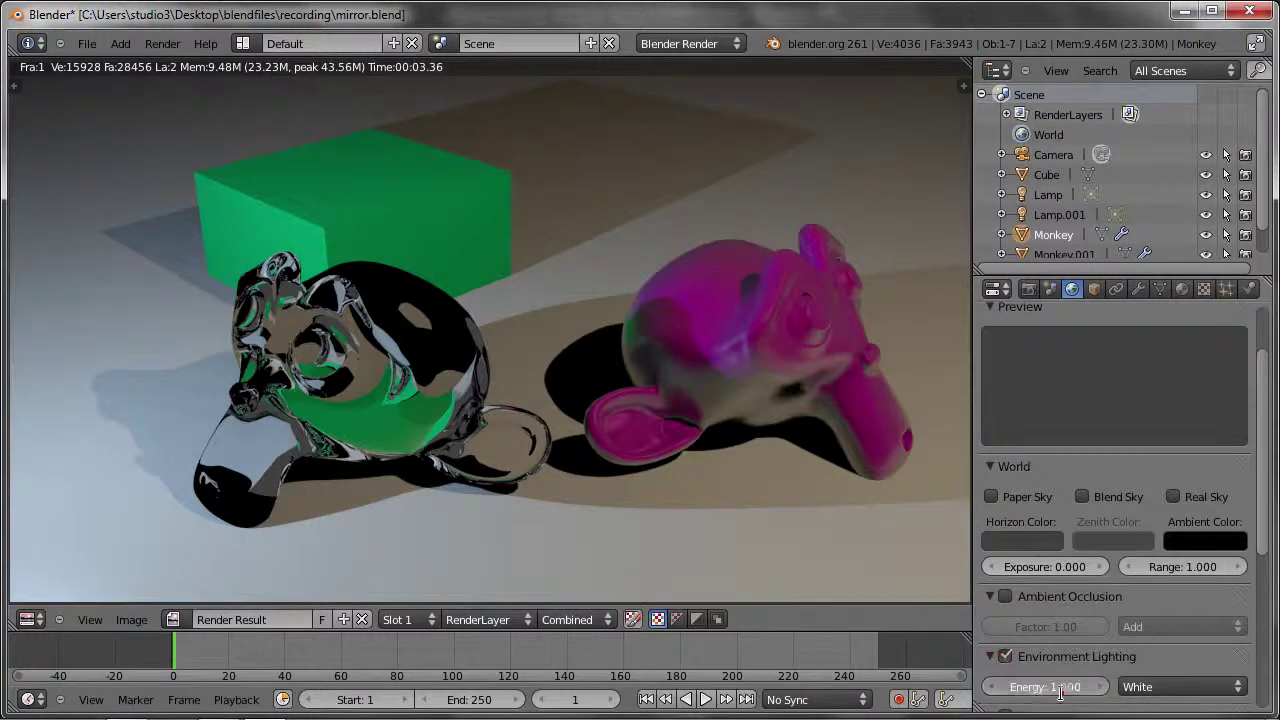
{"action": "type", "text": "0.2"}
{"action": "key", "text": "Return"}
{"action": "key", "text": "F12"}
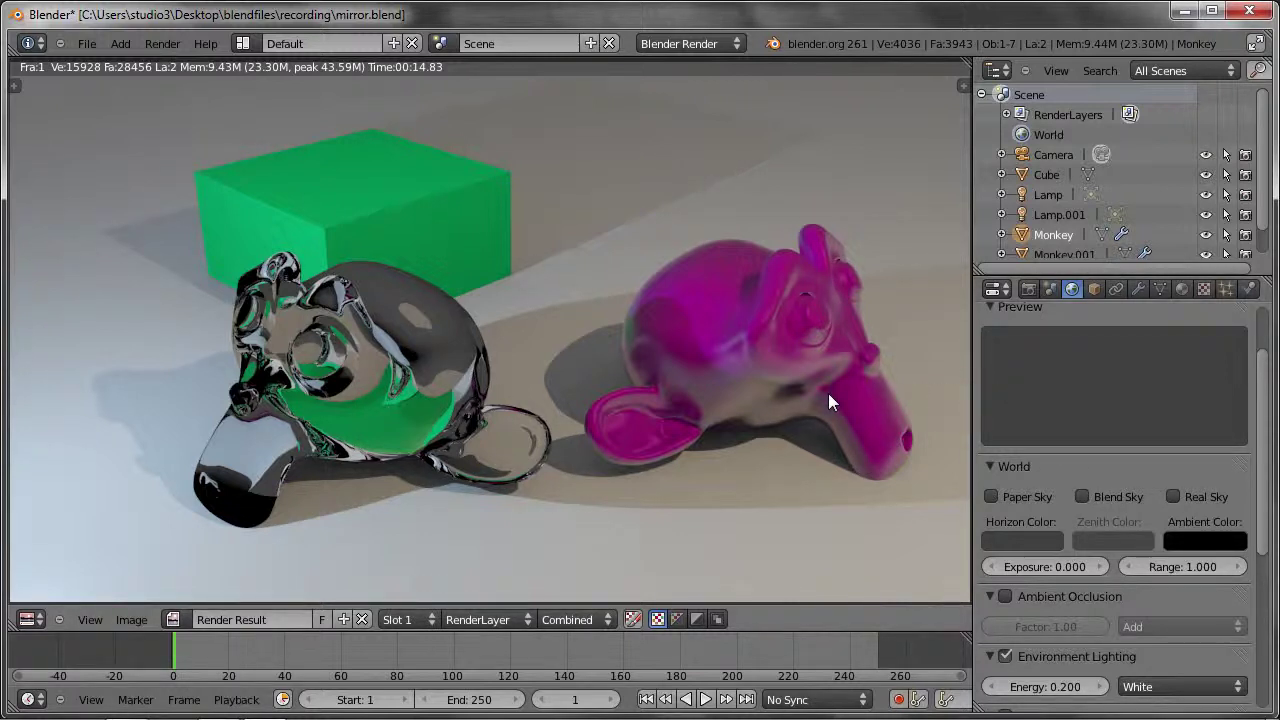
Enable Mirror on the left monkey's material at Reflectivity 1.0 and render.
{"action": "left_click", "coordinate": [1181, 288]}
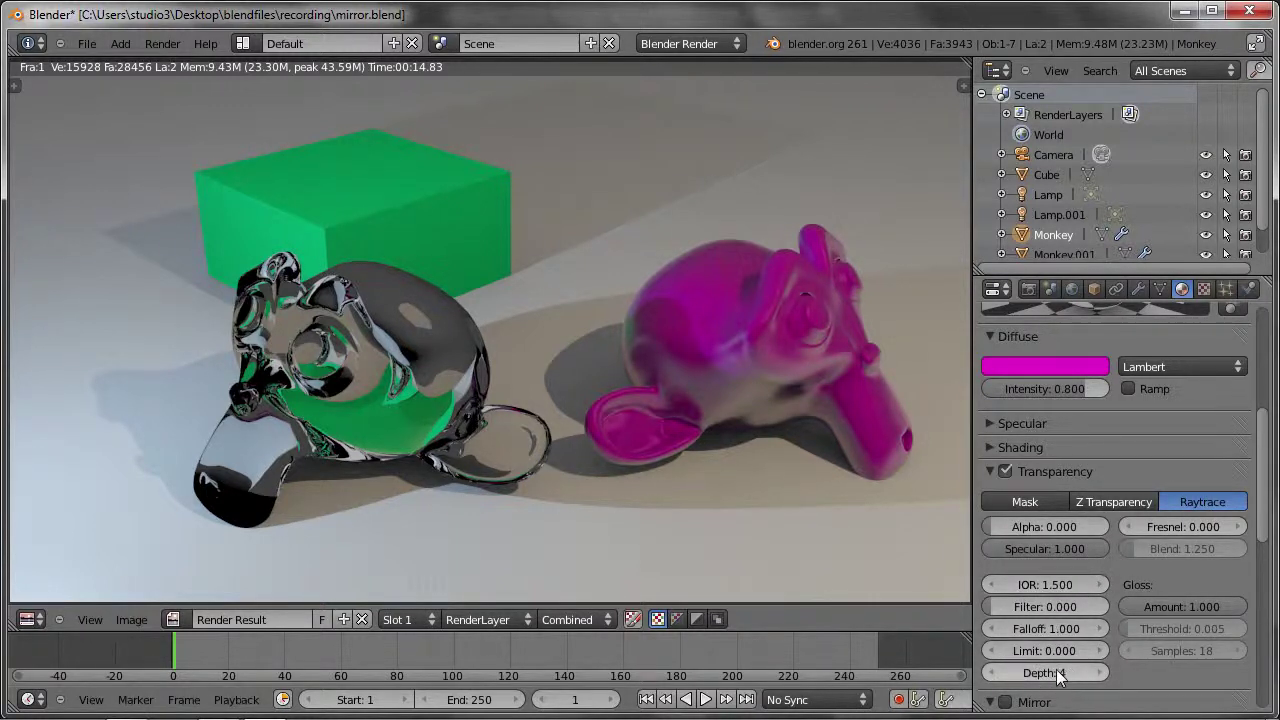
{"action": "scroll", "coordinate": [1060, 575], "scroll_direction": "down", "scroll_amount": 2}
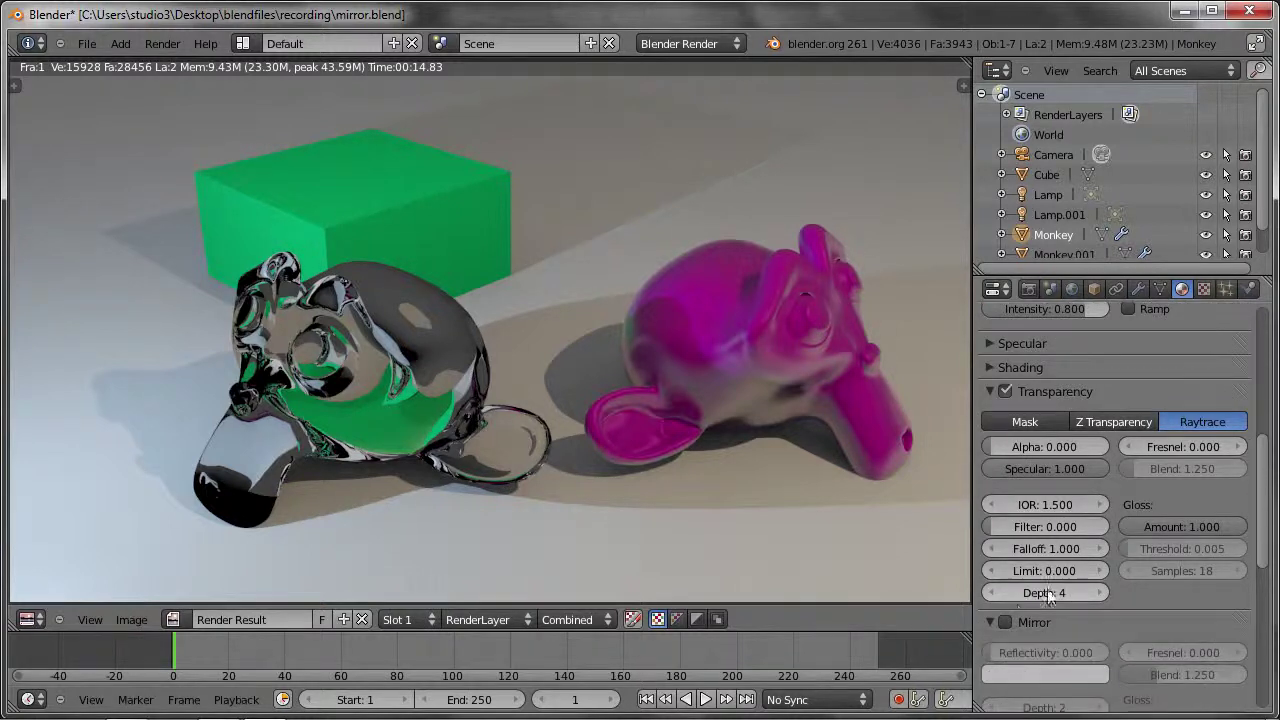
{"action": "left_click", "coordinate": [1005, 622]}
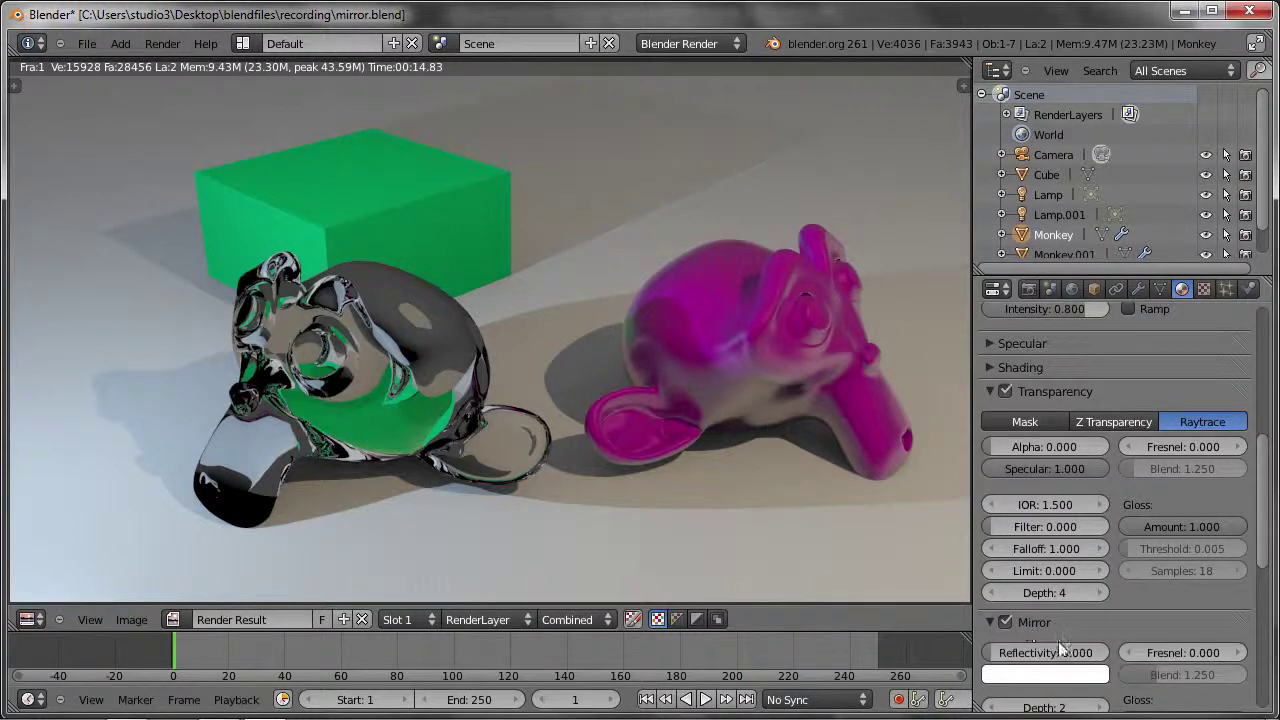
{"action": "left_click_drag", "start_coordinate": [1022, 662], "coordinate": [1206, 659]}
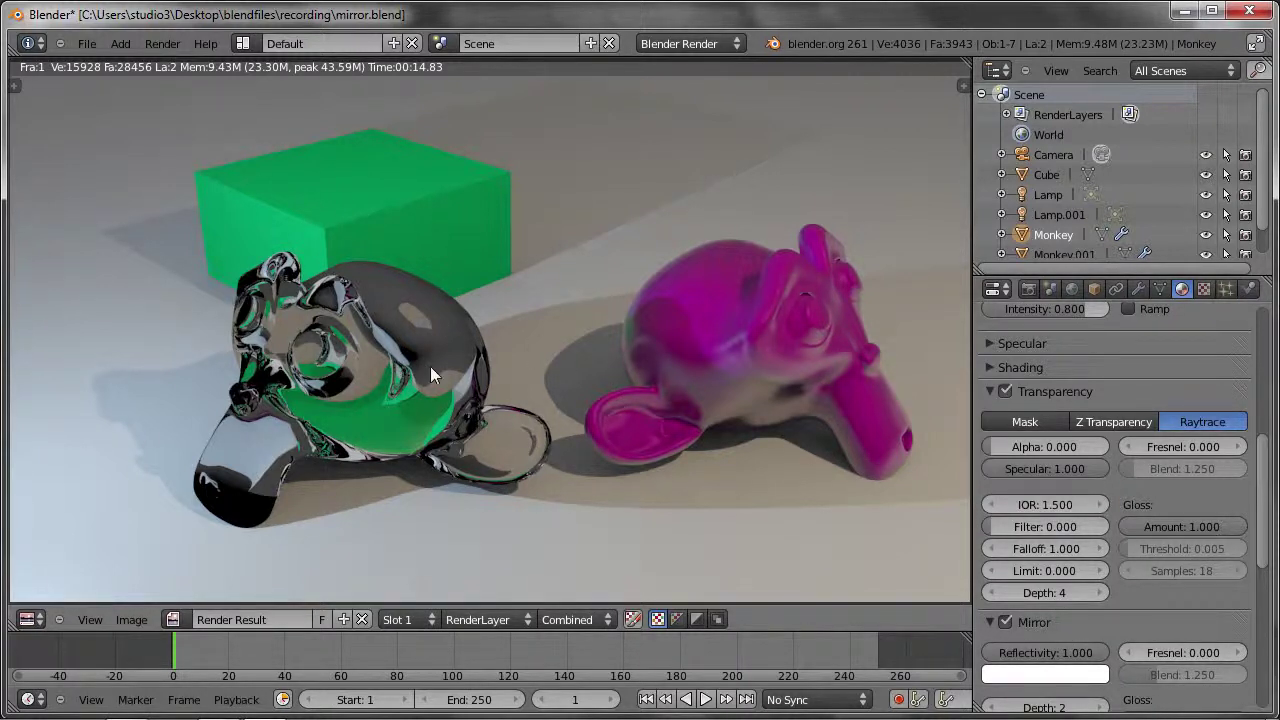
{"action": "key", "text": "F12"}
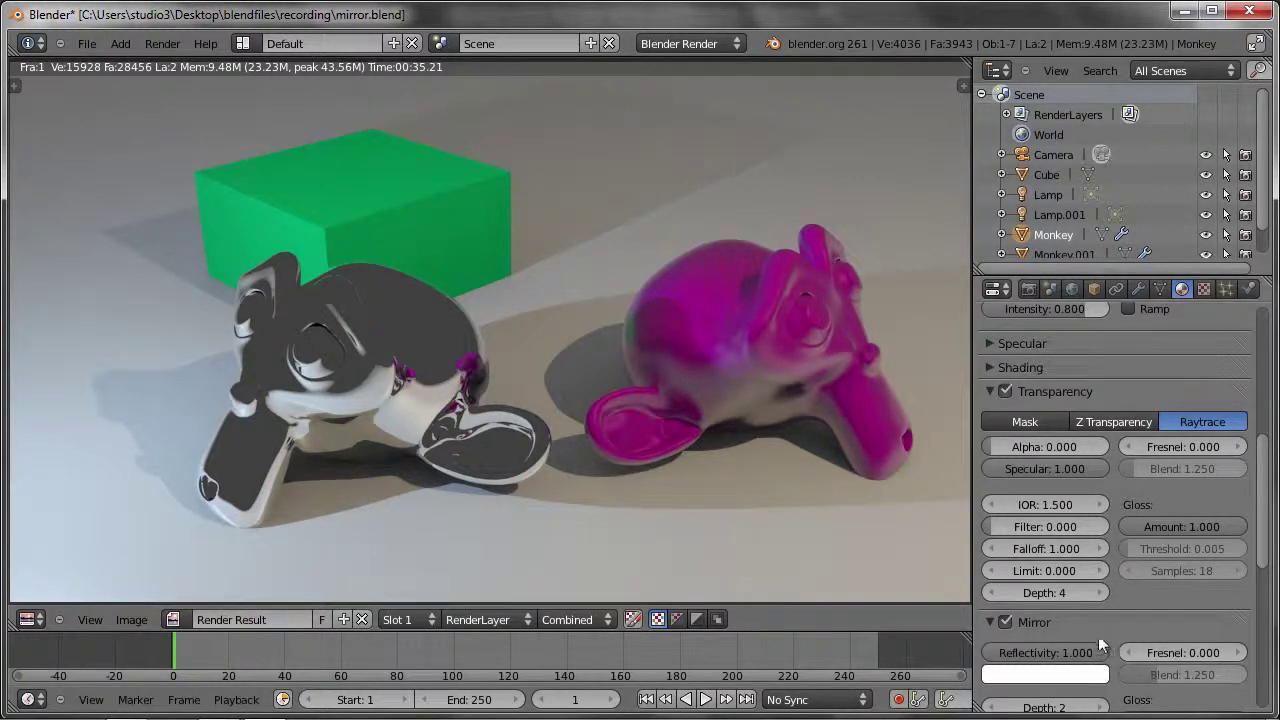
Lower the mirror Reflectivity to about 0.177.
{"action": "scroll", "coordinate": [1105, 655], "scroll_direction": "down", "scroll_amount": 1}
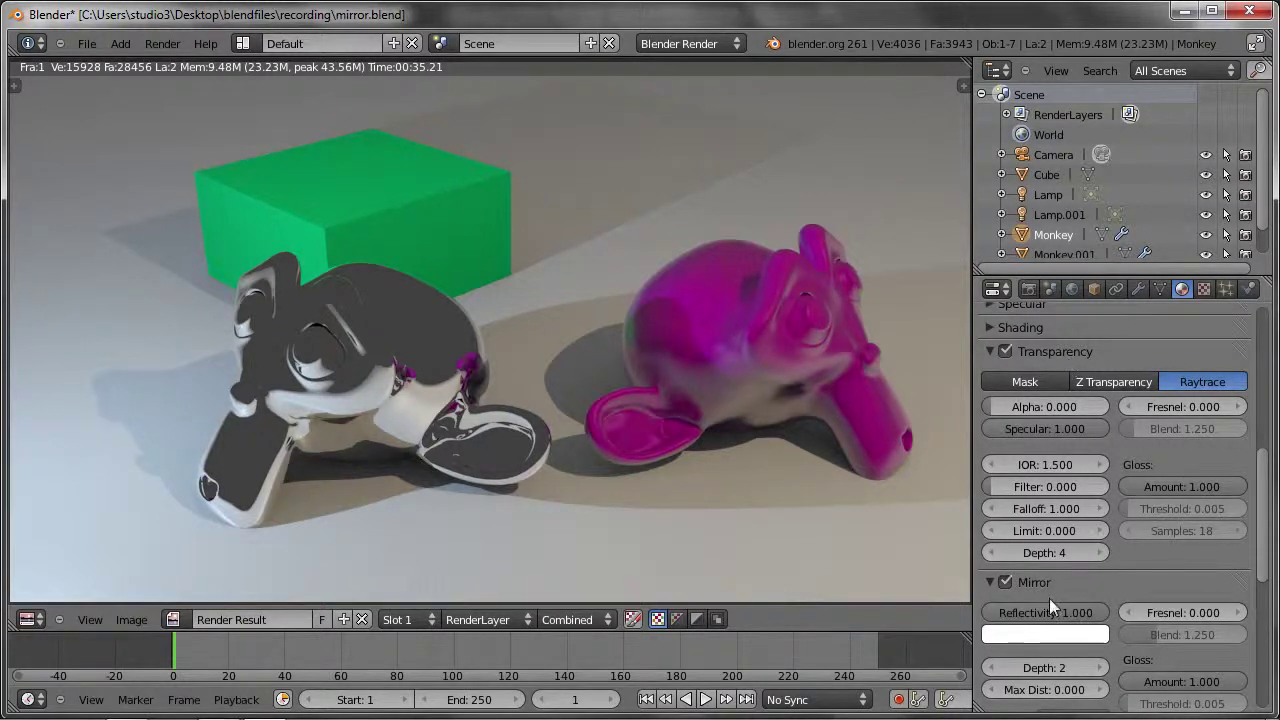
{"action": "left_click_drag", "start_coordinate": [1093, 618], "coordinate": [980, 612]}
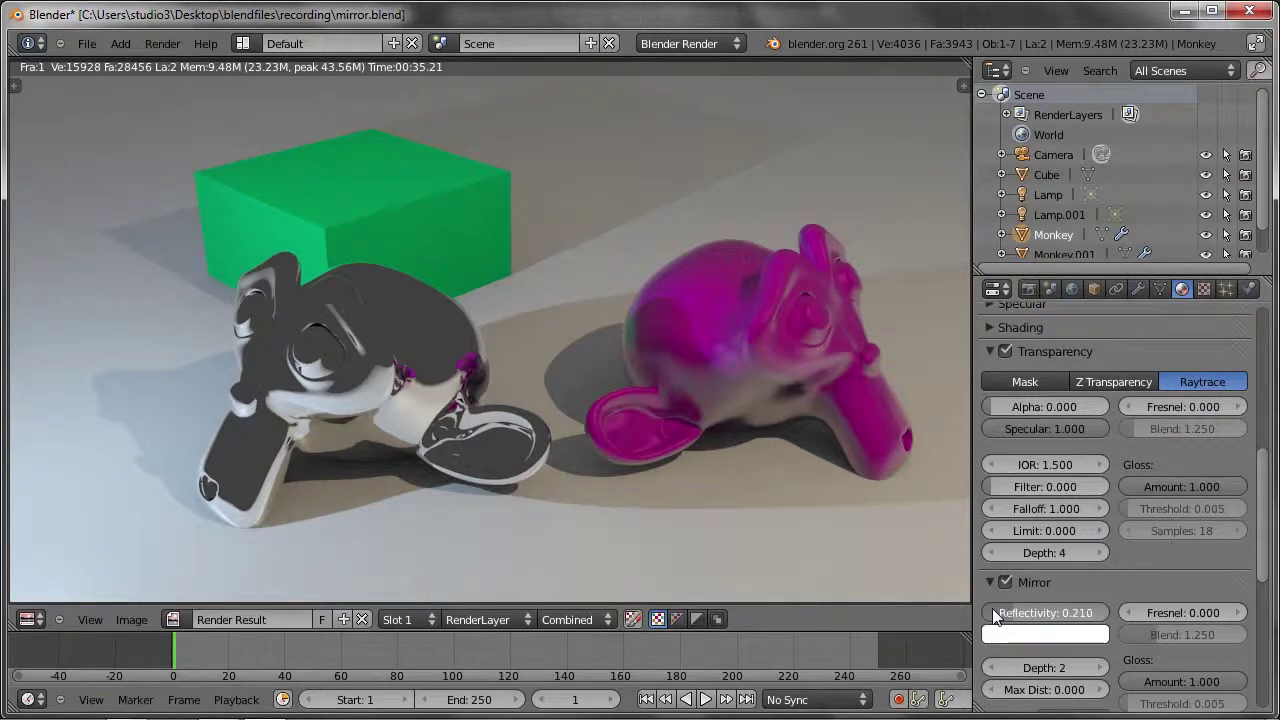
{"action": "mouse_move", "coordinate": [992, 608]}
{"action": "left_mouse_down"}
{"action": "mouse_move", "coordinate": [1071, 614]}
{"action": "mouse_move", "coordinate": [990, 614]}
{"action": "left_mouse_up"}
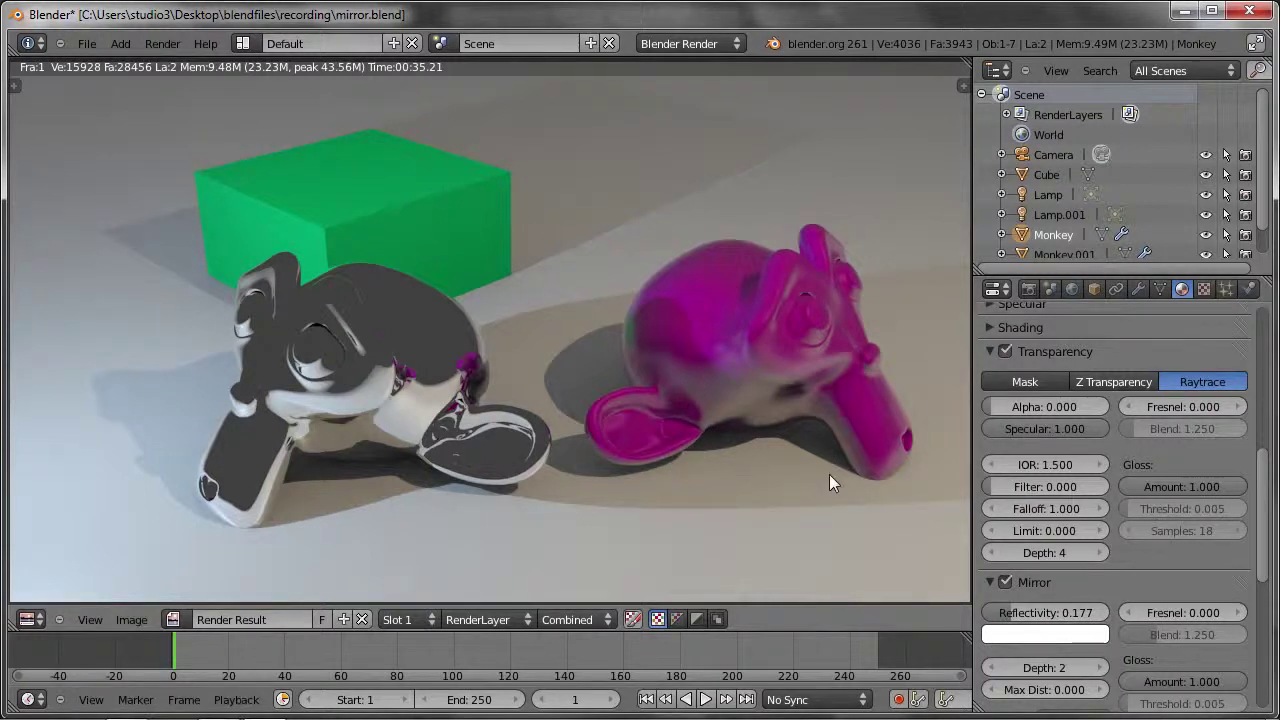
Render the scene with mirror Reflectivity 0.177.
{"action": "key", "text": "F12"}
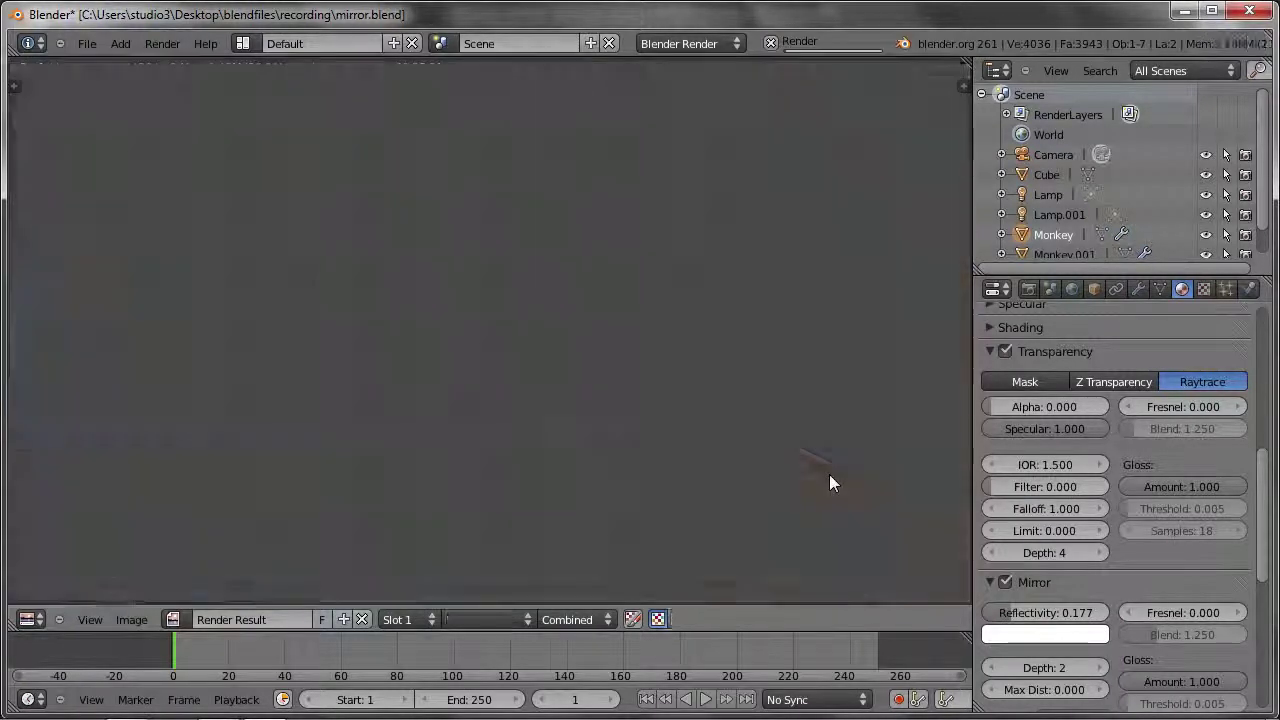
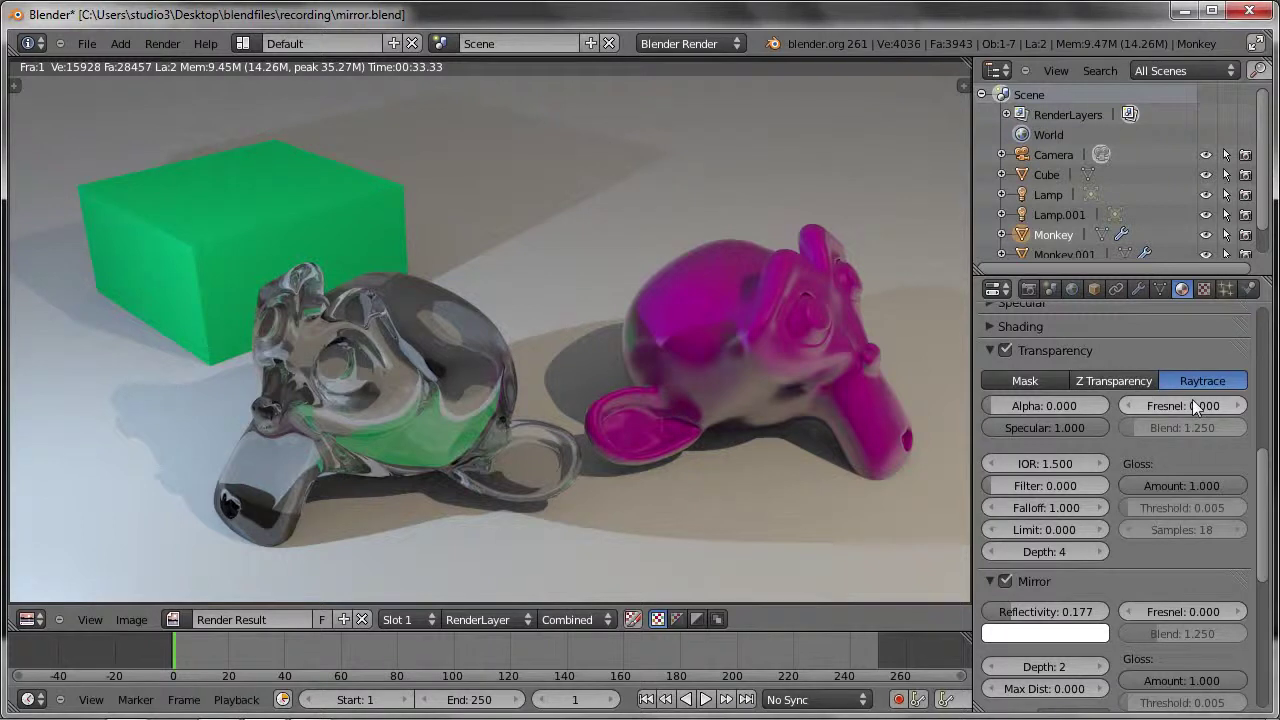
Switch the left monkey to Z Transparency with alpha 0.444, previewing renders before and after.
{"action": "left_click", "coordinate": [1126, 379]}
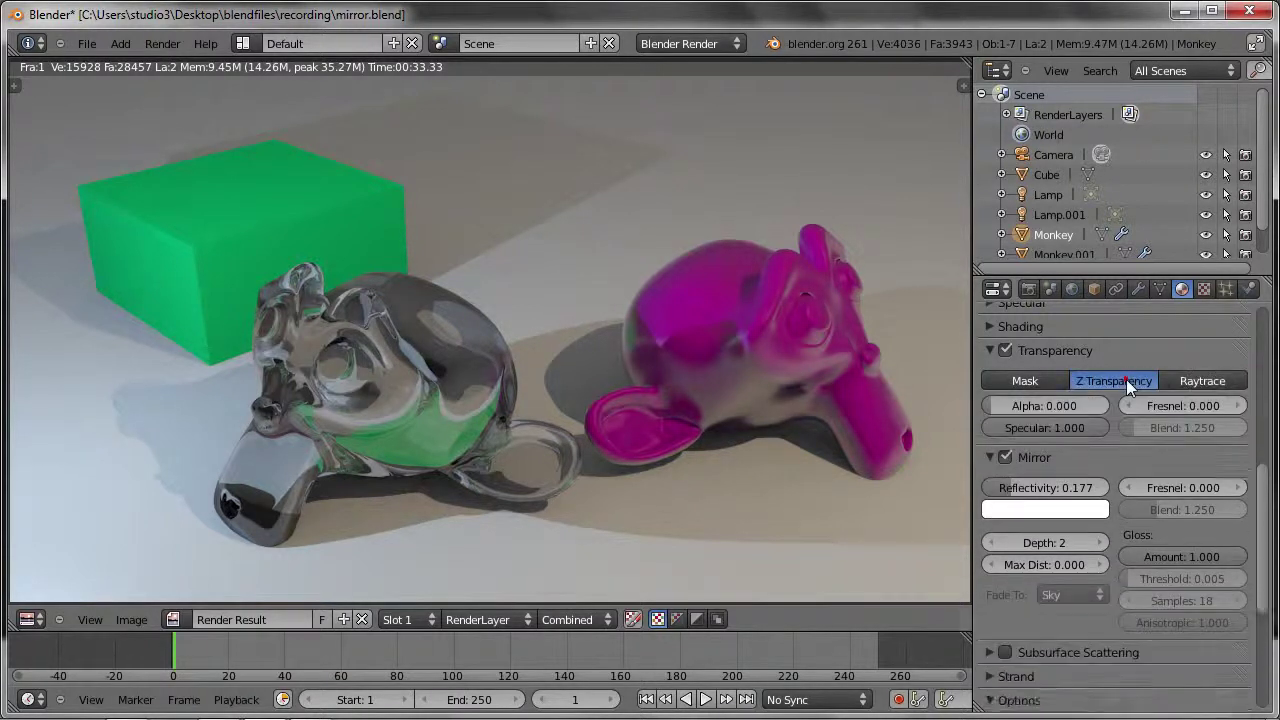
{"action": "key", "text": "F12"}
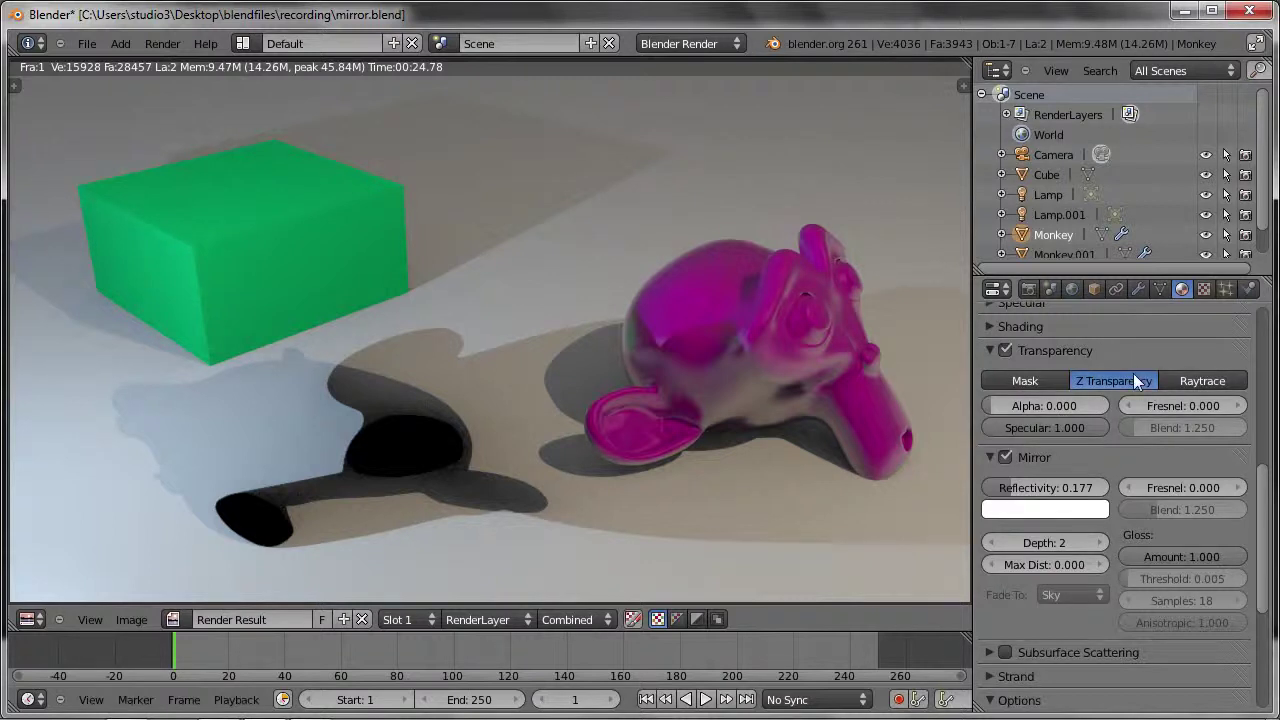
{"action": "left_click_drag", "start_coordinate": [992, 405], "coordinate": [1044, 415]}
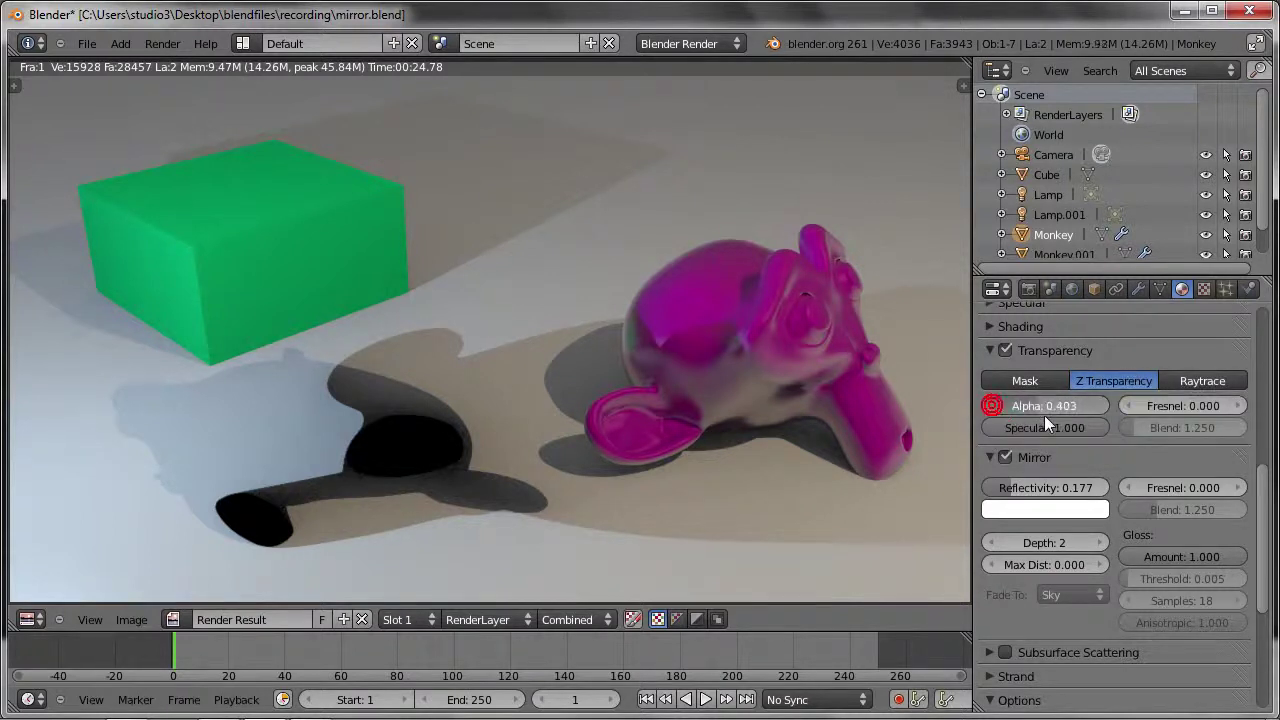
{"action": "key", "text": "F12"}
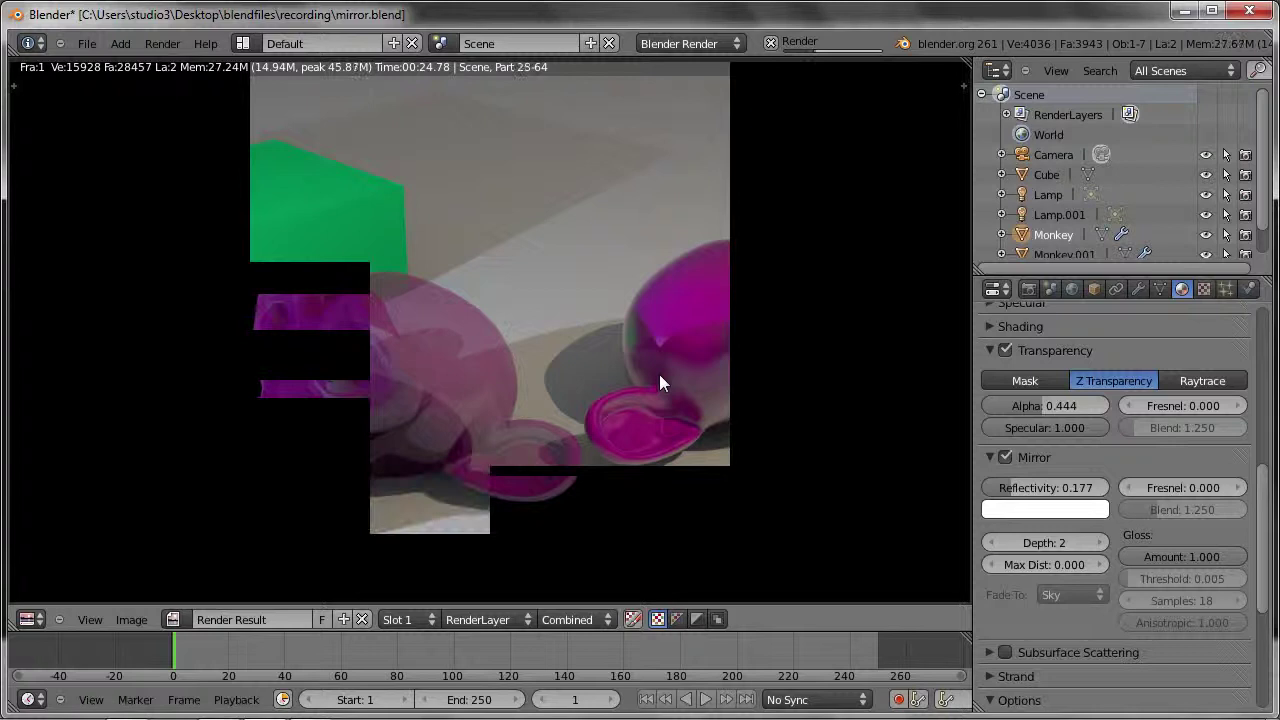
{"action": "left_click", "coordinate": [573, 295]}
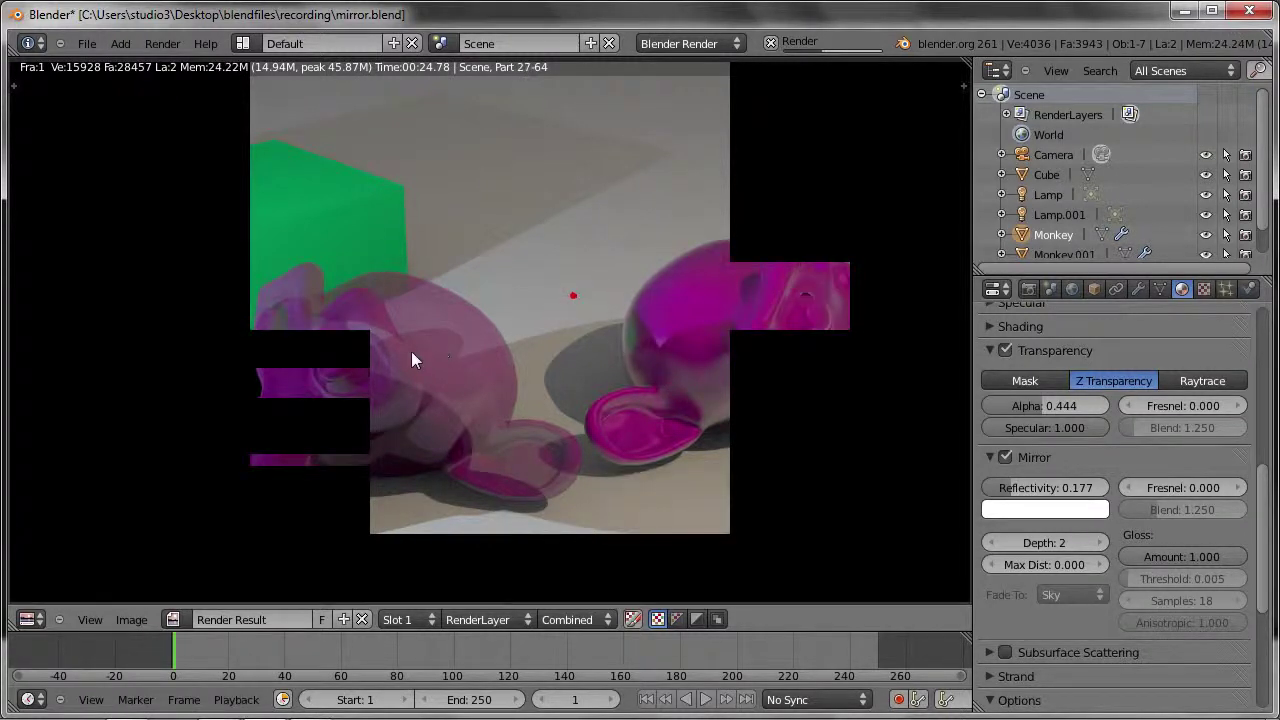
Leave the render, select the camera and set the transform orientation to Local.
{"action": "key", "text": "Escape"}
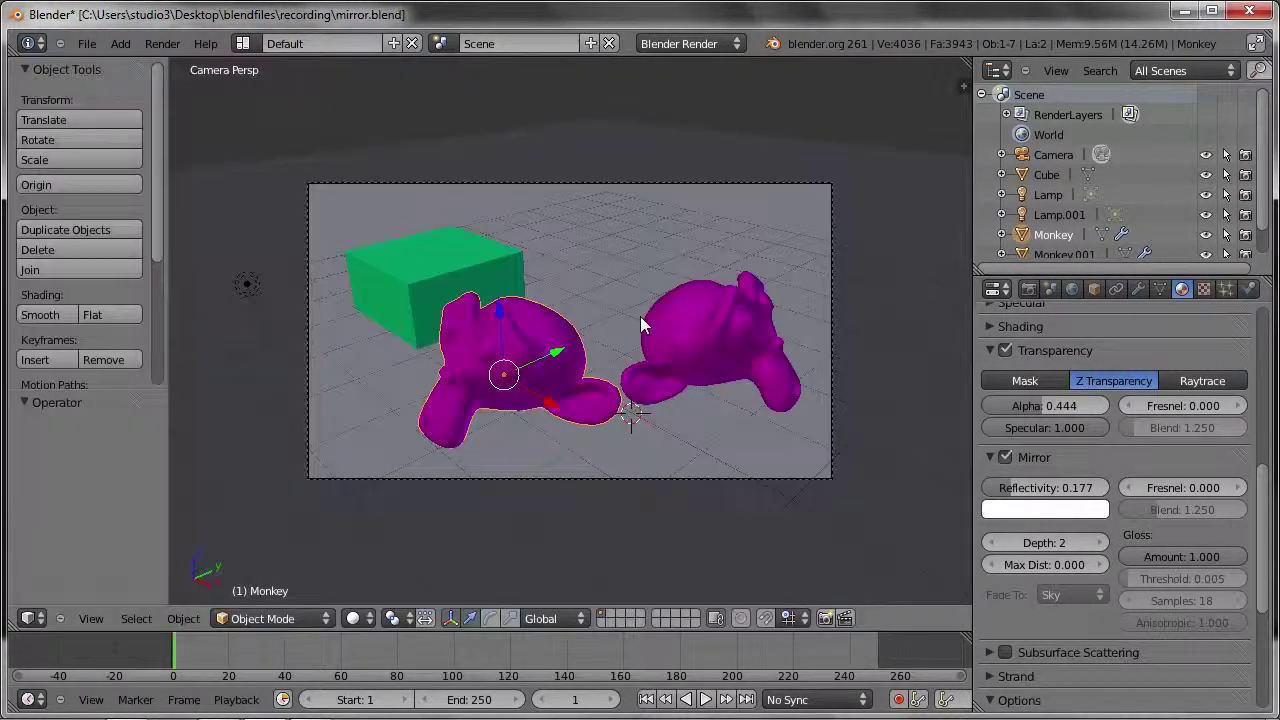
{"action": "middle_click_drag", "start_coordinate": [640, 316], "coordinate": [600, 330]}
{"action": "scroll", "coordinate": [420, 300], "scroll_direction": "down", "scroll_amount": 5}
{"action": "right_click", "coordinate": [410, 294]}
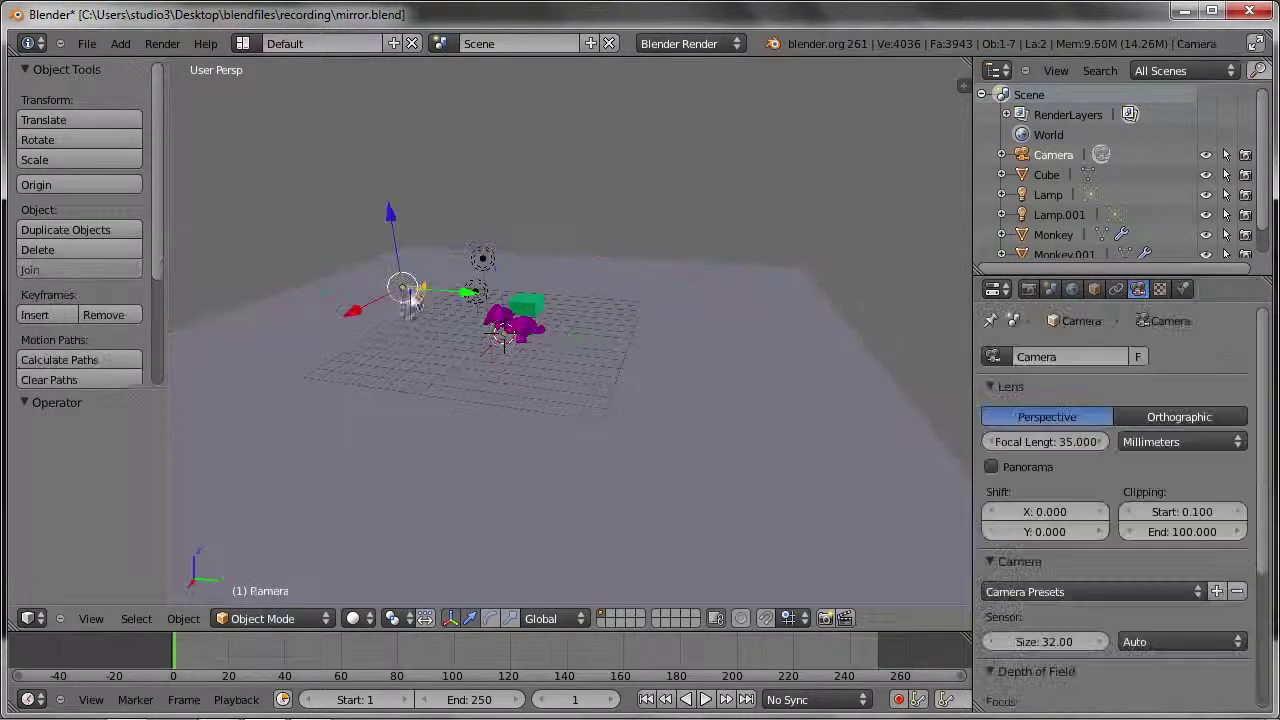
{"action": "left_click", "coordinate": [541, 618]}
{"action": "left_click", "coordinate": [545, 572]}
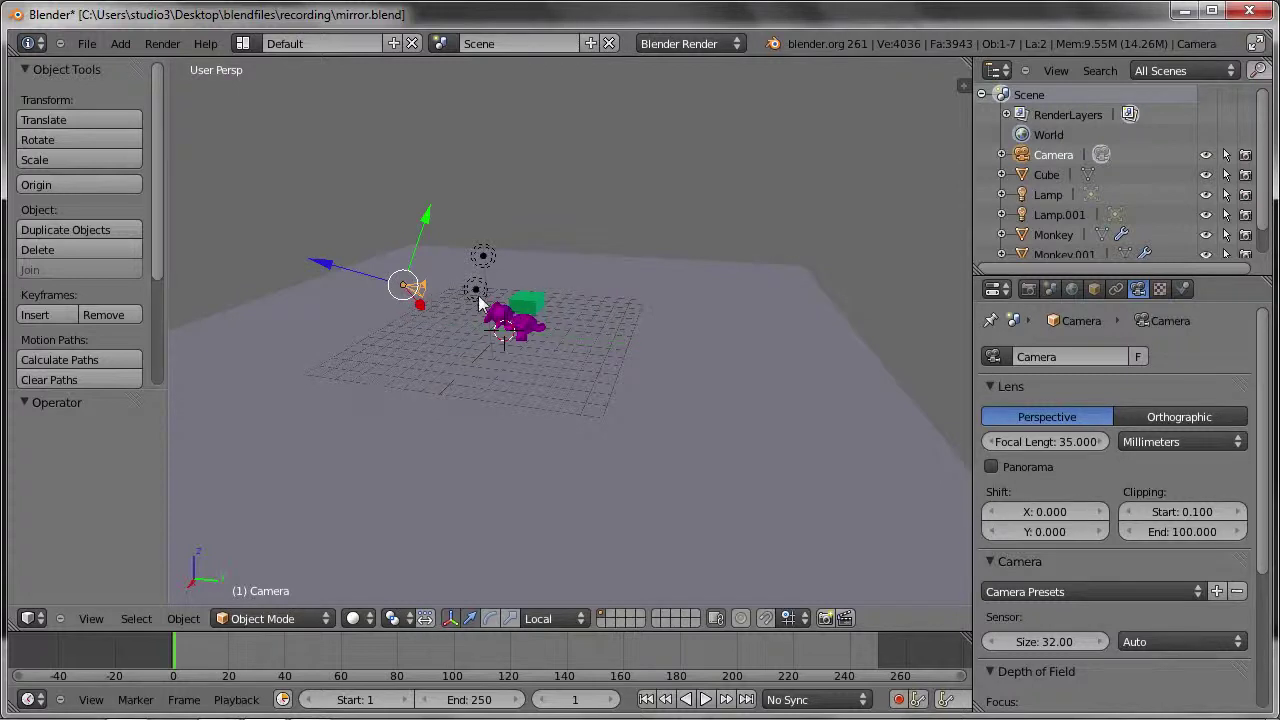
Orbit around the scene, return to the camera view and select the left monkey.
{"action": "middle_click_drag", "start_coordinate": [425, 286], "coordinate": [516, 350]}
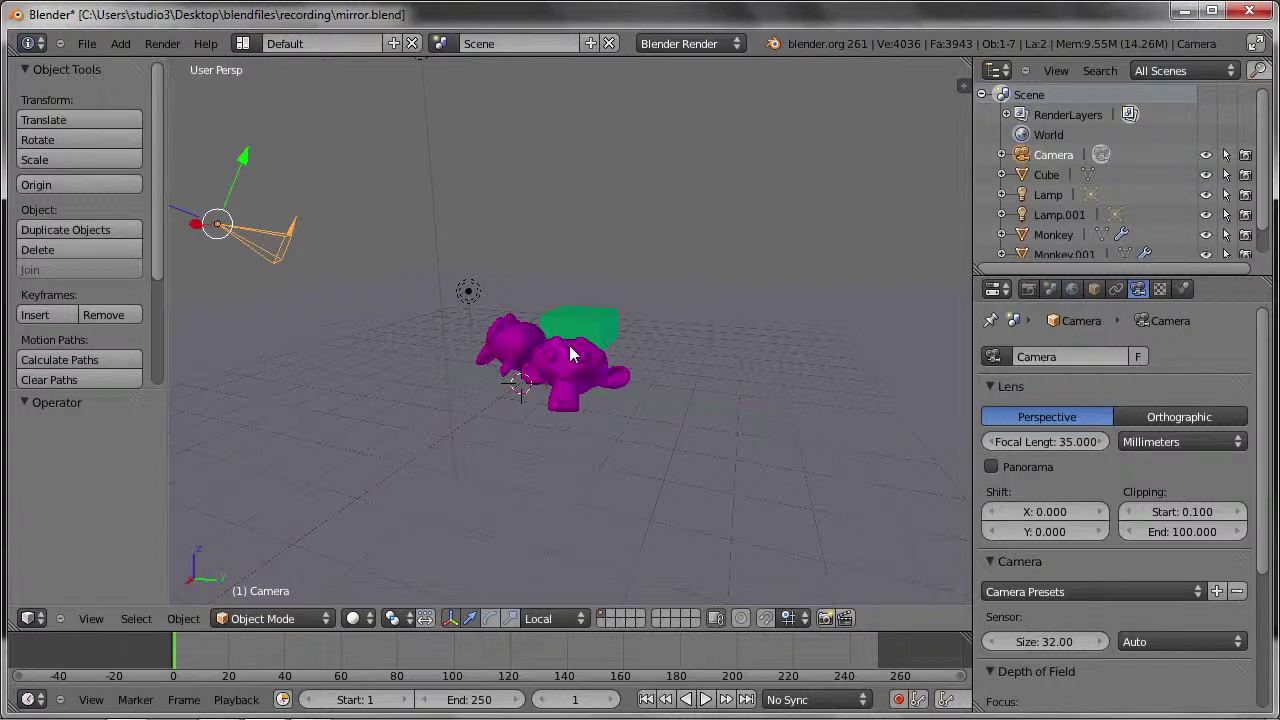
{"action": "key", "text": "KP_0"}
{"action": "right_click", "coordinate": [569, 345]}
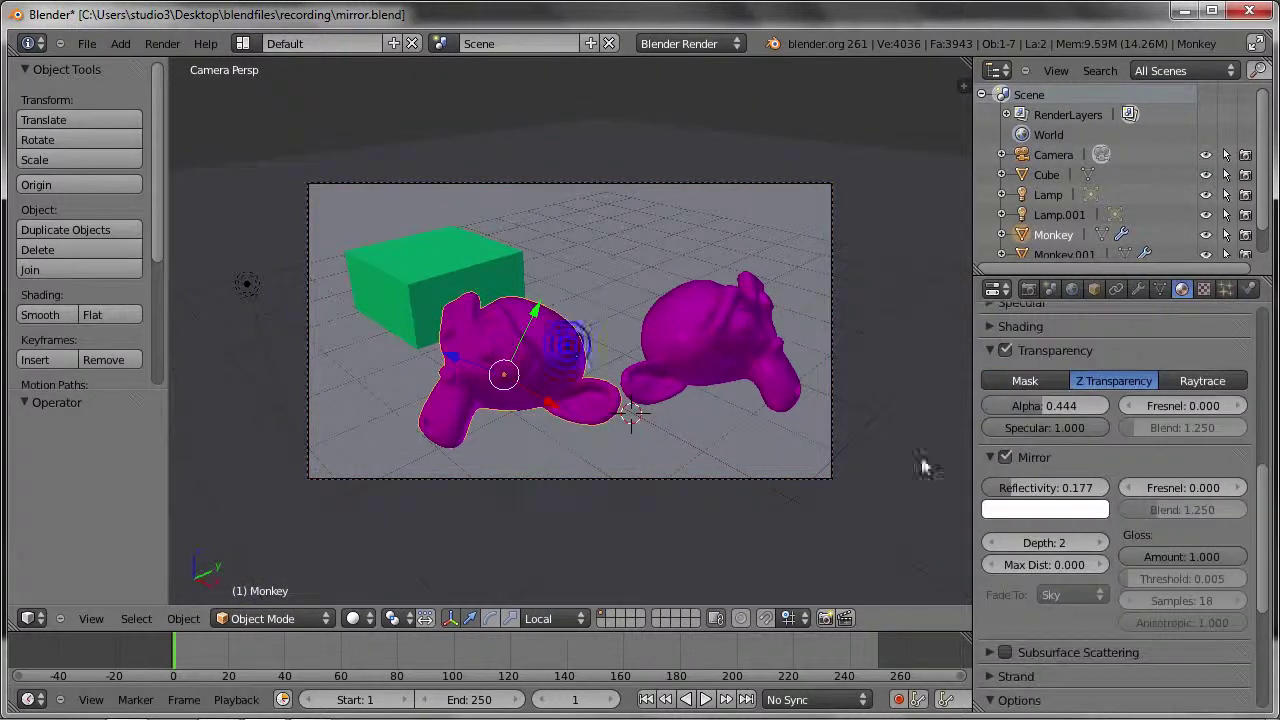
Disable the left monkey's mirror, preview a render, then set alpha 0.000 and specular intensity about 0.5.
{"action": "left_click", "coordinate": [1006, 455]}
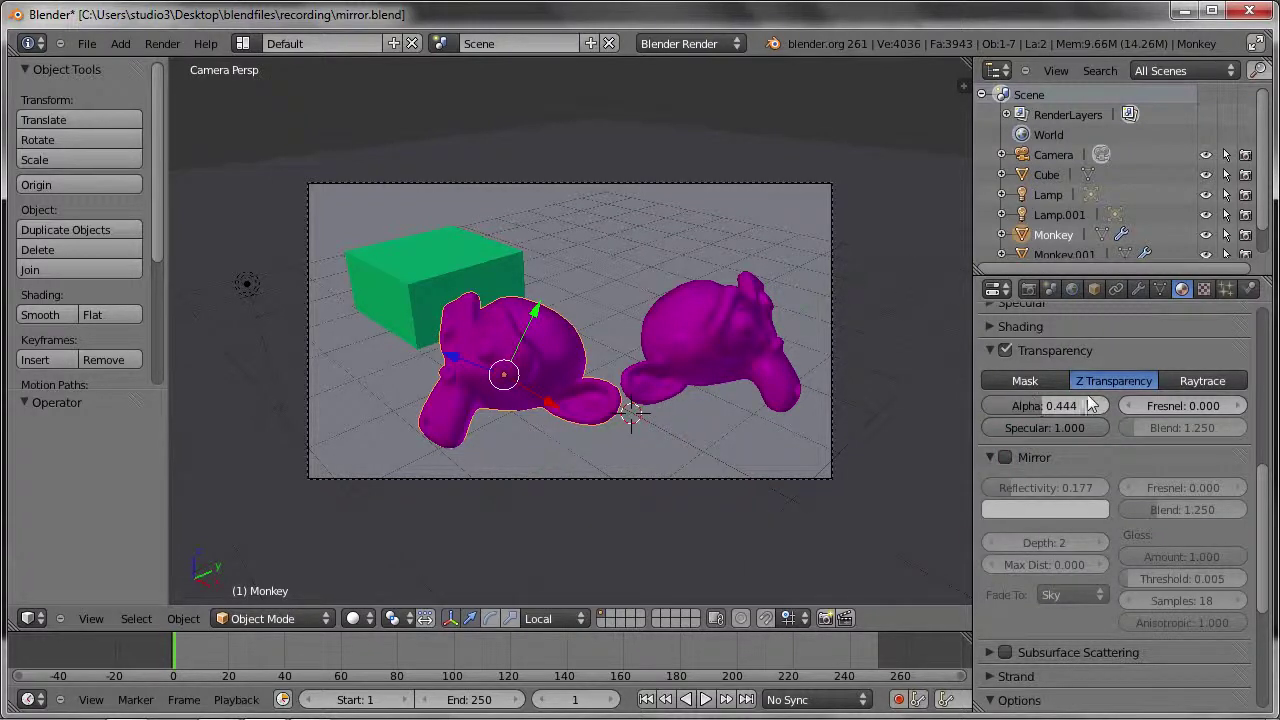
{"action": "key", "text": "F12"}
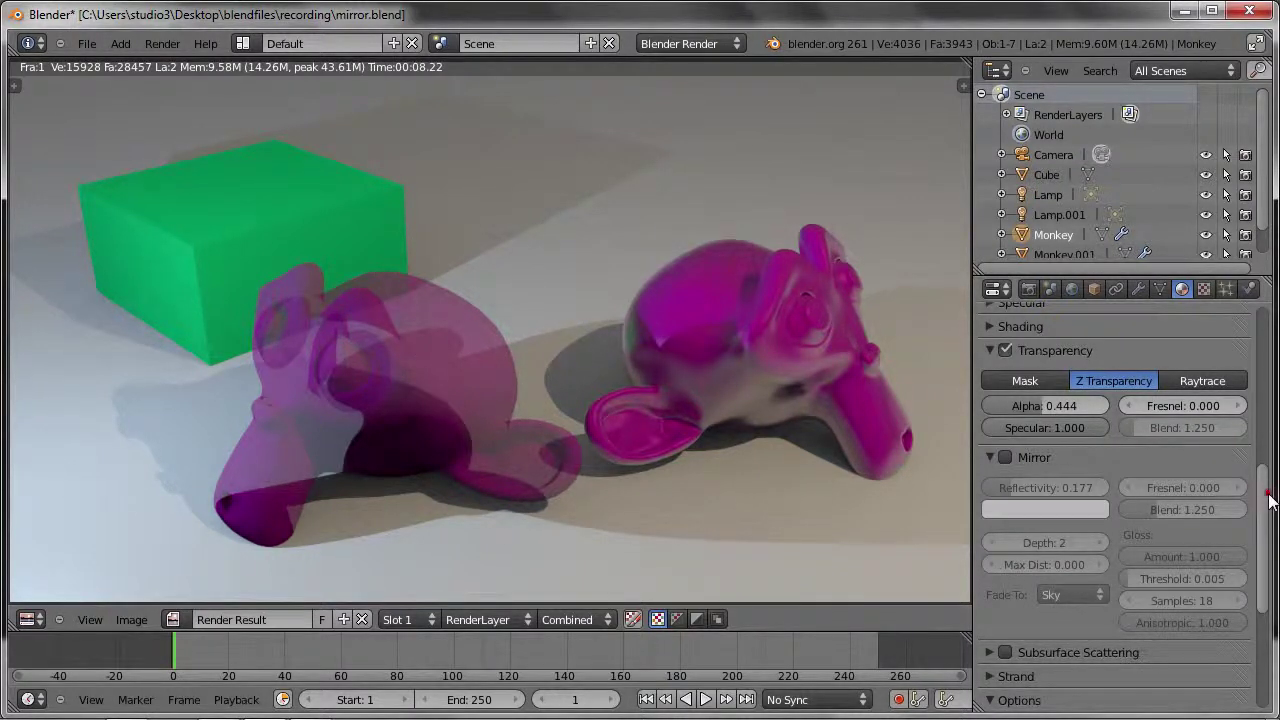
{"action": "left_click_drag", "start_coordinate": [1268, 497], "coordinate": [1268, 464]}
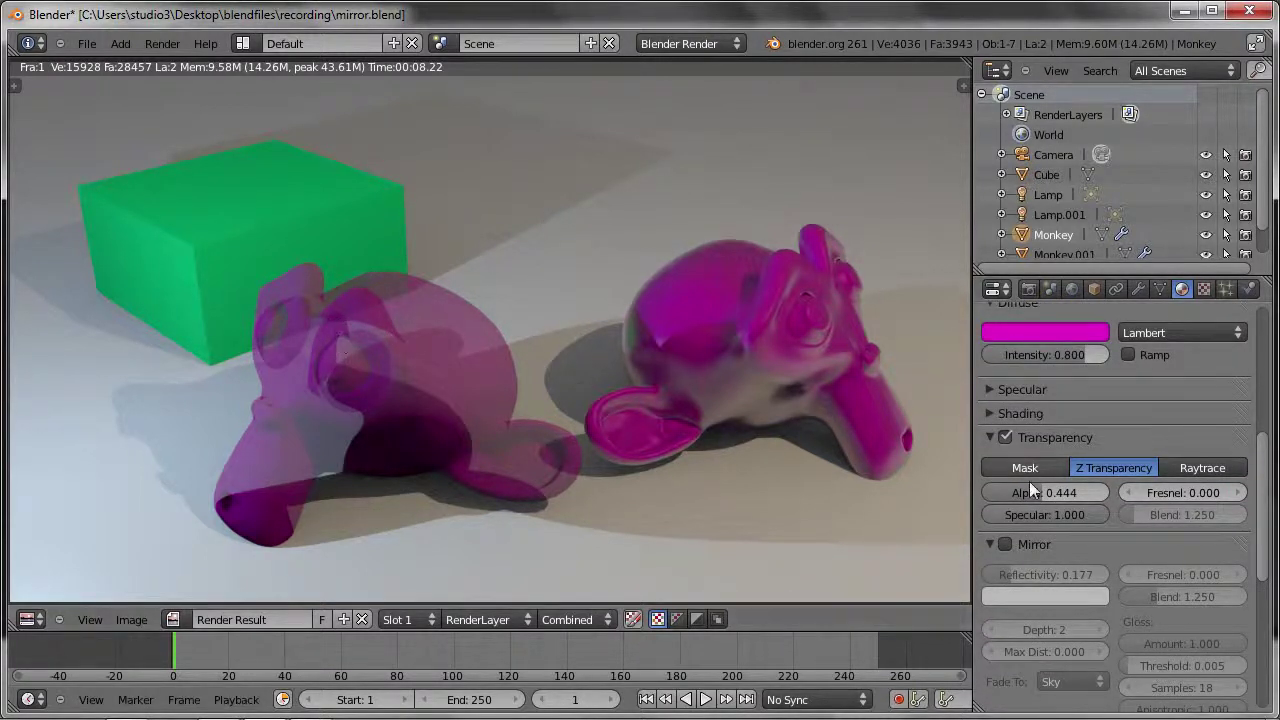
{"action": "left_click_drag", "start_coordinate": [1041, 492], "coordinate": [909, 497]}
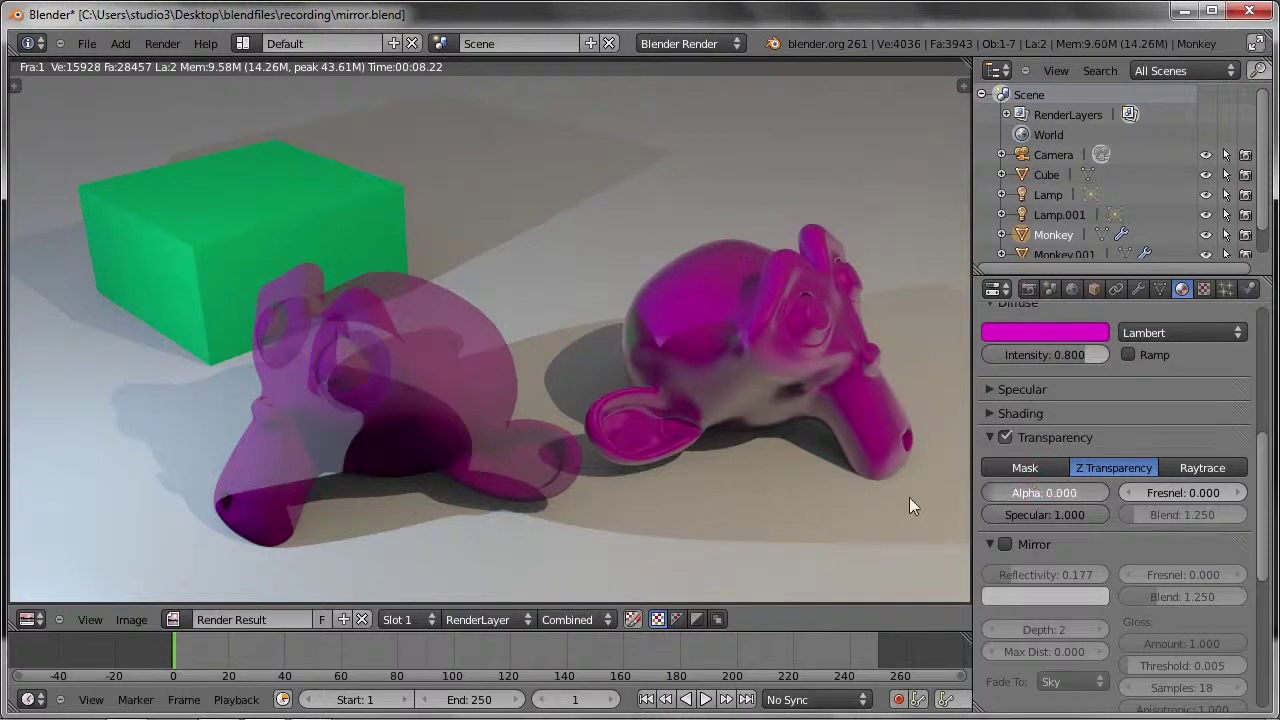
{"action": "left_click", "coordinate": [990, 390]}
{"action": "left_click_drag", "start_coordinate": [1058, 442], "coordinate": [1059, 440]}
Set the left monkey's transparency specular to 0 and mirror depth to 1, rendering to compare.
{"action": "key", "text": "F12"}
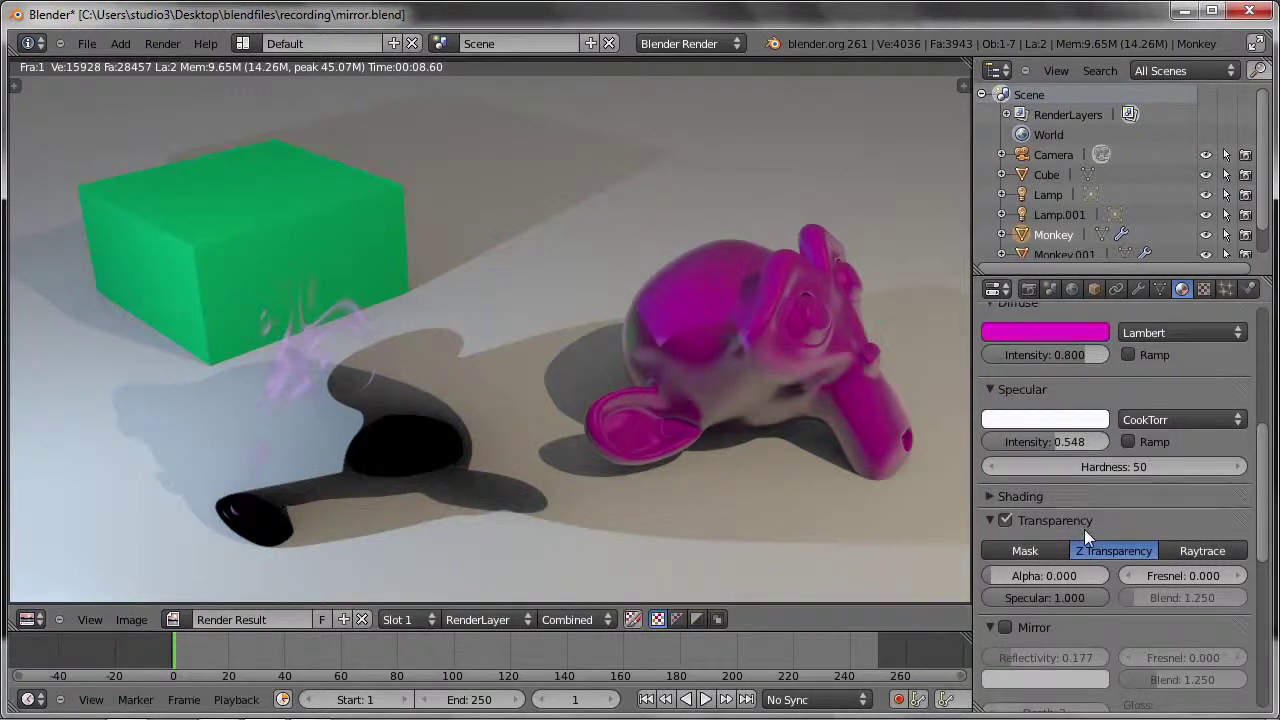
{"action": "left_click_drag", "start_coordinate": [1077, 593], "coordinate": [795, 600]}
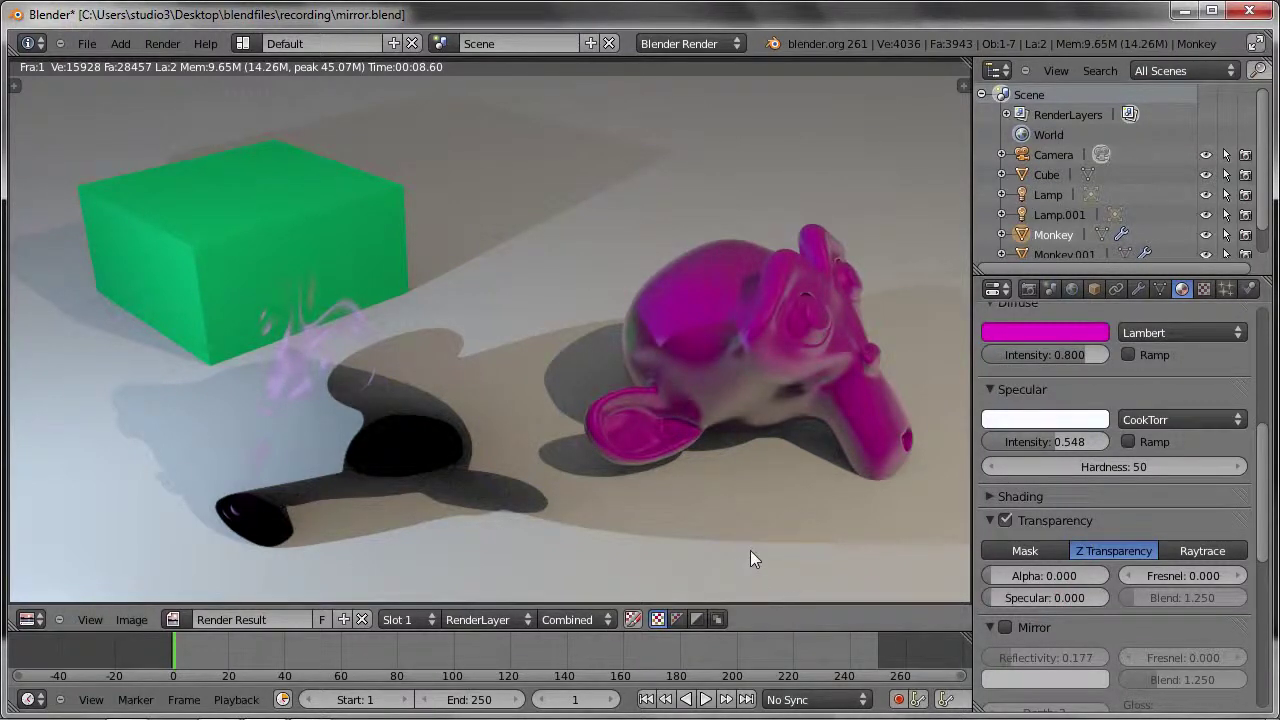
{"action": "key", "text": "F12"}
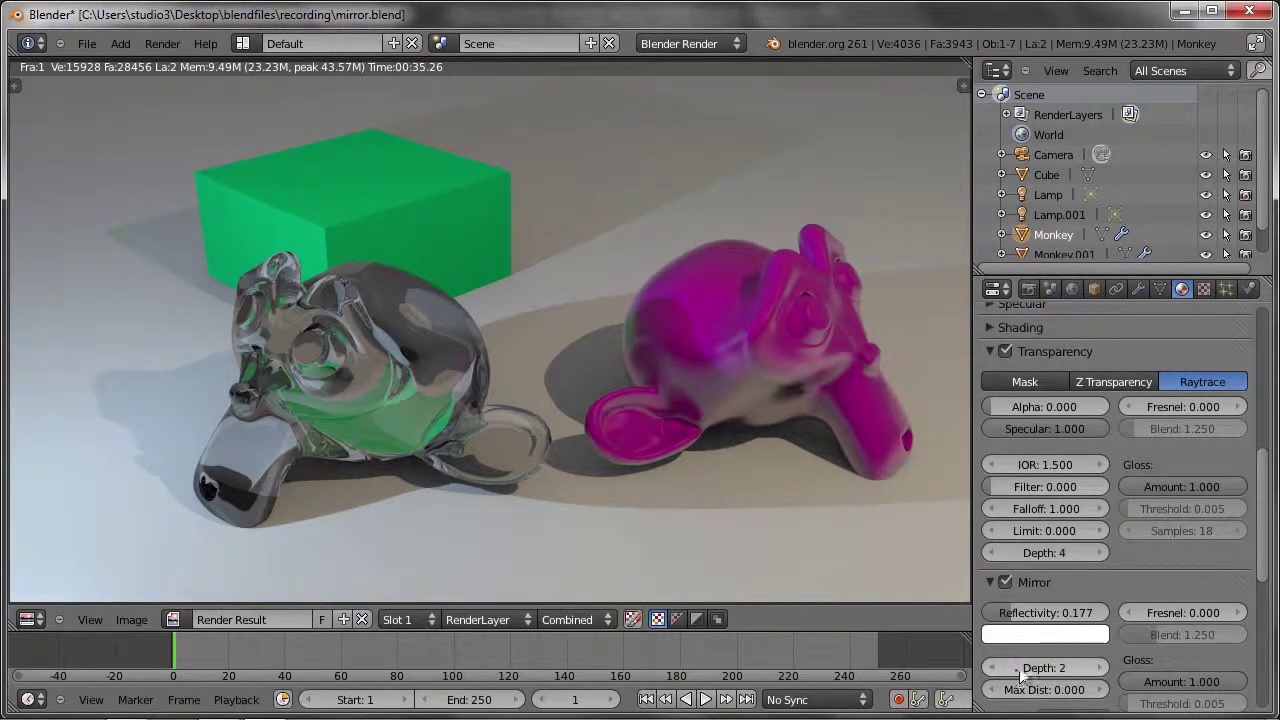
{"action": "left_click", "coordinate": [992, 667]}
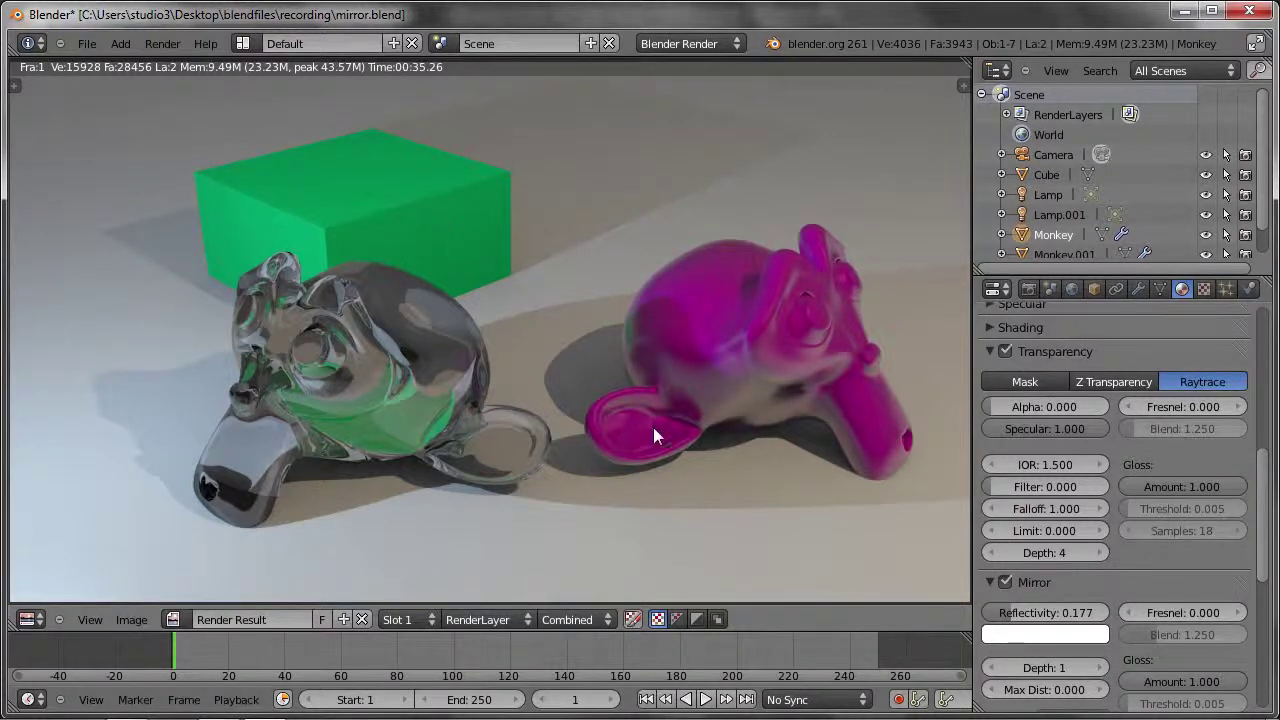
Give the floor plane a new material with Mirror enabled, reflectivity 1.0 and depth 0.
{"action": "key", "text": "Escape"}
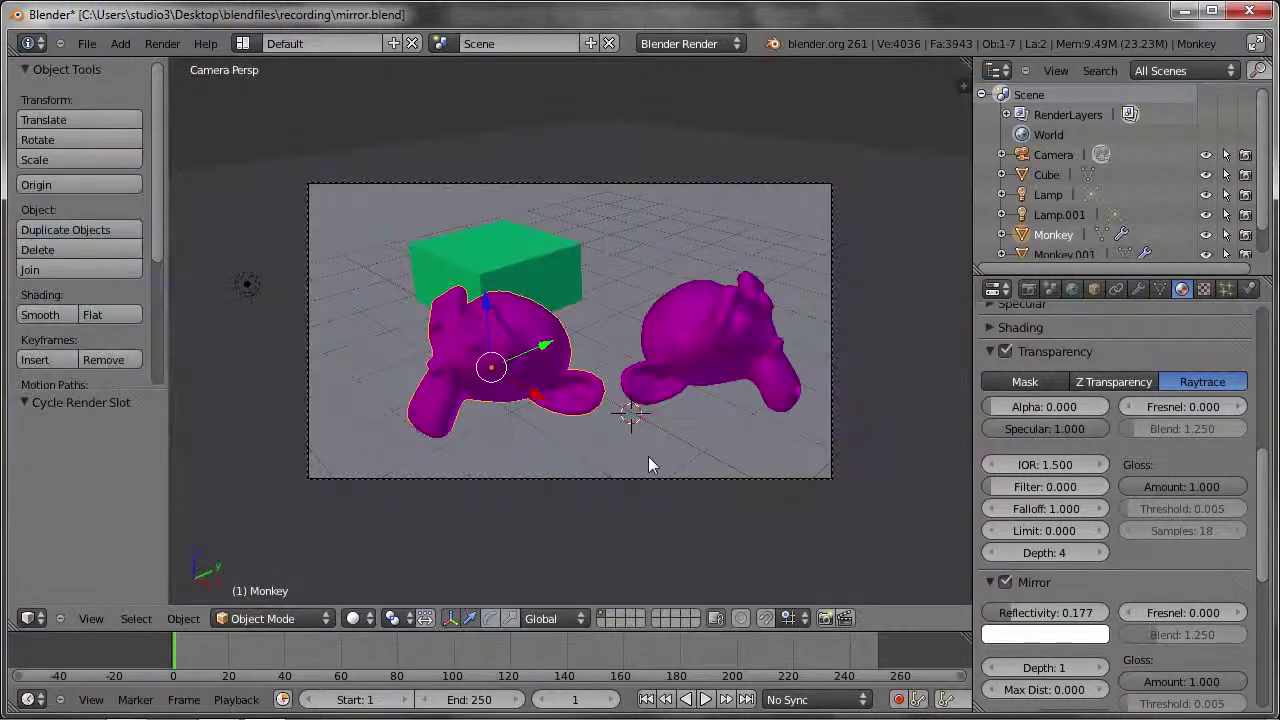
{"action": "right_click", "coordinate": [645, 458]}
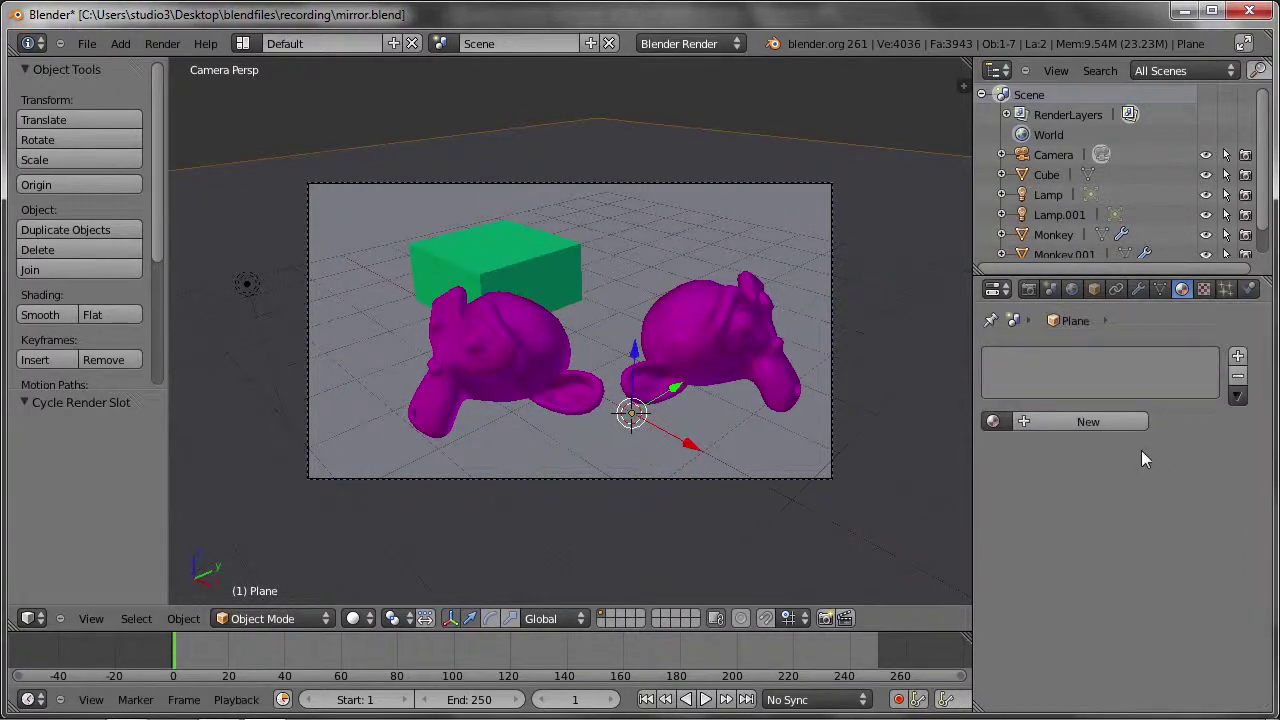
{"action": "left_click", "coordinate": [1136, 418]}
{"action": "scroll", "coordinate": [1108, 540], "scroll_direction": "down", "scroll_amount": 5}
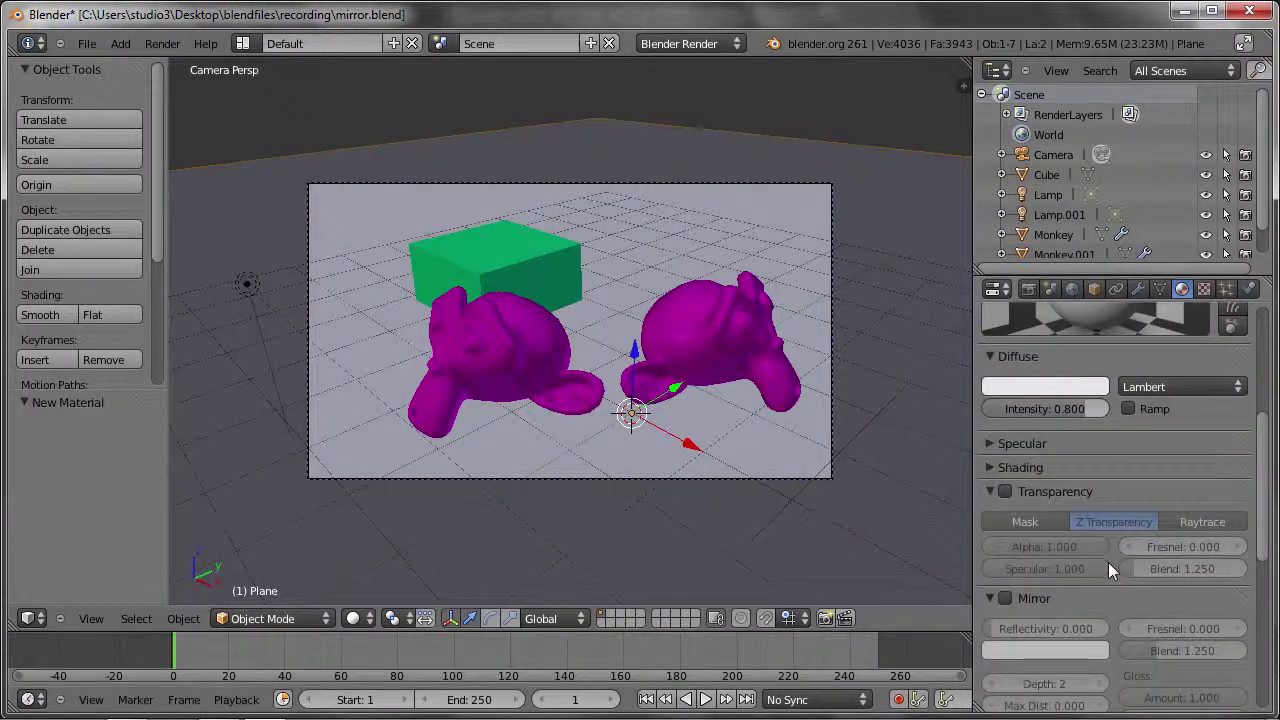
{"action": "scroll", "coordinate": [1108, 562], "scroll_direction": "down", "scroll_amount": 3}
{"action": "left_click_drag", "start_coordinate": [977, 487], "coordinate": [1110, 459]}
{"action": "left_click", "coordinate": [1025, 429]}
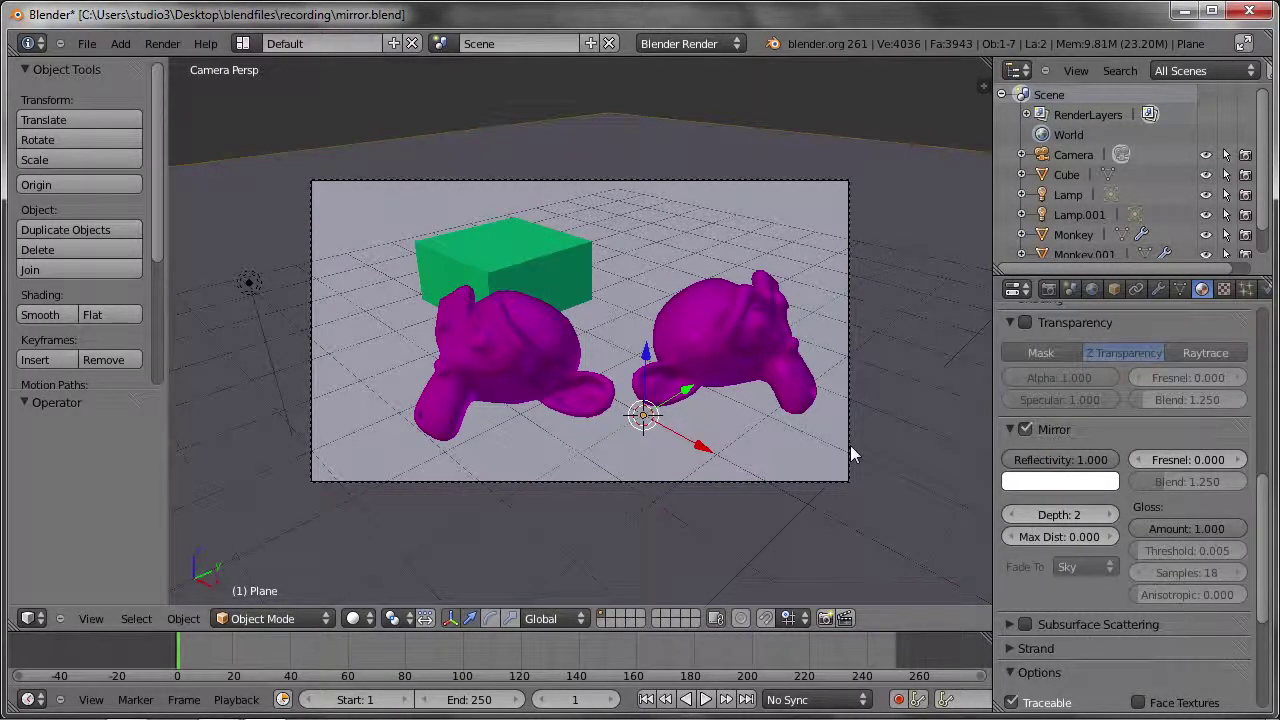
{"action": "left_click", "coordinate": [1010, 515]}
{"action": "left_click", "coordinate": [1010, 515]}
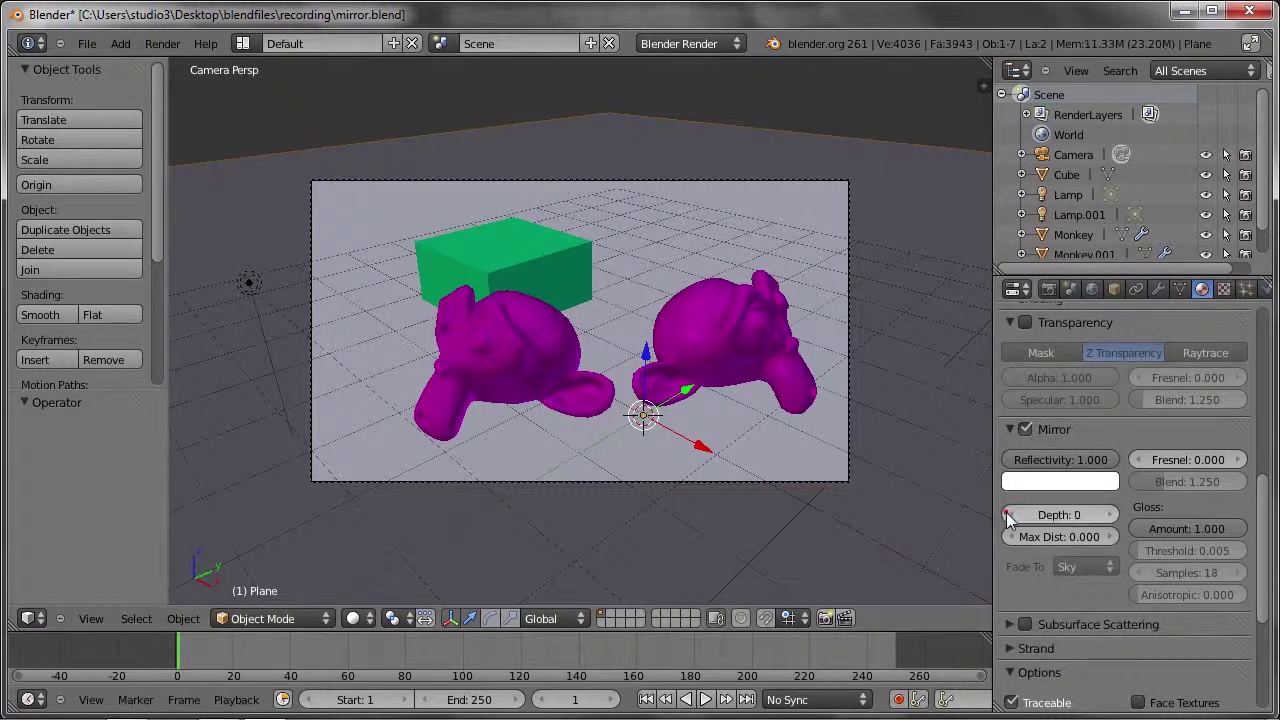
Turn off the left monkey's Transparency and Mirror, then render the scene.
{"action": "right_click", "coordinate": [535, 360]}
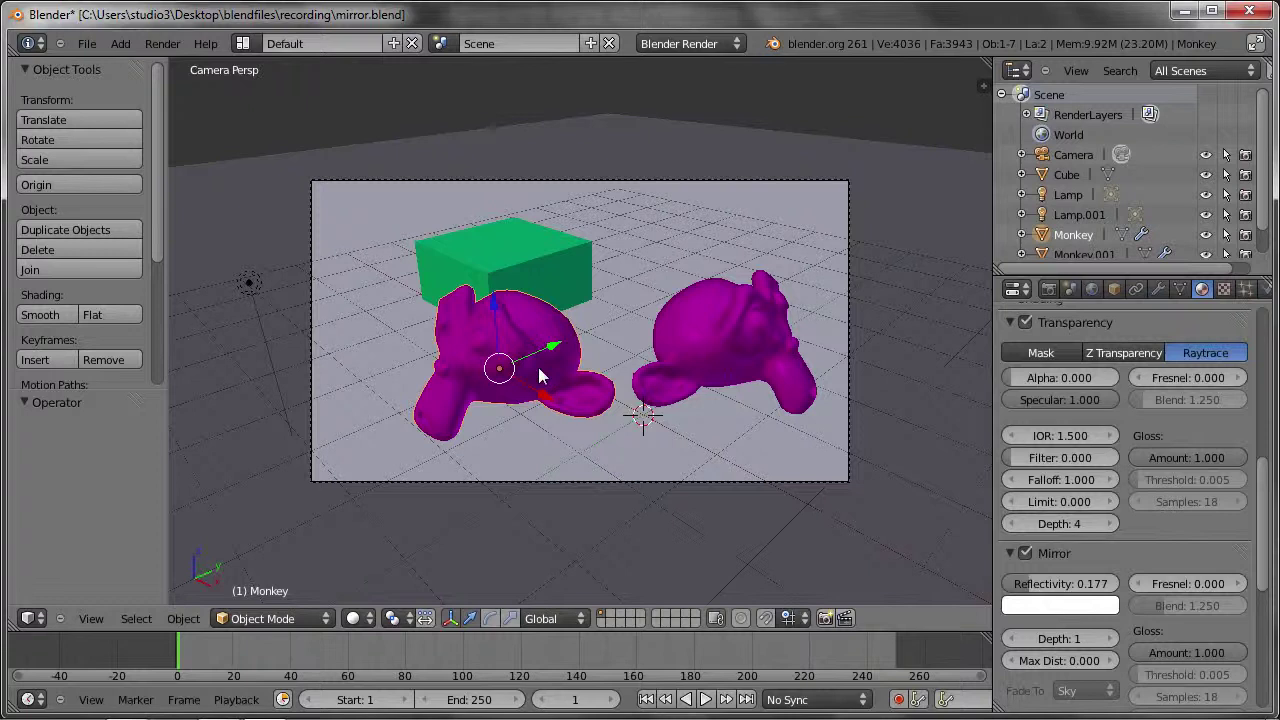
{"action": "left_click", "coordinate": [1025, 322]}
{"action": "left_click", "coordinate": [1025, 554]}
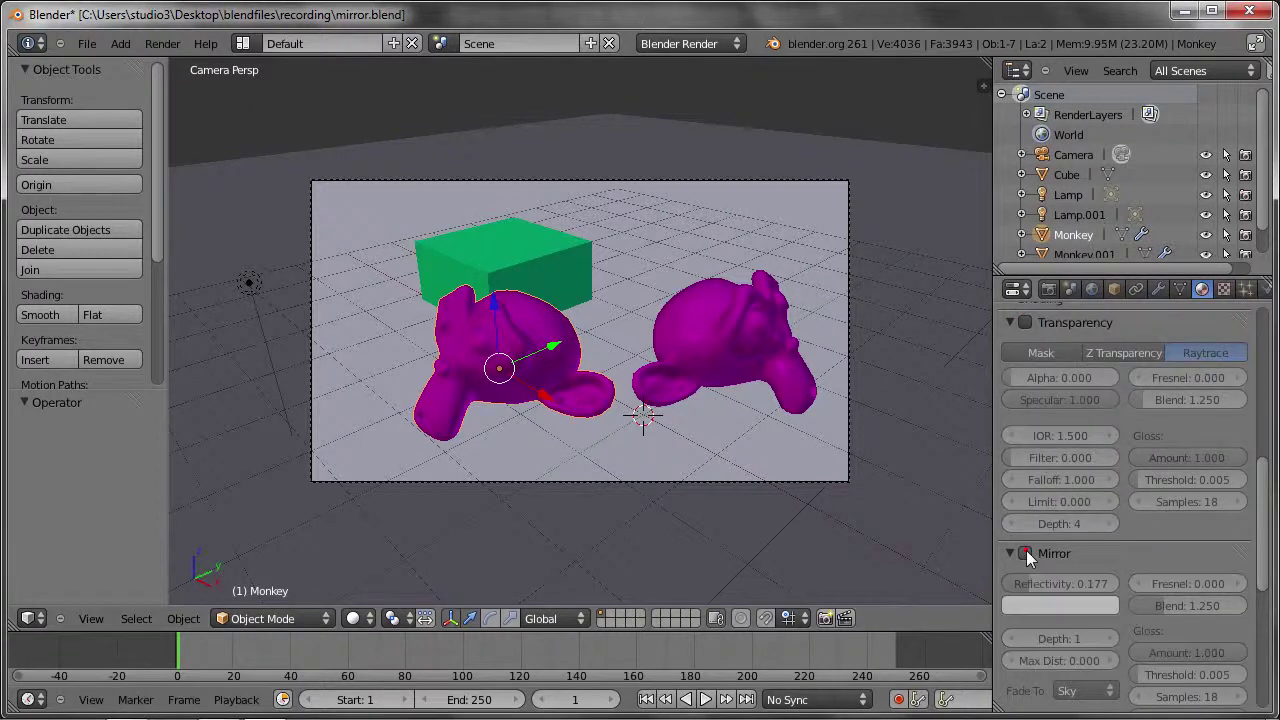
{"action": "right_click", "coordinate": [707, 440]}
{"action": "key", "text": "F12"}
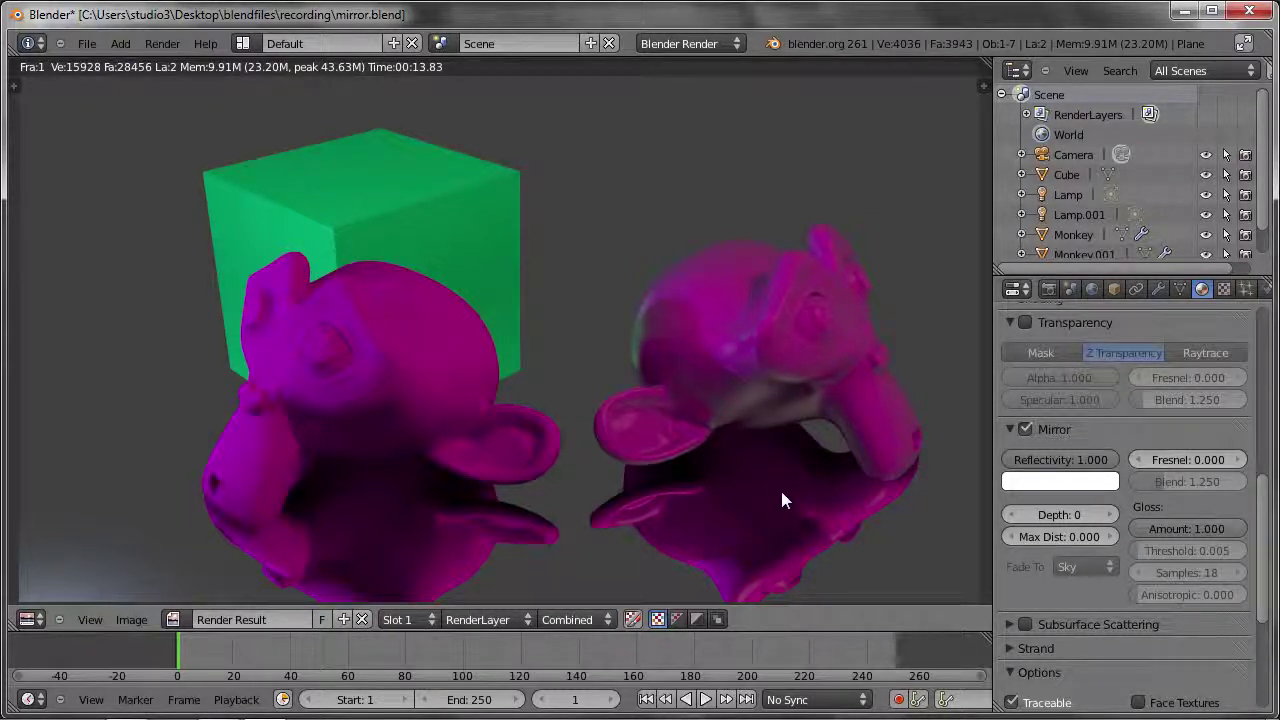
Set the right monkey's gloss to 1 and mirror Fresnel to 1, then test-render the reflection.
{"action": "key", "text": "Escape"}
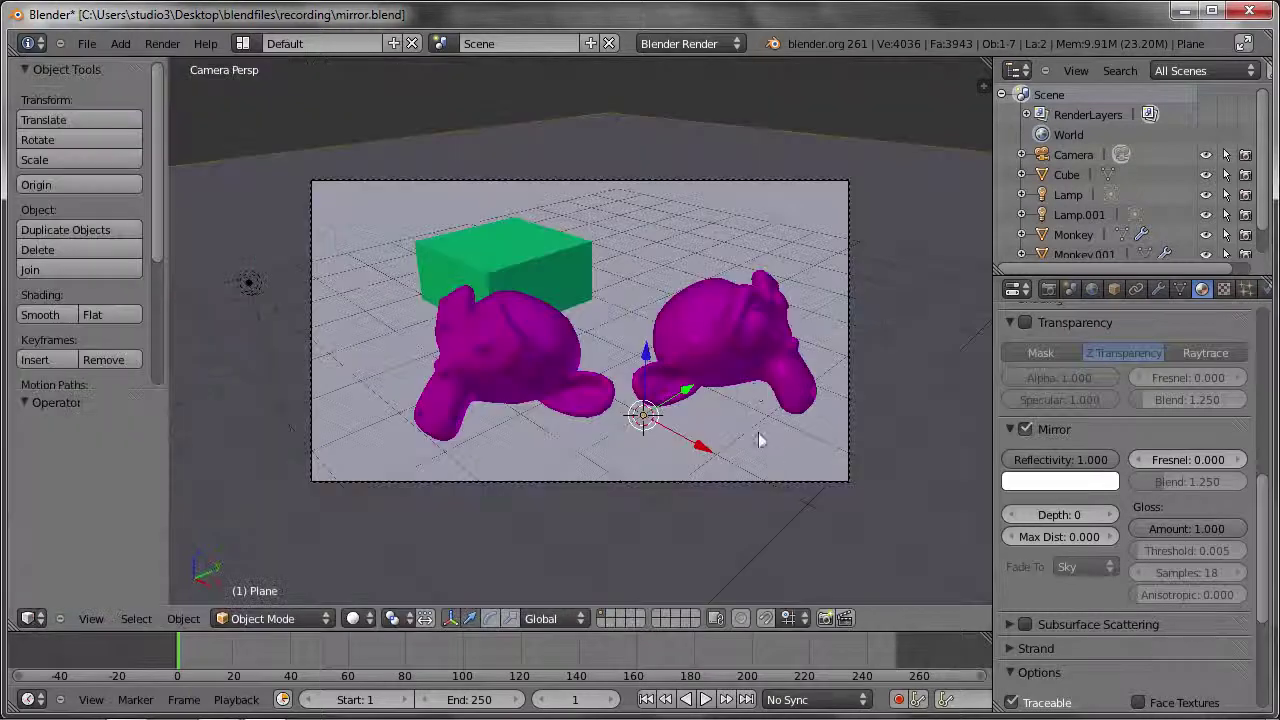
{"action": "right_click", "coordinate": [752, 360]}
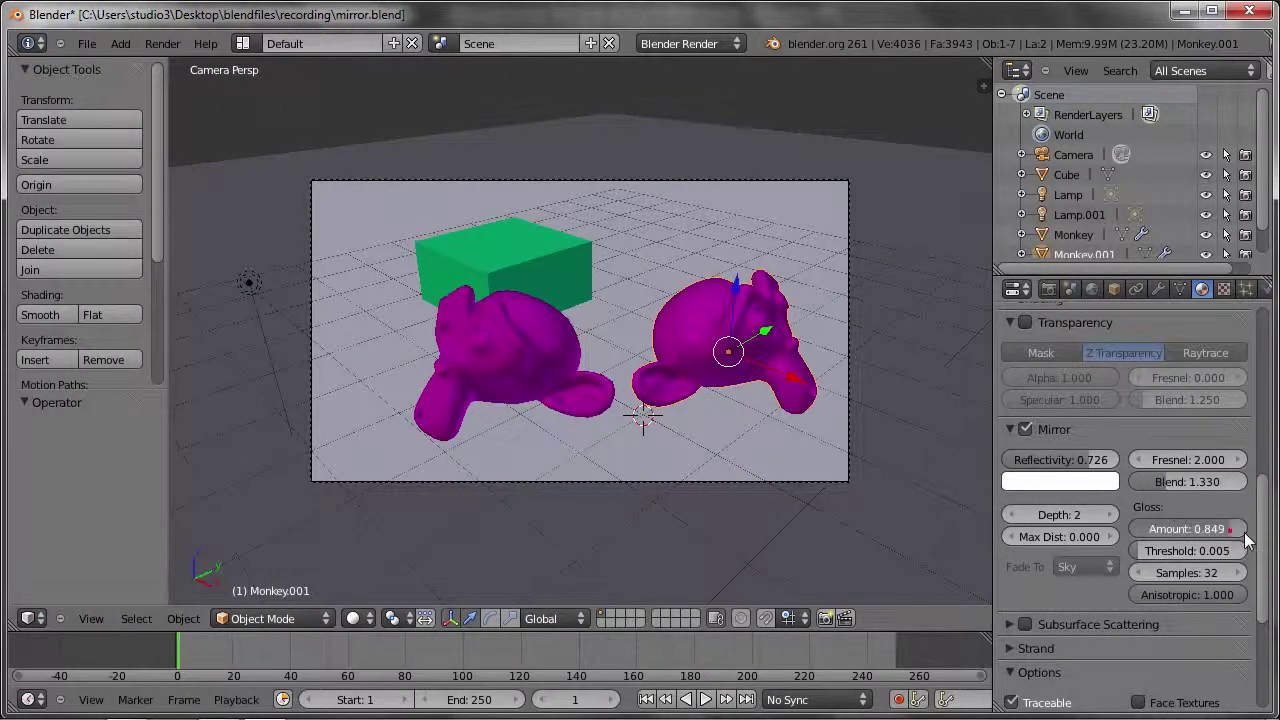
{"action": "left_click_drag", "start_coordinate": [1222, 530], "coordinate": [1233, 537]}
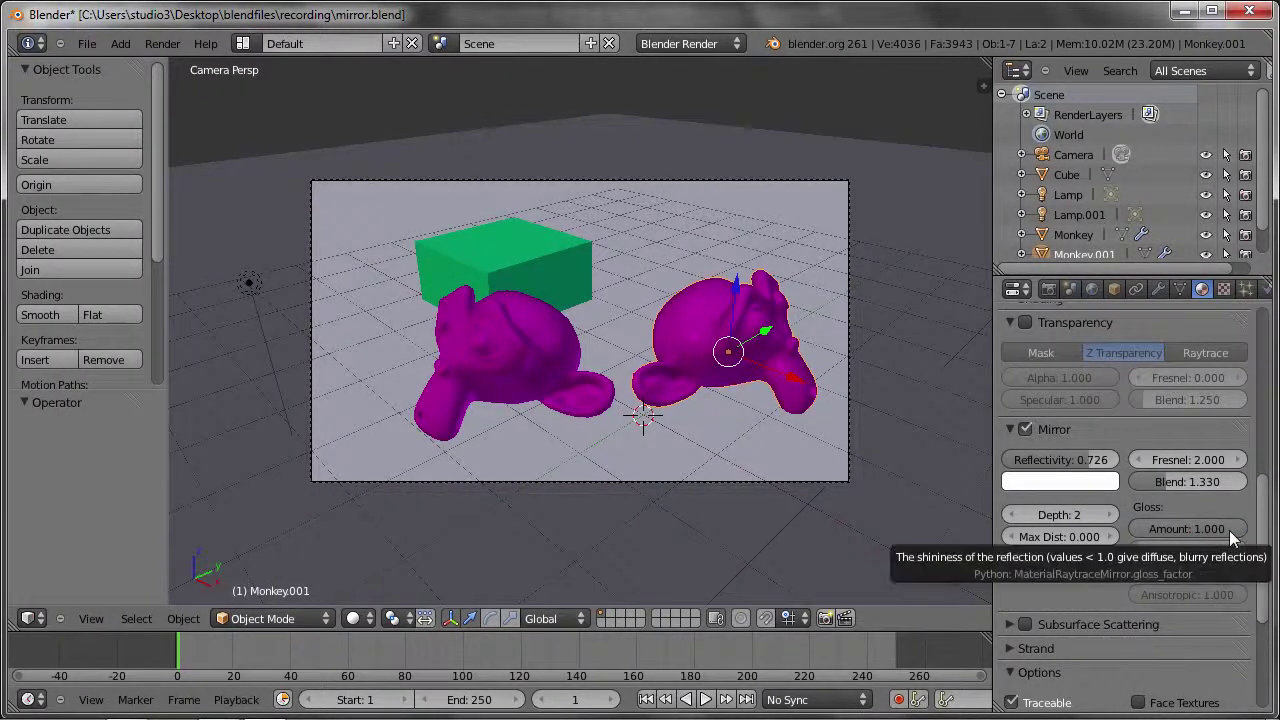
{"action": "left_click", "coordinate": [1200, 459]}
{"action": "type", "text": "1"}
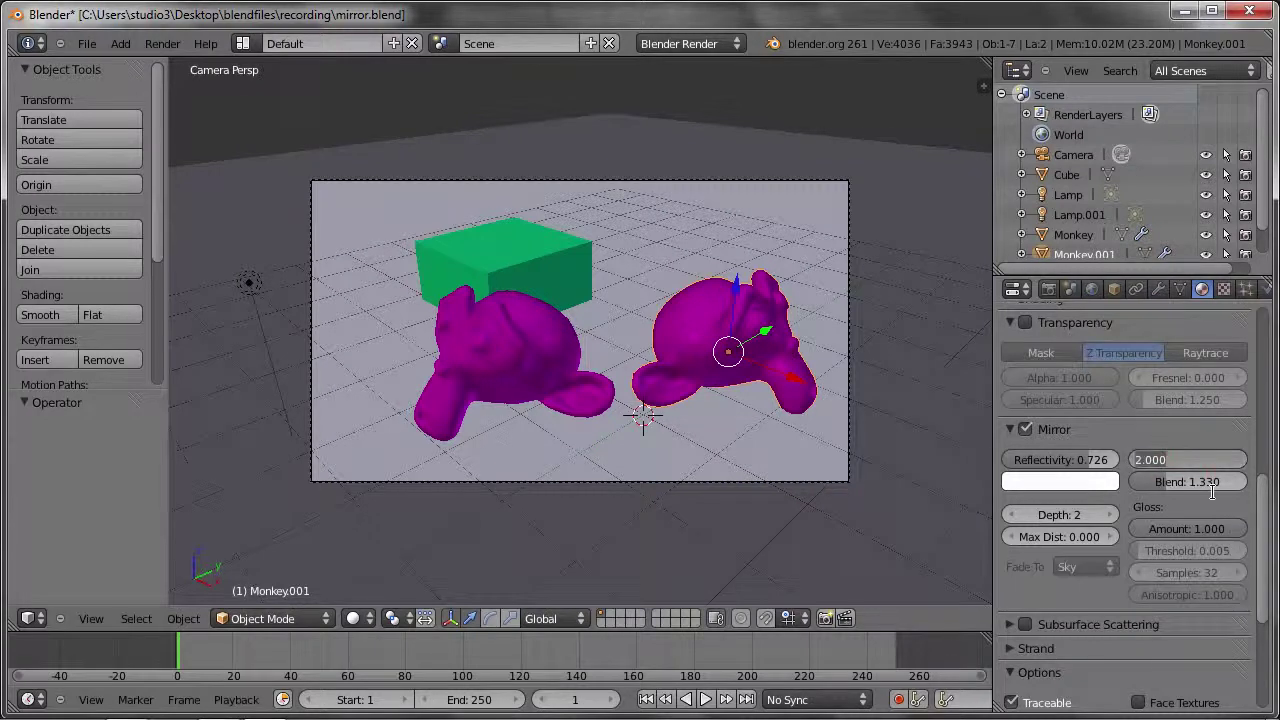
{"action": "key", "text": "Return"}
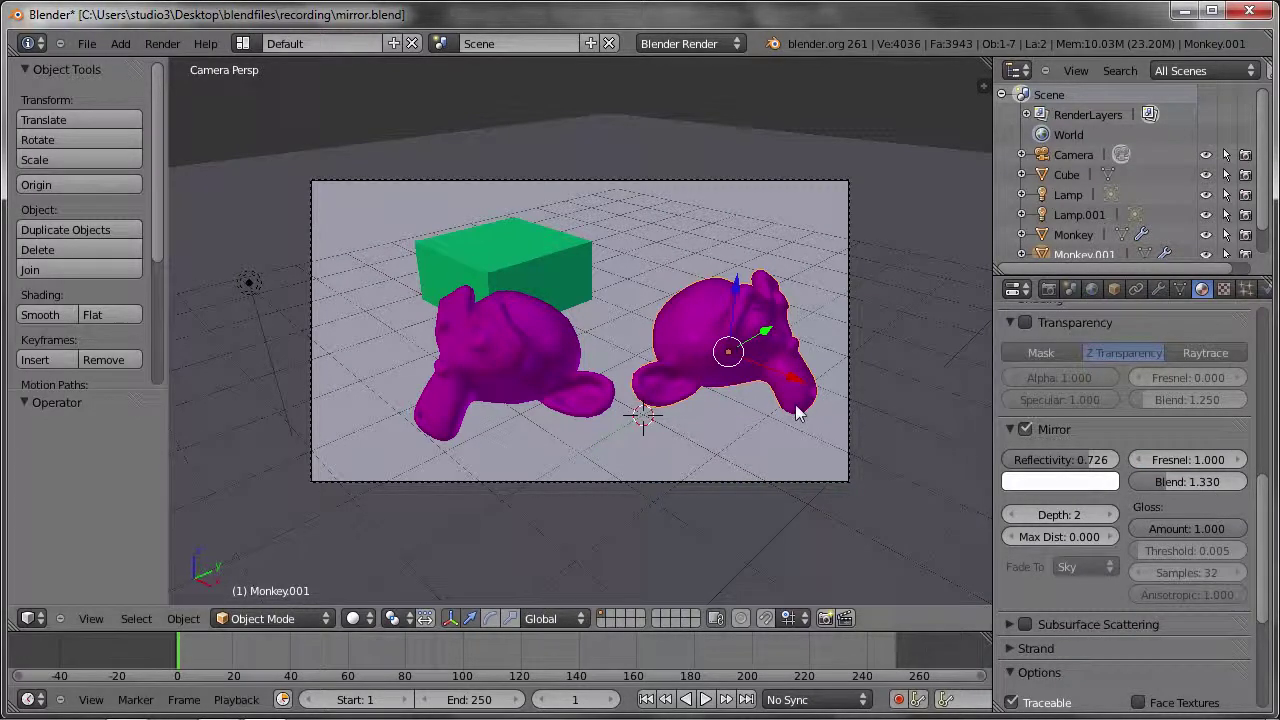
{"action": "key", "text": "F12"}
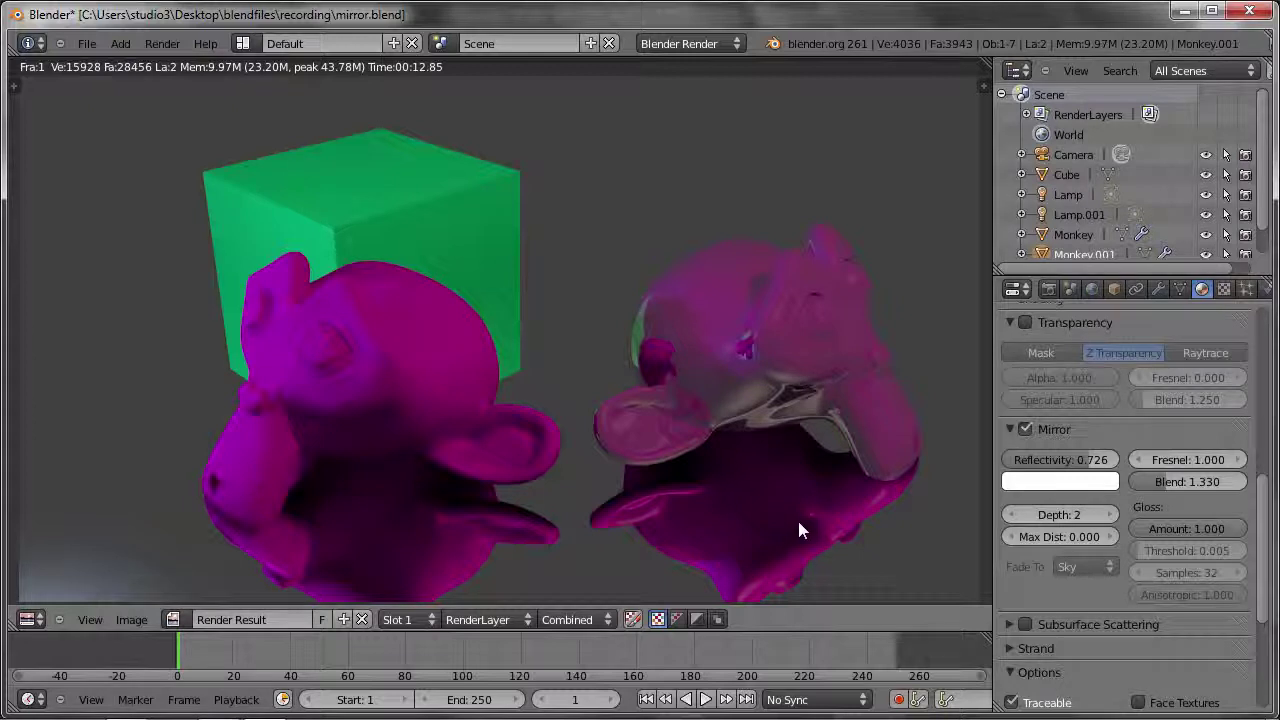
{"action": "left_click", "coordinate": [728, 519]}
{"action": "key", "text": "Escape"}
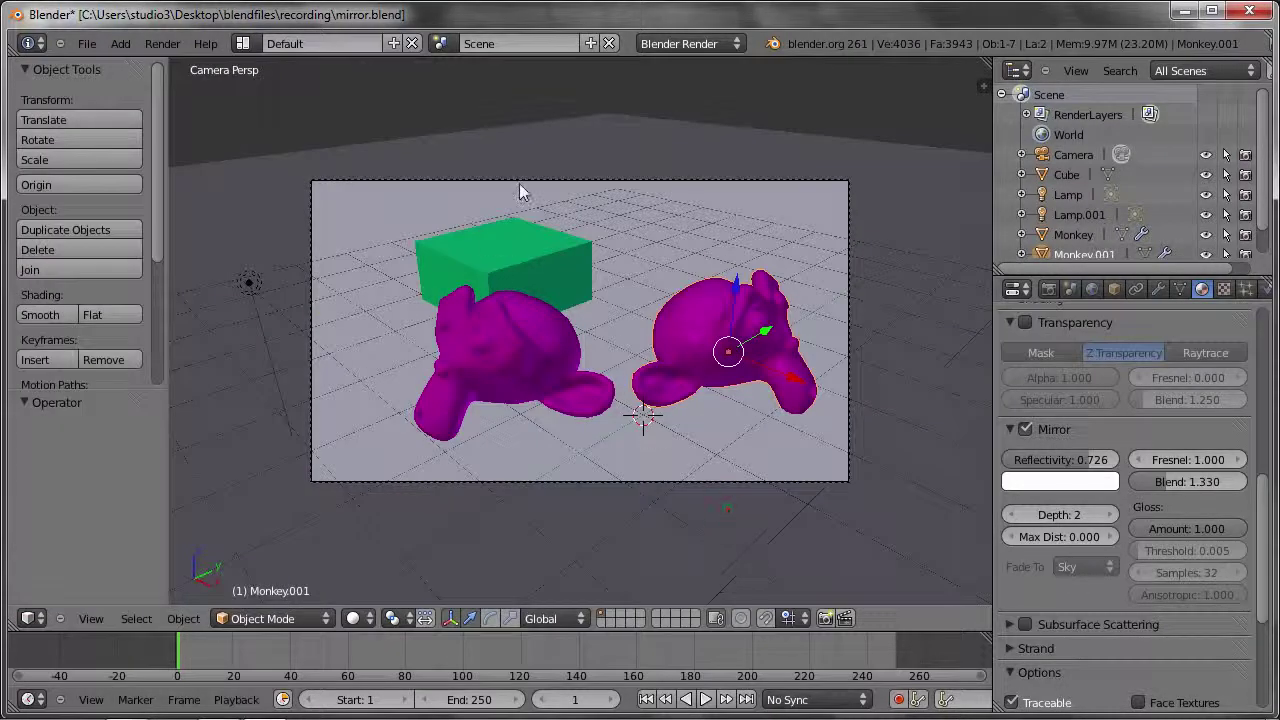
Set the floor plane's mirror depth to 1 and render, then raise it to 2 and render again.
{"action": "right_click", "coordinate": [519, 183]}
{"action": "left_click", "coordinate": [1109, 514]}
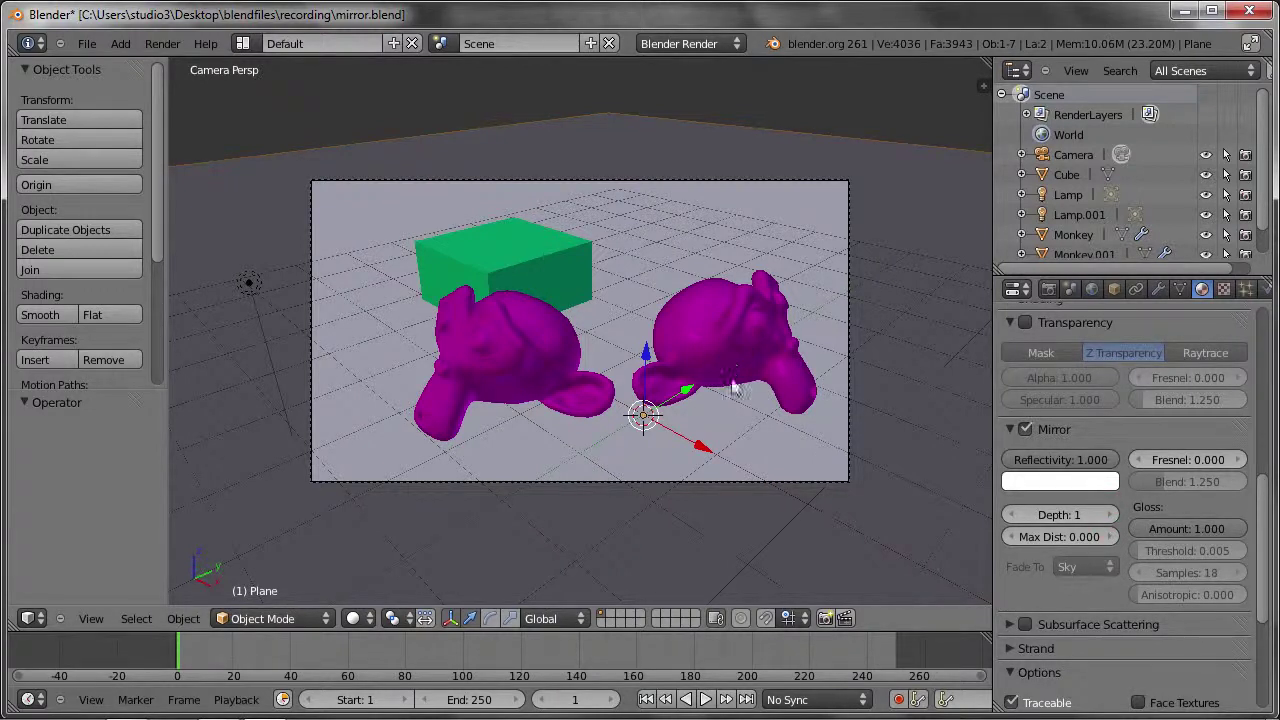
{"action": "key", "text": "F12"}
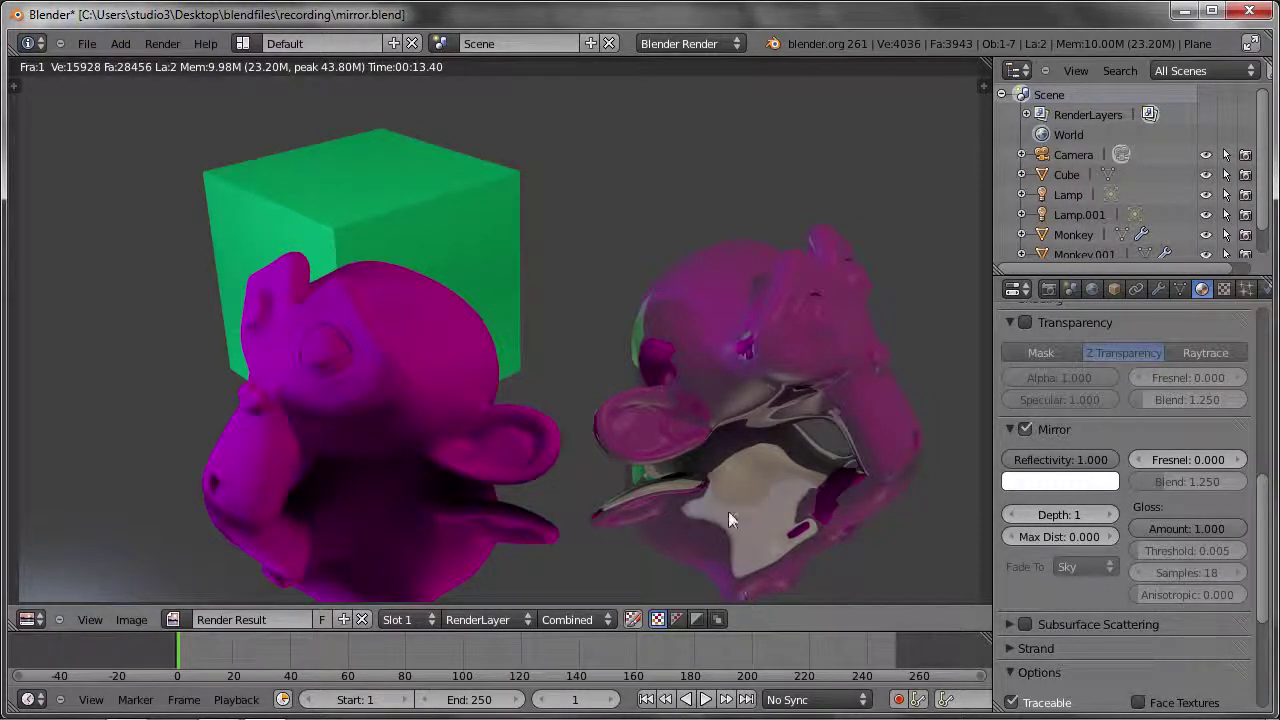
{"action": "left_click", "coordinate": [1110, 514]}
{"action": "key", "text": "Escape"}
{"action": "key", "text": "F12"}
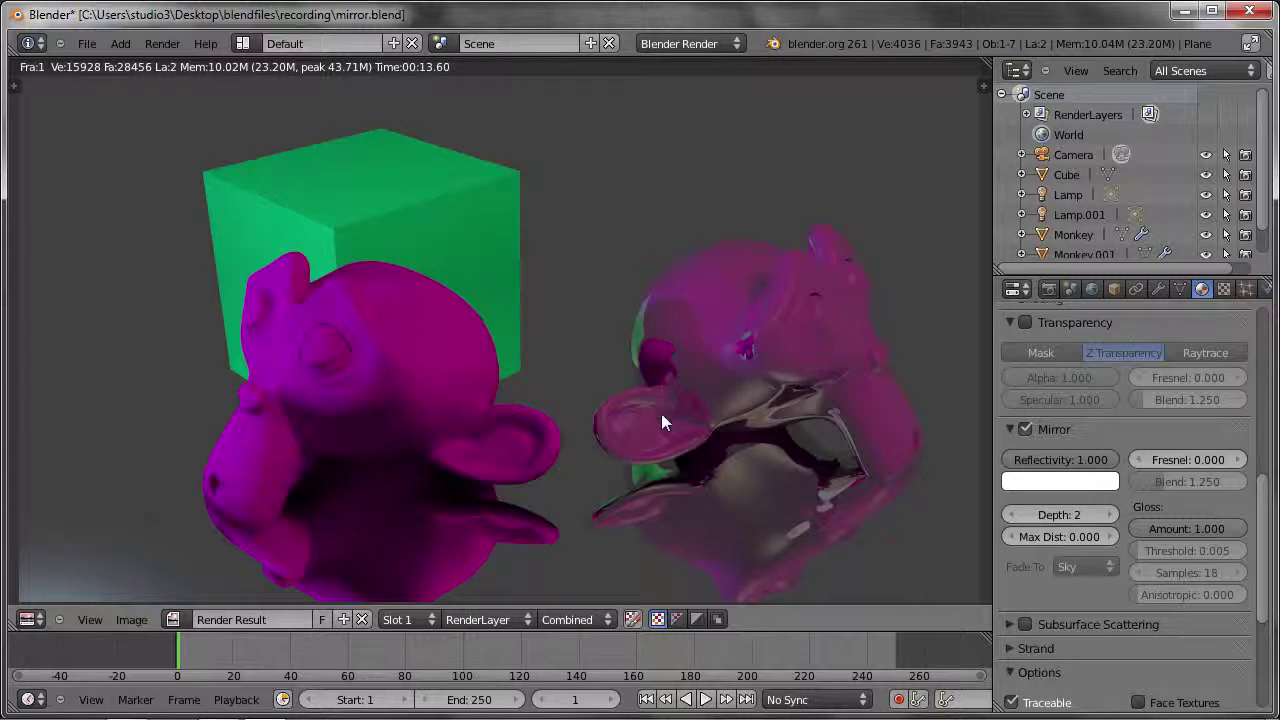
Collapse the Mirror and Transparency panels and expand the Shading settings.
{"action": "left_click", "coordinate": [1010, 429]}
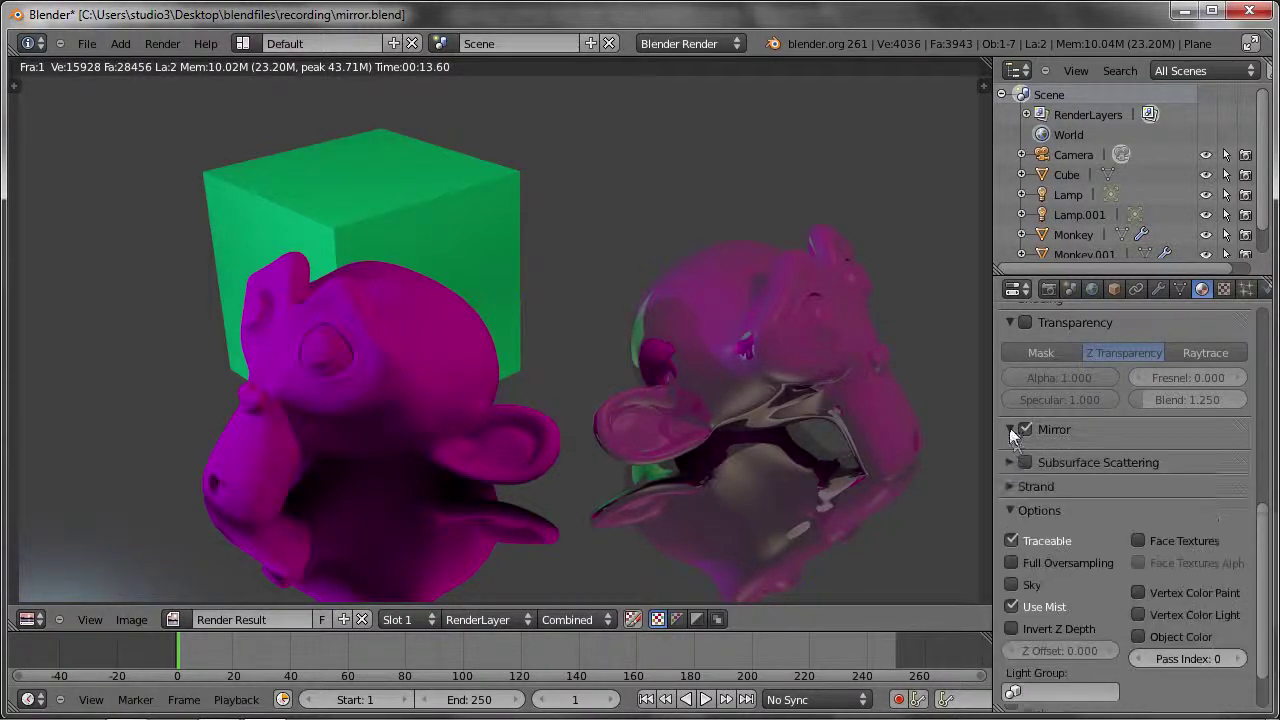
{"action": "left_click", "coordinate": [1010, 441]}
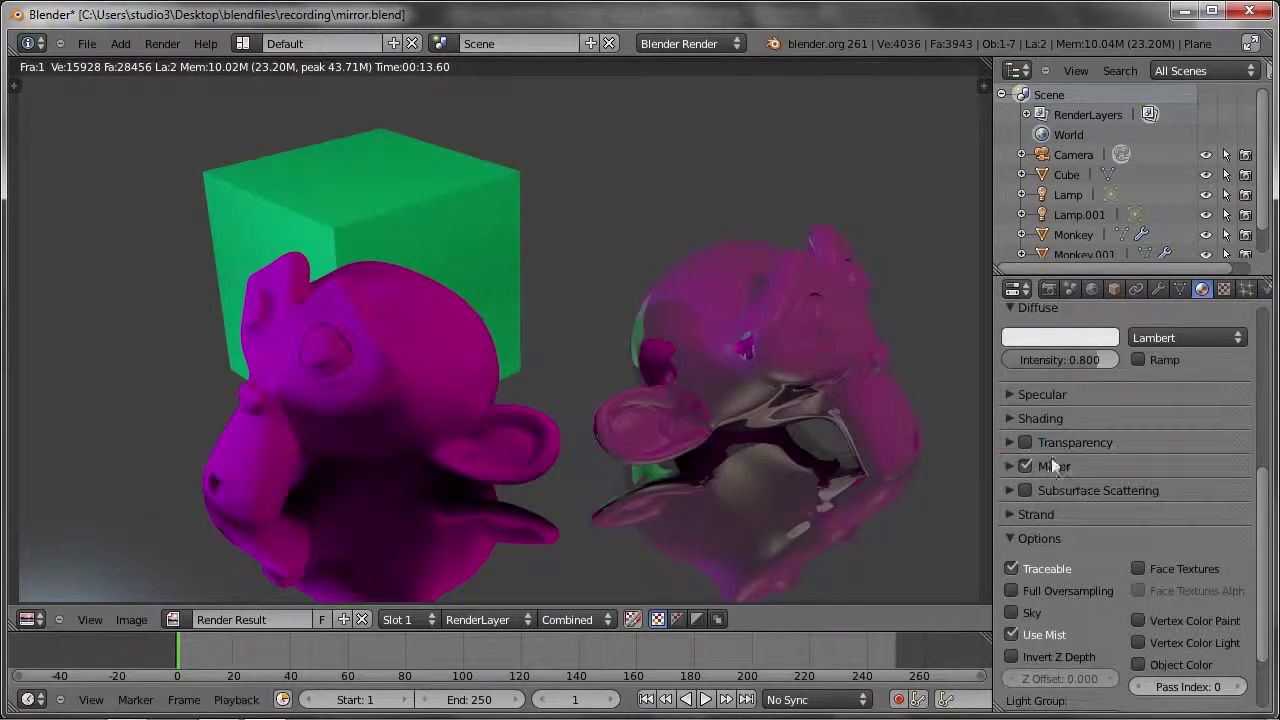
{"action": "scroll", "coordinate": [1030, 390], "scroll_direction": "up", "scroll_amount": 2}
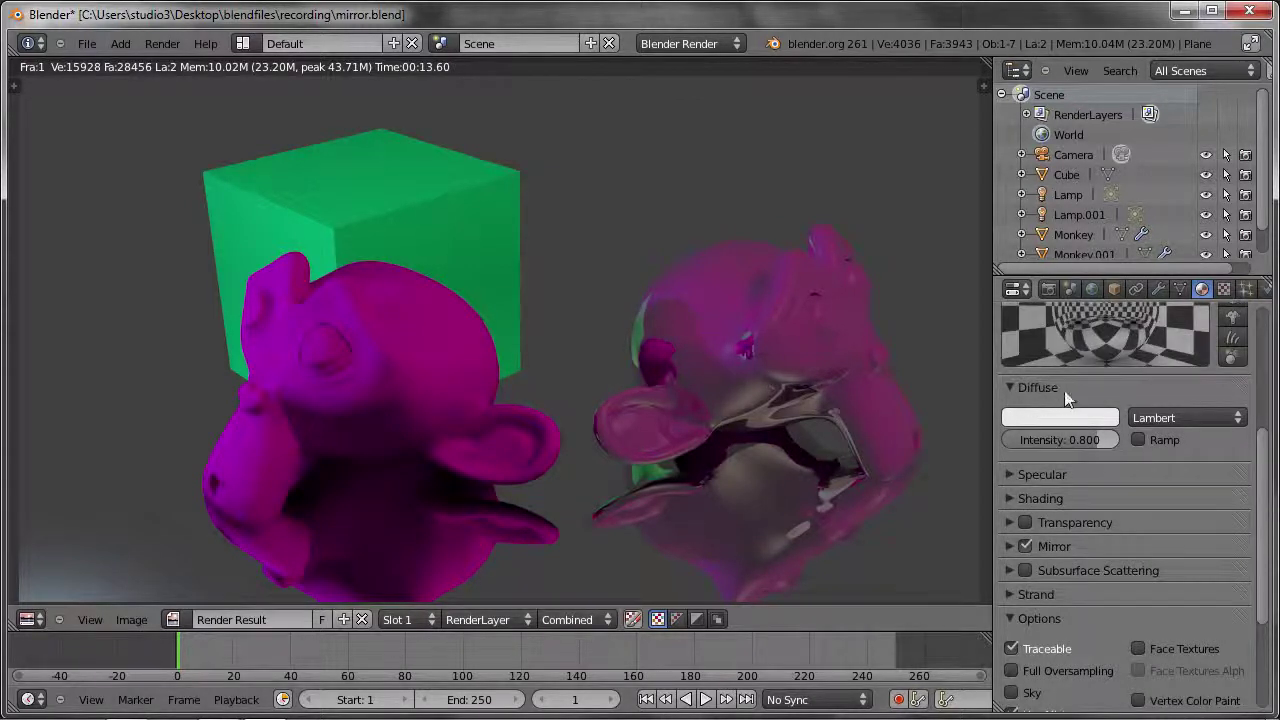
{"action": "left_click", "coordinate": [1182, 412]}
{"action": "left_click", "coordinate": [1045, 474]}
{"action": "left_click", "coordinate": [1045, 473]}
{"action": "left_click", "coordinate": [1027, 497]}
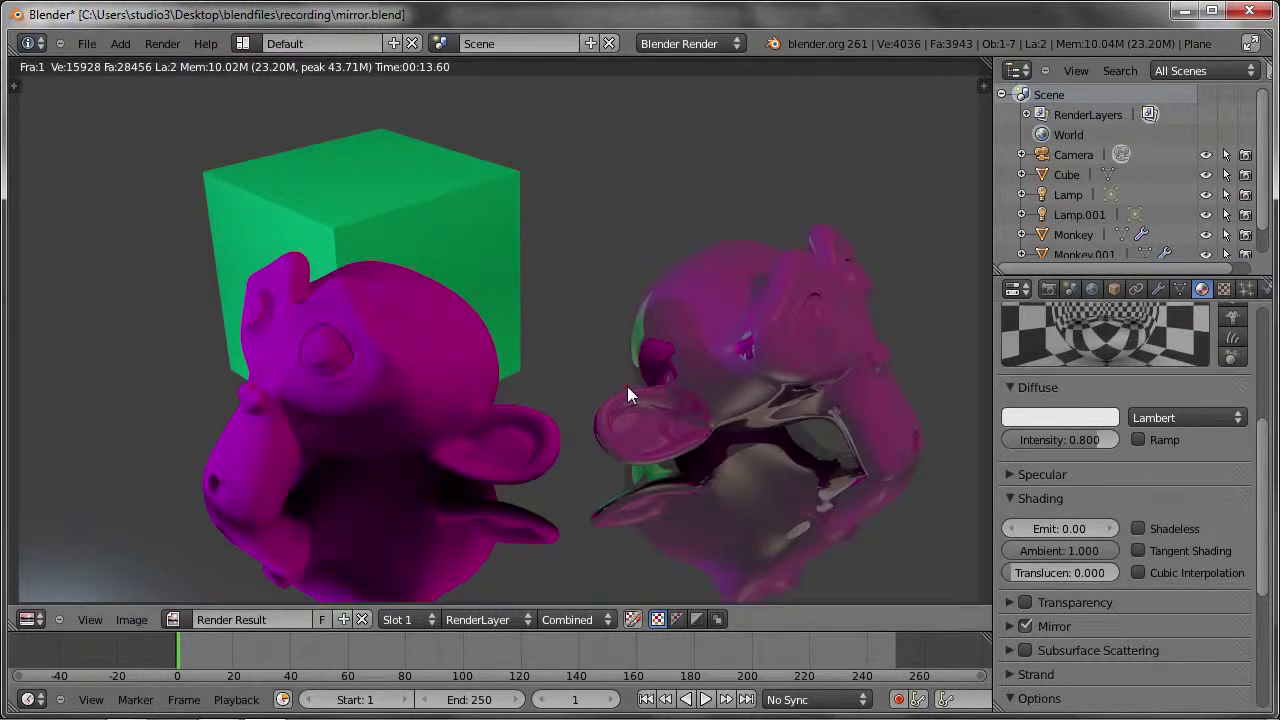
{"action": "key", "text": "Escape"}
Make Monkey.001 shadeless and render, then untick its Mirror and render again.
{"action": "right_click", "coordinate": [688, 357]}
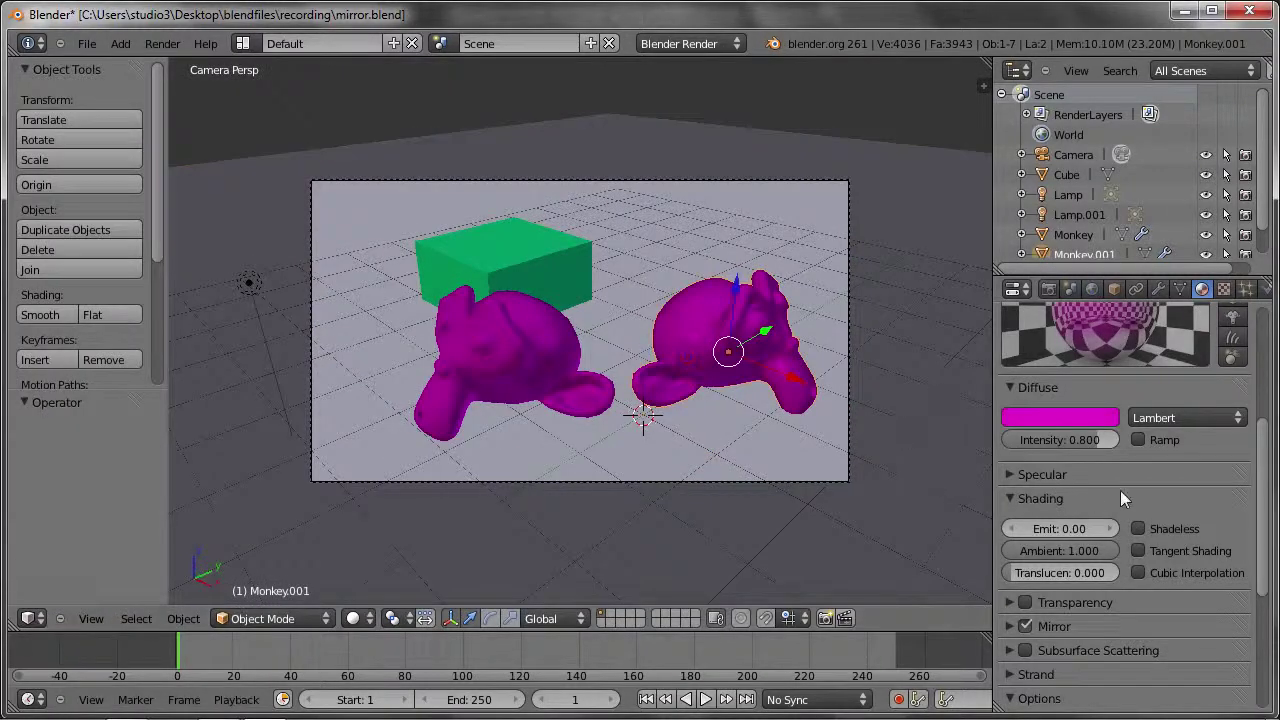
{"action": "left_click", "coordinate": [1137, 529]}
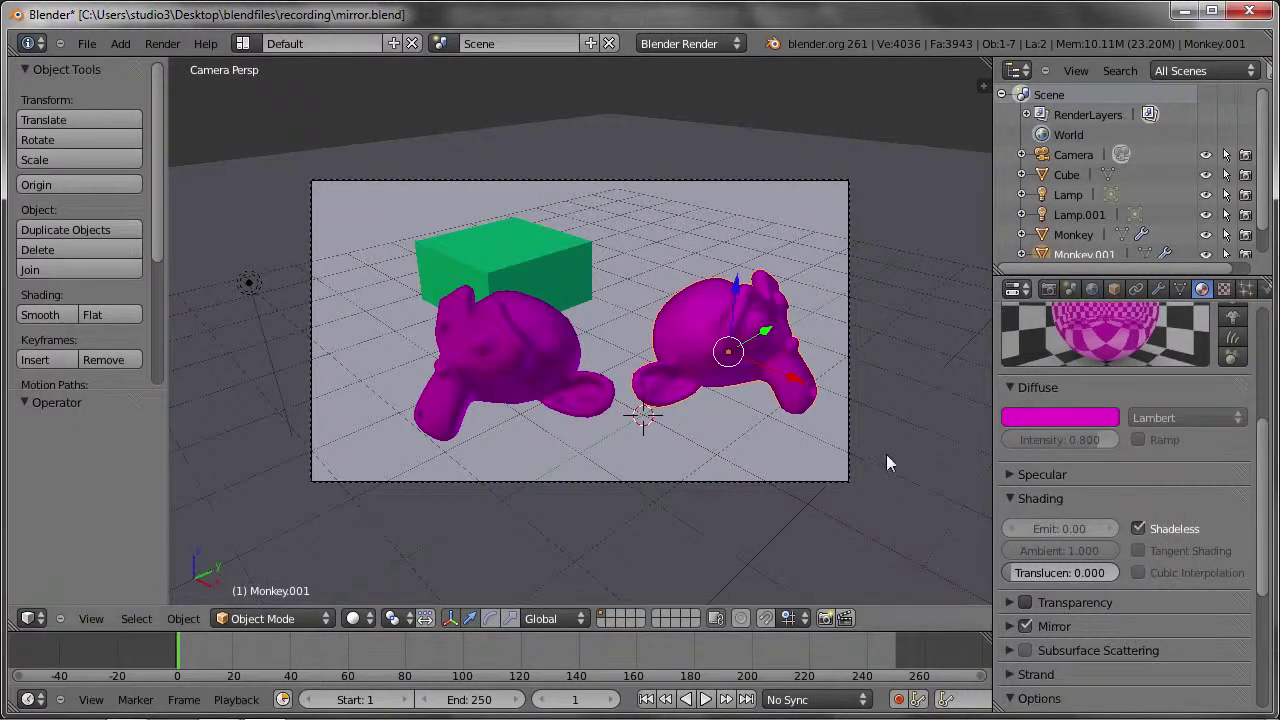
{"action": "key", "text": "F12"}
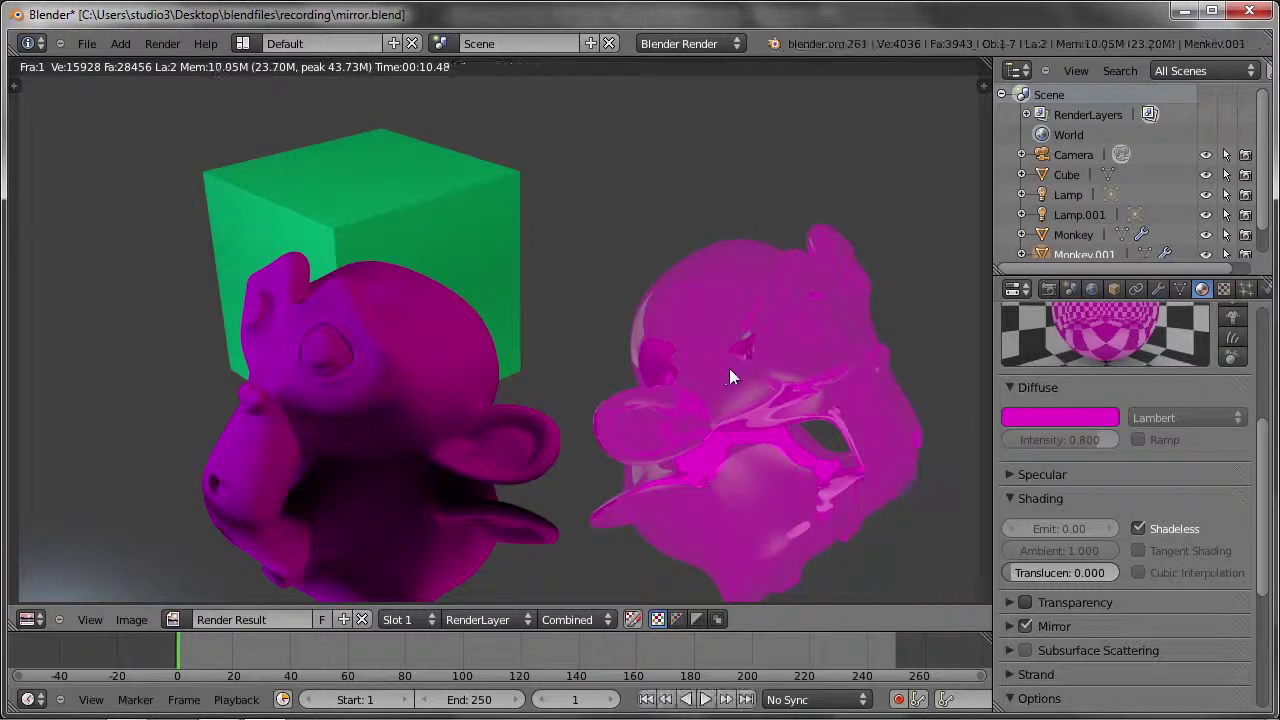
{"action": "left_click", "coordinate": [1025, 626]}
{"action": "key", "text": "F12"}
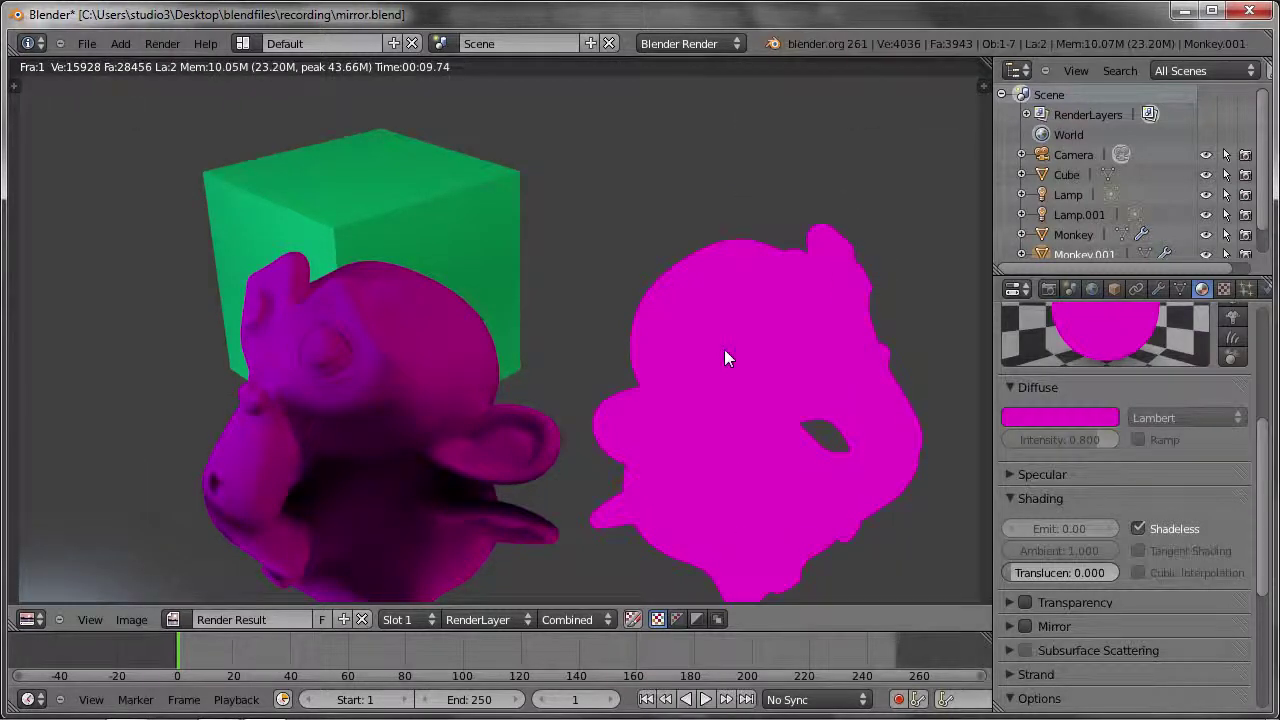
{"action": "key", "text": "Escape"}
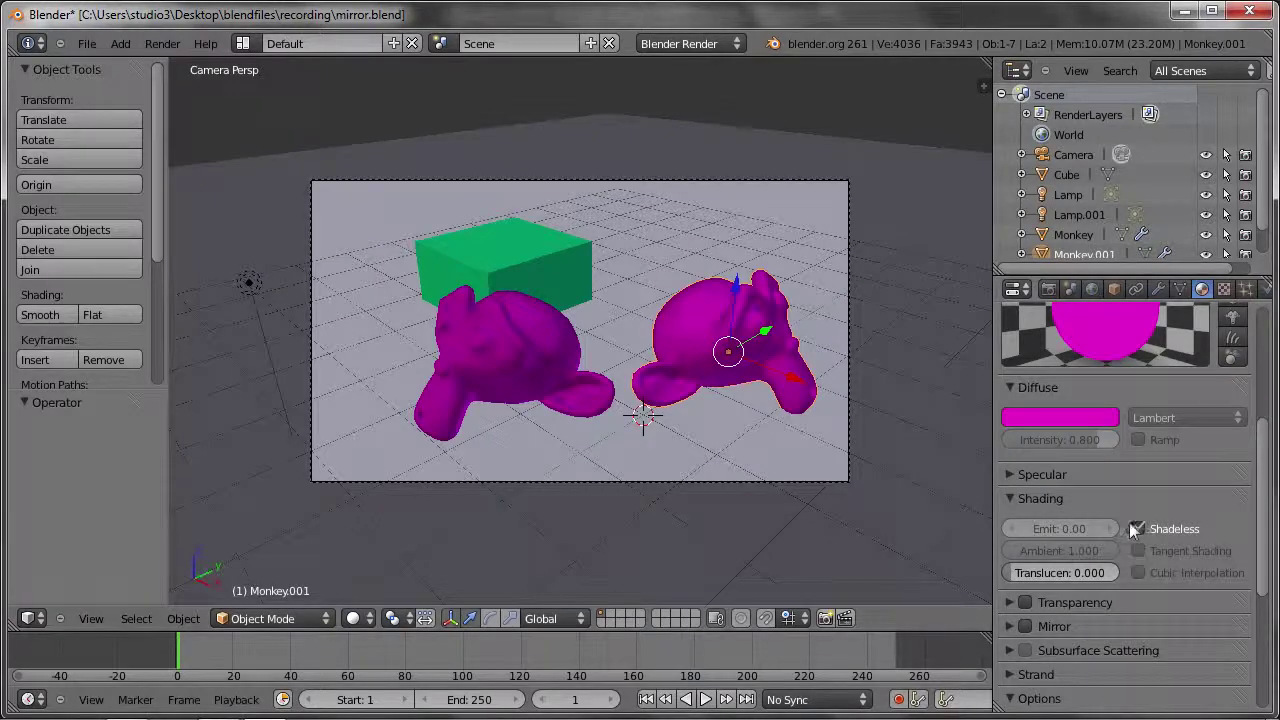
Untick Shadeless, render the right monkey with Emit 1.00, then reset Emit to 0.00.
{"action": "left_click", "coordinate": [1139, 530]}
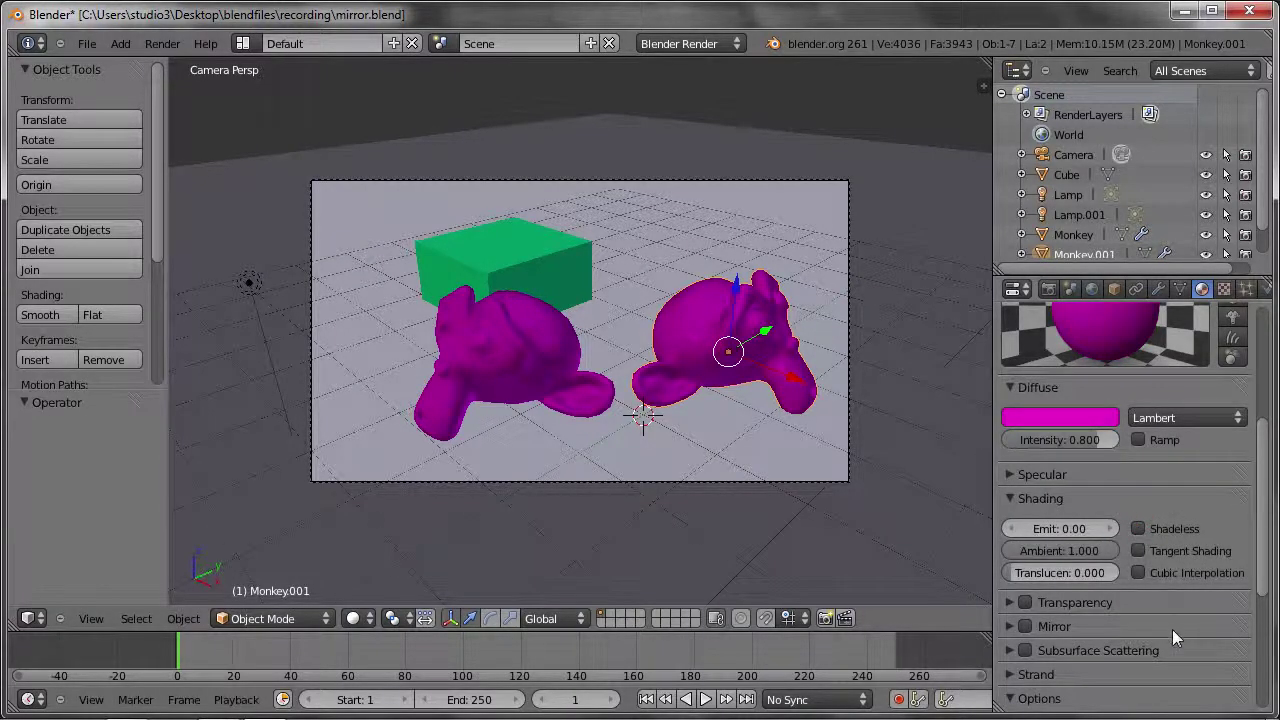
{"action": "left_click", "coordinate": [1060, 528]}
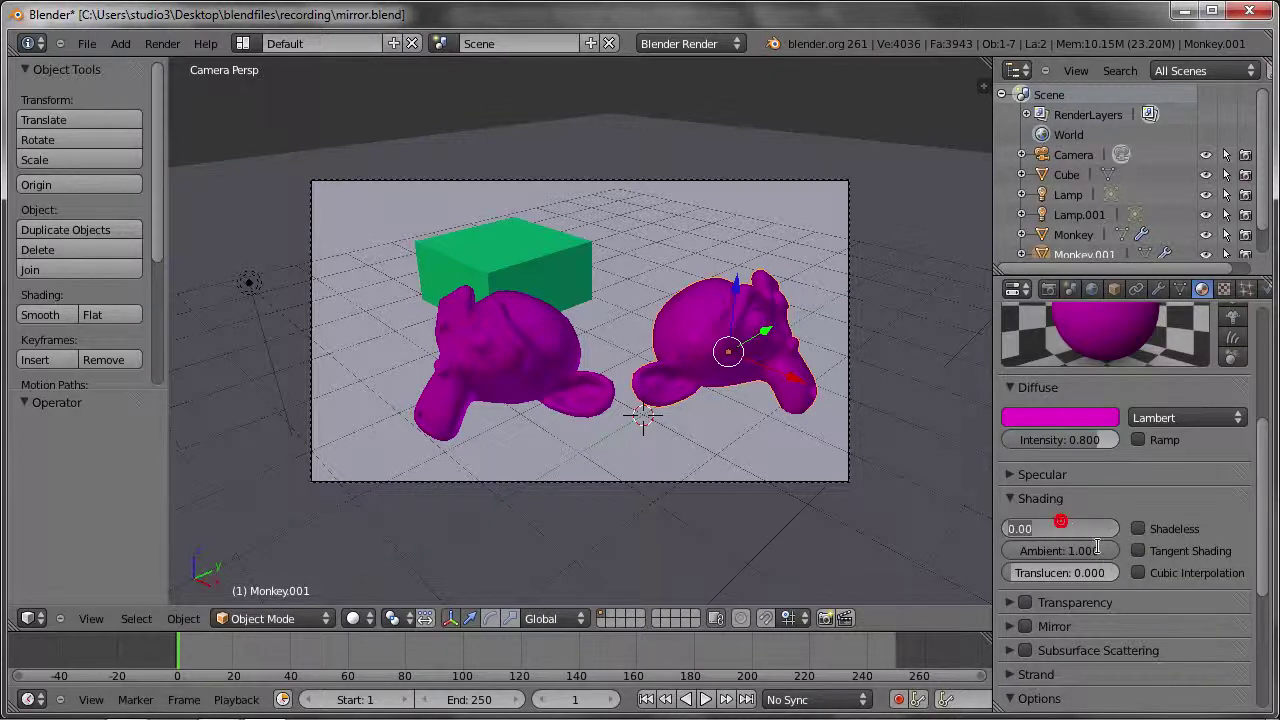
{"action": "type", "text": "1"}
{"action": "key", "text": "Return"}
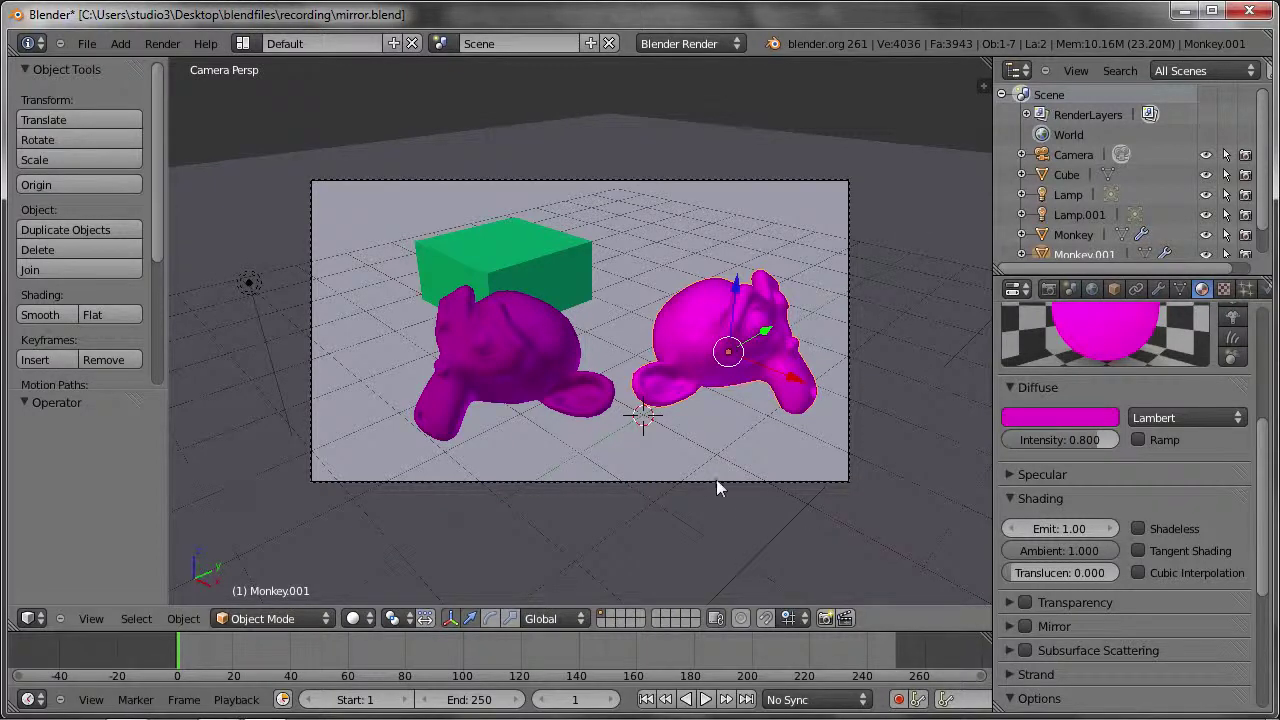
{"action": "key", "text": "F12"}
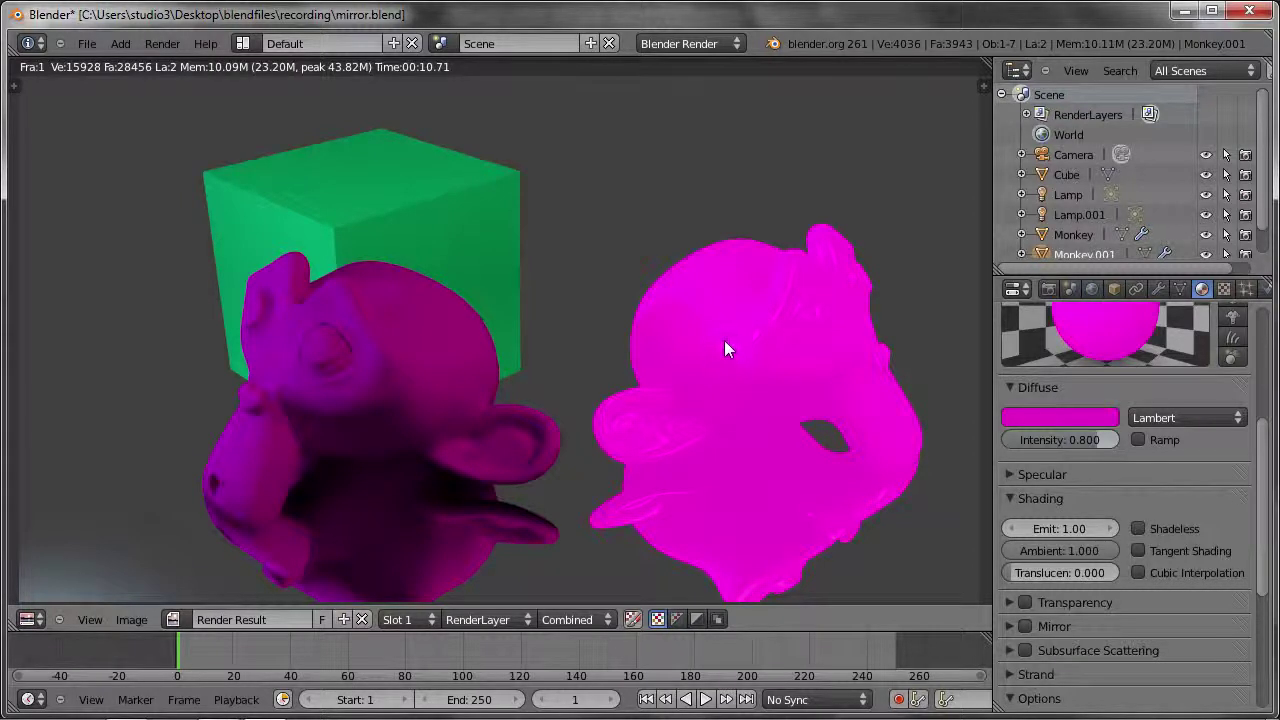
{"action": "left_click", "coordinate": [1058, 527]}
{"action": "type", "text": "00"}
{"action": "key", "text": "Return"}
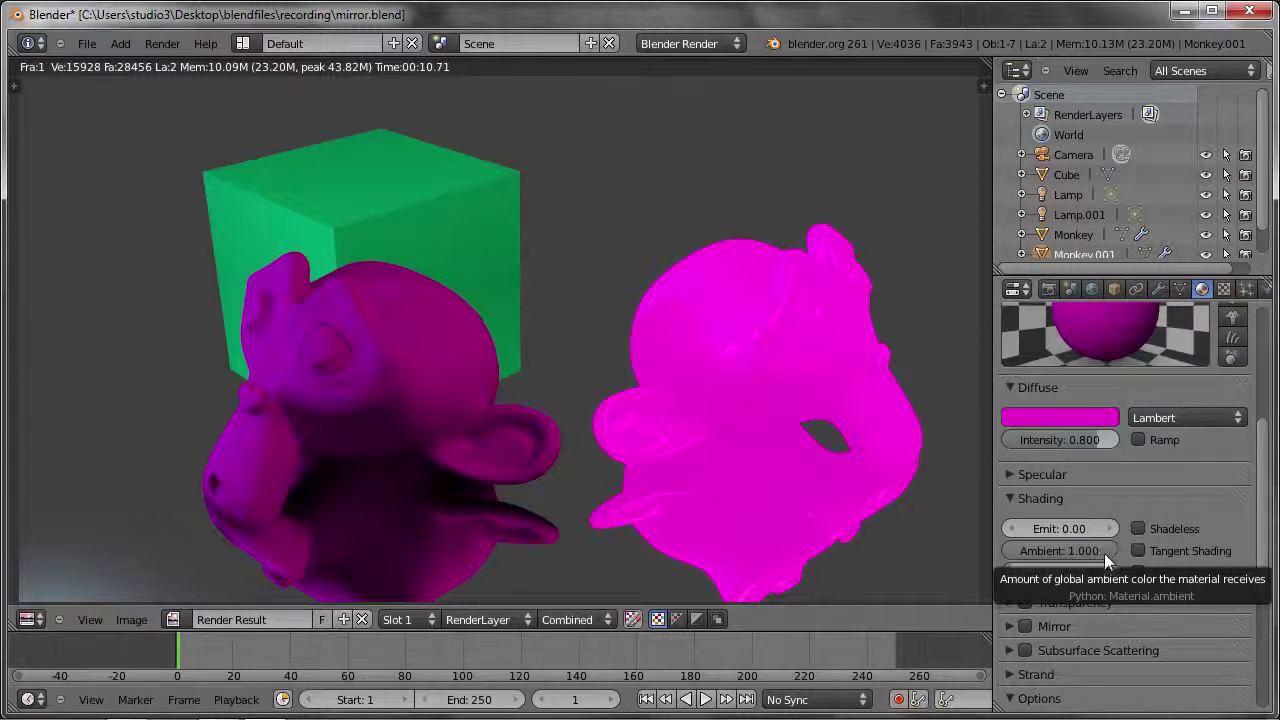
Set the right monkey's ambient to 0, render it, then enable World Environment Lighting.
{"action": "left_click_drag", "start_coordinate": [1106, 554], "coordinate": [702, 470]}
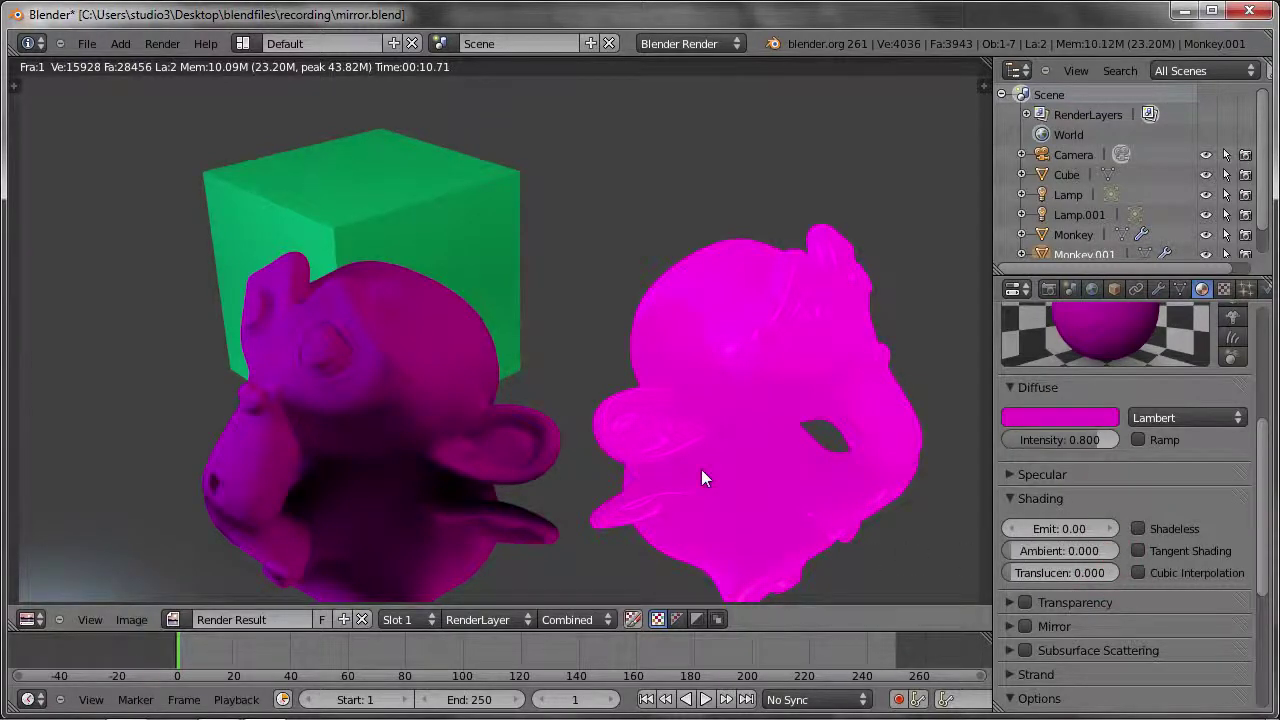
{"action": "key", "text": "F12"}
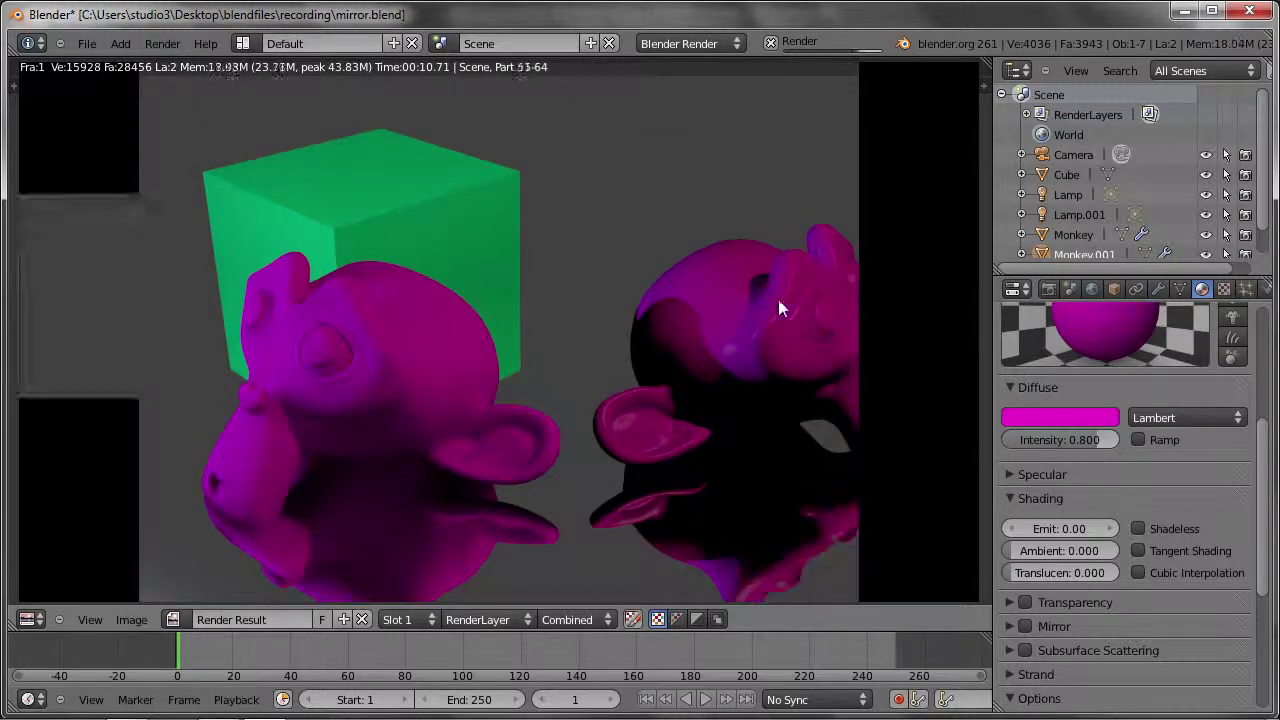
{"action": "left_click", "coordinate": [1091, 289]}
{"action": "left_click", "coordinate": [1025, 656]}
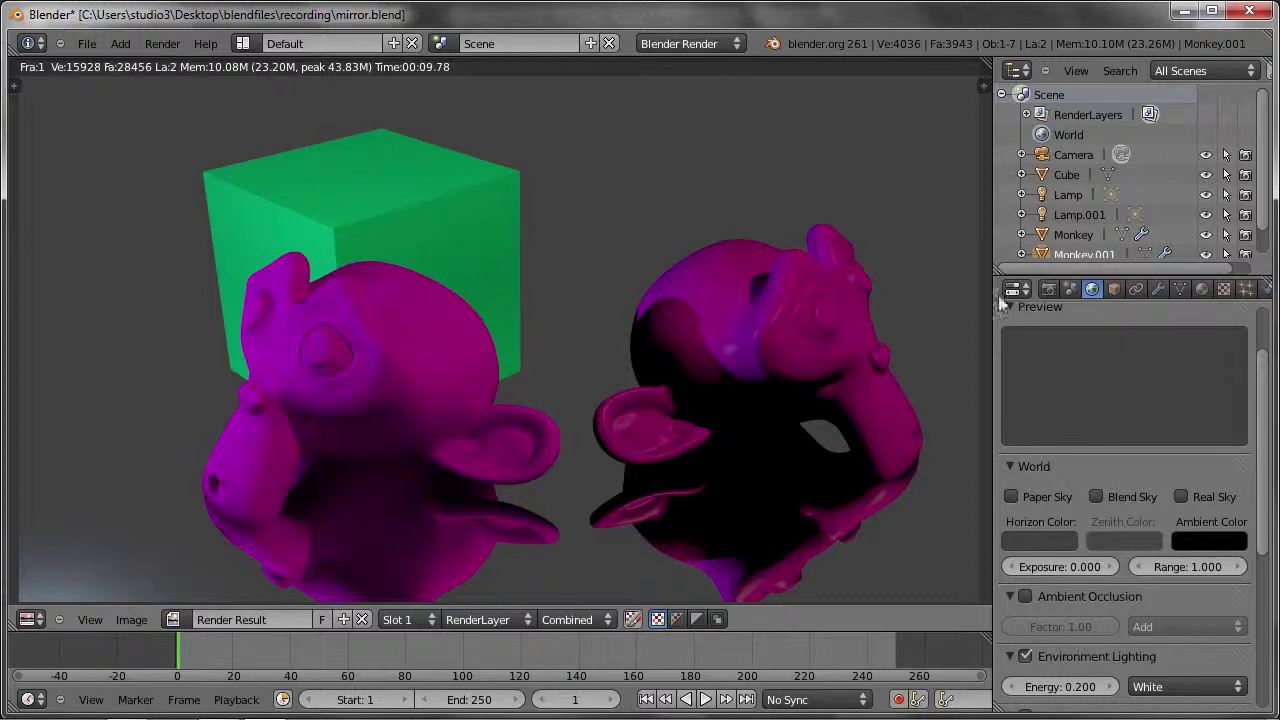
Raise the right monkey material's Ambient back to 1.000.
{"action": "left_click", "coordinate": [1203, 288]}
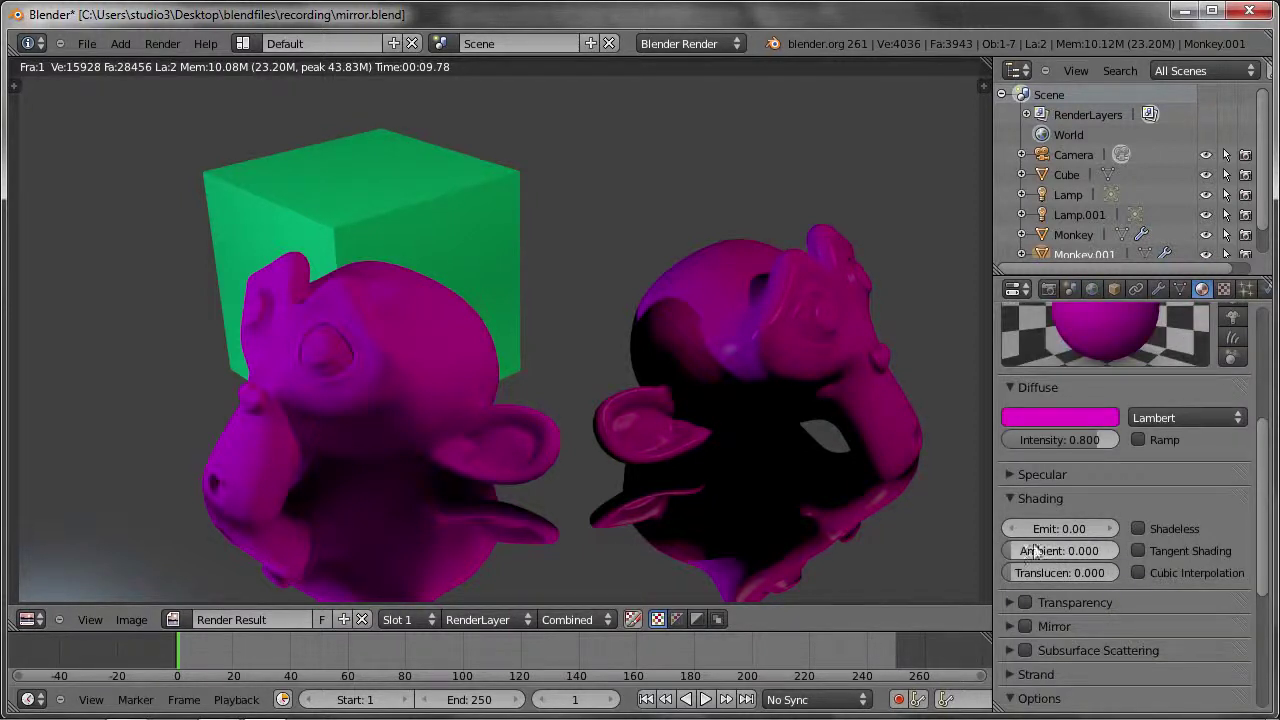
{"action": "left_click_drag", "start_coordinate": [1015, 556], "coordinate": [1208, 556]}
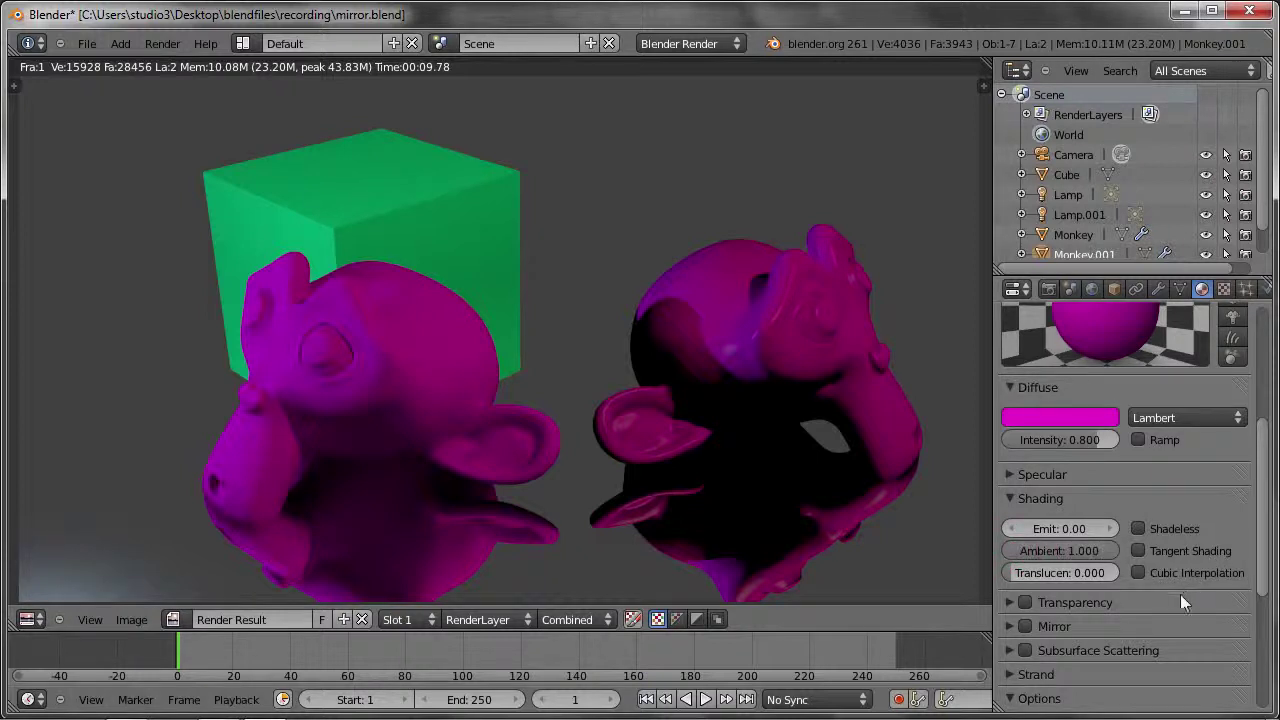
{"action": "scroll", "coordinate": [1183, 551], "scroll_direction": "down", "scroll_amount": 3}
{"action": "scroll", "coordinate": [1115, 528], "scroll_direction": "down", "scroll_amount": 2}
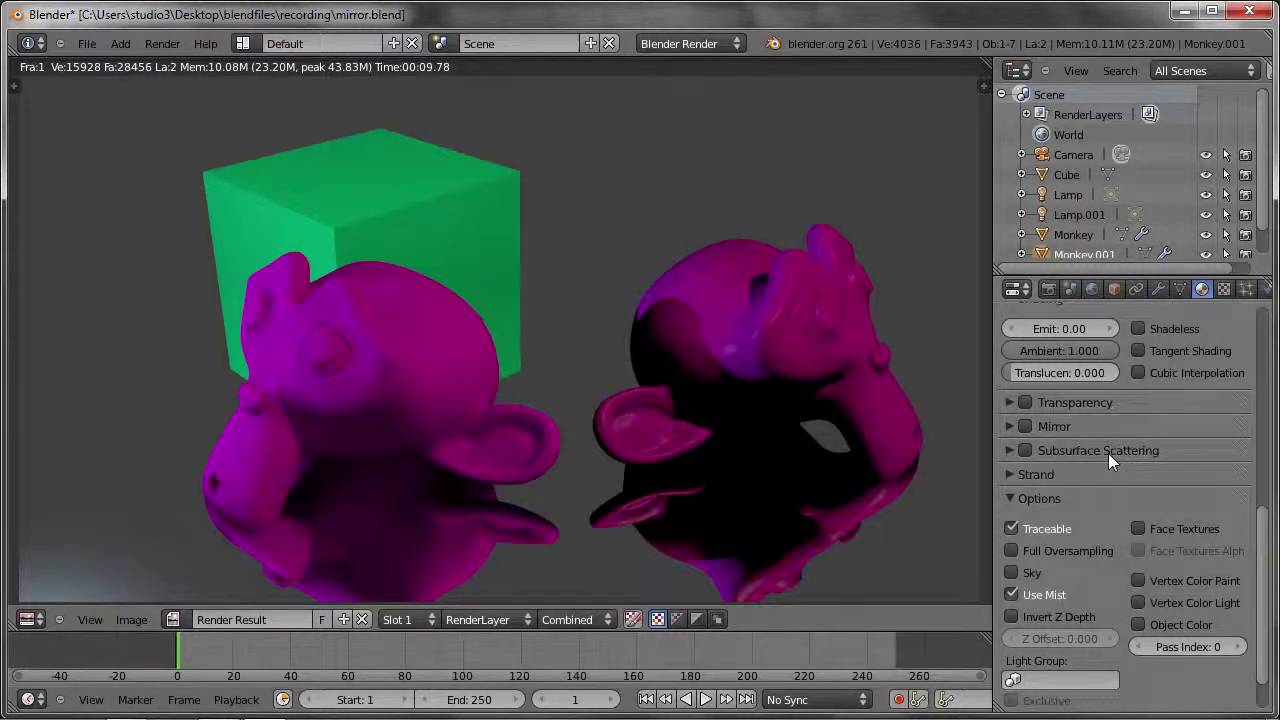
Enable Subsurface Scattering on the monkey material and render the scene.
{"action": "left_click", "coordinate": [1009, 449]}
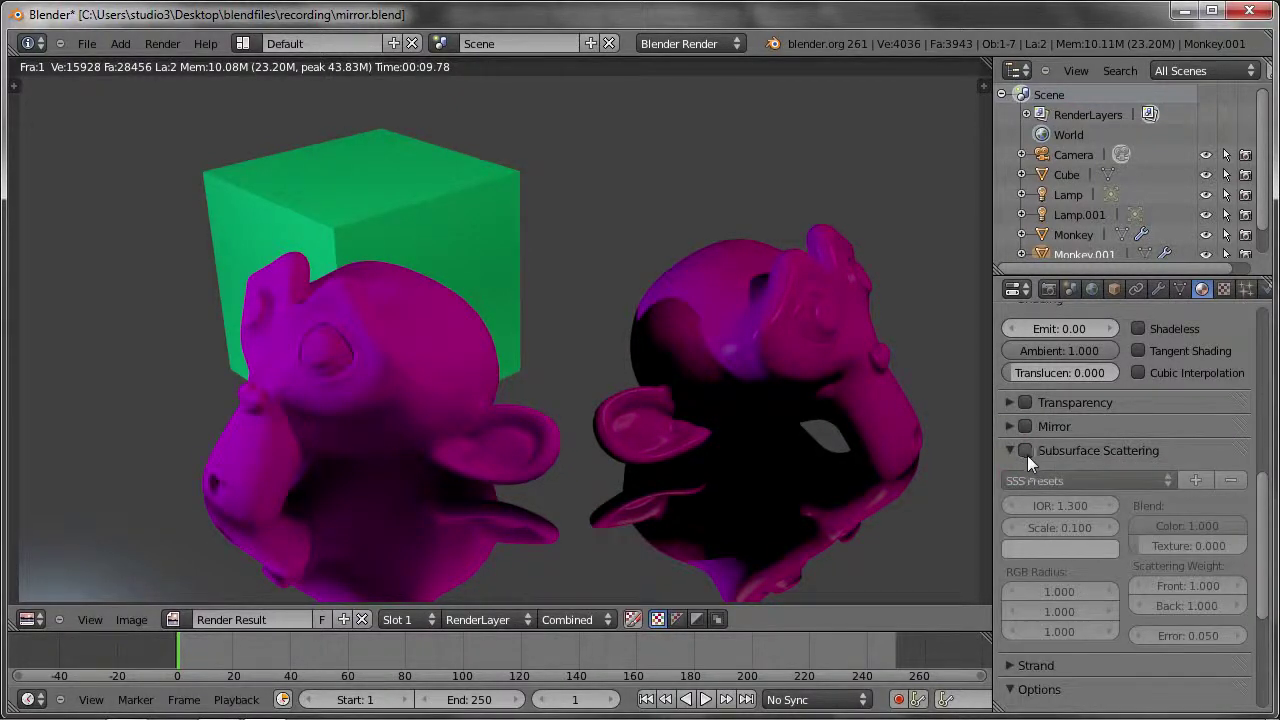
{"action": "left_click", "coordinate": [1024, 452]}
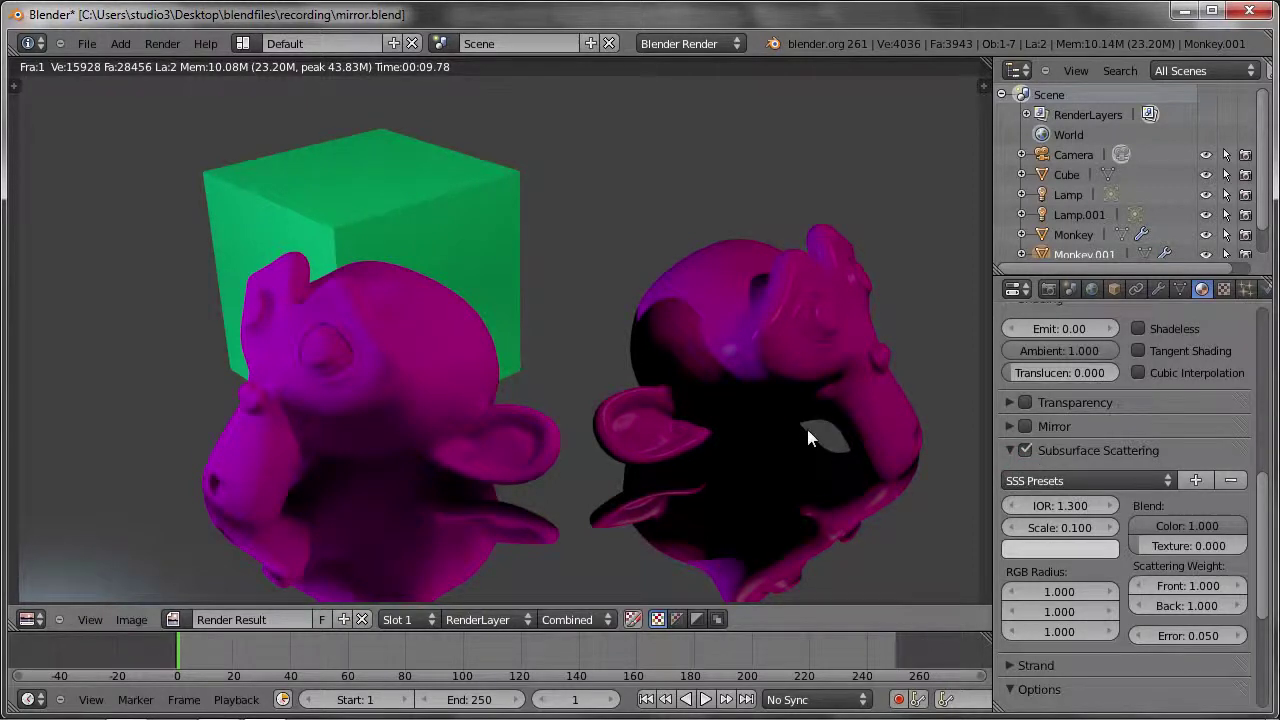
{"action": "key", "text": "F12"}
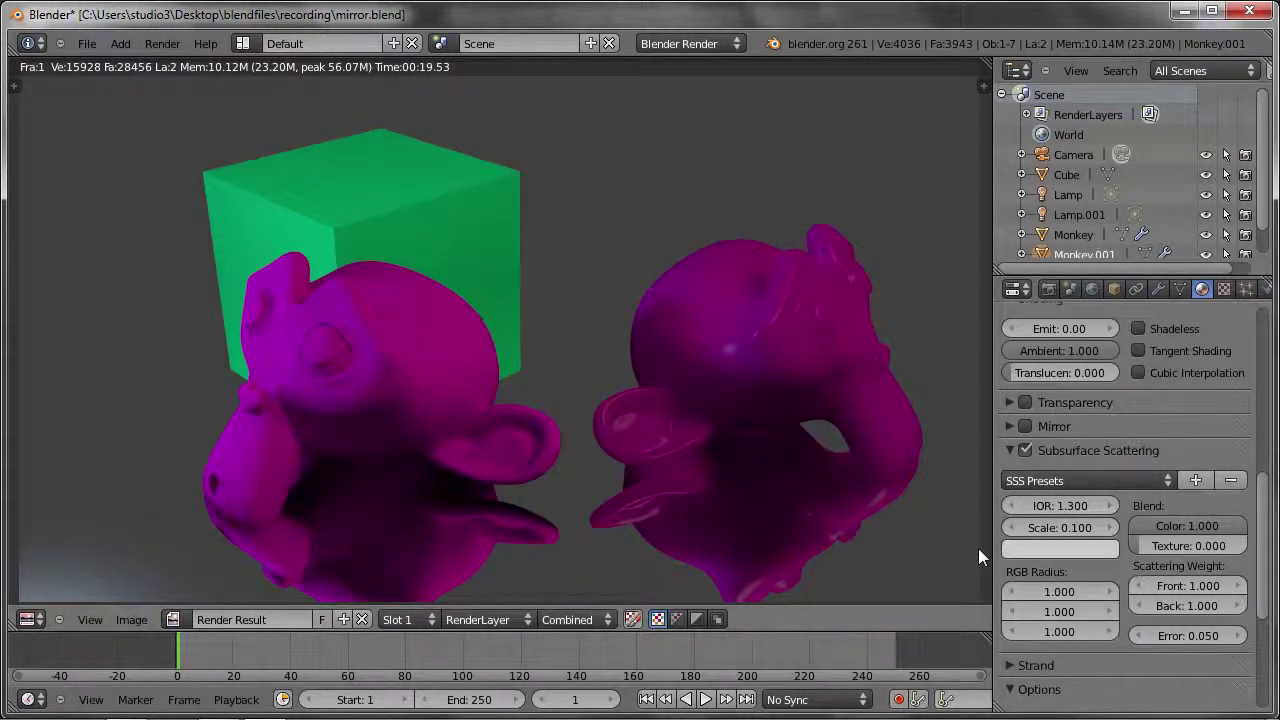
Apply the Whole Milk subsurface scattering preset and re-render the scene.
{"action": "left_click", "coordinate": [1047, 478]}
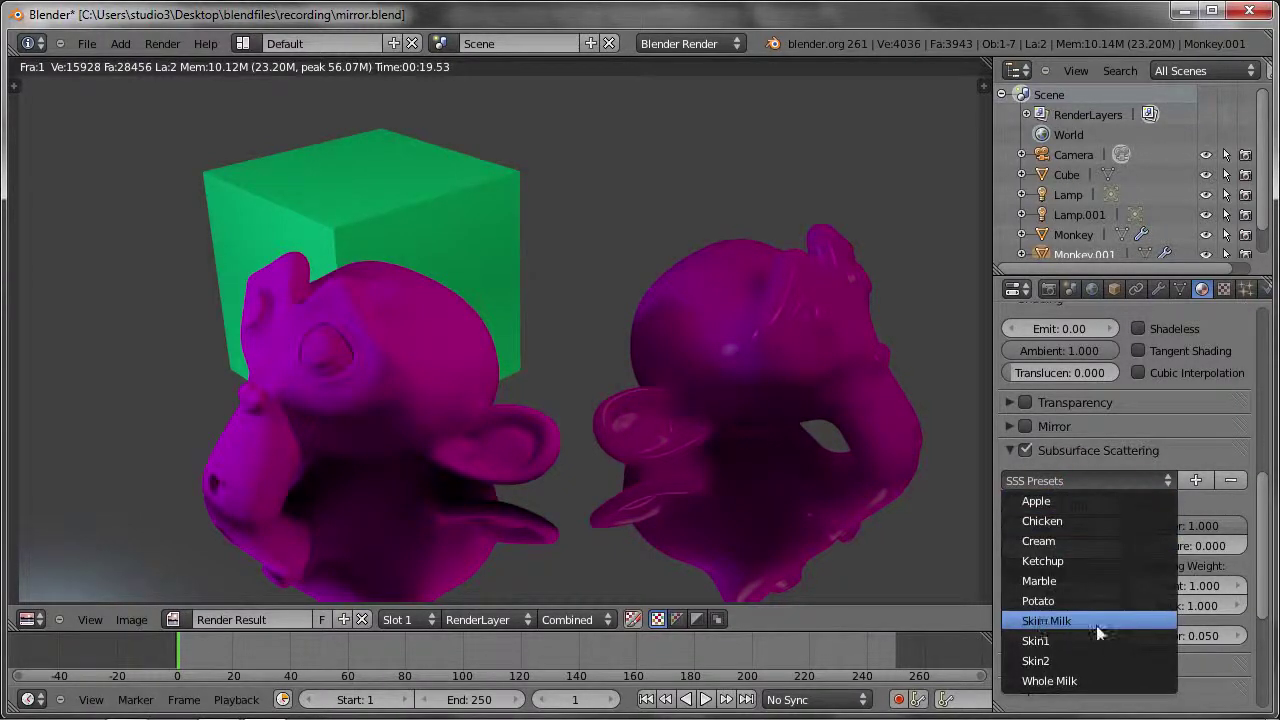
{"action": "left_click", "coordinate": [1082, 678]}
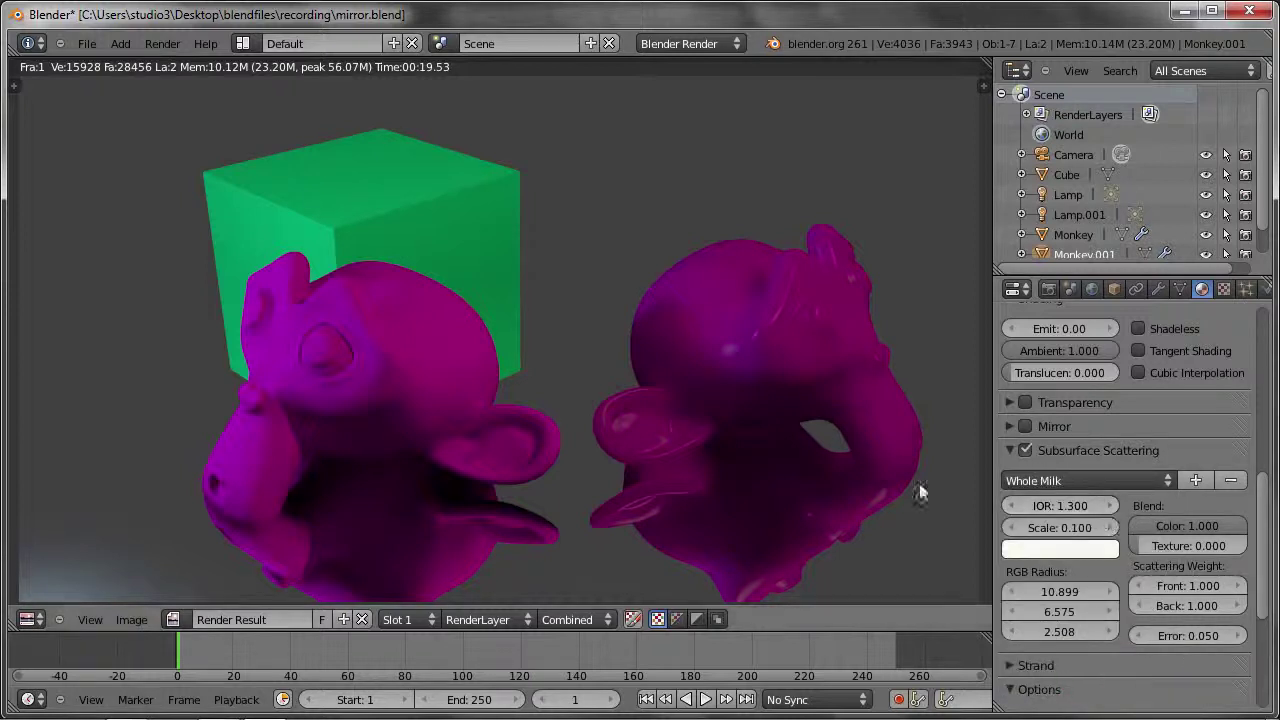
{"action": "key", "text": "F12"}
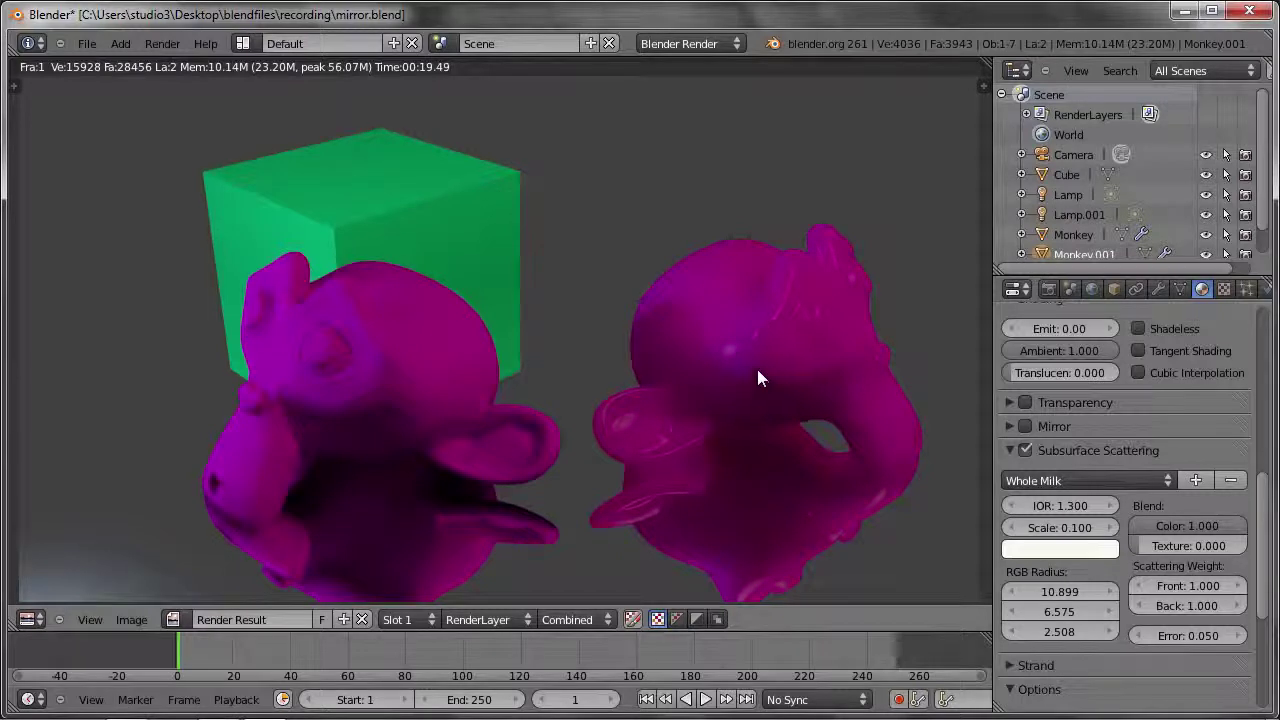
Switch off Subsurface Scattering on the monkey material and check the Strand settings.
{"action": "key", "text": "Escape"}
{"action": "left_click", "coordinate": [1025, 450]}
{"action": "left_click", "coordinate": [1010, 450]}
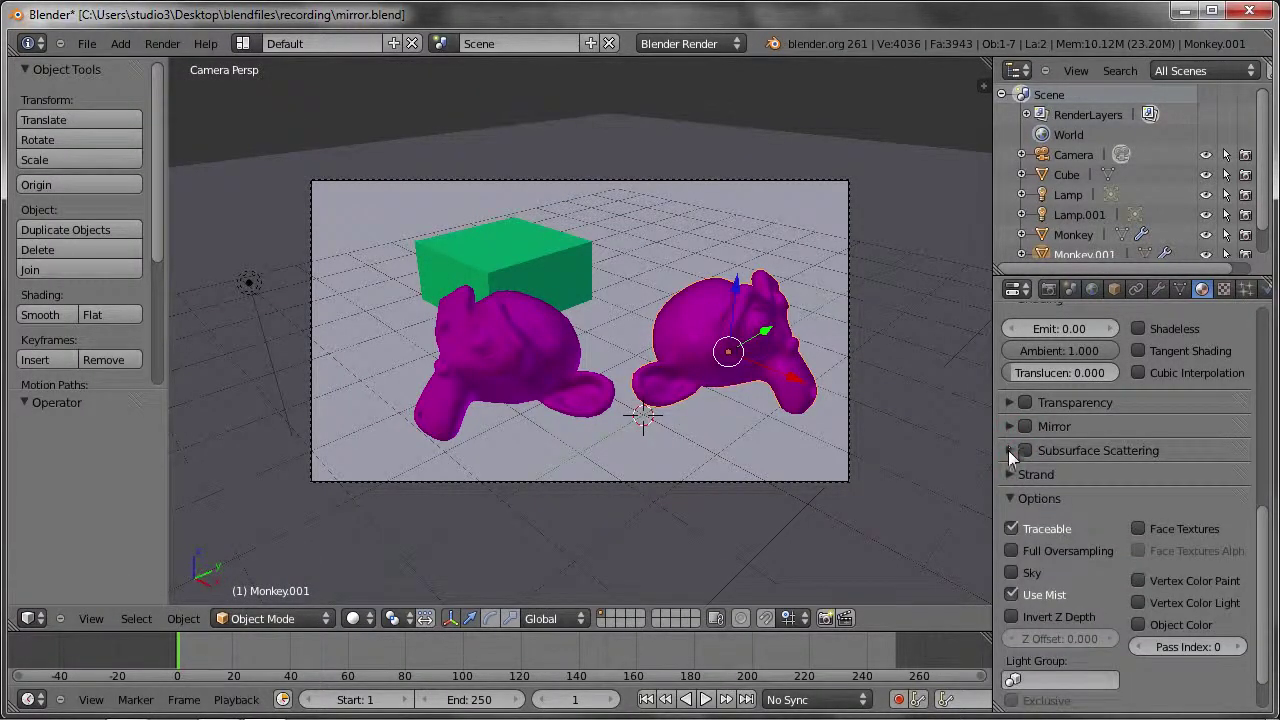
{"action": "left_click", "coordinate": [1008, 474]}
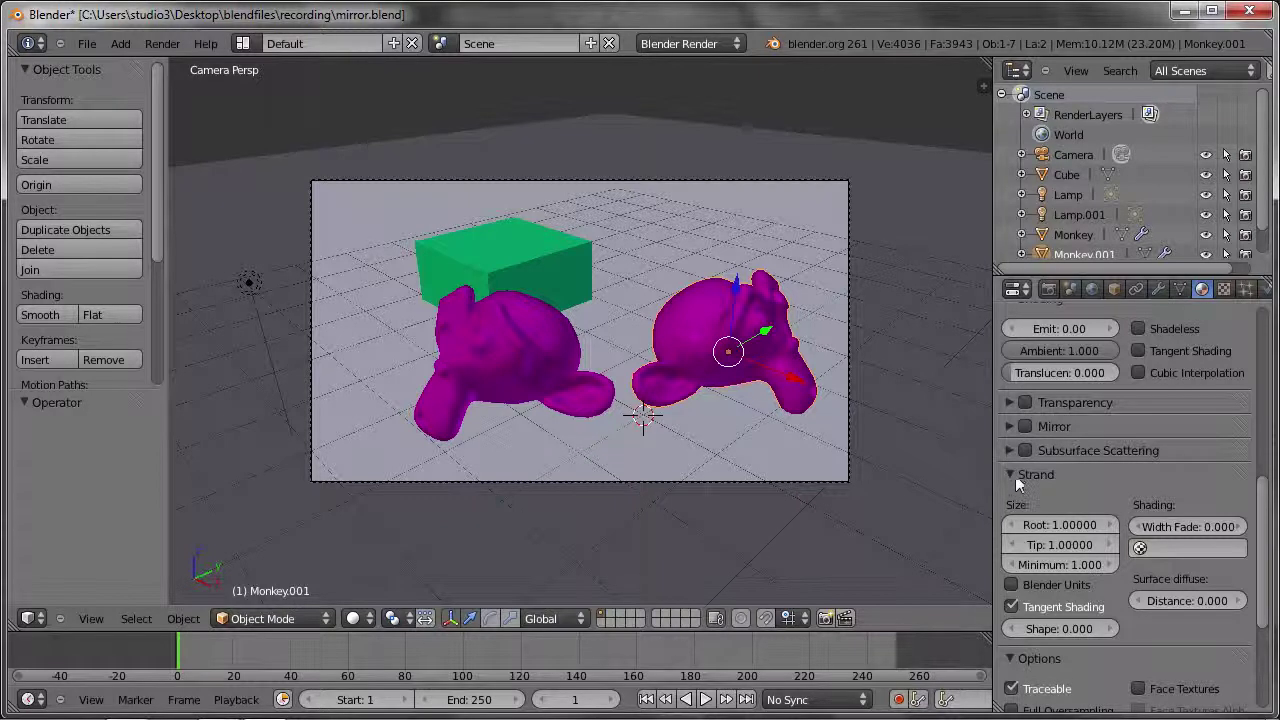
{"action": "left_click", "coordinate": [1020, 479]}
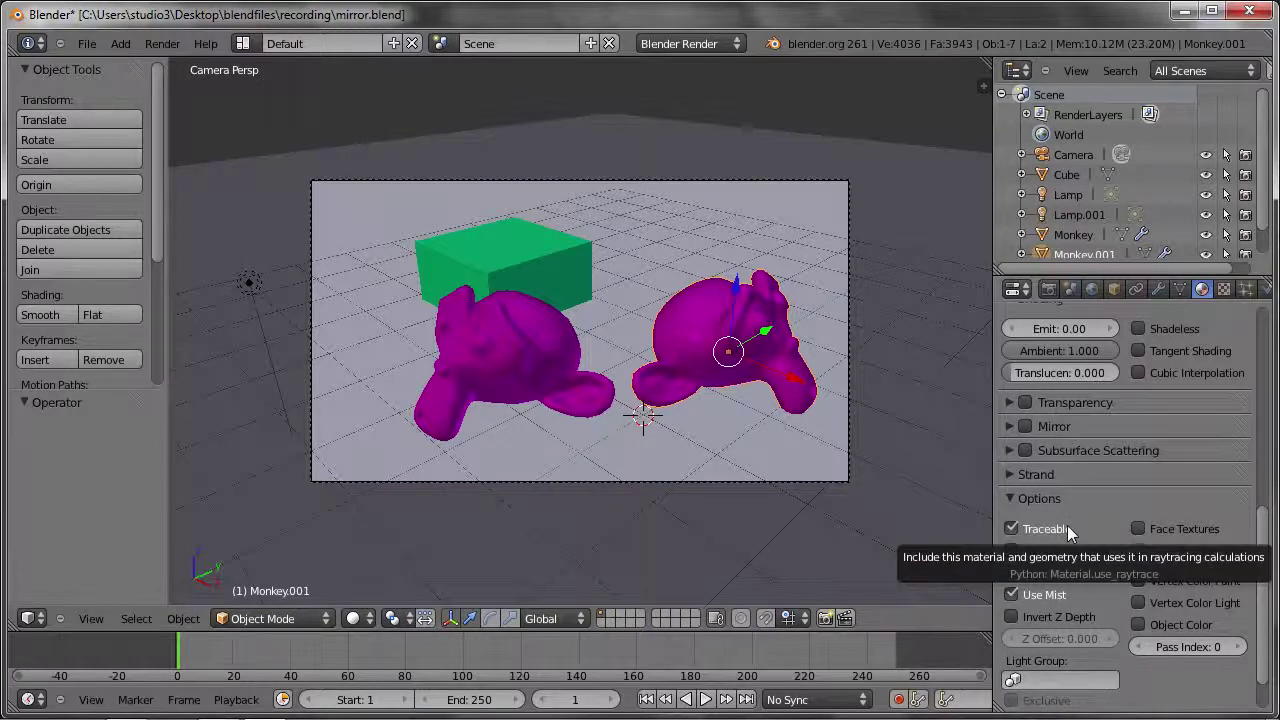
Disable Traceable for the monkey material and render without its floor reflection.
{"action": "left_click", "coordinate": [1067, 526]}
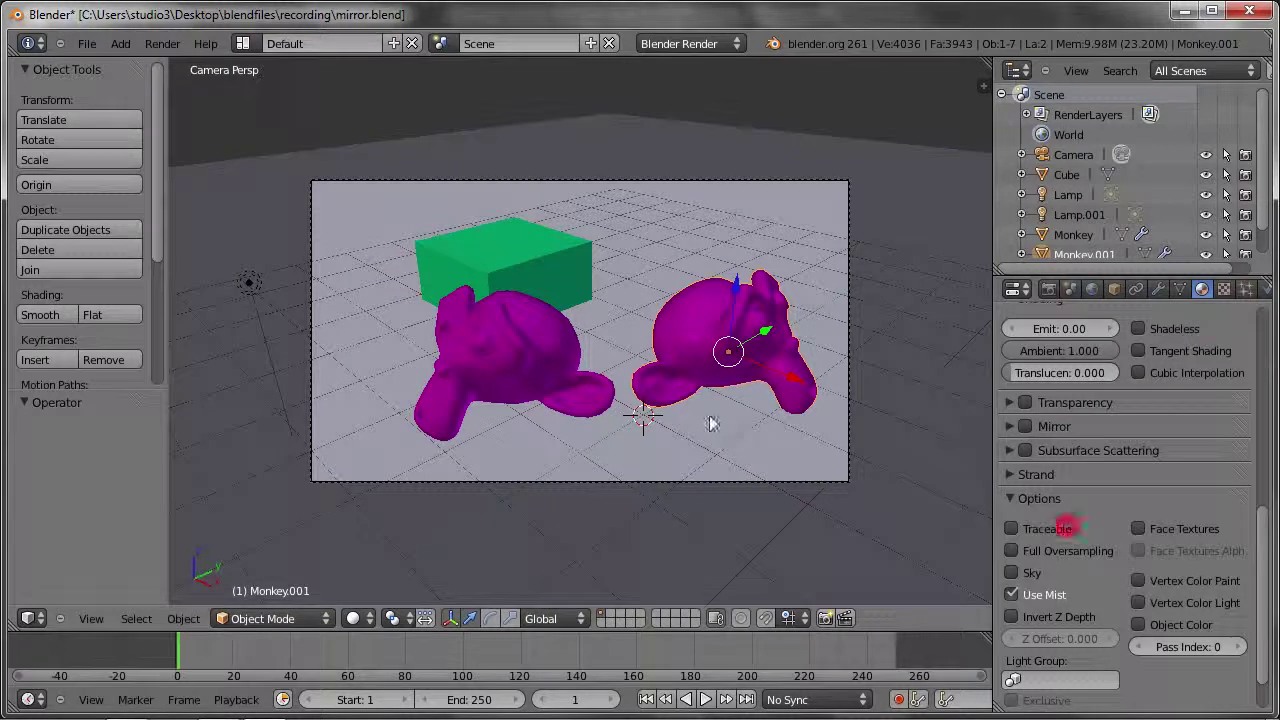
{"action": "key", "text": "F12"}
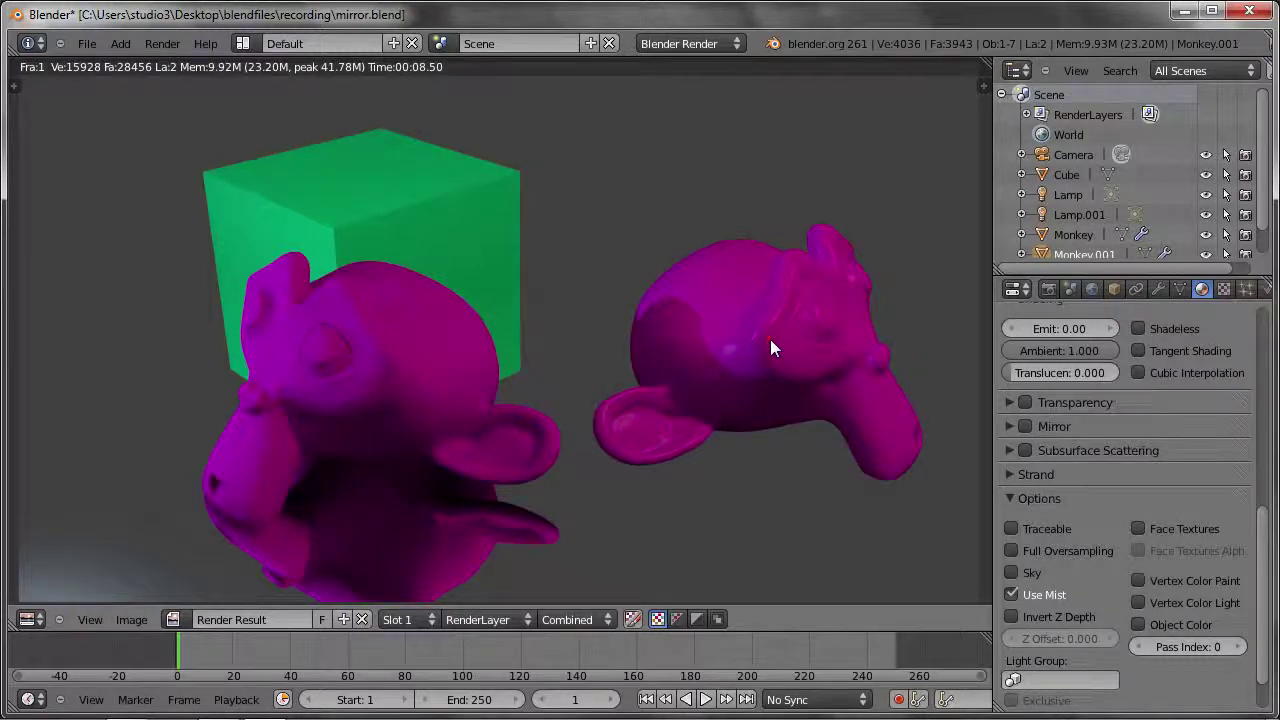
{"action": "key", "text": "Escape"}
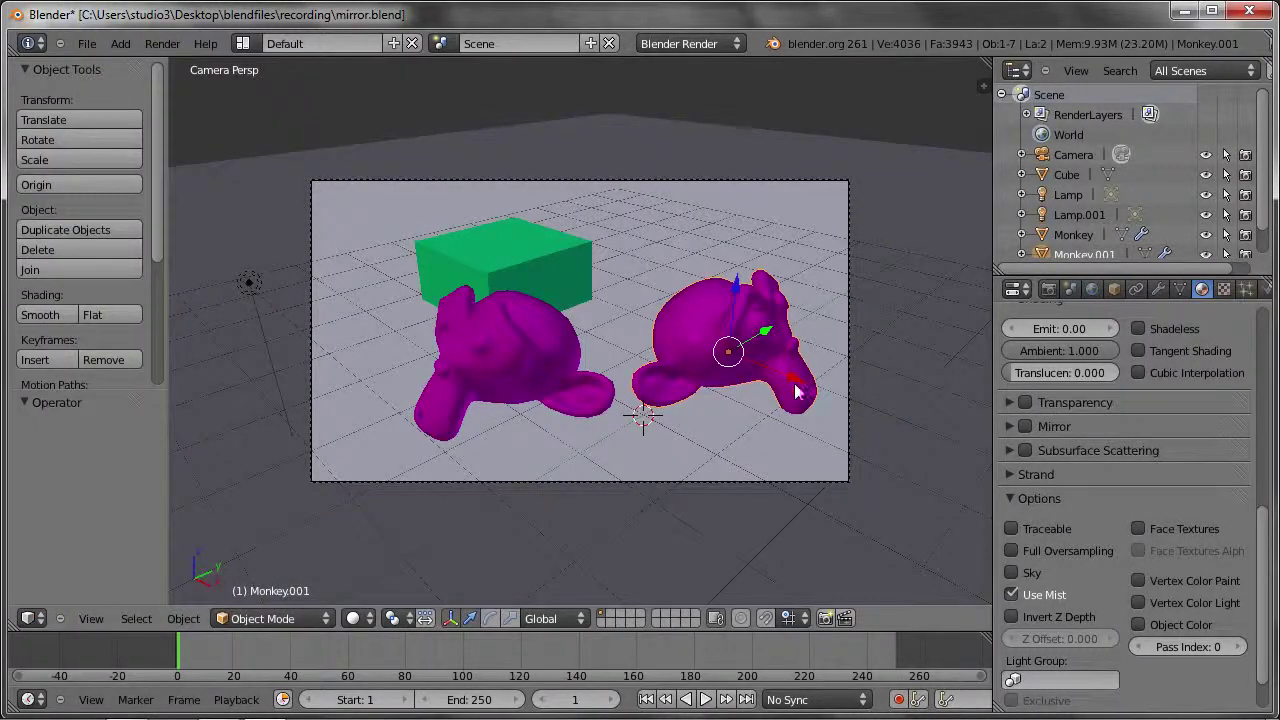
Re-enable Traceable on the monkey material and expand its Shadow settings.
{"action": "left_click", "coordinate": [1011, 528]}
{"action": "scroll", "coordinate": [1030, 560], "scroll_direction": "down", "scroll_amount": 2}
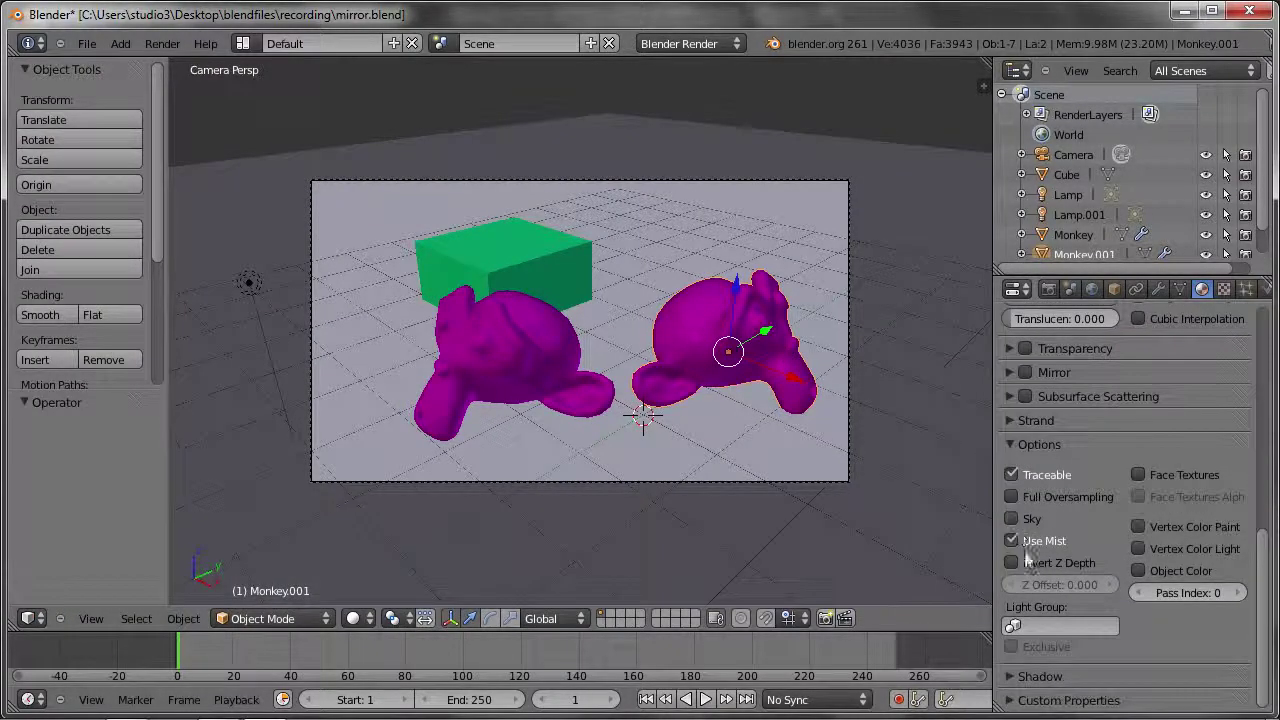
{"action": "left_click", "coordinate": [1027, 678]}
{"action": "scroll", "coordinate": [1041, 590], "scroll_direction": "down", "scroll_amount": 3}
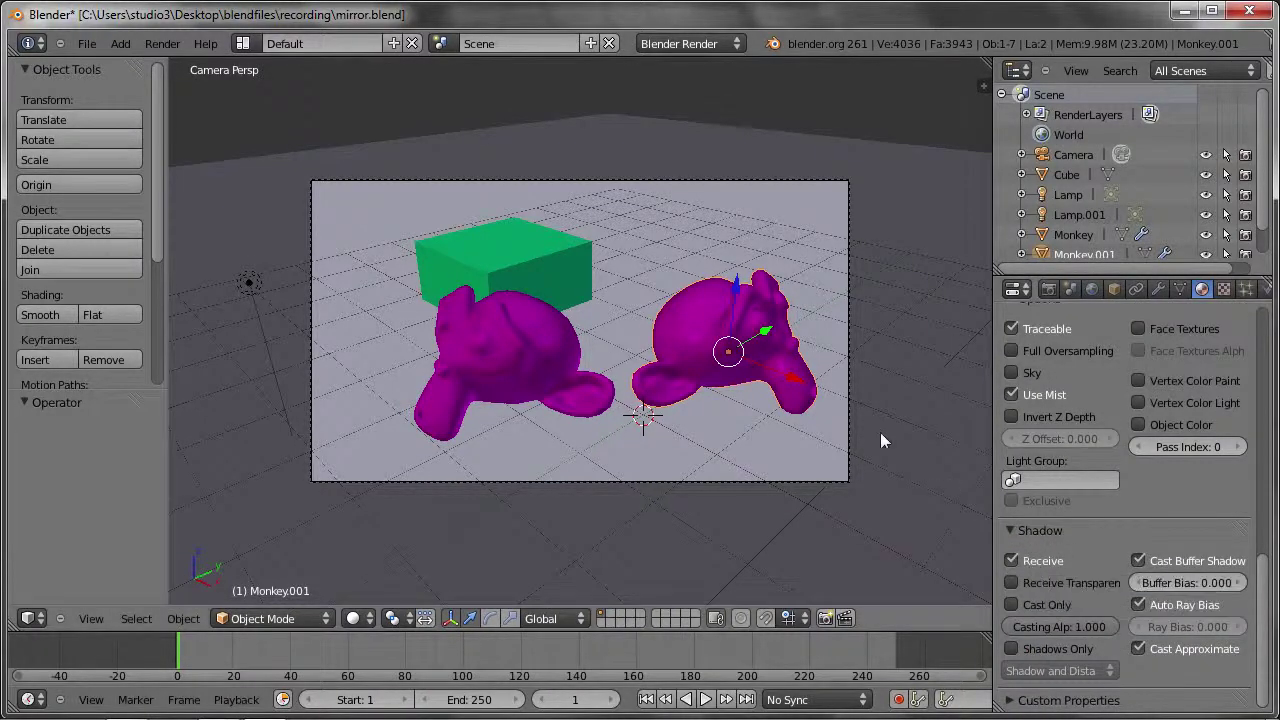
Render the floor Plane with Receive shadows off, then on again.
{"action": "right_click", "coordinate": [586, 113]}
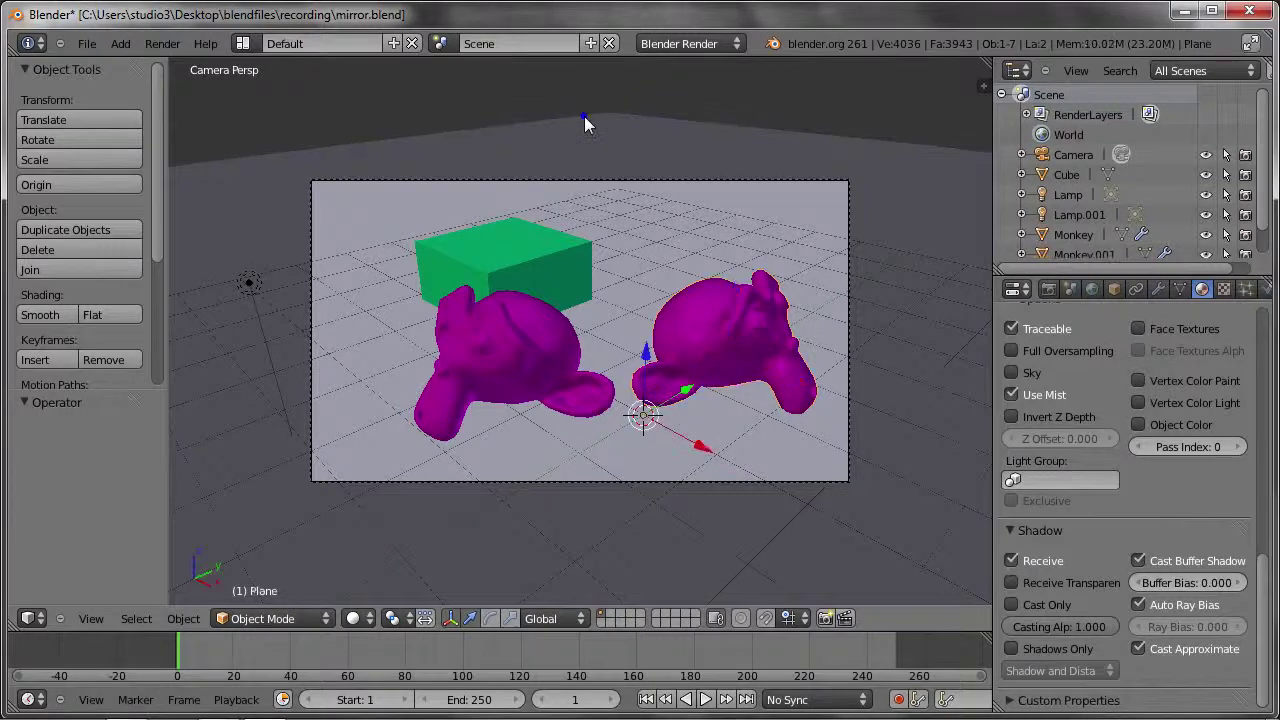
{"action": "scroll", "coordinate": [1087, 429], "scroll_direction": "up", "scroll_amount": 5}
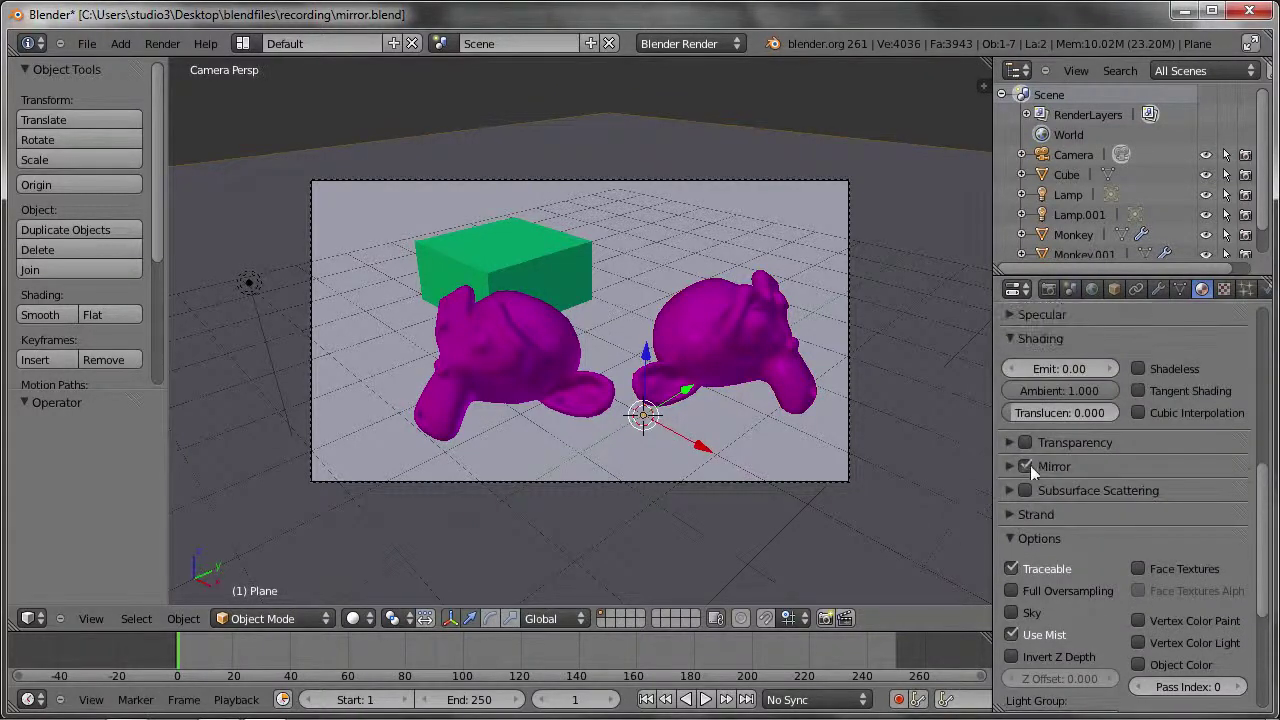
{"action": "scroll", "coordinate": [1070, 520], "scroll_direction": "down", "scroll_amount": 3}
{"action": "scroll", "coordinate": [1070, 565], "scroll_direction": "down", "scroll_amount": 2}
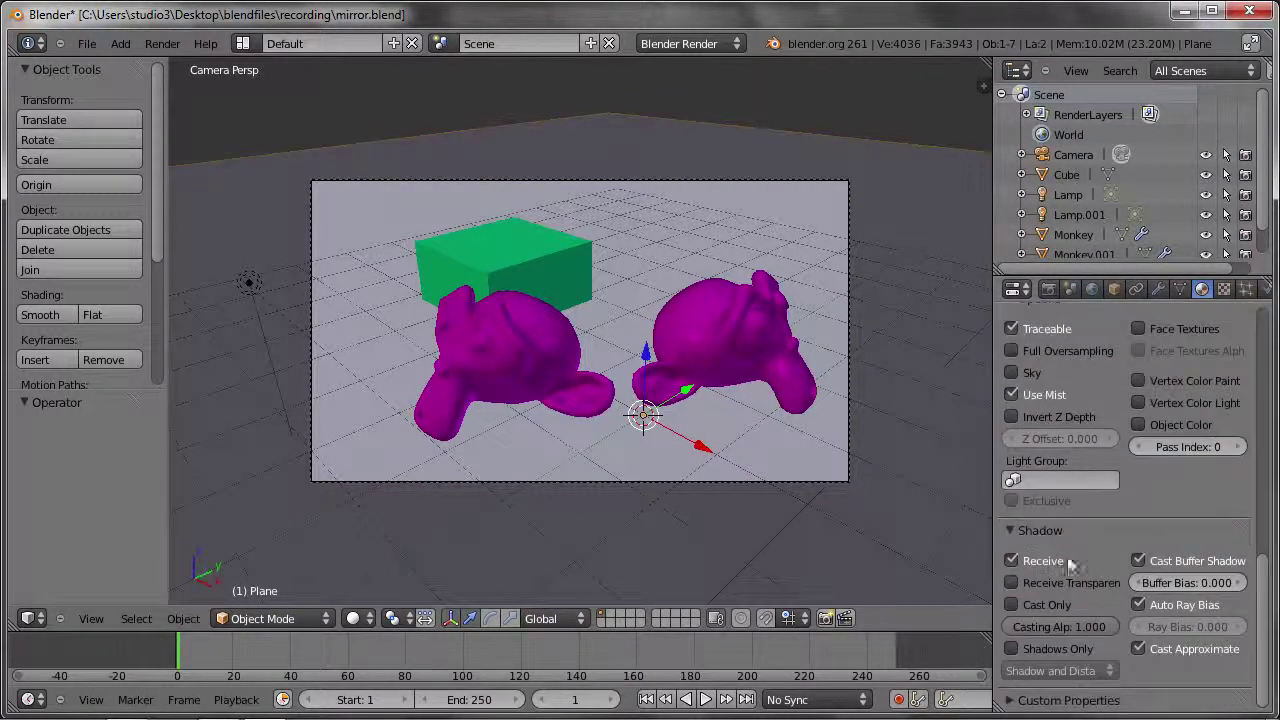
{"action": "left_click", "coordinate": [1013, 561]}
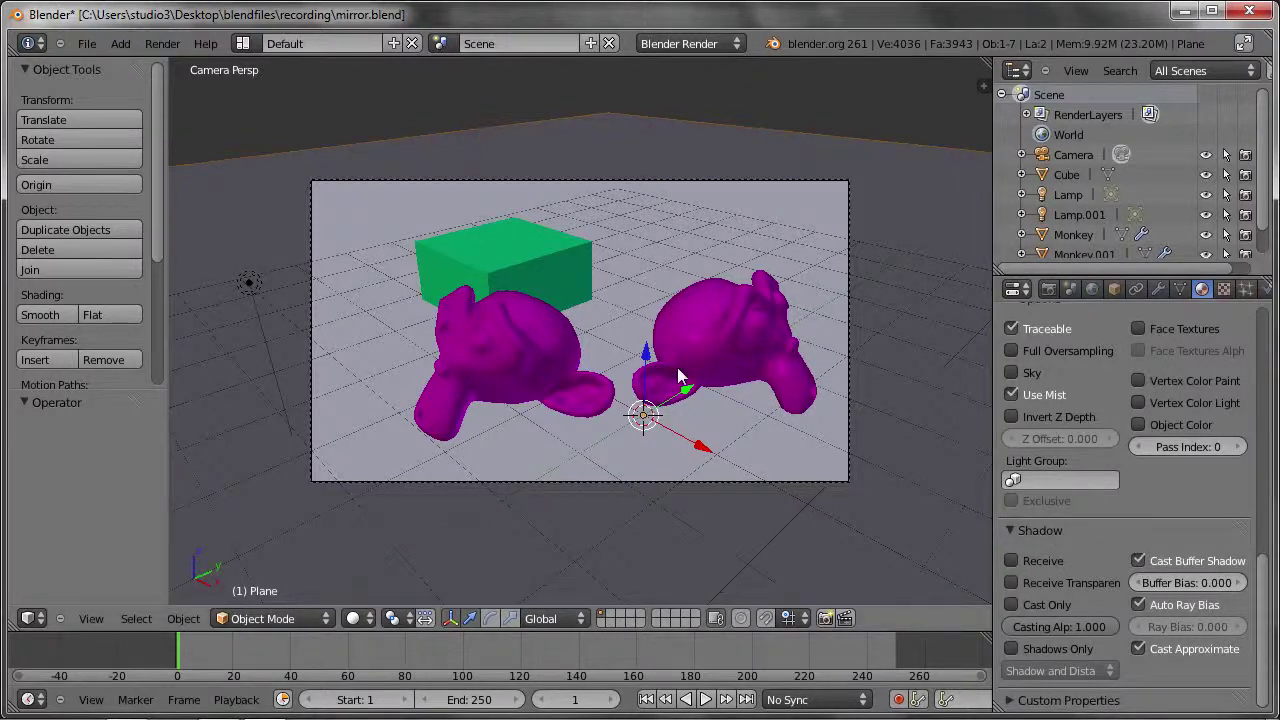
{"action": "key", "text": "F12"}
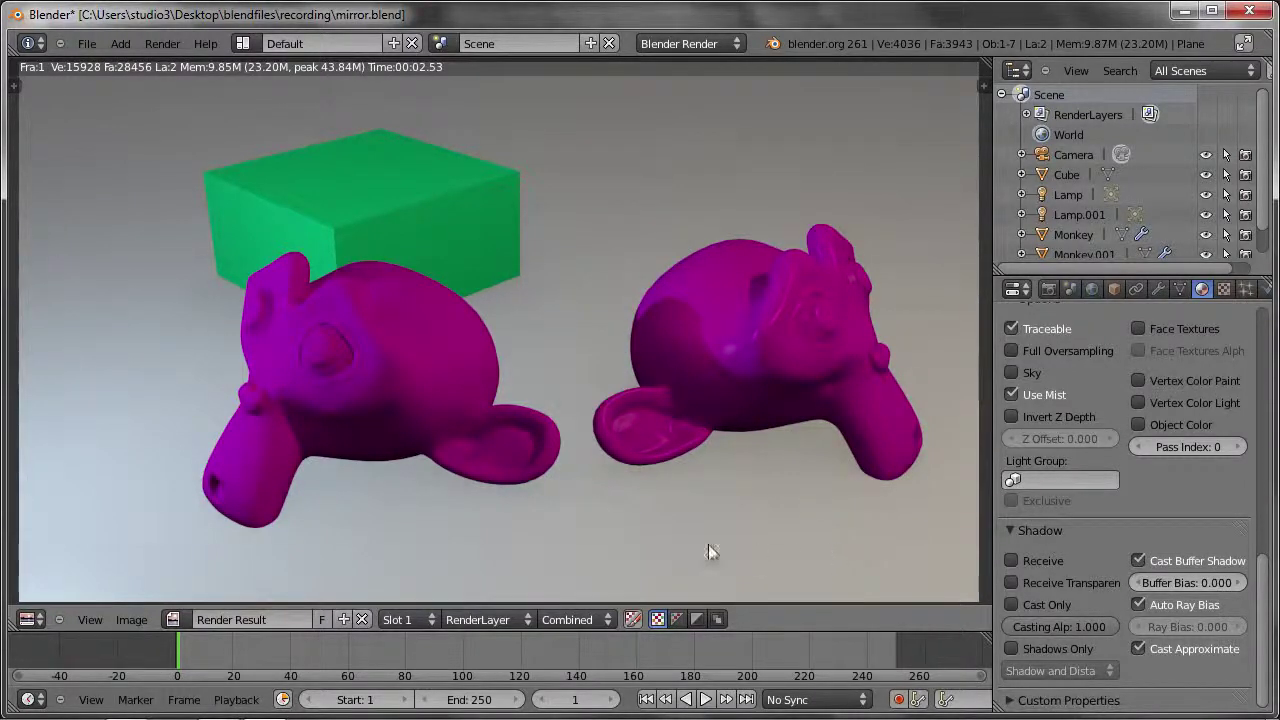
{"action": "left_click", "coordinate": [1011, 560]}
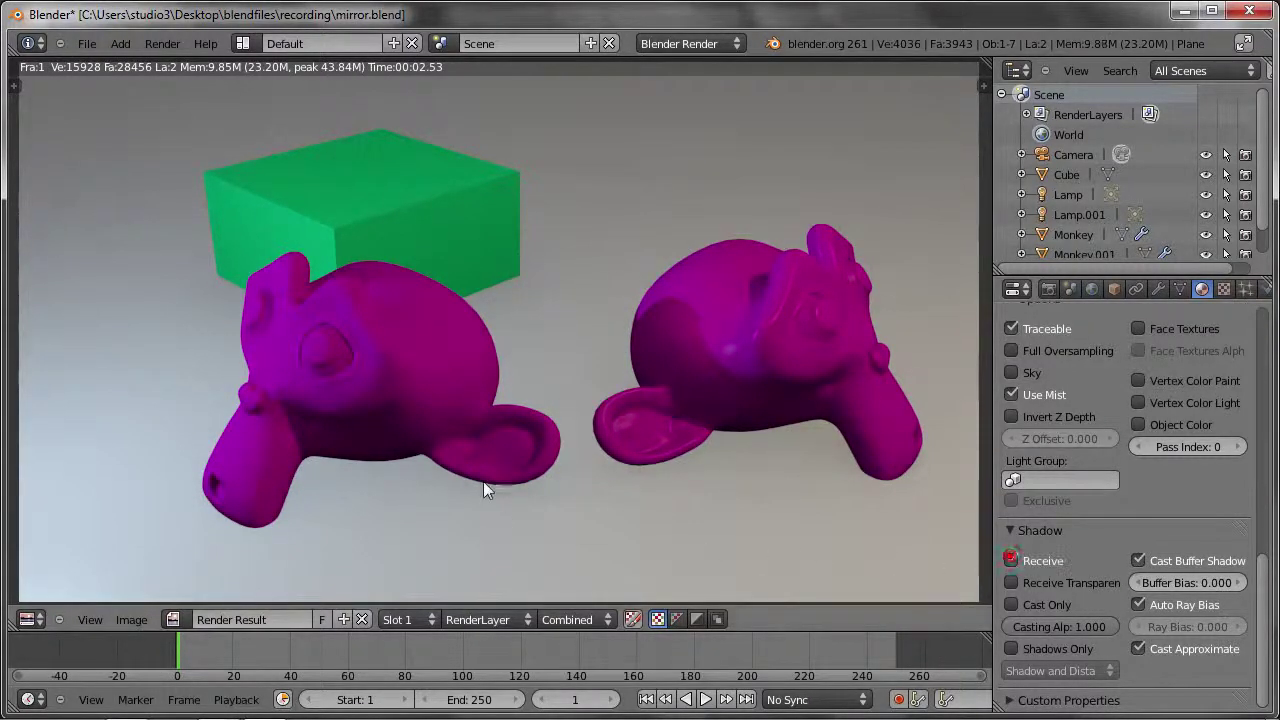
{"action": "key", "text": "F12"}
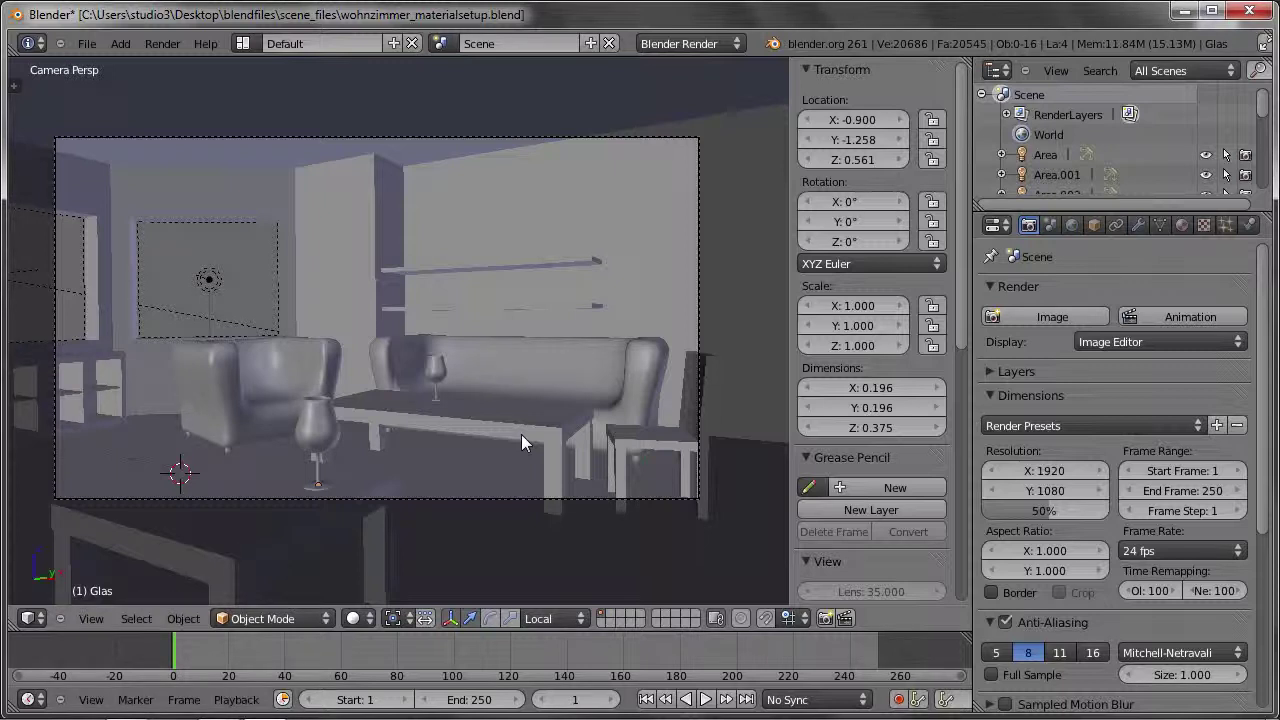
Select the table (Tisch) in the living-room scene.
{"action": "right_click", "coordinate": [521, 434]}
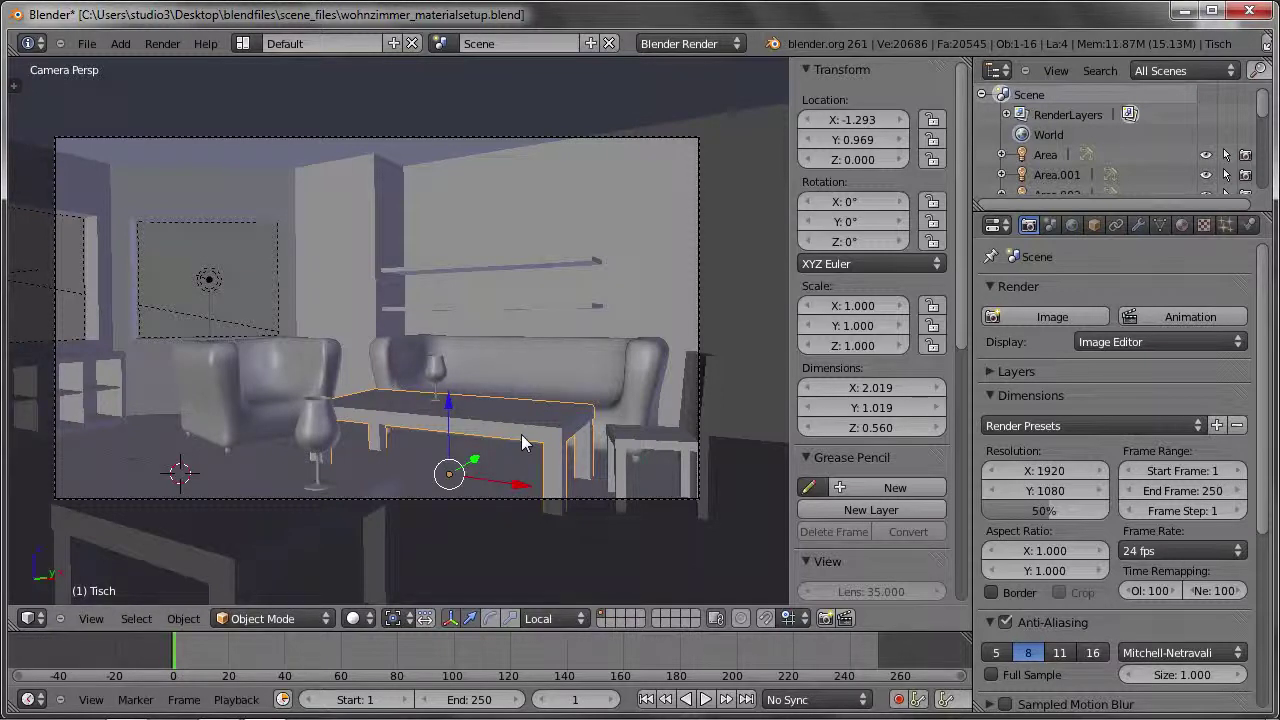
Create a table material named Weisser_Lack with white diffuse colour at intensity about 0.881.
{"action": "left_click", "coordinate": [1185, 224]}
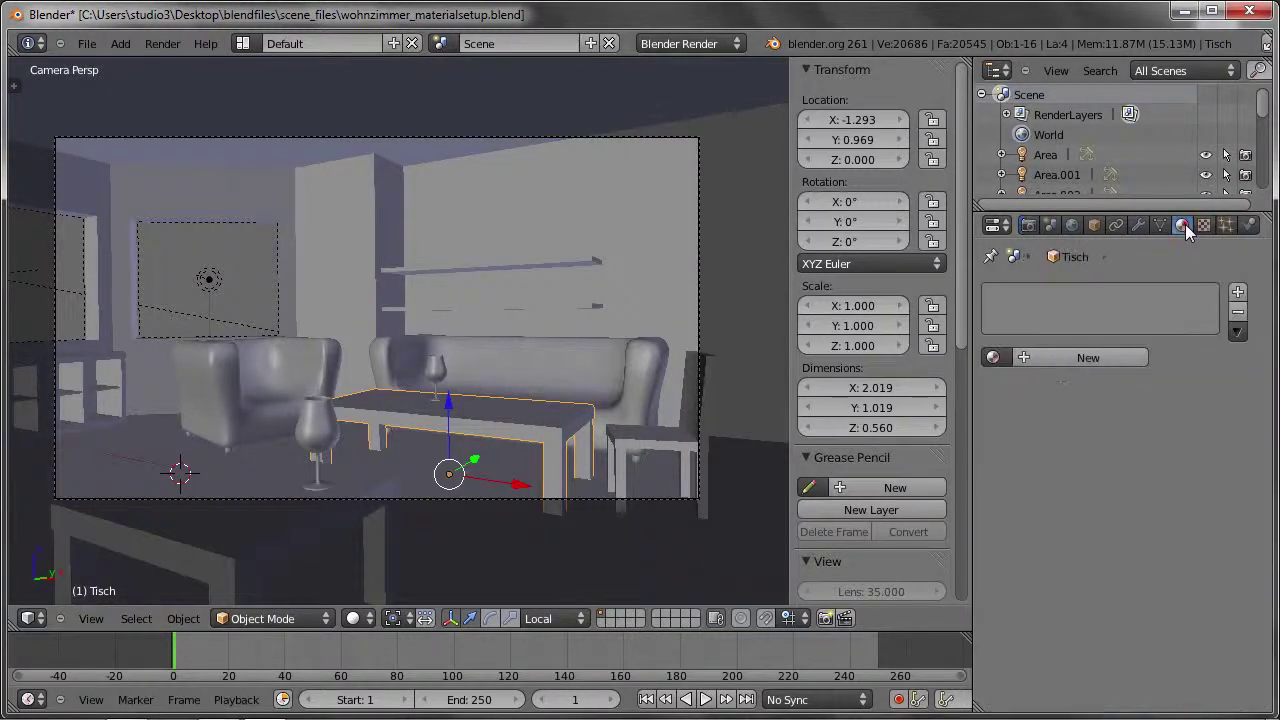
{"action": "left_click", "coordinate": [1090, 358]}
{"action": "left_click", "coordinate": [1061, 356]}
{"action": "type", "text": "We"}
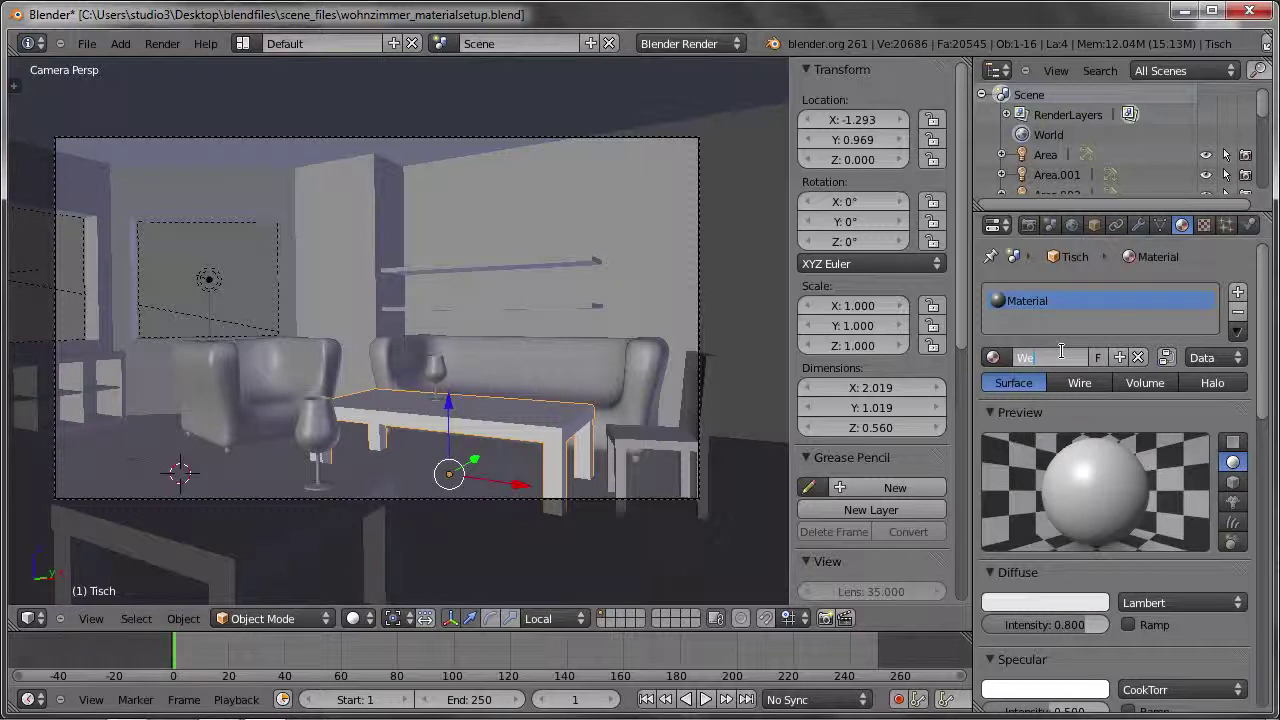
{"action": "type", "text": "isser_Lack"}
{"action": "key", "text": "Return"}
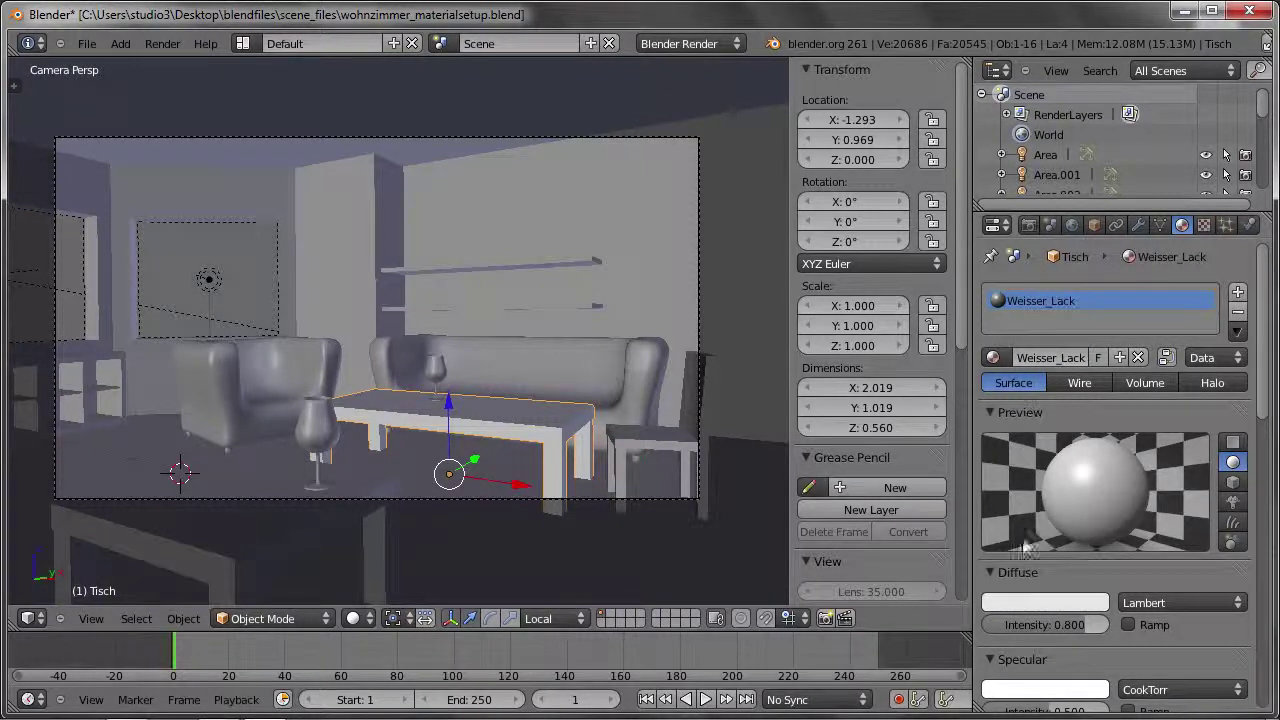
{"action": "left_click", "coordinate": [1040, 602]}
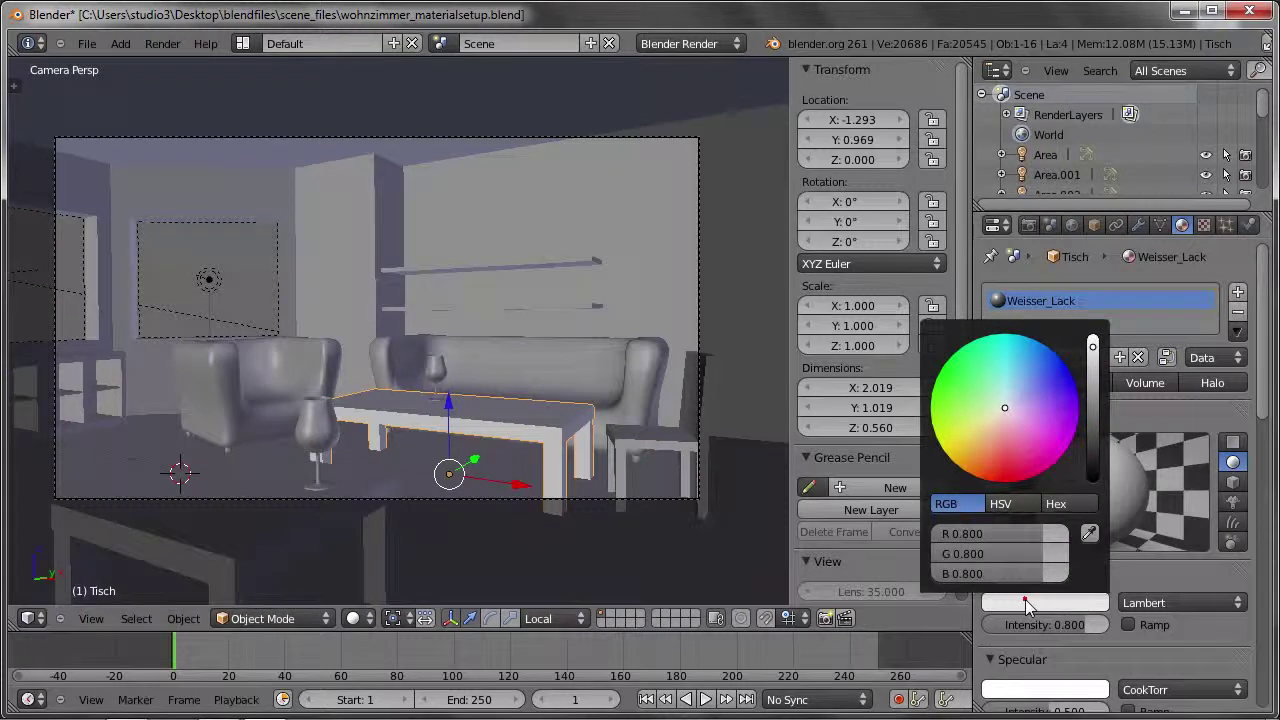
{"action": "left_click", "coordinate": [1094, 355]}
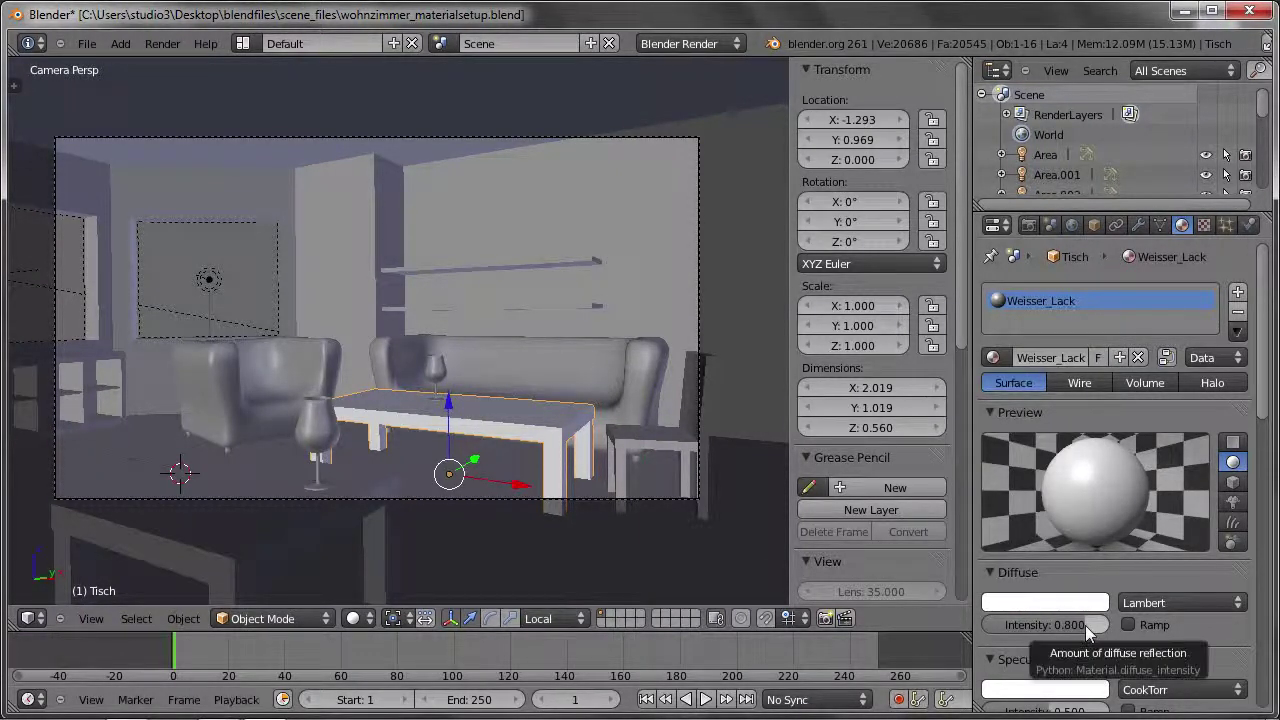
{"action": "left_click_drag", "start_coordinate": [1090, 627], "coordinate": [1100, 628]}
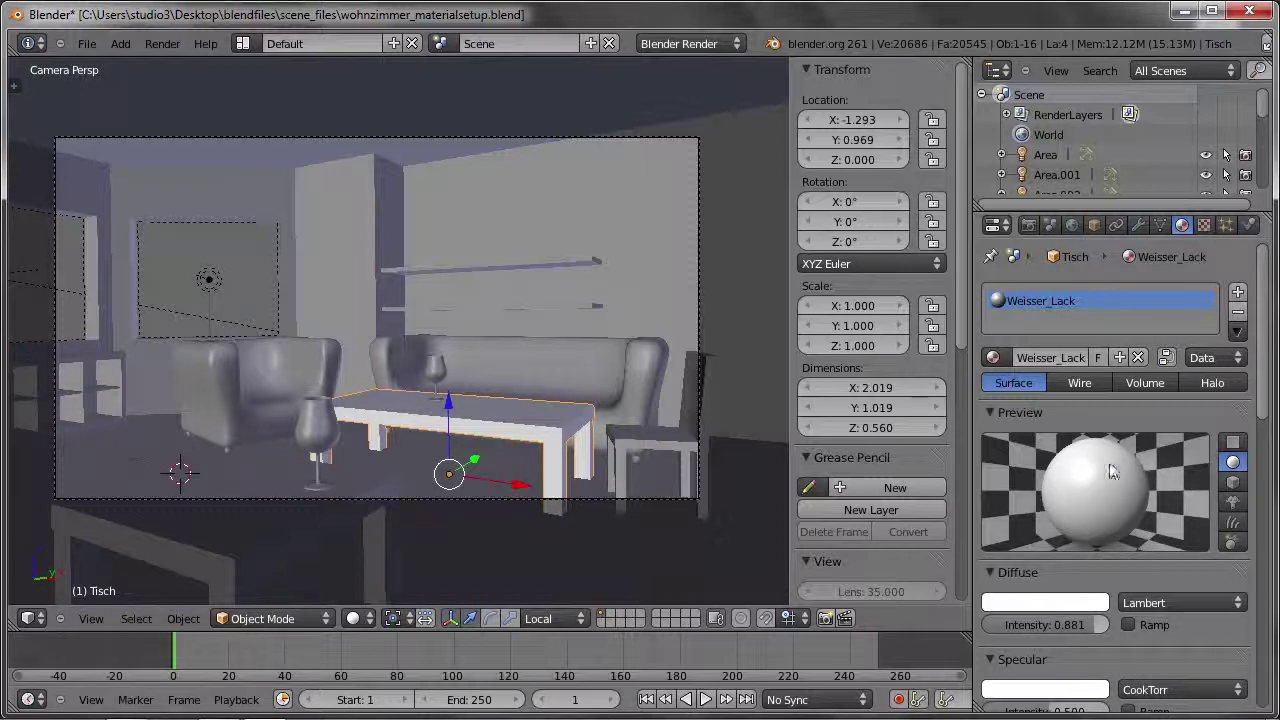
Lower Weisser_Lack's specular intensity to about 0.339 and set hardness to 150.
{"action": "scroll", "coordinate": [1086, 610], "scroll_direction": "down", "scroll_amount": 3}
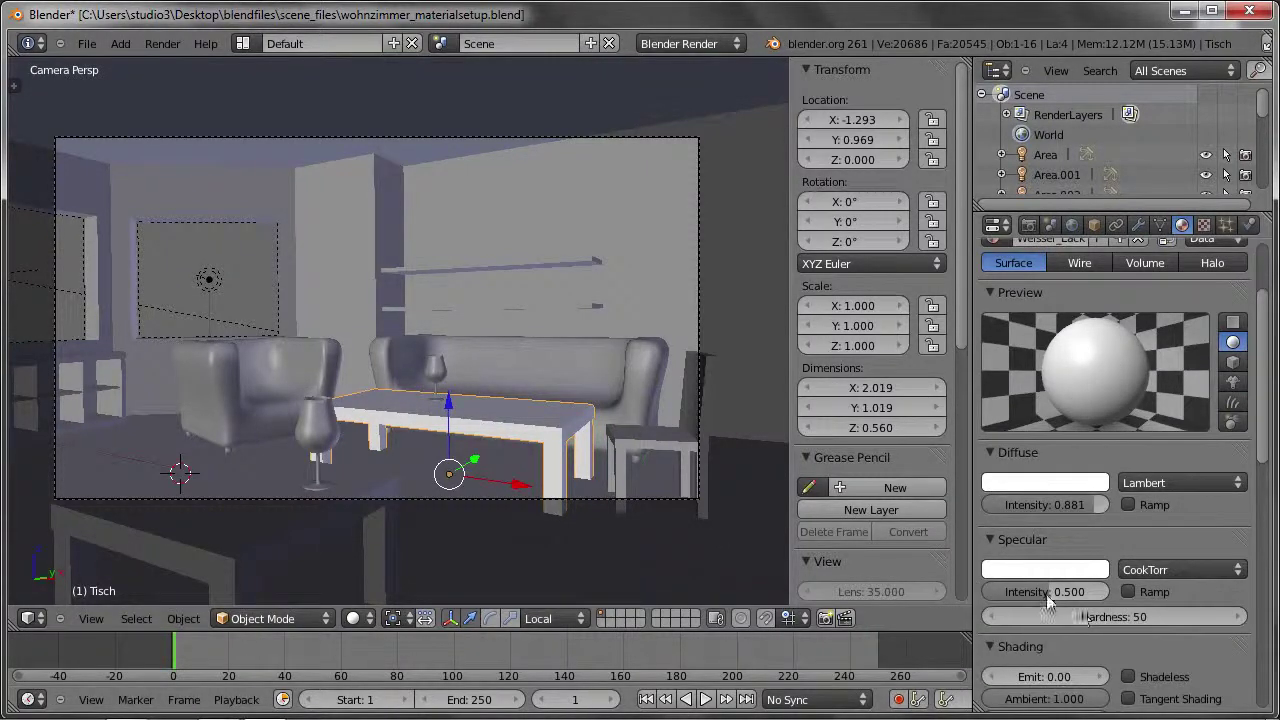
{"action": "left_click_drag", "start_coordinate": [1043, 597], "coordinate": [1025, 600]}
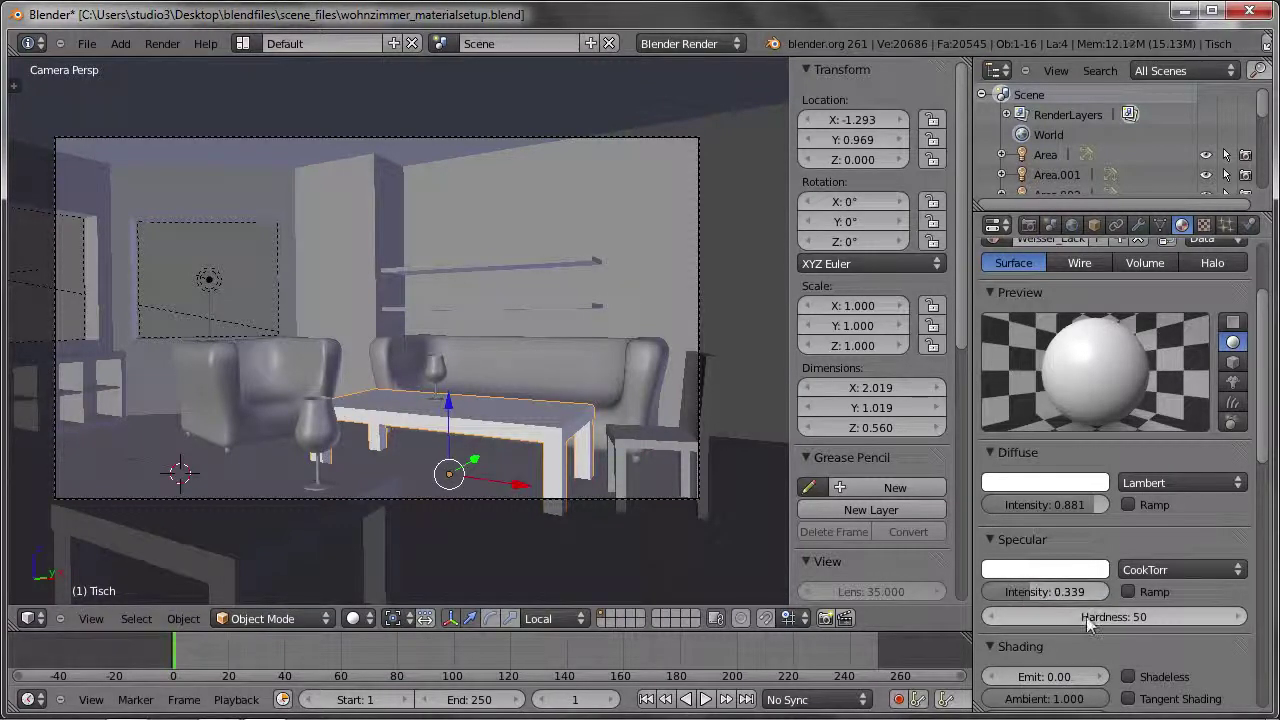
{"action": "left_click", "coordinate": [1090, 620]}
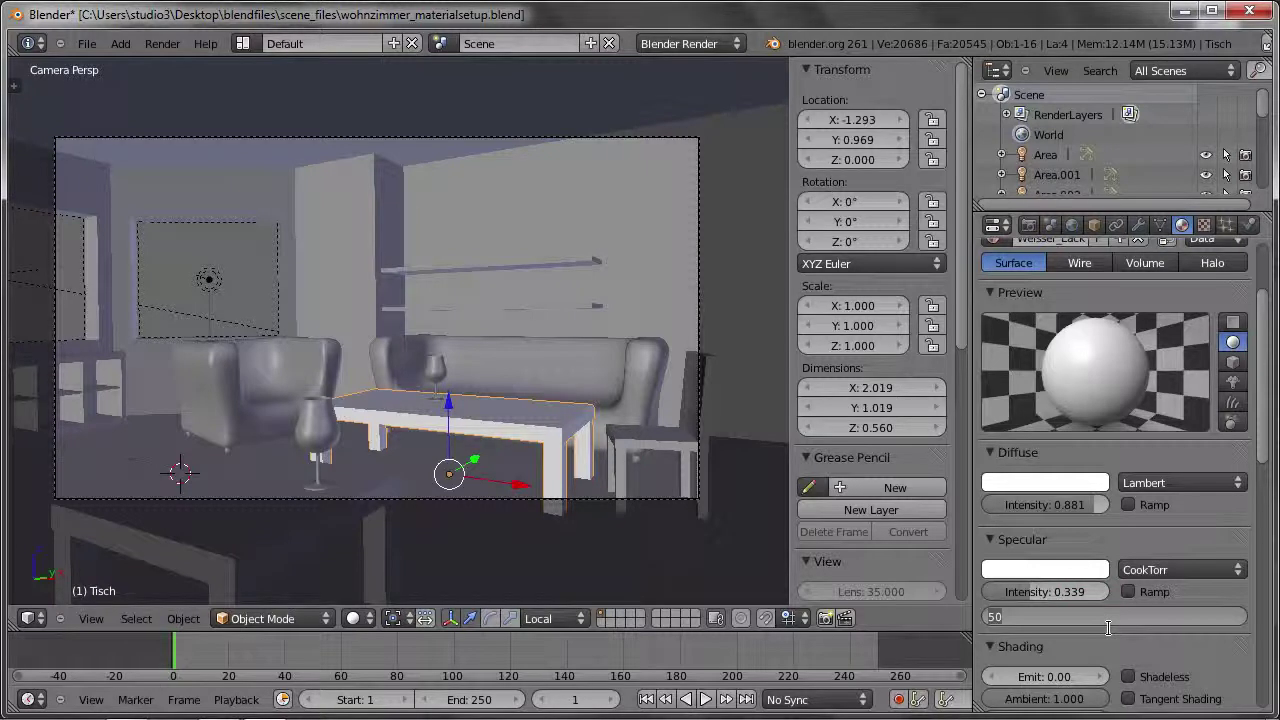
{"action": "type", "text": "150"}
{"action": "key", "text": "Return"}
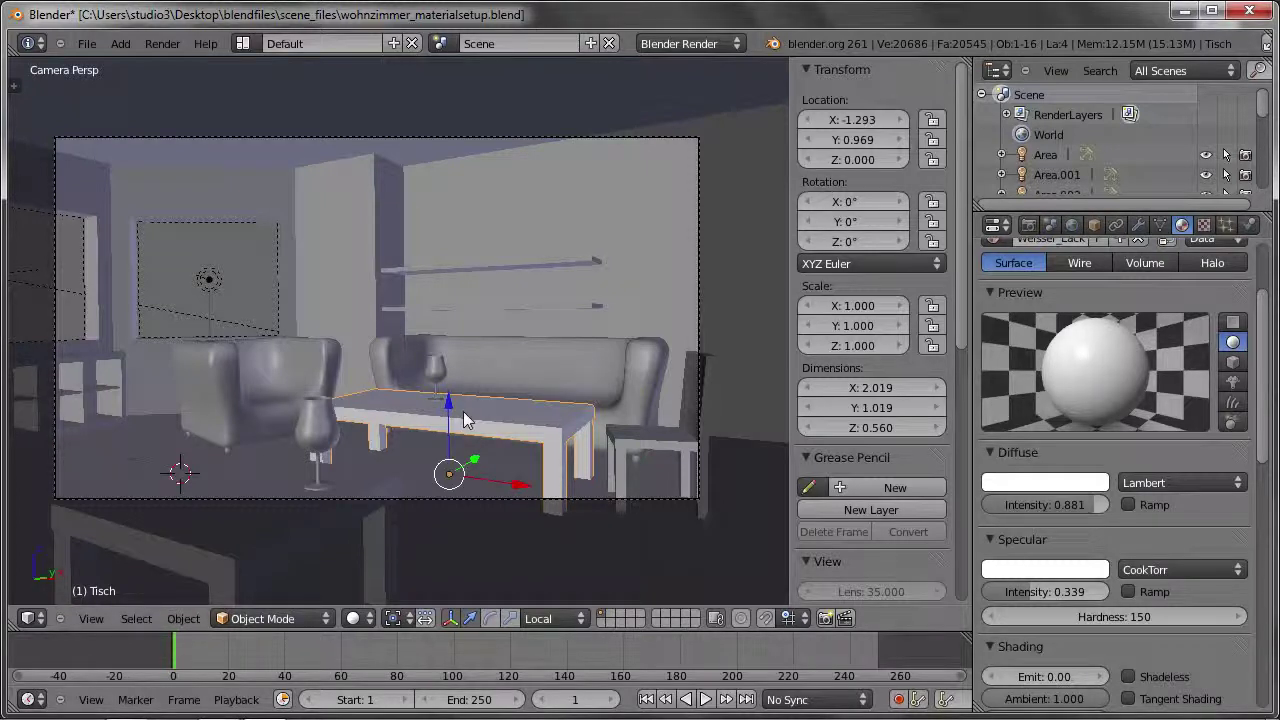
{"action": "key", "text": "F12"}
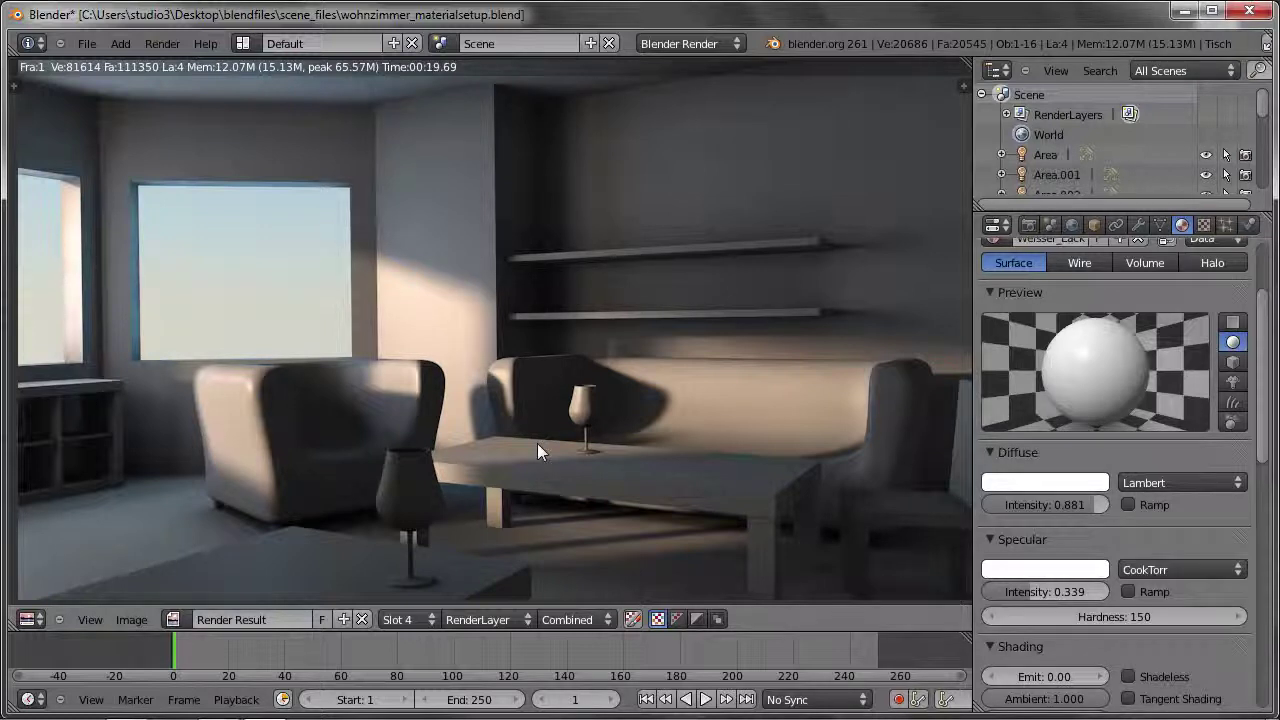
{"action": "key", "text": "Escape"}
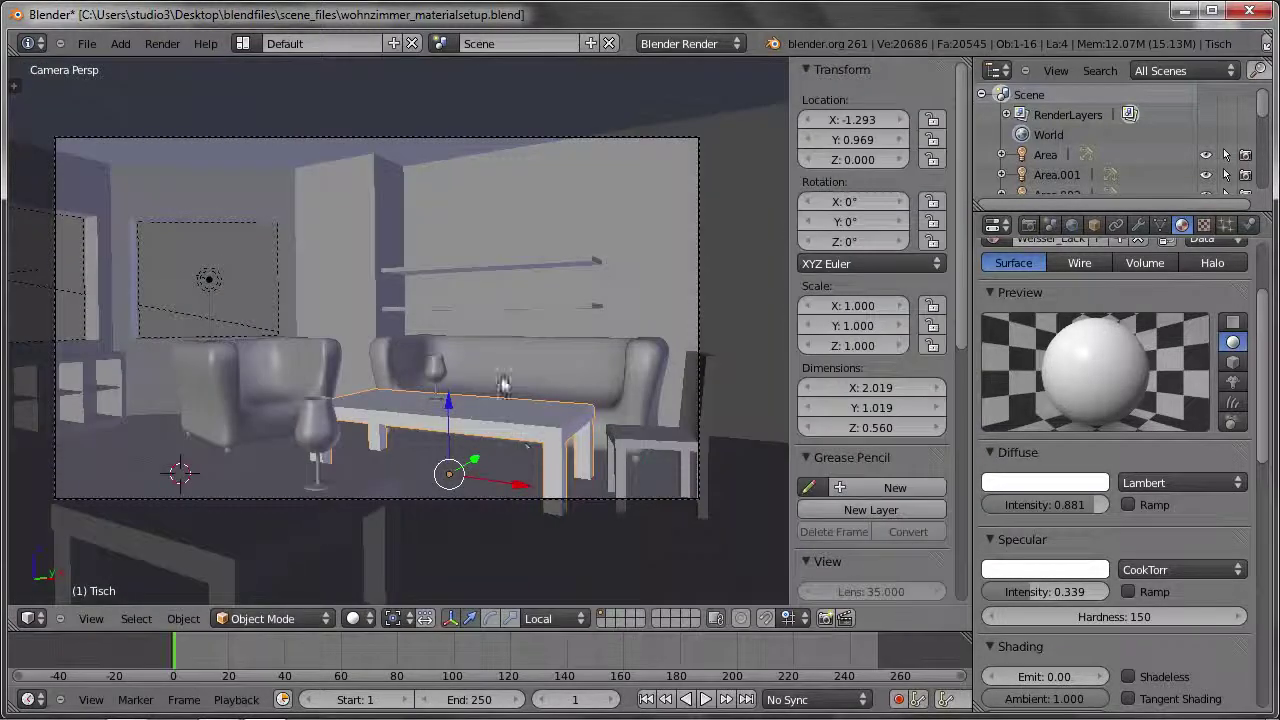
Select the sofa and create a new material named Sofabezug.
{"action": "right_click", "coordinate": [503, 385]}
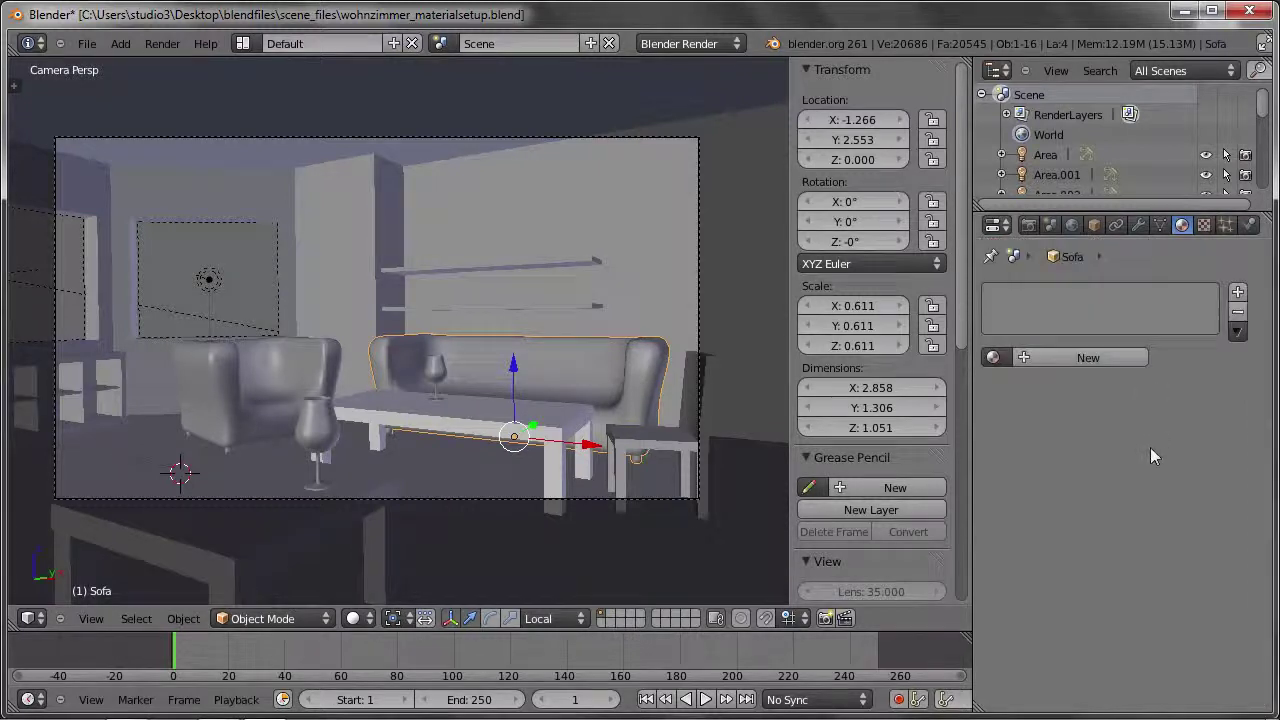
{"action": "left_click", "coordinate": [1082, 359]}
{"action": "left_click", "coordinate": [1070, 358]}
{"action": "type", "text": "Material"}
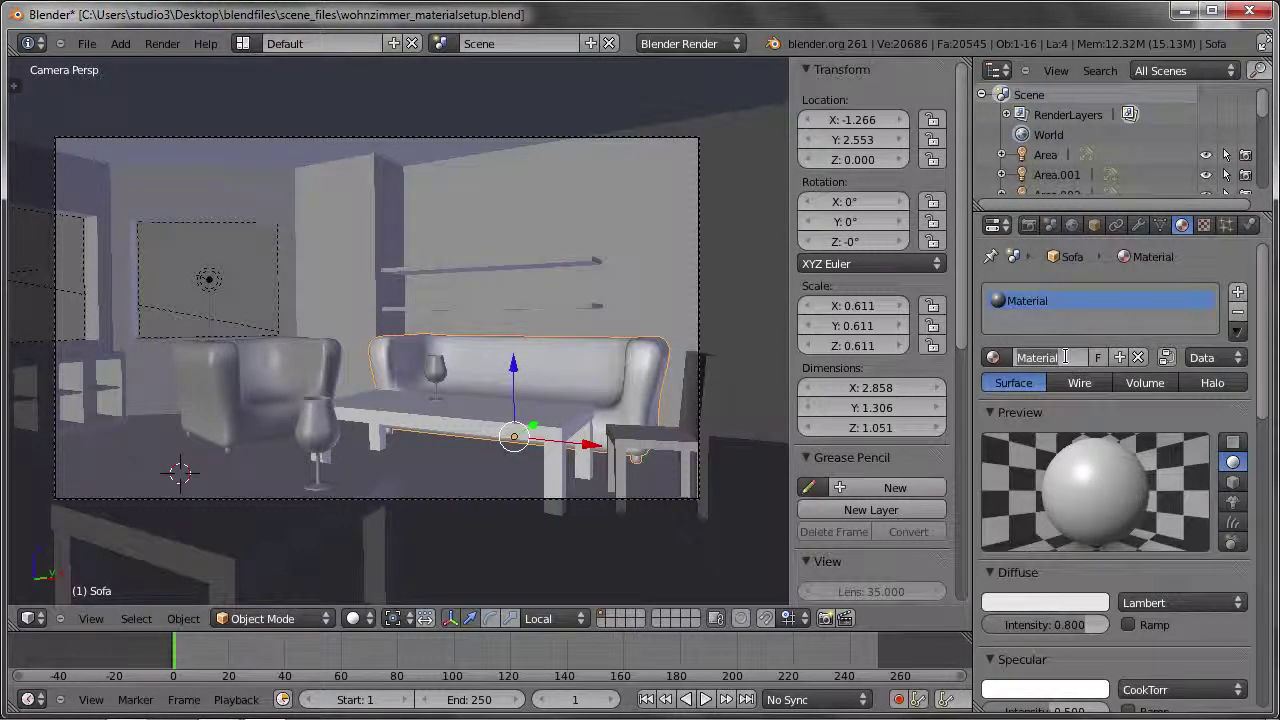
{"action": "type", "text": "Sofab"}
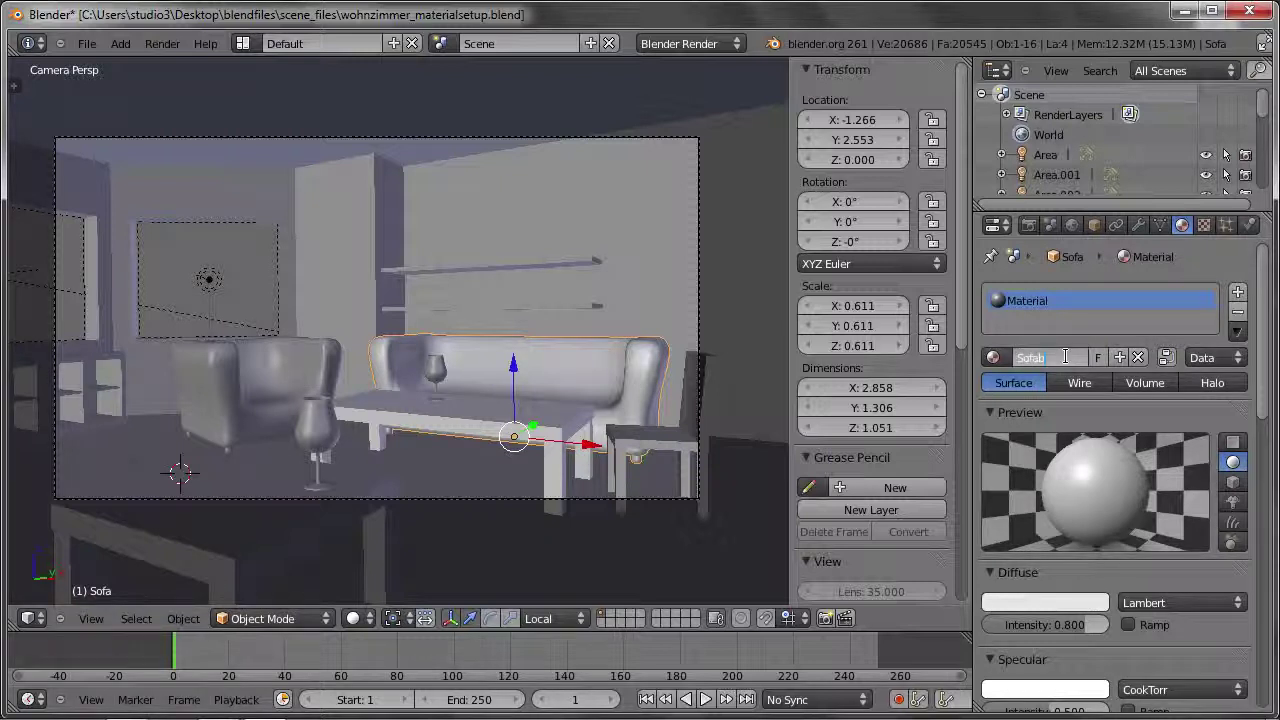
{"action": "type", "text": "zug"}
{"action": "key", "text": "Return"}
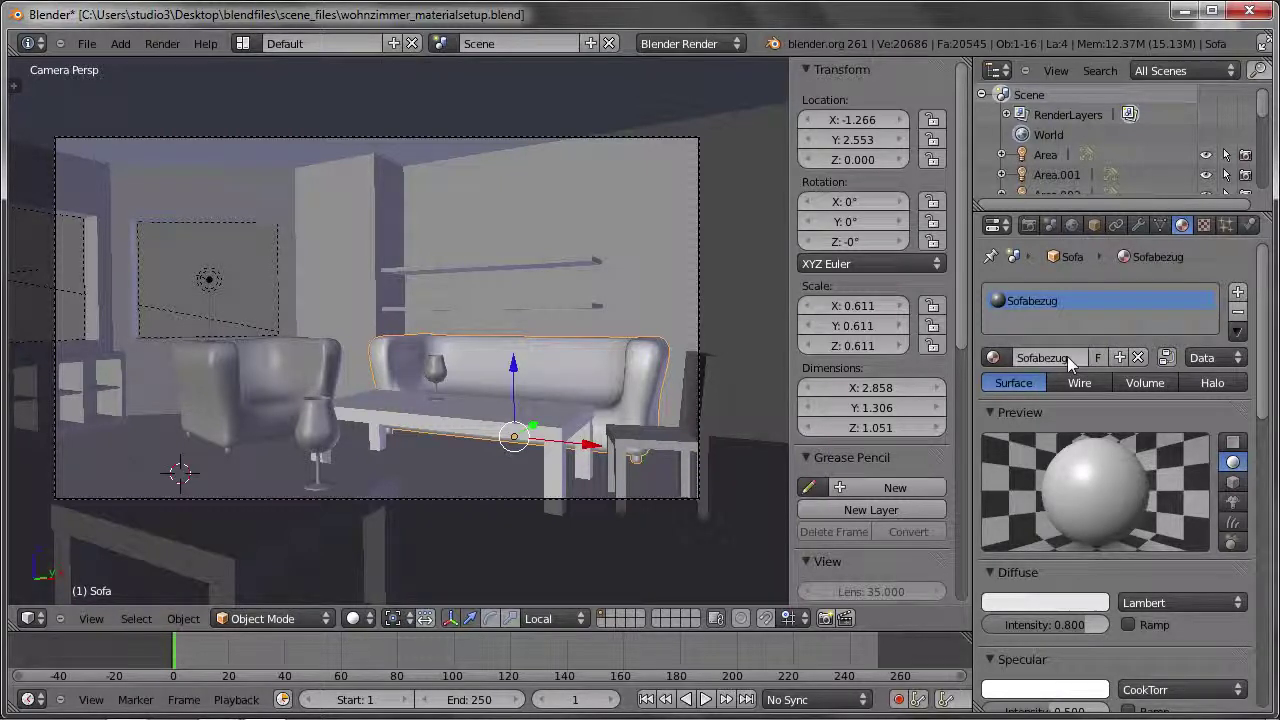
Set the Sofabezug diffuse colour to a slightly darkened red.
{"action": "left_click", "coordinate": [1043, 602]}
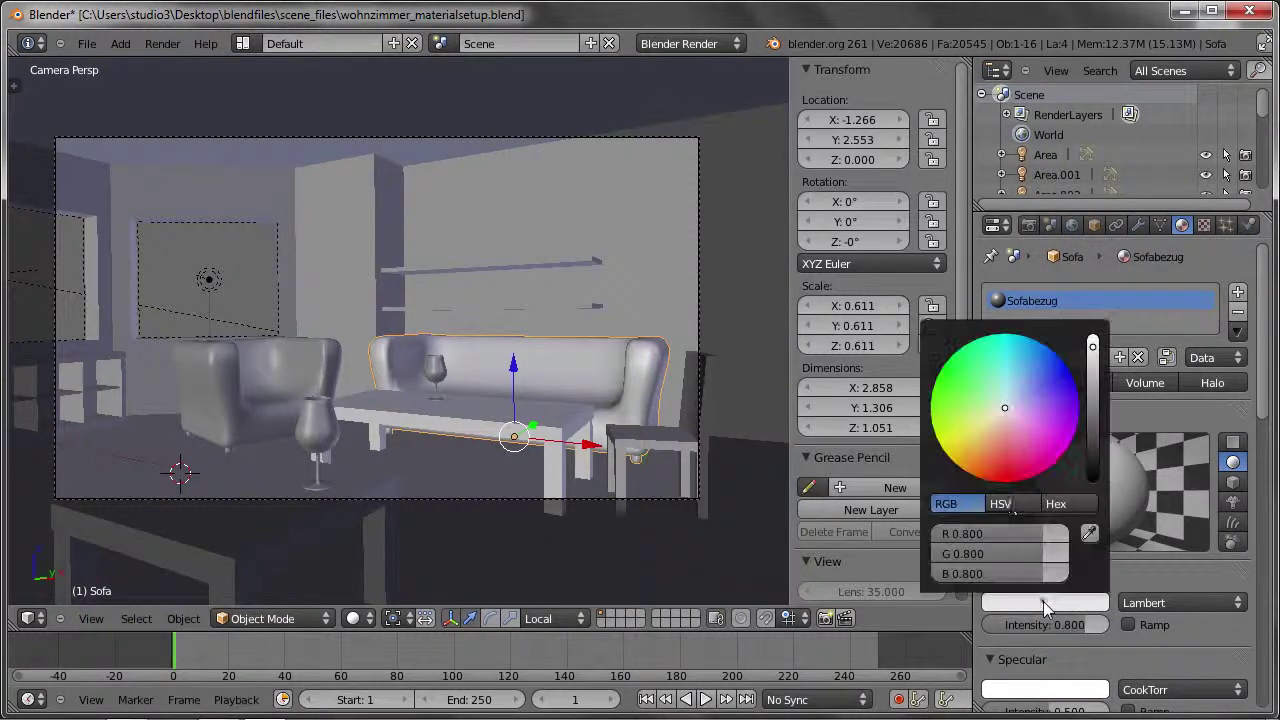
{"action": "left_click", "coordinate": [1003, 415]}
{"action": "mouse_move", "coordinate": [1008, 428]}
{"action": "left_mouse_down"}
{"action": "mouse_move", "coordinate": [1016, 475]}
{"action": "mouse_move", "coordinate": [1005, 489]}
{"action": "left_mouse_up"}
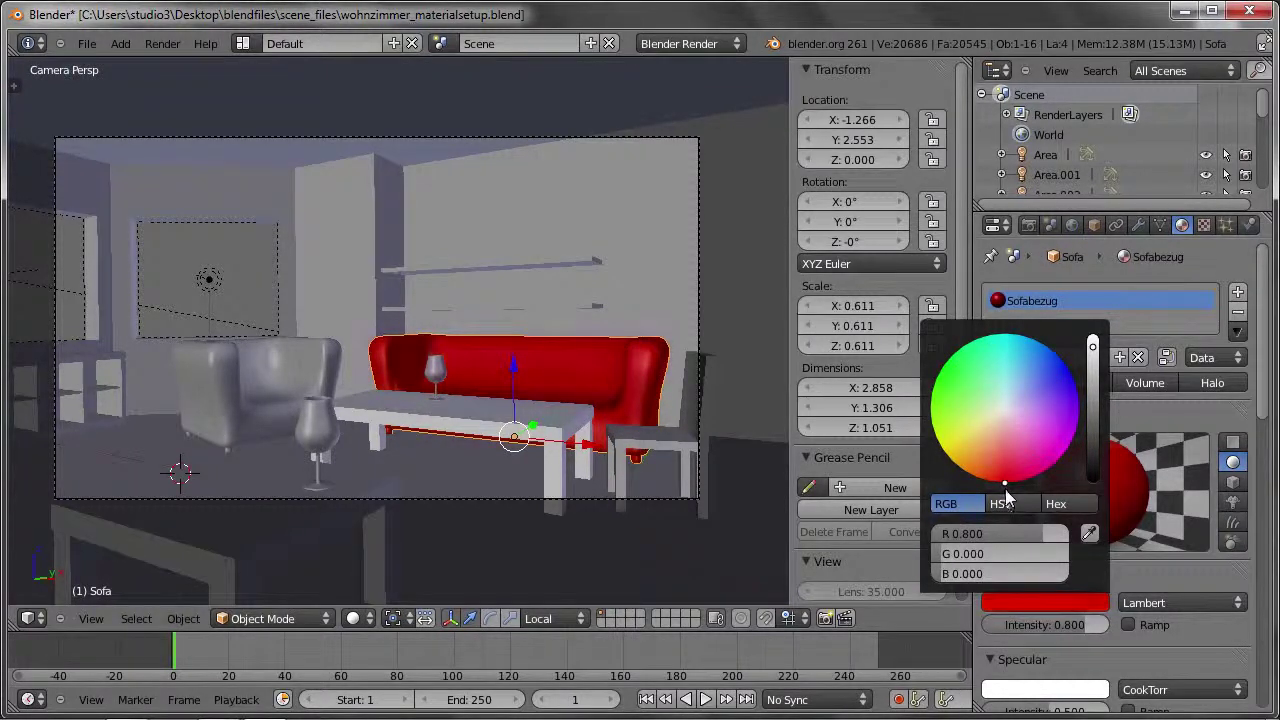
{"action": "left_click_drag", "start_coordinate": [1096, 358], "coordinate": [1093, 370]}
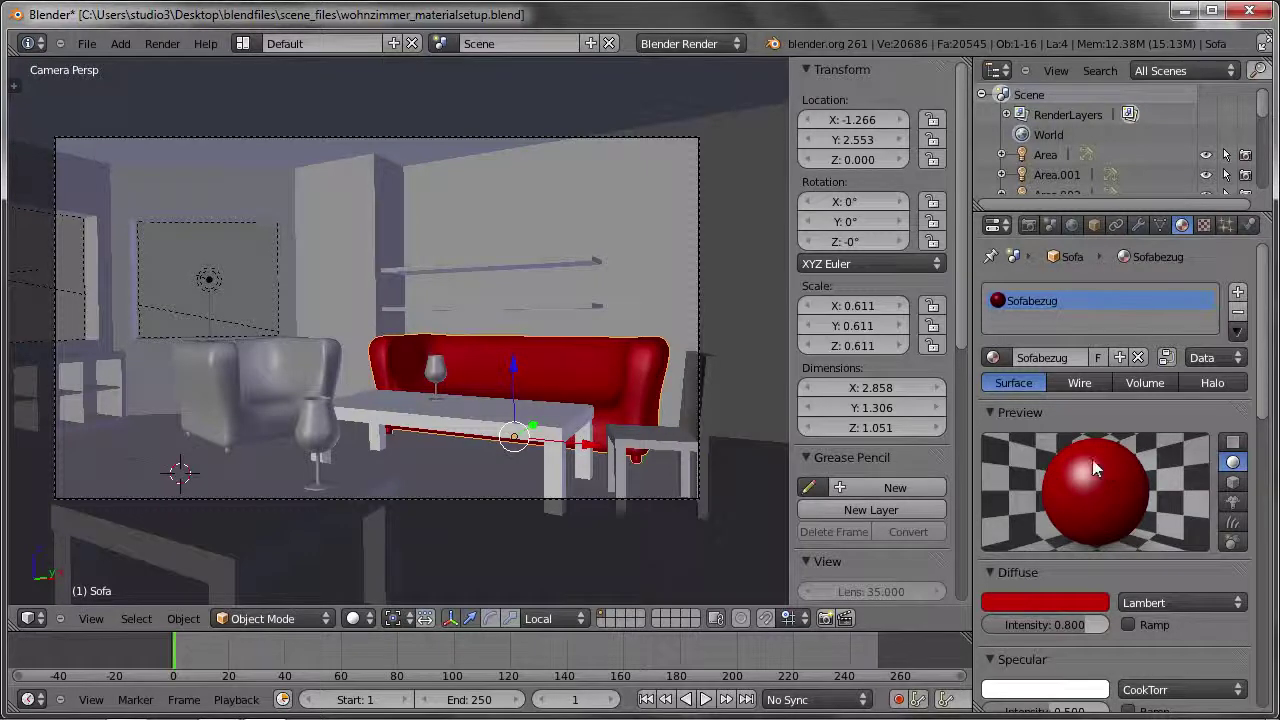
Give Sofabezug specular hardness 5 and specular intensity about 0.032.
{"action": "scroll", "coordinate": [1094, 622], "scroll_direction": "down", "scroll_amount": 2}
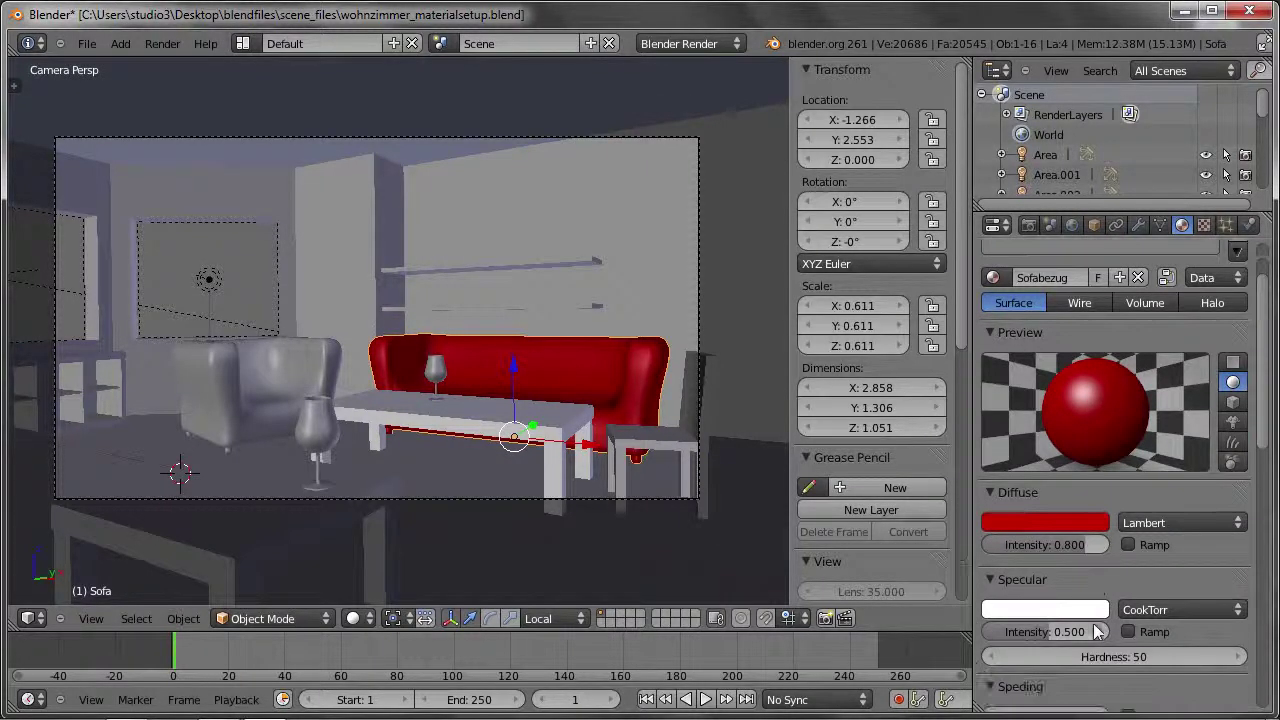
{"action": "left_click", "coordinate": [1084, 656]}
{"action": "type", "text": "5"}
{"action": "key", "text": "Return"}
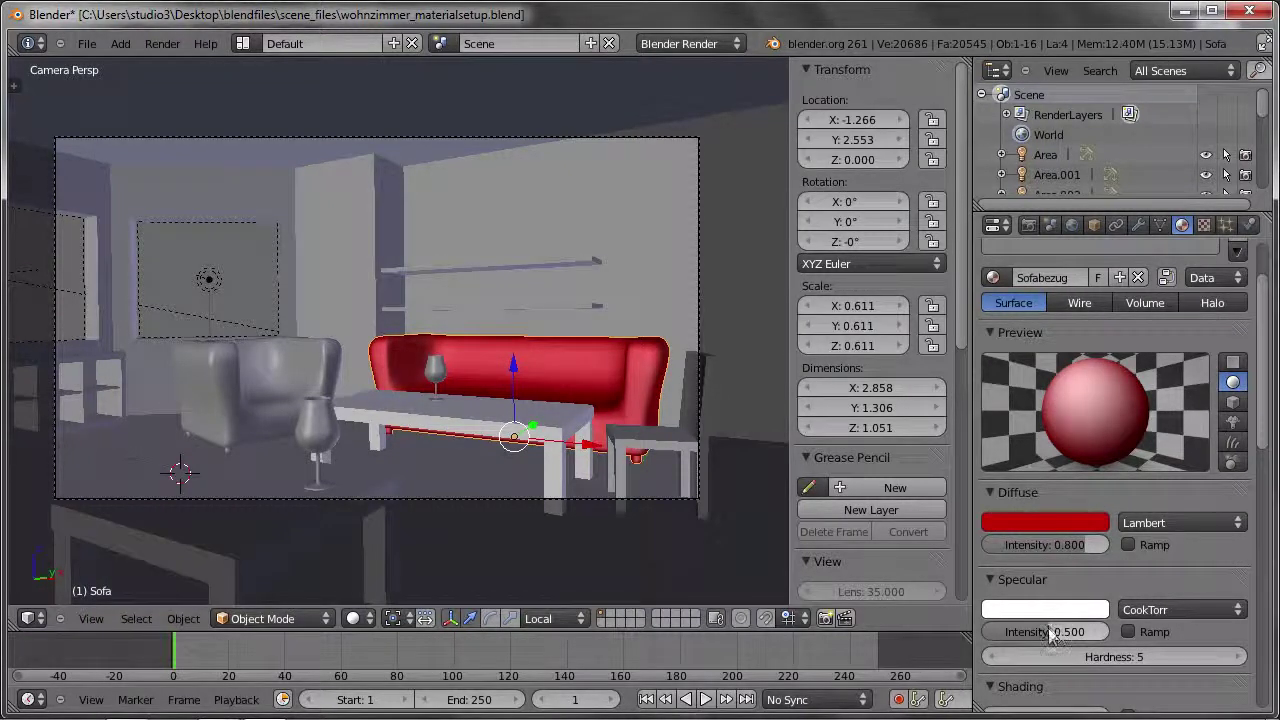
{"action": "left_click_drag", "start_coordinate": [1042, 628], "coordinate": [992, 625]}
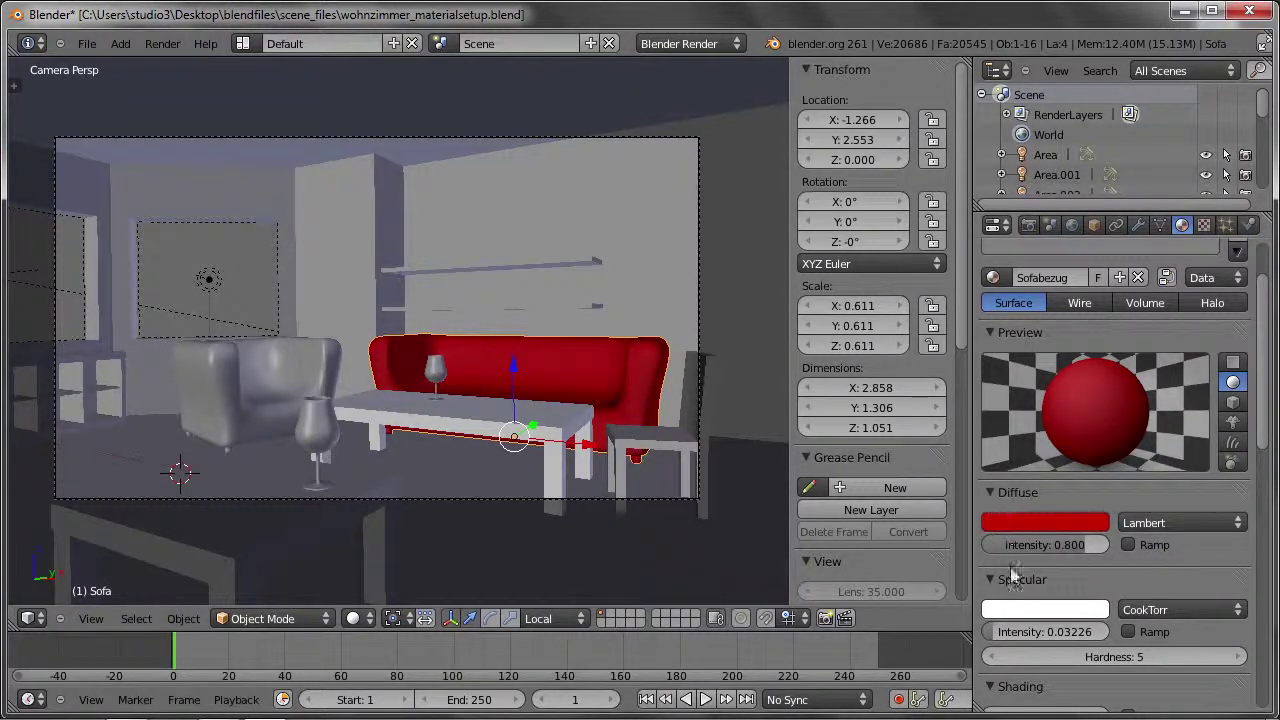
{"action": "mouse_move", "coordinate": [1000, 631]}
{"action": "left_mouse_down"}
{"action": "mouse_move", "coordinate": [970, 630]}
{"action": "mouse_move", "coordinate": [990, 640]}
{"action": "left_mouse_up"}
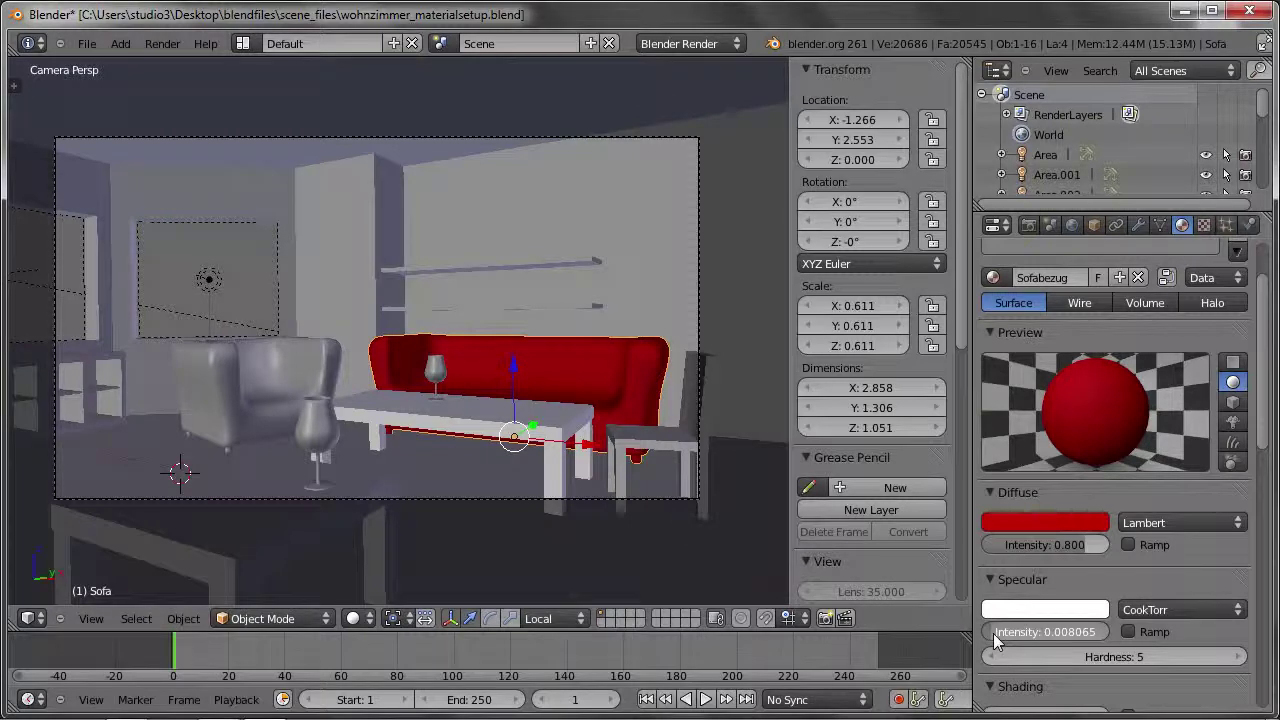
{"action": "left_click_drag", "start_coordinate": [995, 640], "coordinate": [998, 641]}
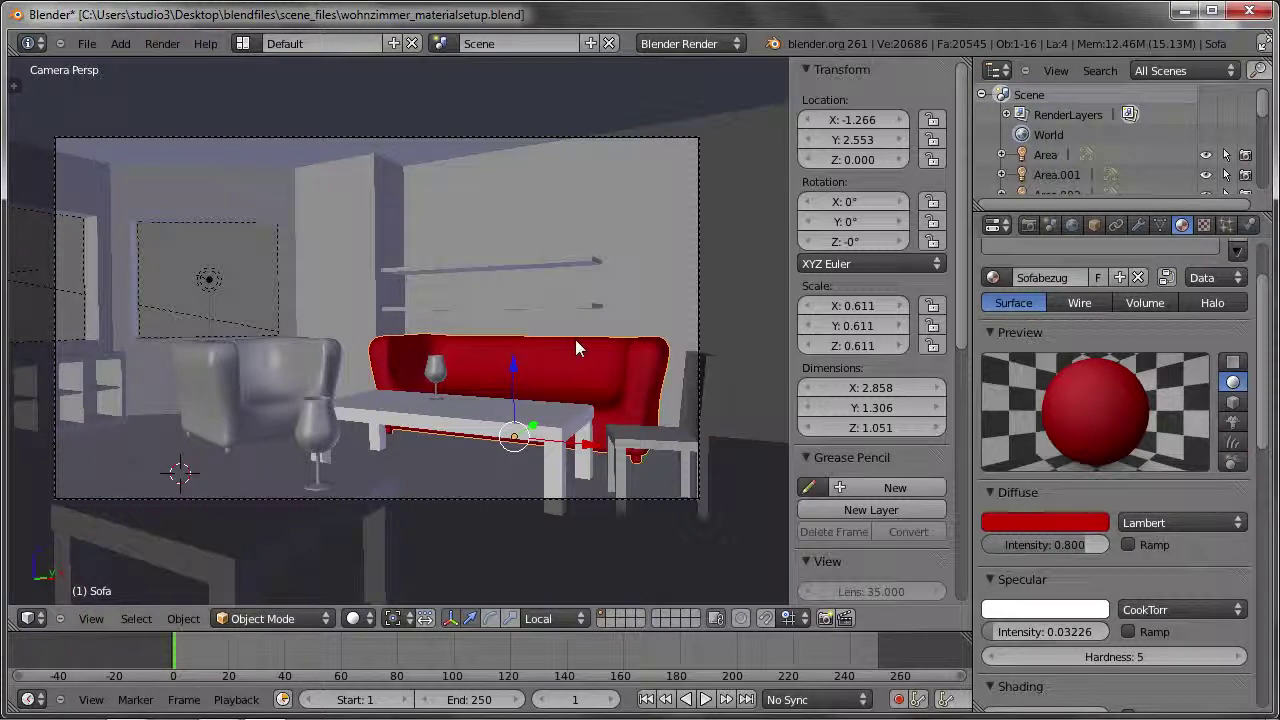
{"action": "key", "text": "F12"}
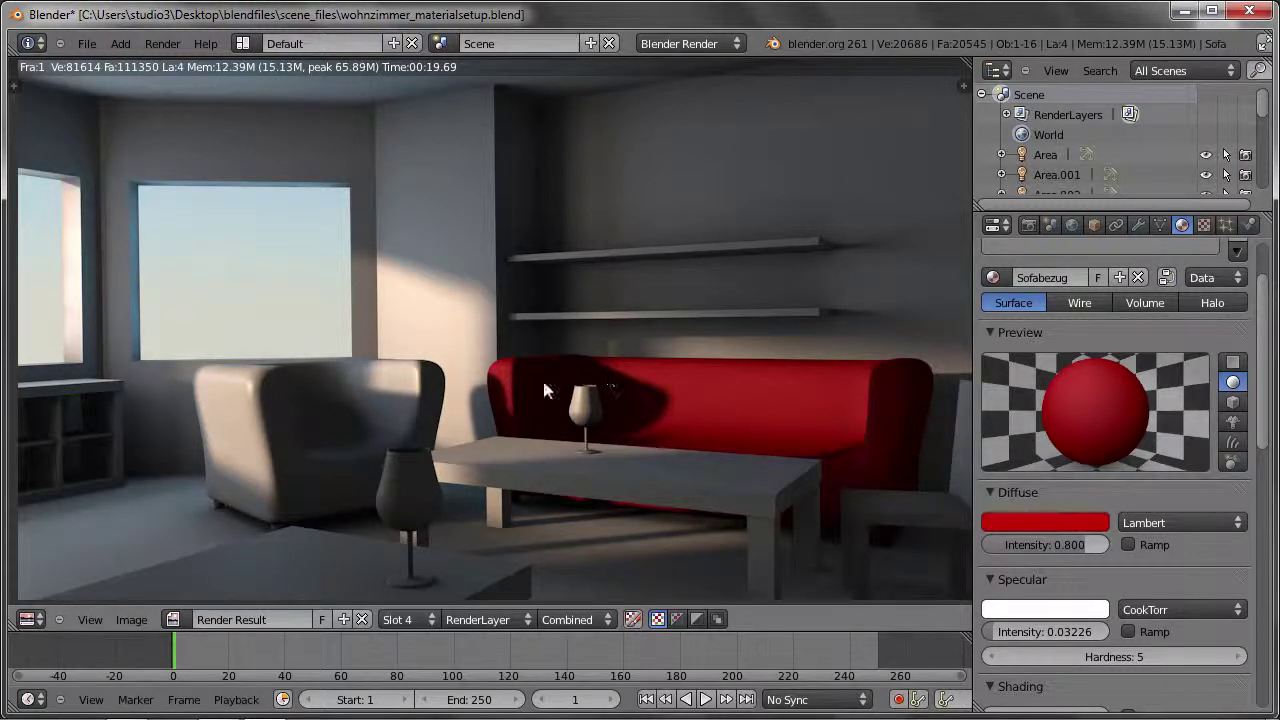
{"action": "key", "text": "Escape"}
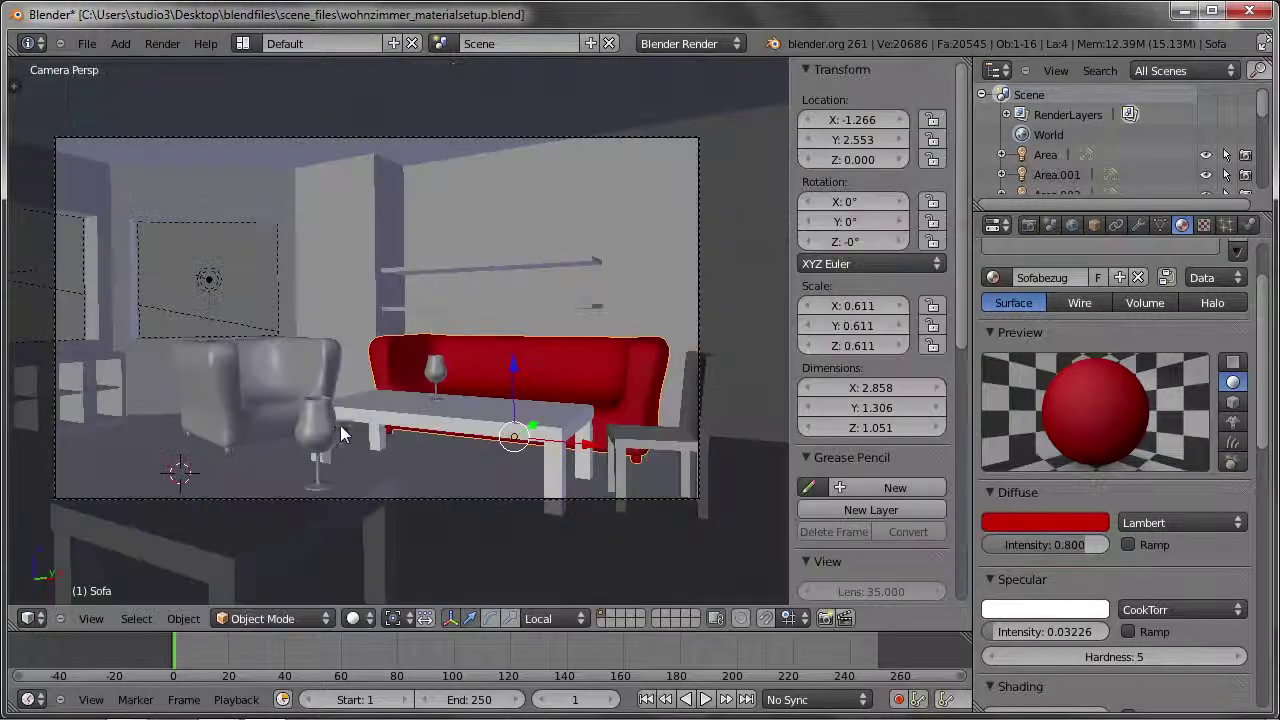
Assign the existing Sofabezug material to the armchair (Sessel).
{"action": "right_click", "coordinate": [242, 390]}
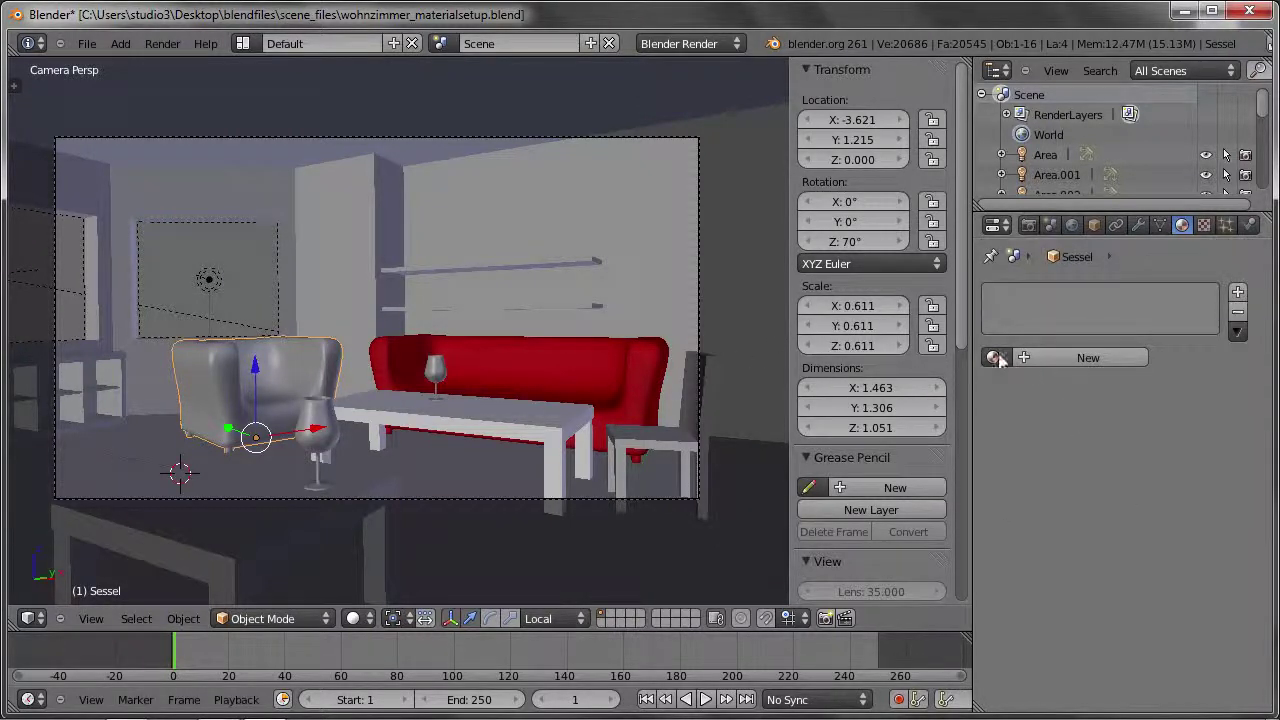
{"action": "left_click", "coordinate": [995, 358]}
{"action": "left_click", "coordinate": [1035, 388]}
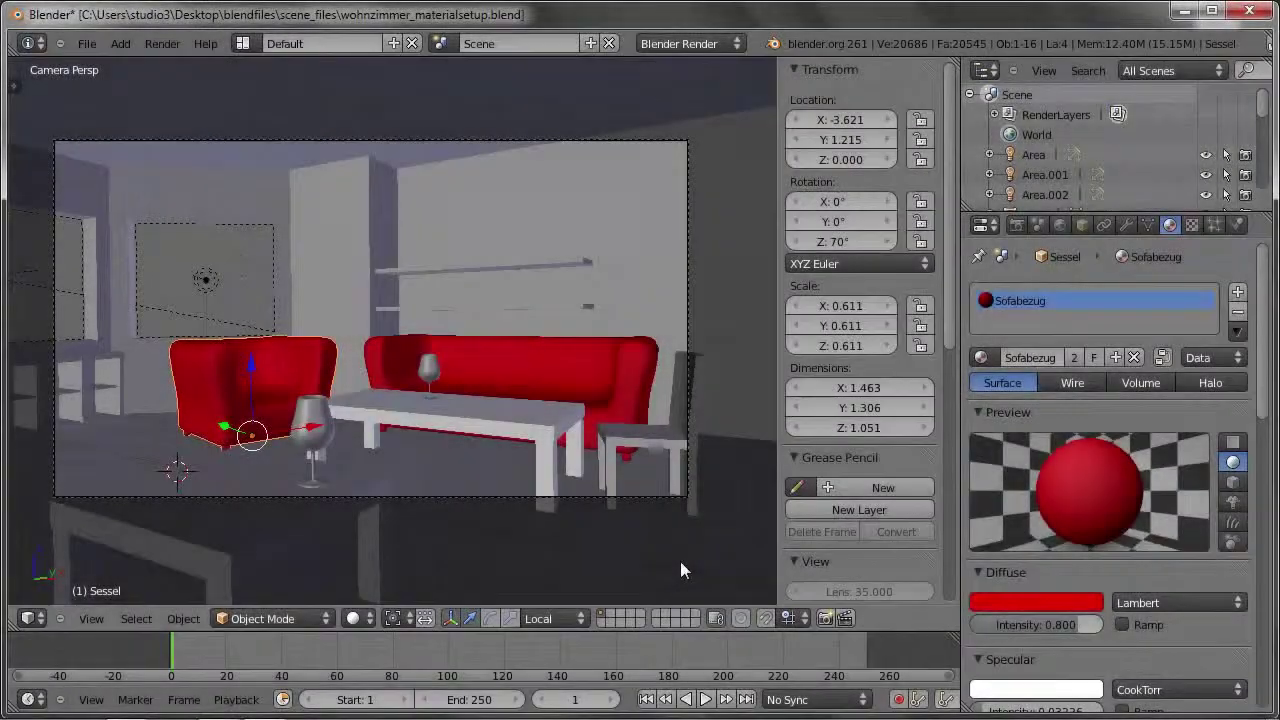
{"action": "right_click", "coordinate": [432, 272]}
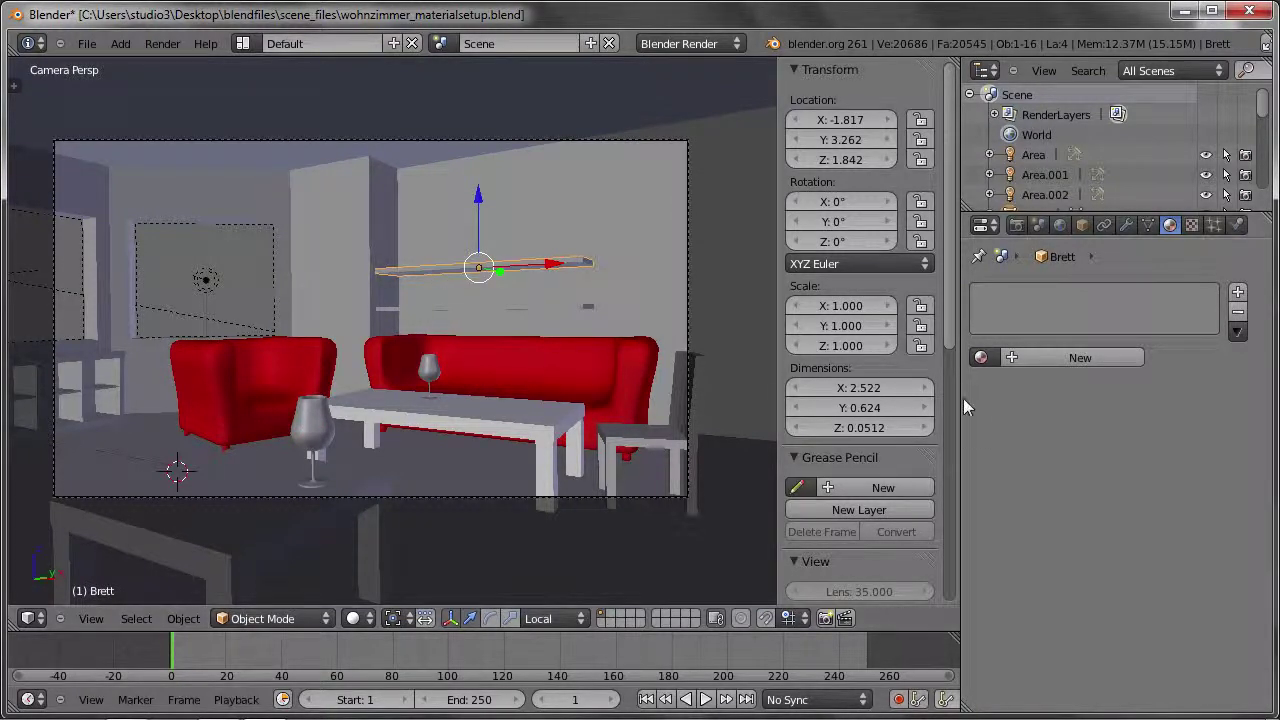
Create a shelf material named Holzbrett with an orange-brown diffuse colour.
{"action": "left_click", "coordinate": [1033, 362]}
{"action": "left_click", "coordinate": [1050, 357]}
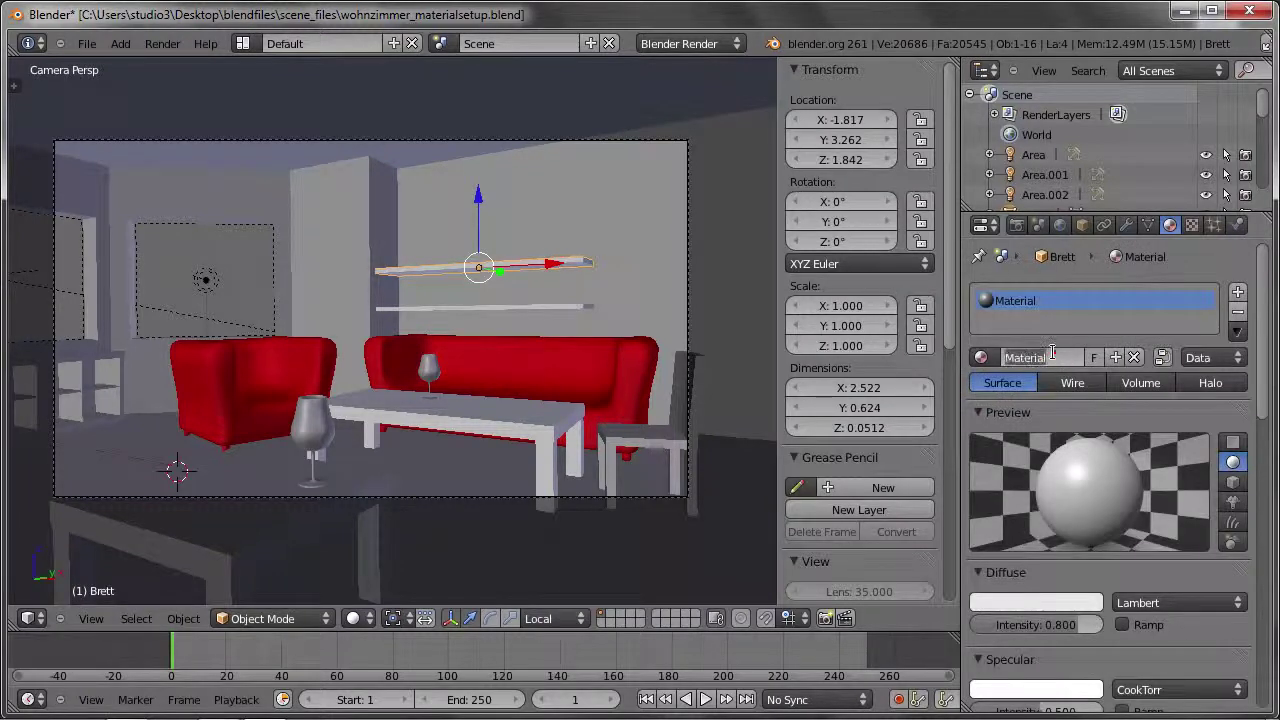
{"action": "type", "text": "Holzbret"}
{"action": "type", "text": "tt"}
{"action": "key", "text": "Return"}
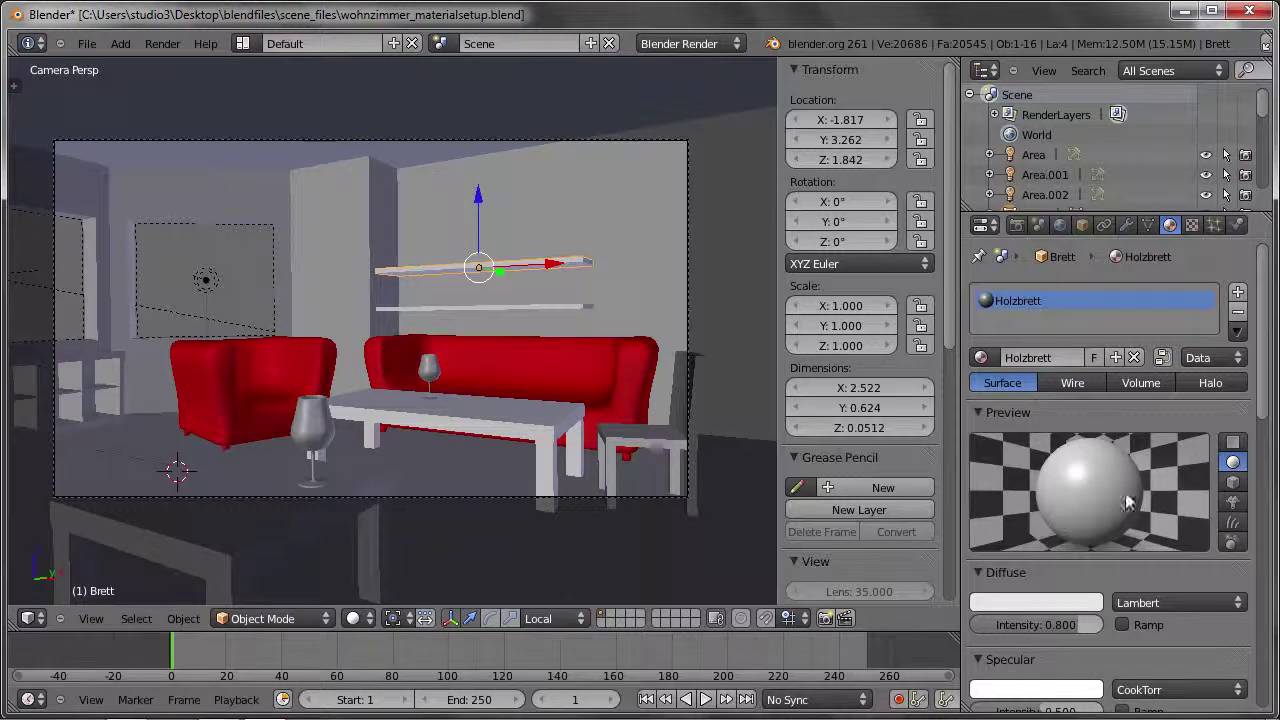
{"action": "left_click", "coordinate": [1064, 608]}
{"action": "left_click_drag", "start_coordinate": [990, 410], "coordinate": [976, 472]}
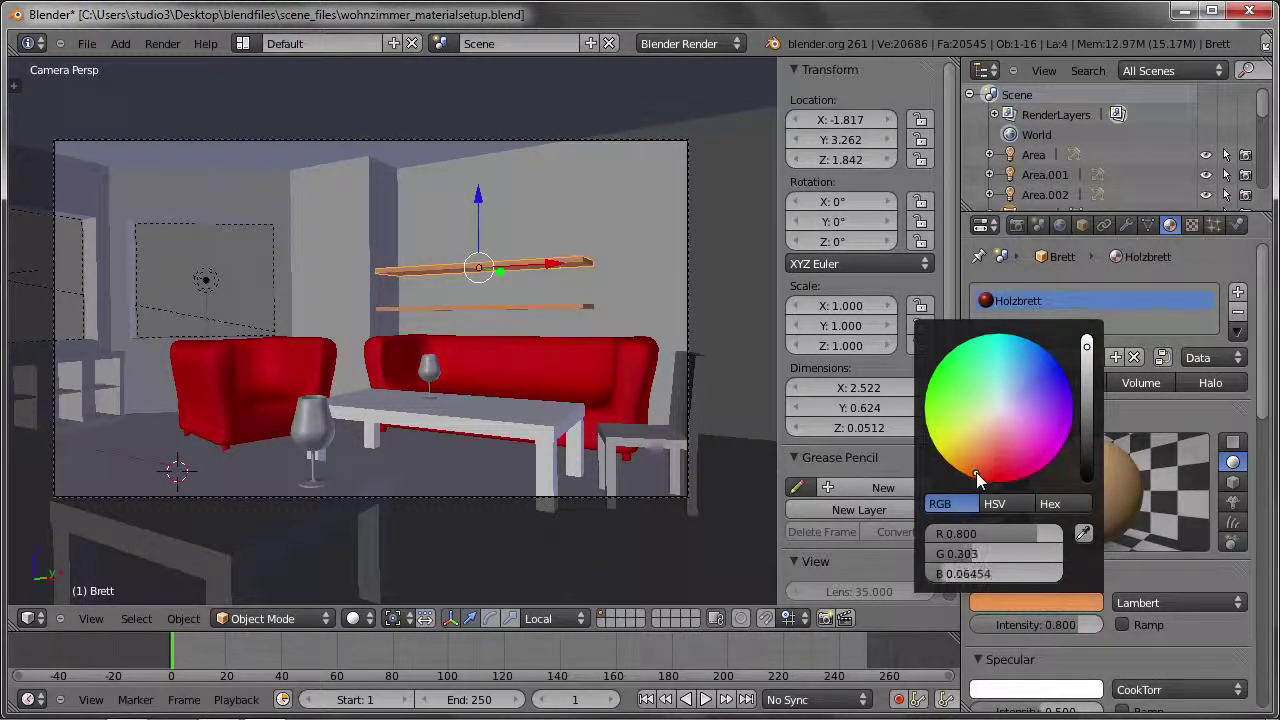
{"action": "left_click_drag", "start_coordinate": [1086, 346], "coordinate": [1082, 373]}
{"action": "mouse_move", "coordinate": [991, 467]}
{"action": "left_mouse_down"}
{"action": "mouse_move", "coordinate": [969, 475]}
{"action": "mouse_move", "coordinate": [988, 480]}
{"action": "left_mouse_up"}
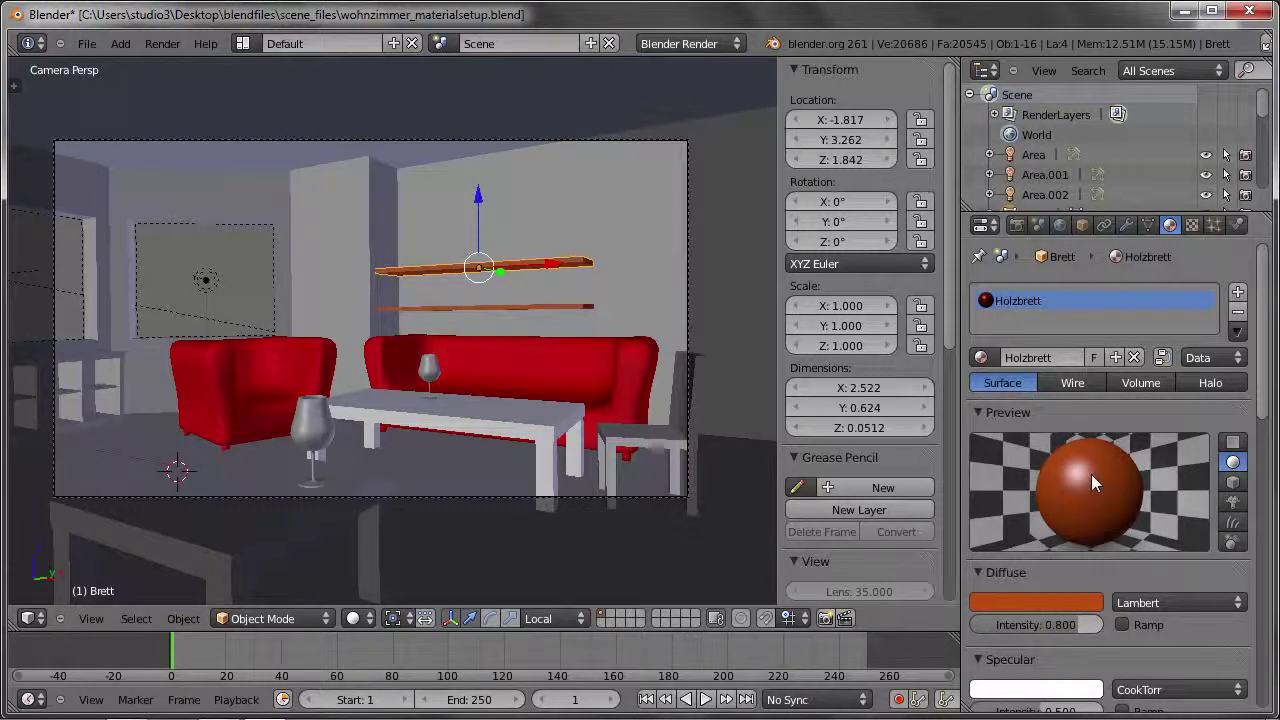
Set Holzbrett's specular intensity to 0 and render a preview.
{"action": "scroll", "coordinate": [1070, 493], "scroll_direction": "down", "scroll_amount": 1}
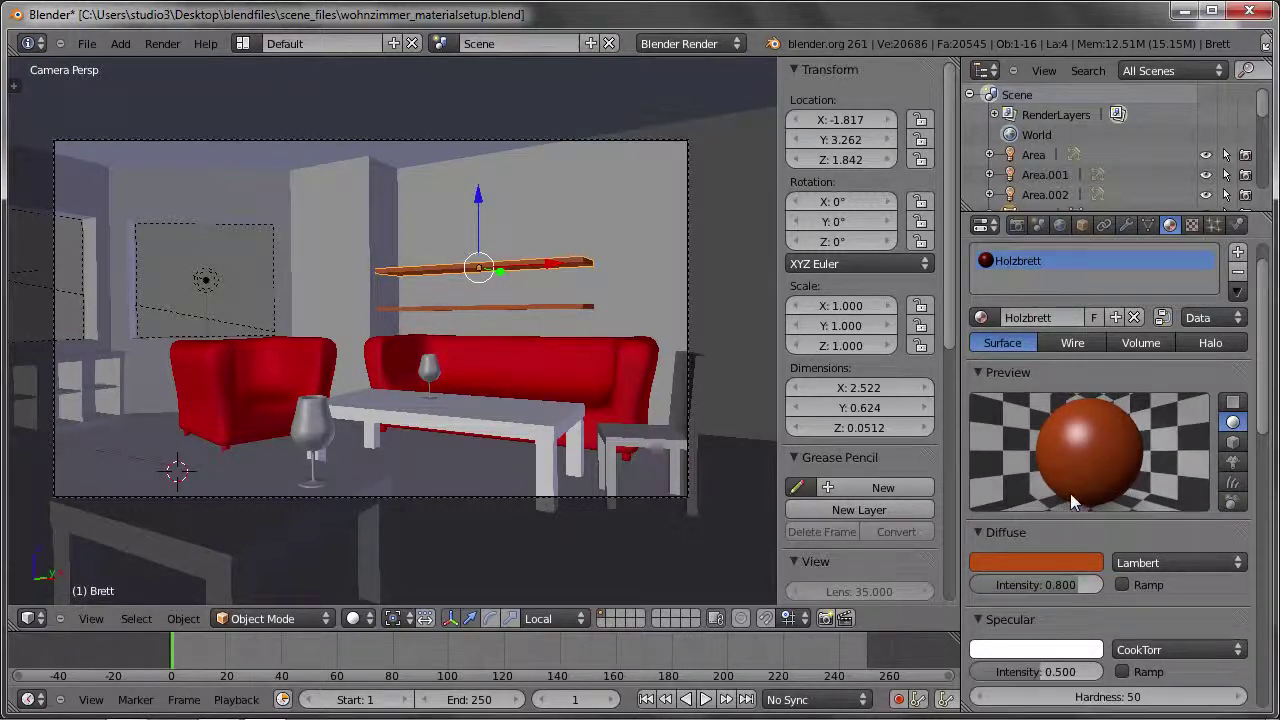
{"action": "left_click_drag", "start_coordinate": [1036, 672], "coordinate": [967, 670]}
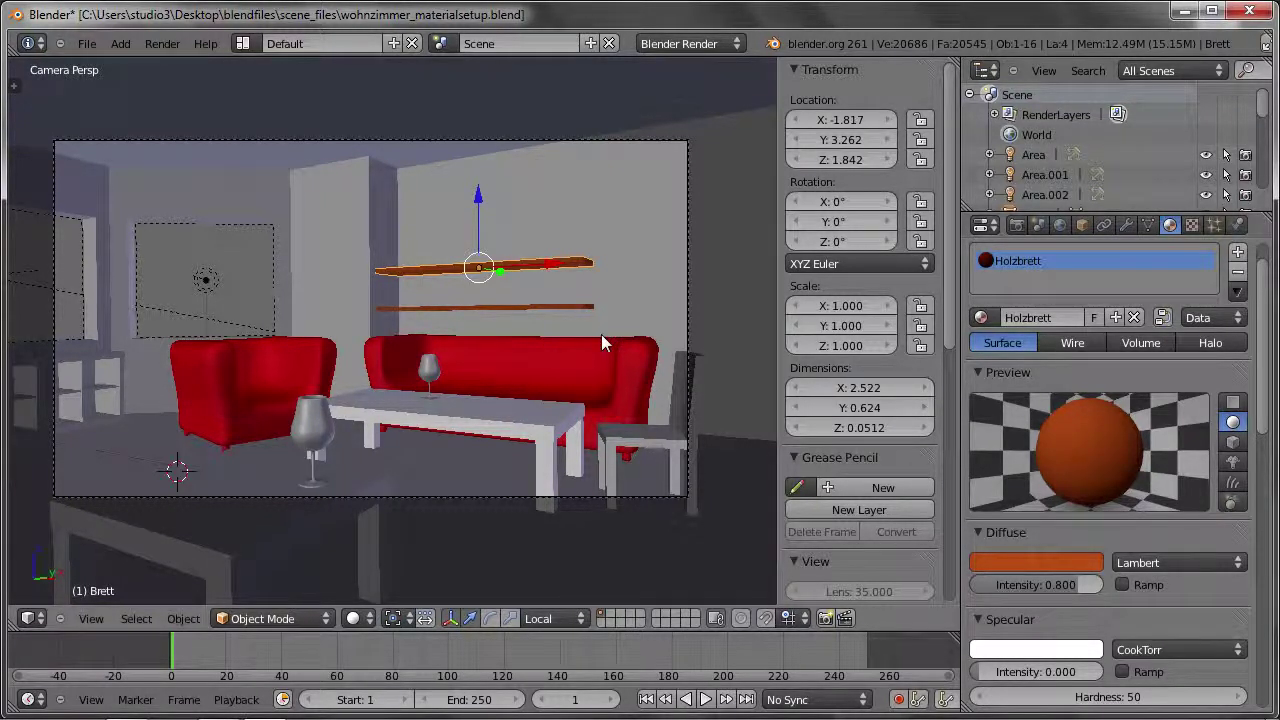
{"action": "key", "text": "F12"}
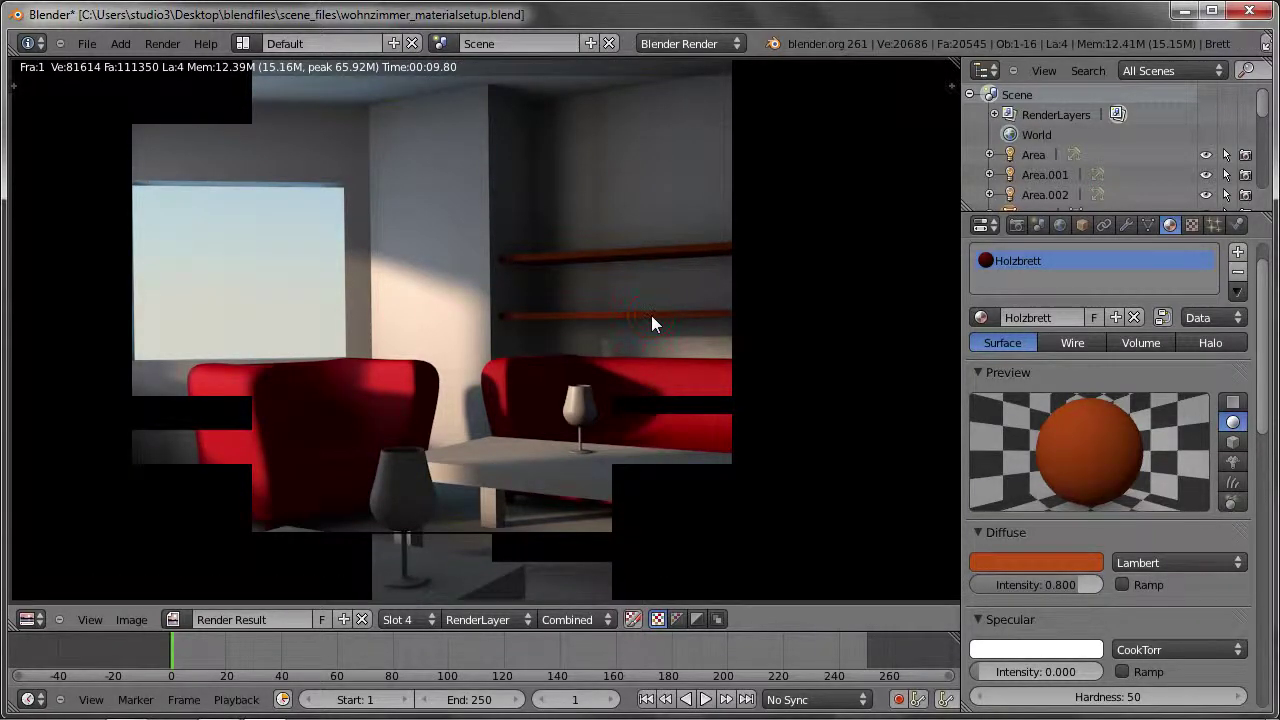
{"action": "key", "text": "Escape"}
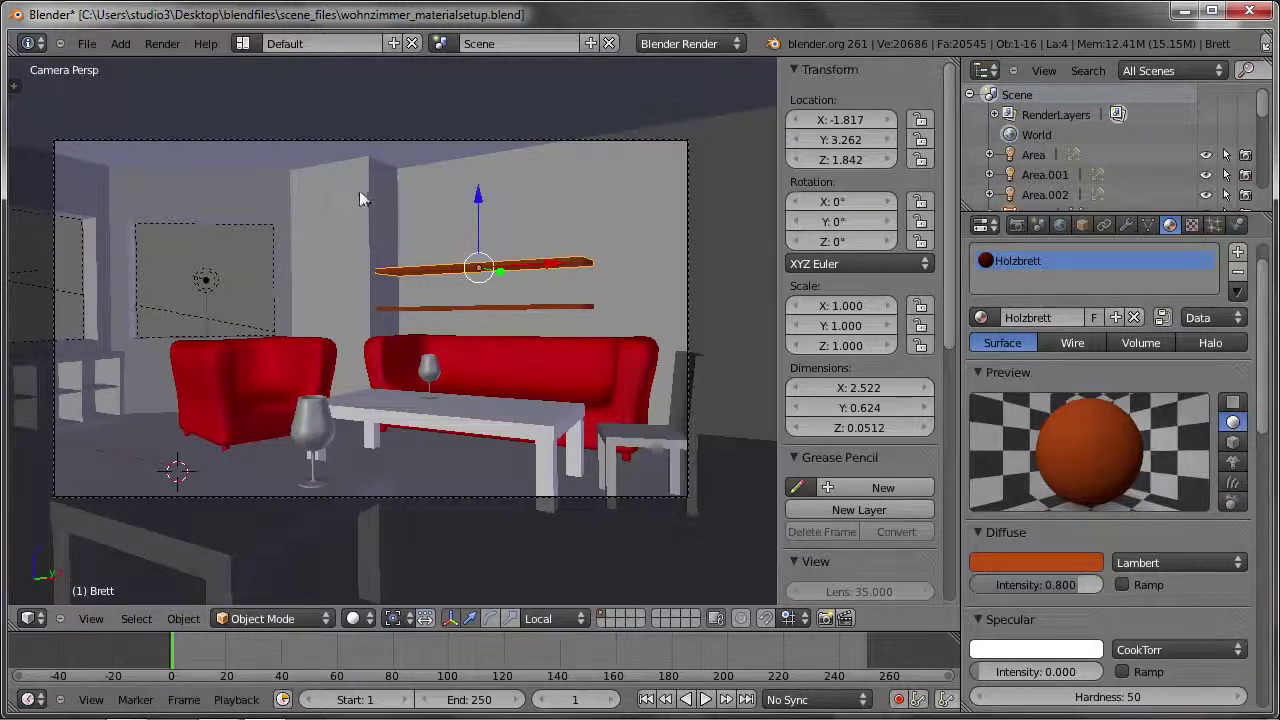
Give the room a new material named Wandfarbe with diffuse intensity 0.850.
{"action": "right_click", "coordinate": [359, 190]}
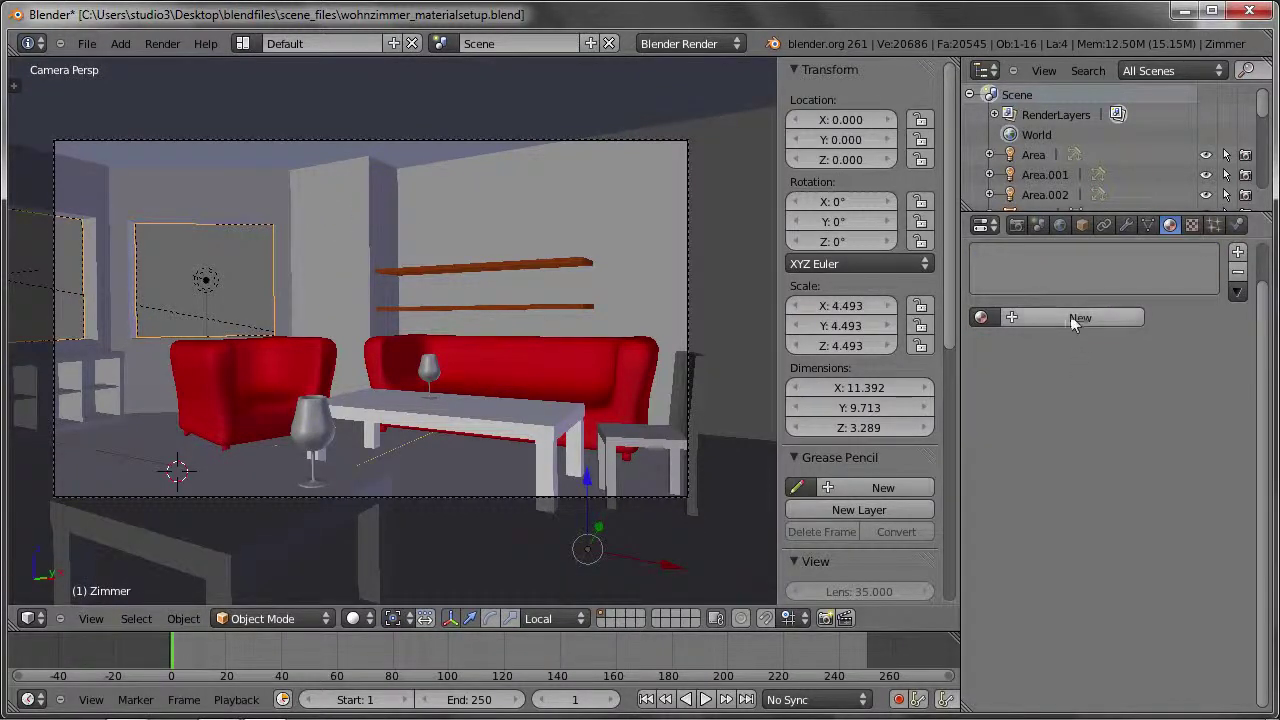
{"action": "left_click", "coordinate": [1070, 317]}
{"action": "left_click", "coordinate": [1035, 317]}
{"action": "type", "text": "Wandfar"}
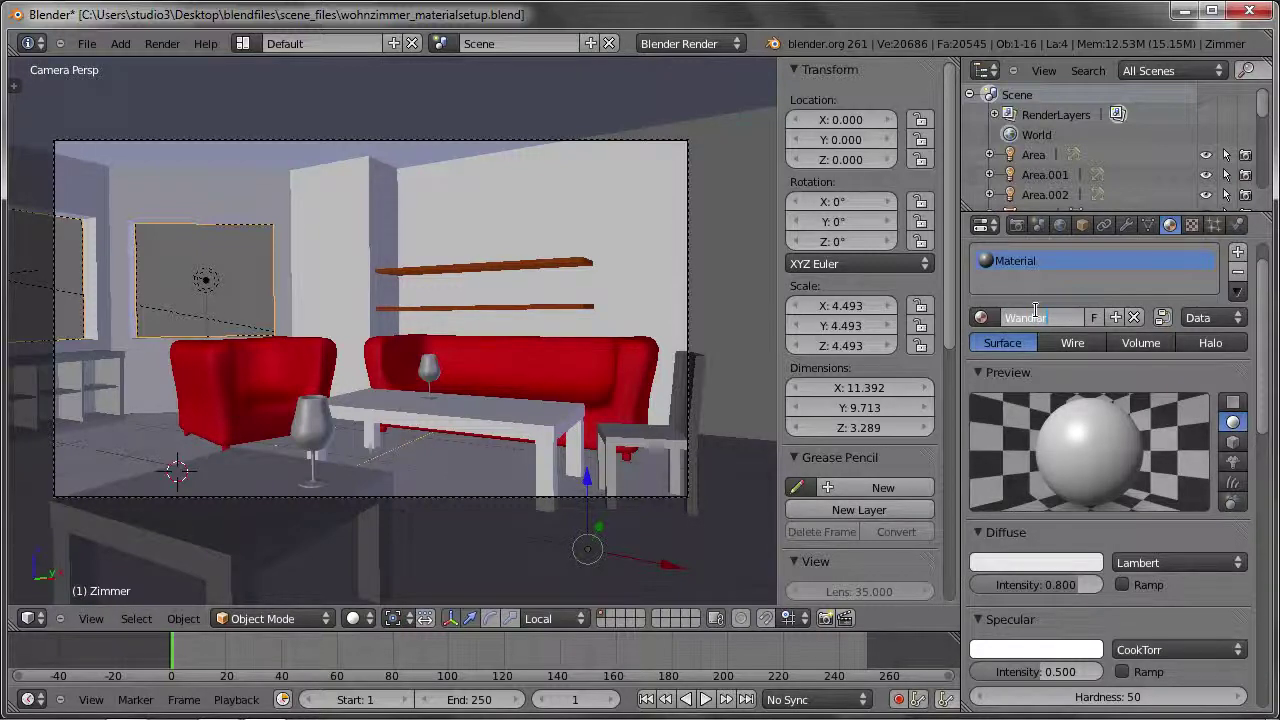
{"action": "type", "text": "be"}
{"action": "key", "text": "Return"}
{"action": "left_click", "coordinate": [1070, 563]}
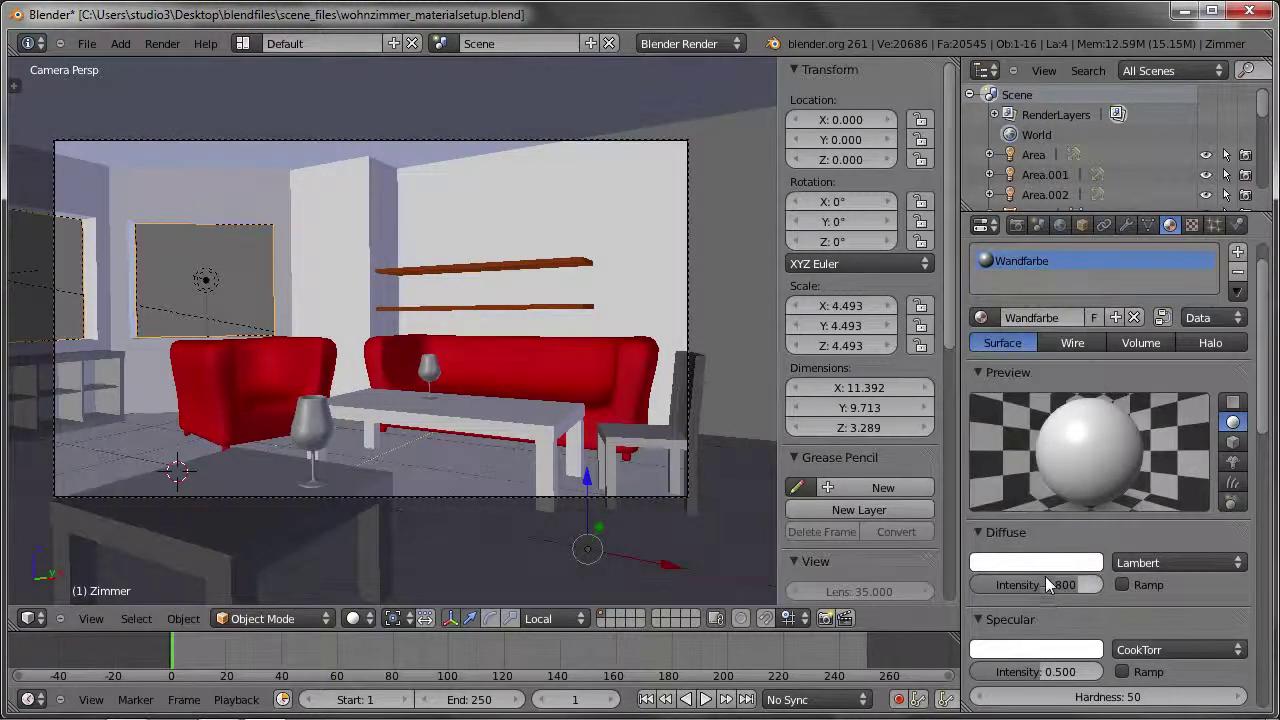
{"action": "left_click", "coordinate": [1034, 584]}
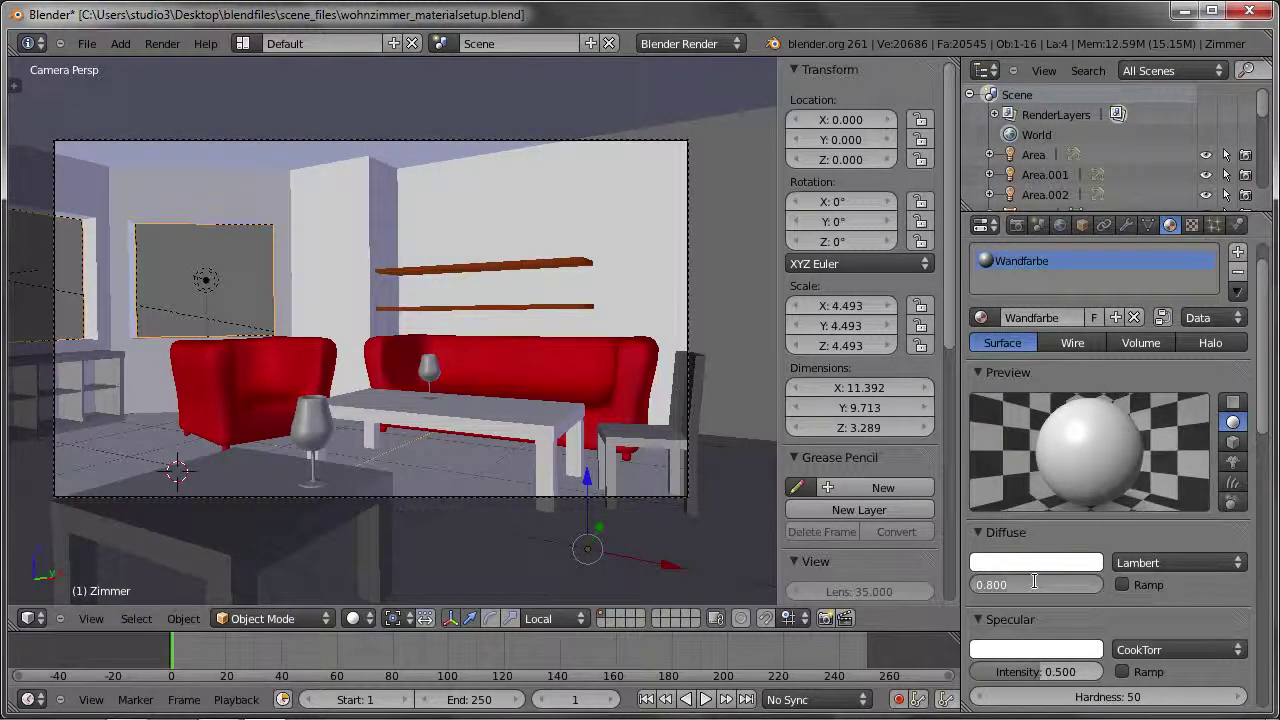
{"action": "key", "text": "BackSpace"}
{"action": "key", "text": "Return"}
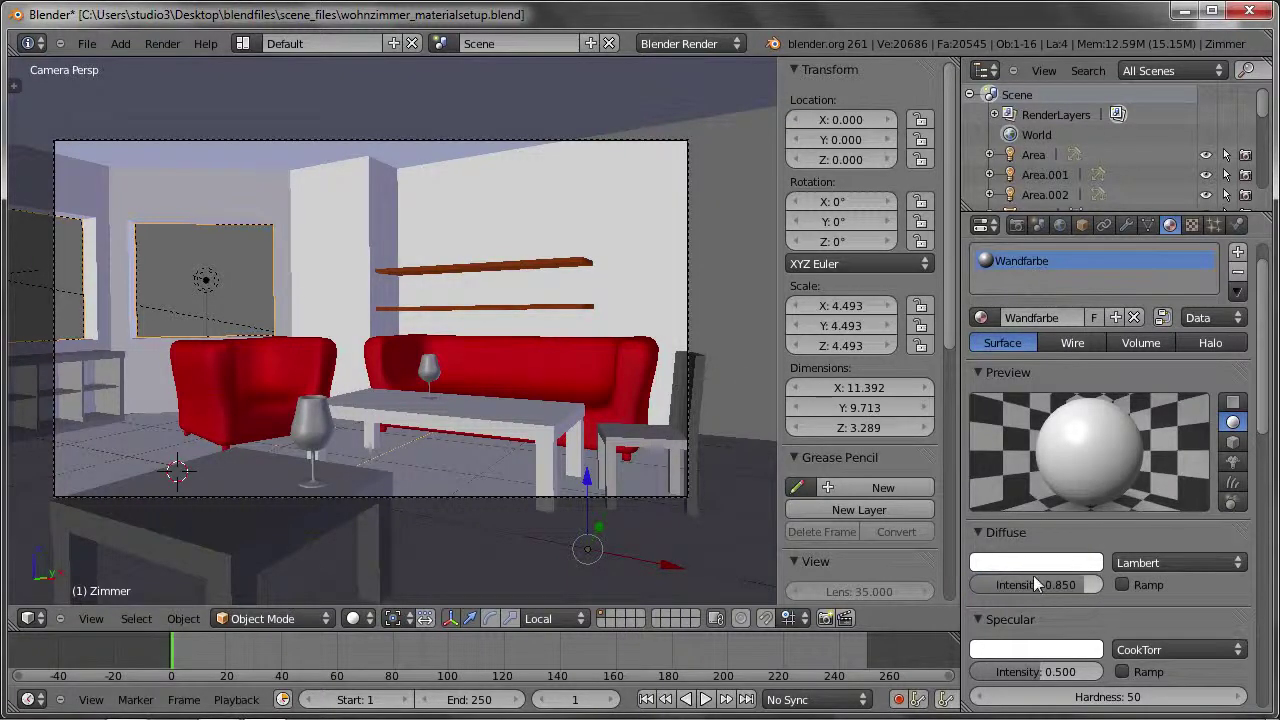
Set Wandfarbe's hardness to 15 and specular intensity to about 0.096.
{"action": "left_click", "coordinate": [1036, 672]}
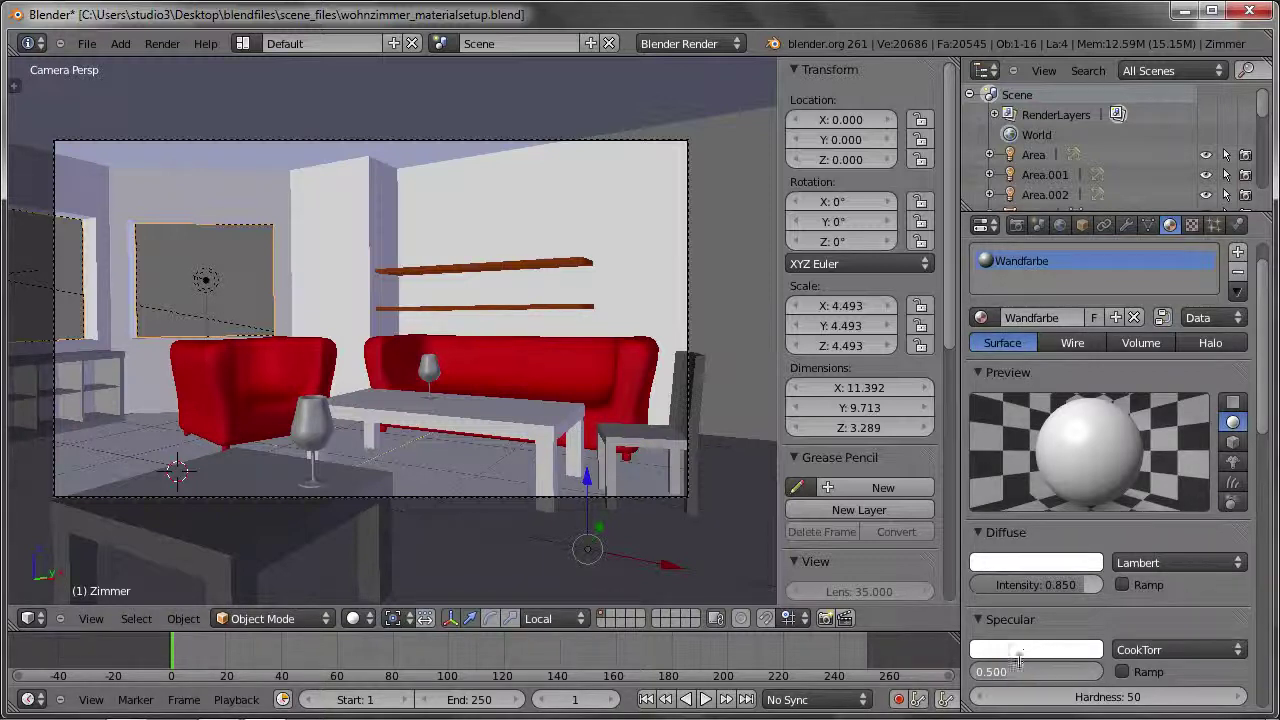
{"action": "type", "text": "0.05"}
{"action": "key", "text": "Return"}
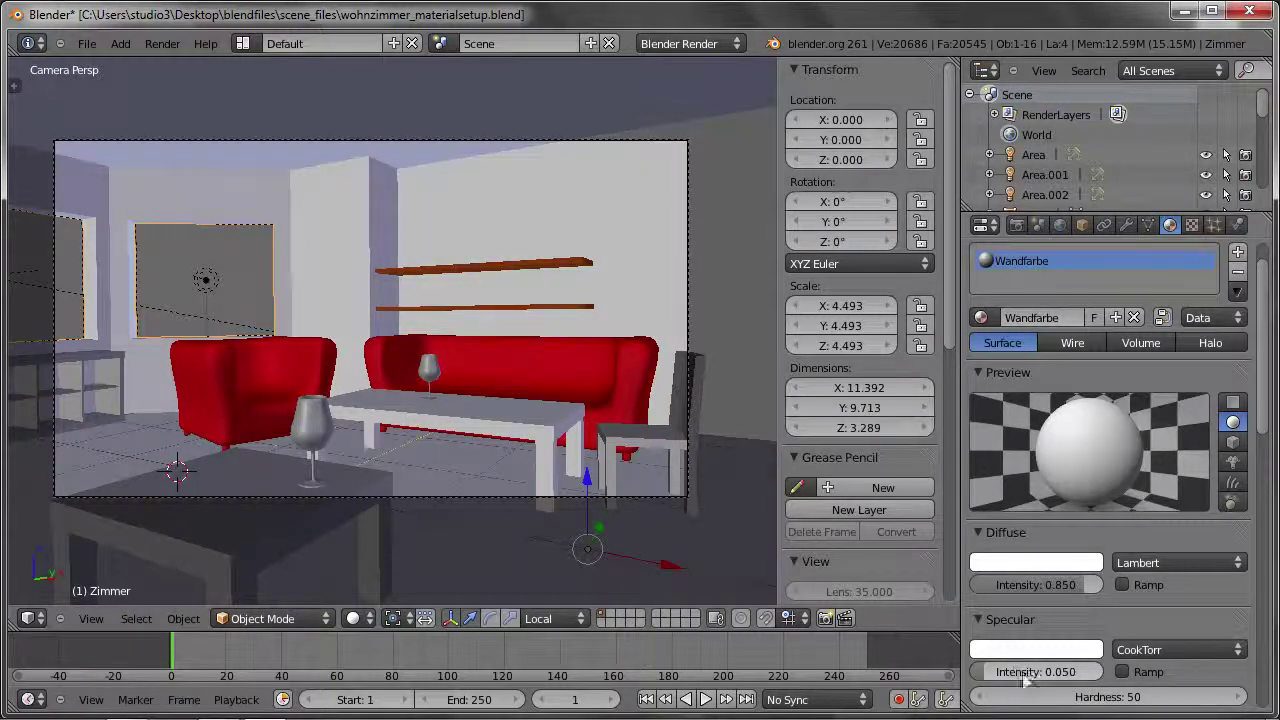
{"action": "left_click", "coordinate": [1095, 697]}
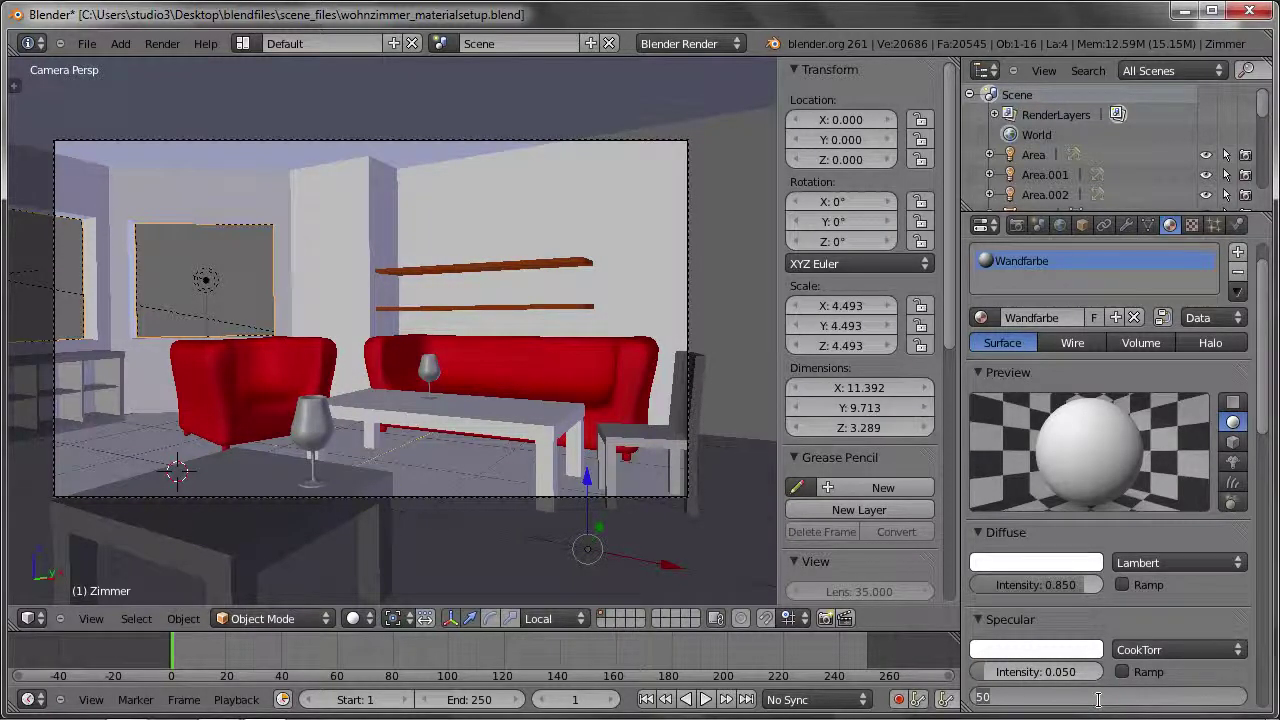
{"action": "type", "text": "15"}
{"action": "key", "text": "Return"}
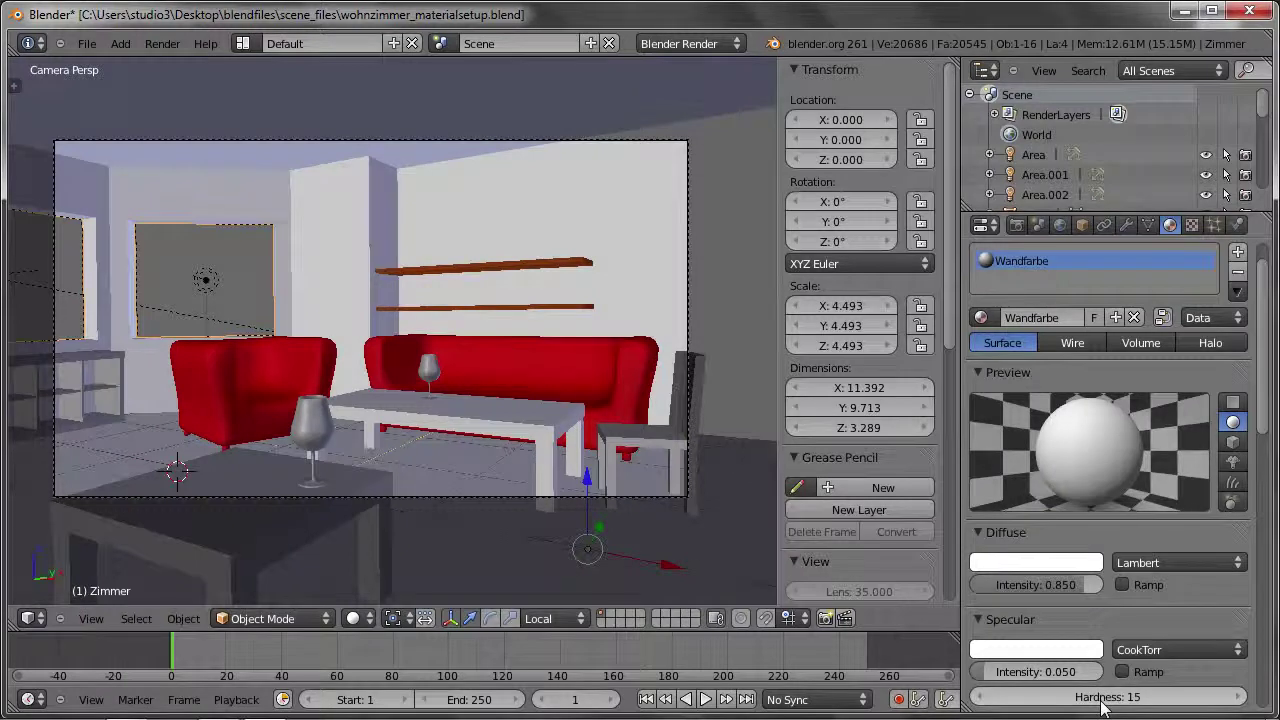
{"action": "left_click_drag", "start_coordinate": [980, 674], "coordinate": [1040, 680]}
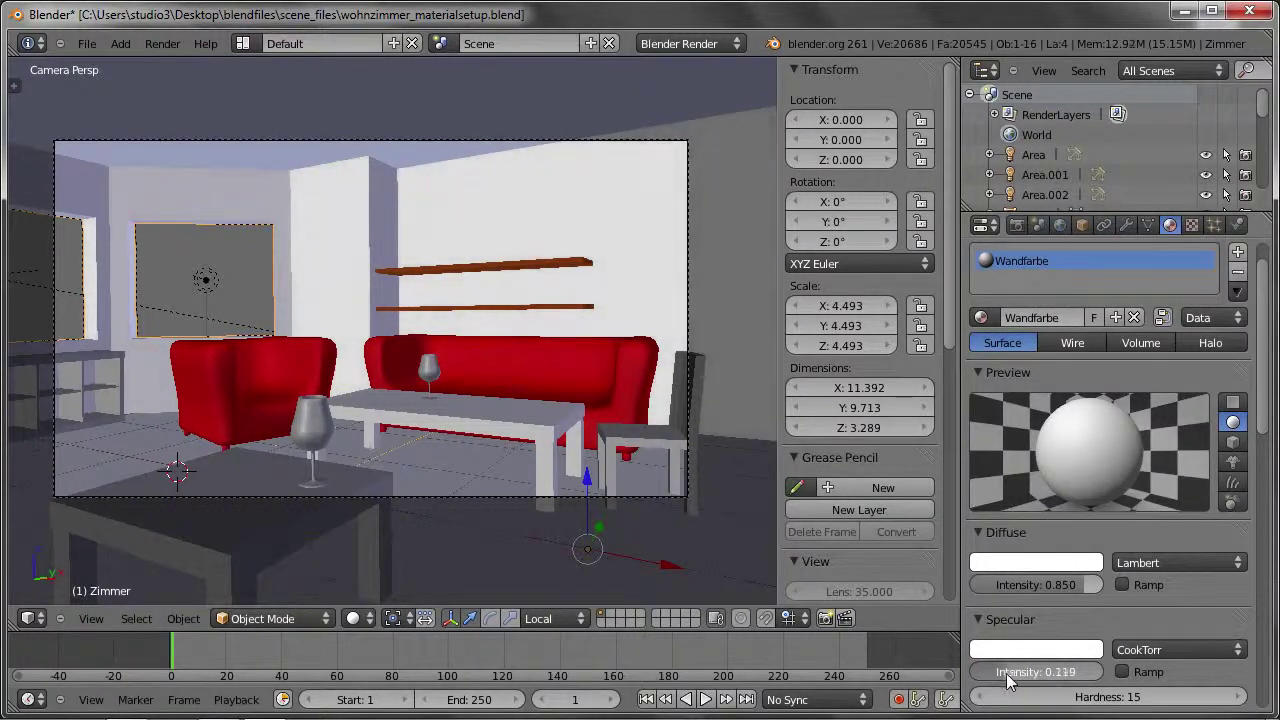
{"action": "left_click_drag", "start_coordinate": [1040, 680], "coordinate": [990, 666]}
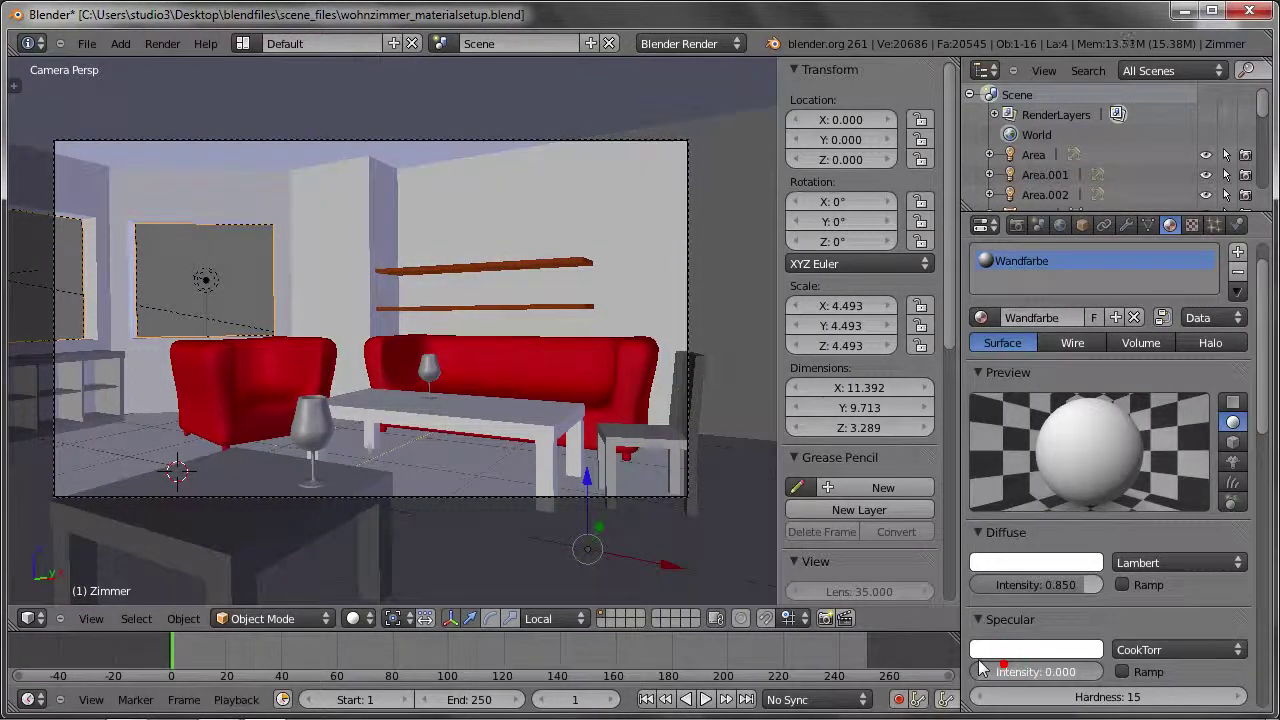
{"action": "left_click_drag", "start_coordinate": [990, 666], "coordinate": [1010, 680]}
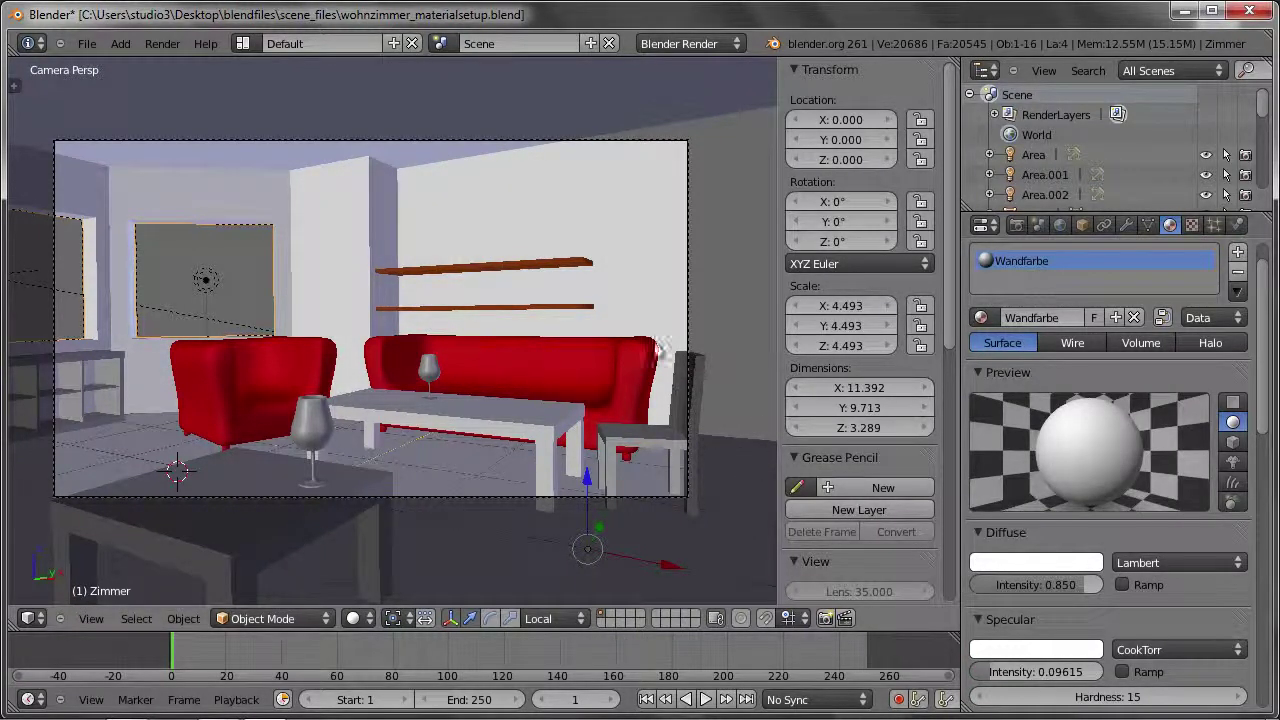
{"action": "key", "text": "F12"}
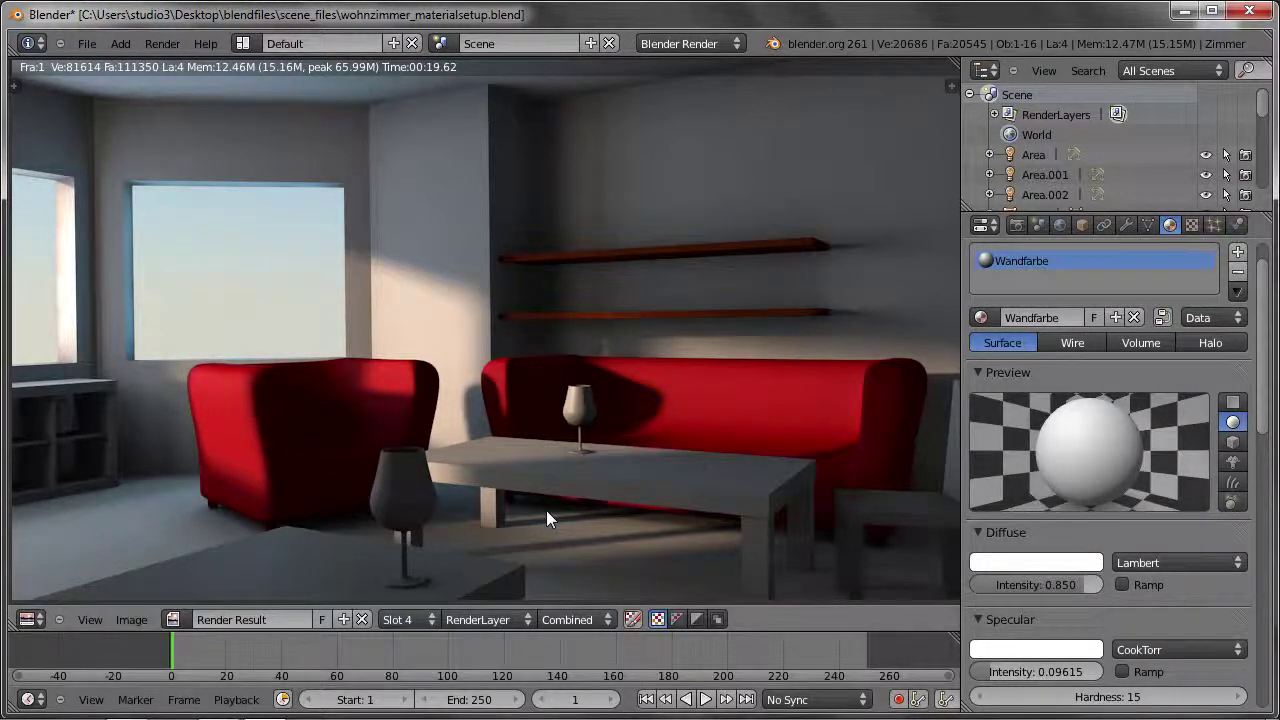
{"action": "key", "text": "Escape"}
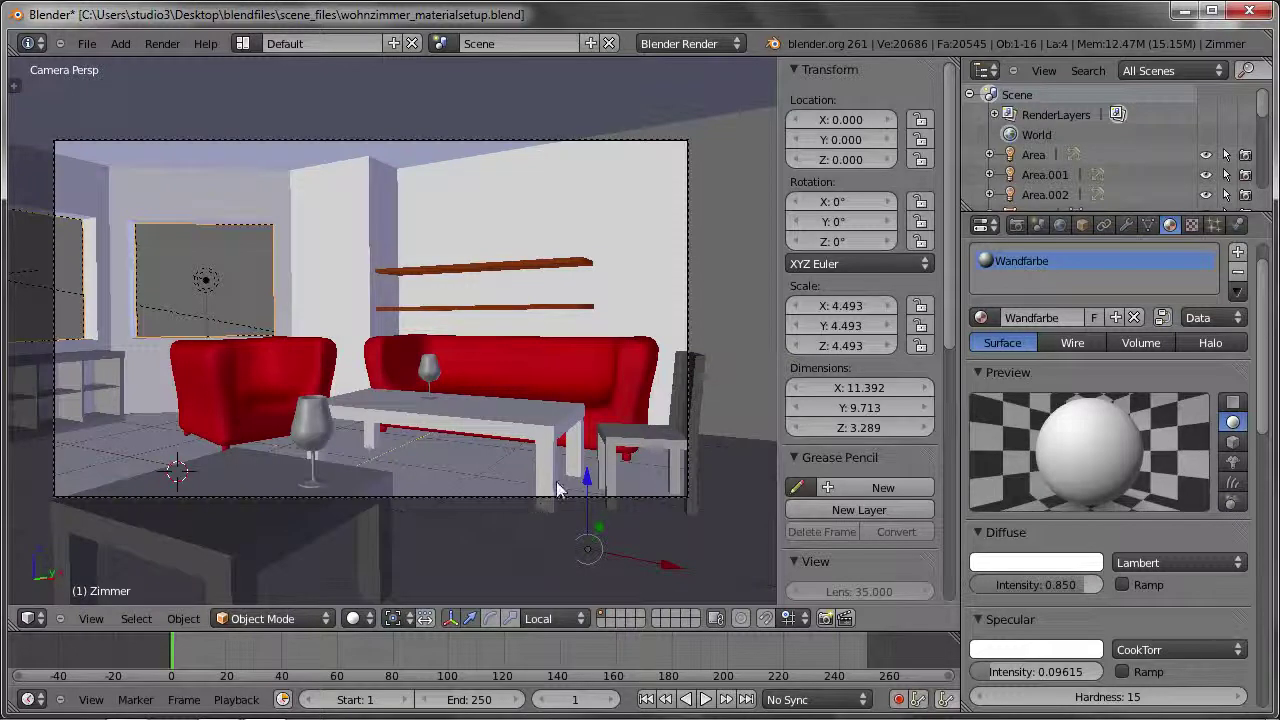
{"action": "scroll", "coordinate": [575, 467], "scroll_direction": "down", "scroll_amount": 1}
{"action": "scroll", "coordinate": [575, 470], "scroll_direction": "down", "scroll_amount": 1}
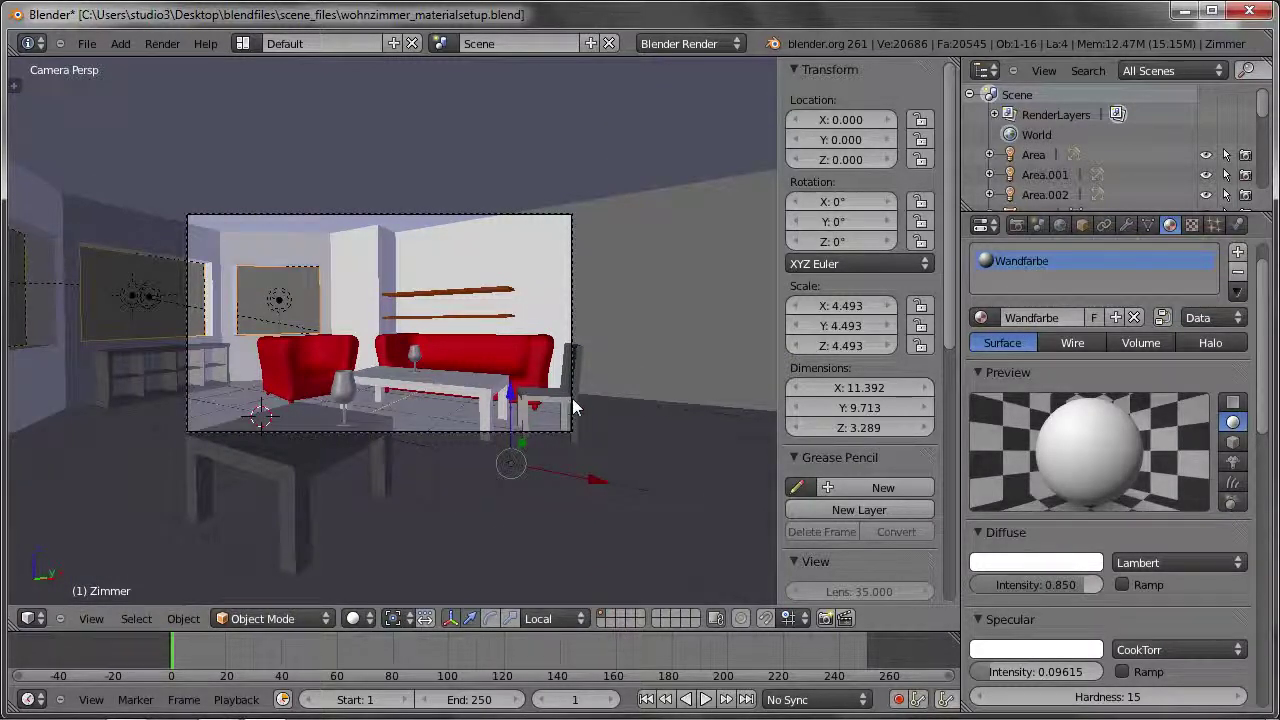
Isolate the room shell, switch to orthographic view and orbit to an elevated angle.
{"action": "key", "text": "shift+h"}
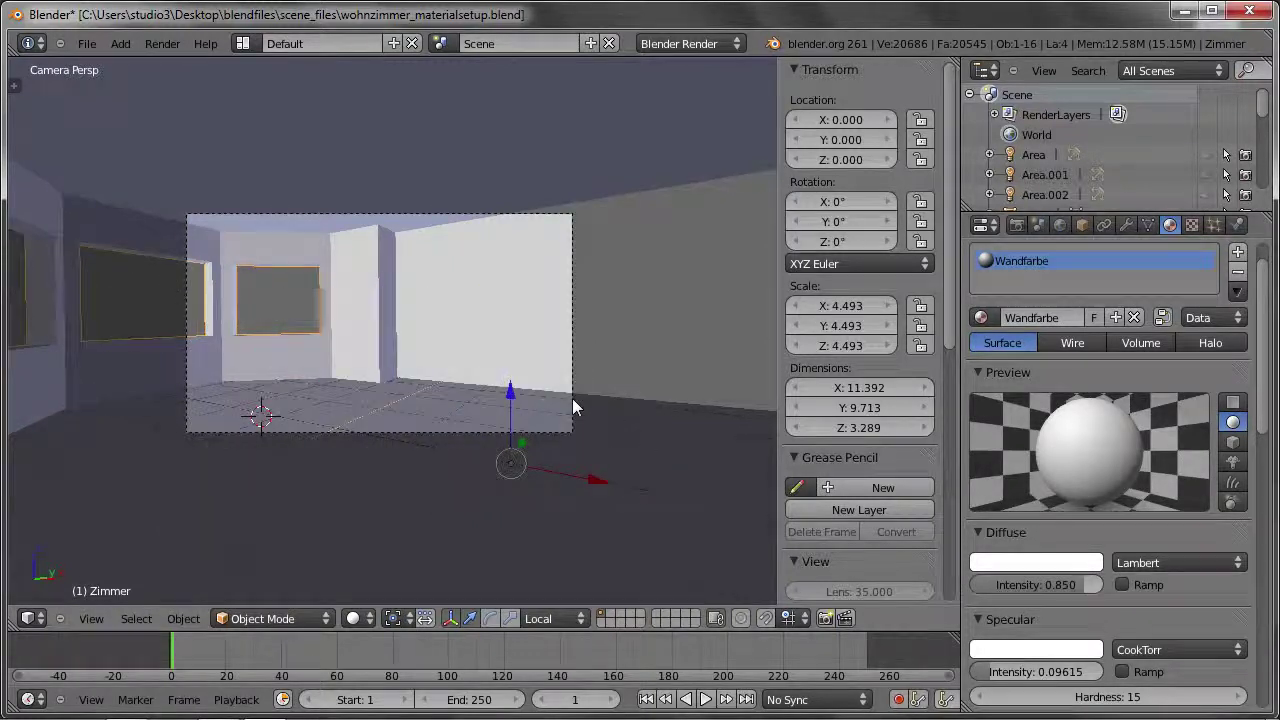
{"action": "key", "text": "KP_5"}
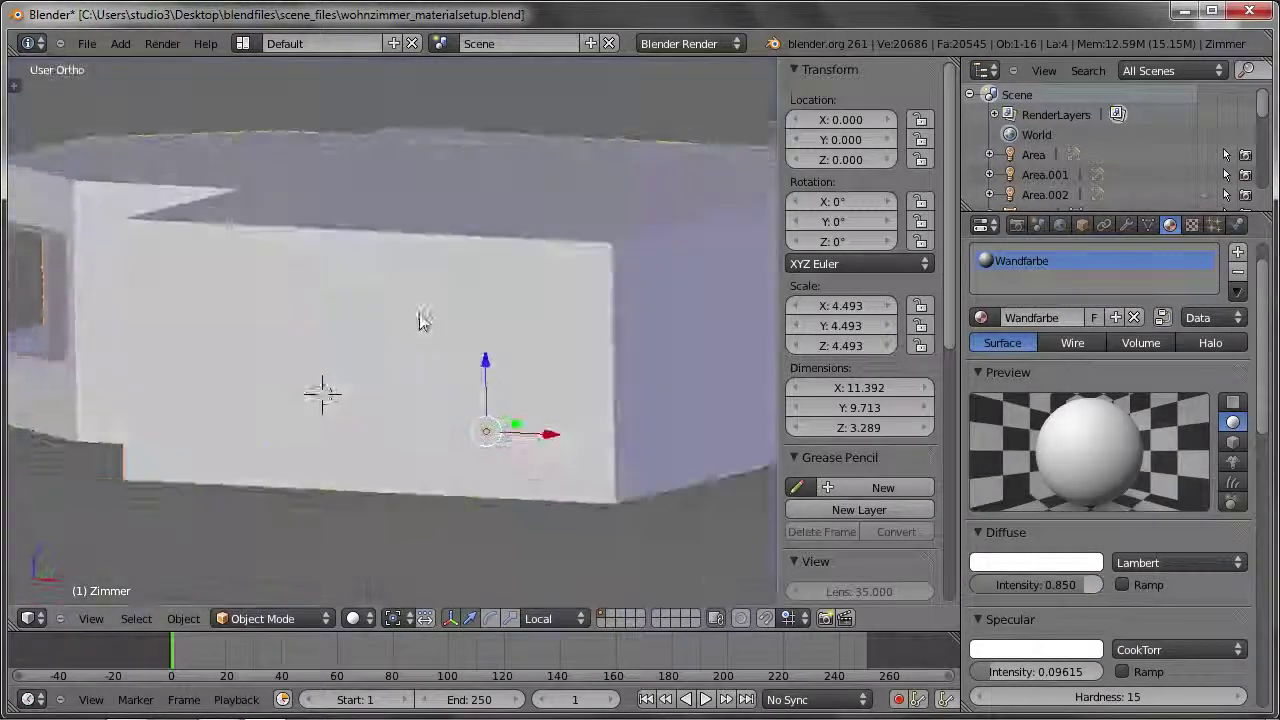
{"action": "middle_click_drag", "start_coordinate": [461, 333], "coordinate": [437, 291]}
{"action": "mouse_move", "coordinate": [317, 363]}
{"action": "middle_mouse_down"}
{"action": "mouse_move", "coordinate": [357, 300]}
{"action": "mouse_move", "coordinate": [455, 265]}
{"action": "mouse_move", "coordinate": [514, 323]}
{"action": "mouse_move", "coordinate": [486, 420]}
{"action": "mouse_move", "coordinate": [408, 398]}
{"action": "mouse_move", "coordinate": [423, 388]}
{"action": "middle_mouse_up"}
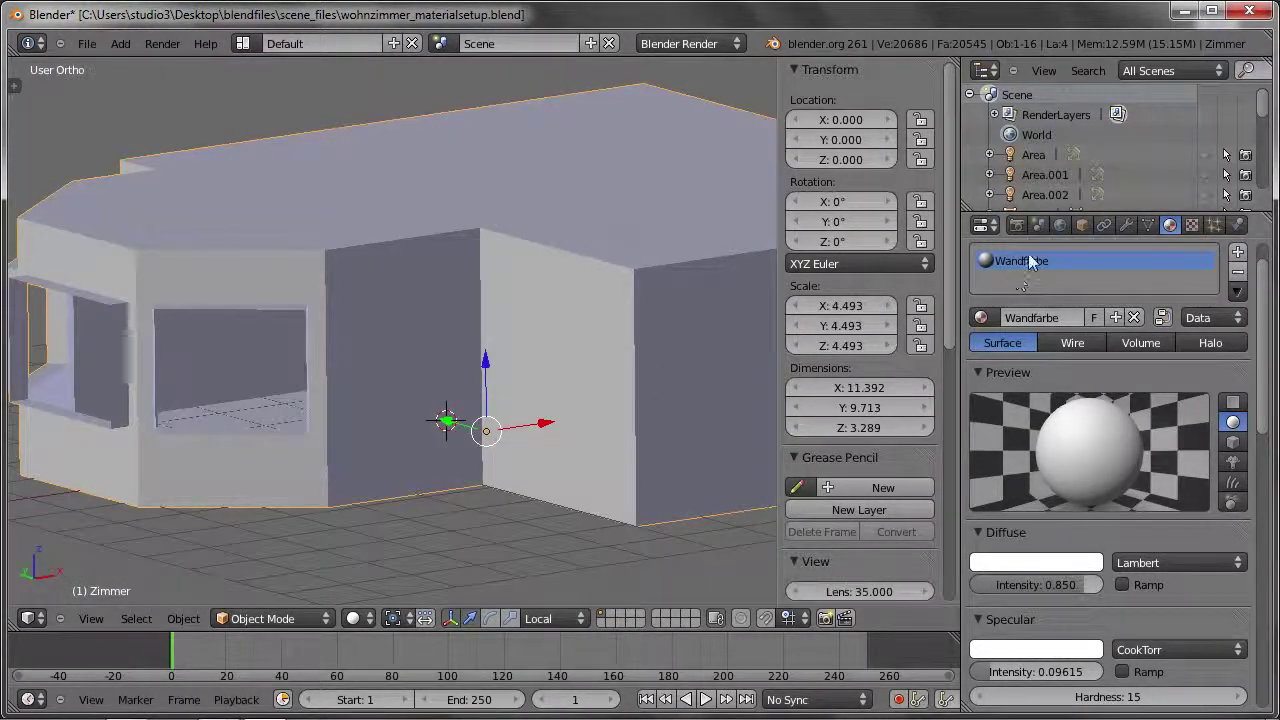
{"action": "mouse_move", "coordinate": [563, 437]}
{"action": "middle_mouse_down"}
{"action": "mouse_move", "coordinate": [523, 363]}
{"action": "mouse_move", "coordinate": [470, 367]}
{"action": "mouse_move", "coordinate": [443, 314]}
{"action": "mouse_move", "coordinate": [406, 457]}
{"action": "mouse_move", "coordinate": [497, 405]}
{"action": "mouse_move", "coordinate": [490, 386]}
{"action": "middle_mouse_up"}
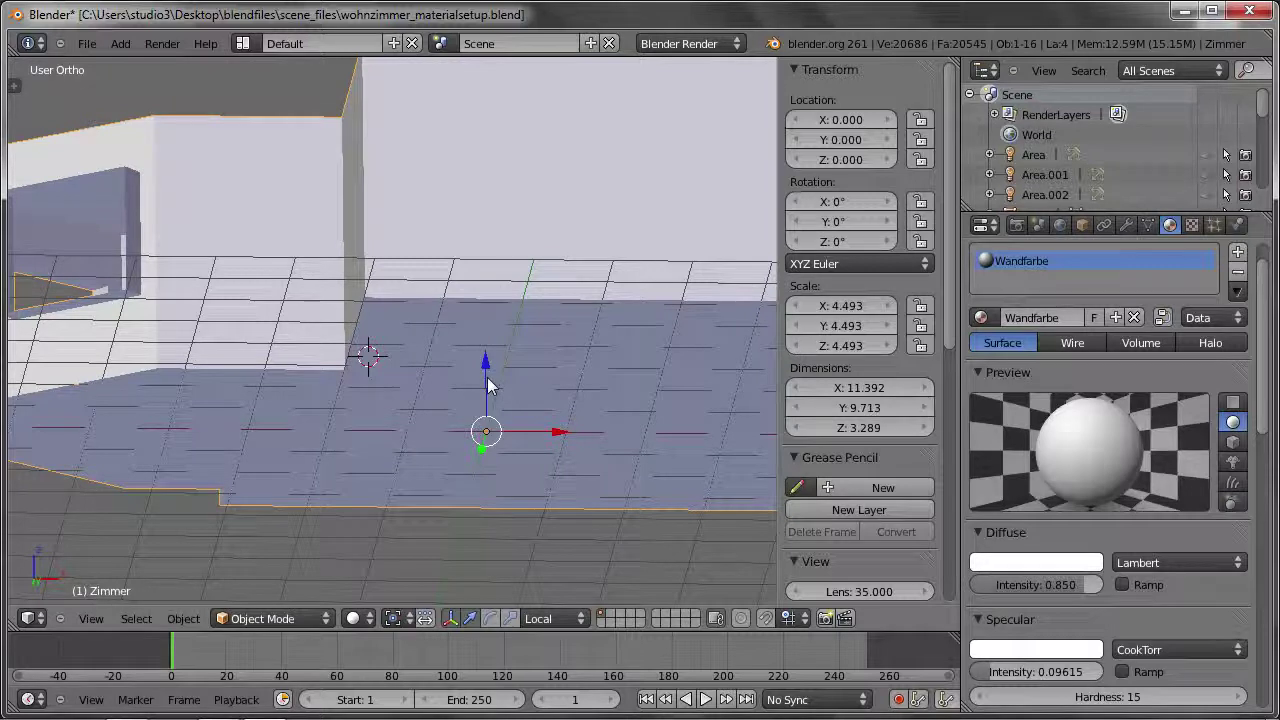
{"action": "middle_click_drag", "start_coordinate": [537, 383], "coordinate": [490, 368]}
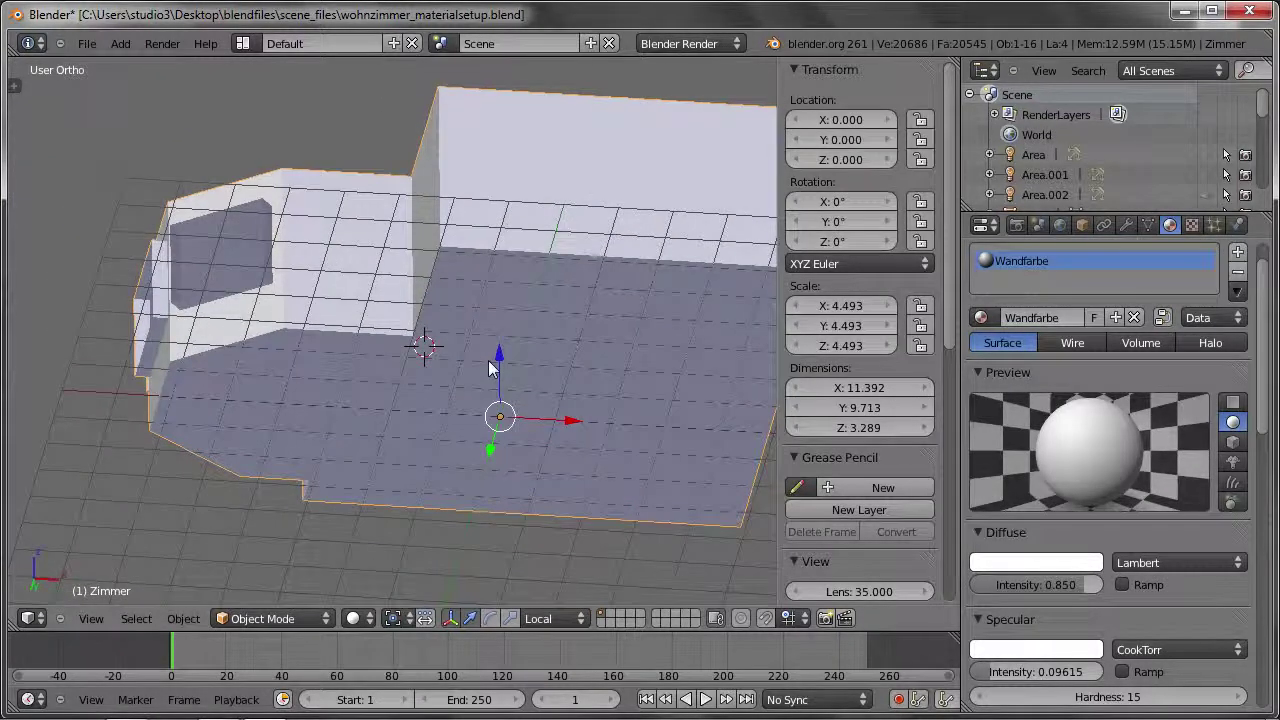
Enter Edit Mode on the room mesh with face selection and pick a face.
{"action": "key", "text": "Tab"}
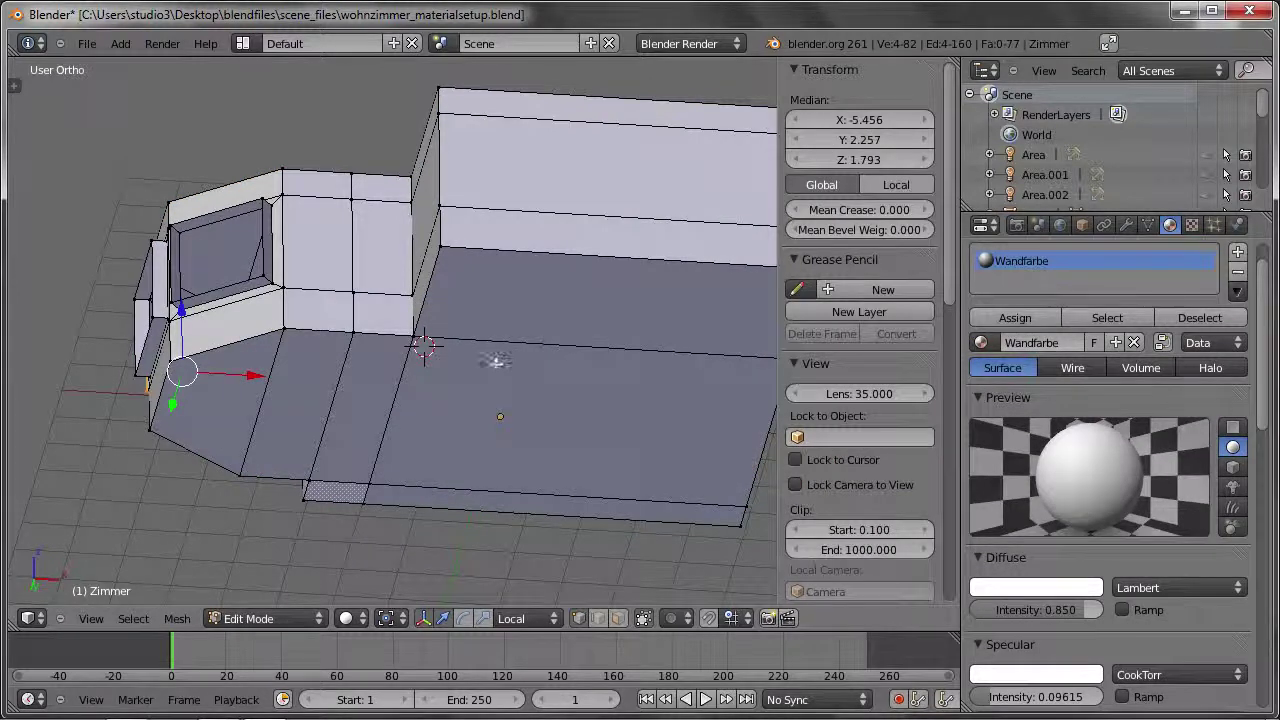
{"action": "key", "text": "ctrl+Tab"}
{"action": "left_click", "coordinate": [470, 411]}
{"action": "right_click", "coordinate": [508, 325]}
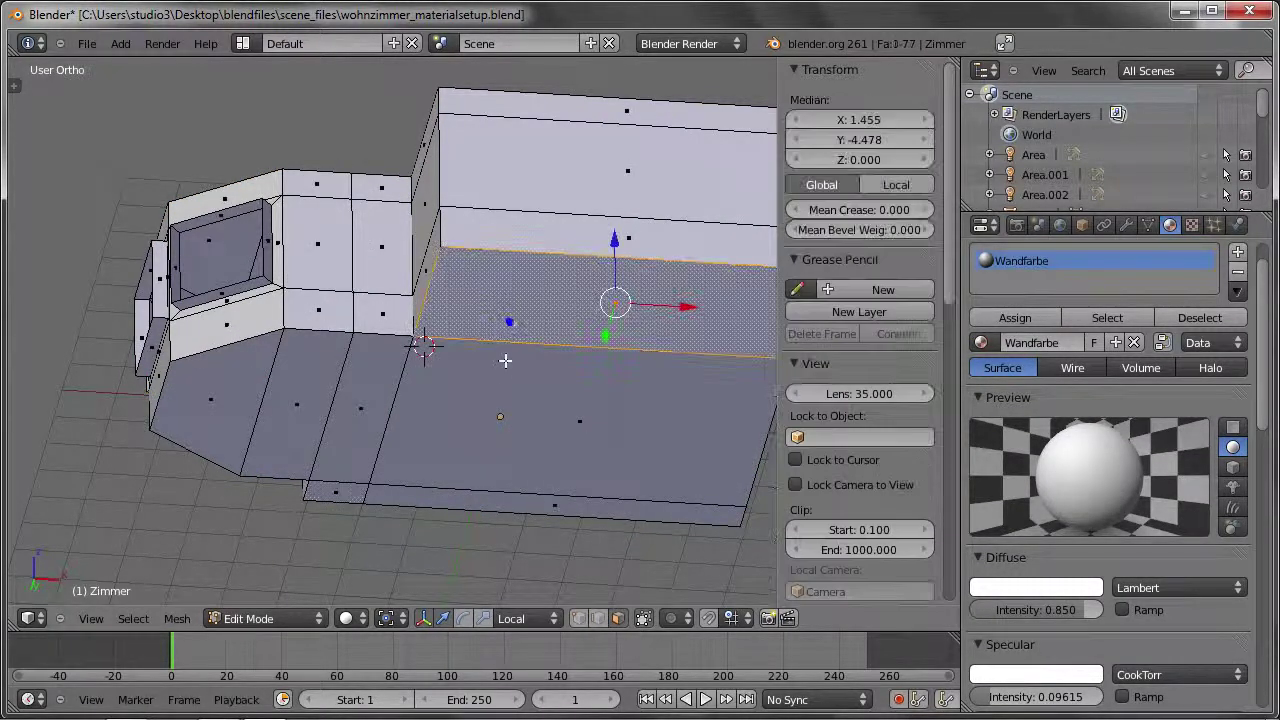
Select the lower back-wall face together with the floor faces, including the angled left one.
{"action": "right_click", "coordinate": [483, 490], "text": "shift"}
{"action": "right_click", "coordinate": [460, 492], "text": "shift"}
{"action": "right_click", "coordinate": [364, 494], "text": "shift"}
{"action": "right_click", "coordinate": [363, 437], "text": "shift"}
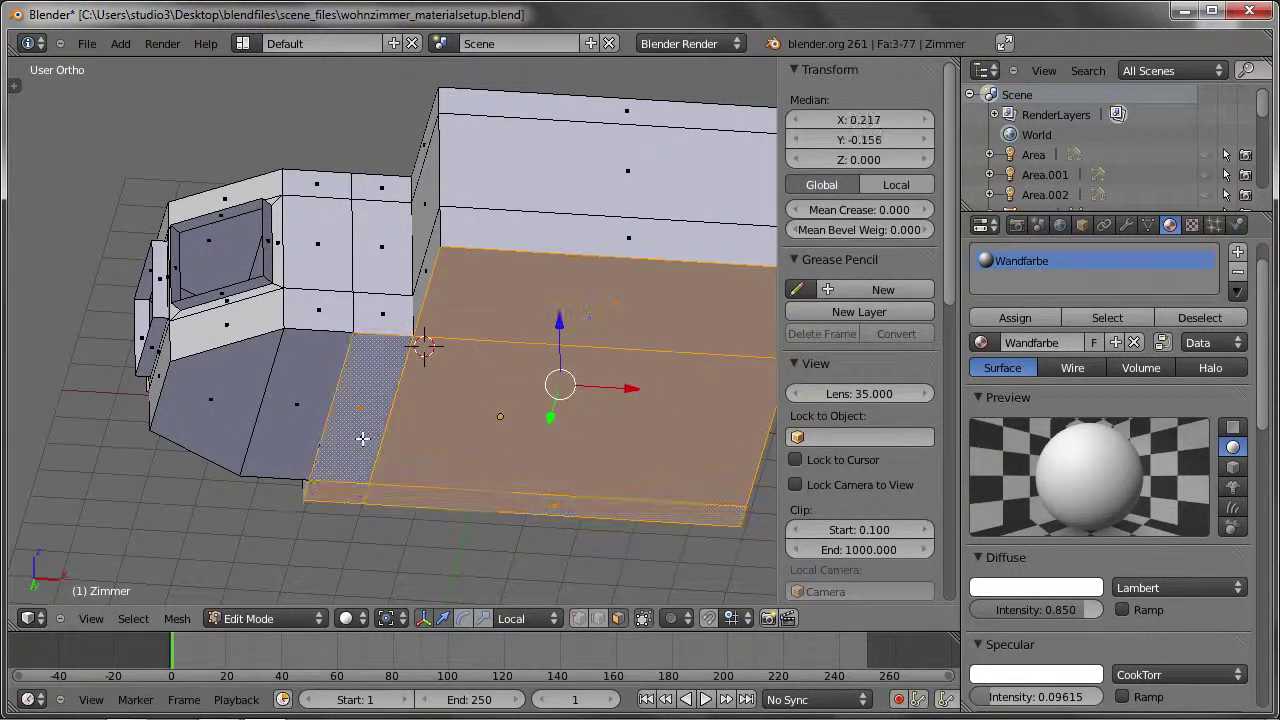
{"action": "right_click", "coordinate": [294, 409], "text": "shift"}
{"action": "right_click", "coordinate": [281, 390], "text": "shift"}
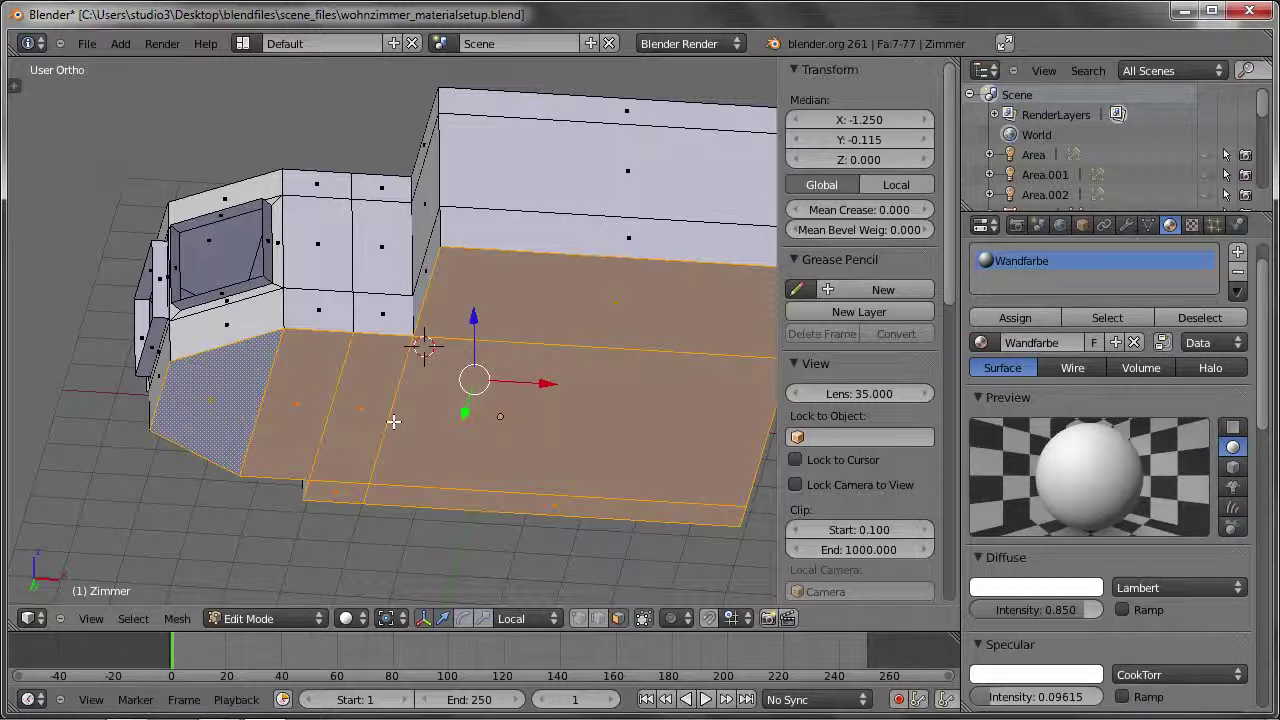
Orbit the room and select a single wall face beside the window.
{"action": "middle_click_drag", "start_coordinate": [360, 360], "coordinate": [404, 330]}
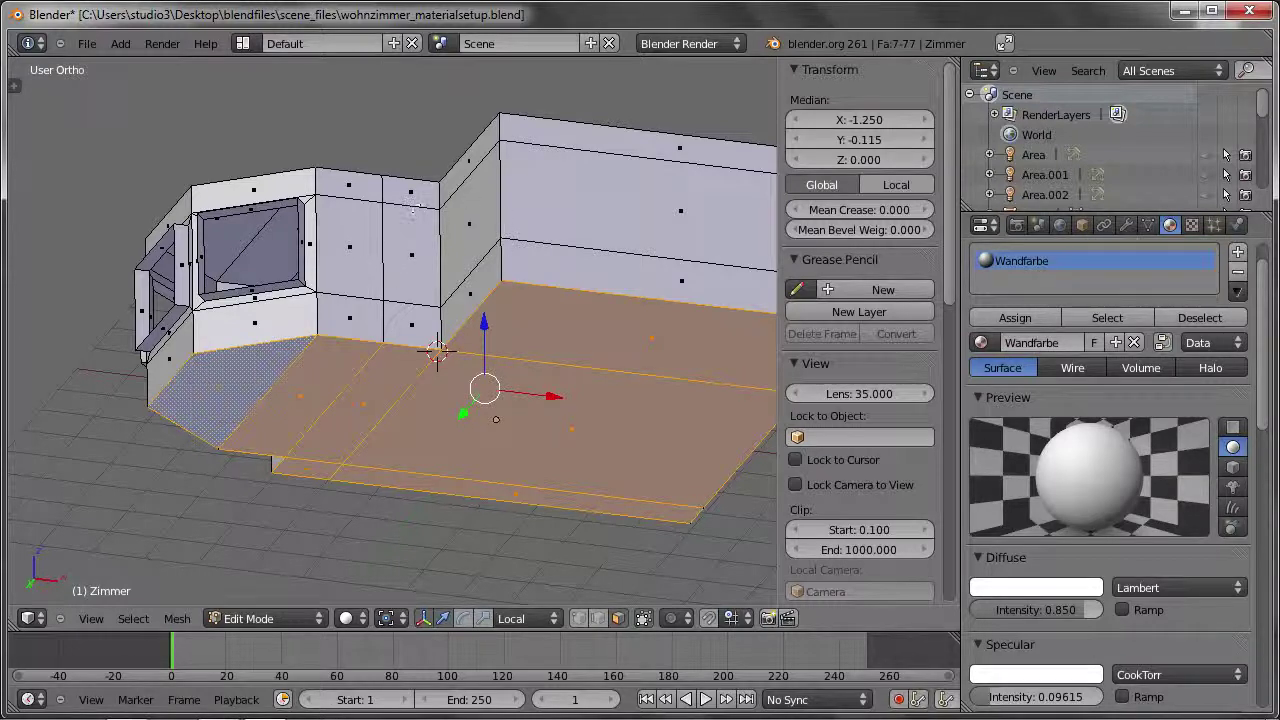
{"action": "right_click", "coordinate": [370, 267]}
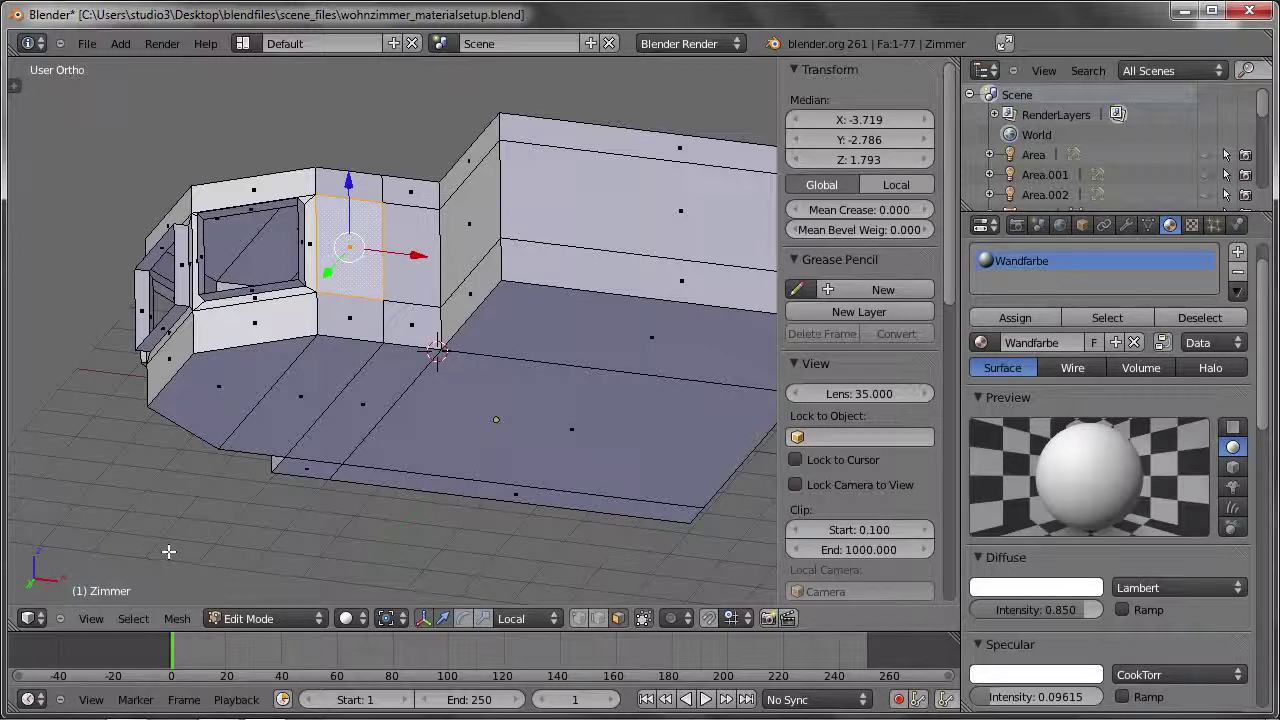
{"action": "left_click", "coordinate": [134, 619]}
Use Select Similar to select every face sharing the wall material.
{"action": "key", "text": "shift+g"}
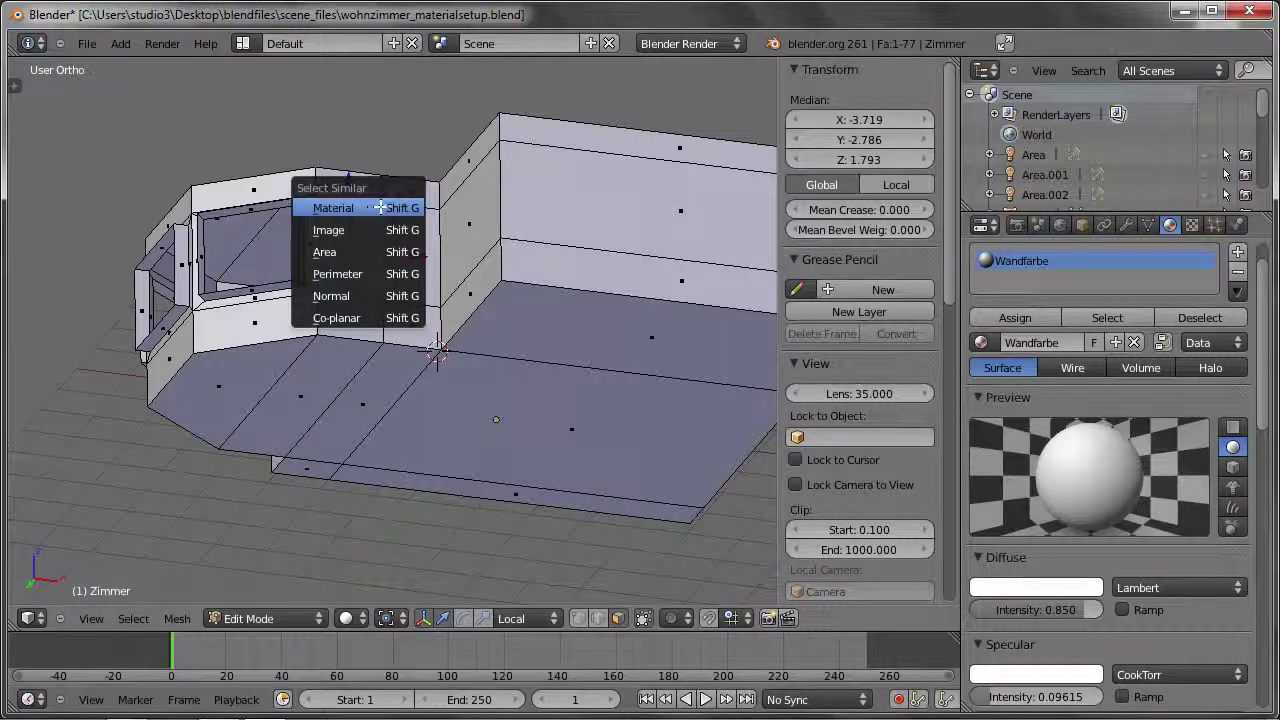
{"action": "left_click", "coordinate": [380, 207]}
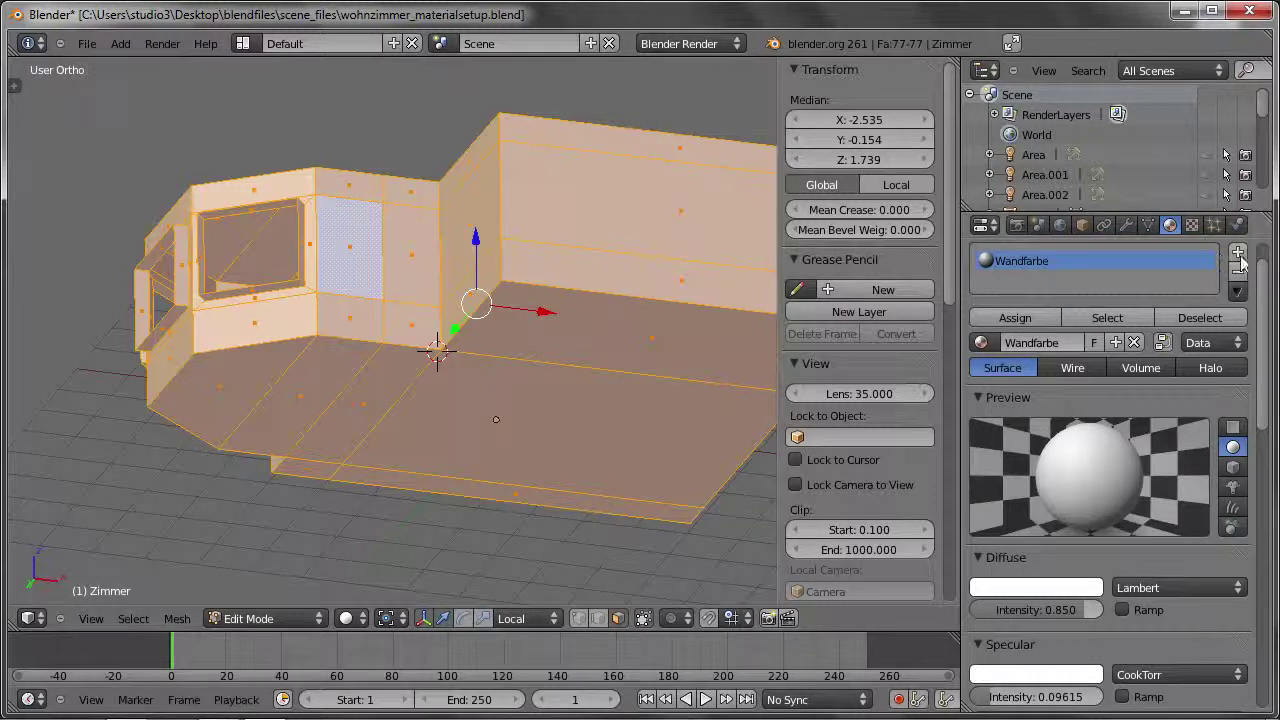
{"action": "scroll", "coordinate": [1241, 262], "scroll_direction": "up", "scroll_amount": 1}
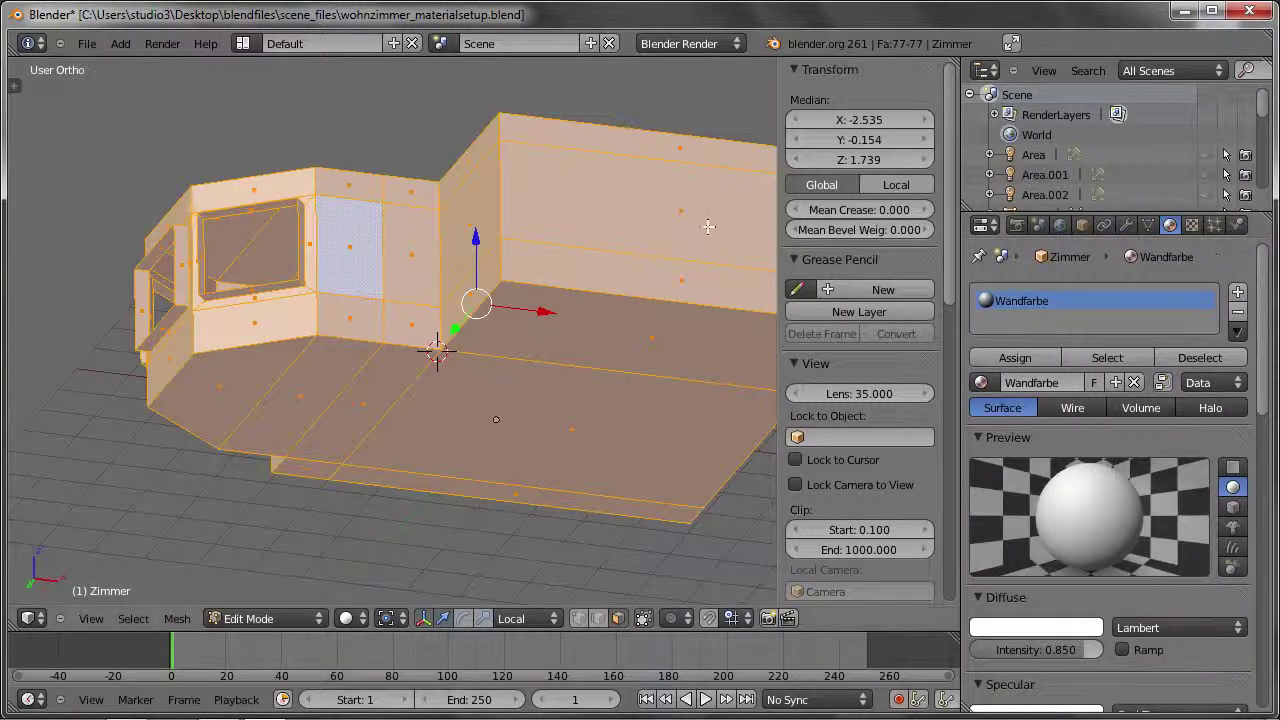
Select the front floor face and all faces coplanar with it.
{"action": "right_click", "coordinate": [436, 406]}
{"action": "right_click", "coordinate": [388, 390], "text": "shift"}
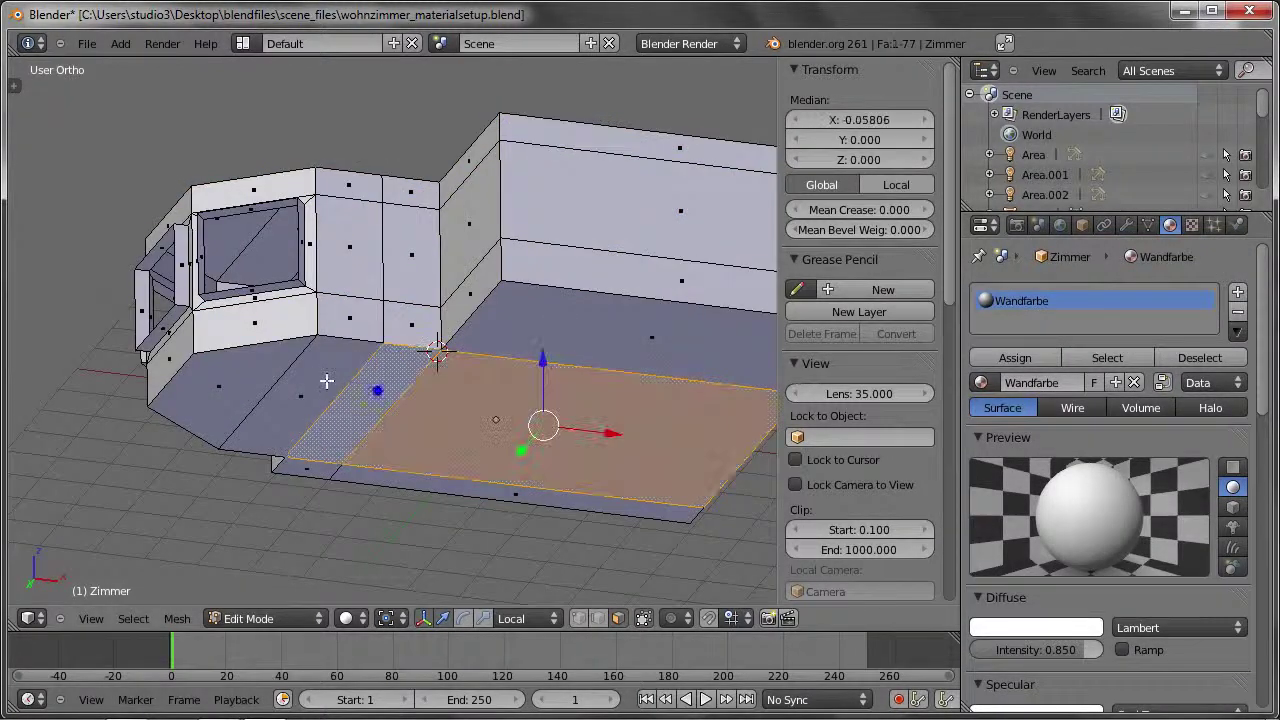
{"action": "right_click", "coordinate": [326, 381], "text": "shift"}
{"action": "right_click", "coordinate": [241, 372], "text": "shift"}
{"action": "right_click", "coordinate": [520, 338], "text": "shift"}
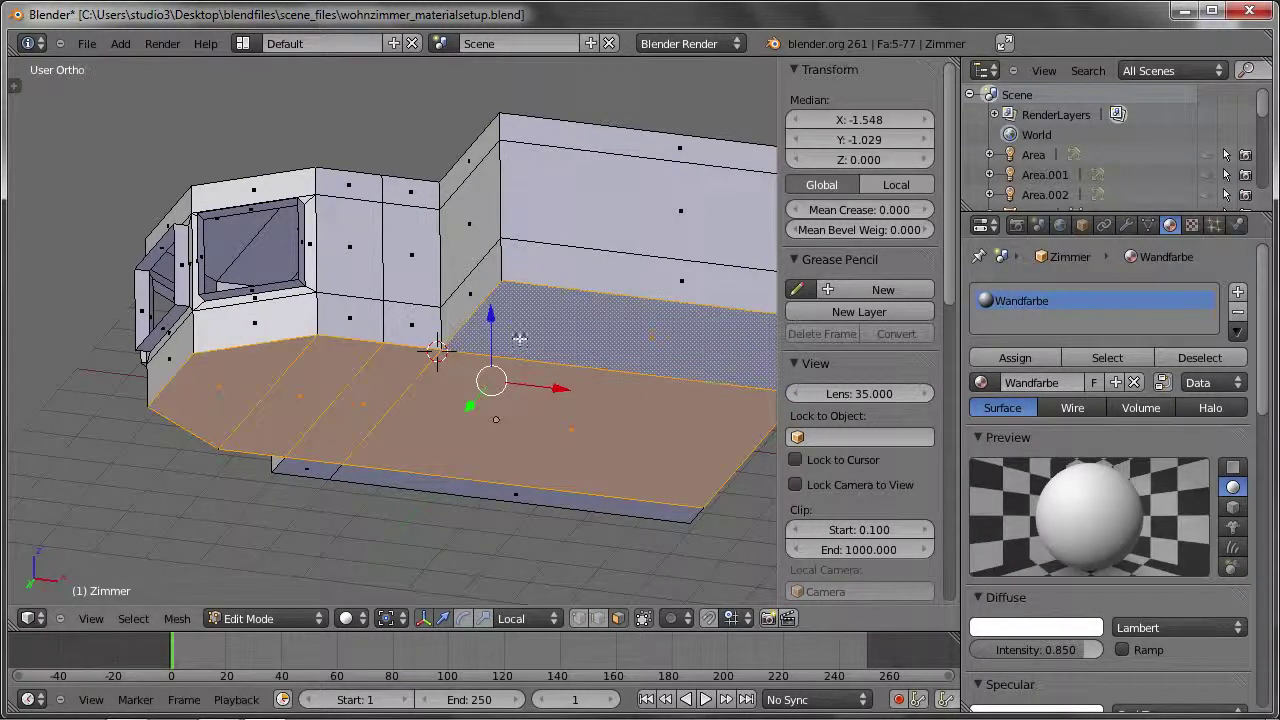
{"action": "right_click", "coordinate": [455, 452]}
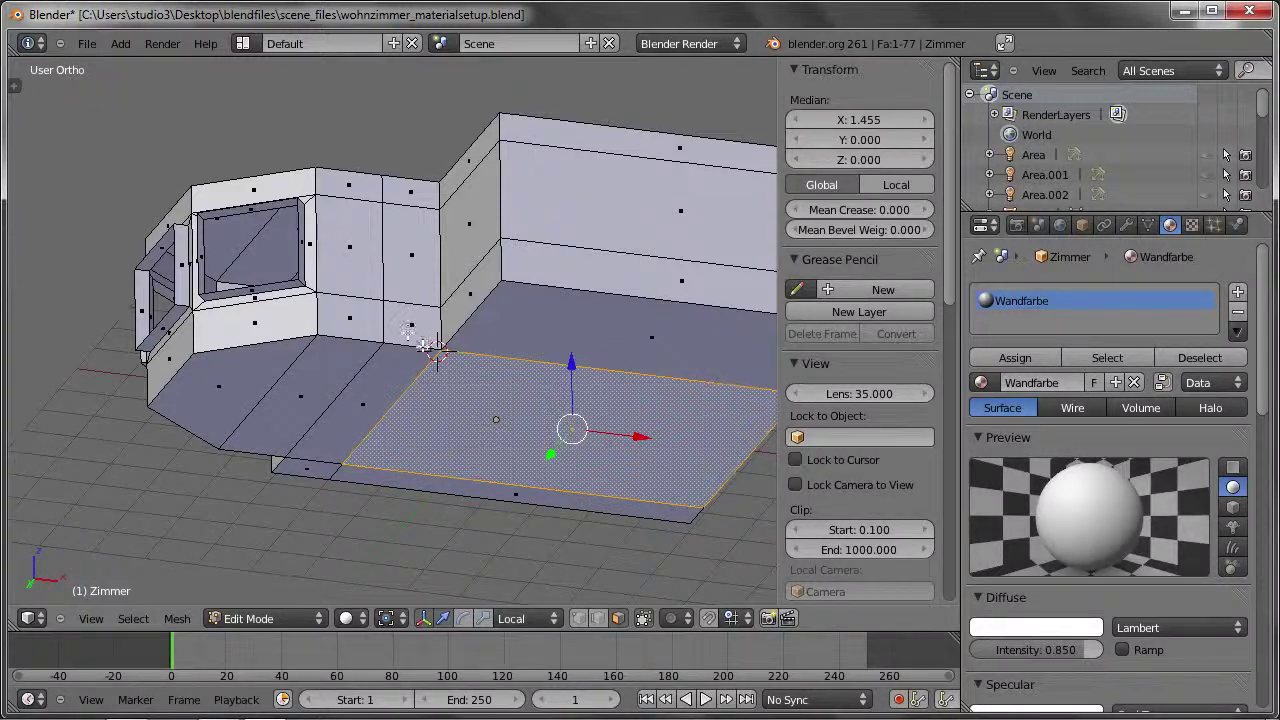
{"action": "key", "text": "shift+g"}
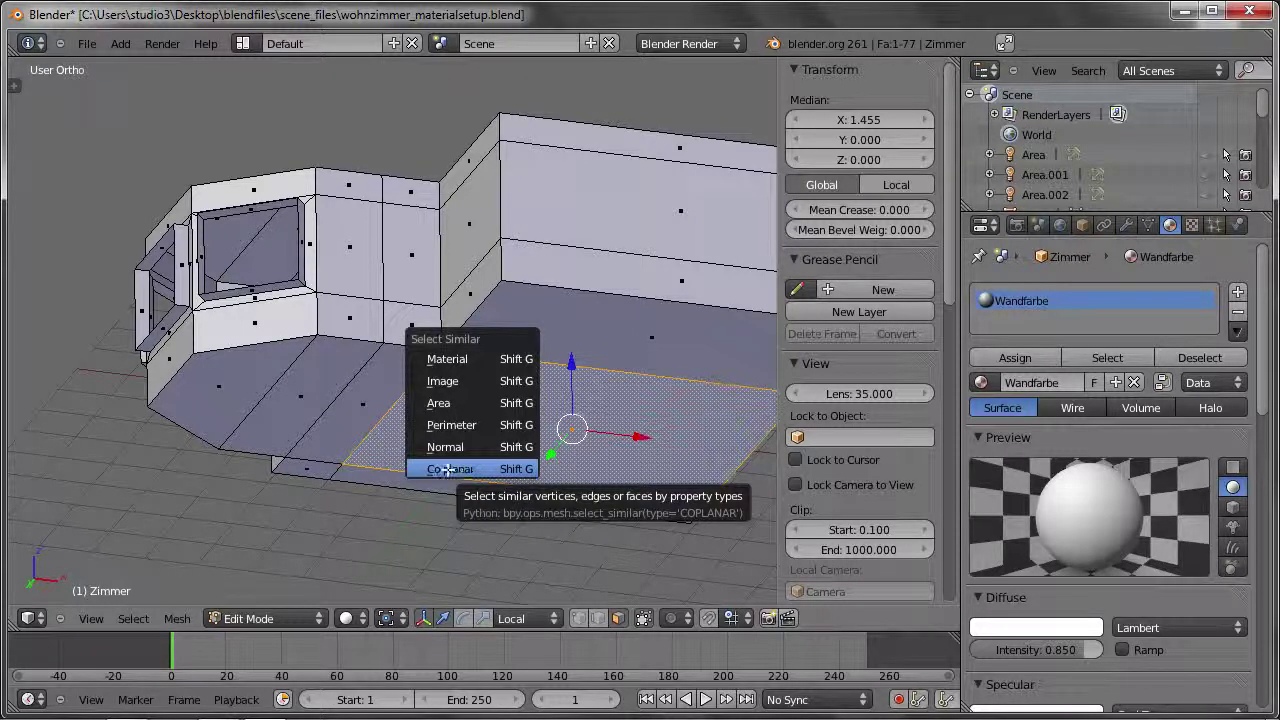
{"action": "left_click", "coordinate": [447, 469]}
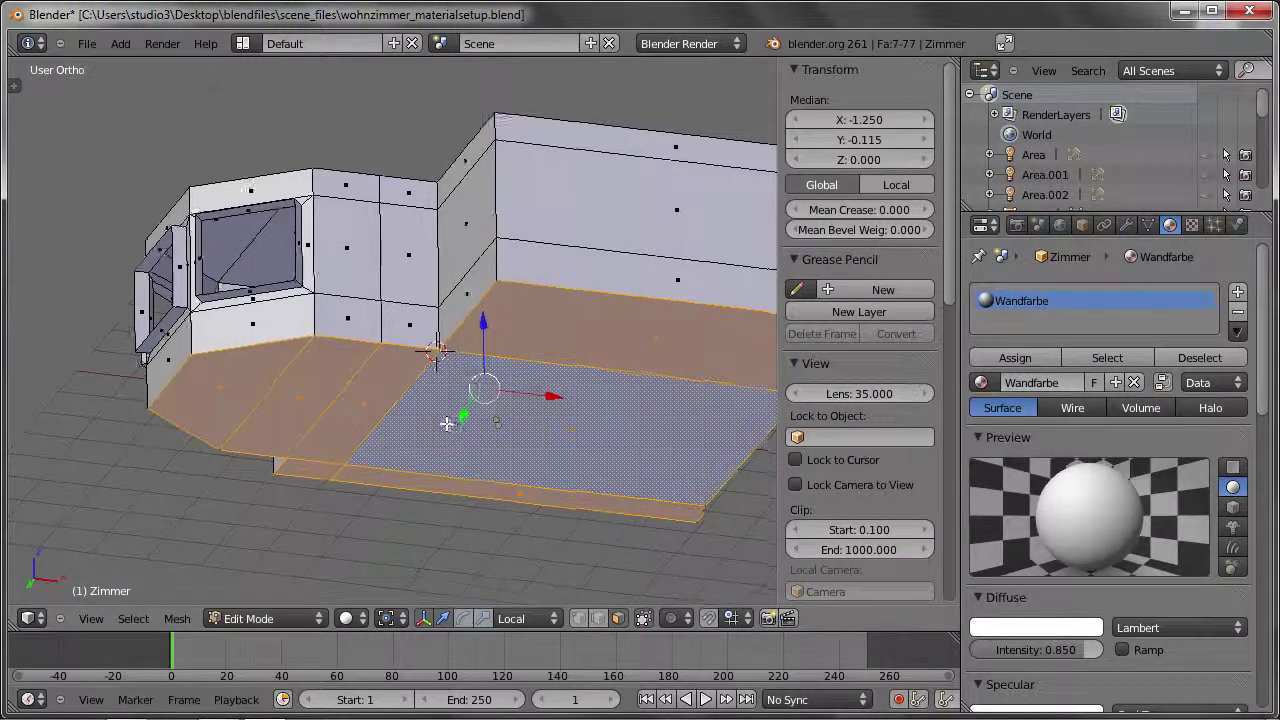
Turn the room so the floor faces the viewer and add an empty material slot.
{"action": "middle_click_drag", "start_coordinate": [447, 424], "coordinate": [530, 424]}
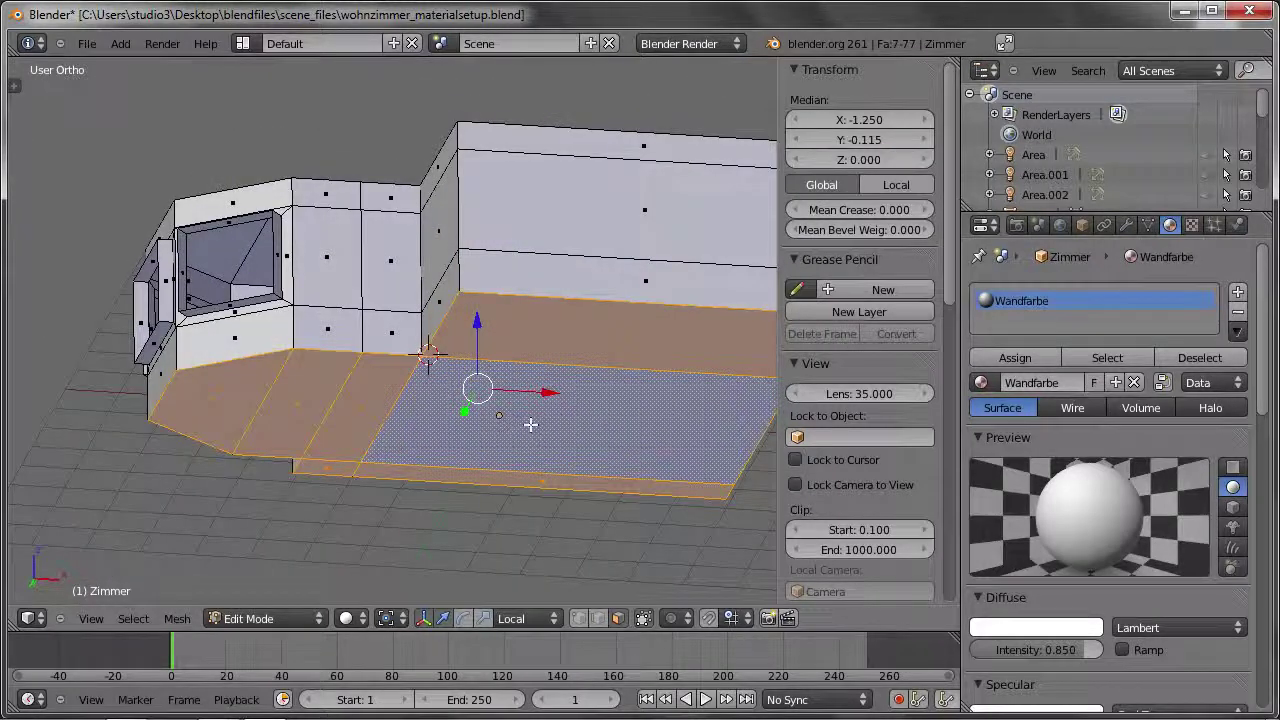
{"action": "middle_click_drag", "start_coordinate": [408, 391], "coordinate": [374, 369]}
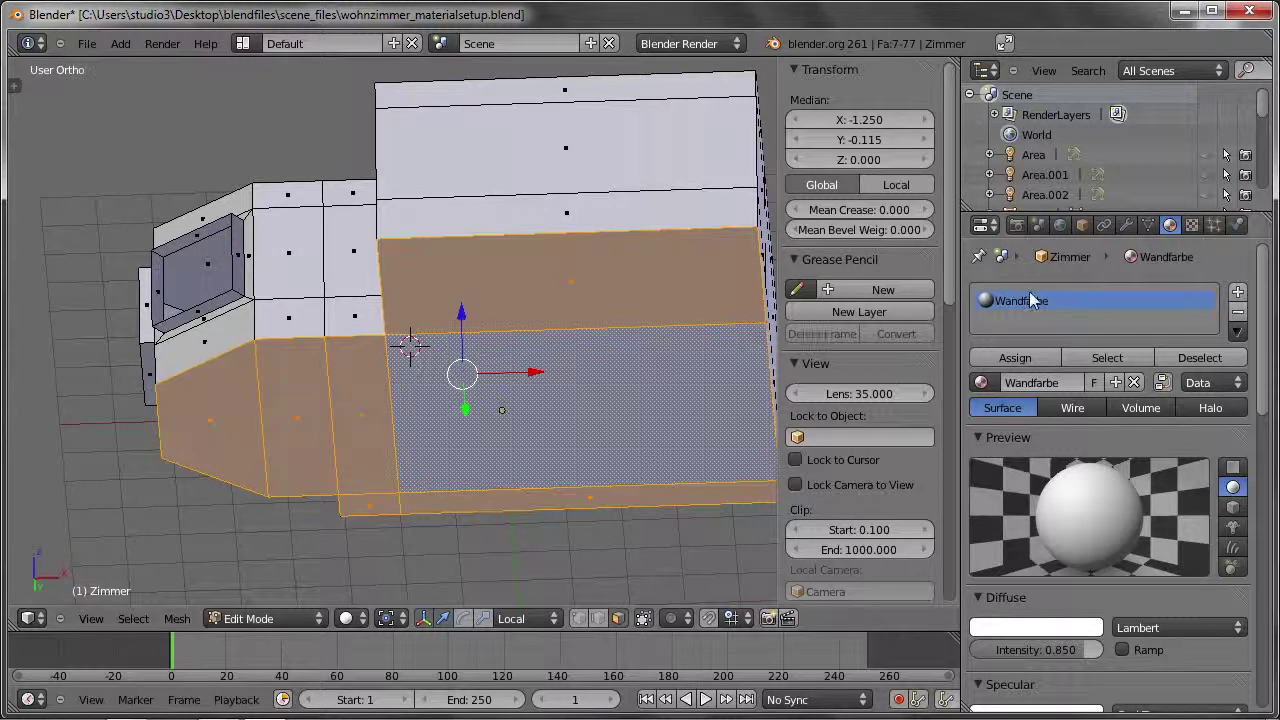
{"action": "left_click", "coordinate": [1237, 291]}
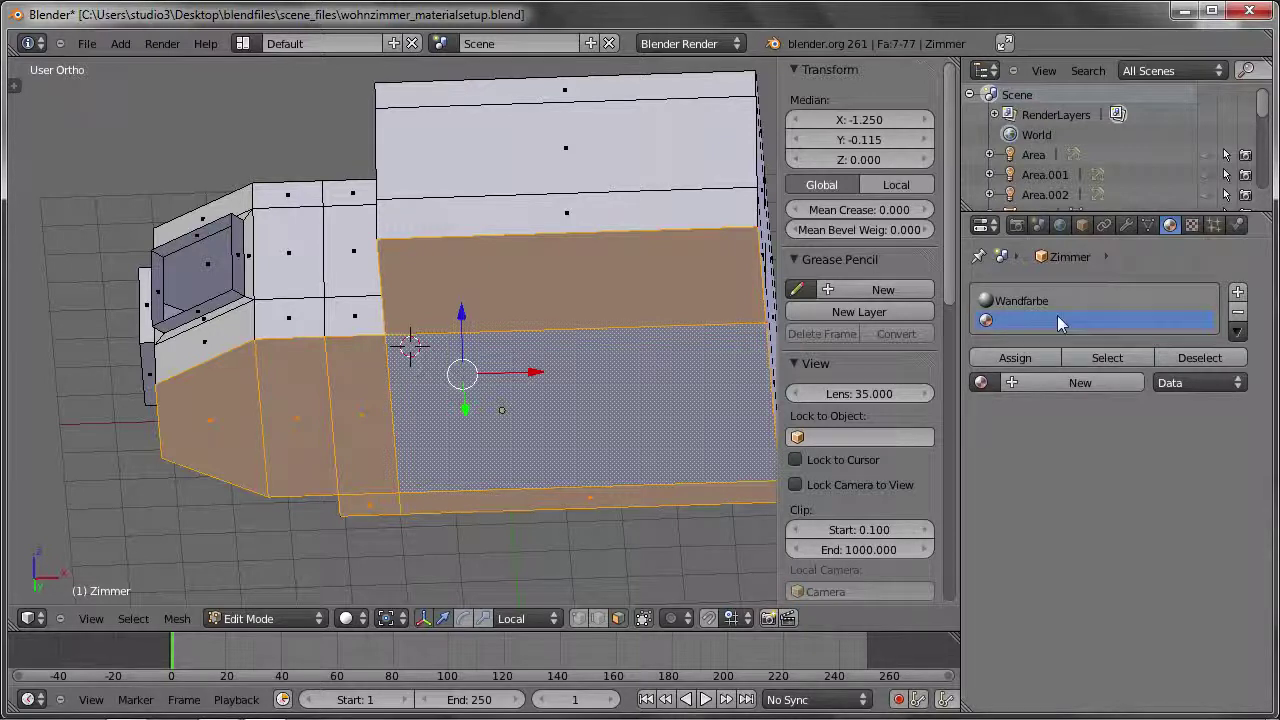
Create a new material in the empty slot and name it Boden.
{"action": "left_click", "coordinate": [1070, 388]}
{"action": "left_click", "coordinate": [1050, 383]}
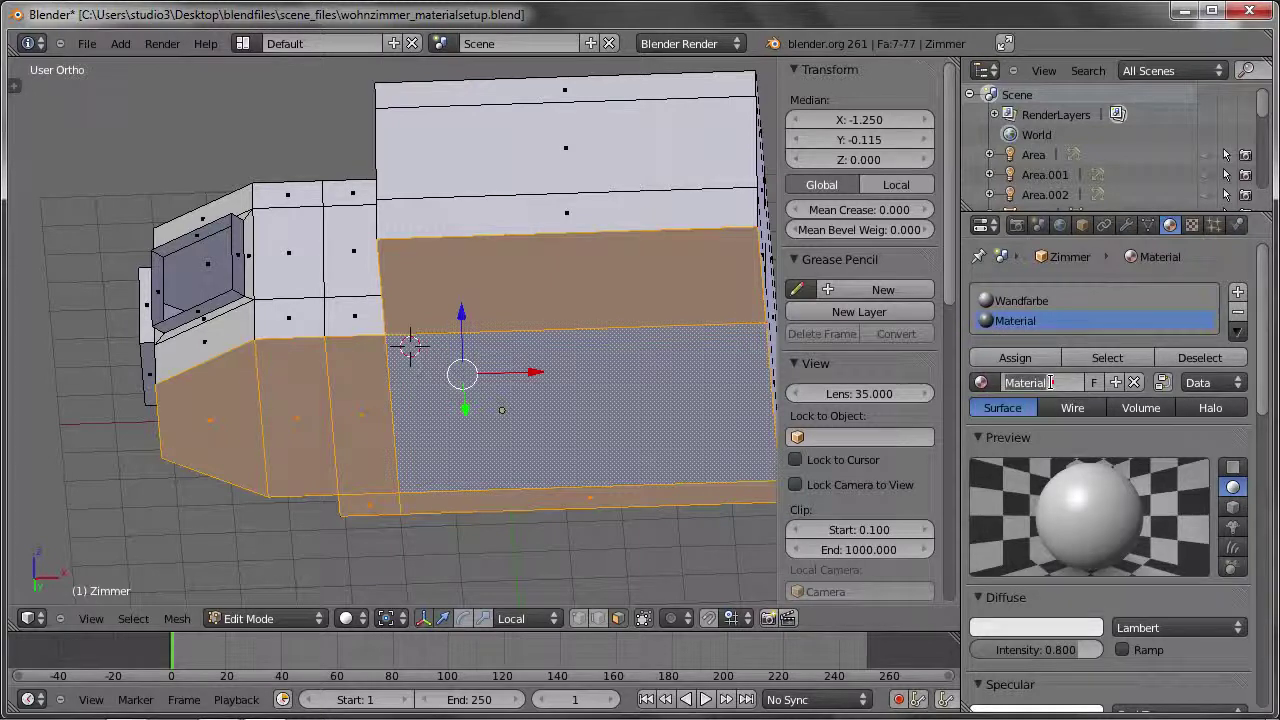
{"action": "type", "text": "Boden"}
{"action": "key", "text": "Return"}
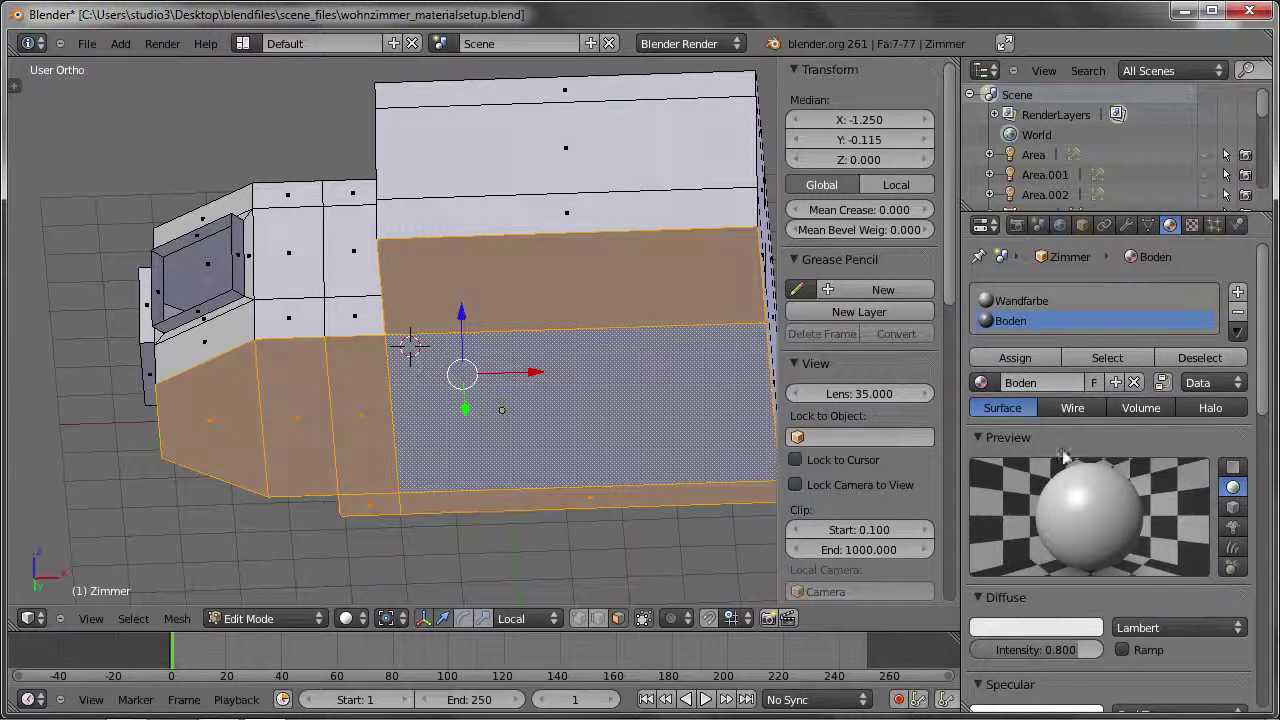
Set Boden's diffuse colour to brownish orange (R 0.604, G 0.224, B 0.084) and return to Object Mode.
{"action": "left_click", "coordinate": [1045, 626]}
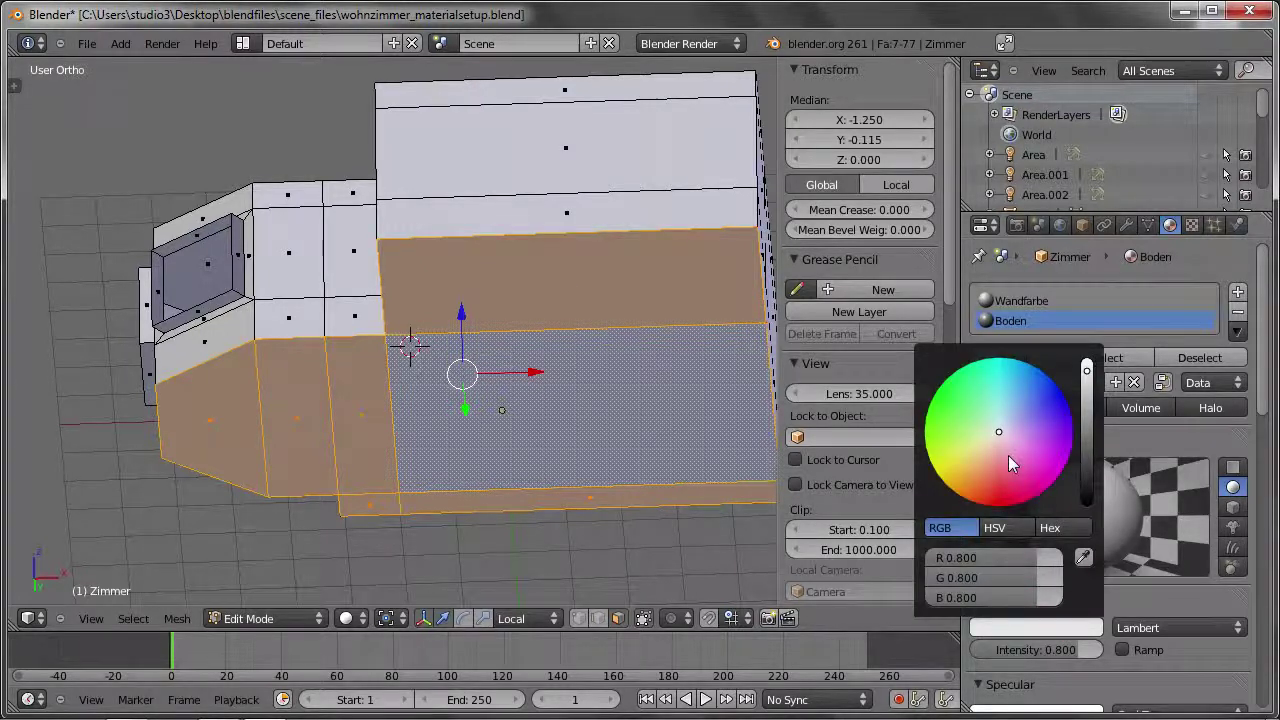
{"action": "mouse_move", "coordinate": [1000, 440]}
{"action": "left_mouse_down"}
{"action": "mouse_move", "coordinate": [980, 466]}
{"action": "mouse_move", "coordinate": [982, 498]}
{"action": "left_mouse_up"}
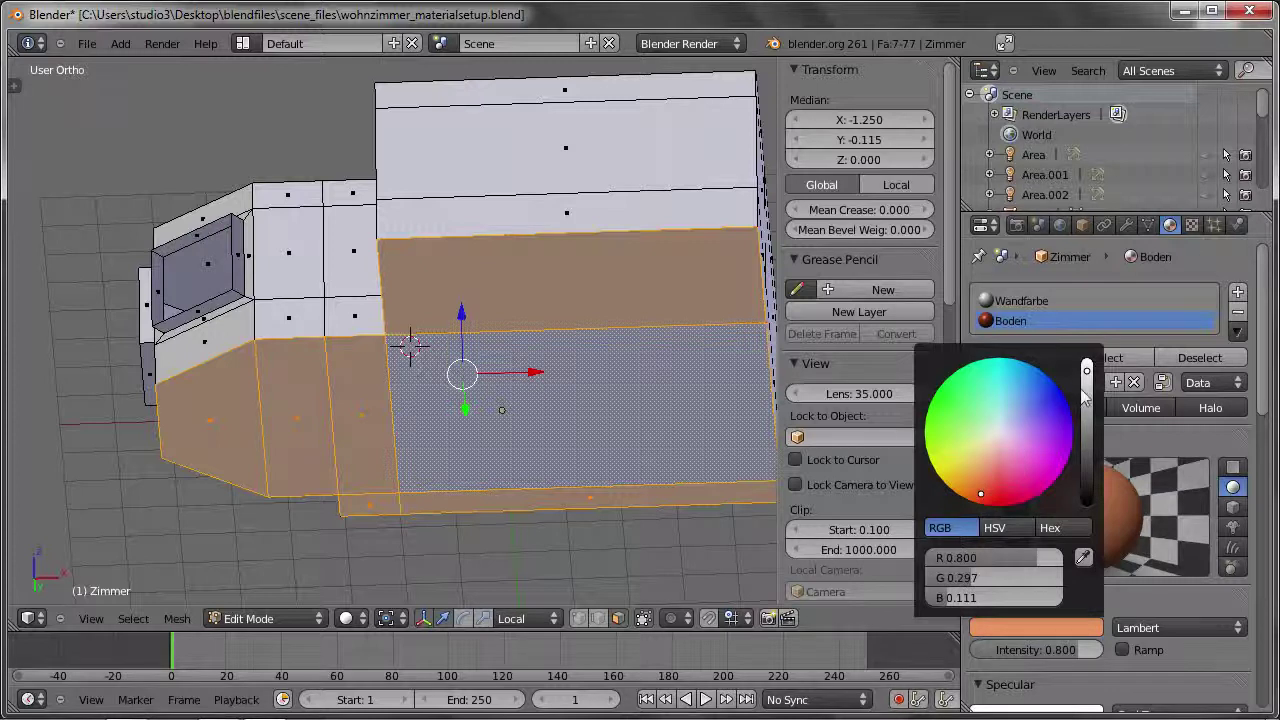
{"action": "left_click_drag", "start_coordinate": [1087, 372], "coordinate": [1087, 387]}
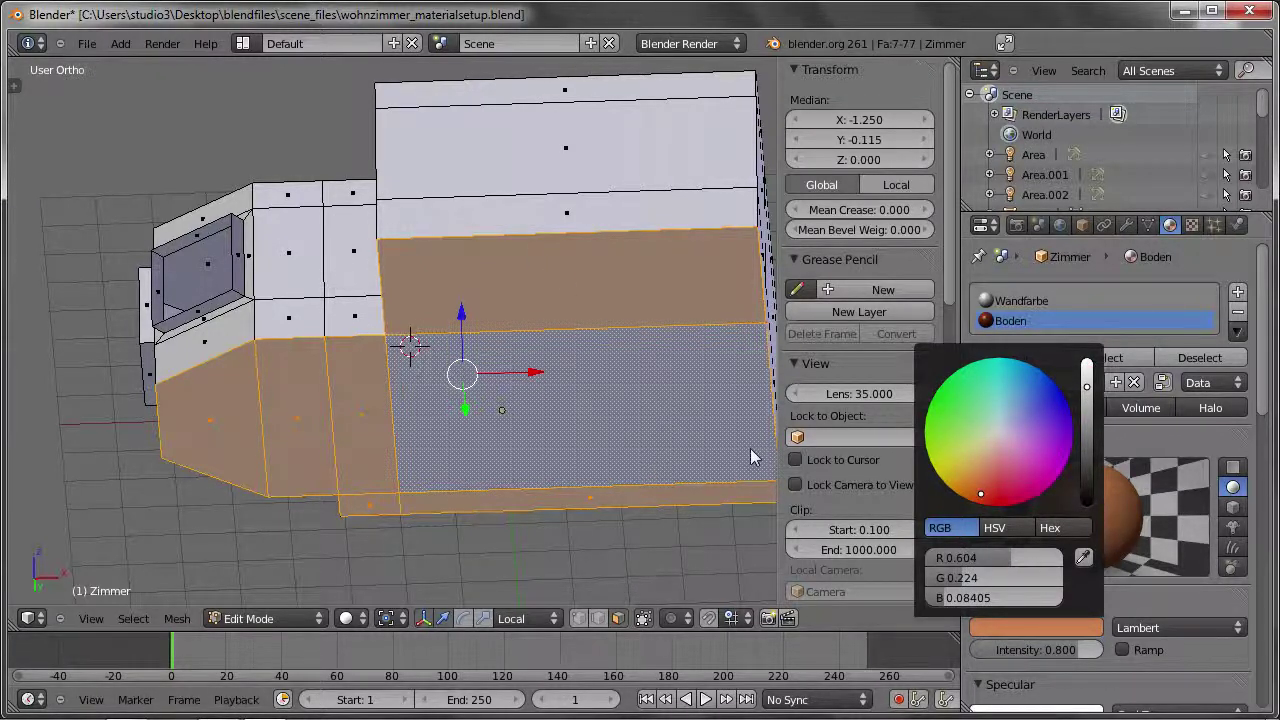
{"action": "left_click", "coordinate": [1096, 337]}
{"action": "left_click", "coordinate": [573, 562]}
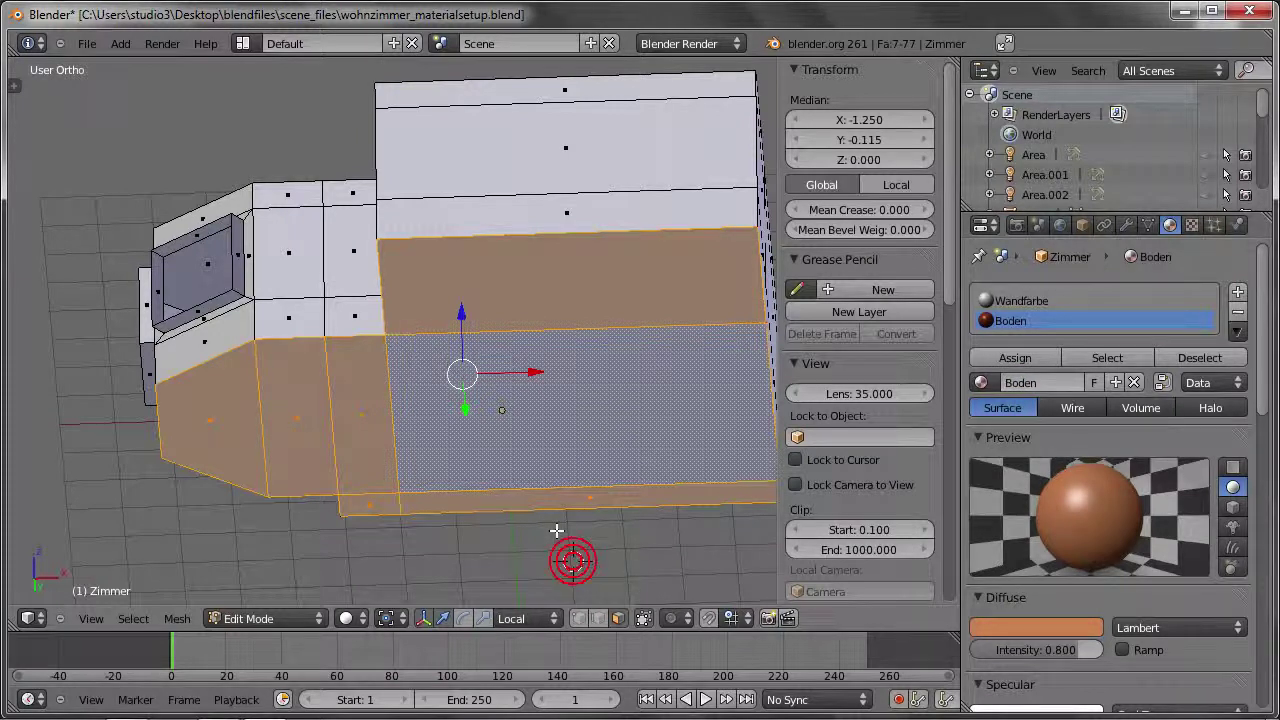
{"action": "key", "text": "Tab"}
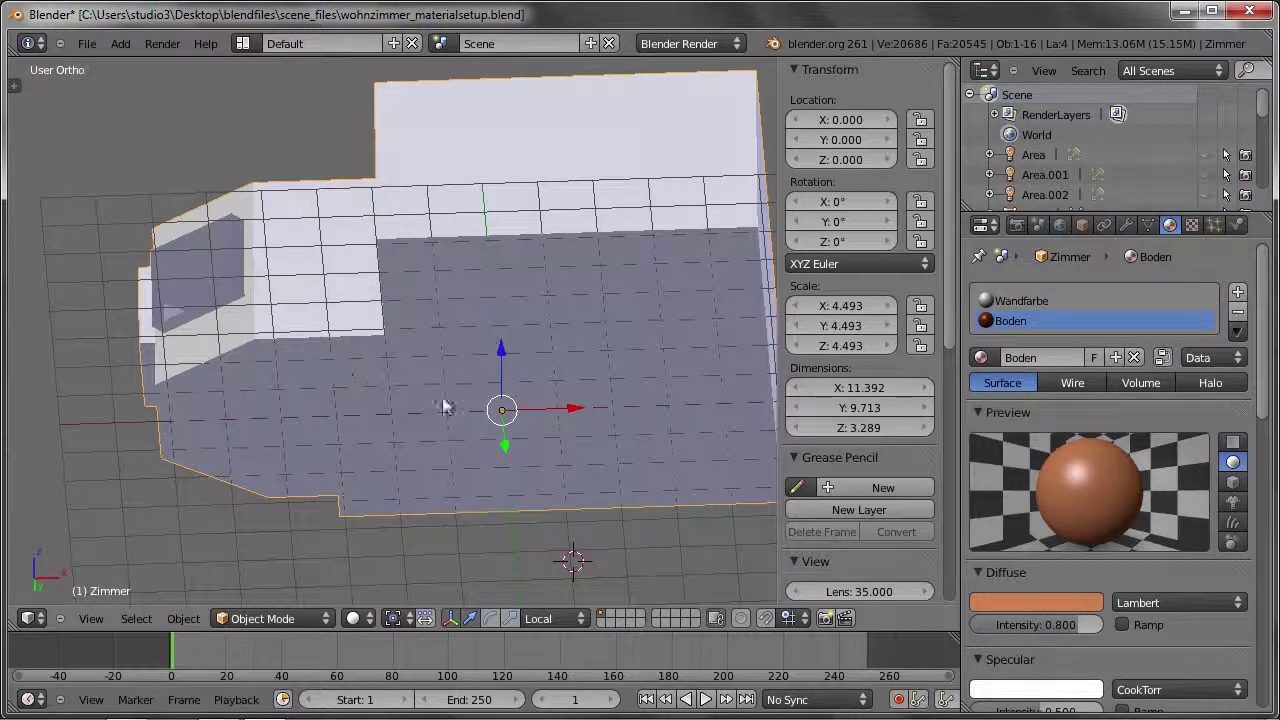
Orbit the room, briefly re-enter Edit Mode, then return to Object Mode.
{"action": "middle_click_drag", "start_coordinate": [586, 408], "coordinate": [548, 416]}
{"action": "key", "text": "Tab"}
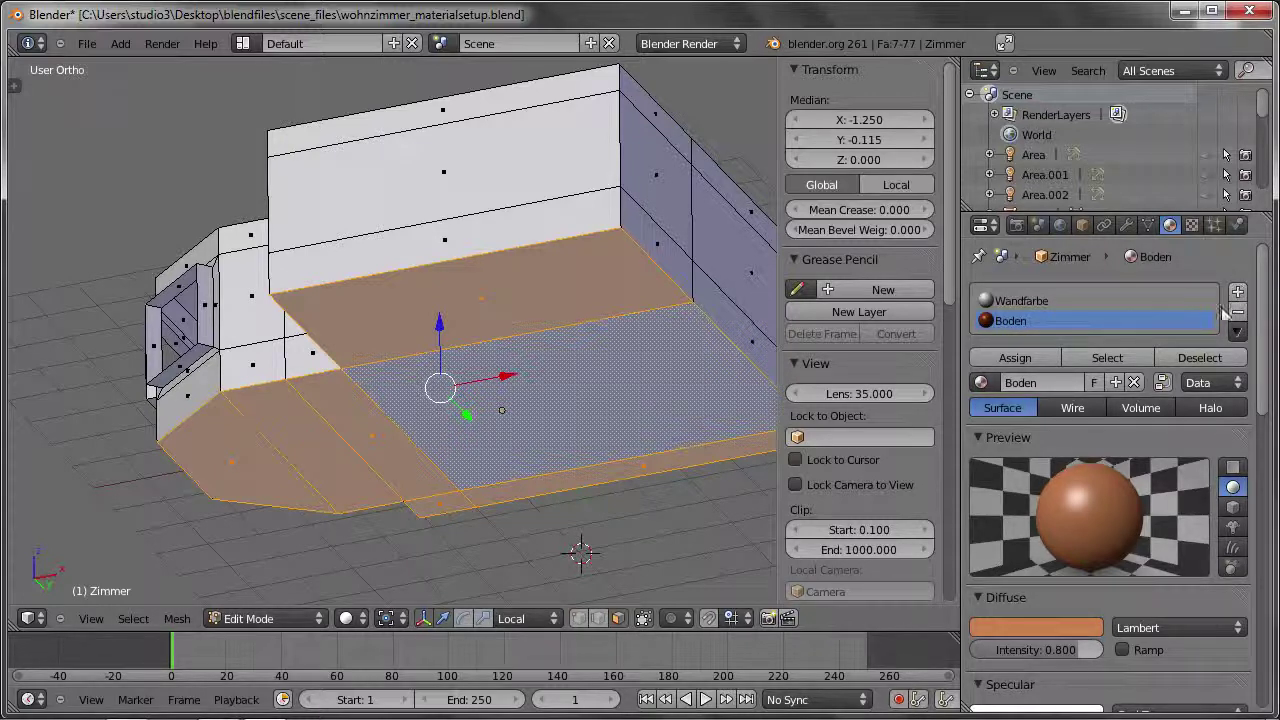
{"action": "left_click_drag", "start_coordinate": [1097, 329], "coordinate": [1087, 328]}
{"action": "mouse_move", "coordinate": [1087, 328]}
{"action": "left_mouse_down"}
{"action": "mouse_move", "coordinate": [1015, 295]}
{"action": "mouse_move", "coordinate": [487, 285]}
{"action": "left_mouse_up"}
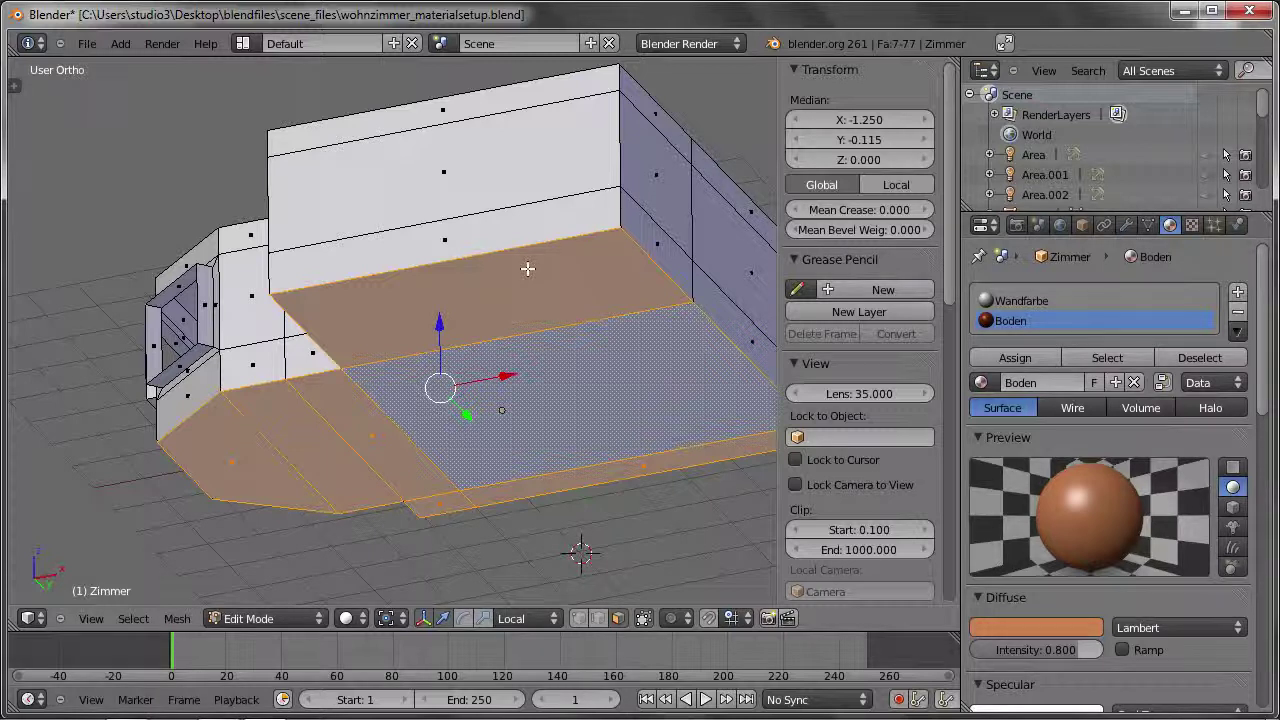
{"action": "key", "text": "Tab"}
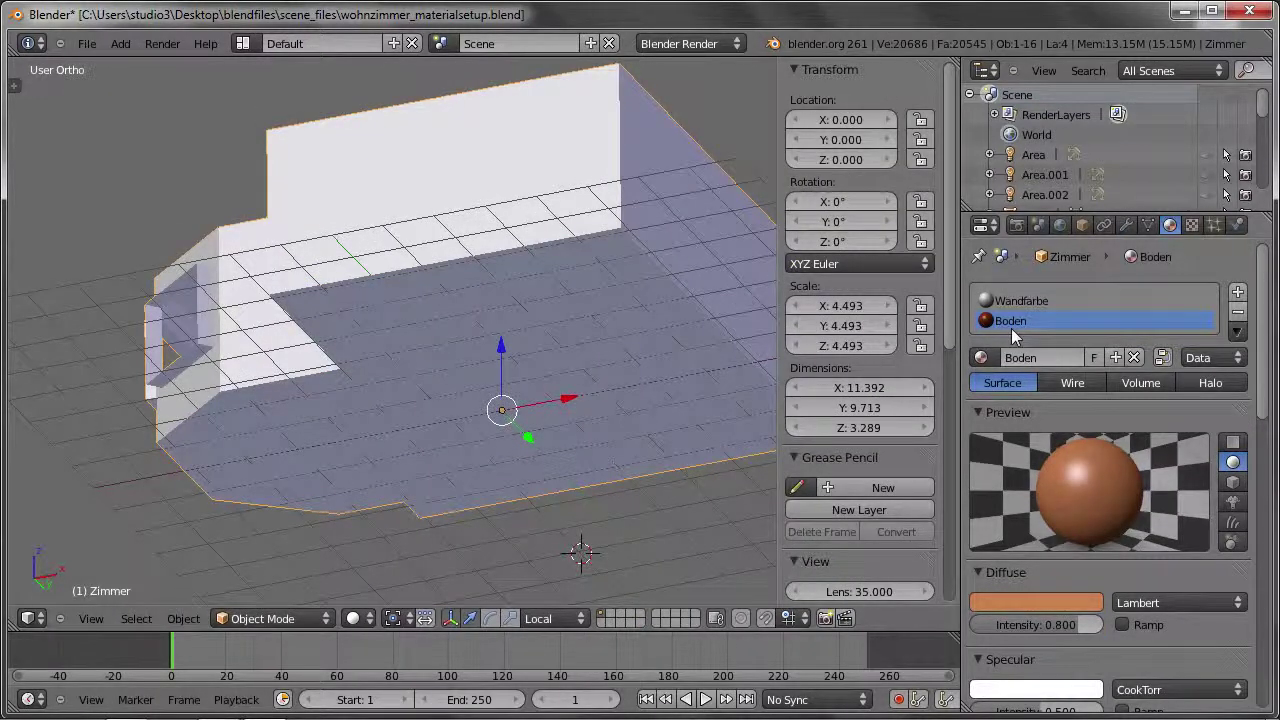
Add a third slot with a new material named Decke, then re-enter Edit Mode.
{"action": "left_click", "coordinate": [1238, 292]}
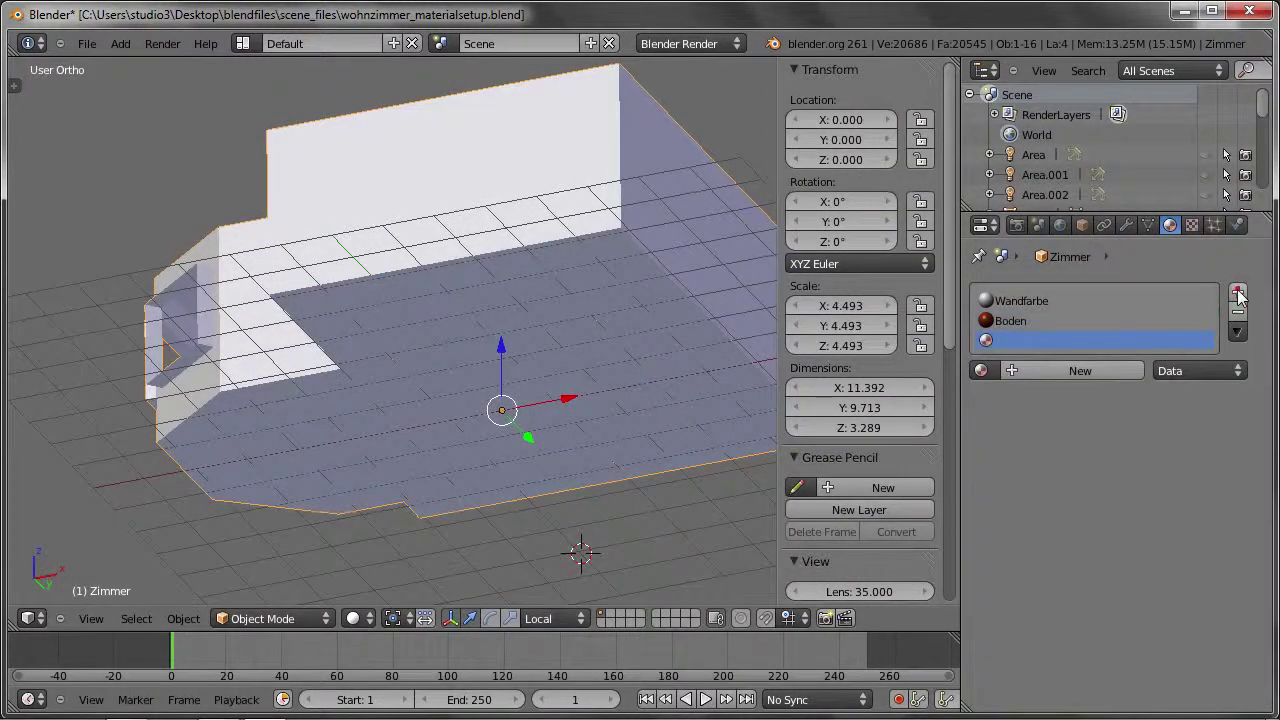
{"action": "left_click", "coordinate": [1054, 372]}
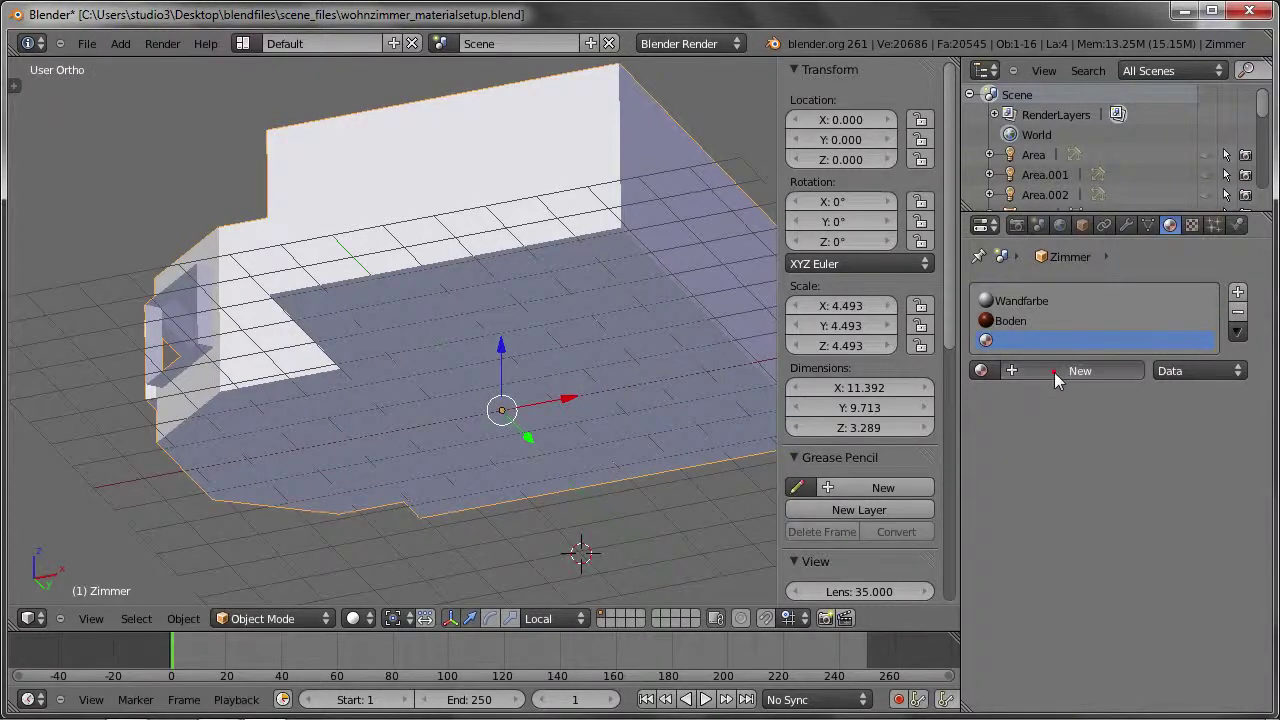
{"action": "left_click", "coordinate": [1030, 370]}
{"action": "type", "text": "Decke"}
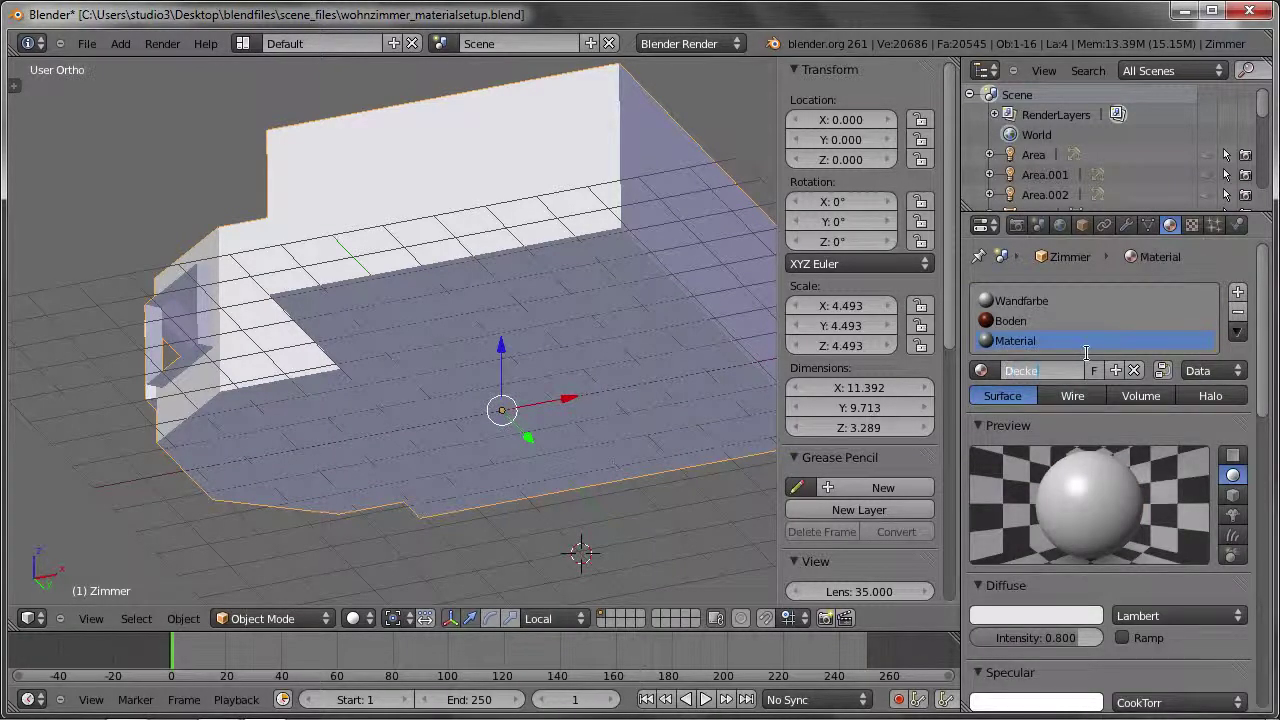
{"action": "key", "text": "Return"}
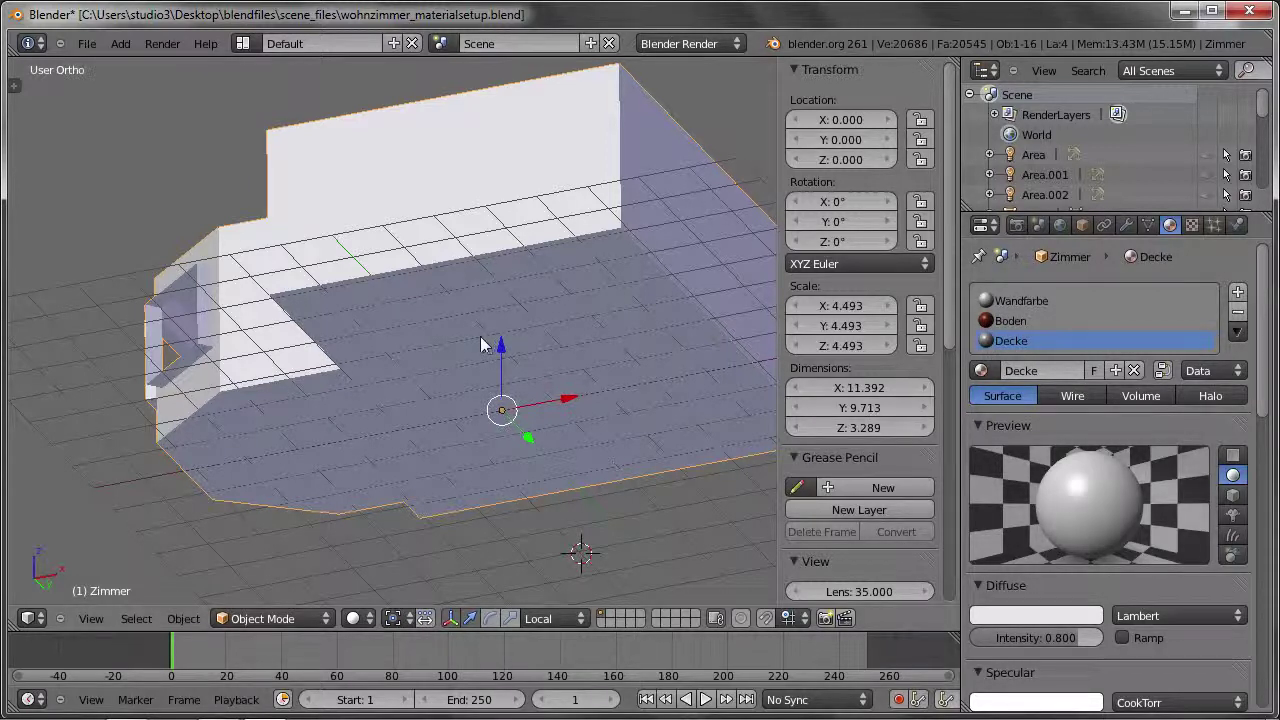
{"action": "key", "text": "Tab"}
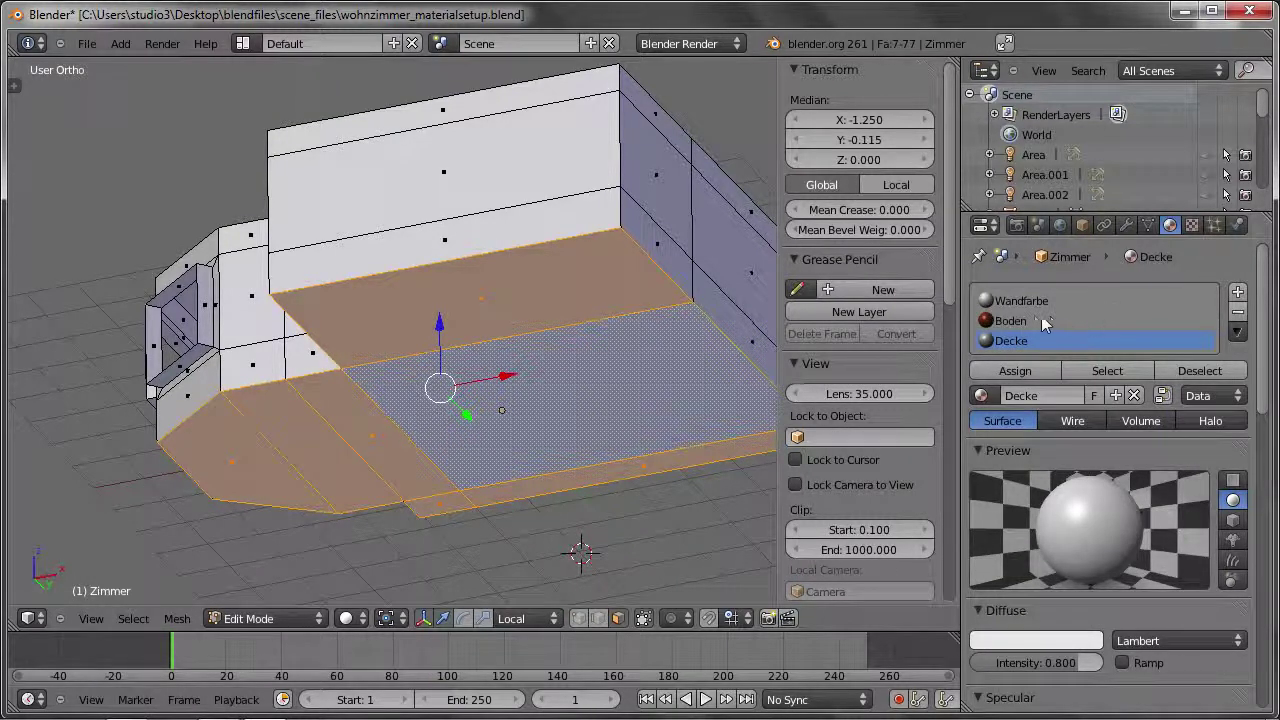
Assign Boden to the selected floor faces and check the floor from above.
{"action": "left_click", "coordinate": [1010, 322]}
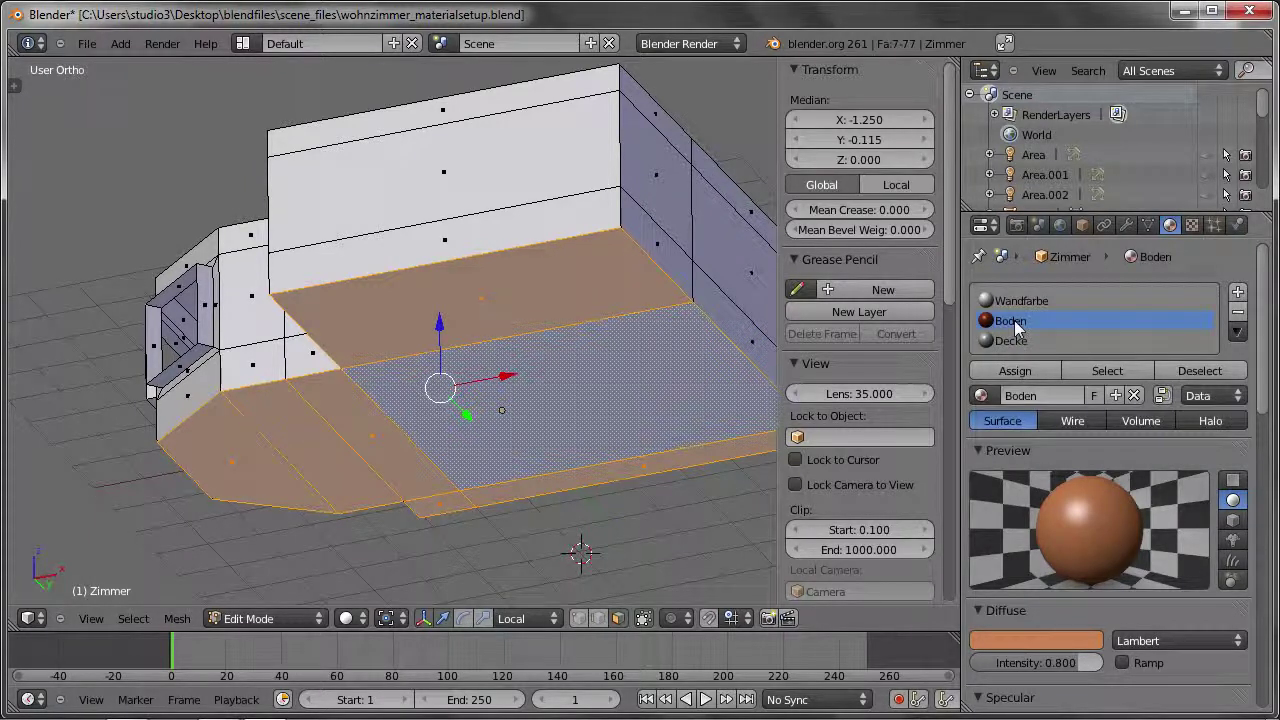
{"action": "left_click", "coordinate": [1017, 372]}
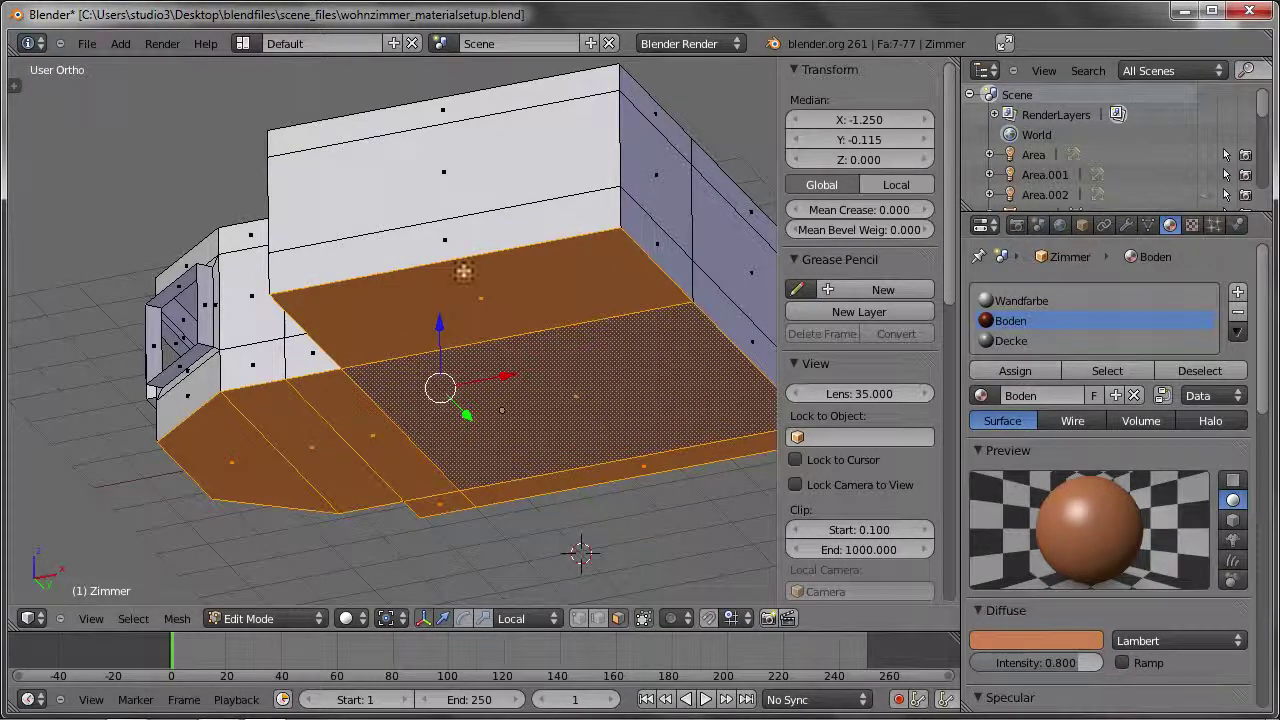
{"action": "key", "text": "Tab"}
{"action": "mouse_move", "coordinate": [491, 337]}
{"action": "middle_mouse_down"}
{"action": "mouse_move", "coordinate": [537, 136]}
{"action": "mouse_move", "coordinate": [434, 408]}
{"action": "mouse_move", "coordinate": [470, 287]}
{"action": "mouse_move", "coordinate": [420, 280]}
{"action": "mouse_move", "coordinate": [471, 306]}
{"action": "middle_mouse_up"}
{"action": "key", "text": "Tab"}
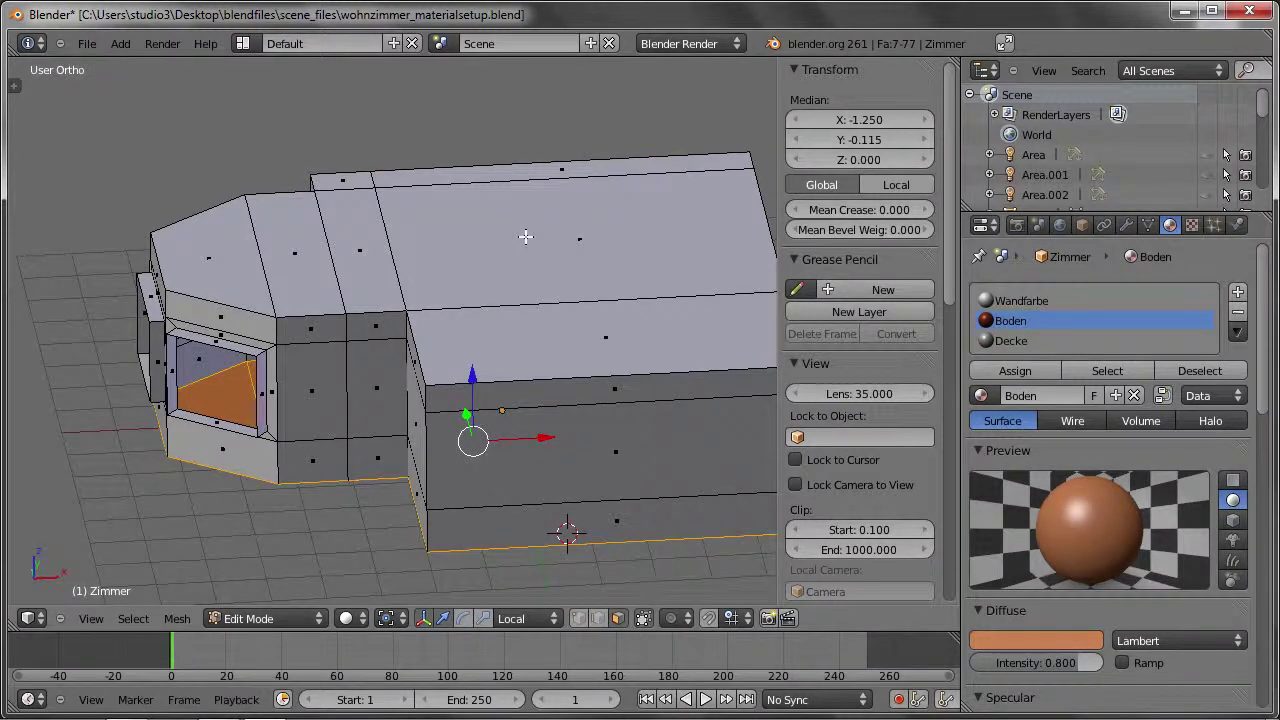
Select the top ceiling face plus all coplanar faces and assign them Decke.
{"action": "right_click", "coordinate": [525, 236]}
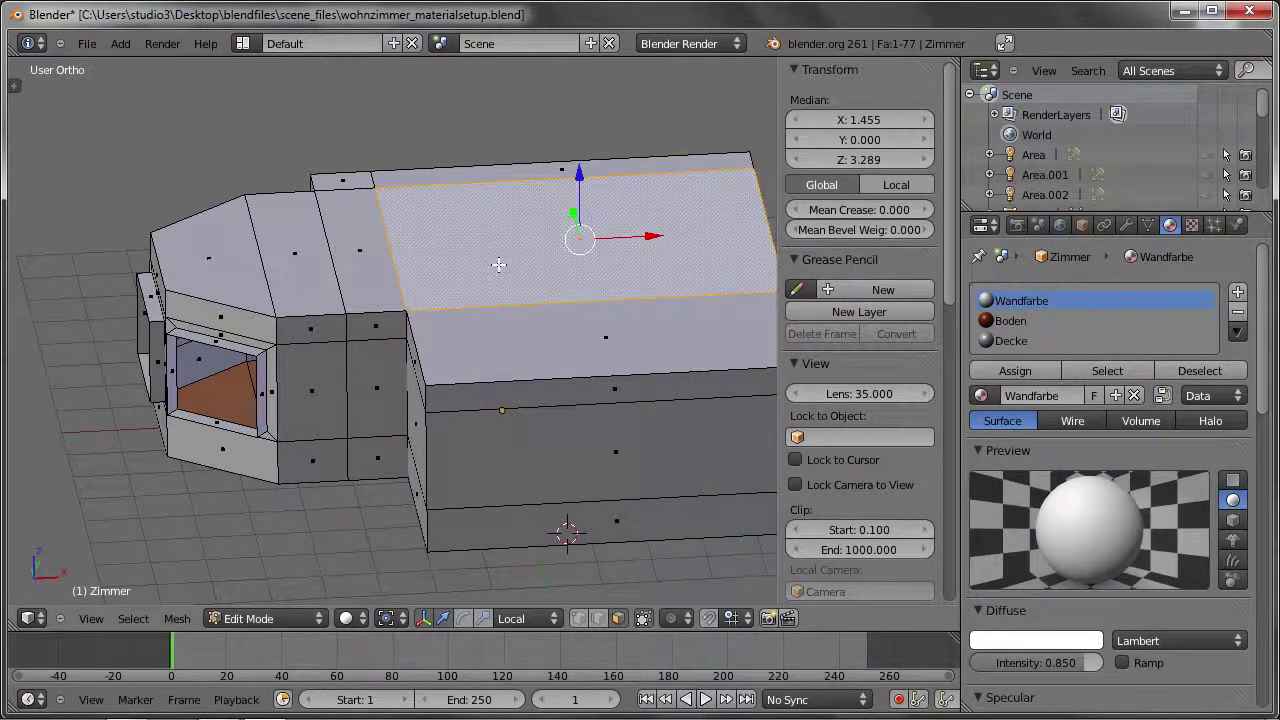
{"action": "key", "text": "shift+g"}
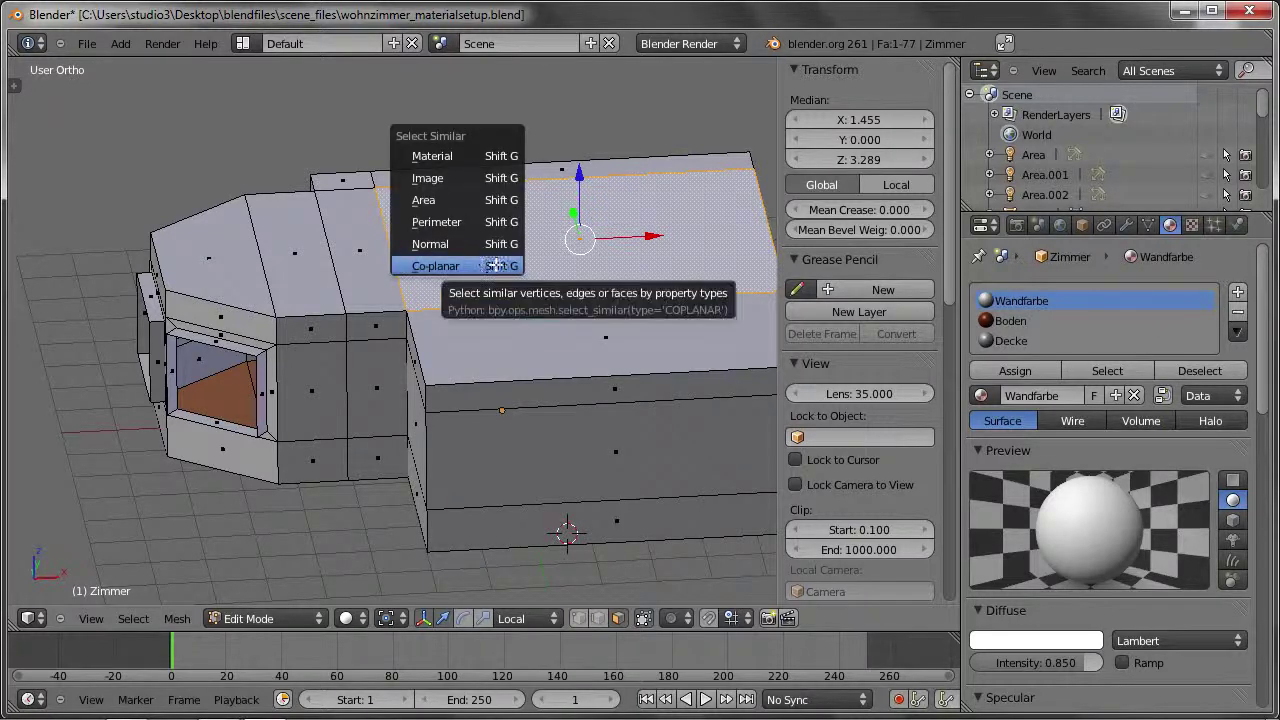
{"action": "left_click", "coordinate": [458, 265]}
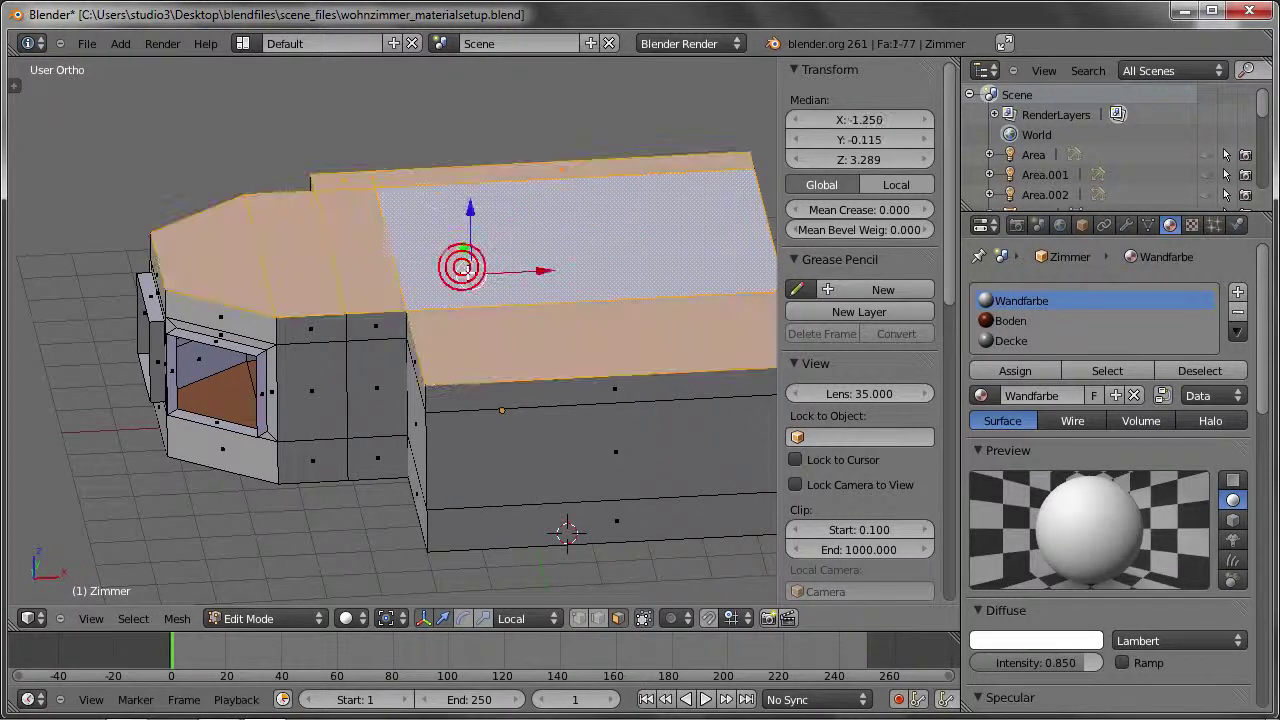
{"action": "mouse_move", "coordinate": [476, 266]}
{"action": "middle_mouse_down", "text": "shift"}
{"action": "mouse_move", "coordinate": [488, 252]}
{"action": "mouse_move", "coordinate": [520, 264]}
{"action": "mouse_move", "coordinate": [464, 265]}
{"action": "middle_mouse_up", "text": "shift"}
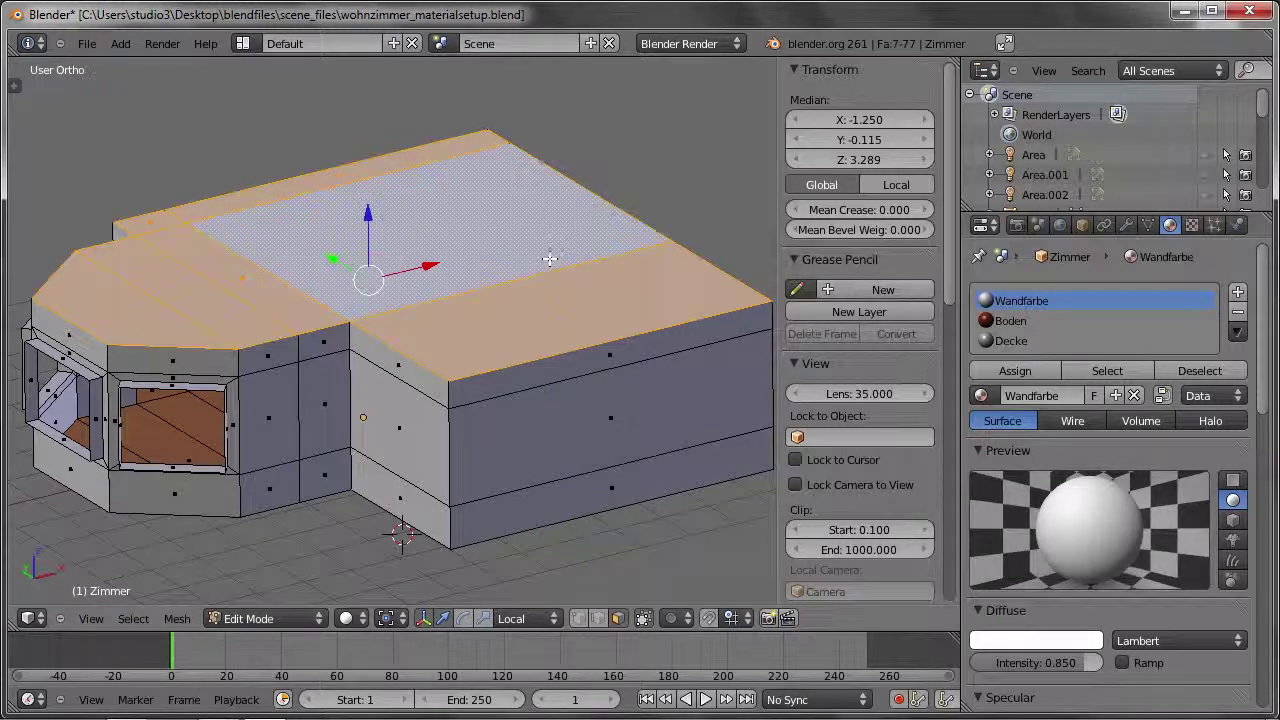
{"action": "left_click", "coordinate": [1006, 341]}
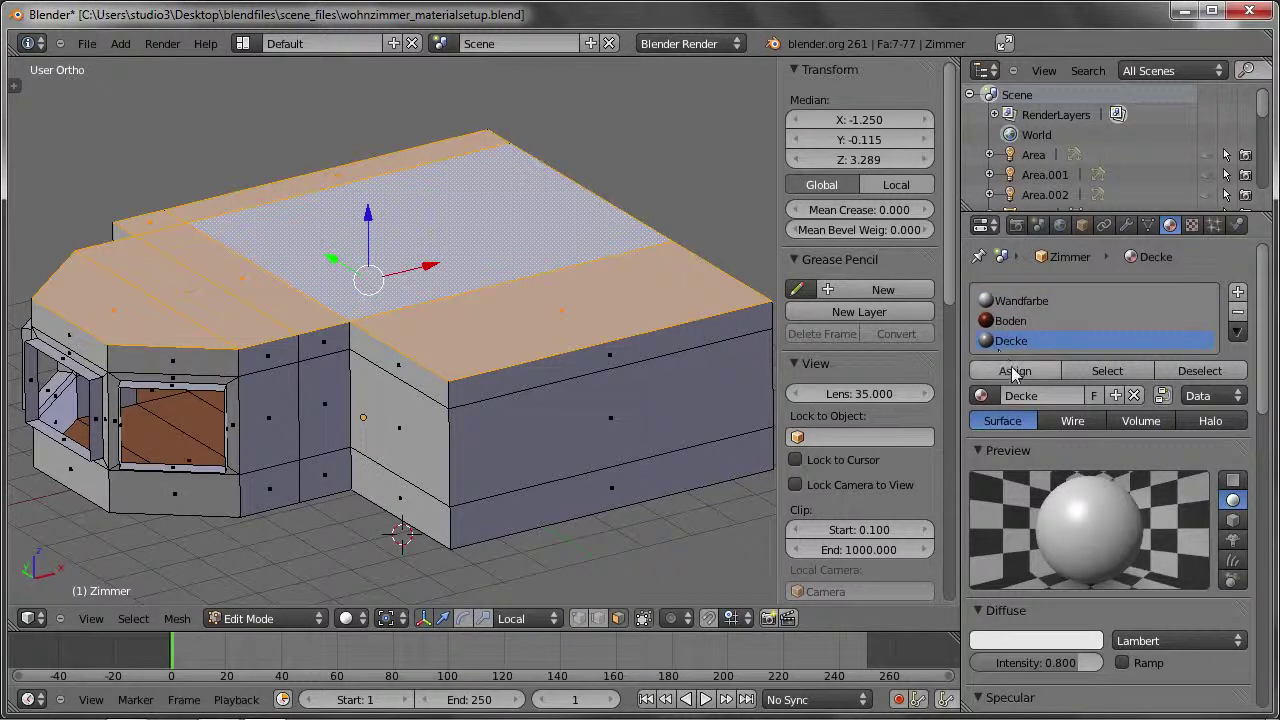
{"action": "left_click", "coordinate": [1013, 371]}
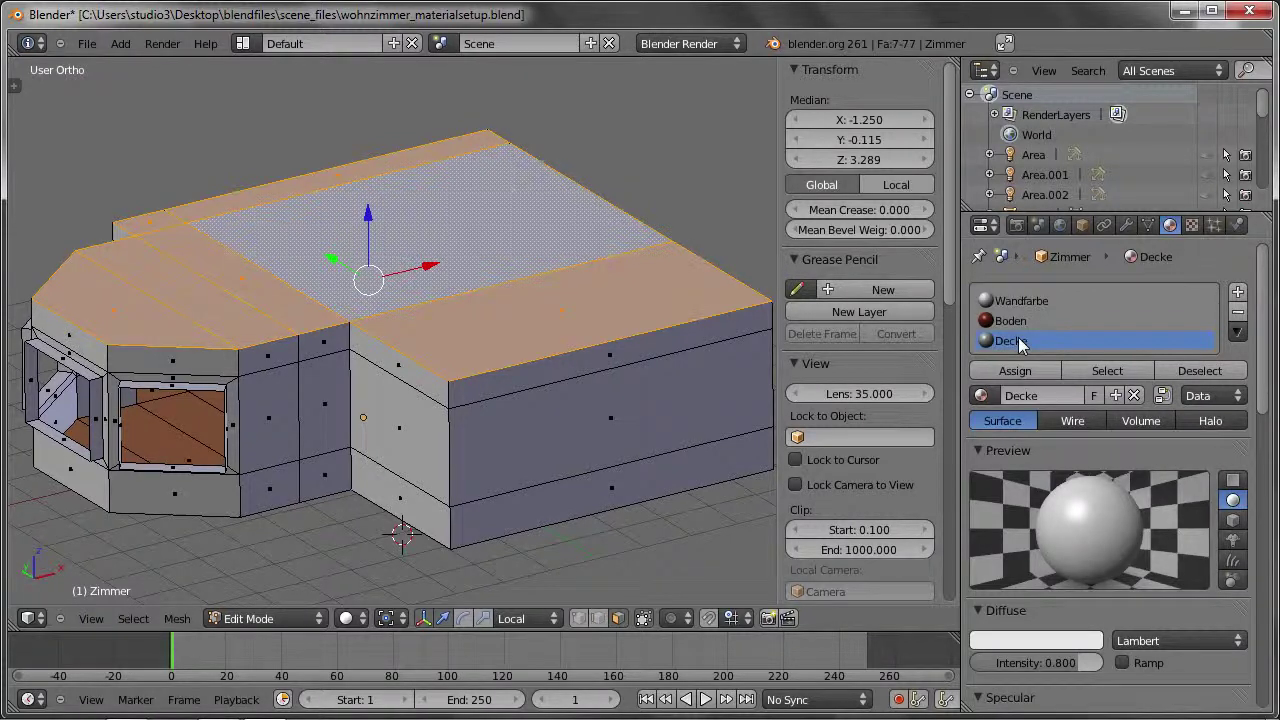
Switch the third slot's material from Decke to Wandfarbe and add an empty slot.
{"action": "left_click", "coordinate": [981, 395]}
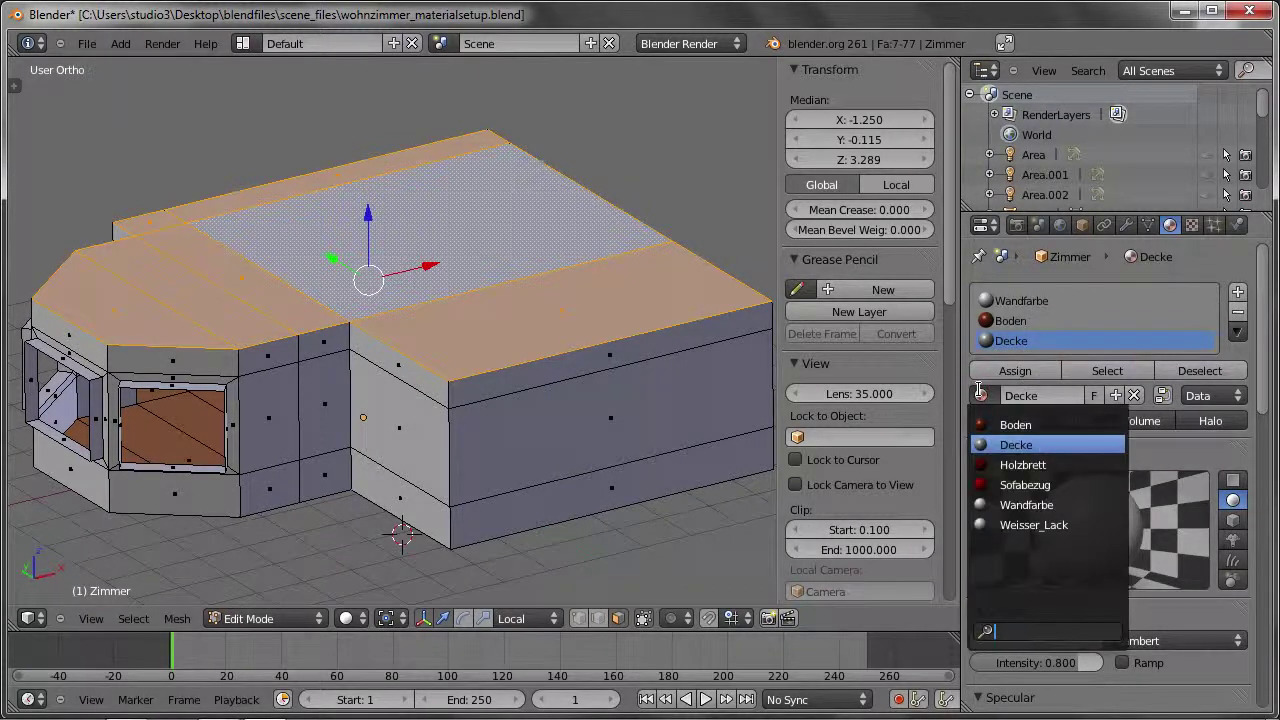
{"action": "left_click", "coordinate": [1037, 505]}
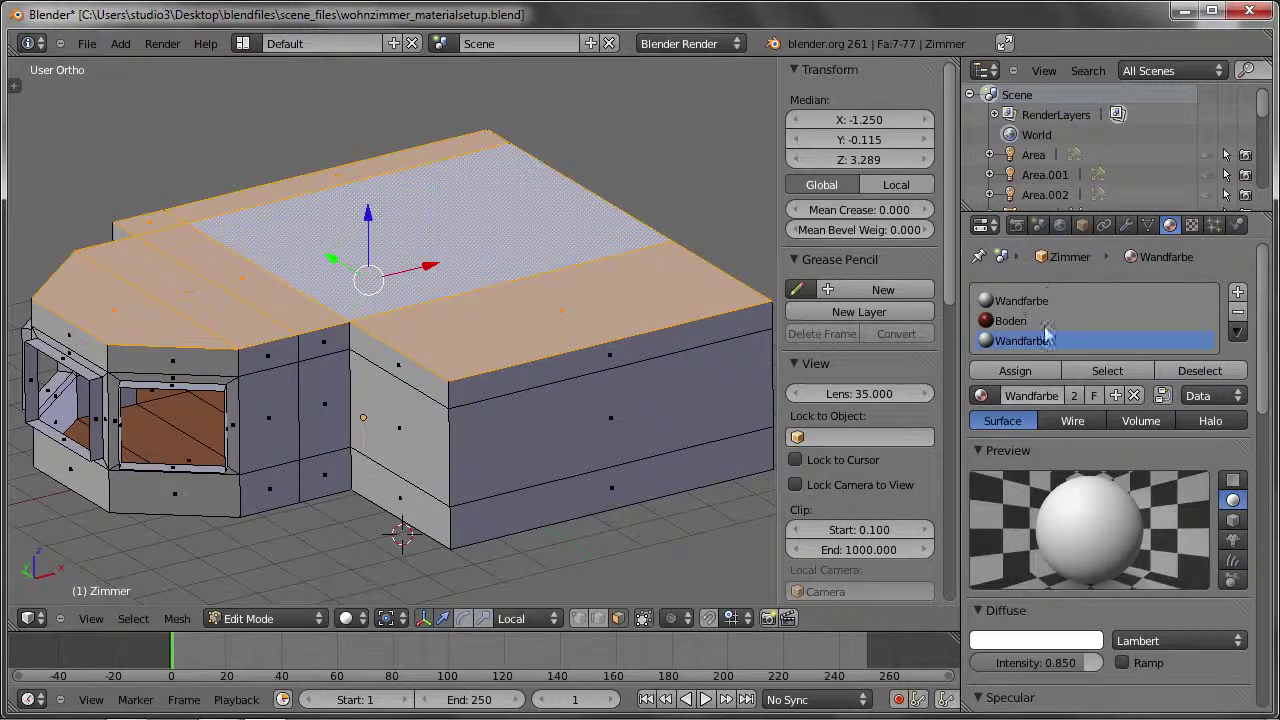
{"action": "left_click", "coordinate": [1238, 292]}
Add more empty material slots and select the right block's three front wall faces.
{"action": "left_click", "coordinate": [1238, 292]}
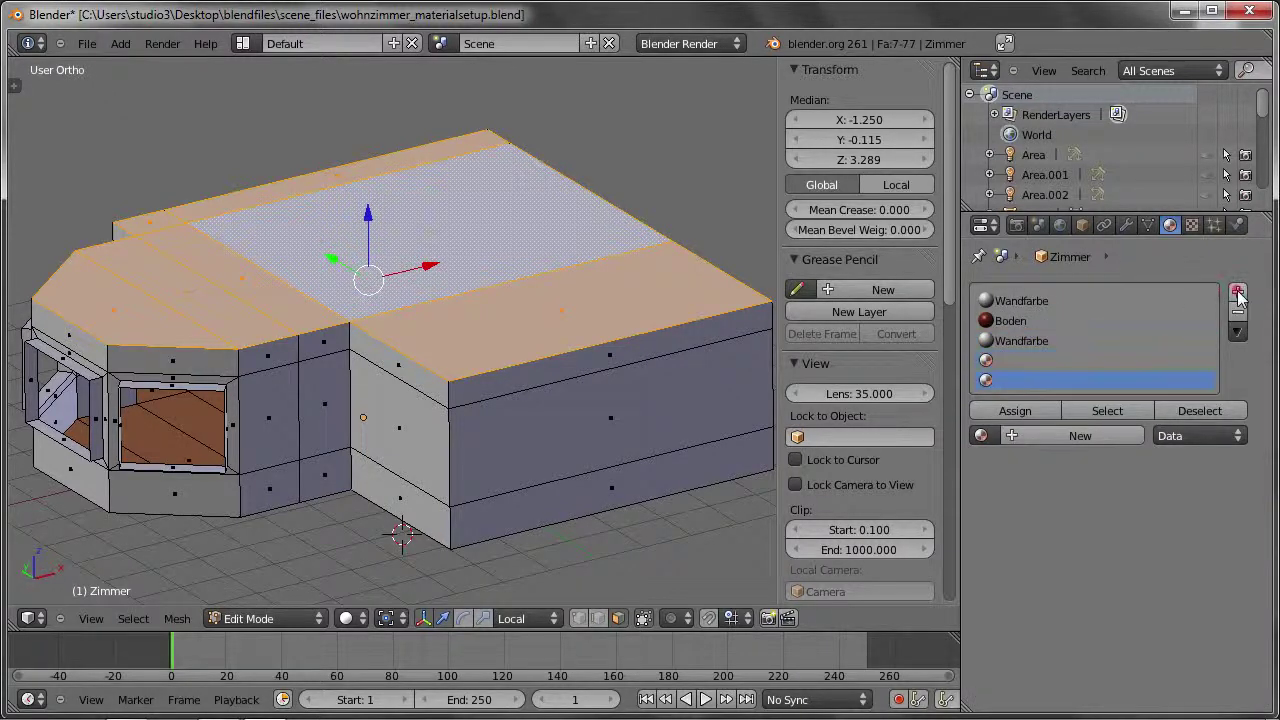
{"action": "left_click", "coordinate": [1238, 292]}
{"action": "left_click", "coordinate": [1238, 292]}
{"action": "left_click", "coordinate": [1000, 321]}
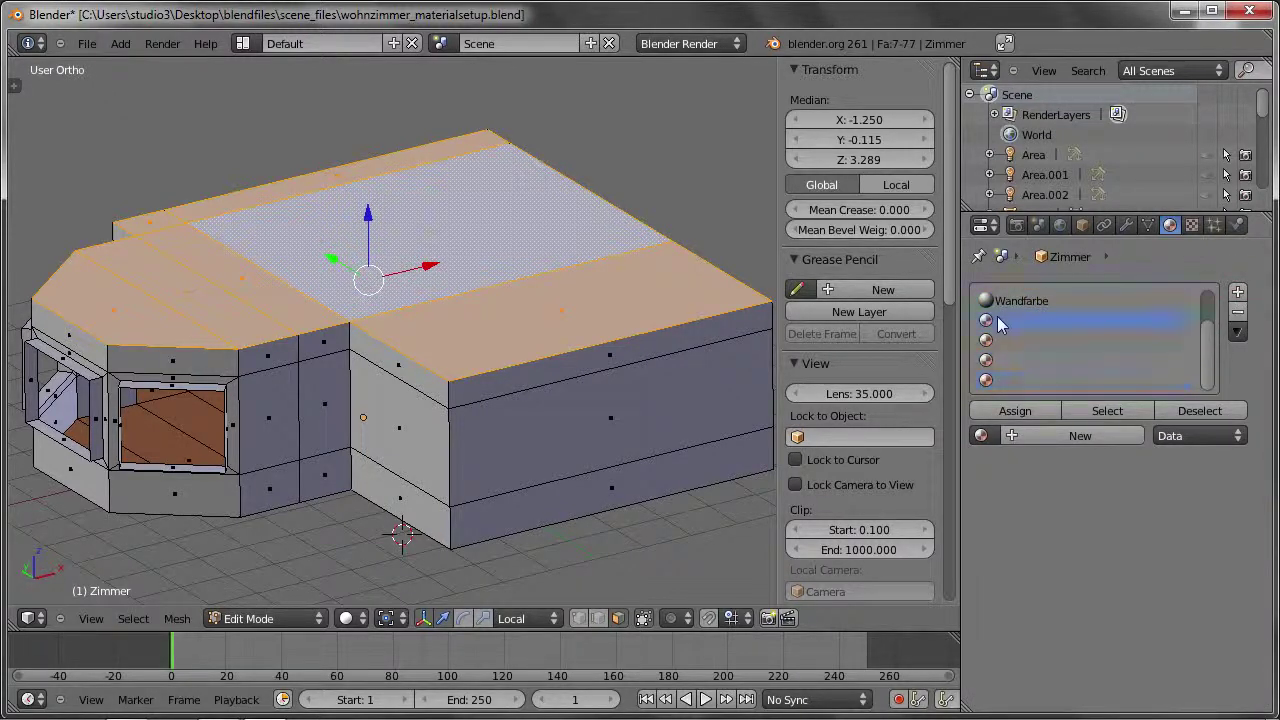
{"action": "right_click", "coordinate": [626, 353]}
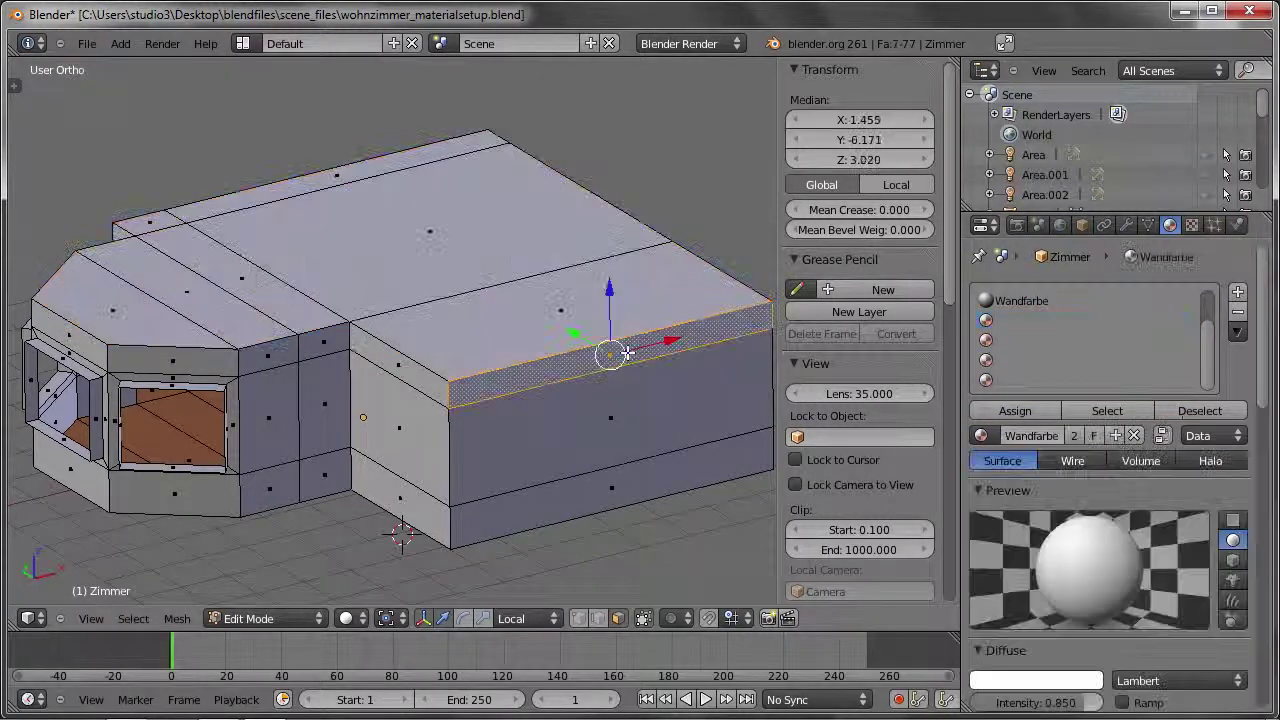
{"action": "right_click", "coordinate": [618, 400], "text": "shift"}
{"action": "right_click", "coordinate": [630, 468], "text": "shift"}
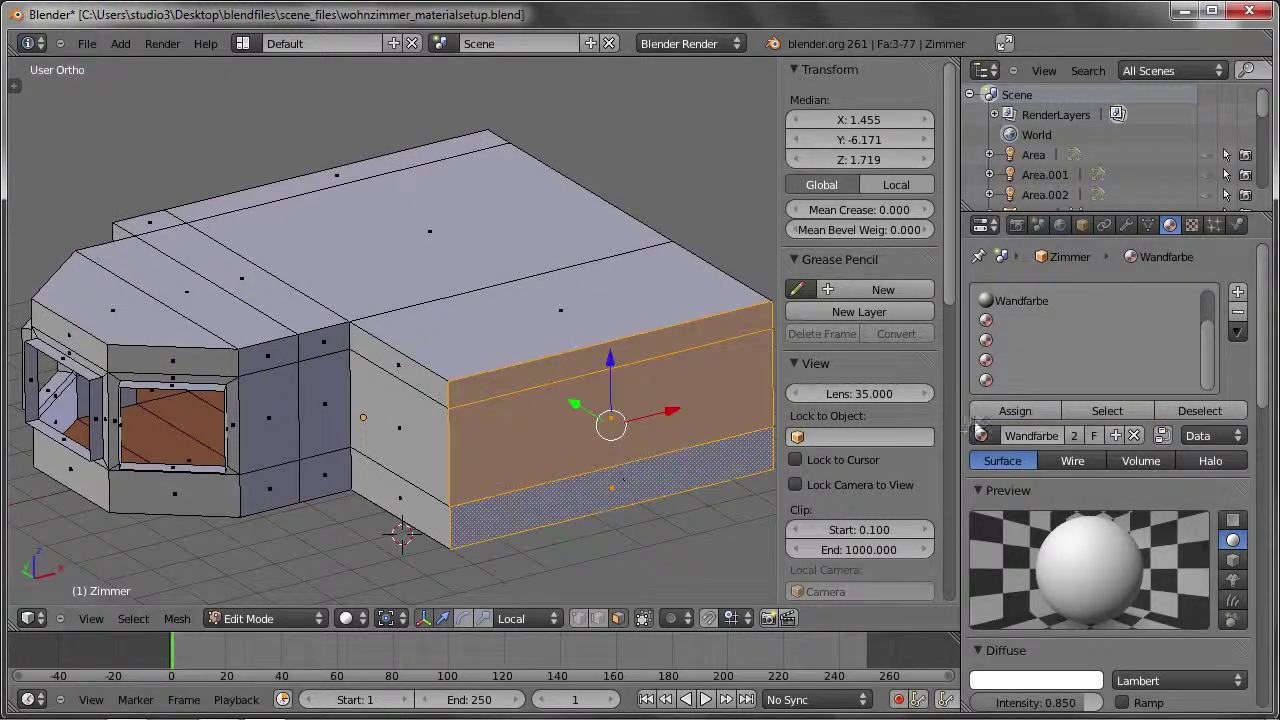
Assign the front wall faces to the first empty slot and link Decke to it.
{"action": "left_click", "coordinate": [993, 322]}
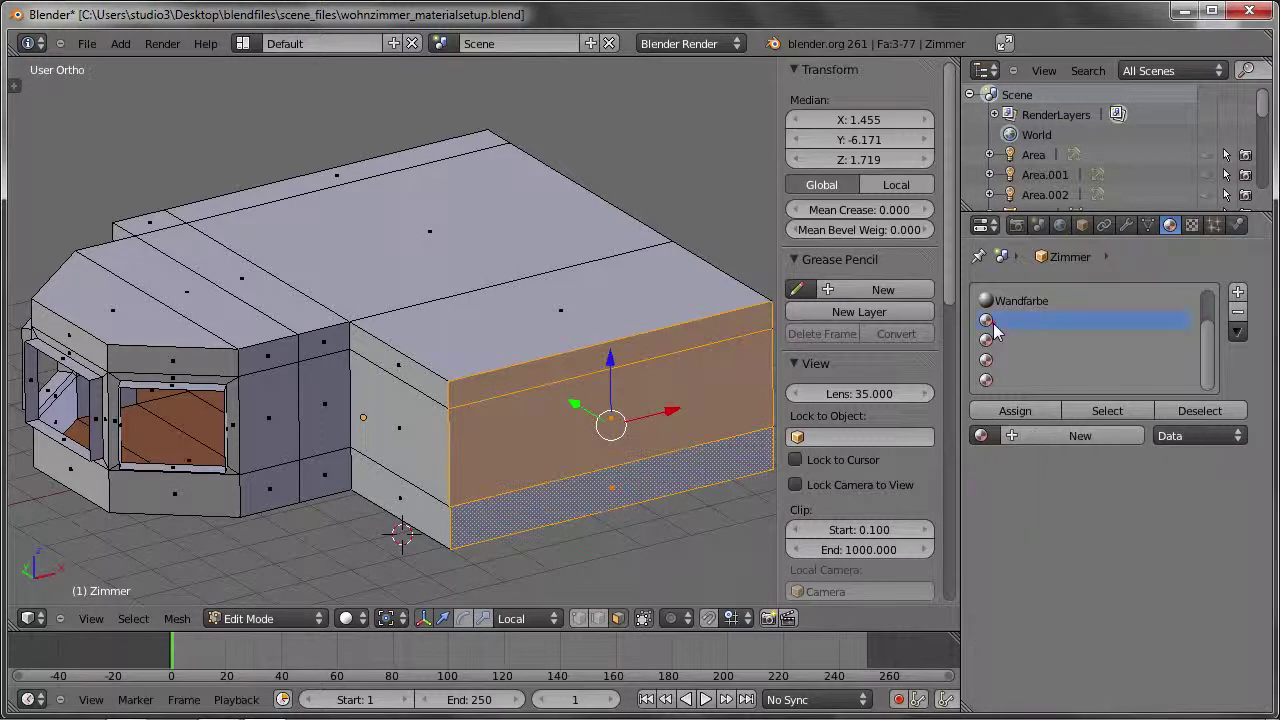
{"action": "left_click", "coordinate": [1015, 412]}
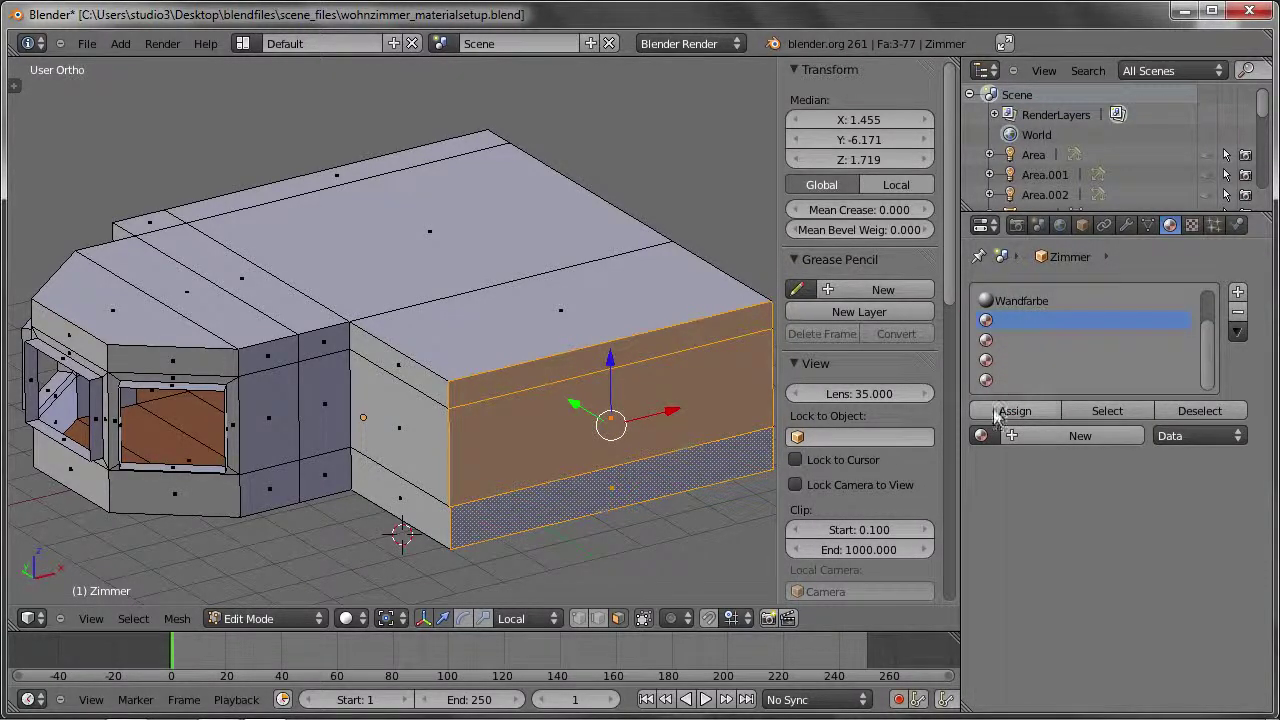
{"action": "left_click", "coordinate": [981, 435]}
{"action": "left_click", "coordinate": [1006, 484]}
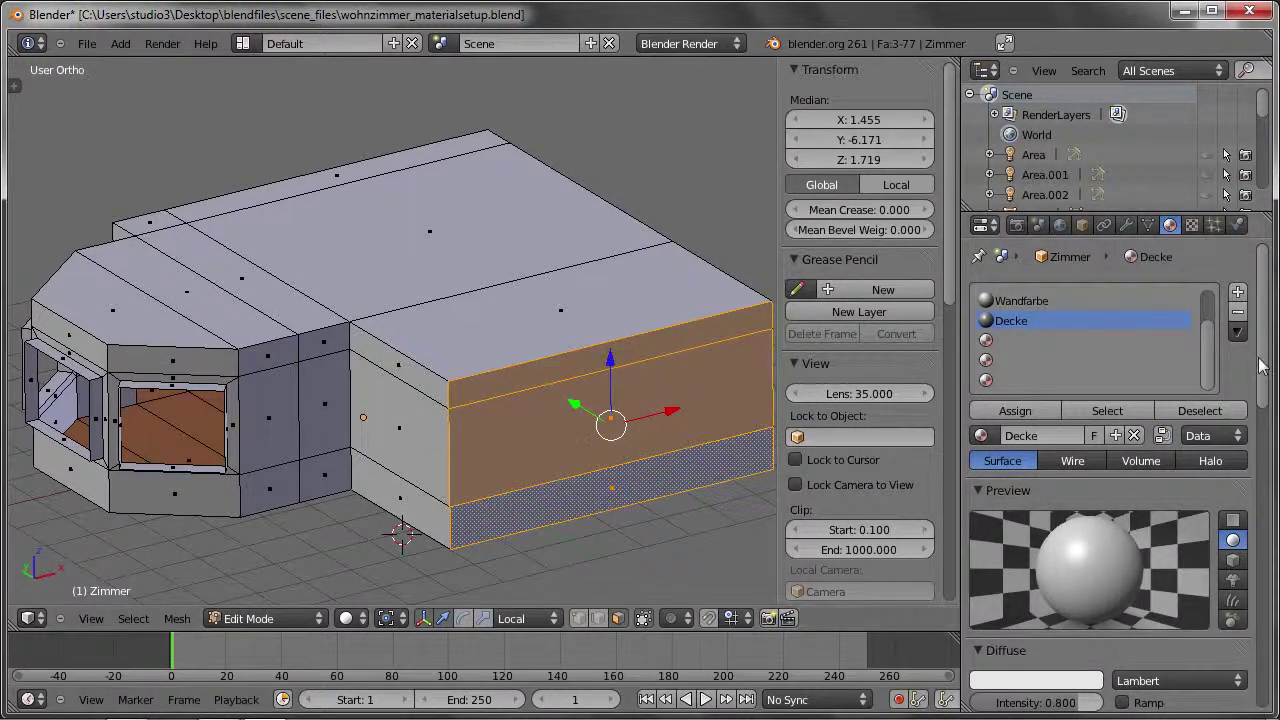
{"action": "left_click", "coordinate": [1238, 316]}
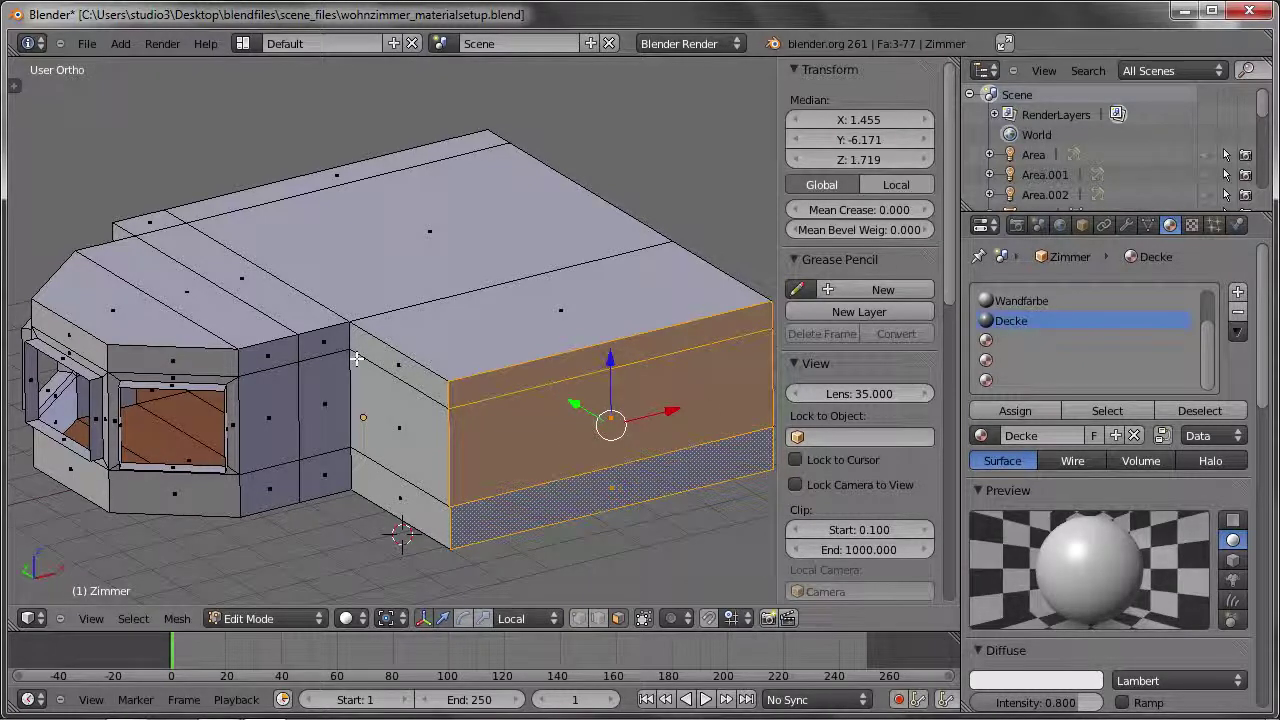
In Object Mode, remove the Decke slot and the empty material slots.
{"action": "key", "text": "Tab"}
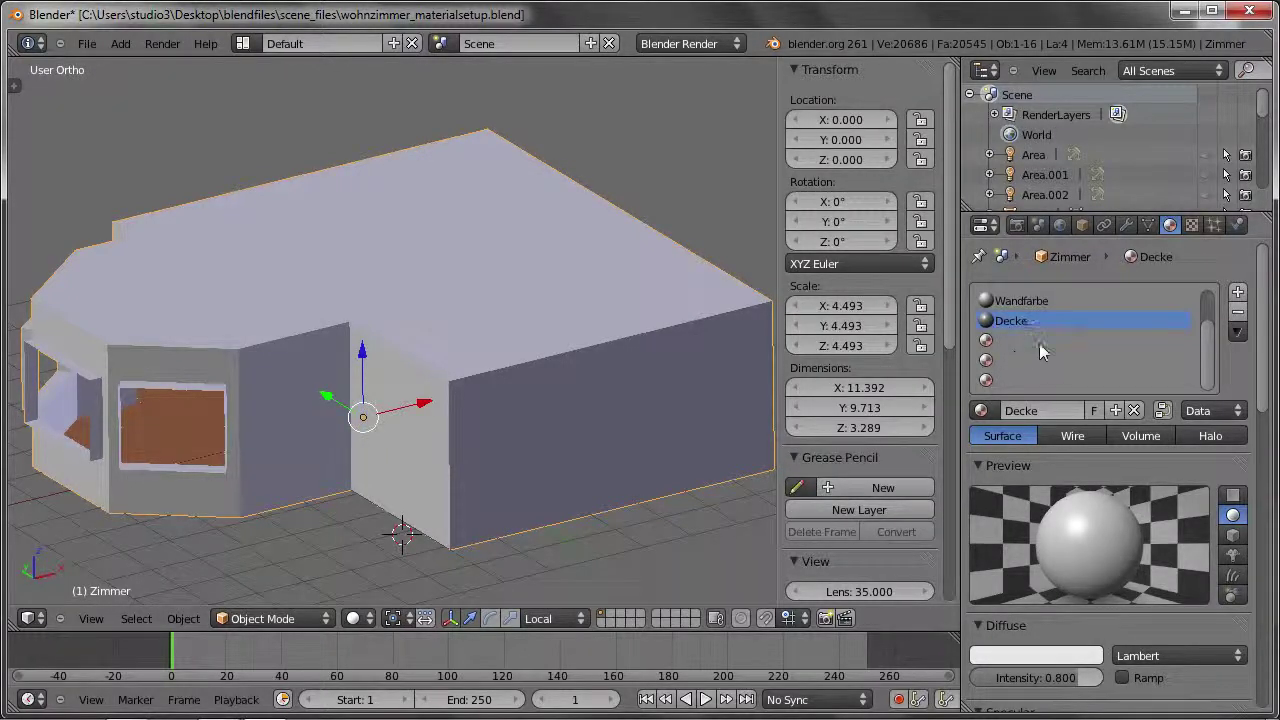
{"action": "left_click", "coordinate": [1240, 318]}
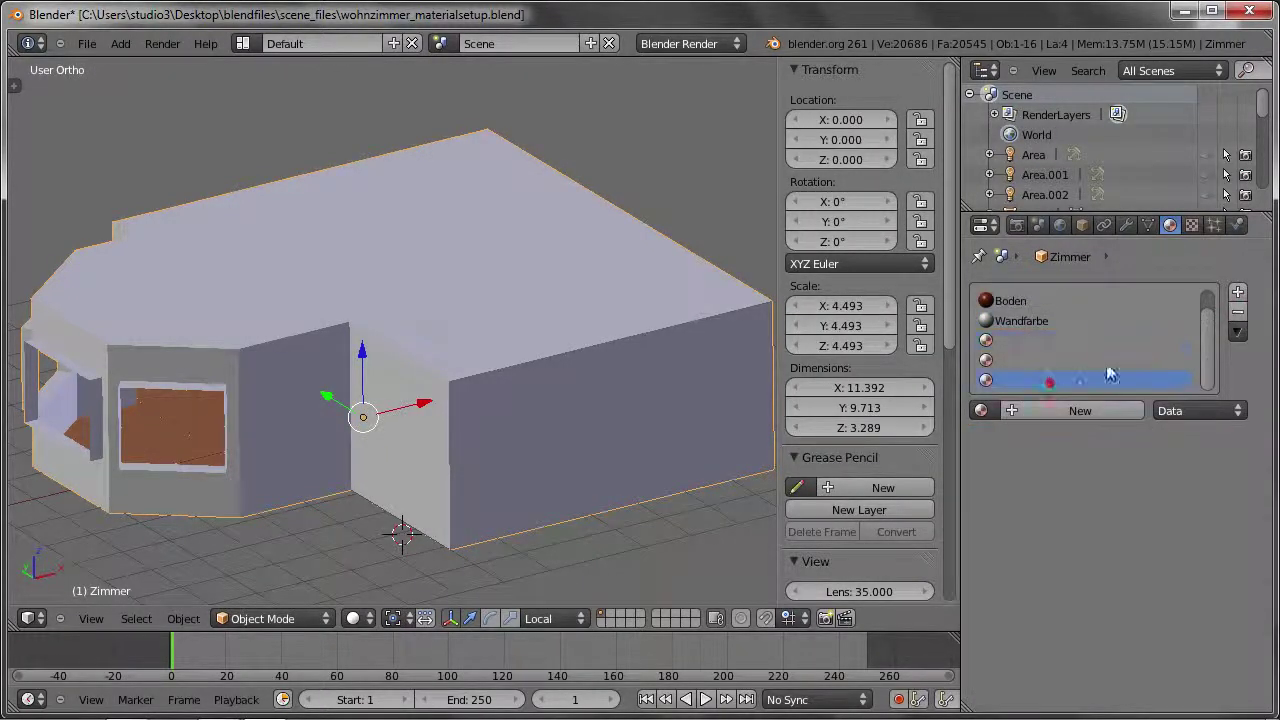
{"action": "left_click", "coordinate": [1238, 311]}
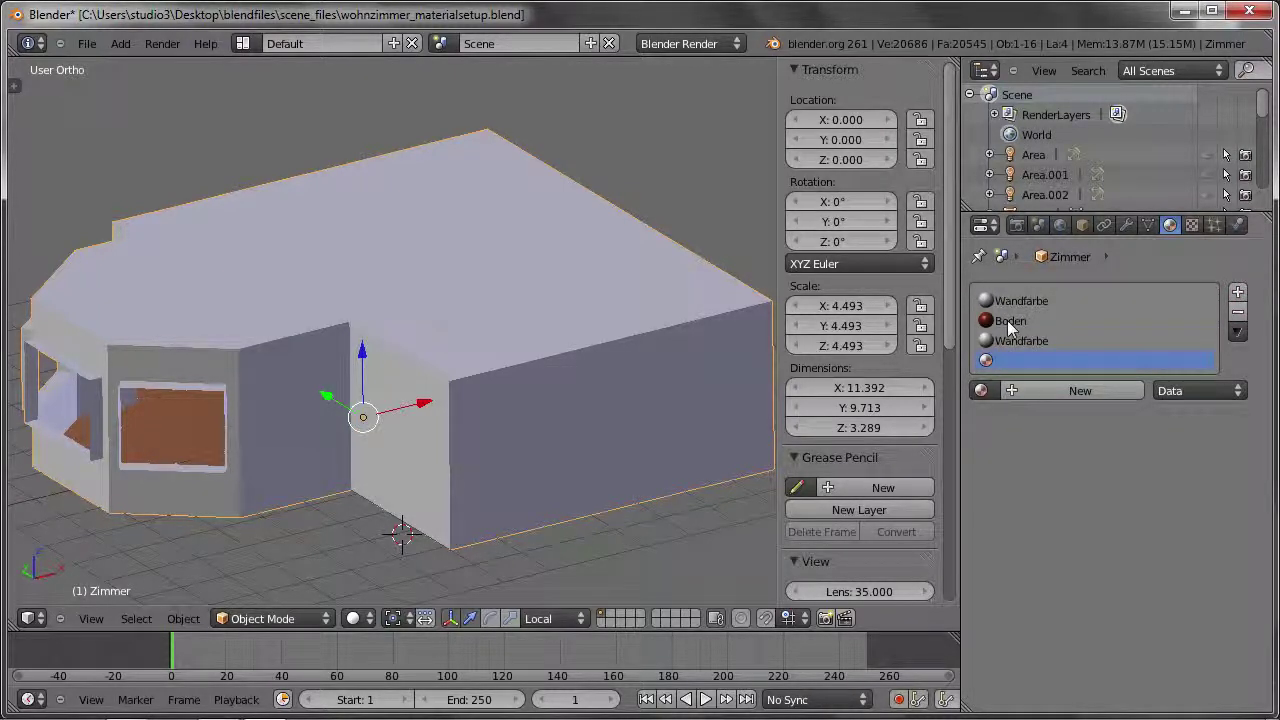
{"action": "left_click", "coordinate": [1237, 318]}
Return to Edit Mode and select the room's top face and the right block's top face.
{"action": "key", "text": "Tab"}
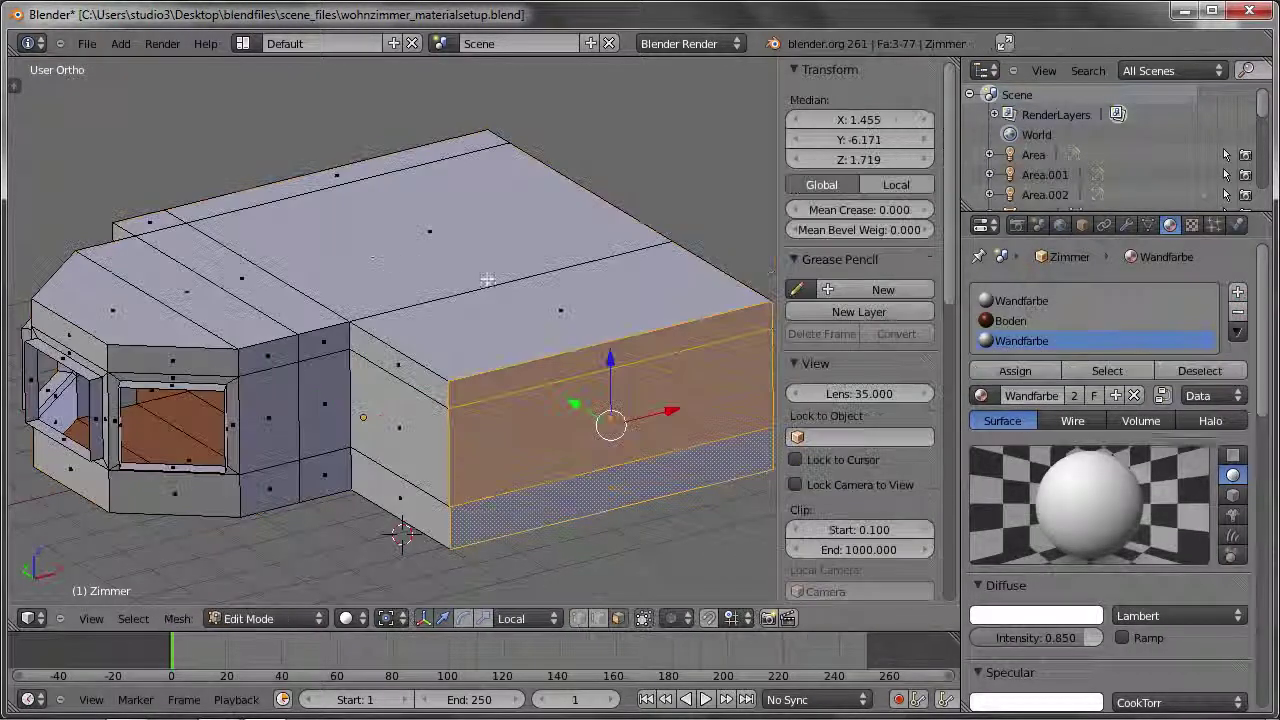
{"action": "right_click", "coordinate": [400, 223]}
{"action": "right_click", "coordinate": [558, 330]}
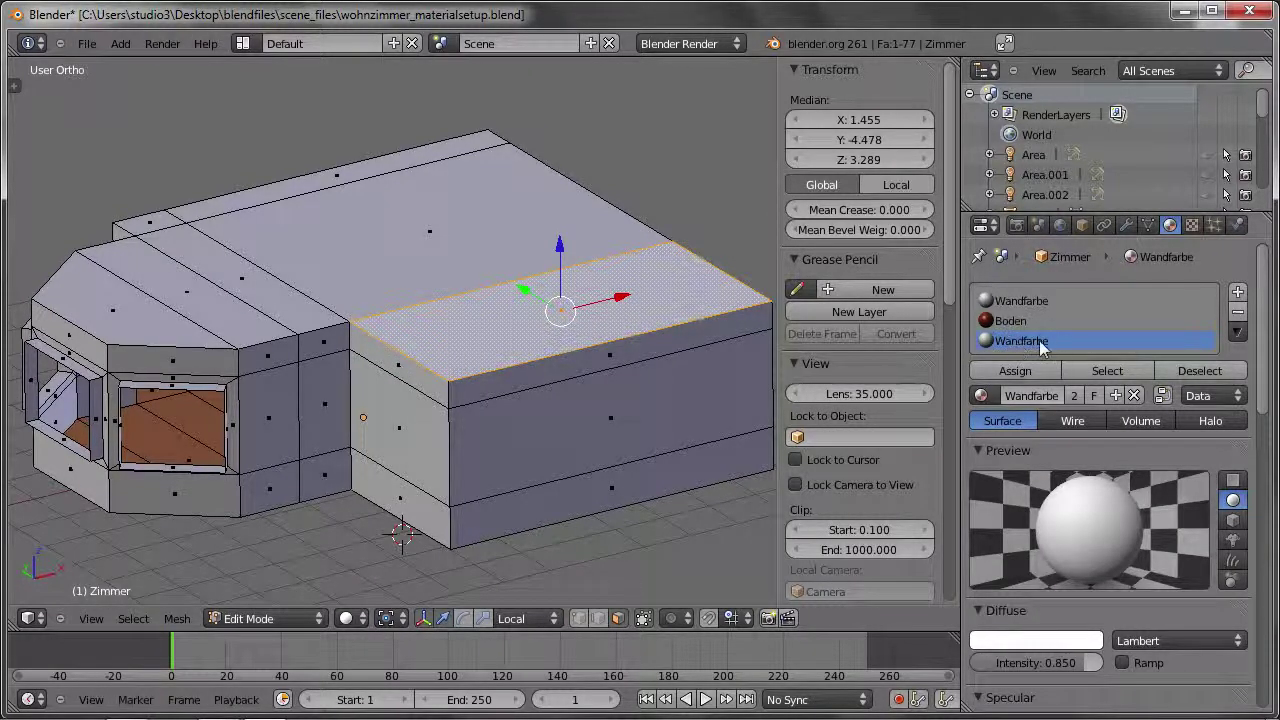
Assign the right block's four front wall faces to the first Wandfarbe material slot.
{"action": "left_click", "coordinate": [1107, 371]}
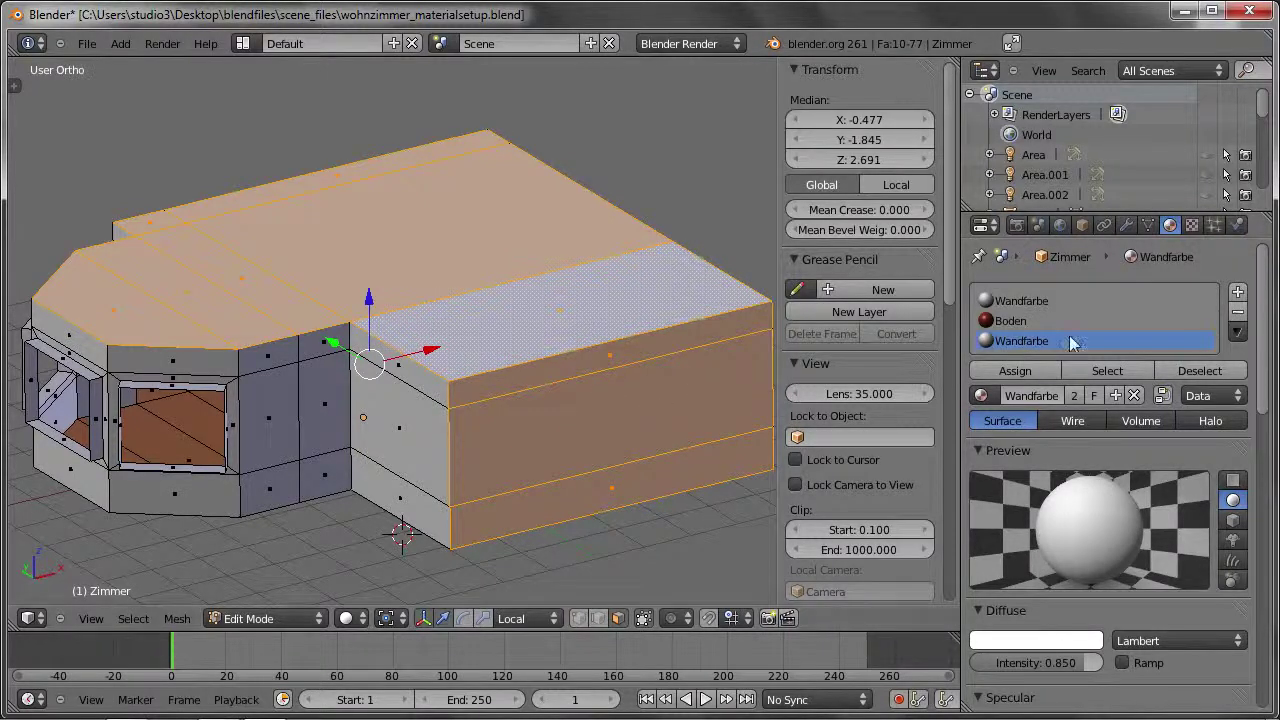
{"action": "right_click", "coordinate": [555, 385]}
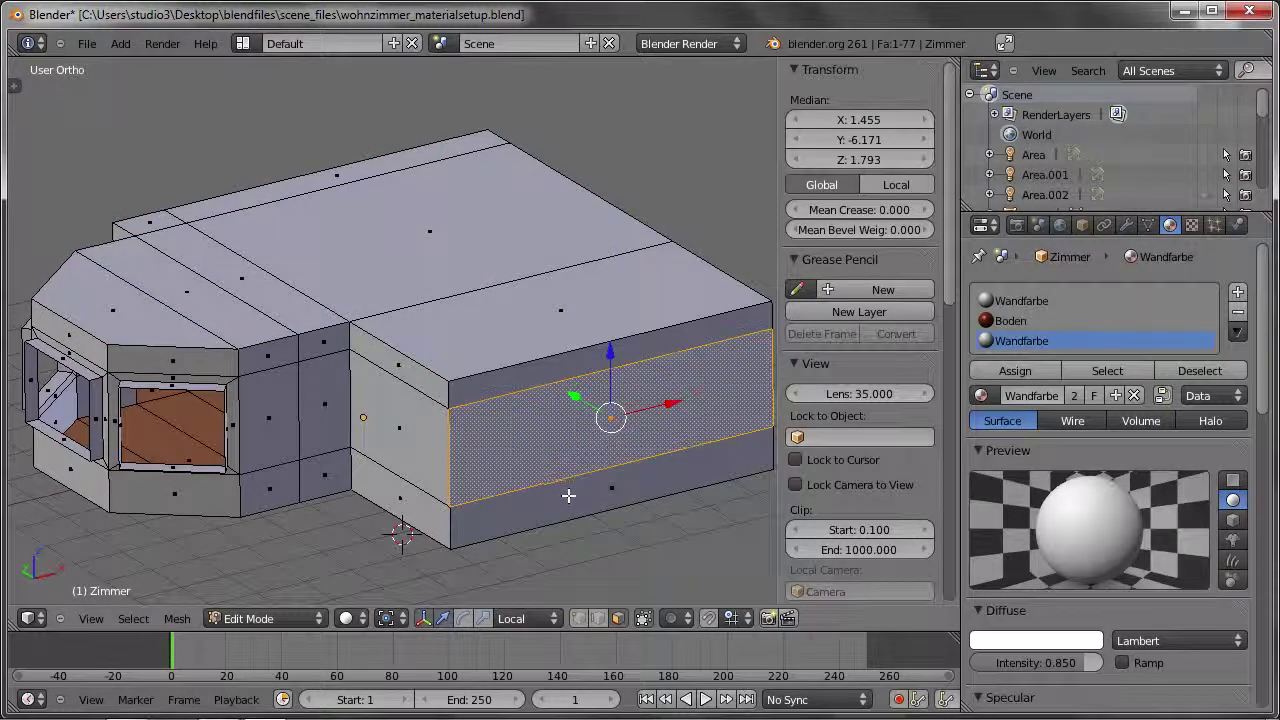
{"action": "right_click", "coordinate": [568, 495]}
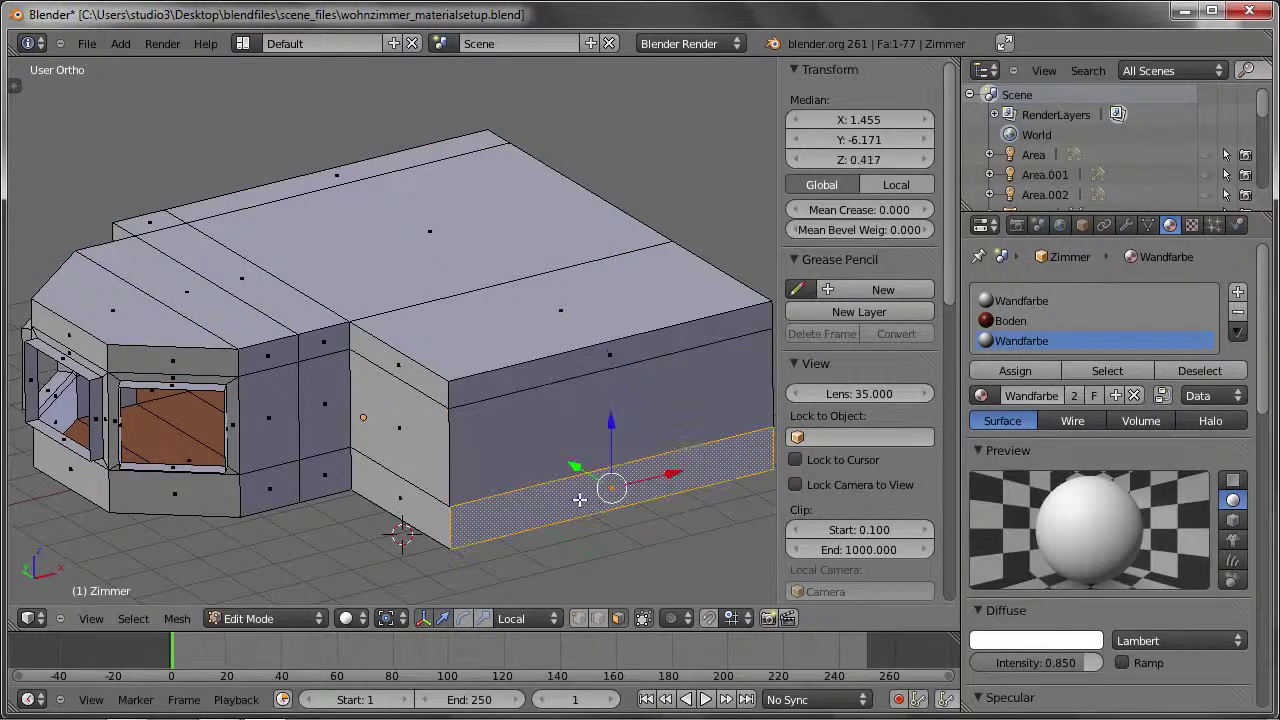
{"action": "right_click", "coordinate": [595, 400], "text": "shift"}
{"action": "right_click", "coordinate": [519, 388], "text": "shift"}
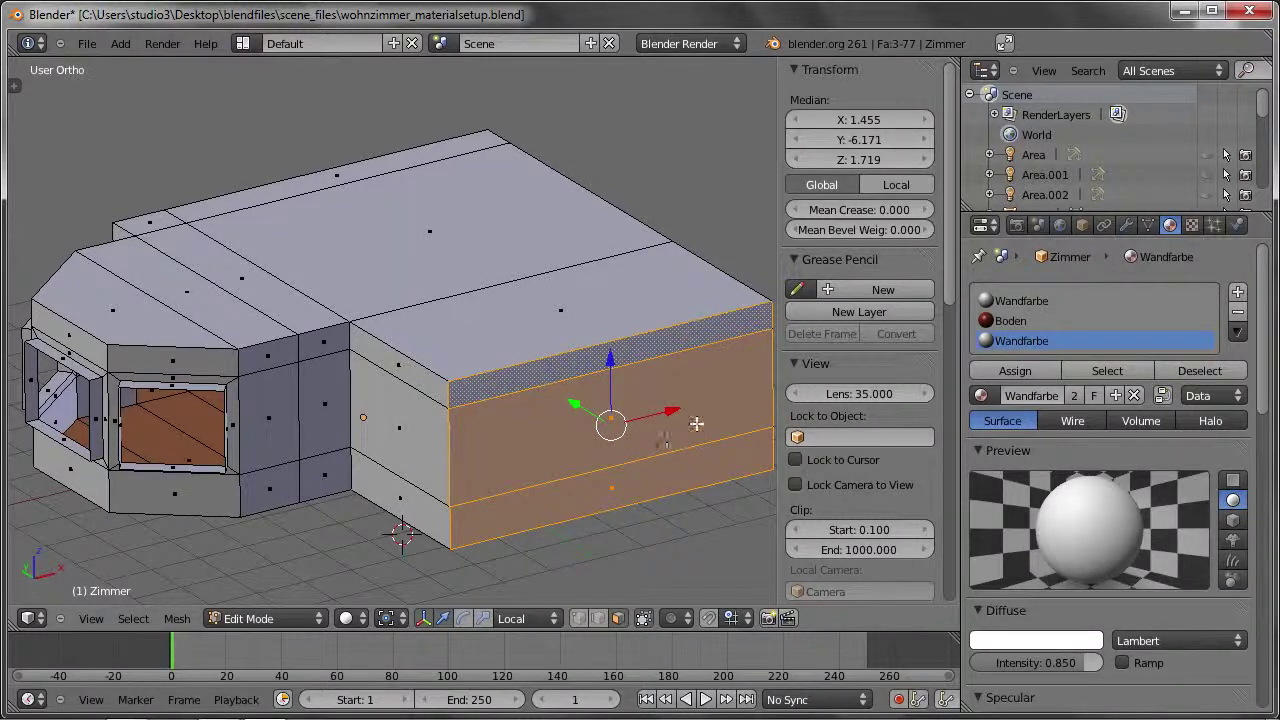
{"action": "left_click", "coordinate": [1007, 303]}
{"action": "left_click", "coordinate": [1007, 372]}
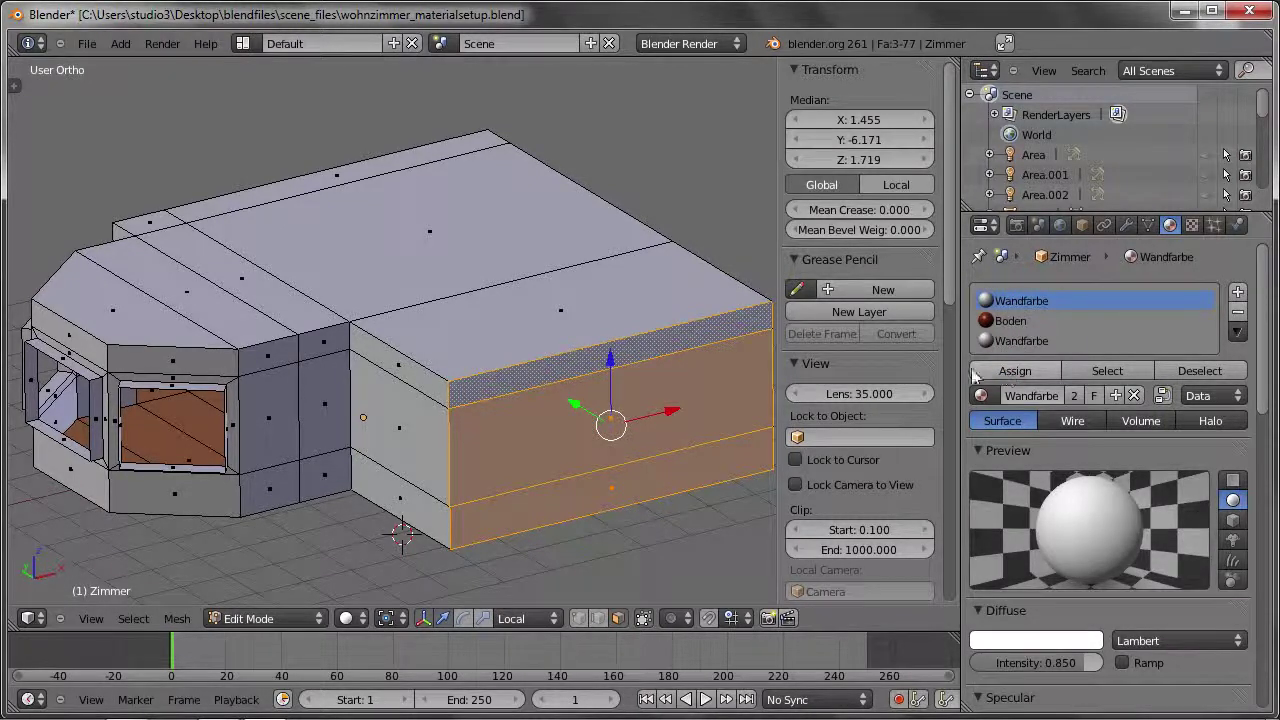
Check the ceiling and Boden floor face selections, orbit underneath, and return to Object Mode.
{"action": "right_click", "coordinate": [526, 324]}
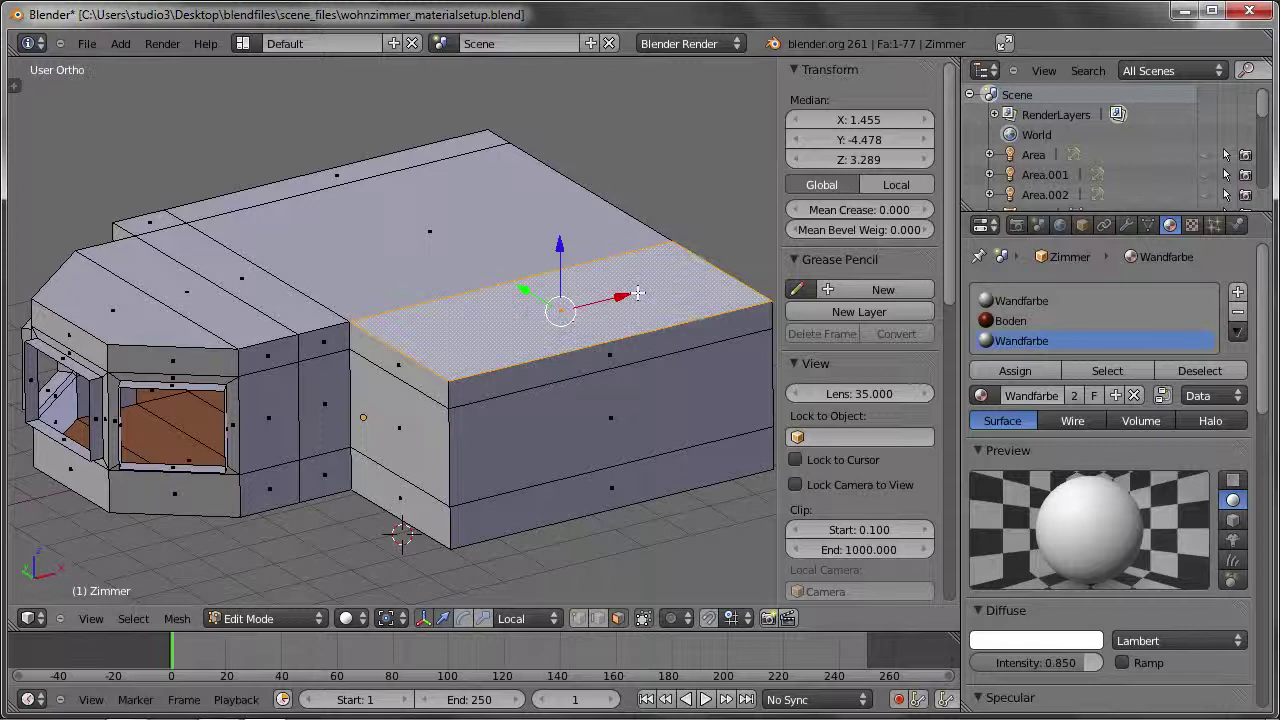
{"action": "left_click", "coordinate": [1107, 371]}
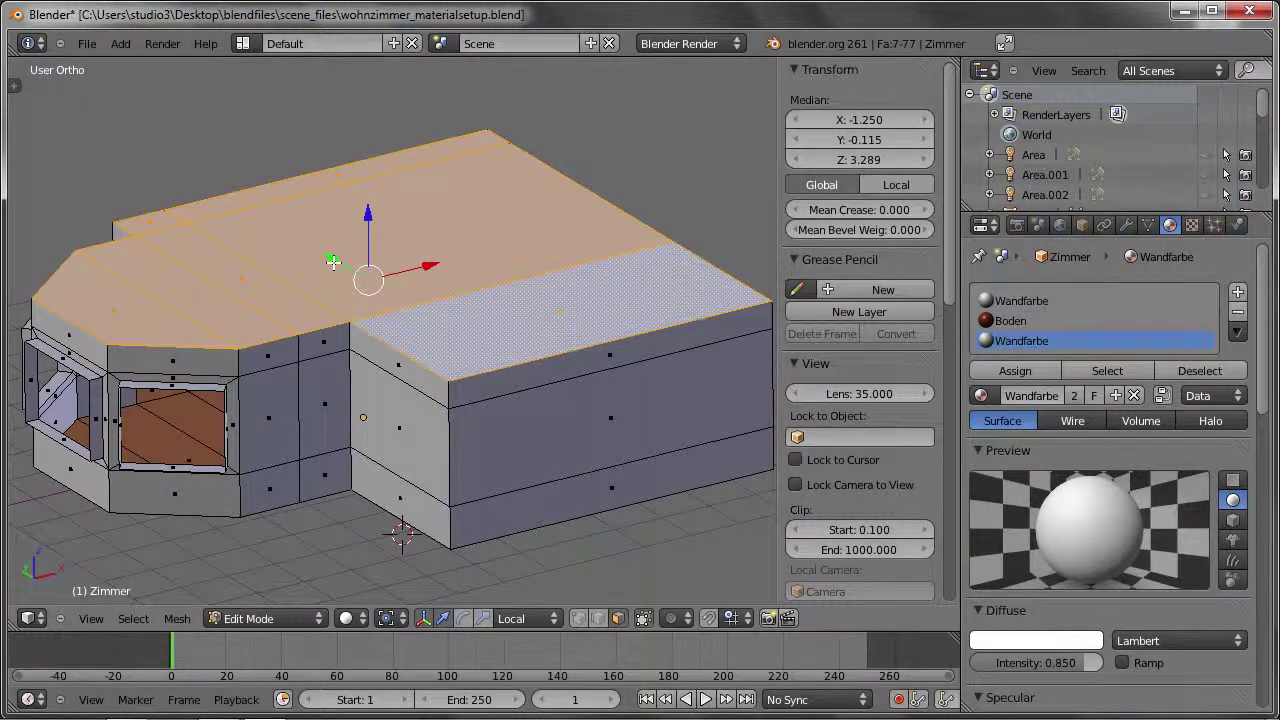
{"action": "left_click", "coordinate": [1025, 320]}
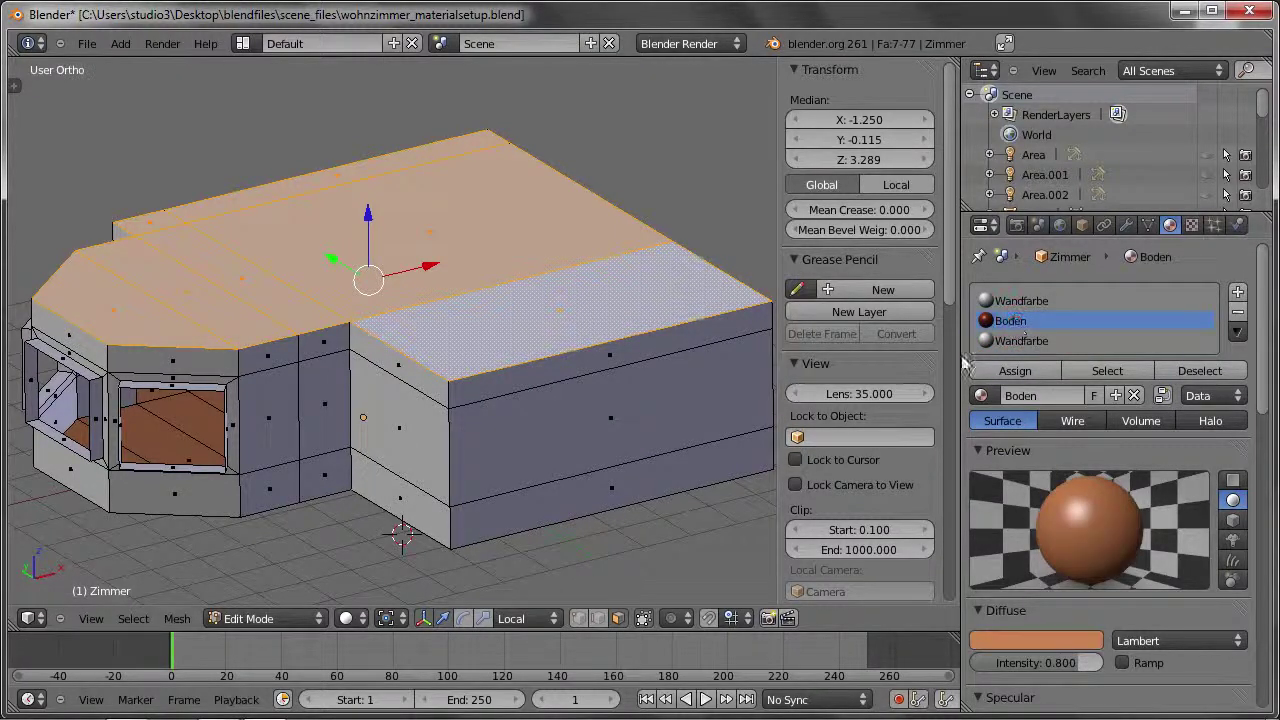
{"action": "left_click", "coordinate": [1042, 372]}
{"action": "left_click", "coordinate": [1107, 371]}
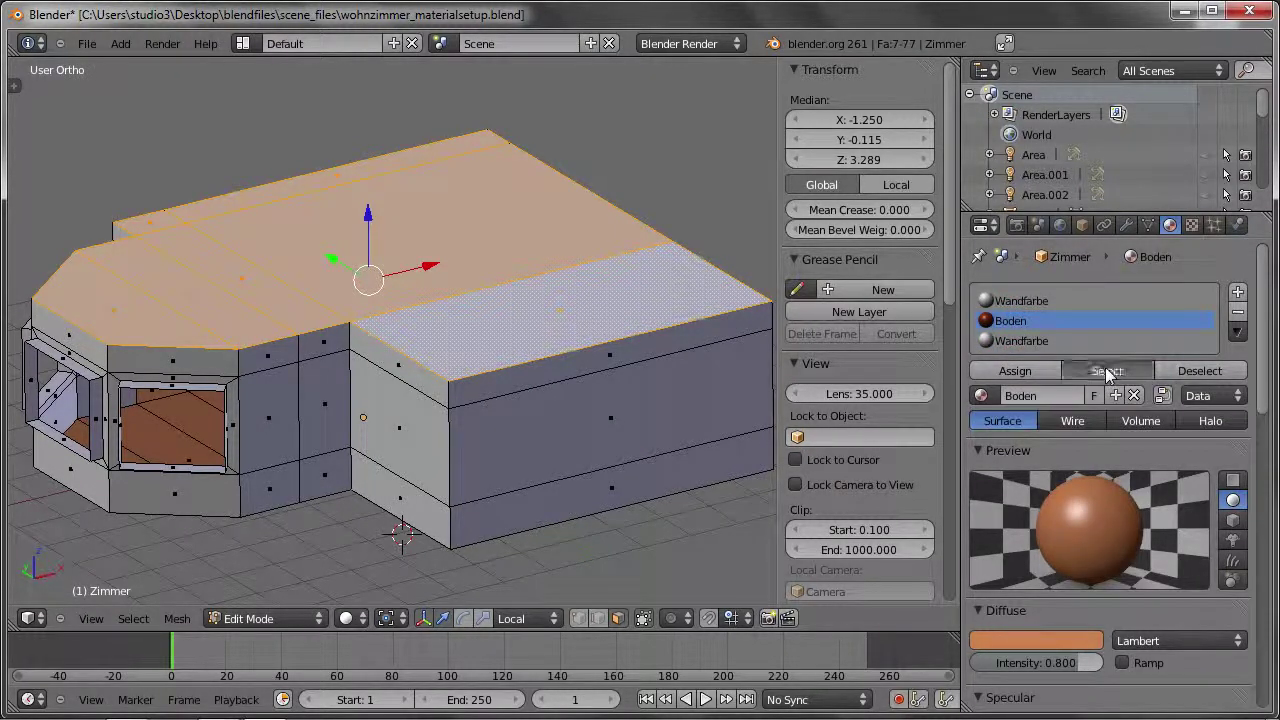
{"action": "middle_click_drag", "start_coordinate": [457, 528], "coordinate": [473, 510]}
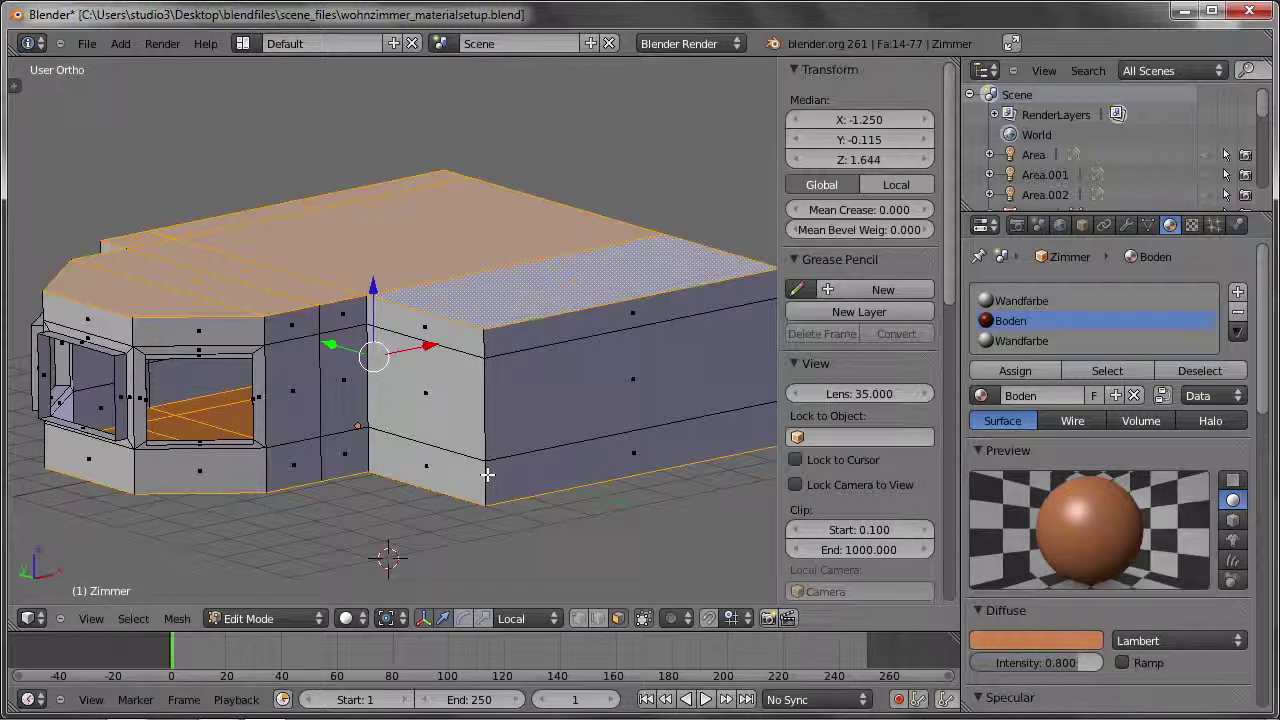
{"action": "key", "text": "Tab"}
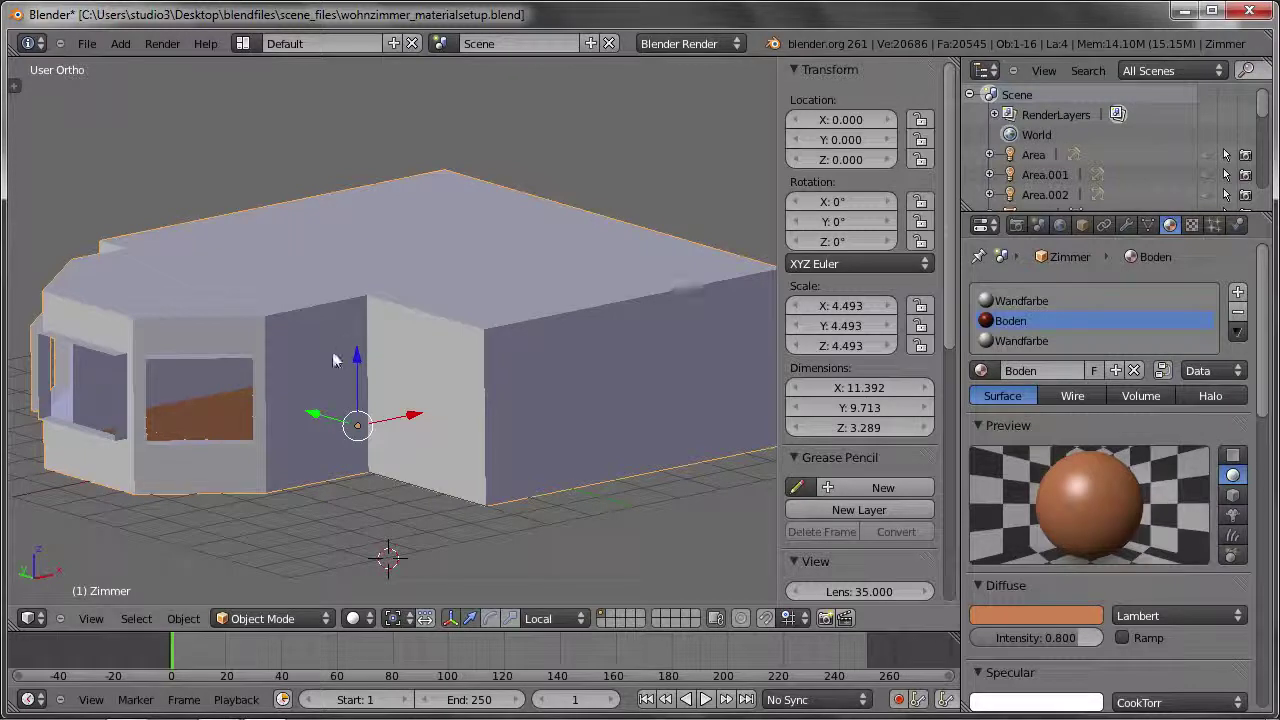
Unhide all objects, view the room through the scene camera, and select the red armchair.
{"action": "key", "text": "alt+h"}
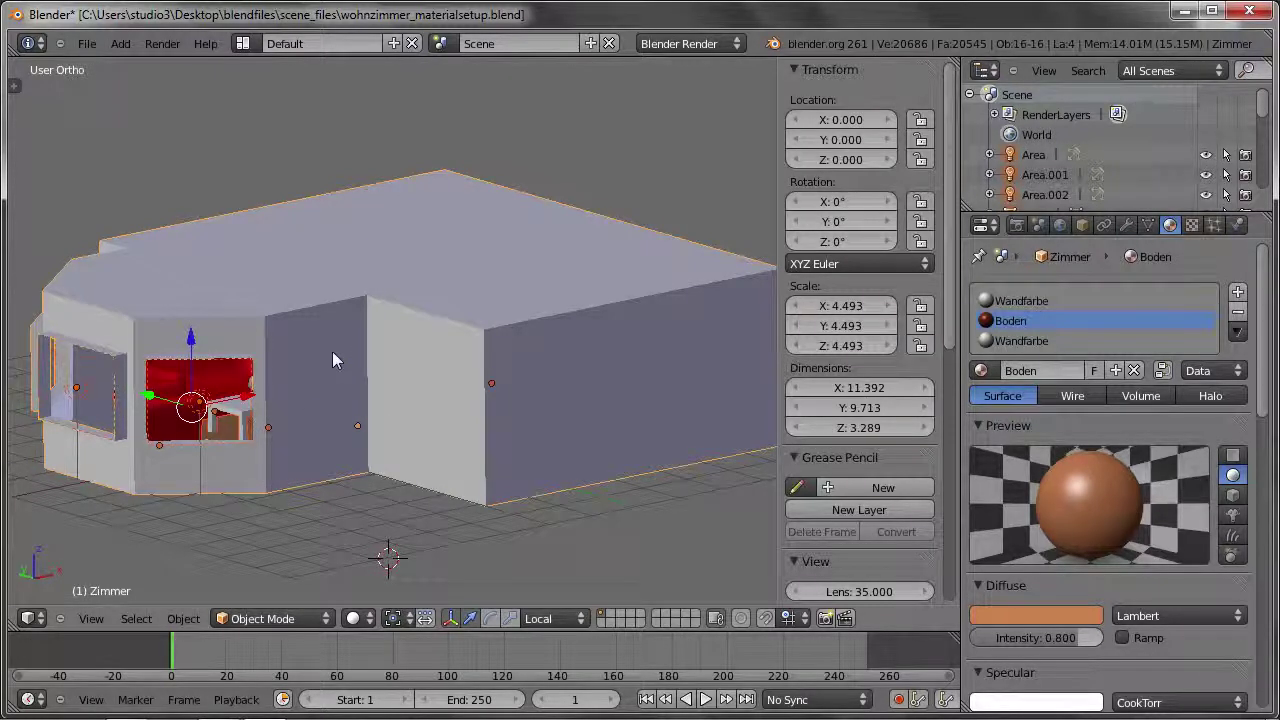
{"action": "key", "text": "KP_0"}
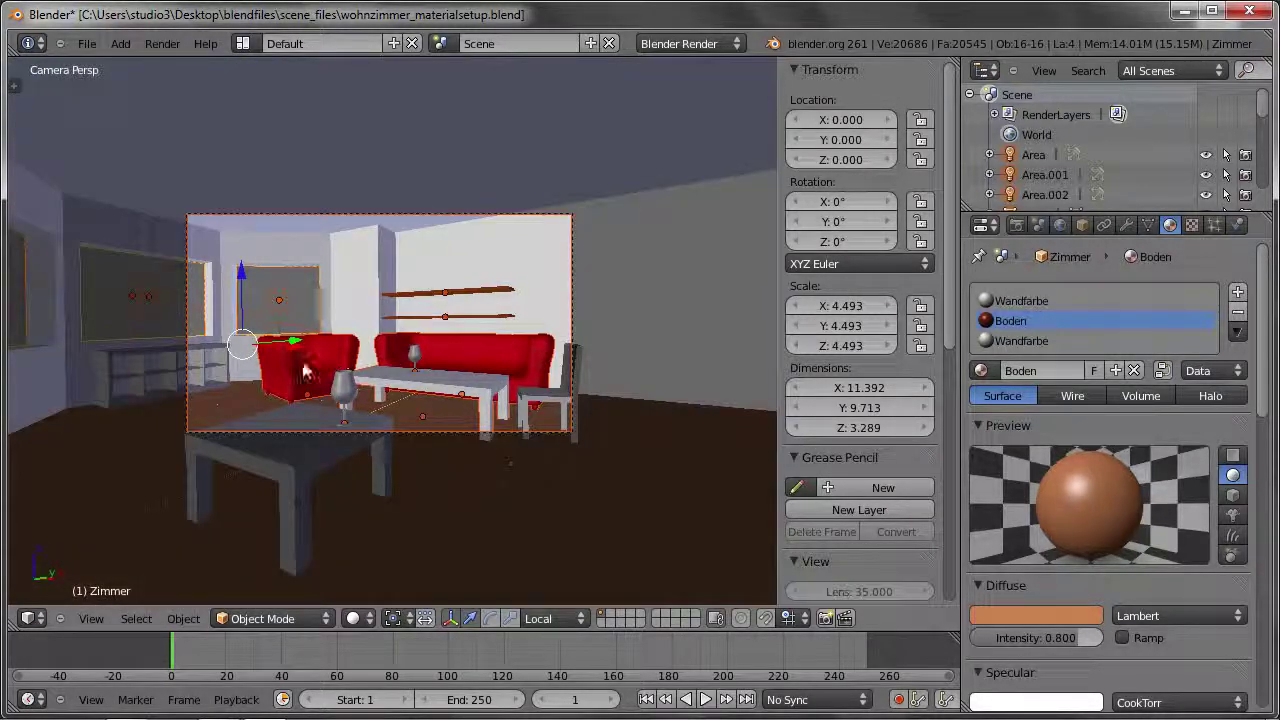
{"action": "right_click", "coordinate": [303, 367]}
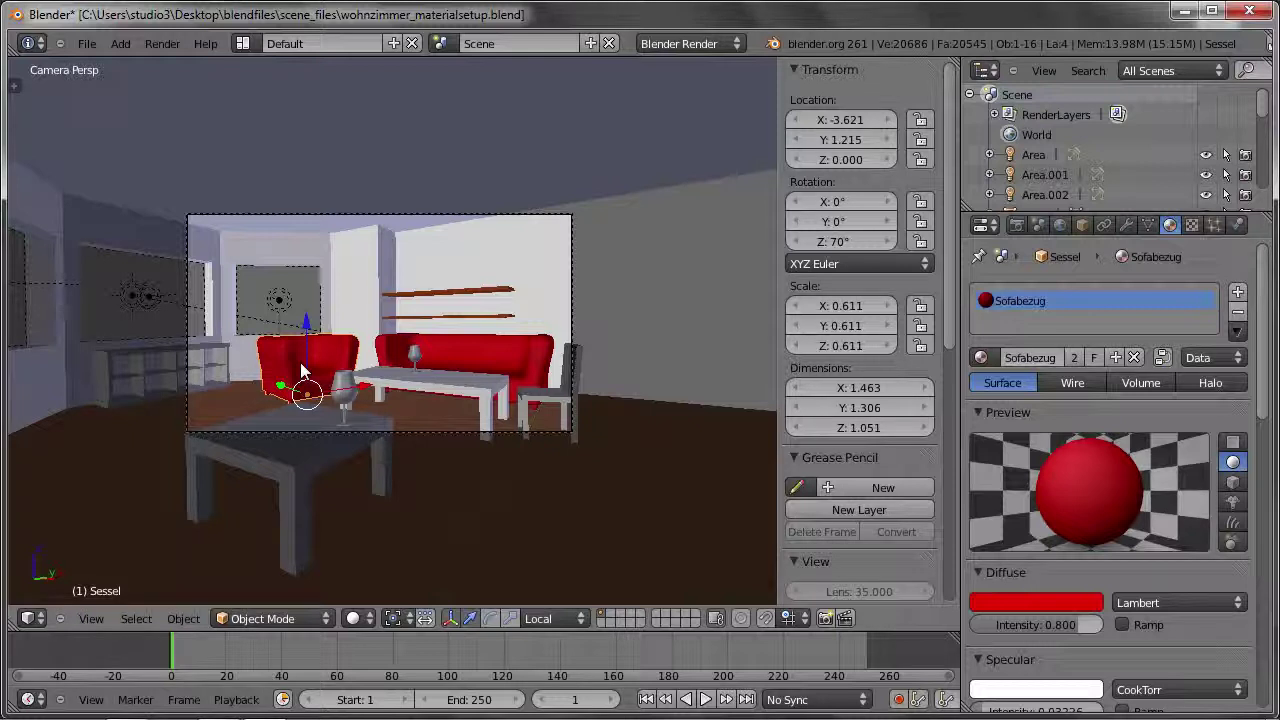
{"action": "left_click", "coordinate": [93, 619]}
{"action": "left_click", "coordinate": [560, 626]}
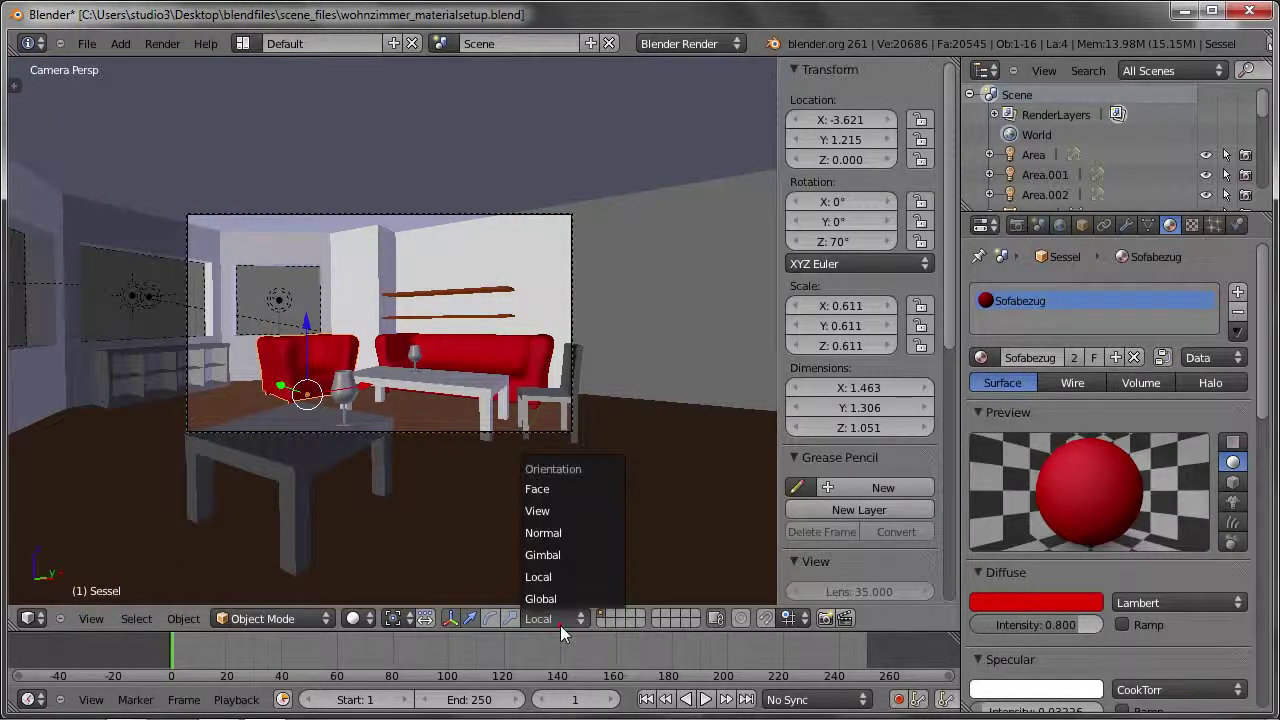
{"action": "left_click", "coordinate": [91, 618]}
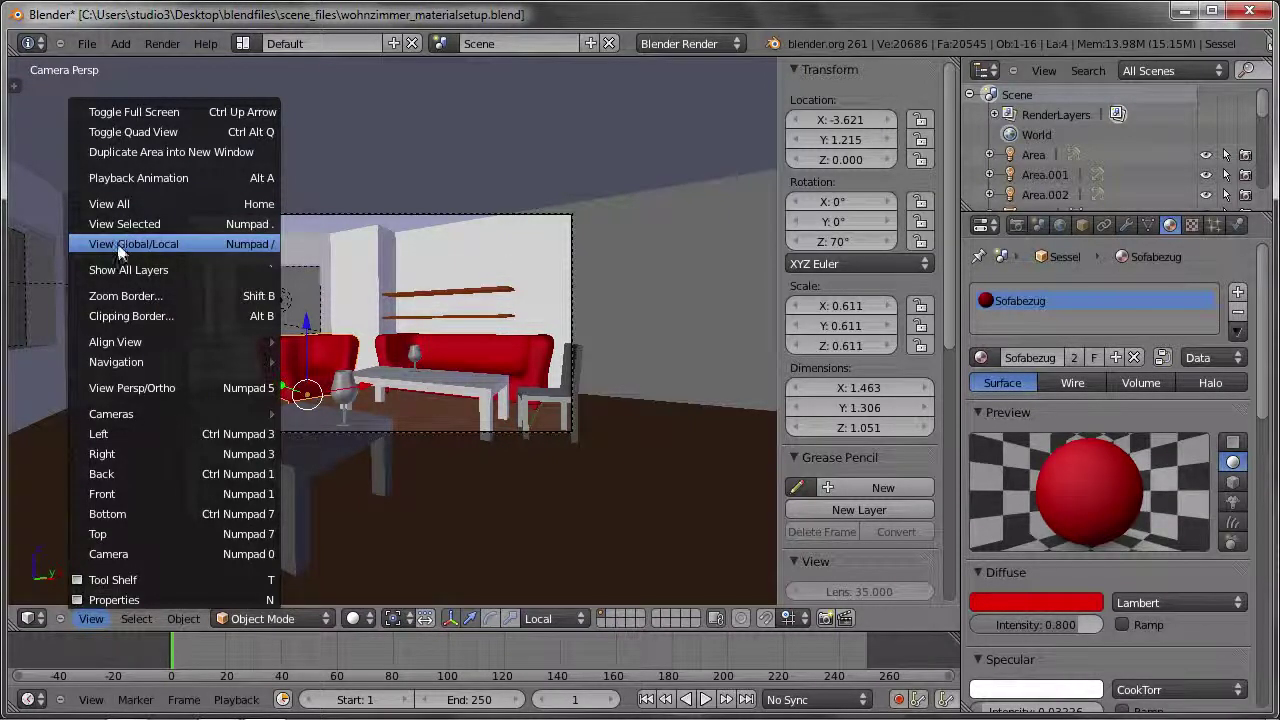
Isolate the red armchair in local view and enlarge the Outliner panel.
{"action": "left_click", "coordinate": [170, 244]}
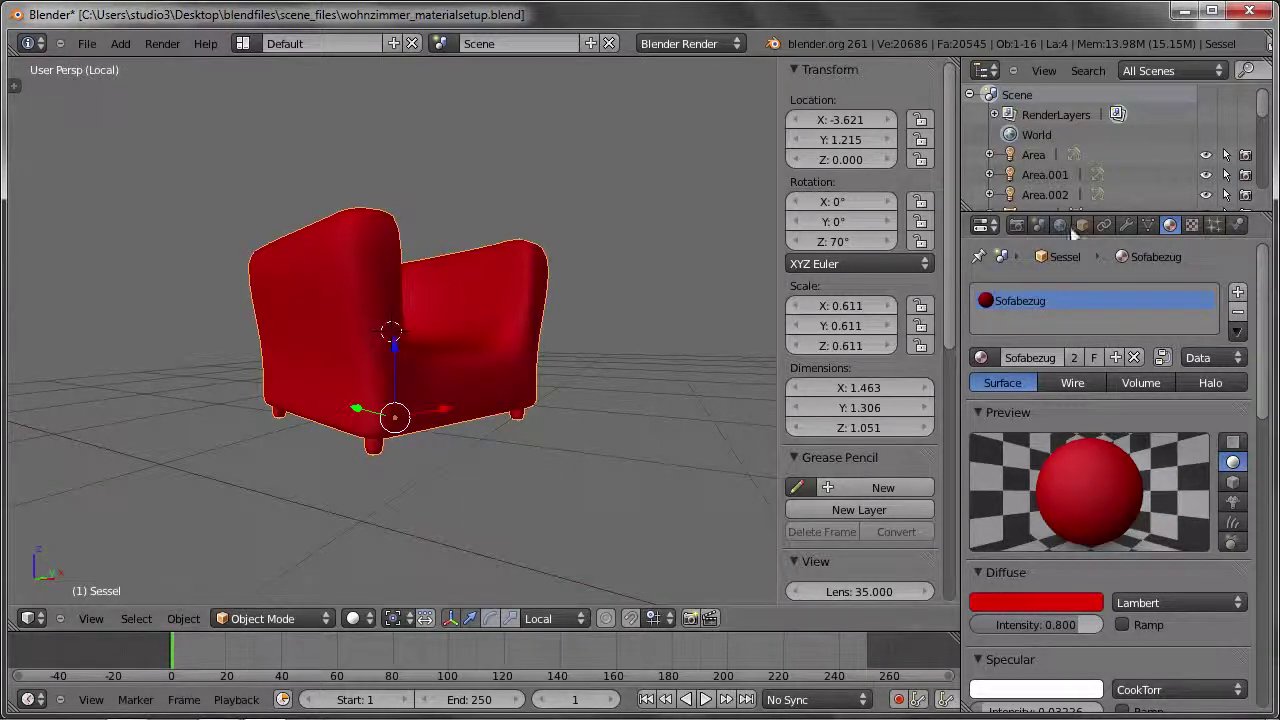
{"action": "left_click_drag", "start_coordinate": [1140, 212], "coordinate": [1176, 308]}
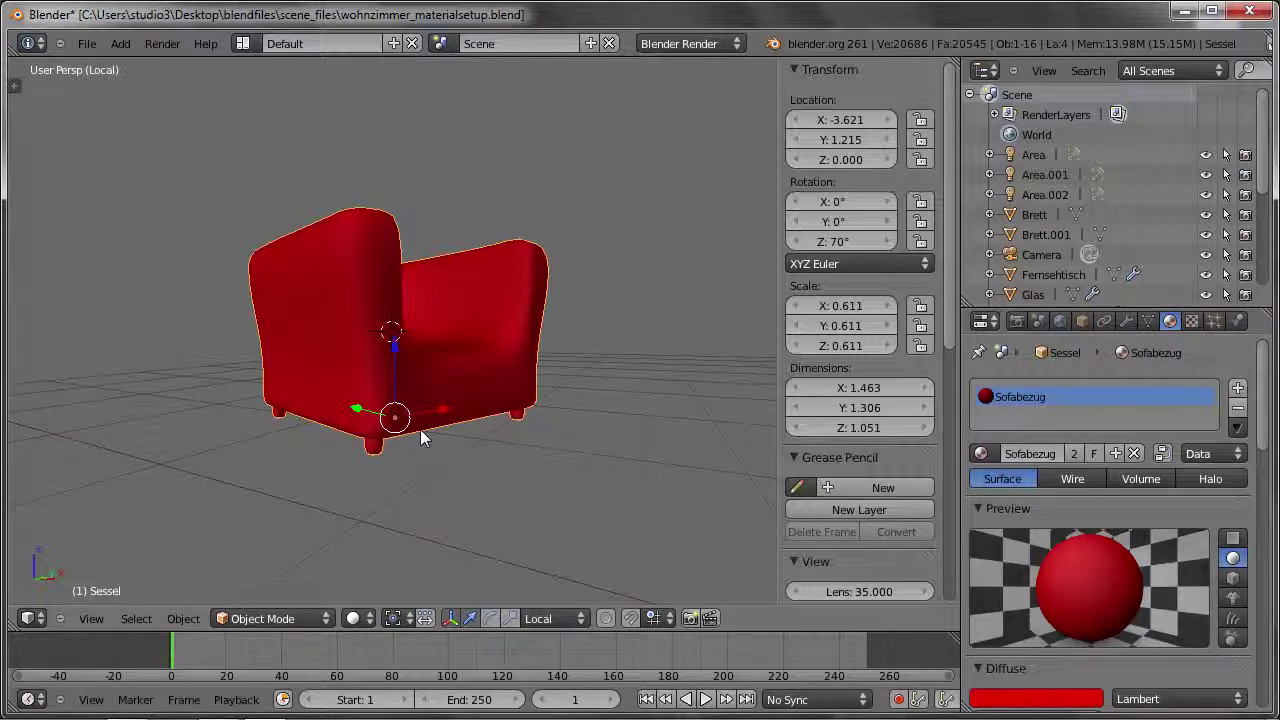
In Edit Mode, select both of the armchair's whole legs.
{"action": "key", "text": "Tab"}
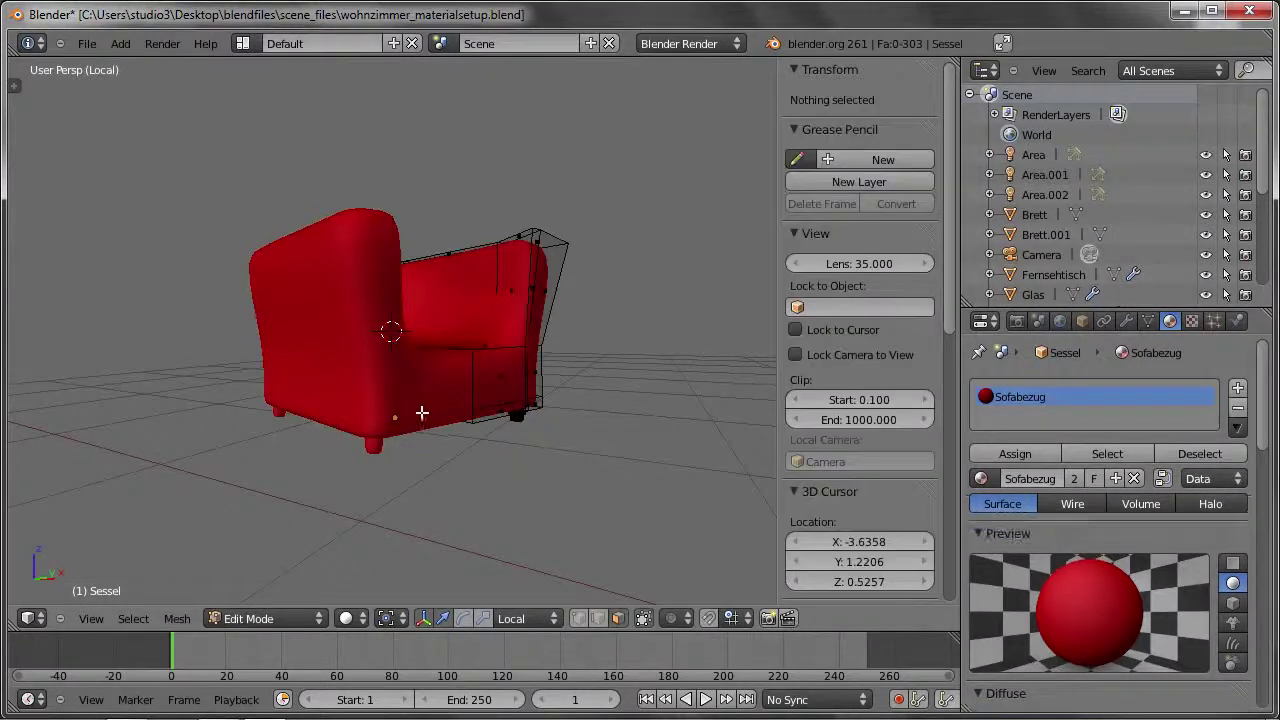
{"action": "scroll", "coordinate": [525, 421], "scroll_direction": "up", "scroll_amount": 3}
{"action": "scroll", "coordinate": [522, 420], "scroll_direction": "up", "scroll_amount": 2}
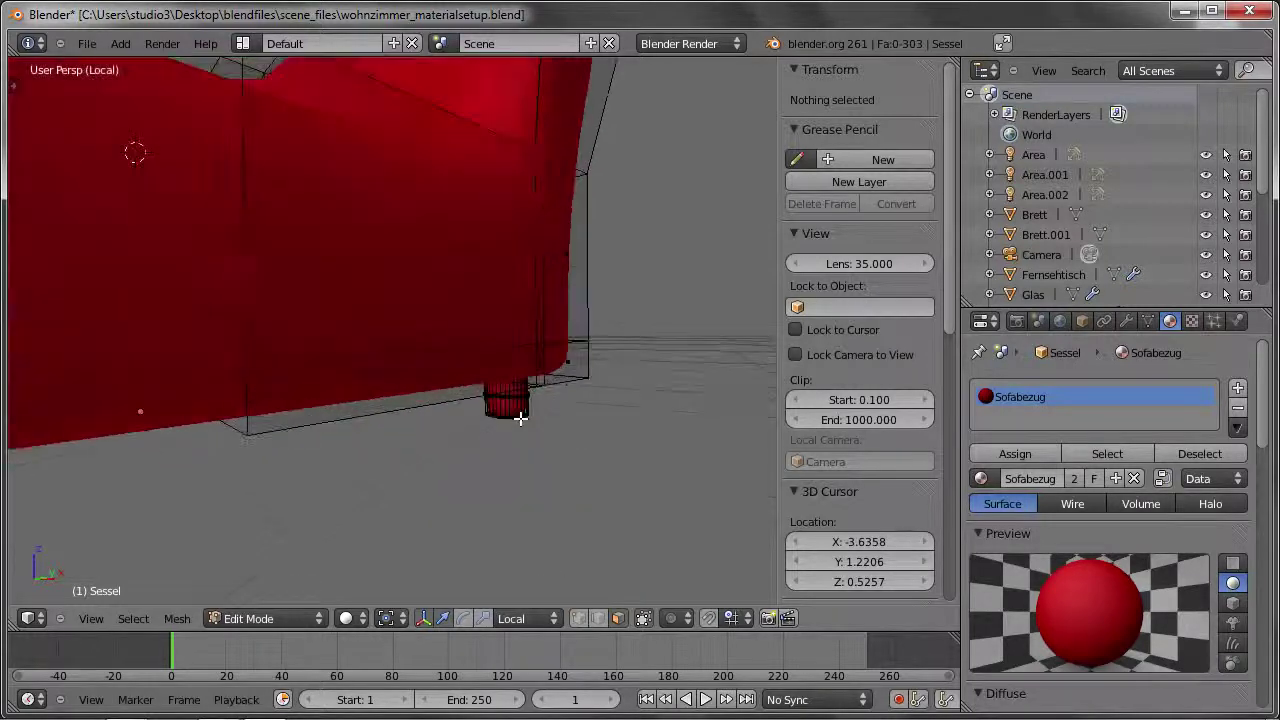
{"action": "scroll", "coordinate": [522, 420], "scroll_direction": "up", "scroll_amount": 2}
{"action": "right_click", "coordinate": [502, 372]}
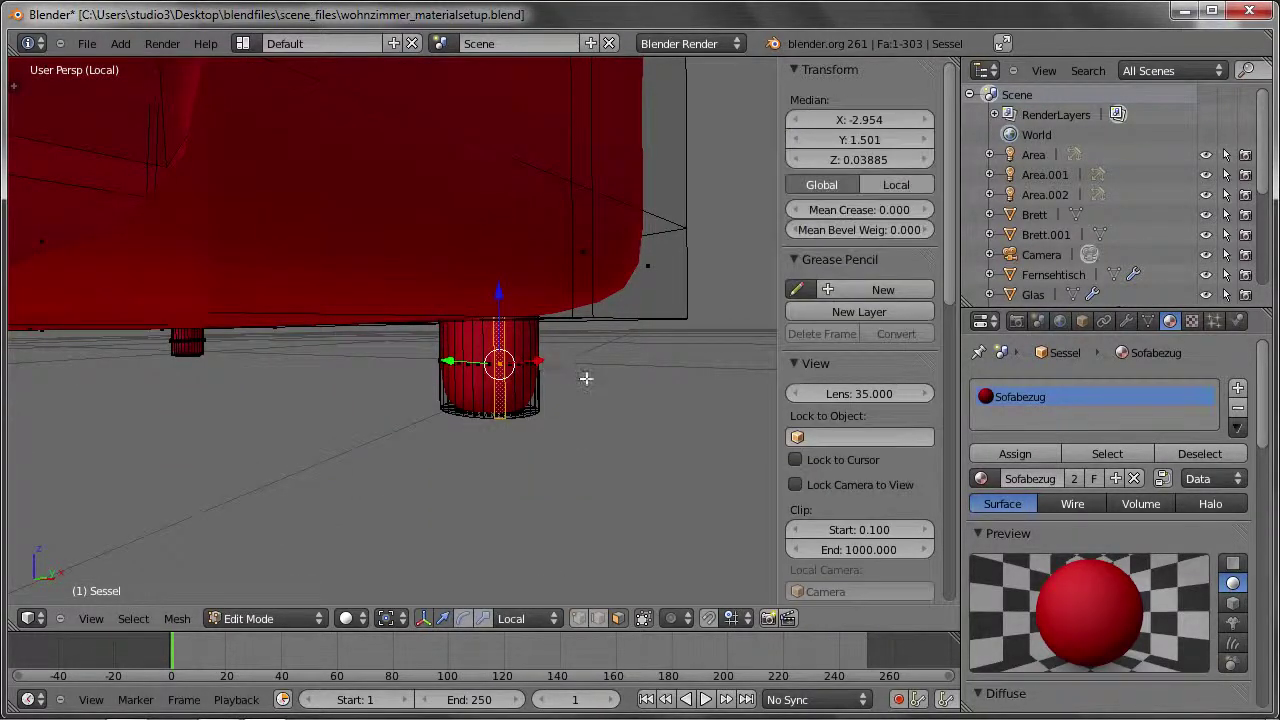
{"action": "middle_click_drag", "start_coordinate": [586, 374], "coordinate": [586, 357]}
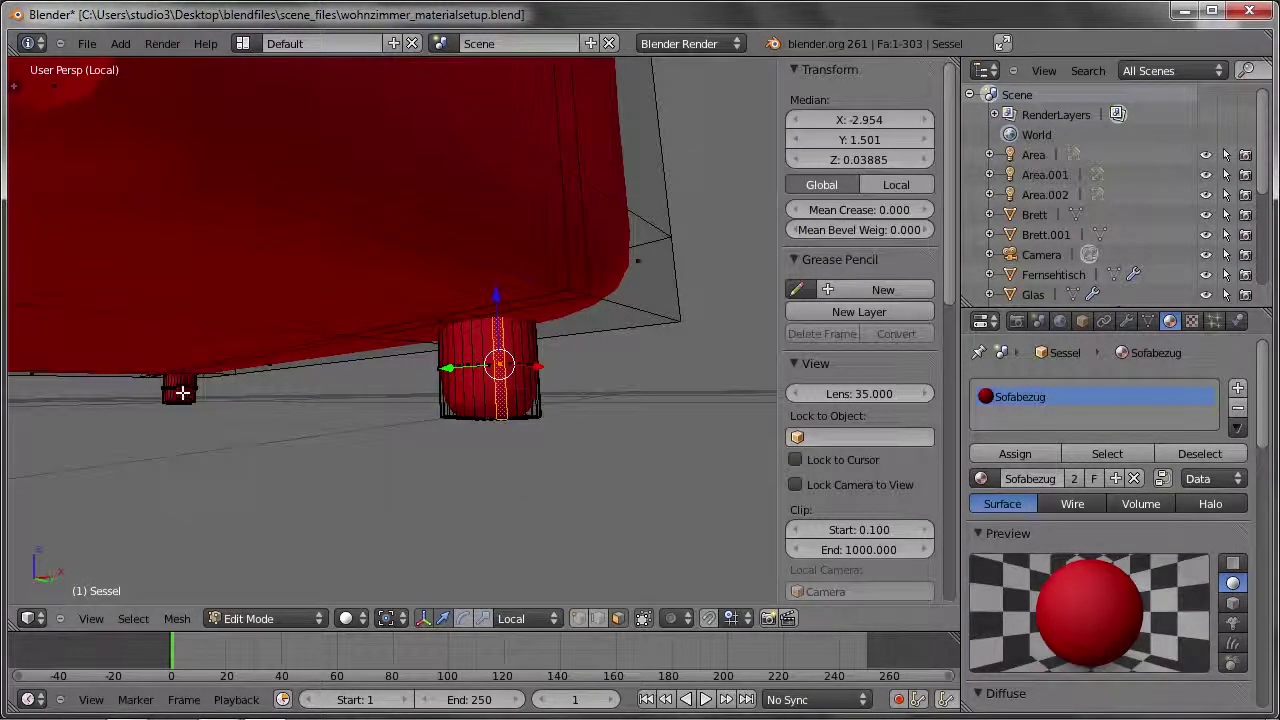
{"action": "left_click", "coordinate": [490, 365]}
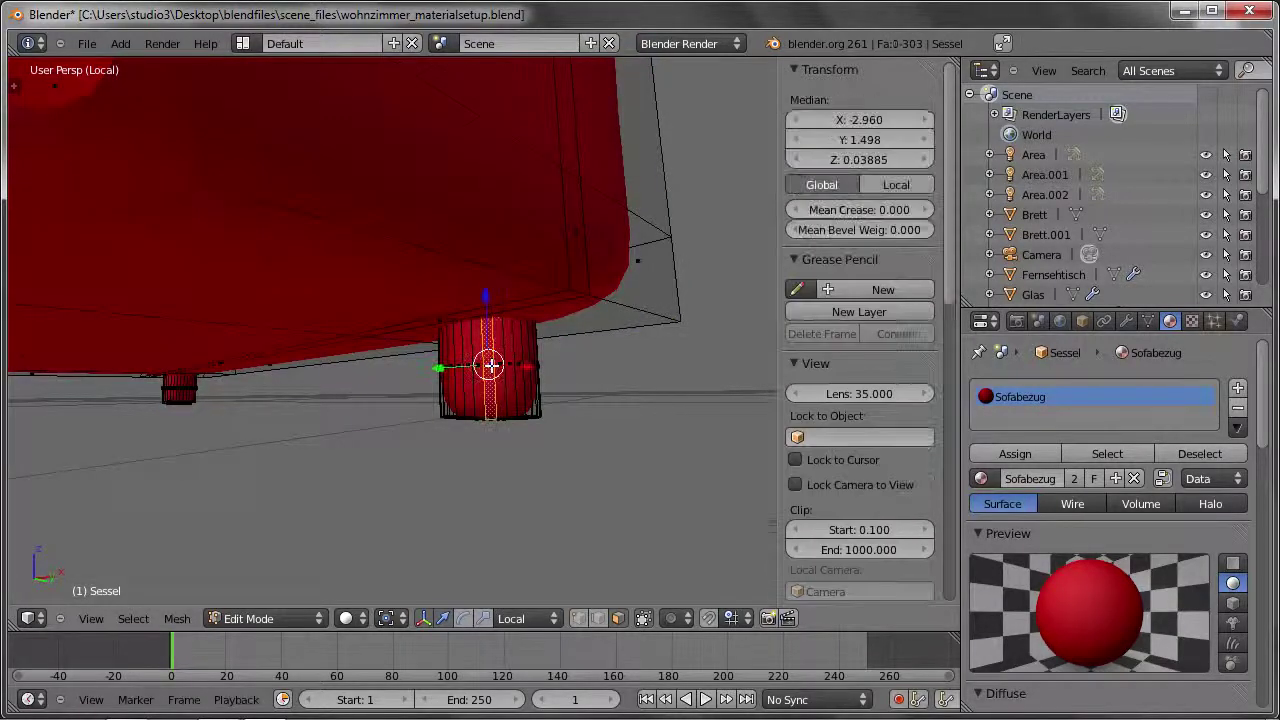
{"action": "right_click", "coordinate": [478, 366]}
{"action": "right_click", "coordinate": [172, 393], "text": "shift"}
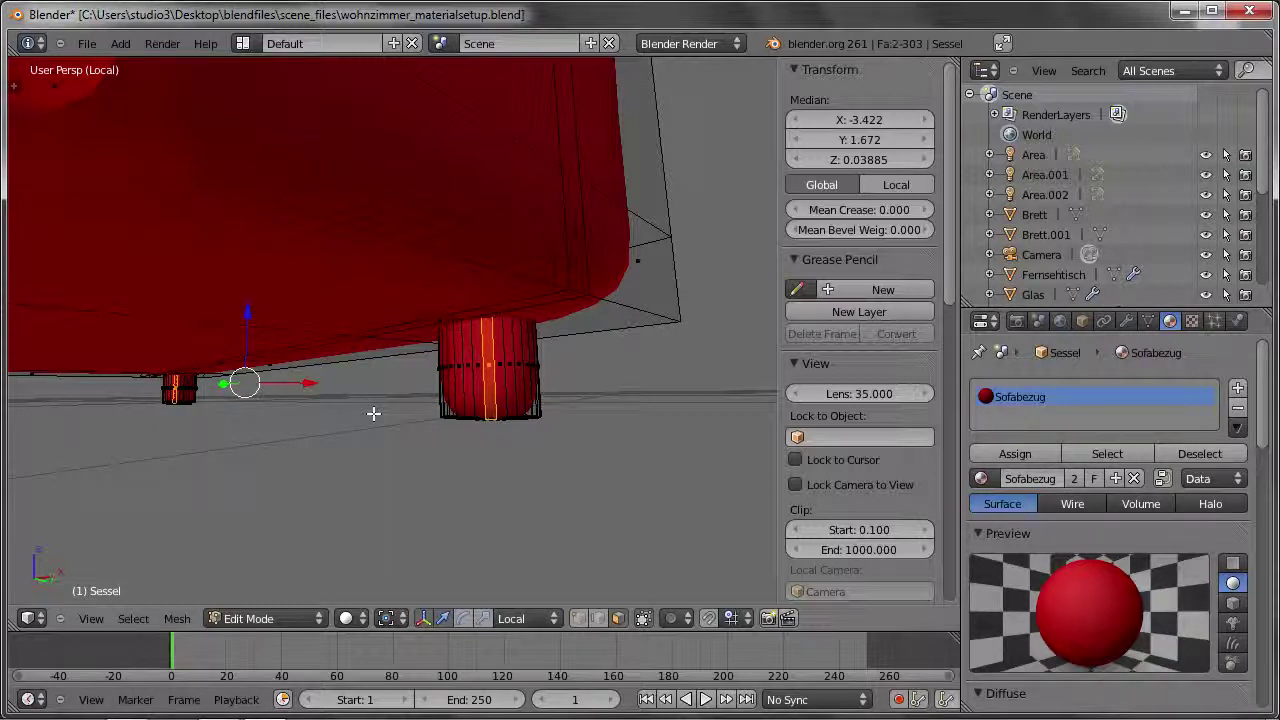
{"action": "key", "text": "ctrl+l"}
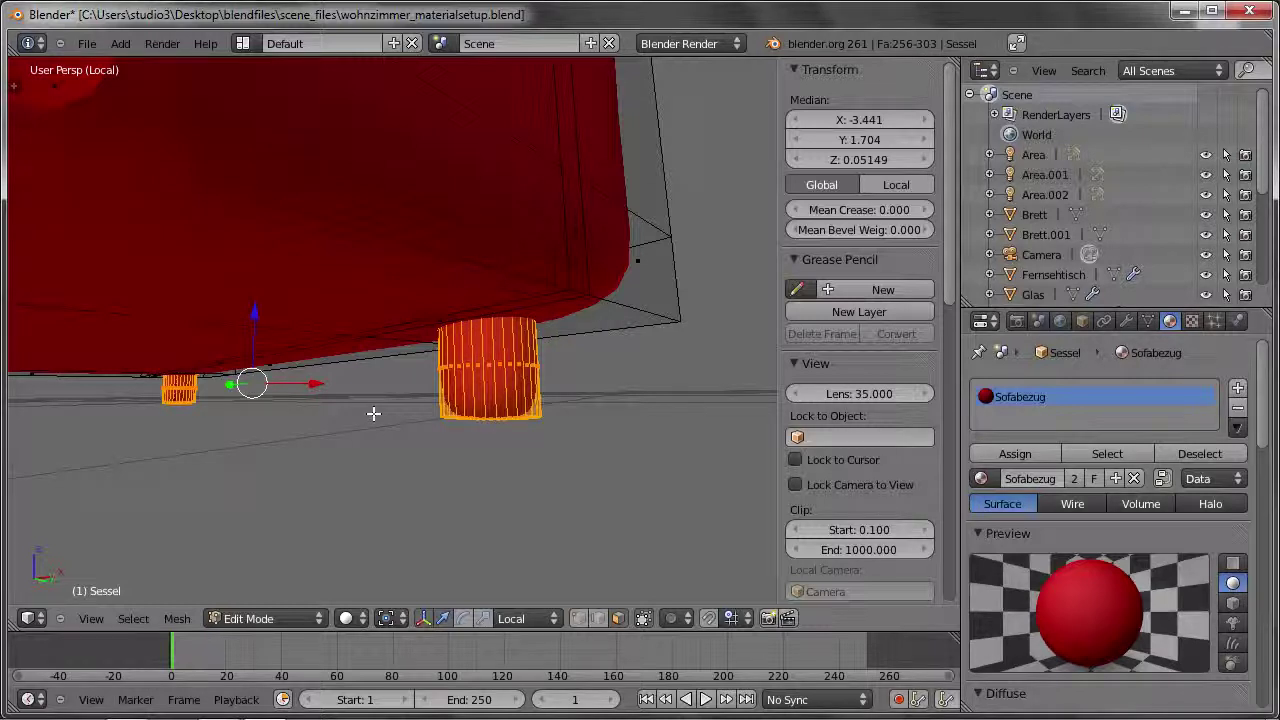
Assign the legs to a new material slot with a new material named Metall.
{"action": "left_click", "coordinate": [1238, 388]}
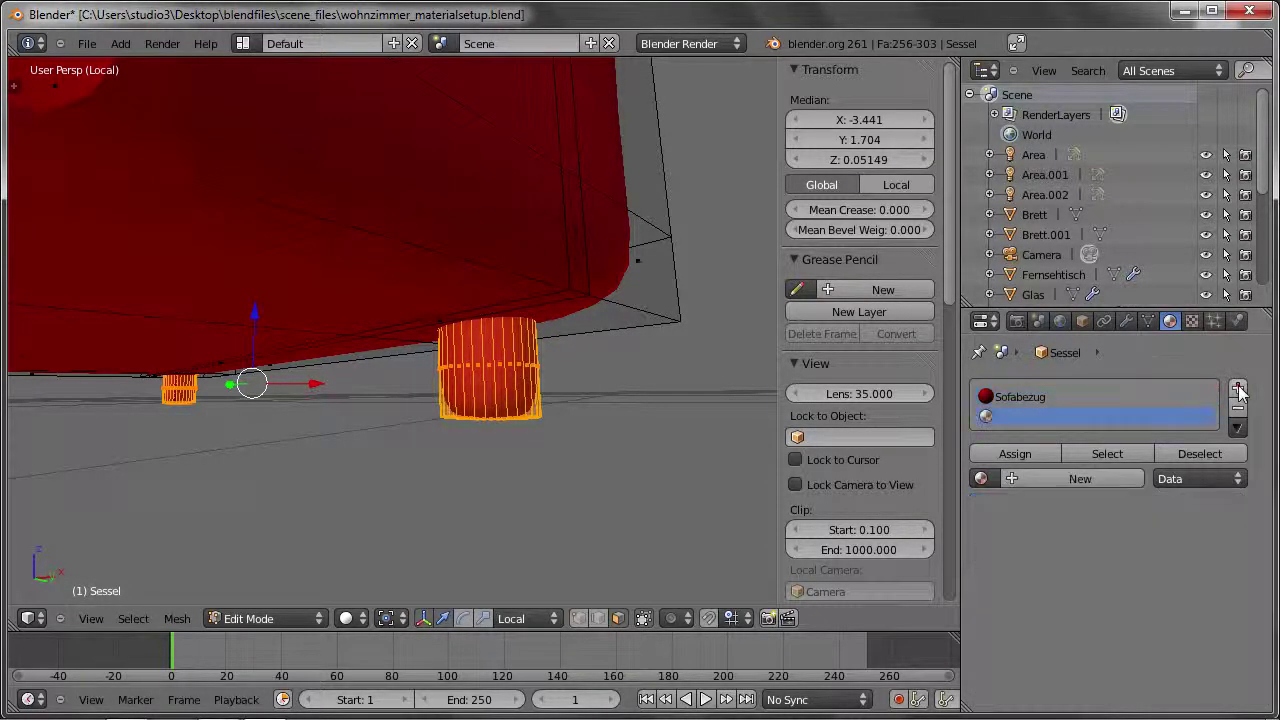
{"action": "left_click", "coordinate": [1027, 455]}
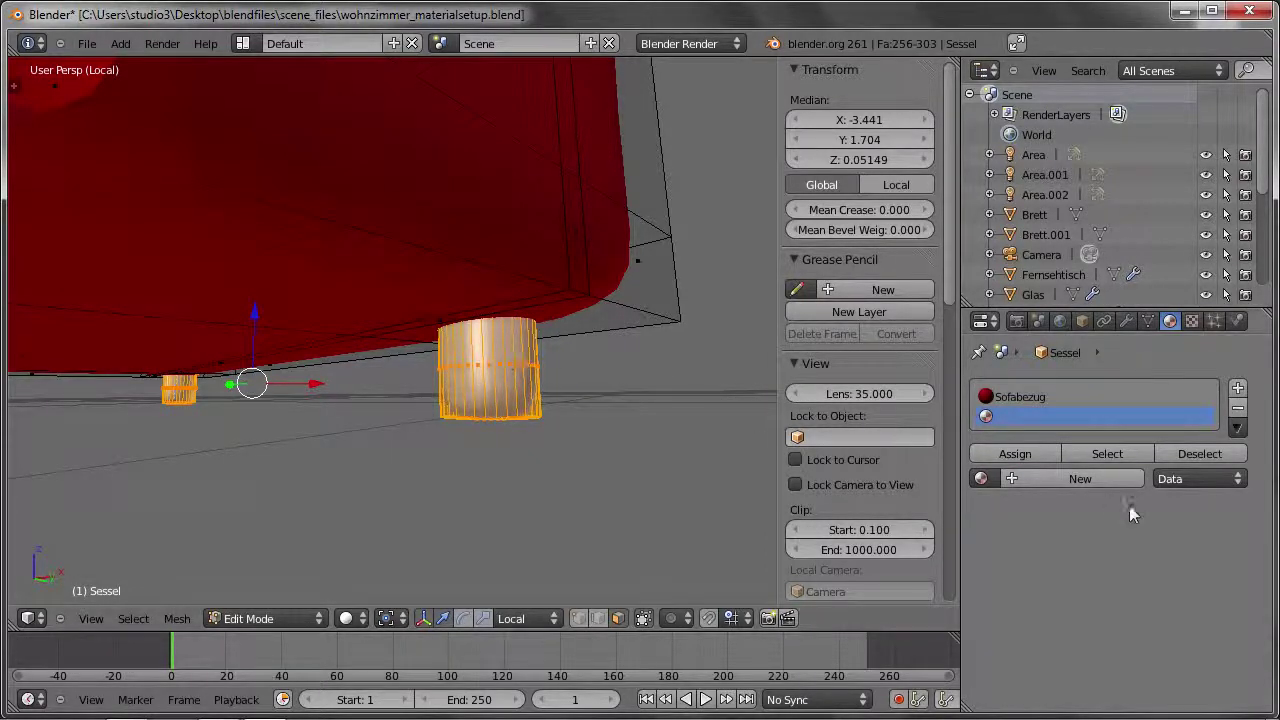
{"action": "left_click", "coordinate": [1075, 477]}
{"action": "left_click", "coordinate": [1053, 480]}
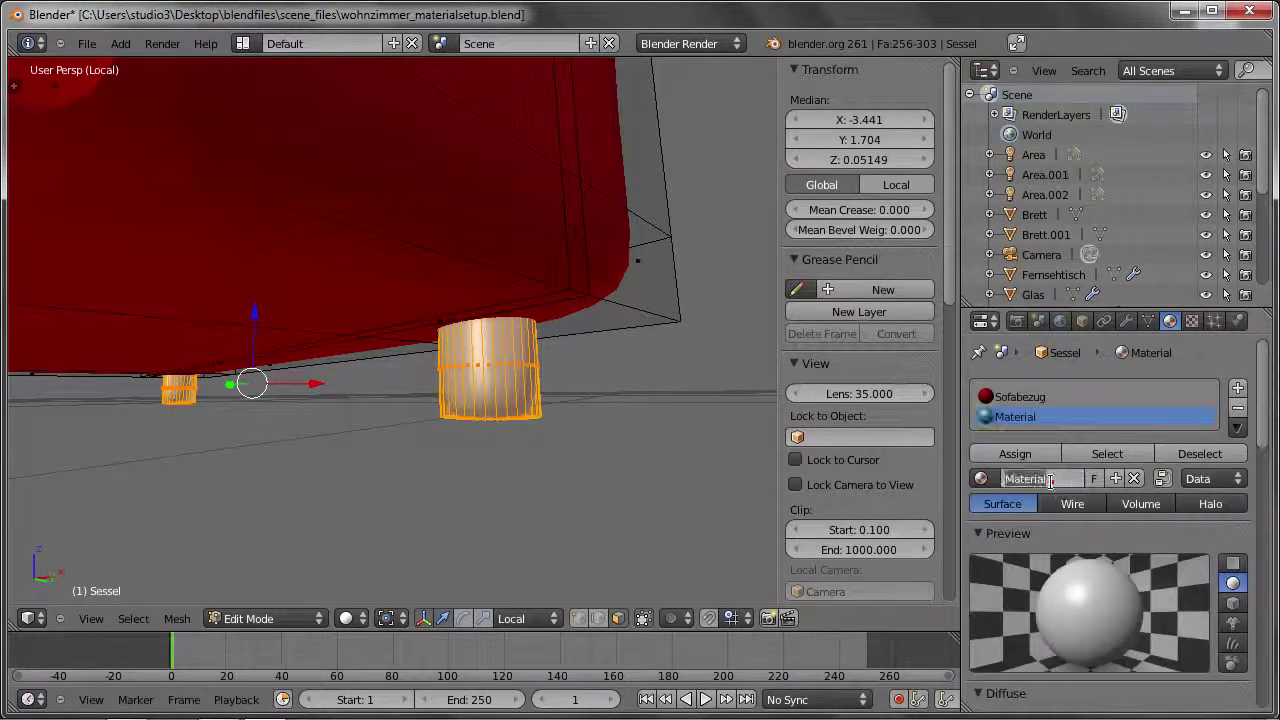
{"action": "key", "text": "Return"}
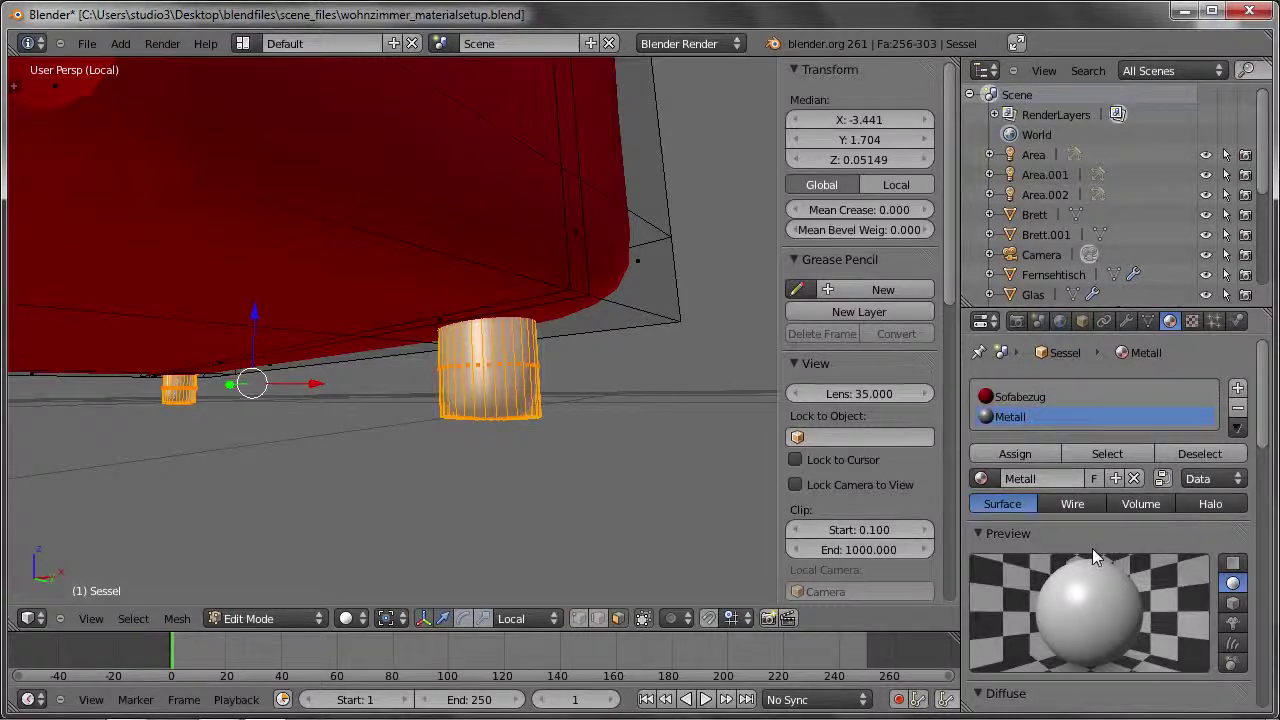
Enable Metall's mirror with reflectivity 0.523 and depth 0, then leave Edit Mode.
{"action": "scroll", "coordinate": [1092, 557], "scroll_direction": "down", "scroll_amount": 4}
{"action": "scroll", "coordinate": [1090, 570], "scroll_direction": "down", "scroll_amount": 3}
{"action": "scroll", "coordinate": [1081, 632], "scroll_direction": "down", "scroll_amount": 2}
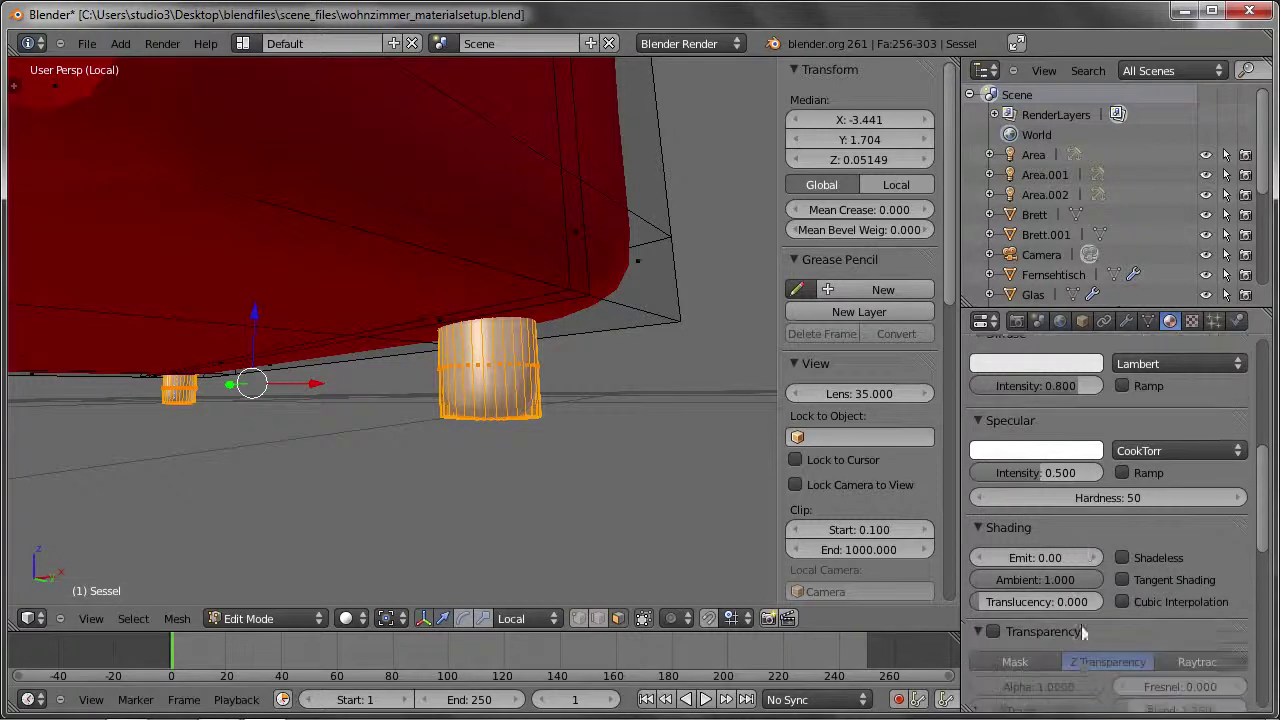
{"action": "scroll", "coordinate": [1081, 625], "scroll_direction": "down", "scroll_amount": 2}
{"action": "scroll", "coordinate": [1030, 585], "scroll_direction": "down", "scroll_amount": 3}
{"action": "left_click", "coordinate": [993, 538]}
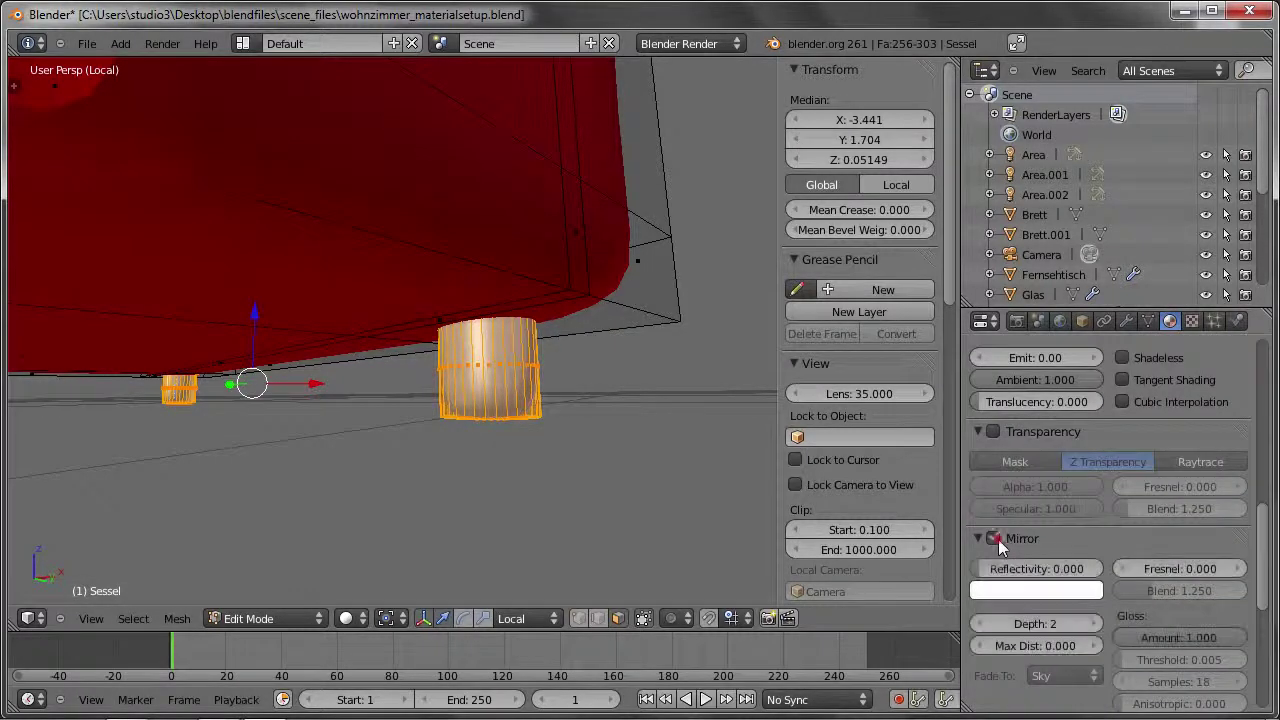
{"action": "mouse_move", "coordinate": [990, 568]}
{"action": "left_mouse_down"}
{"action": "mouse_move", "coordinate": [1035, 578]}
{"action": "mouse_move", "coordinate": [1052, 600]}
{"action": "left_mouse_up"}
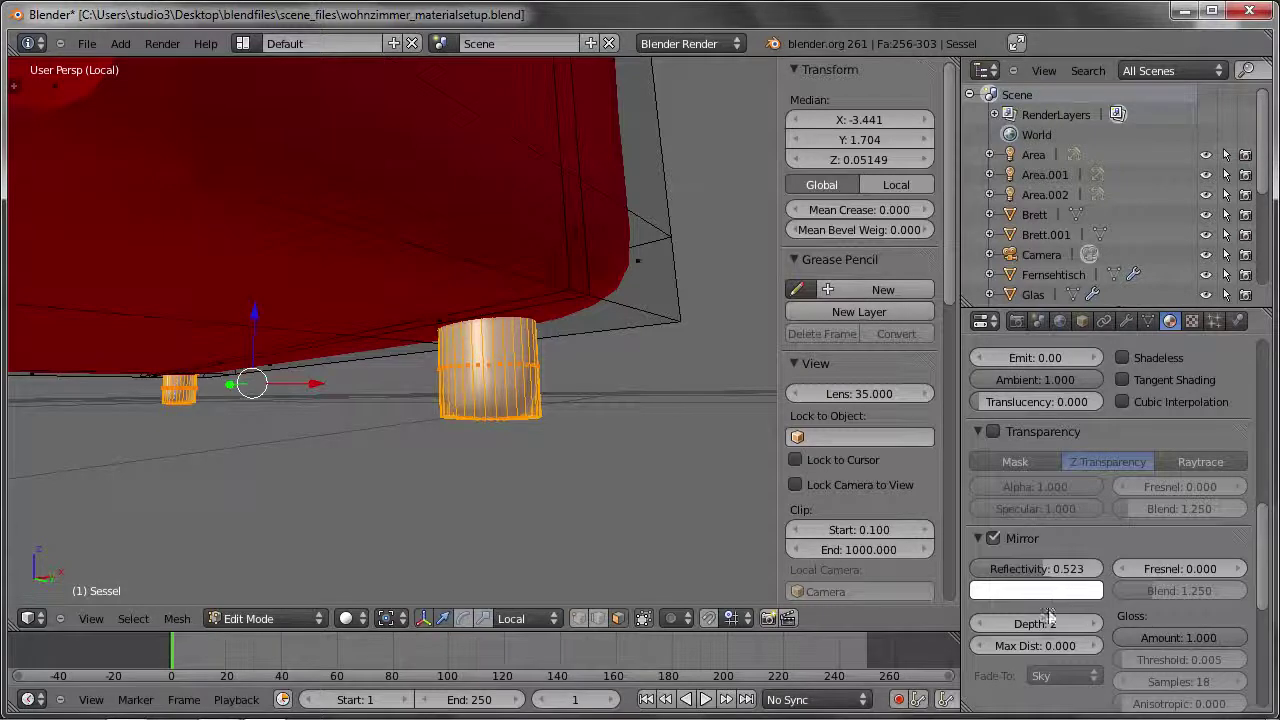
{"action": "left_click", "coordinate": [980, 624]}
{"action": "left_click", "coordinate": [980, 624]}
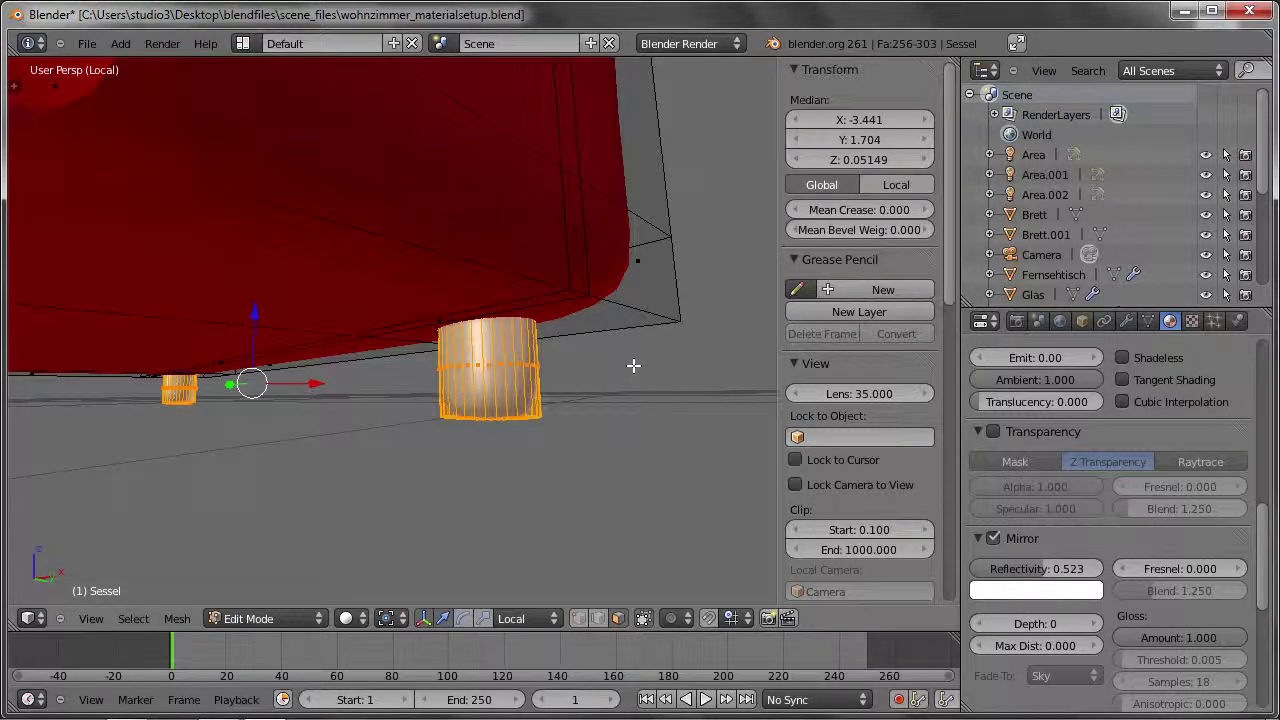
{"action": "key", "text": "Tab"}
Return to the full room, then select and isolate the red sofa.
{"action": "middle_click_drag", "start_coordinate": [567, 327], "coordinate": [547, 303]}
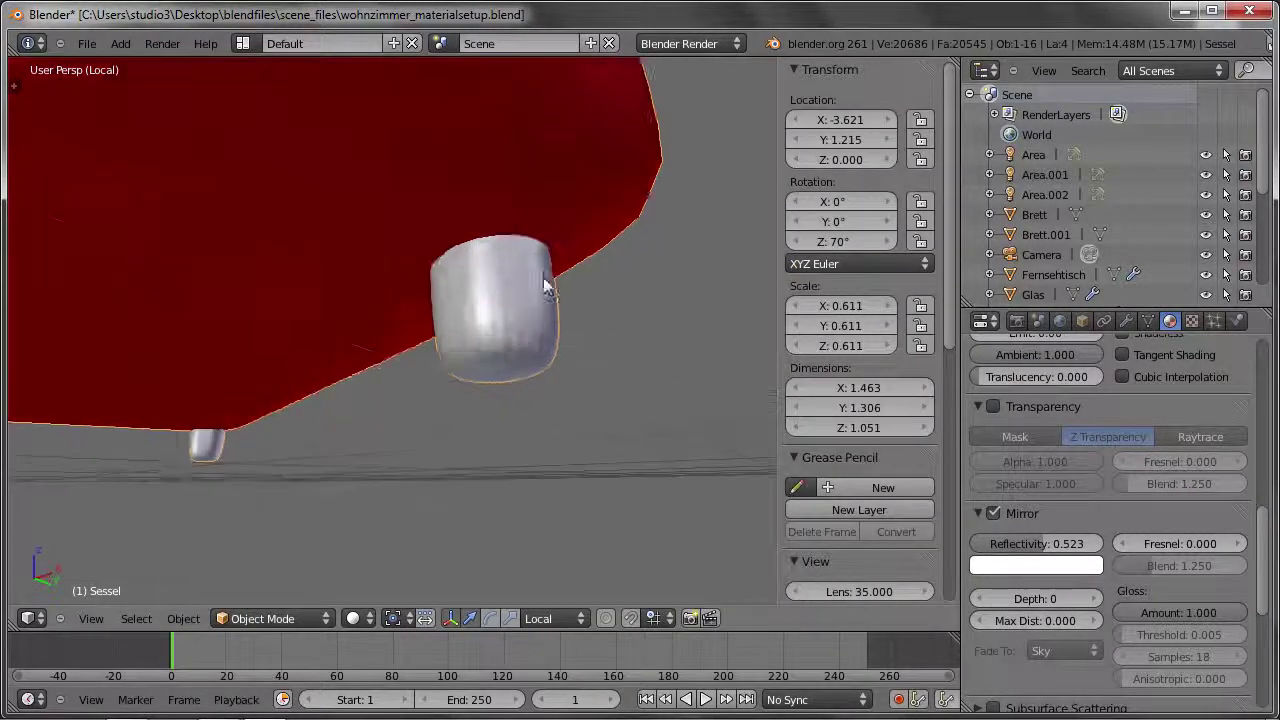
{"action": "left_click", "coordinate": [95, 617]}
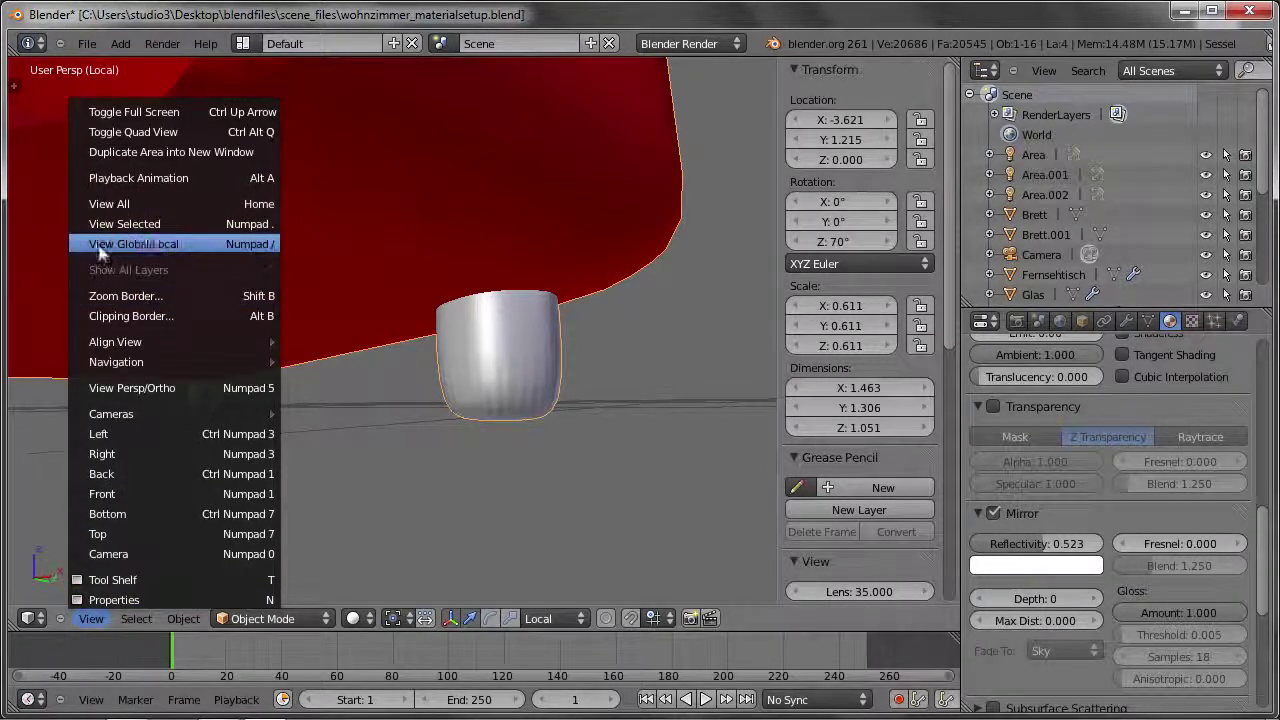
{"action": "left_click", "coordinate": [150, 243]}
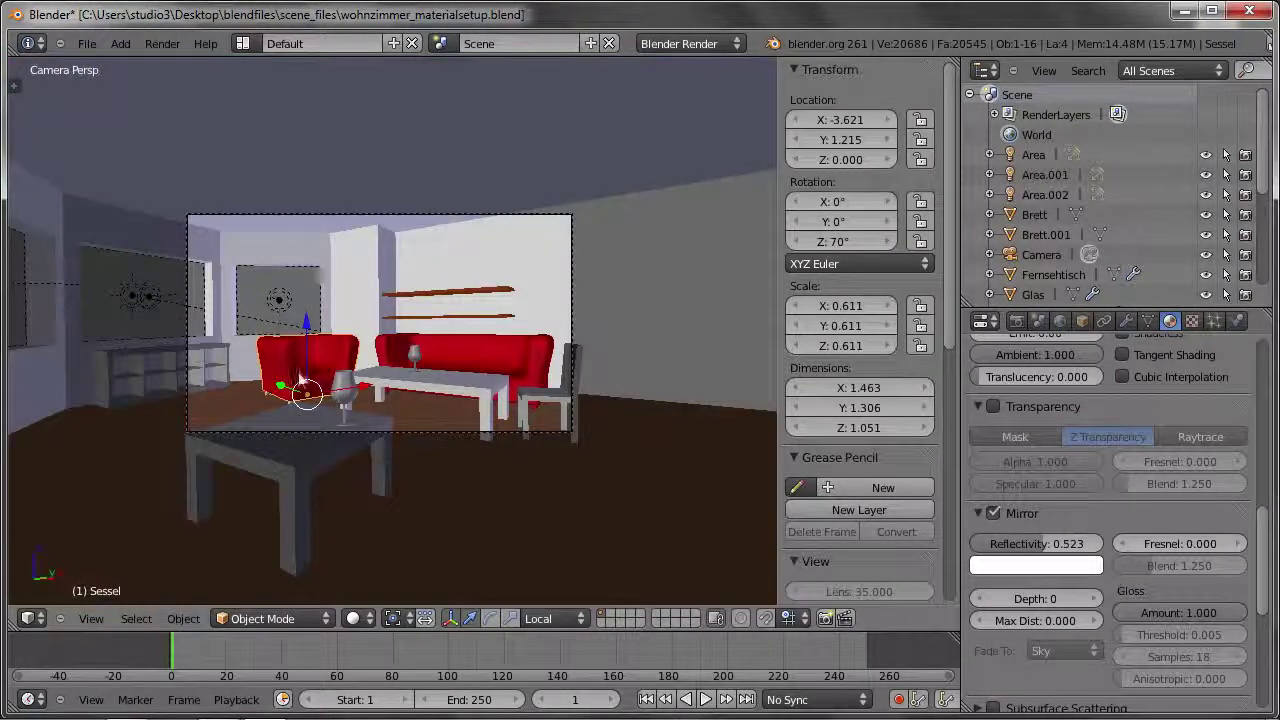
{"action": "right_click", "coordinate": [535, 354]}
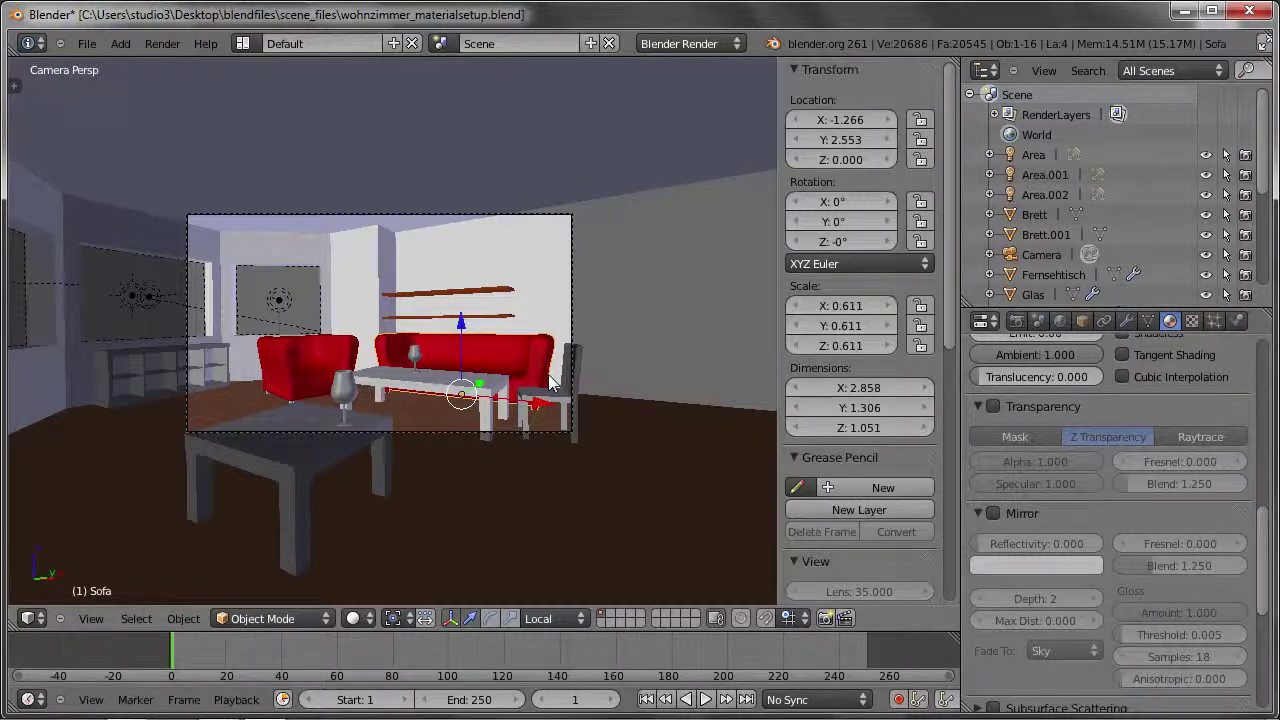
{"action": "key", "text": "KP_Divide"}
In Edit Mode, select the sofa's leg geometry.
{"action": "key", "text": "Tab"}
{"action": "middle_click_drag", "start_coordinate": [548, 374], "coordinate": [513, 418]}
{"action": "key", "text": "KP_Decimal"}
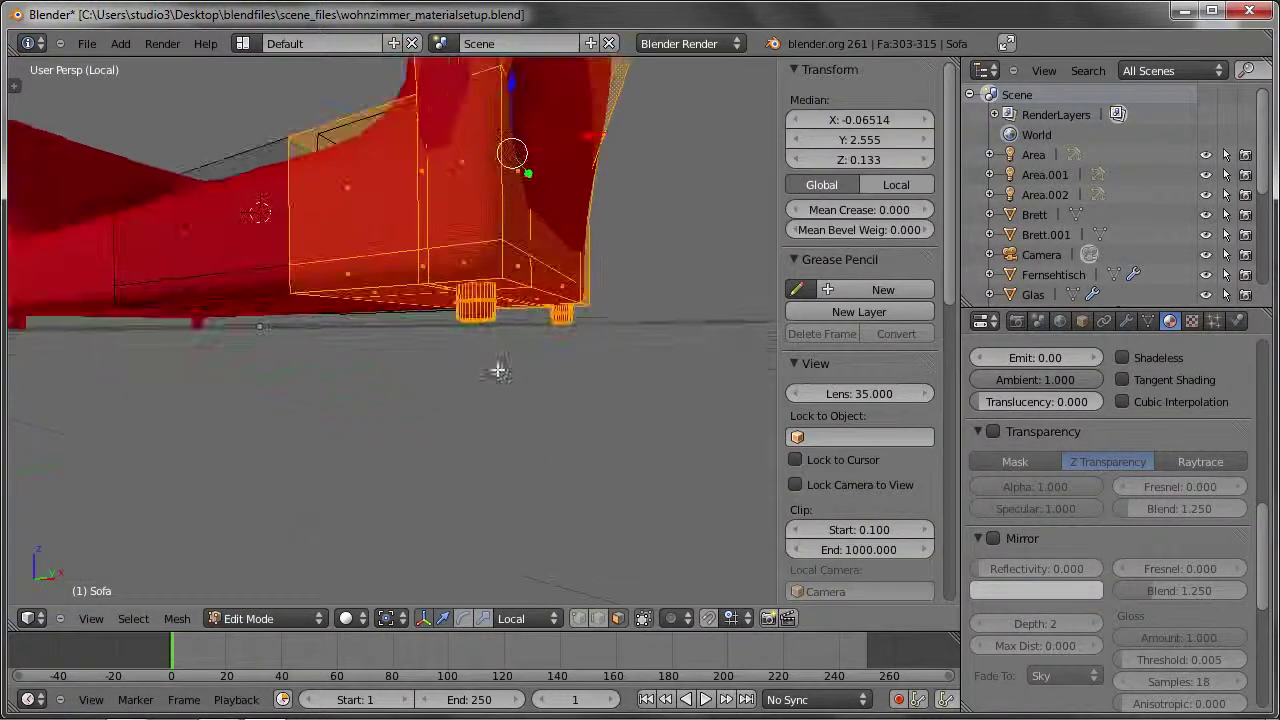
{"action": "right_click", "coordinate": [485, 302]}
{"action": "scroll", "coordinate": [518, 305], "scroll_direction": "up", "scroll_amount": 2}
{"action": "right_click", "coordinate": [531, 302], "text": "shift"}
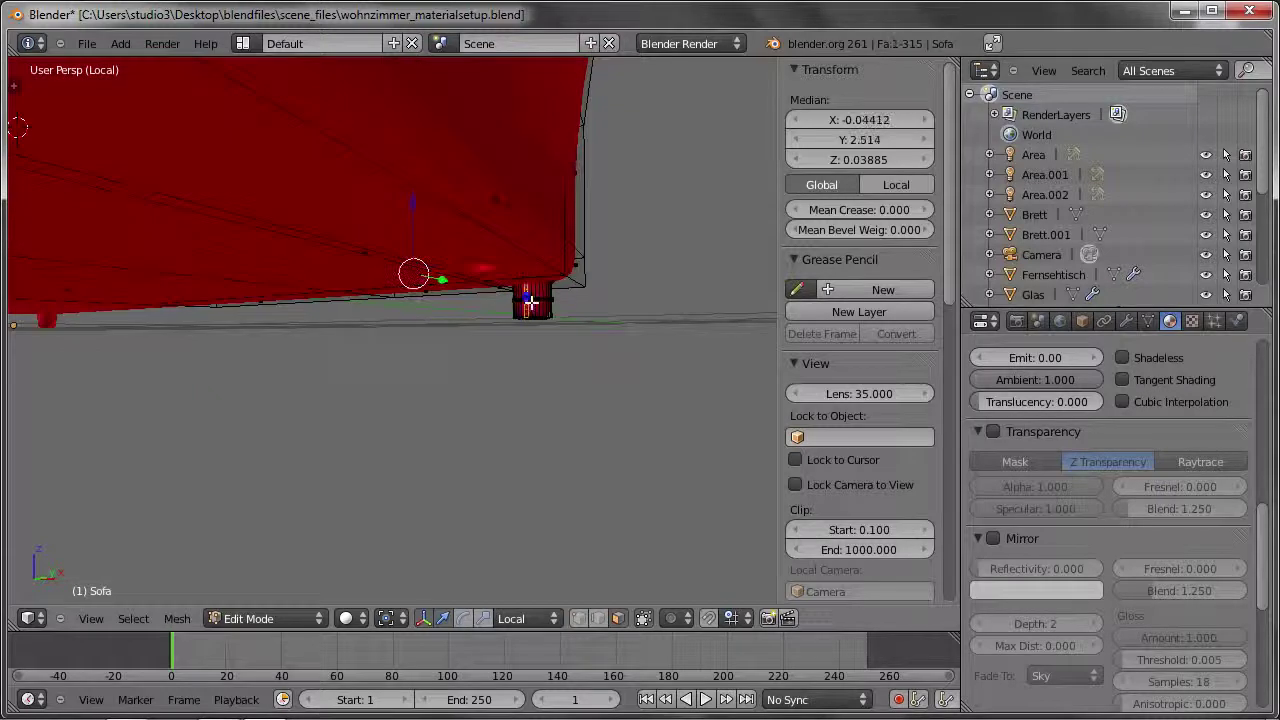
{"action": "key", "text": "ctrl+l"}
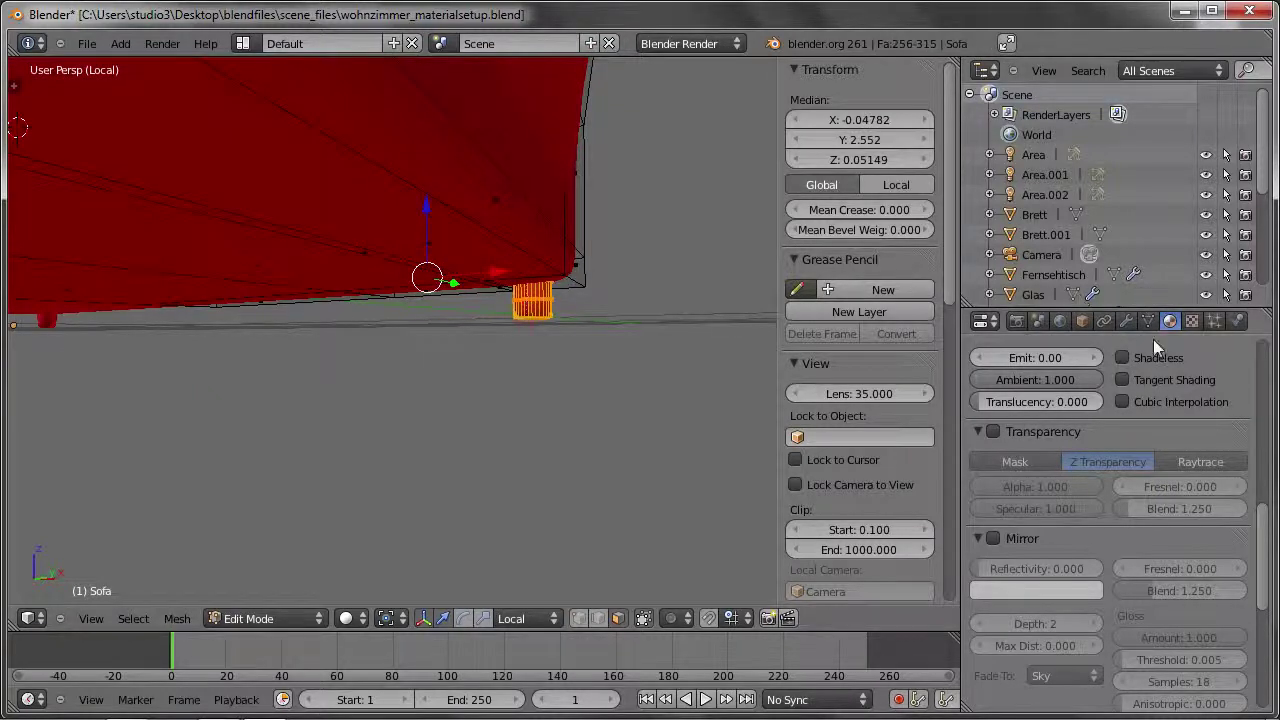
{"action": "scroll", "coordinate": [1113, 437], "scroll_direction": "up", "scroll_amount": 8}
{"action": "scroll", "coordinate": [1113, 437], "scroll_direction": "up", "scroll_amount": 5}
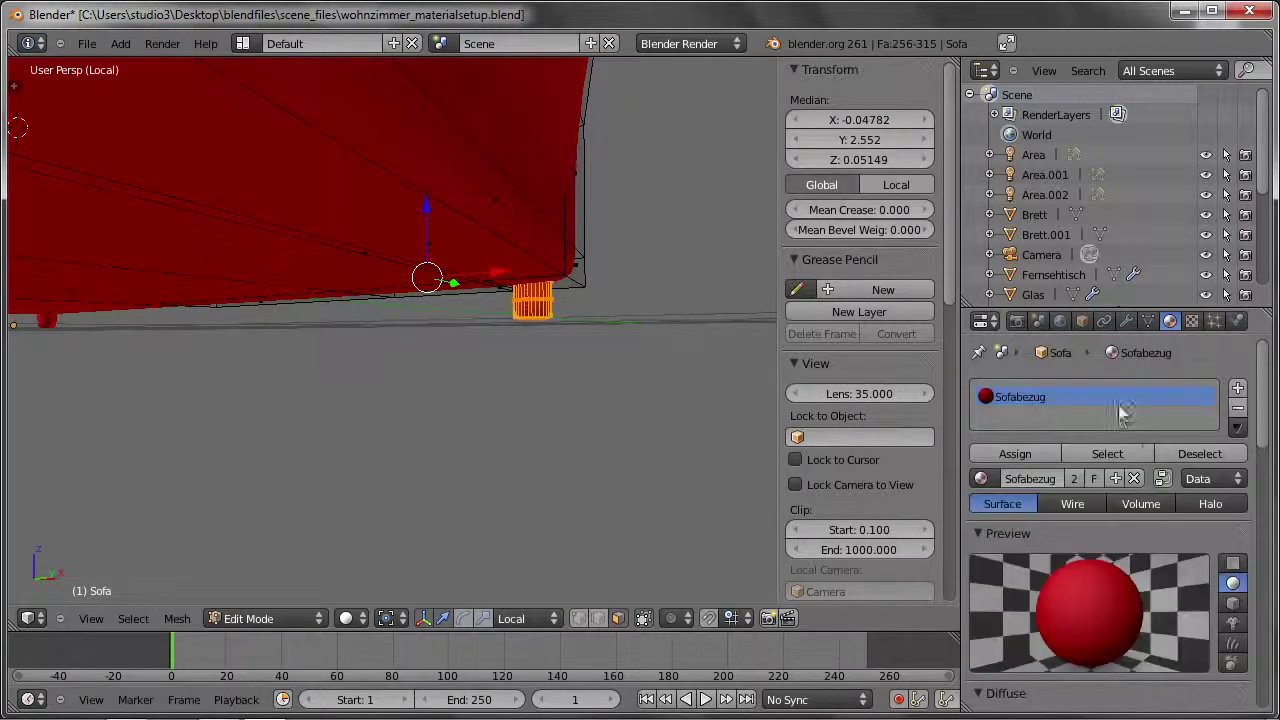
Assign the sofa legs to a new material slot linked to the existing Metall material.
{"action": "left_click", "coordinate": [1239, 389]}
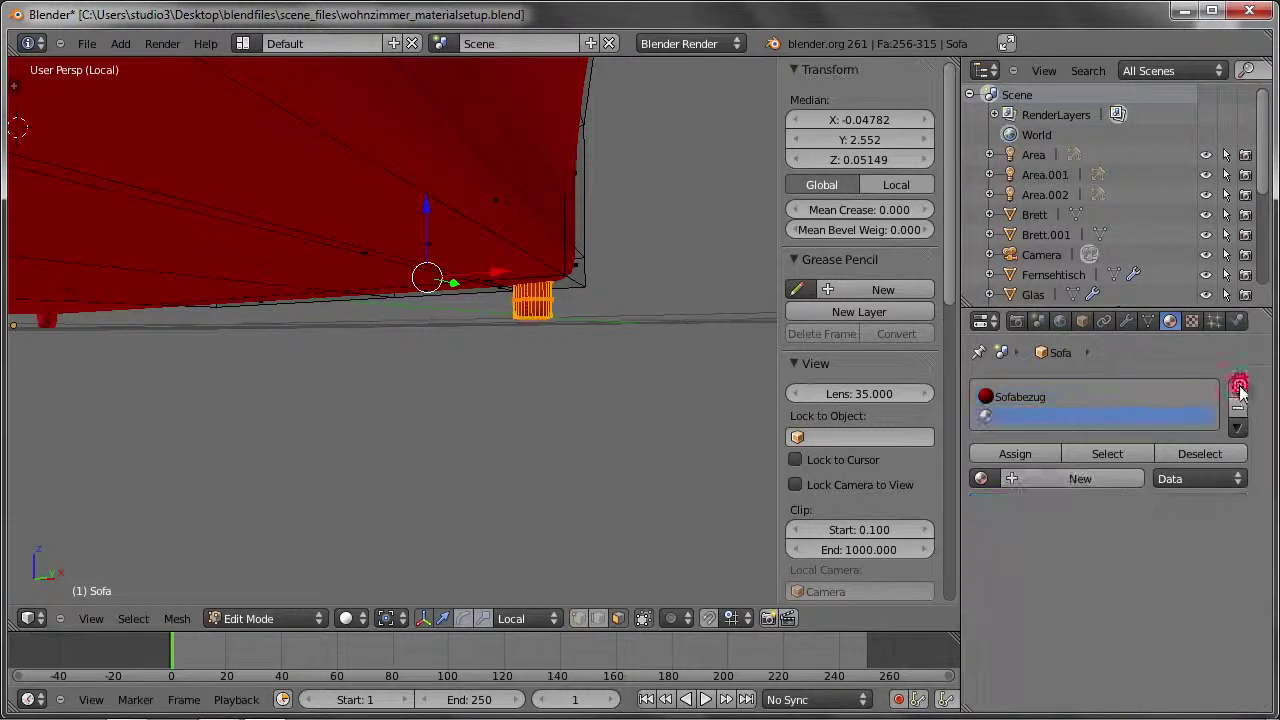
{"action": "left_click", "coordinate": [1048, 455]}
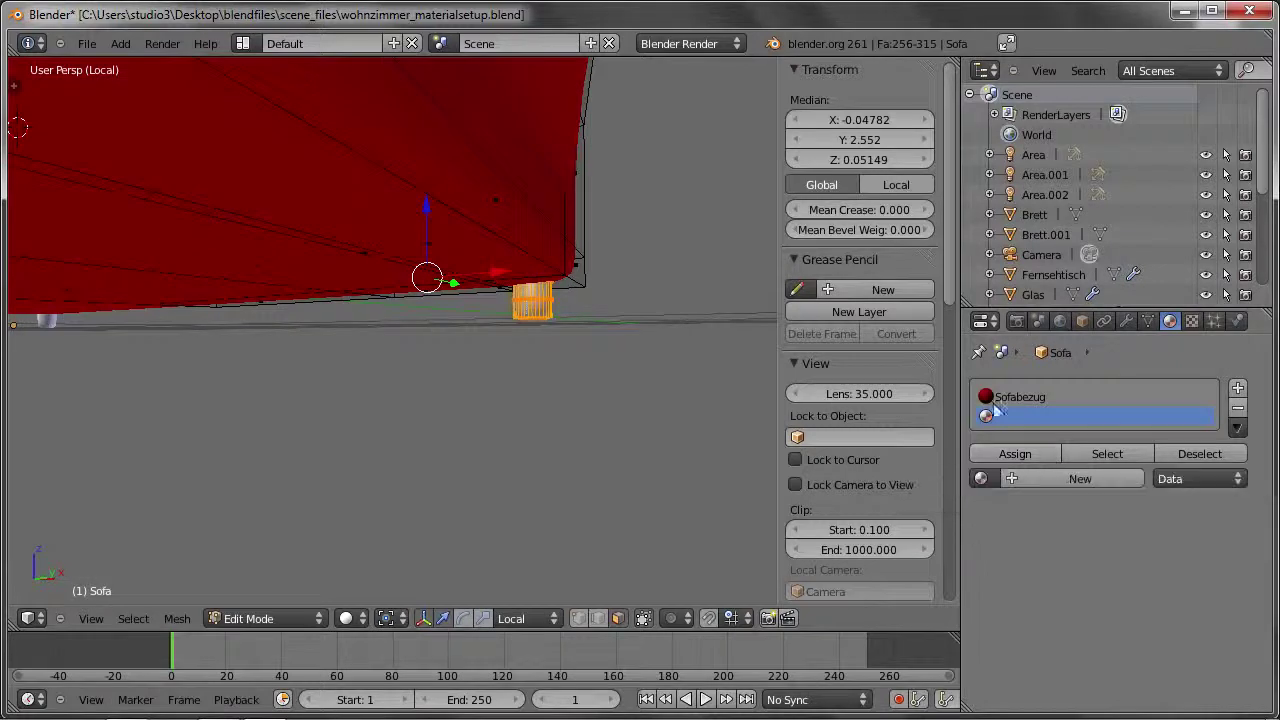
{"action": "left_click", "coordinate": [993, 481]}
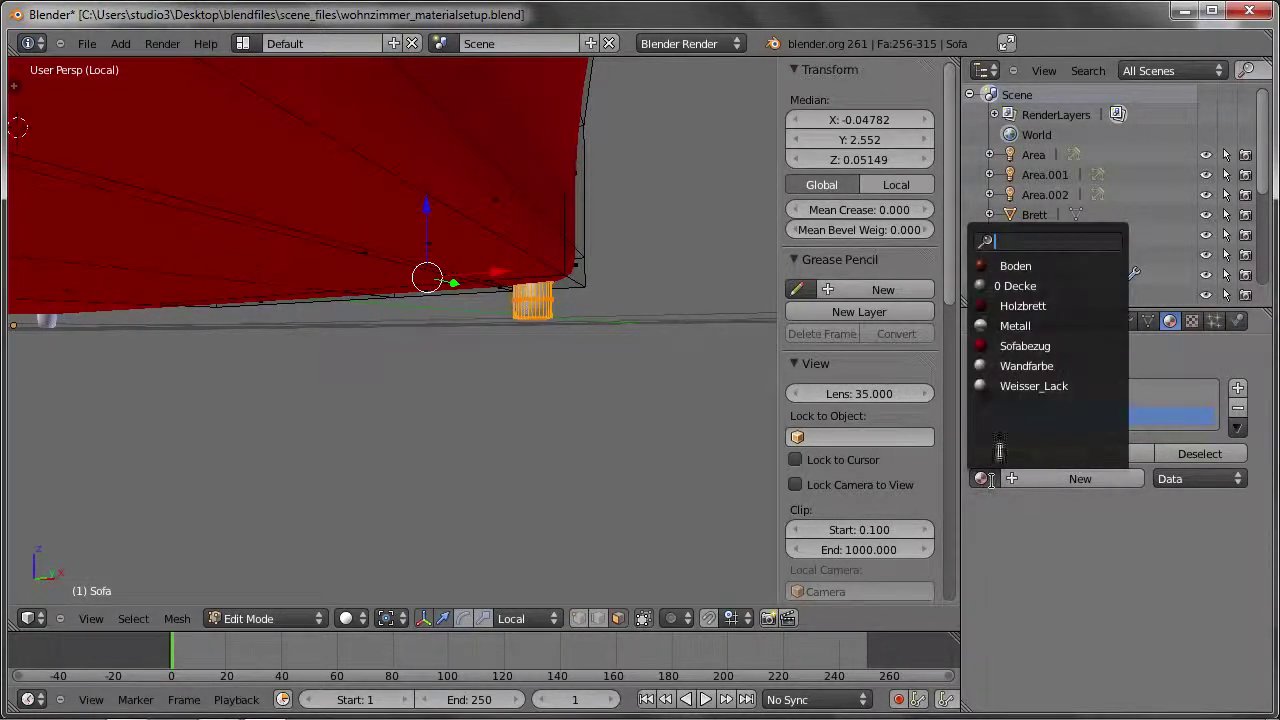
{"action": "left_click", "coordinate": [1018, 325]}
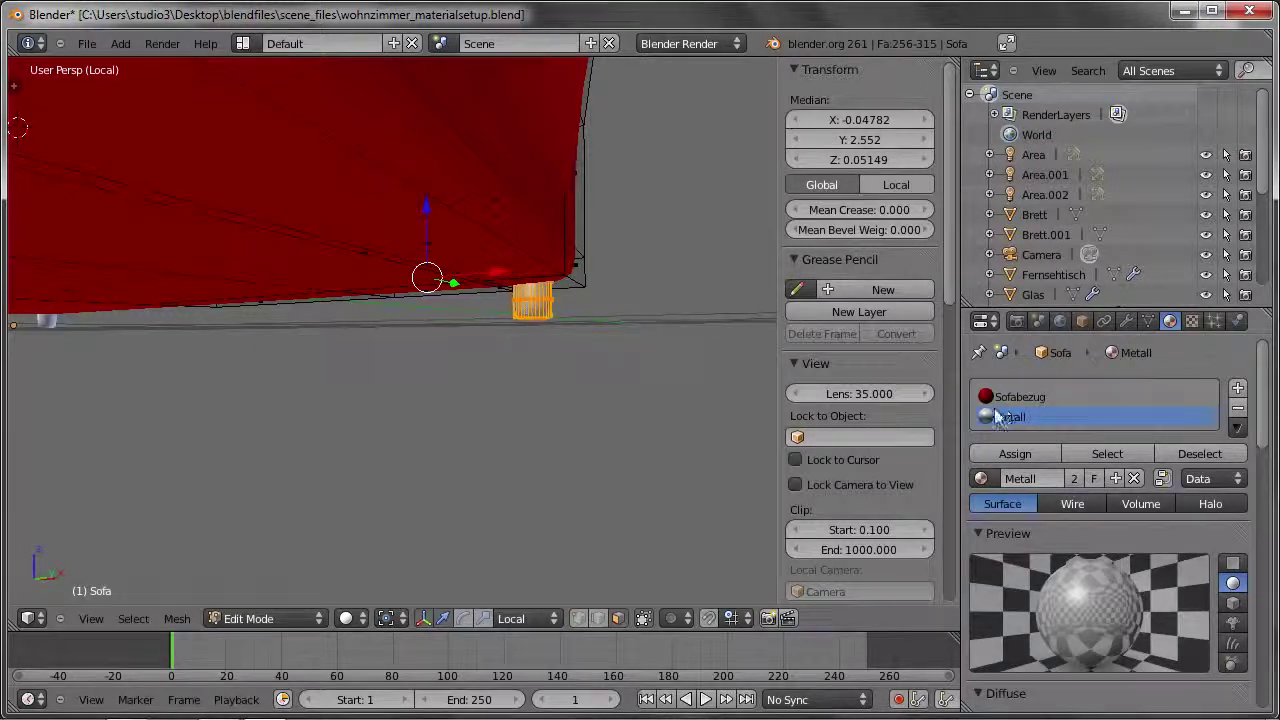
Exit sofa editing and local view, then render a preview of the camera view.
{"action": "key", "text": "Tab"}
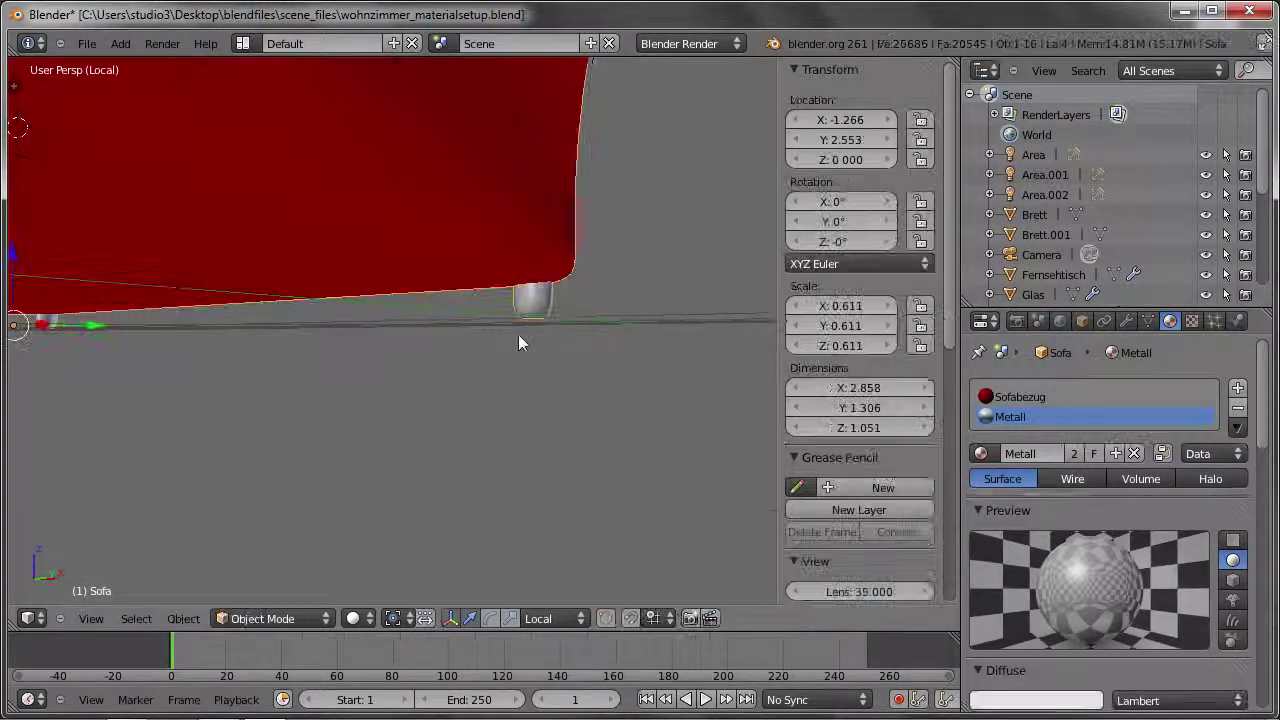
{"action": "scroll", "coordinate": [454, 340], "scroll_direction": "down", "scroll_amount": 4}
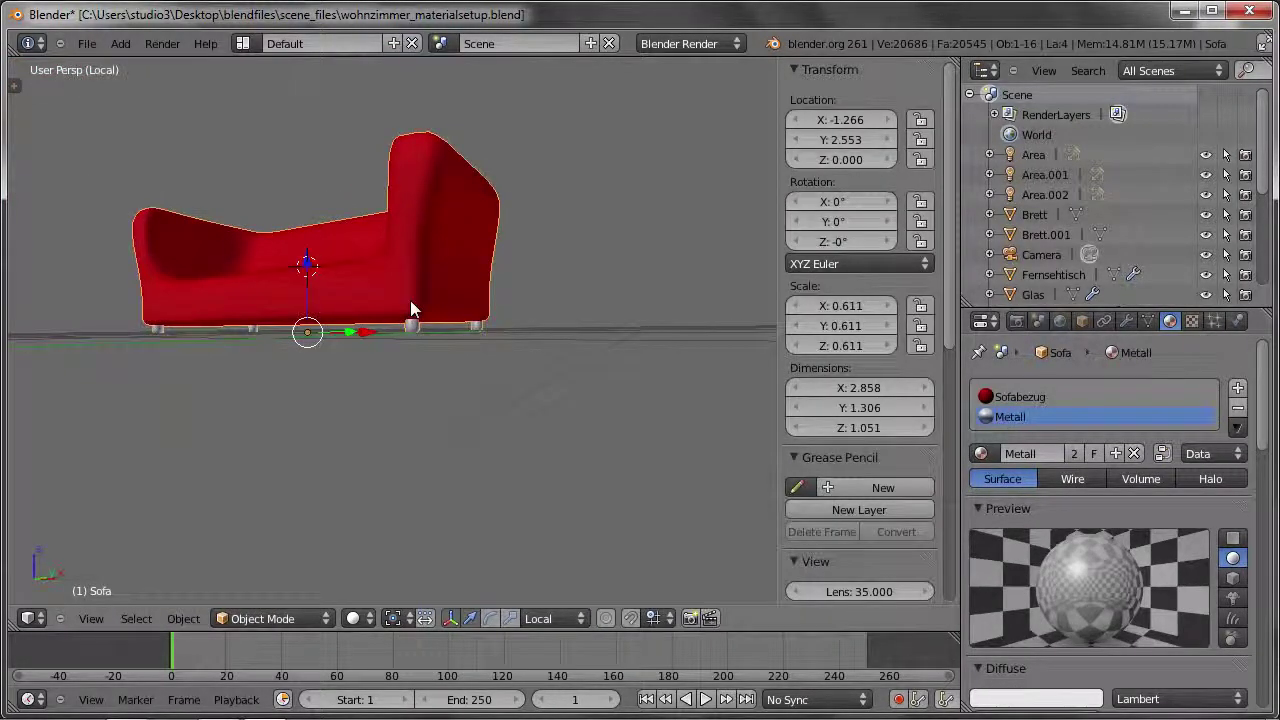
{"action": "key", "text": "KP_Divide"}
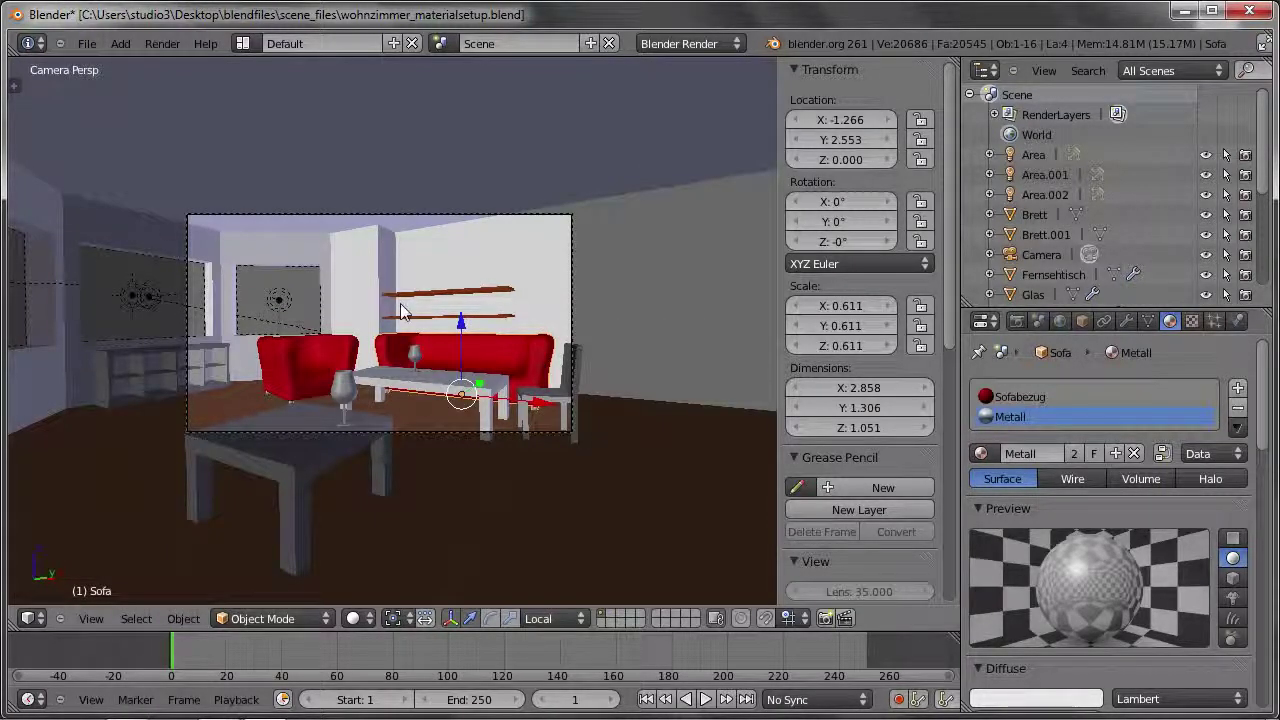
{"action": "key", "text": "F12"}
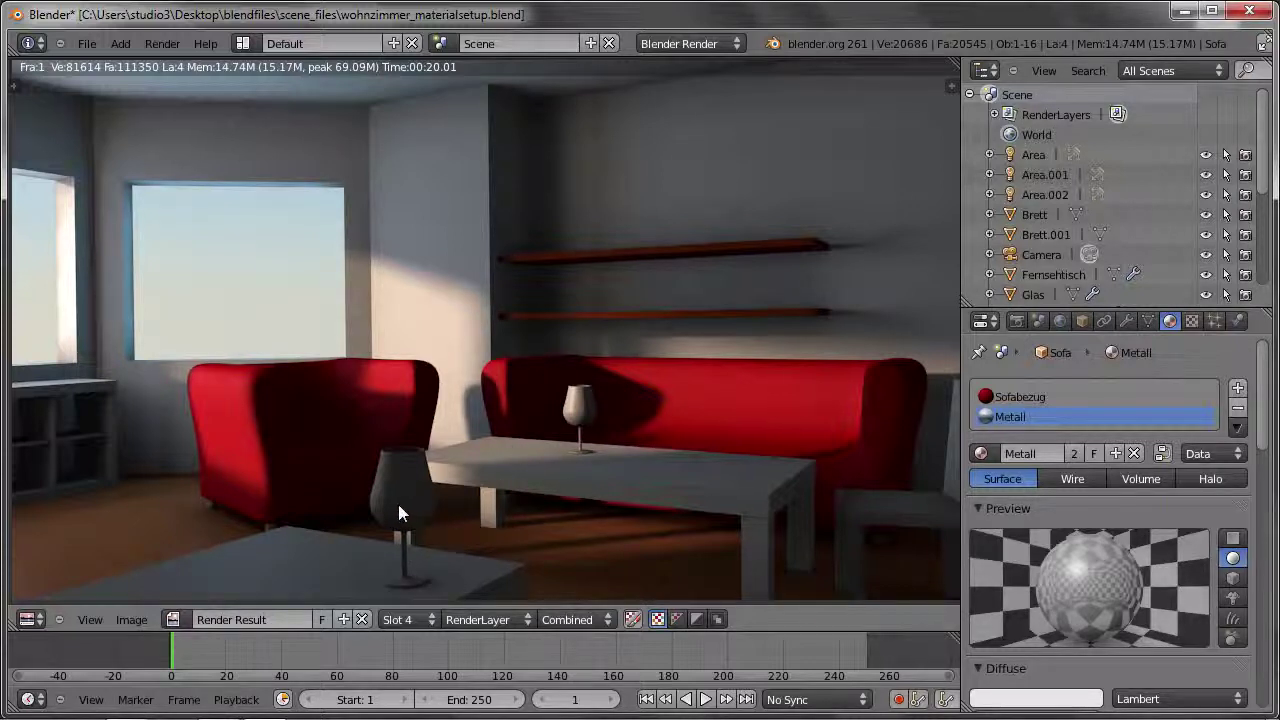
Select the near wine glass and give it a new material named Glas.
{"action": "key", "text": "Escape"}
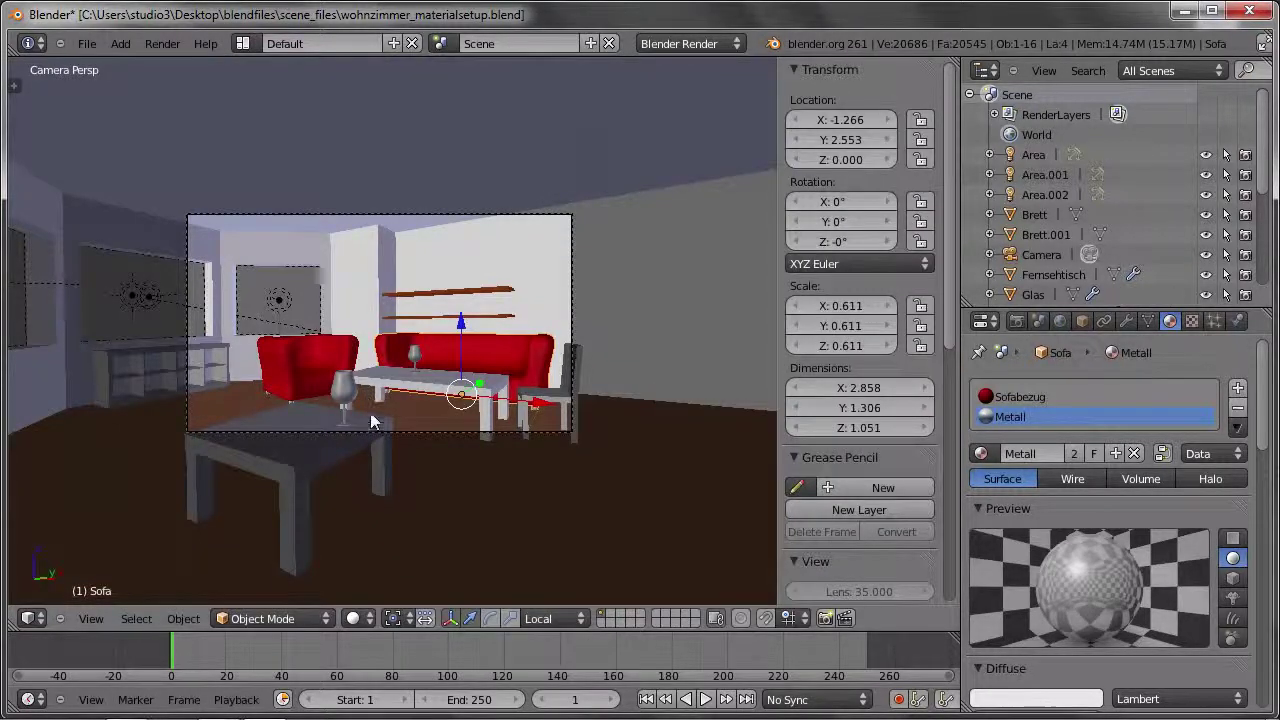
{"action": "scroll", "coordinate": [330, 410], "scroll_direction": "up", "scroll_amount": 2}
{"action": "right_click", "coordinate": [292, 460]}
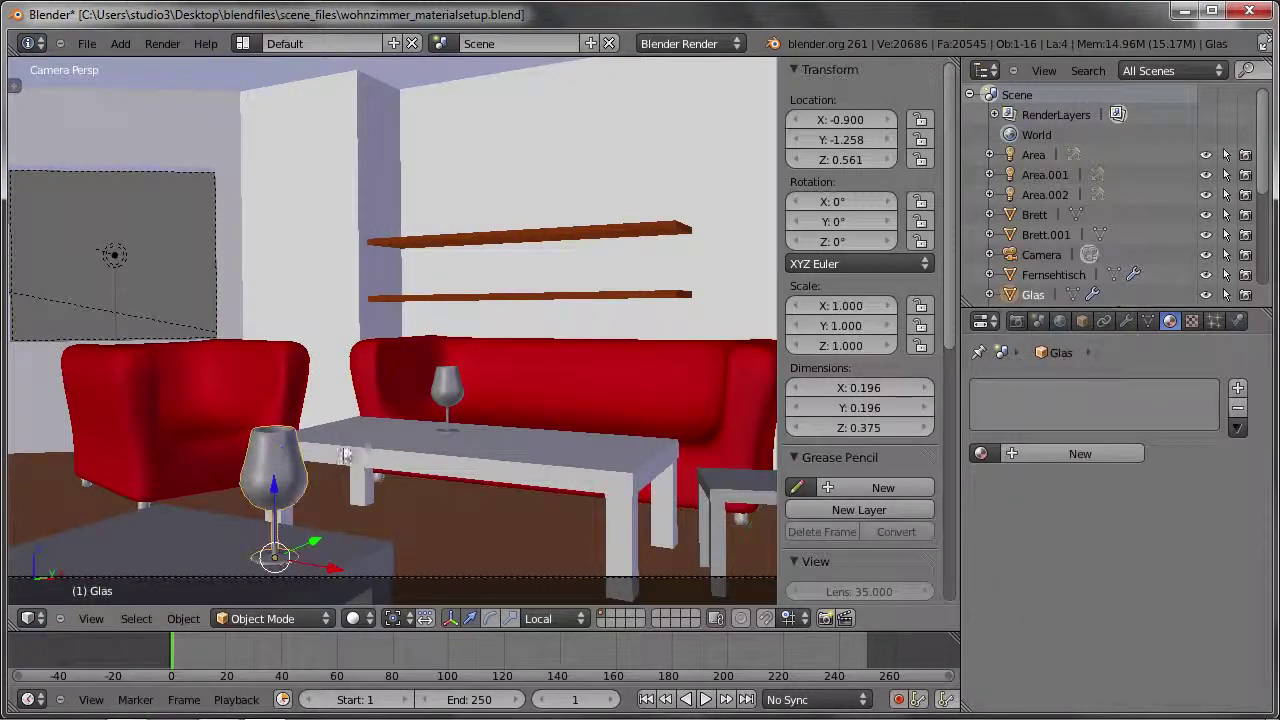
{"action": "left_click", "coordinate": [1080, 453]}
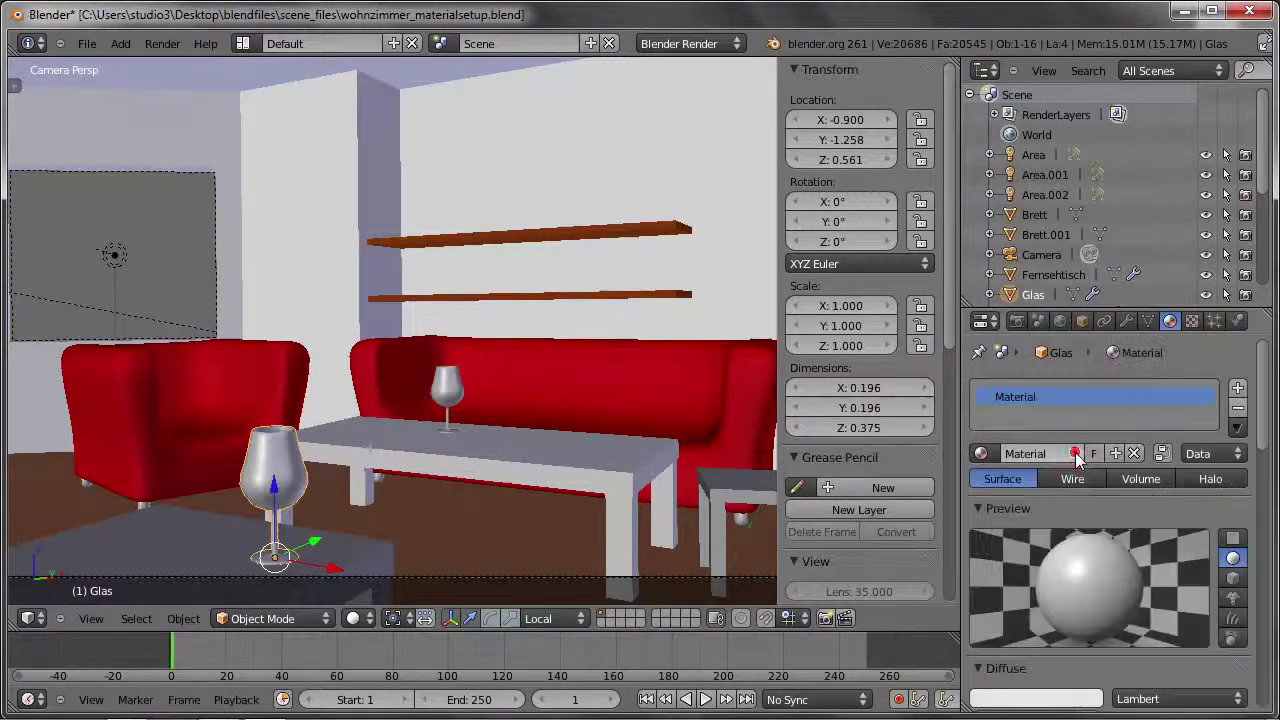
{"action": "left_click", "coordinate": [1051, 452]}
{"action": "type", "text": "Glas"}
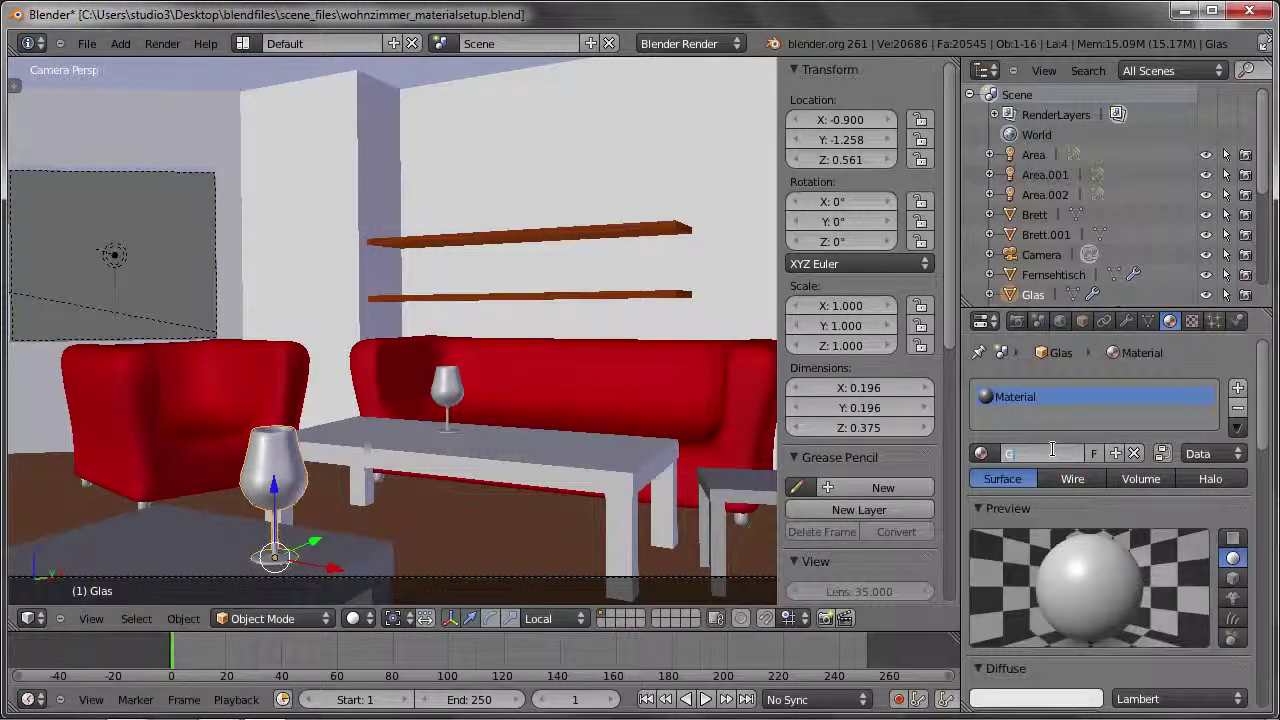
{"action": "key", "text": "Return"}
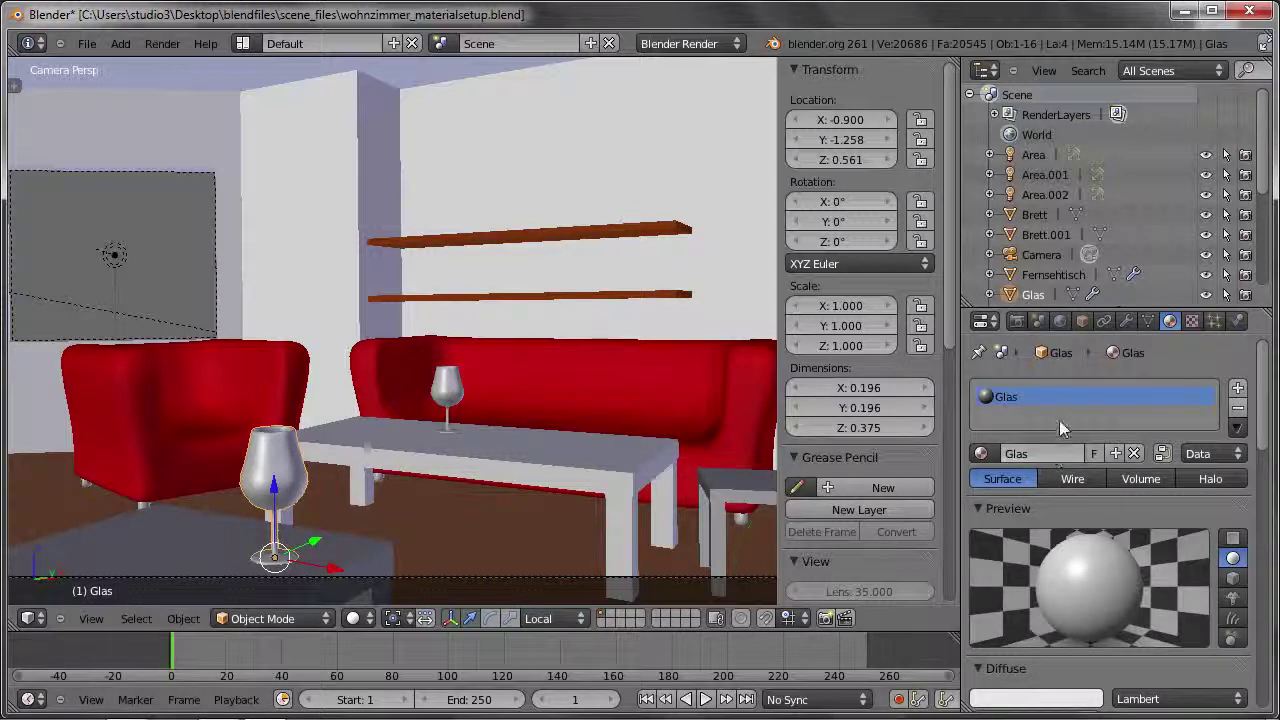
Enable raytraced transparency on Glas with alpha 0, IOR 1.5 and depth 4.
{"action": "scroll", "coordinate": [1052, 480], "scroll_direction": "down", "scroll_amount": 1}
{"action": "scroll", "coordinate": [1047, 527], "scroll_direction": "down", "scroll_amount": 2}
{"action": "scroll", "coordinate": [1047, 518], "scroll_direction": "down", "scroll_amount": 3}
{"action": "scroll", "coordinate": [1047, 518], "scroll_direction": "down", "scroll_amount": 3}
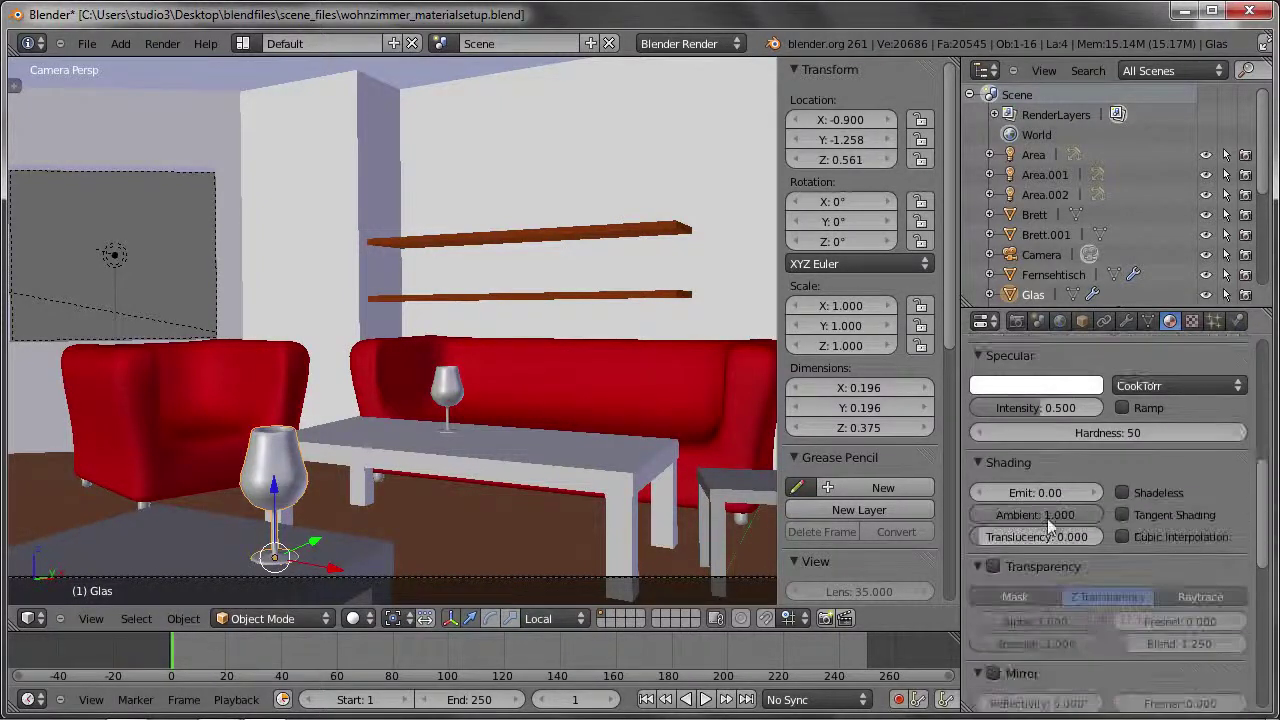
{"action": "scroll", "coordinate": [1047, 518], "scroll_direction": "down", "scroll_amount": 2}
{"action": "left_click", "coordinate": [993, 406]}
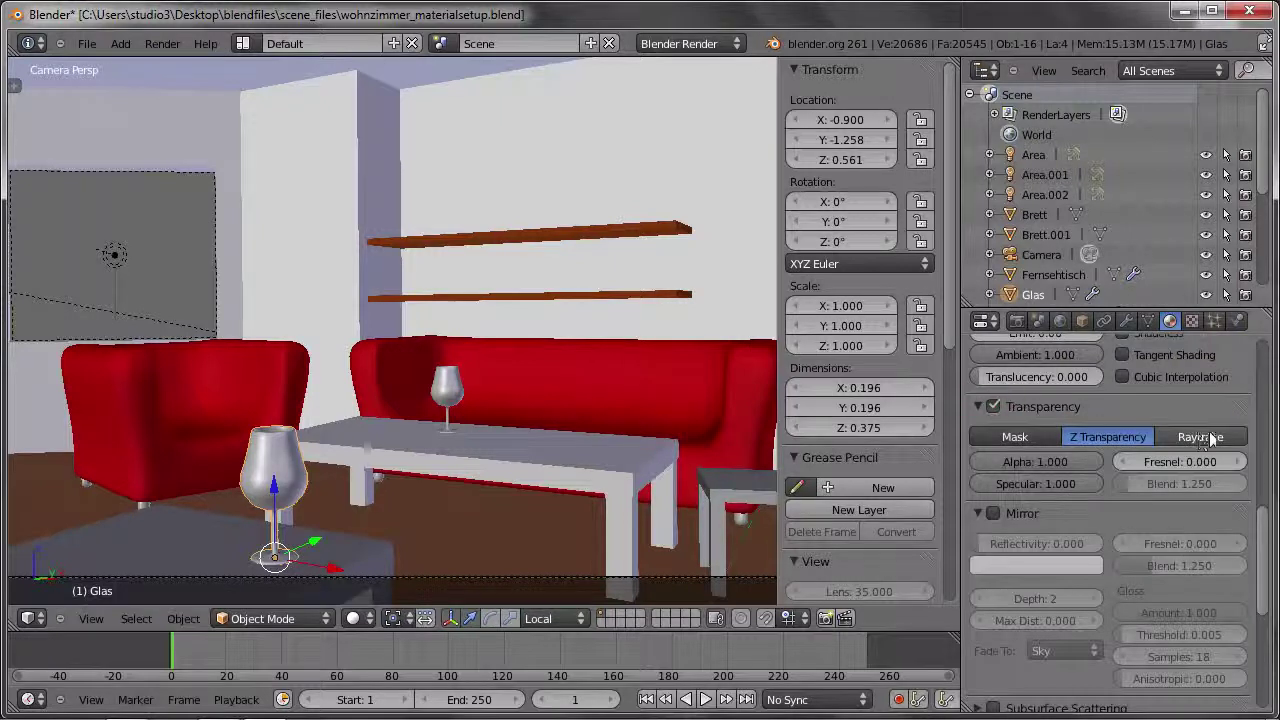
{"action": "left_click", "coordinate": [1211, 437]}
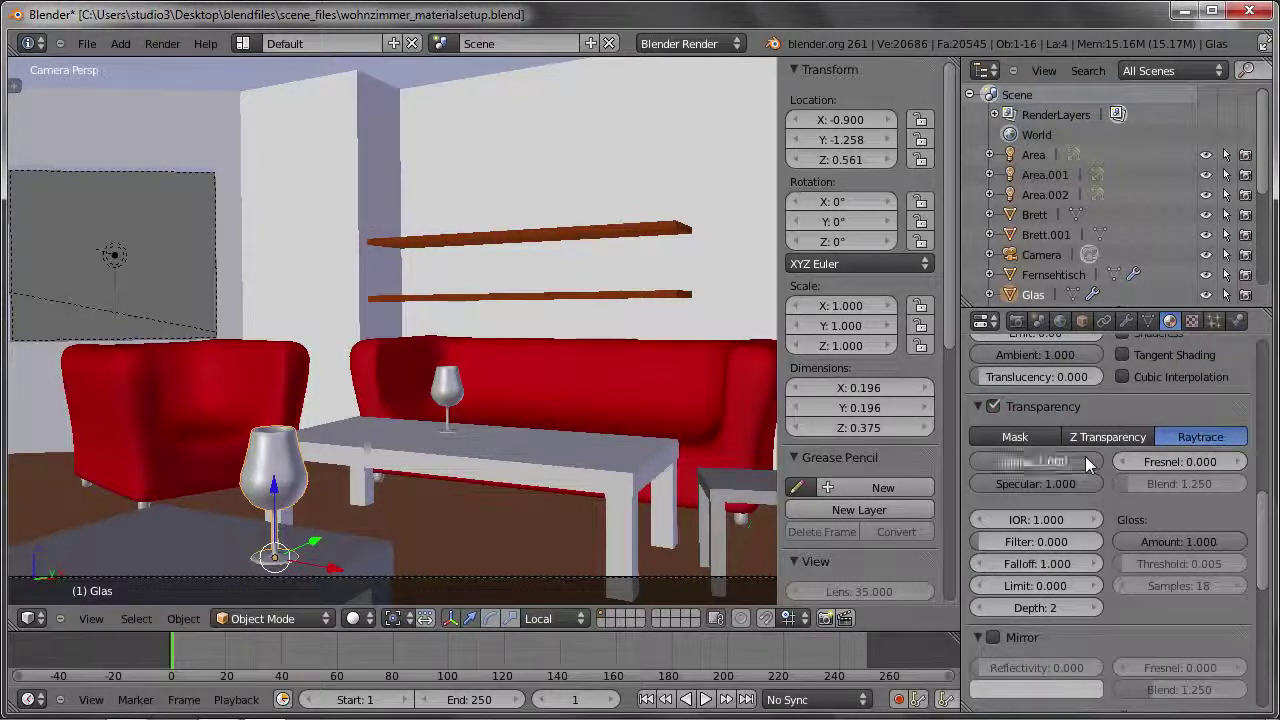
{"action": "left_click_drag", "start_coordinate": [1085, 456], "coordinate": [985, 461]}
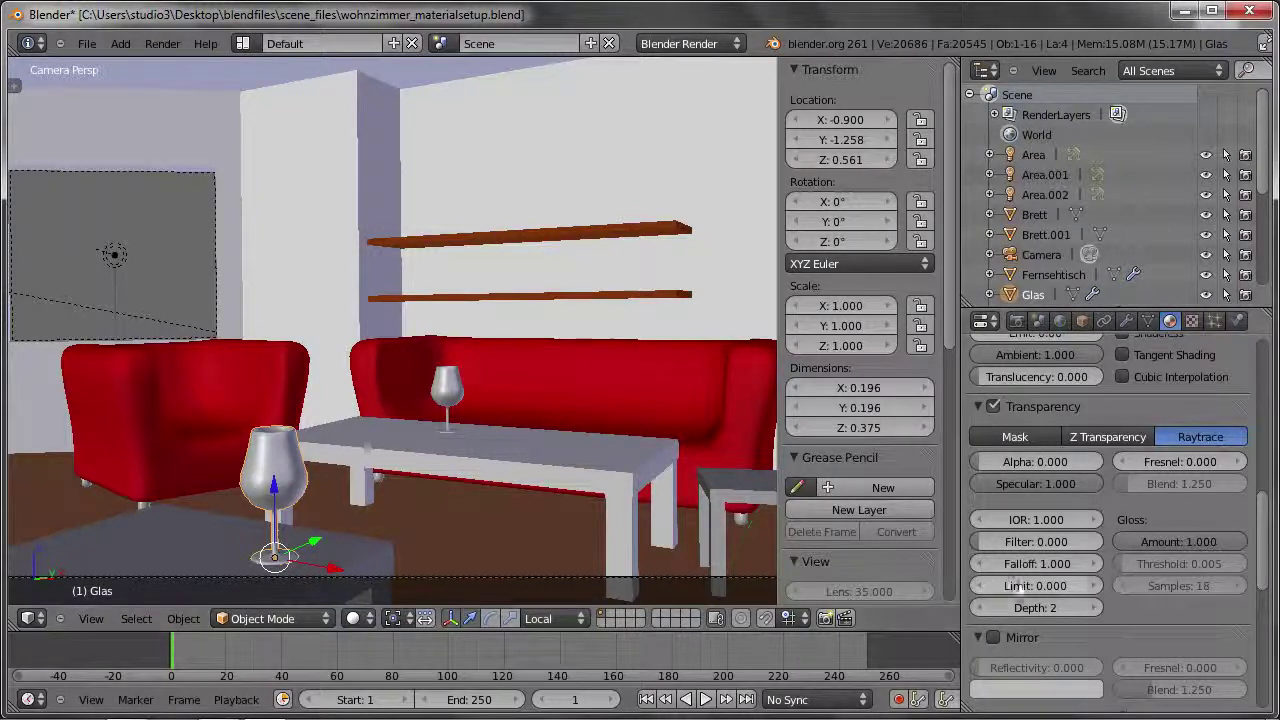
{"action": "left_click", "coordinate": [1030, 520]}
{"action": "type", "text": "1.5"}
{"action": "key", "text": "Return"}
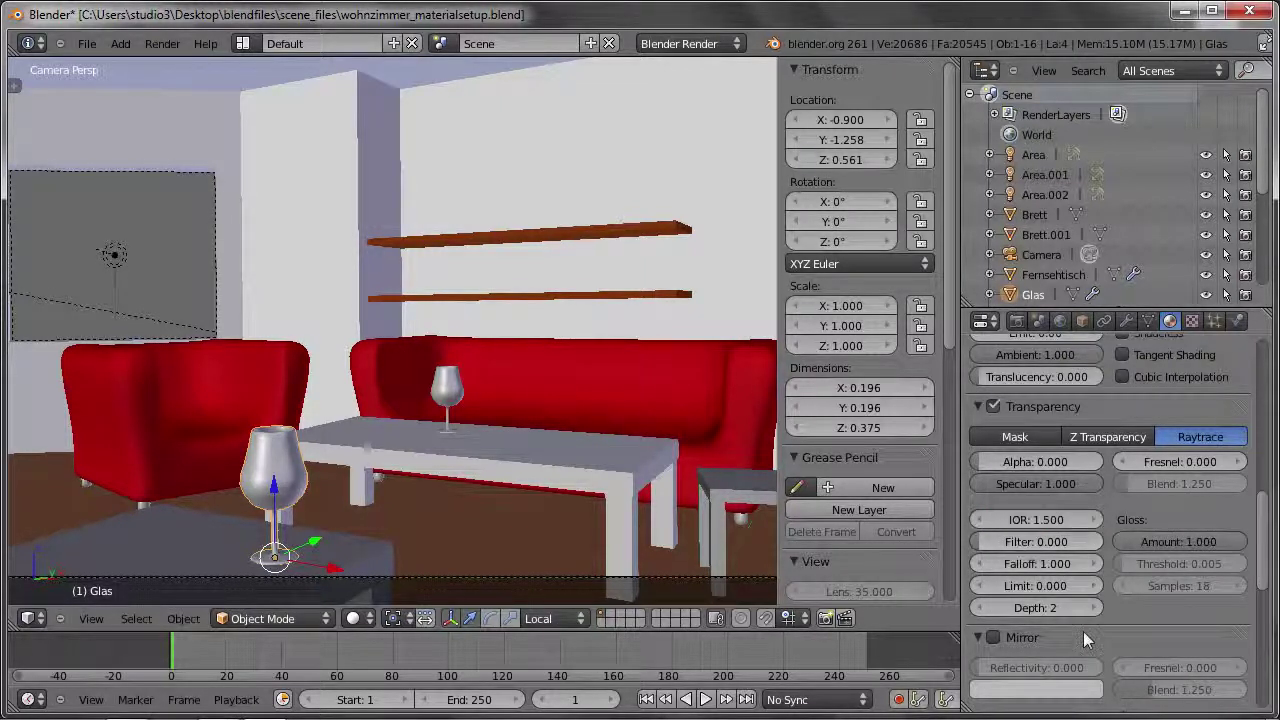
{"action": "left_click", "coordinate": [1096, 607]}
{"action": "left_click", "coordinate": [1096, 607]}
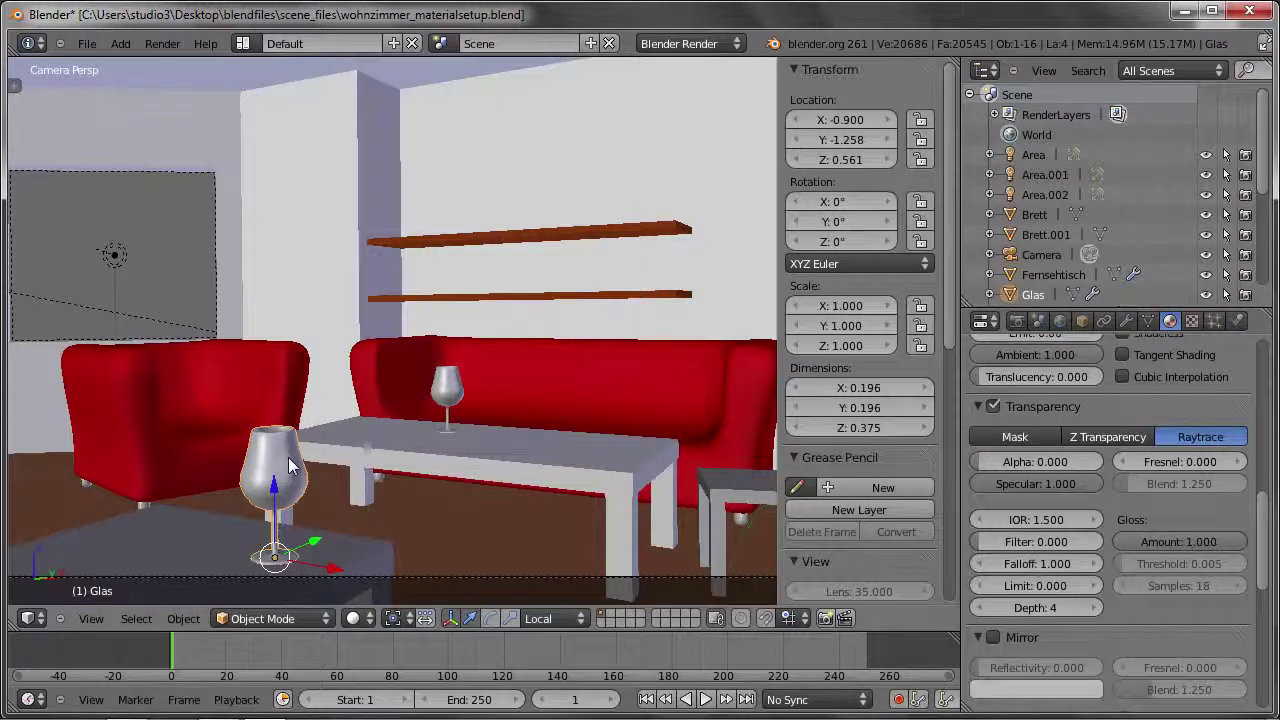
Enable mirror on Glas at 0.2 reflectivity and render the scene.
{"action": "scroll", "coordinate": [290, 465], "scroll_direction": "up", "scroll_amount": 3}
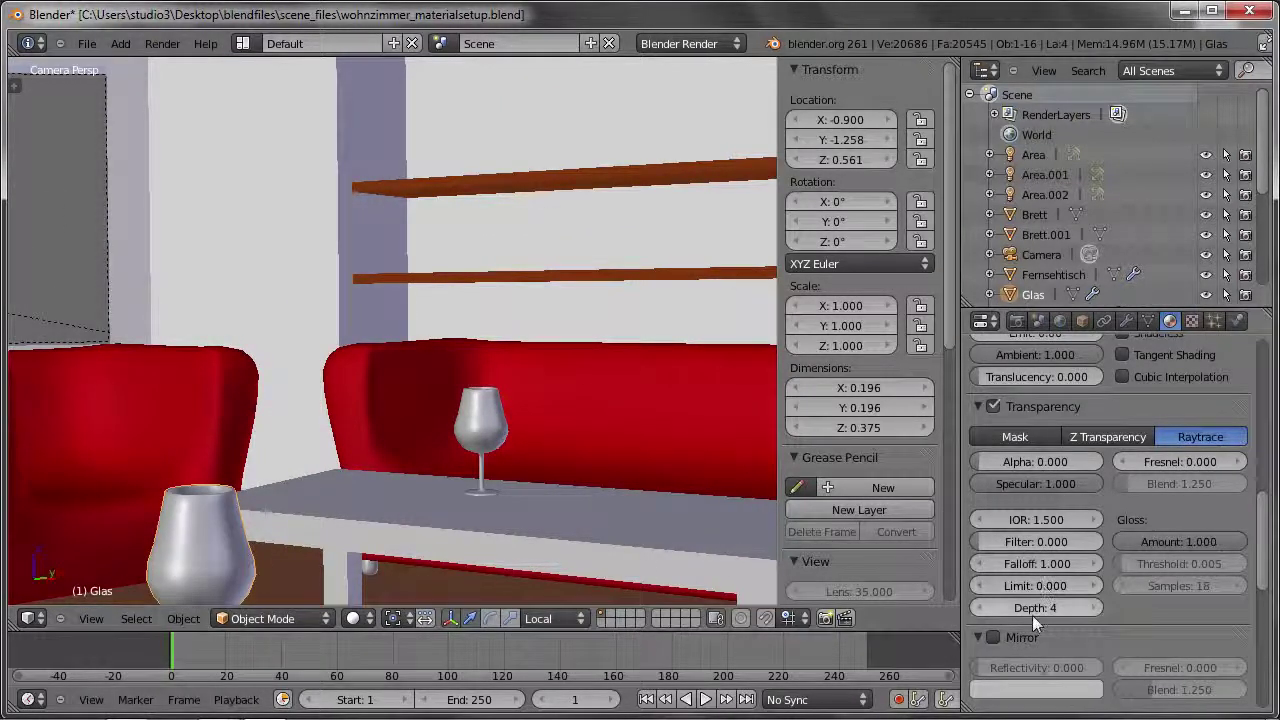
{"action": "scroll", "coordinate": [418, 483], "scroll_direction": "down", "scroll_amount": 3}
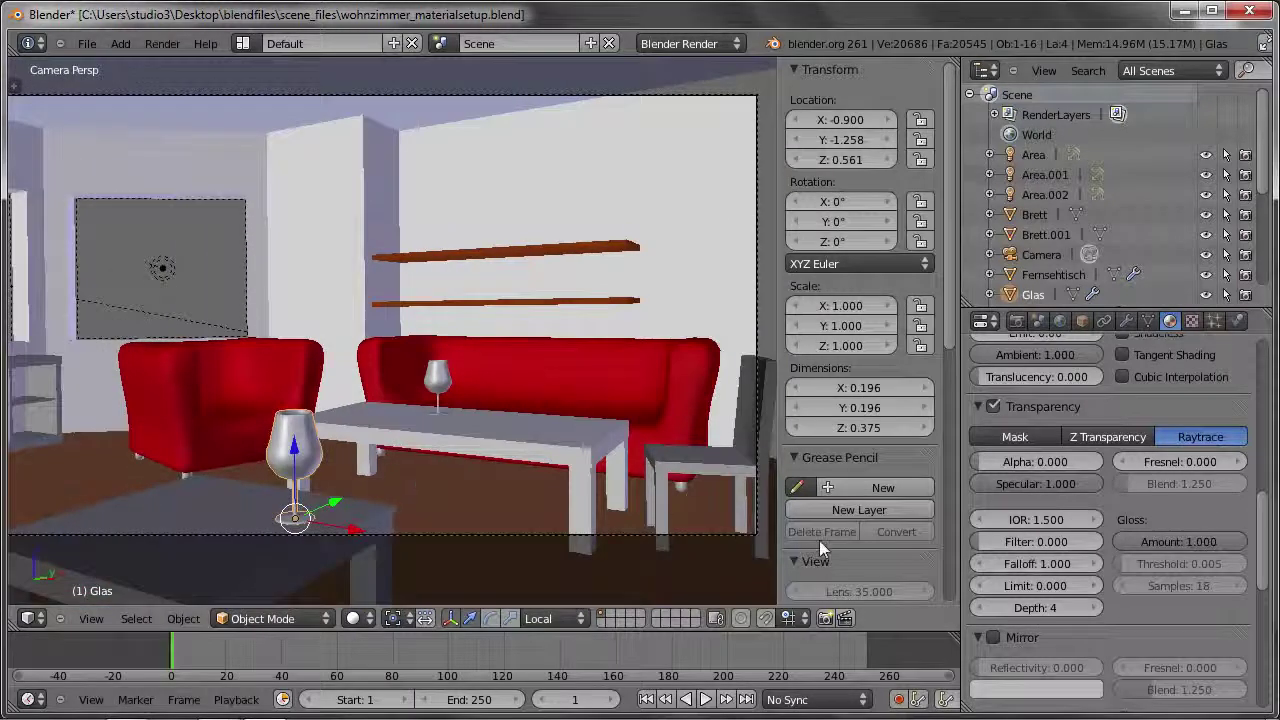
{"action": "scroll", "coordinate": [1078, 602], "scroll_direction": "down", "scroll_amount": 4}
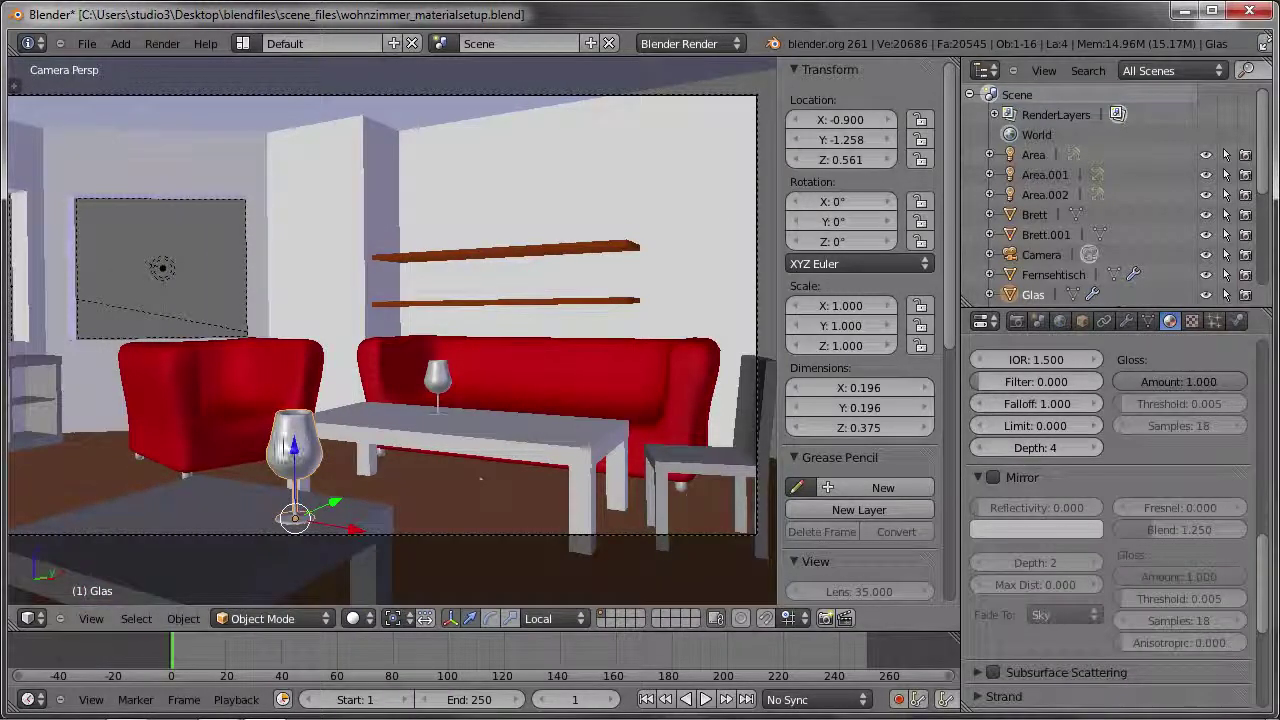
{"action": "left_click", "coordinate": [994, 477]}
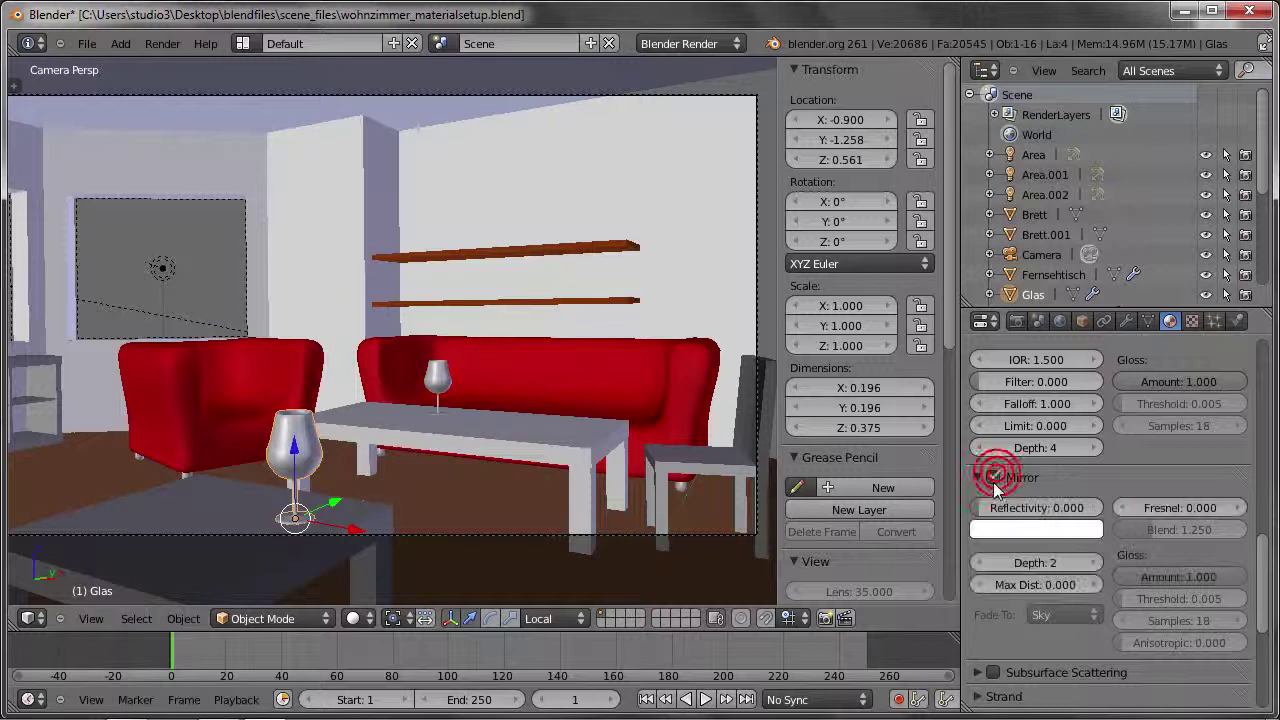
{"action": "left_click_drag", "start_coordinate": [983, 515], "coordinate": [1003, 510]}
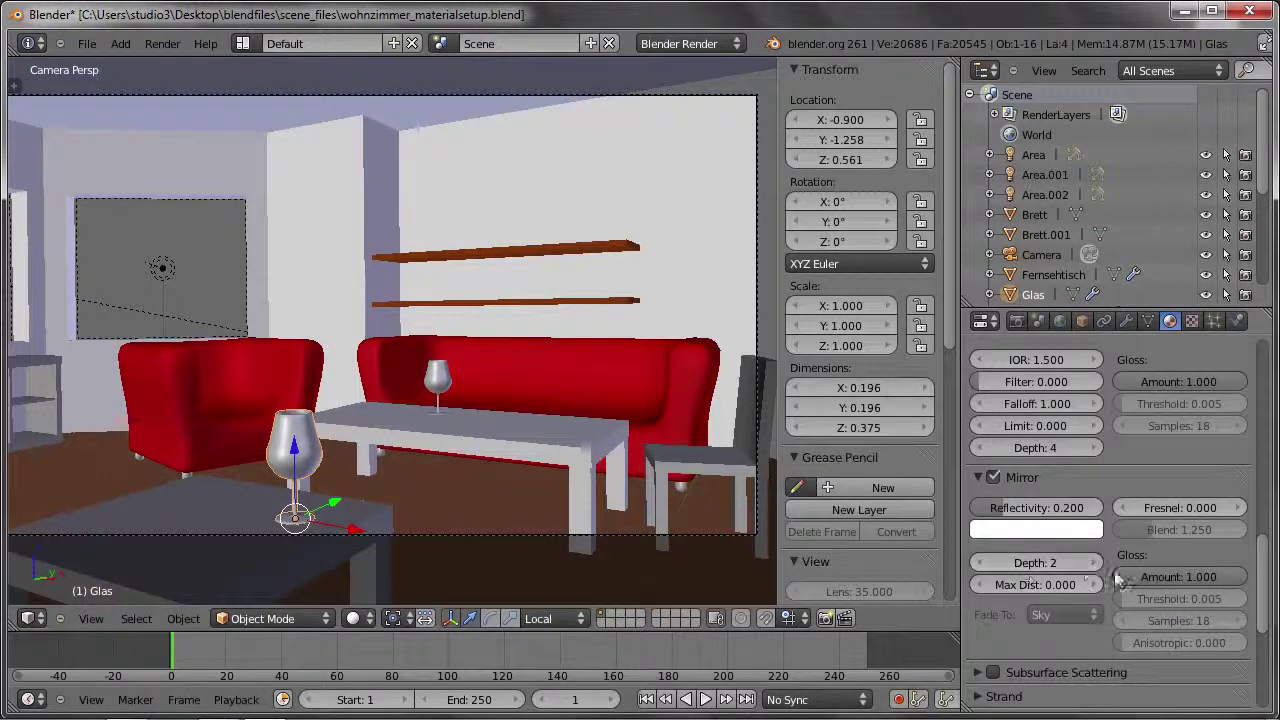
{"action": "key", "text": "F12"}
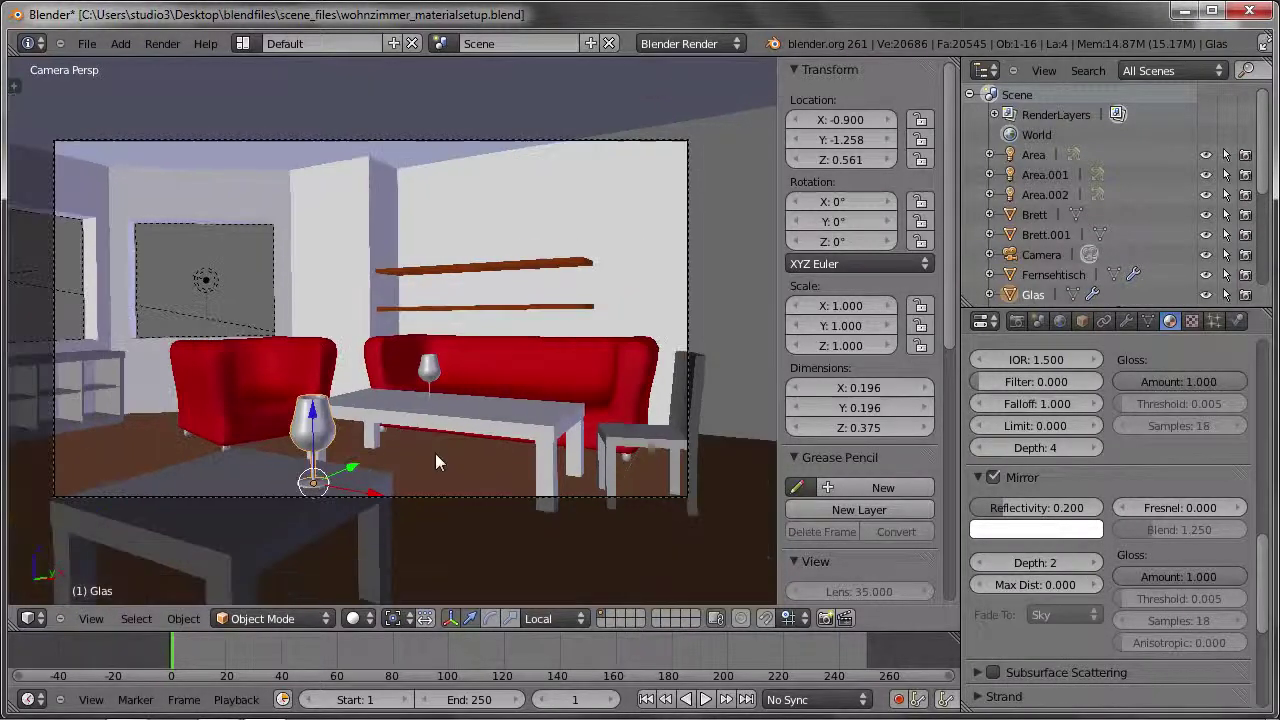
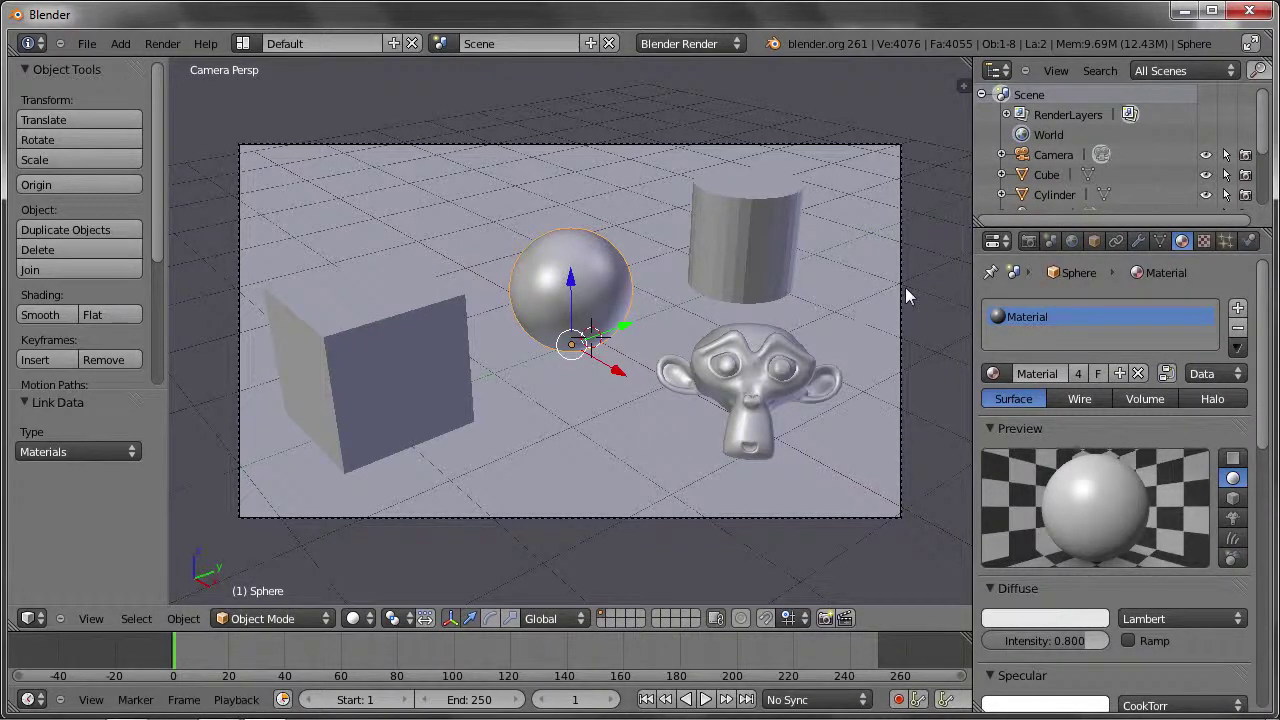
Show the sphere material's texture settings, revealing its empty Tex slot.
{"action": "left_click", "coordinate": [1205, 242]}
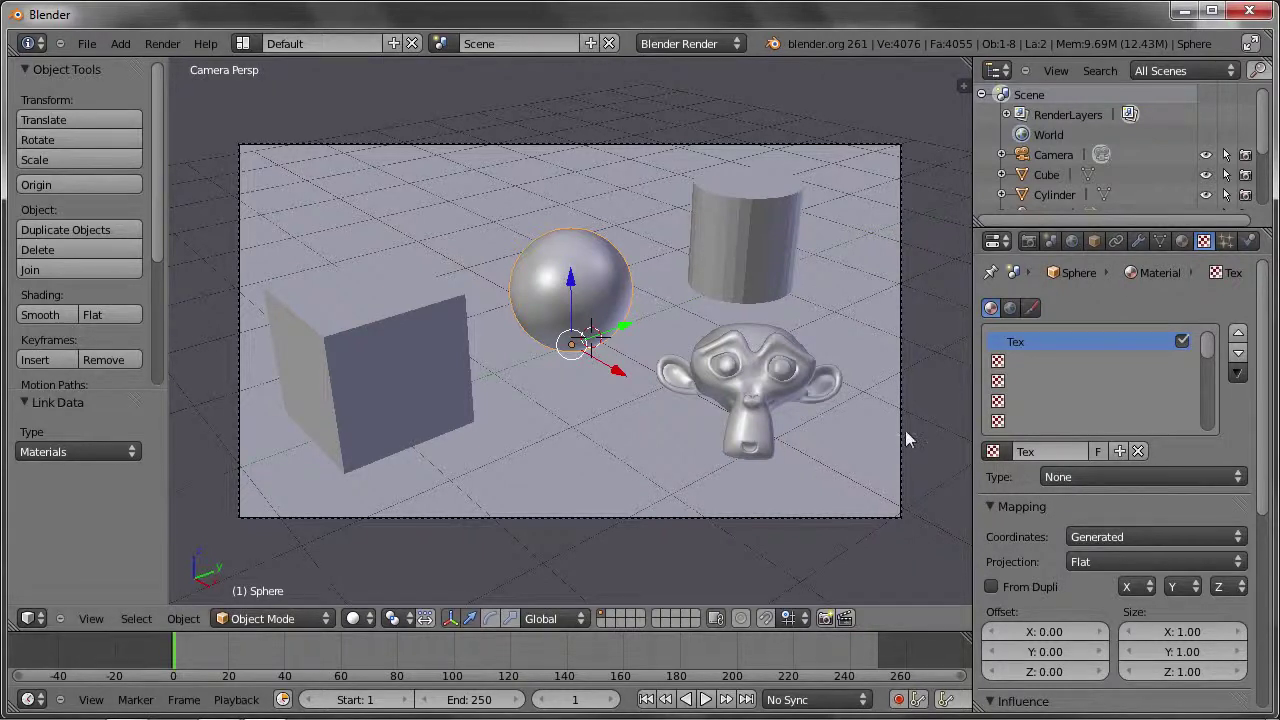
Render the untextured grey scene and bring up the Tex texture type choices.
{"action": "key", "text": "F12"}
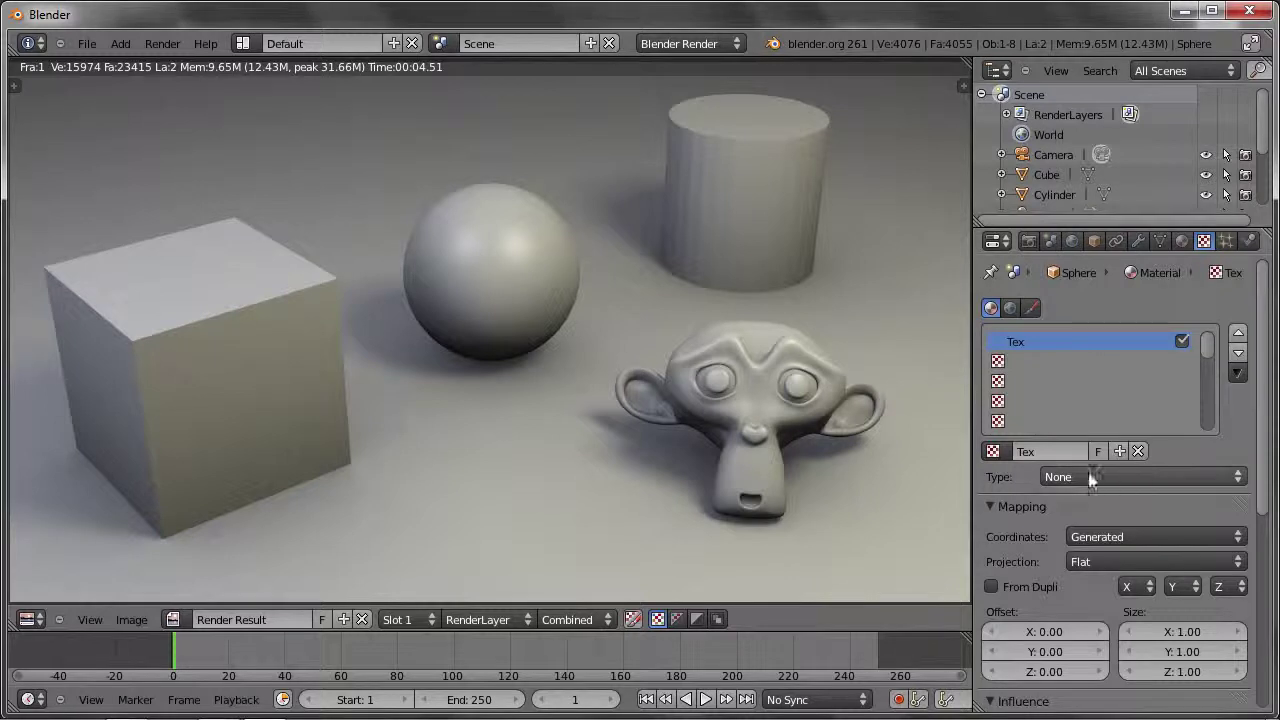
{"action": "left_click", "coordinate": [1057, 478]}
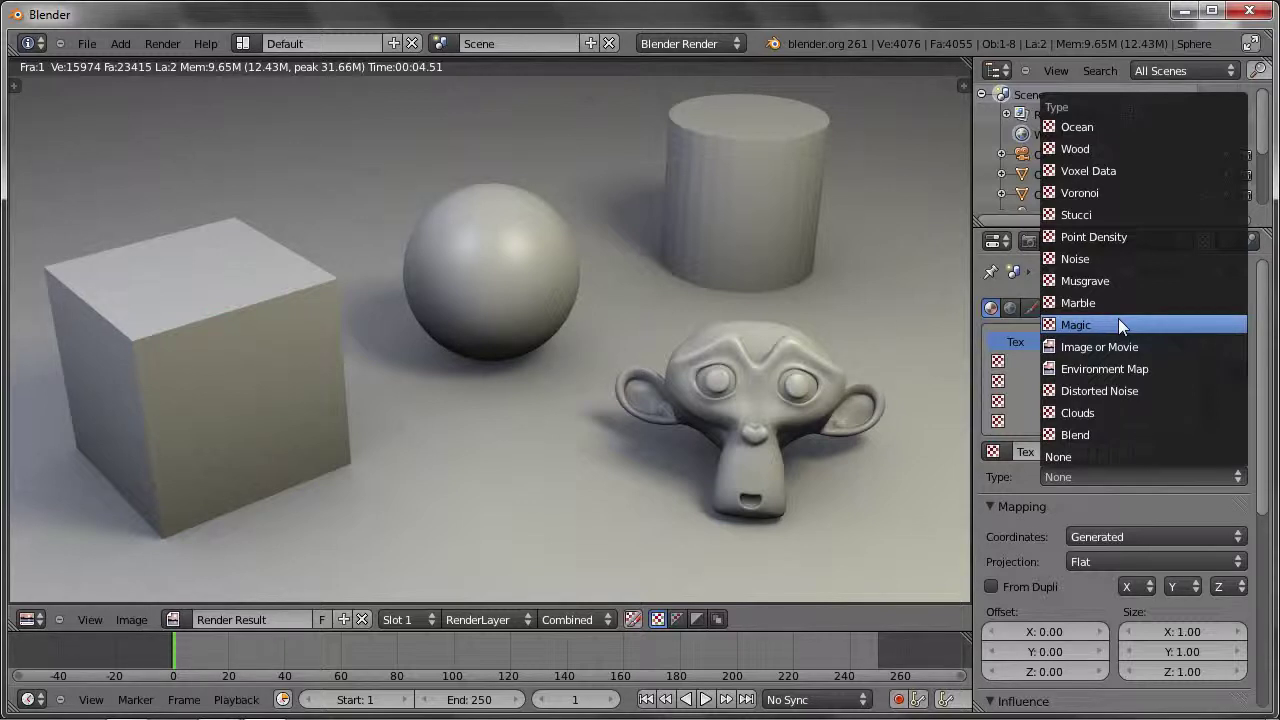
Set the Tex texture type to Clouds and render the magenta mottled result.
{"action": "left_click", "coordinate": [1117, 410]}
{"action": "key", "text": "F12"}
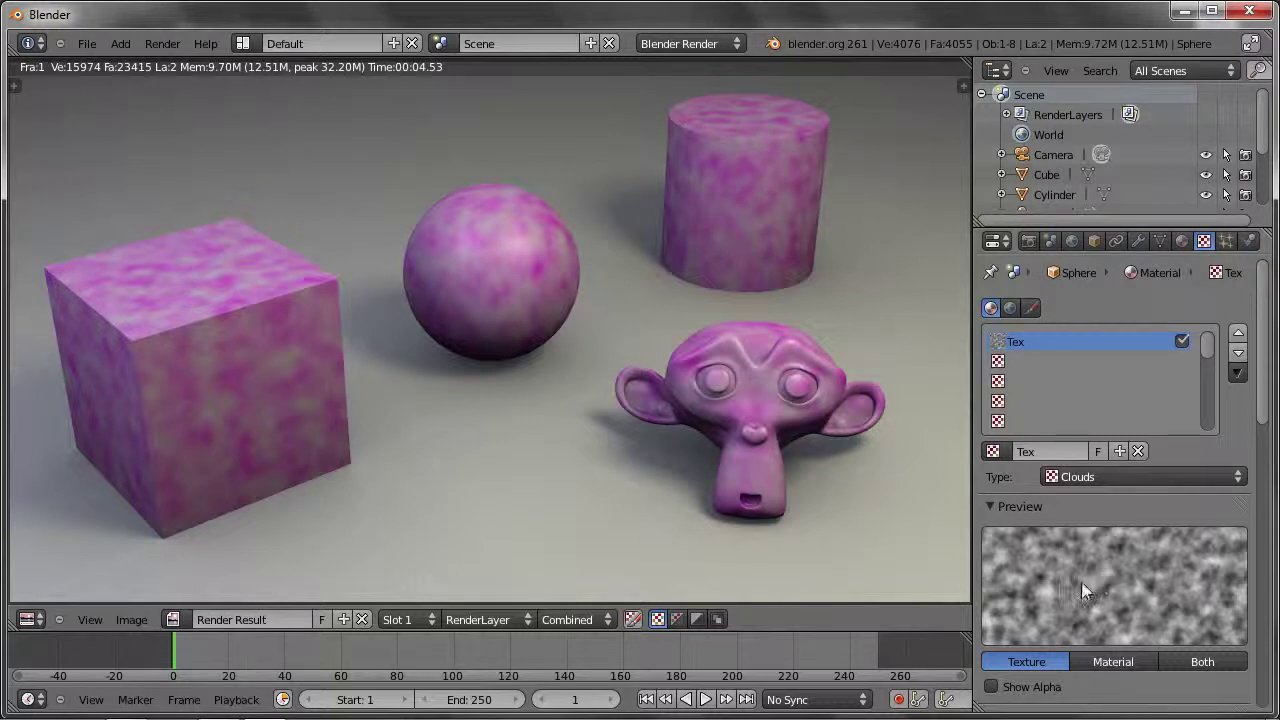
{"action": "left_click_drag", "start_coordinate": [1268, 296], "coordinate": [1268, 406]}
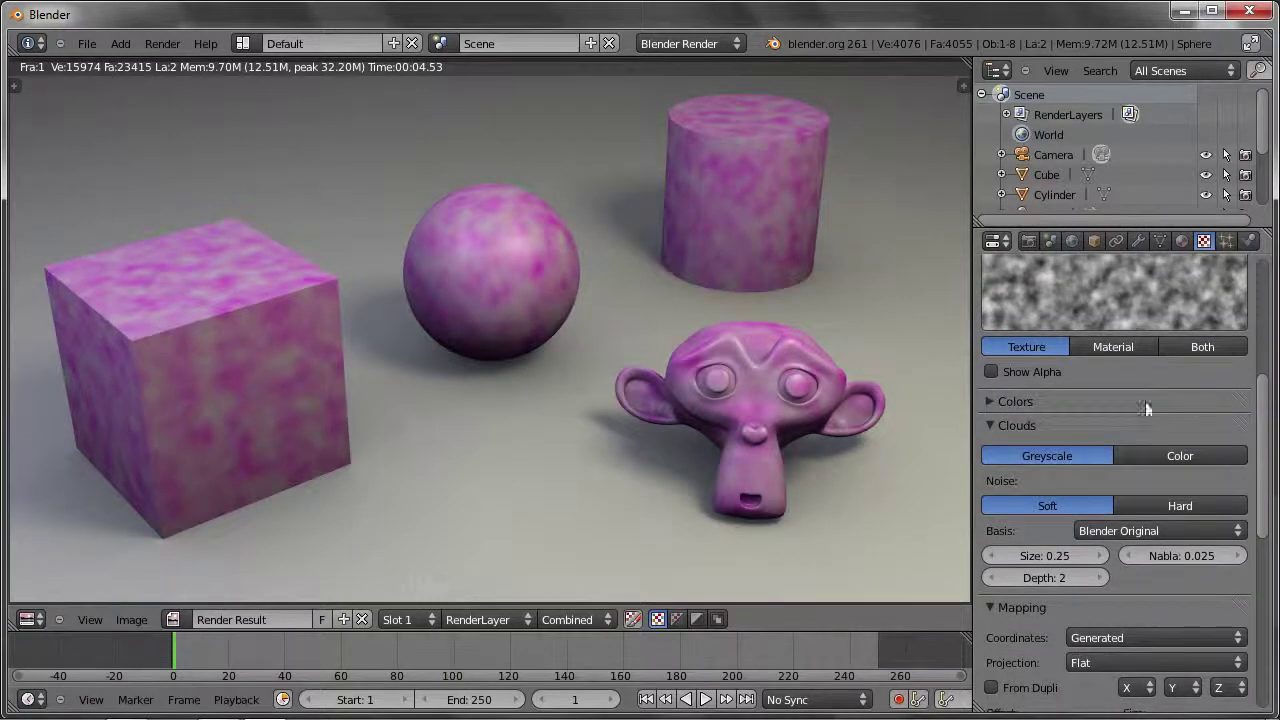
{"action": "left_click", "coordinate": [1046, 401]}
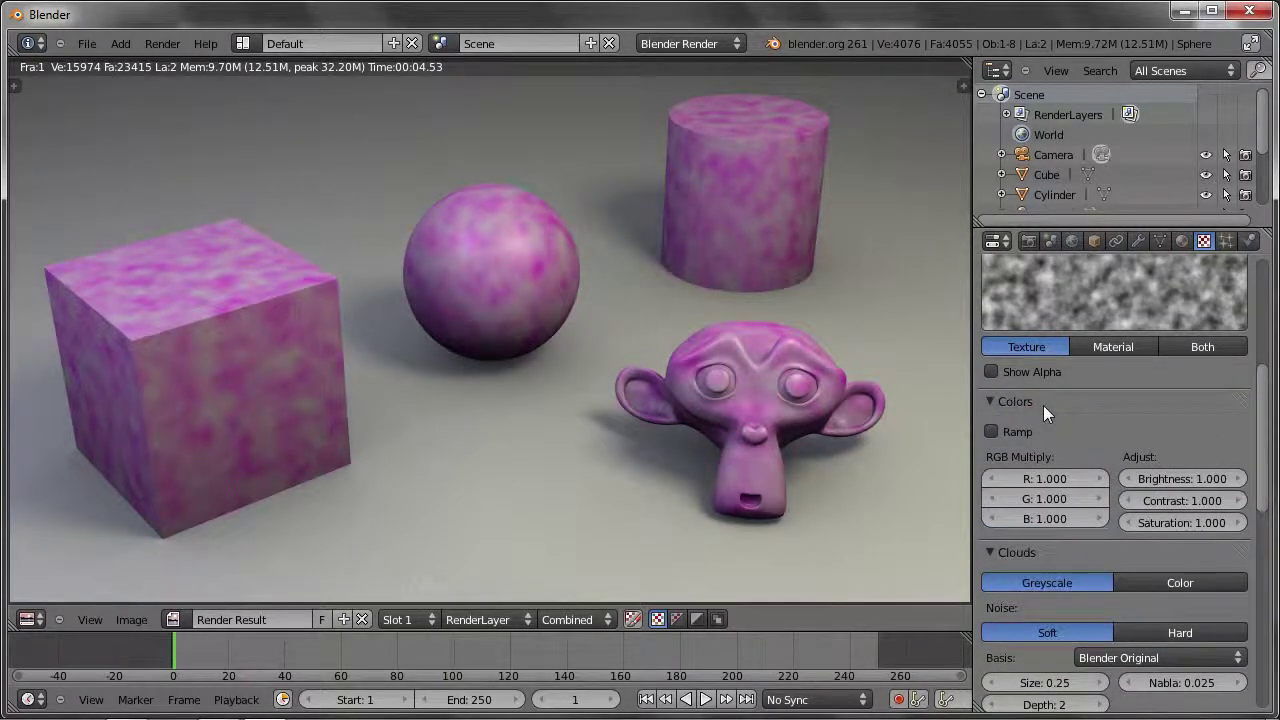
{"action": "left_click", "coordinate": [1043, 403]}
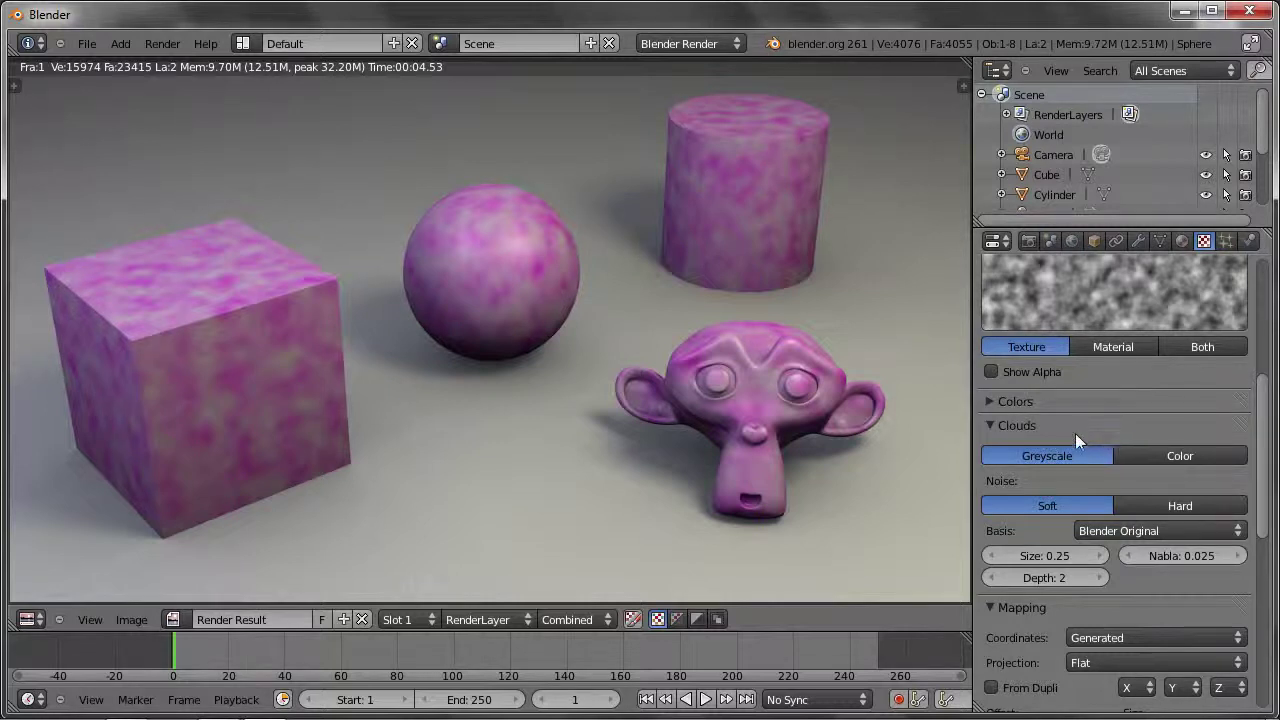
{"action": "scroll", "coordinate": [1075, 433], "scroll_direction": "up", "scroll_amount": 1}
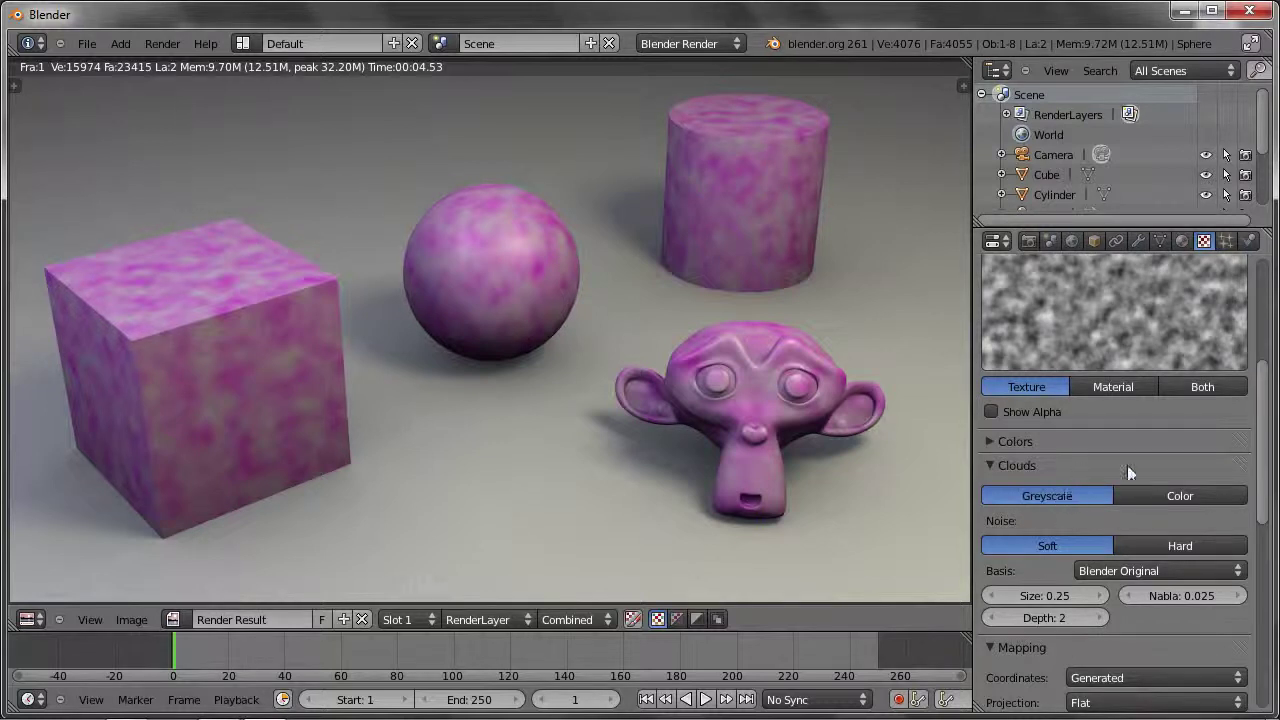
Try coloured clouds, then render greyscale Clouds with Hard noise.
{"action": "left_click", "coordinate": [1173, 496]}
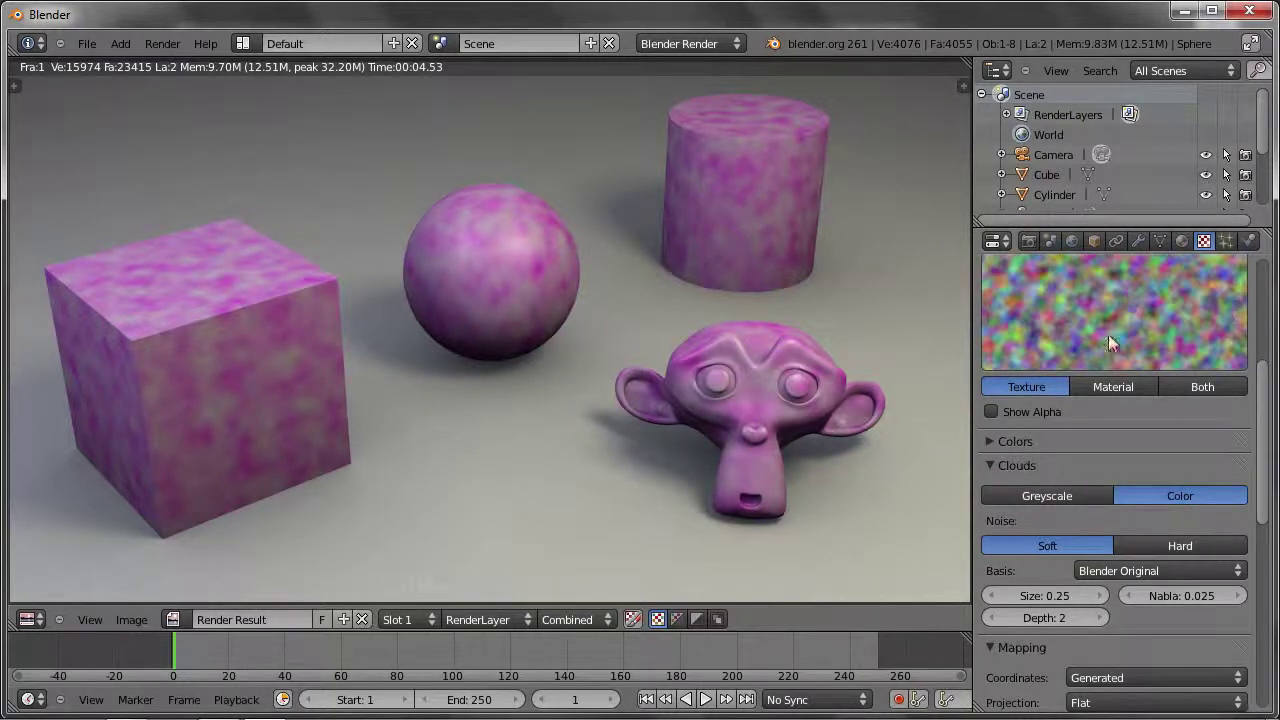
{"action": "key", "text": "F12"}
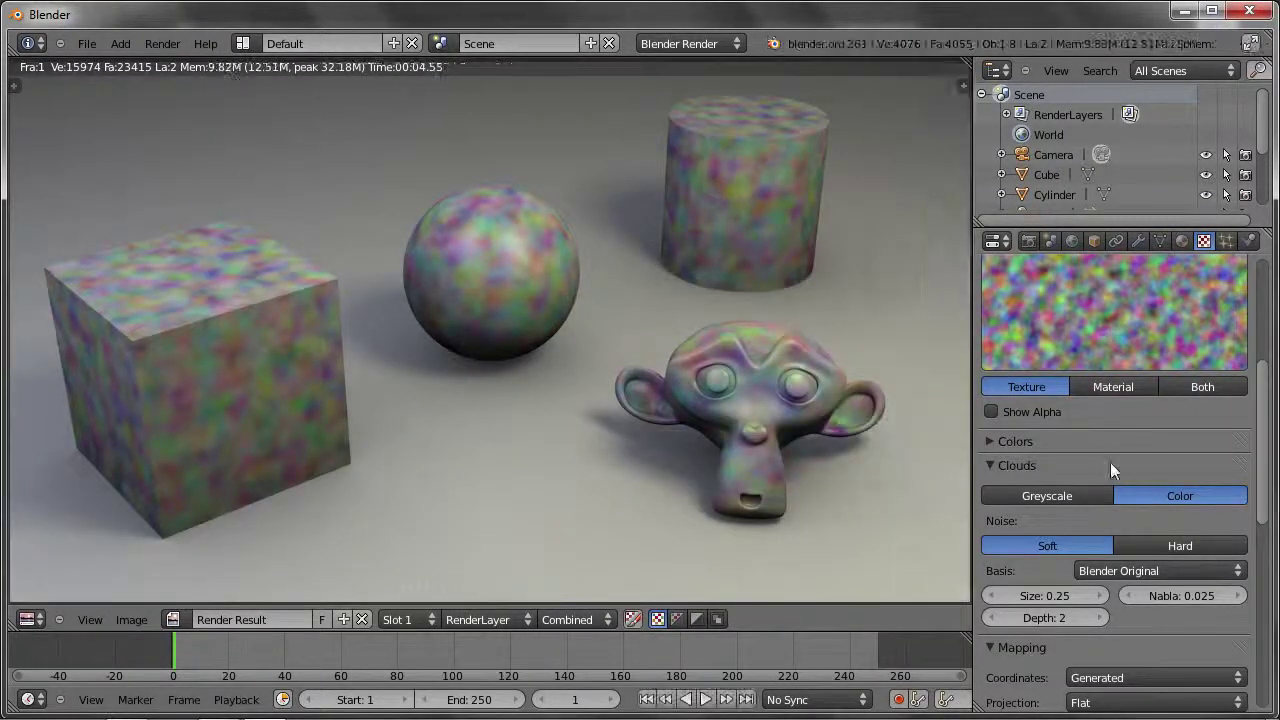
{"action": "left_click", "coordinate": [1062, 494]}
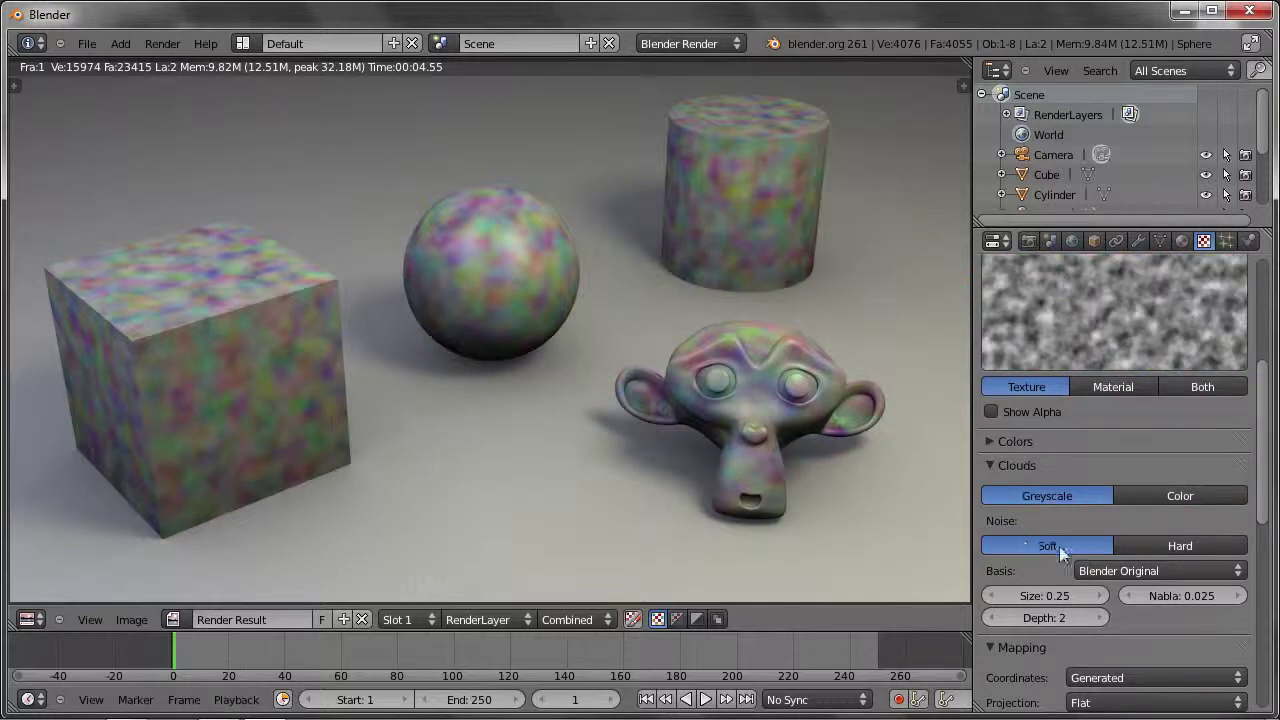
{"action": "left_click", "coordinate": [1181, 546]}
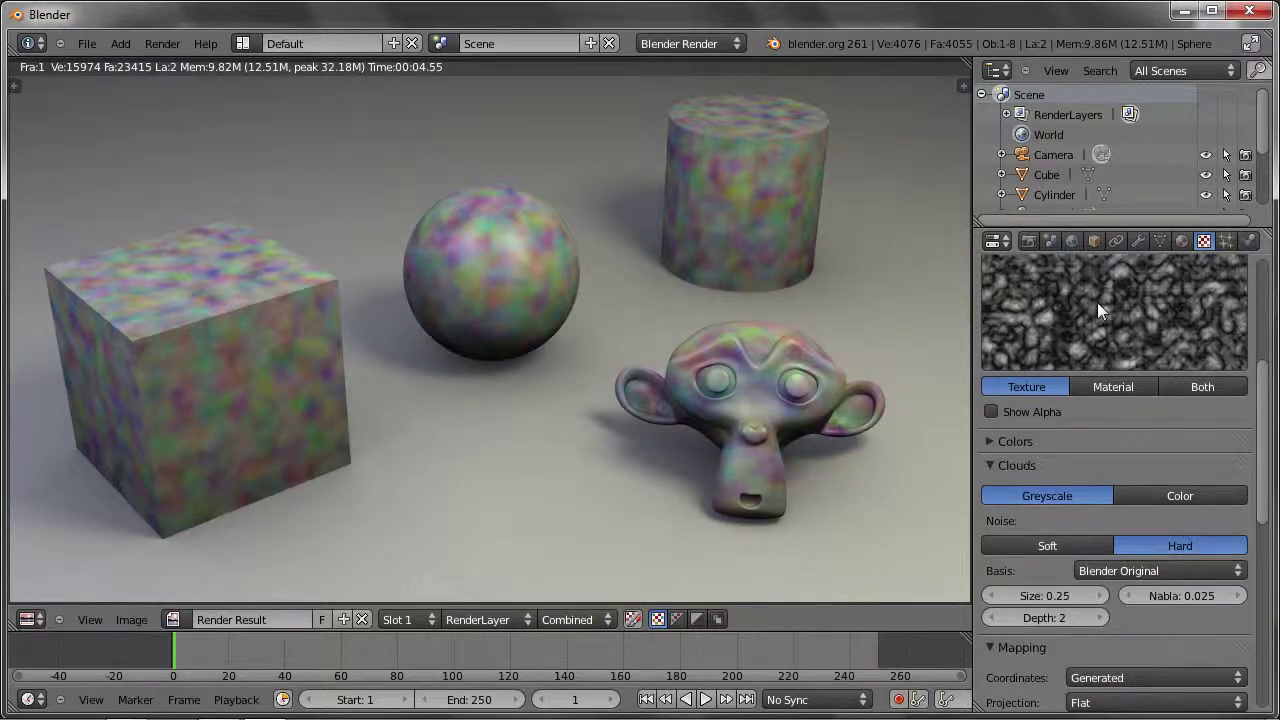
{"action": "key", "text": "F12"}
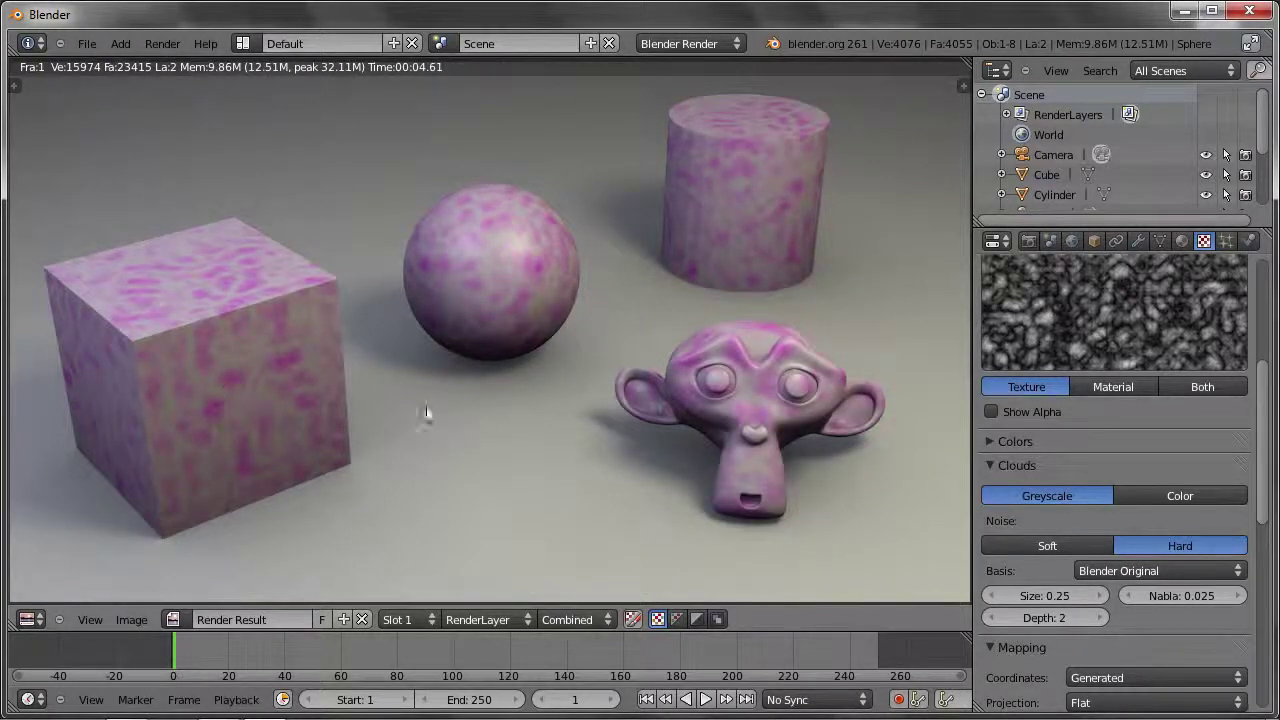
Set the Clouds noise basis to Voronoi F2 and render.
{"action": "left_click", "coordinate": [1108, 578]}
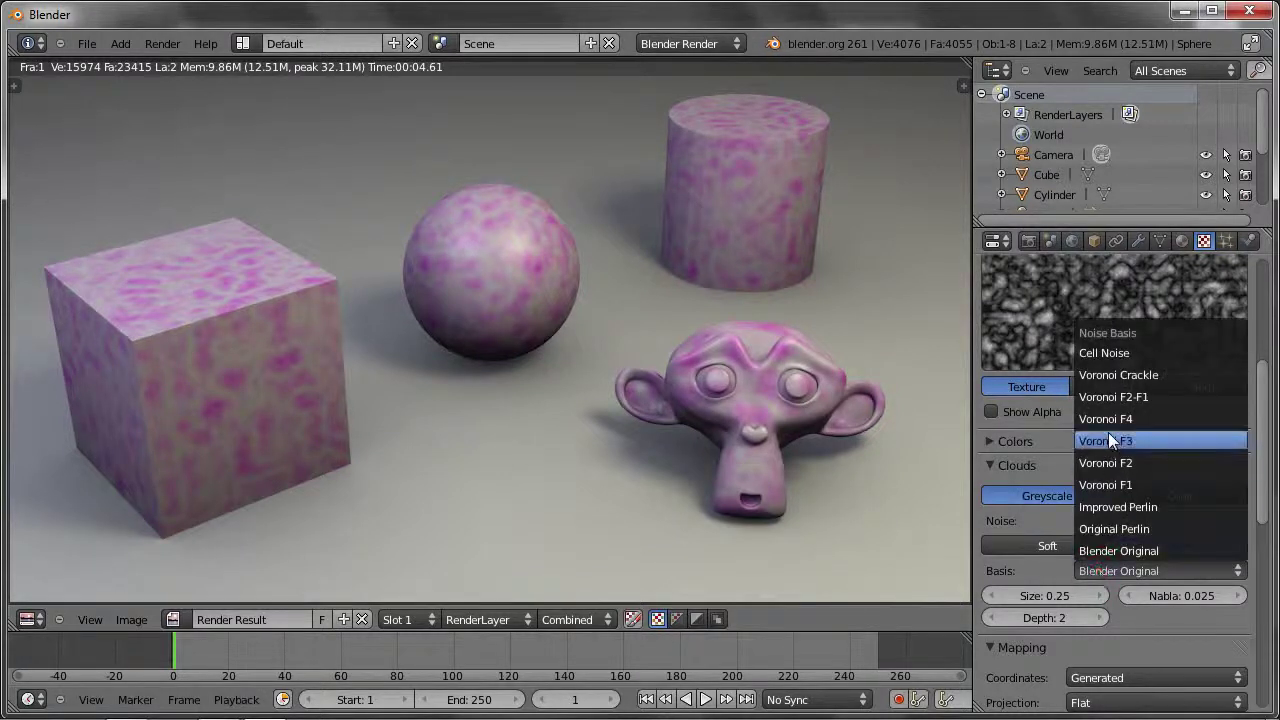
{"action": "left_click", "coordinate": [1104, 398]}
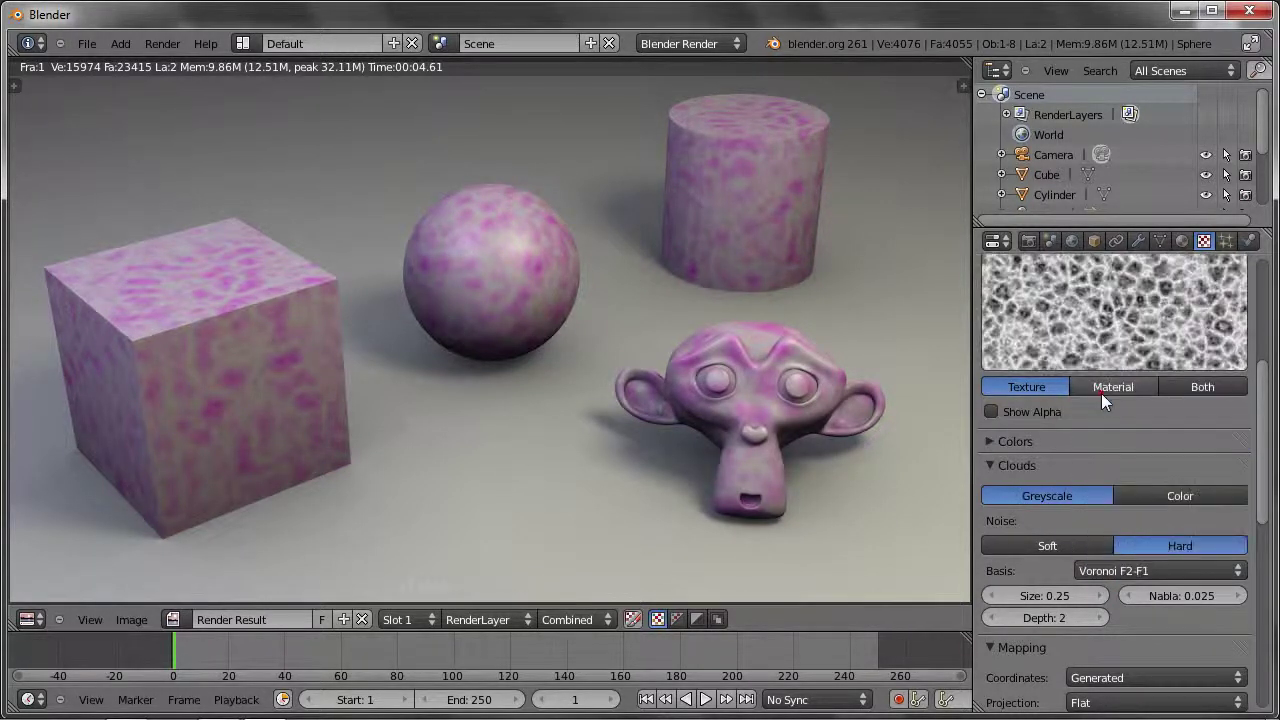
{"action": "left_click", "coordinate": [1108, 571]}
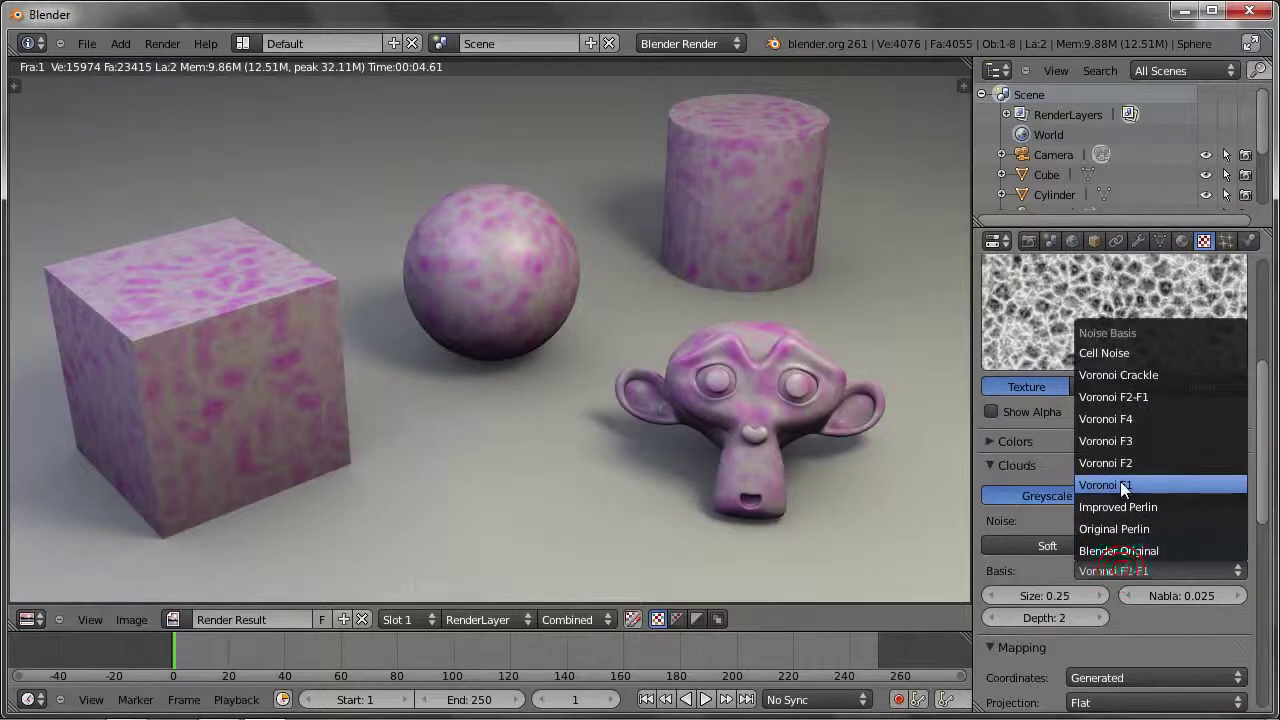
{"action": "left_click", "coordinate": [1120, 481]}
{"action": "left_click", "coordinate": [1106, 566]}
{"action": "left_click", "coordinate": [1112, 461]}
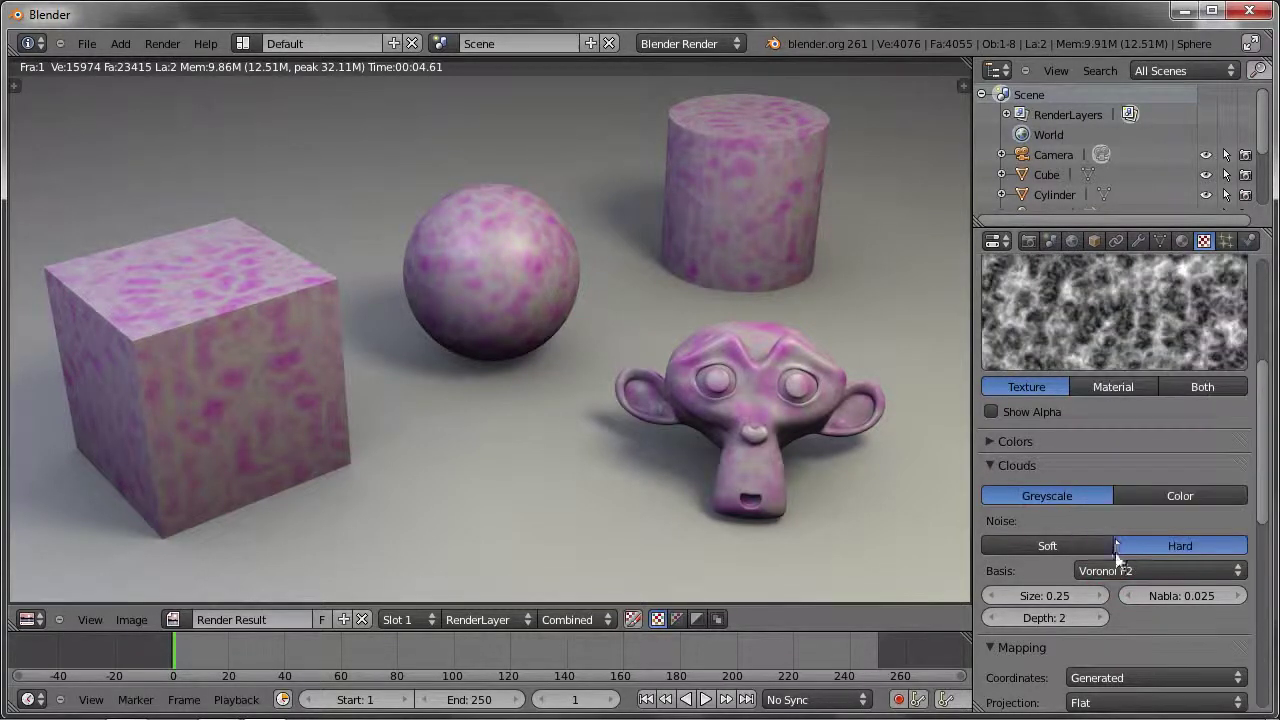
{"action": "key", "text": "F12"}
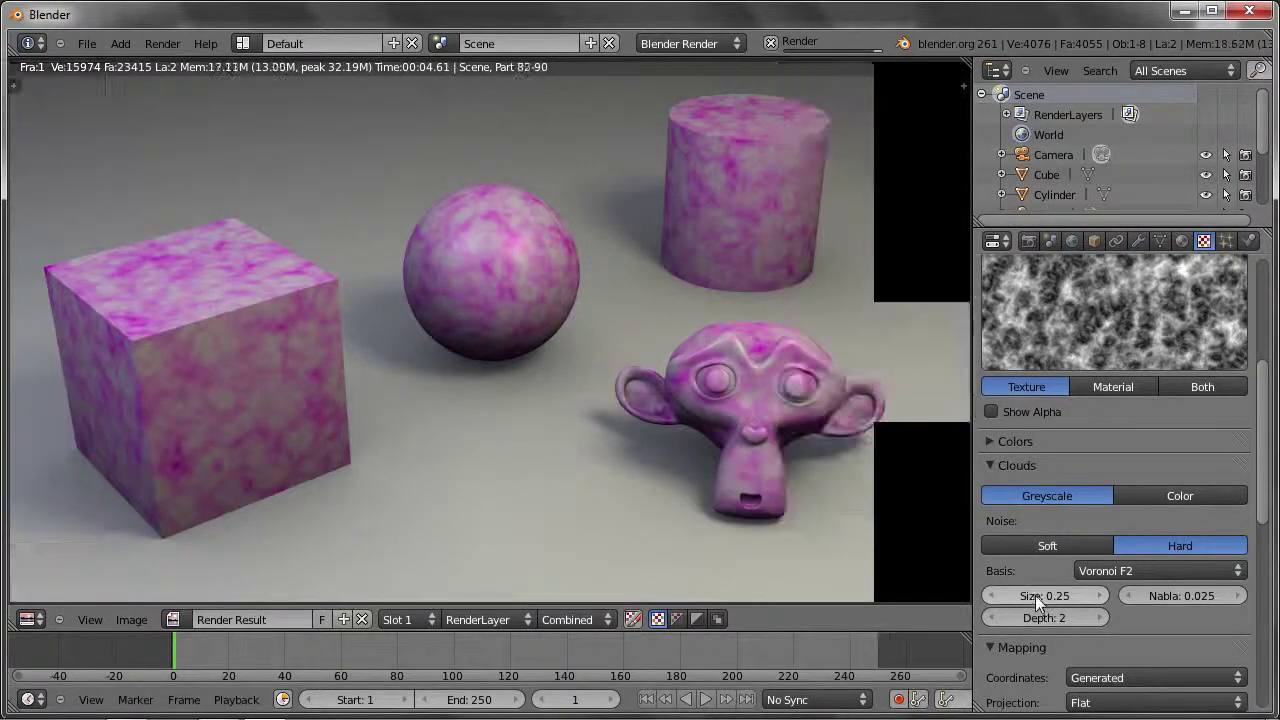
Reduce the Clouds size to 0.0001 and re-render.
{"action": "left_click_drag", "start_coordinate": [1043, 598], "coordinate": [1040, 596]}
{"action": "left_click_drag", "start_coordinate": [1038, 596], "coordinate": [965, 604]}
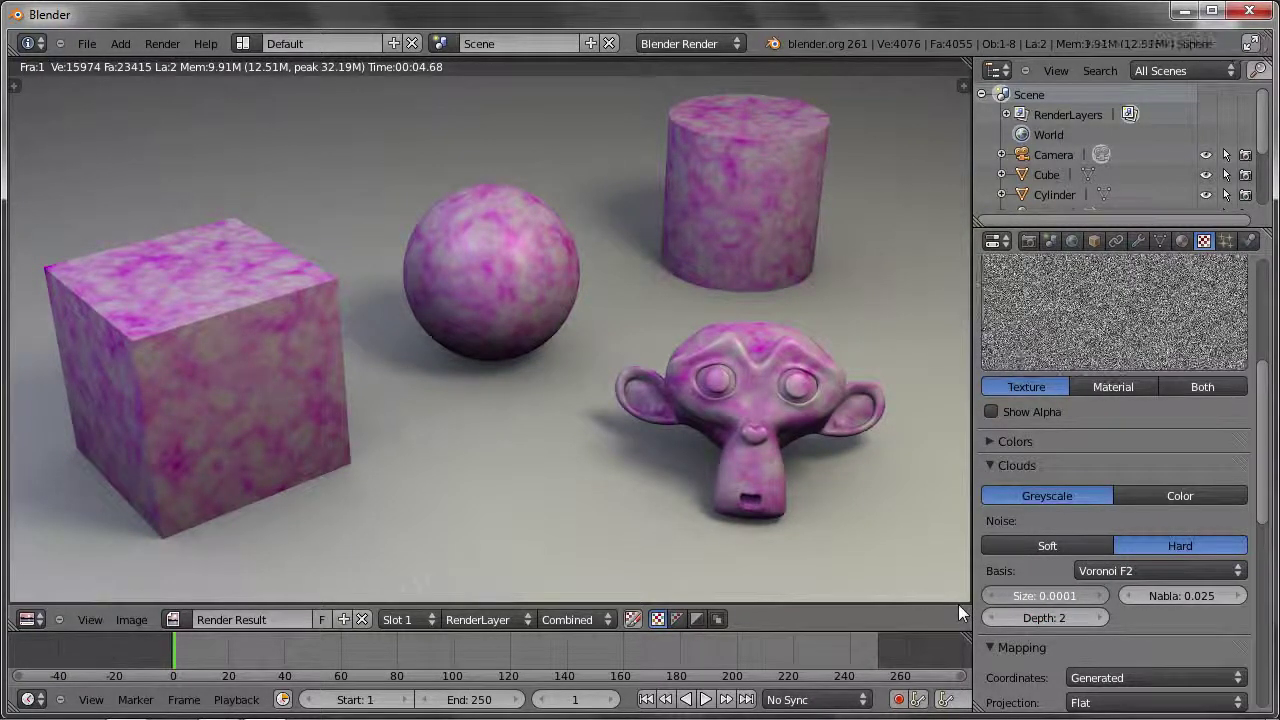
{"action": "key", "text": "F12"}
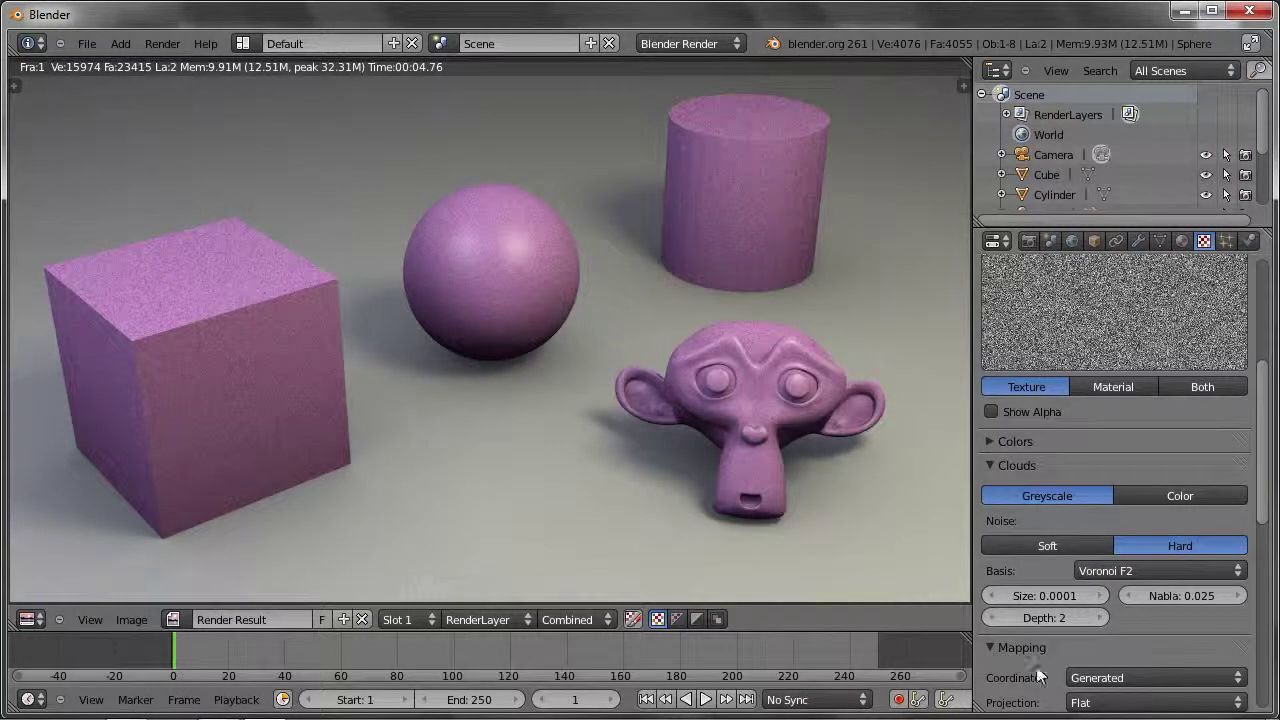
Set the texture colour to pale yellow and render.
{"action": "scroll", "coordinate": [1034, 665], "scroll_direction": "down", "scroll_amount": 1}
{"action": "scroll", "coordinate": [1035, 615], "scroll_direction": "down", "scroll_amount": 1}
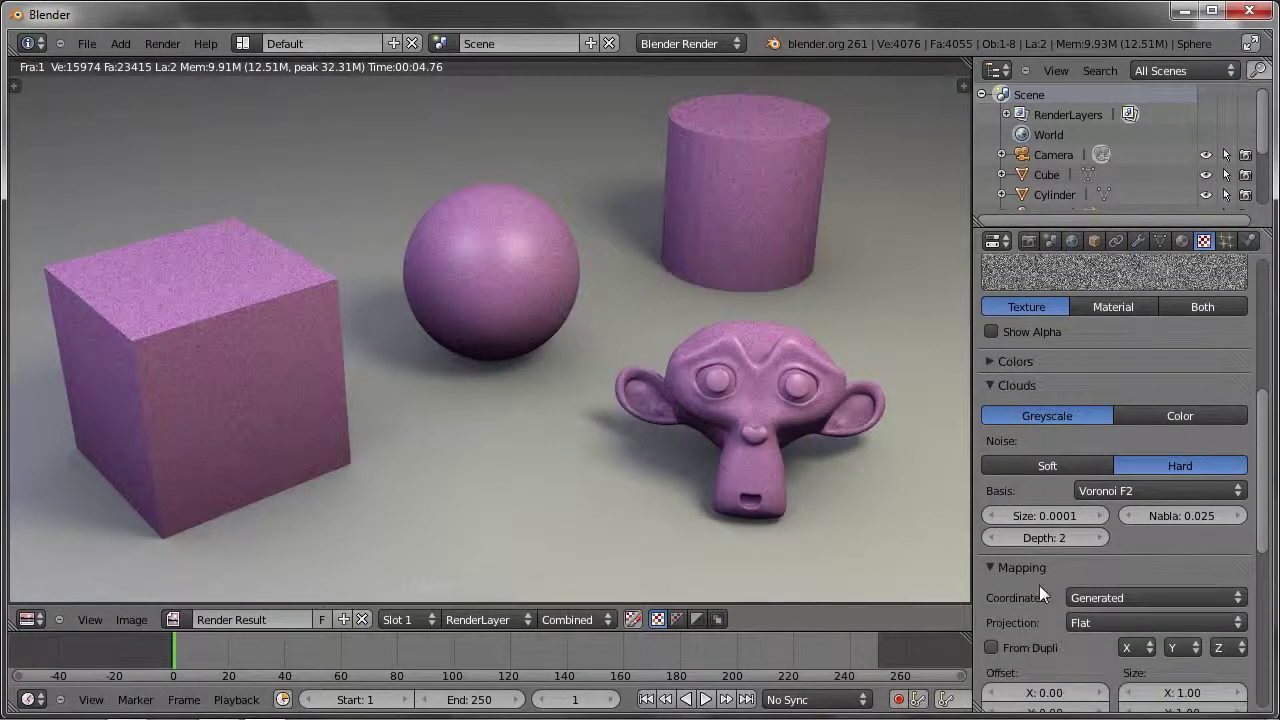
{"action": "scroll", "coordinate": [1039, 585], "scroll_direction": "down", "scroll_amount": 2}
{"action": "scroll", "coordinate": [1039, 570], "scroll_direction": "down", "scroll_amount": 2}
{"action": "scroll", "coordinate": [1039, 566], "scroll_direction": "down", "scroll_amount": 4}
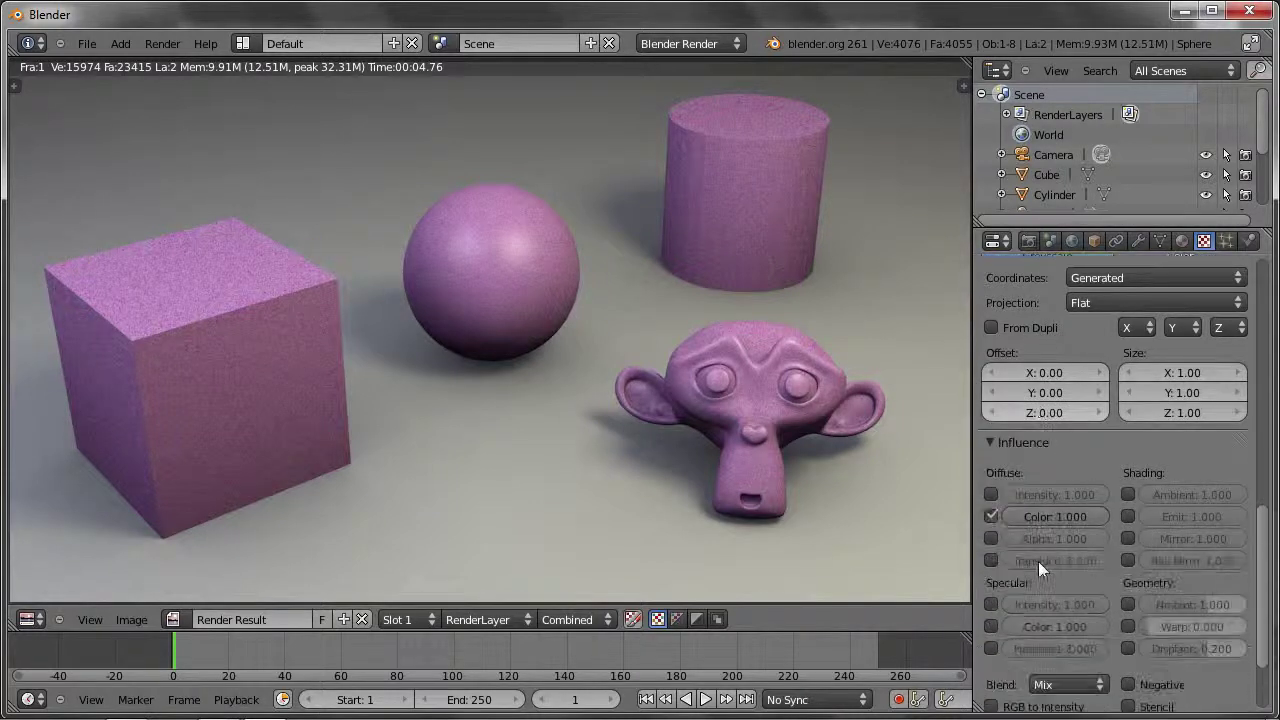
{"action": "scroll", "coordinate": [1030, 530], "scroll_direction": "down", "scroll_amount": 1}
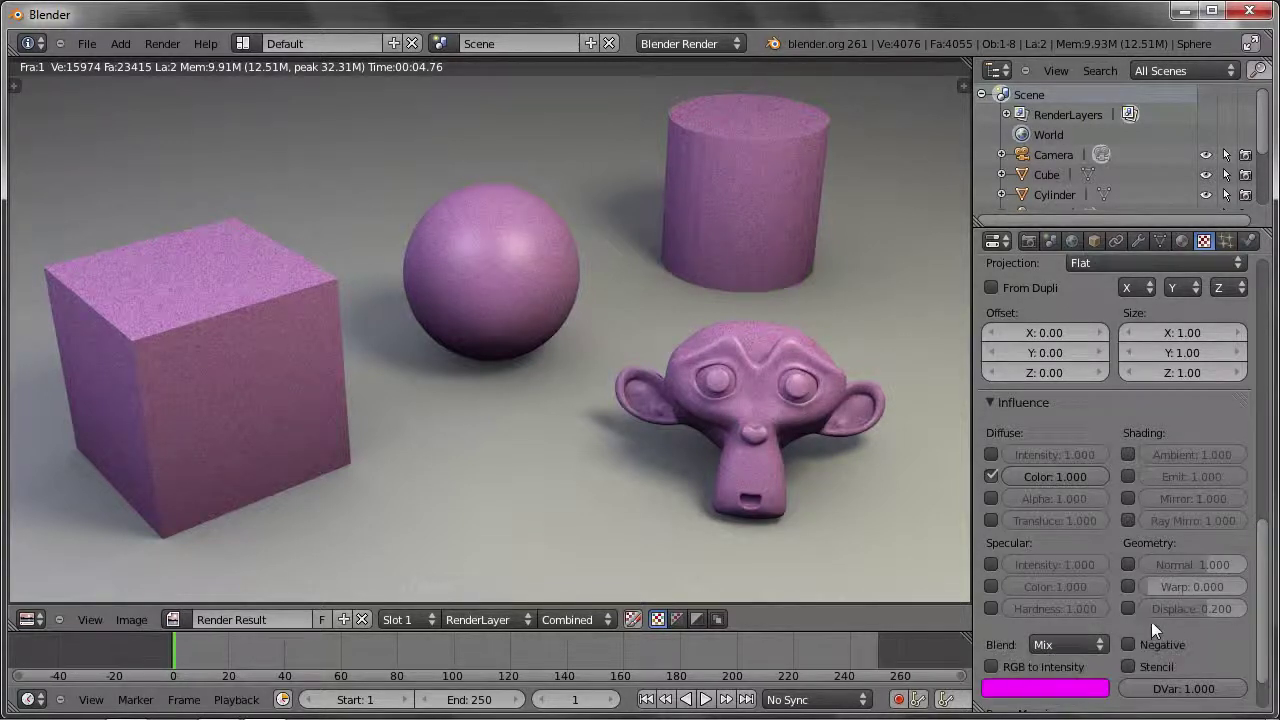
{"action": "left_click", "coordinate": [1033, 690]}
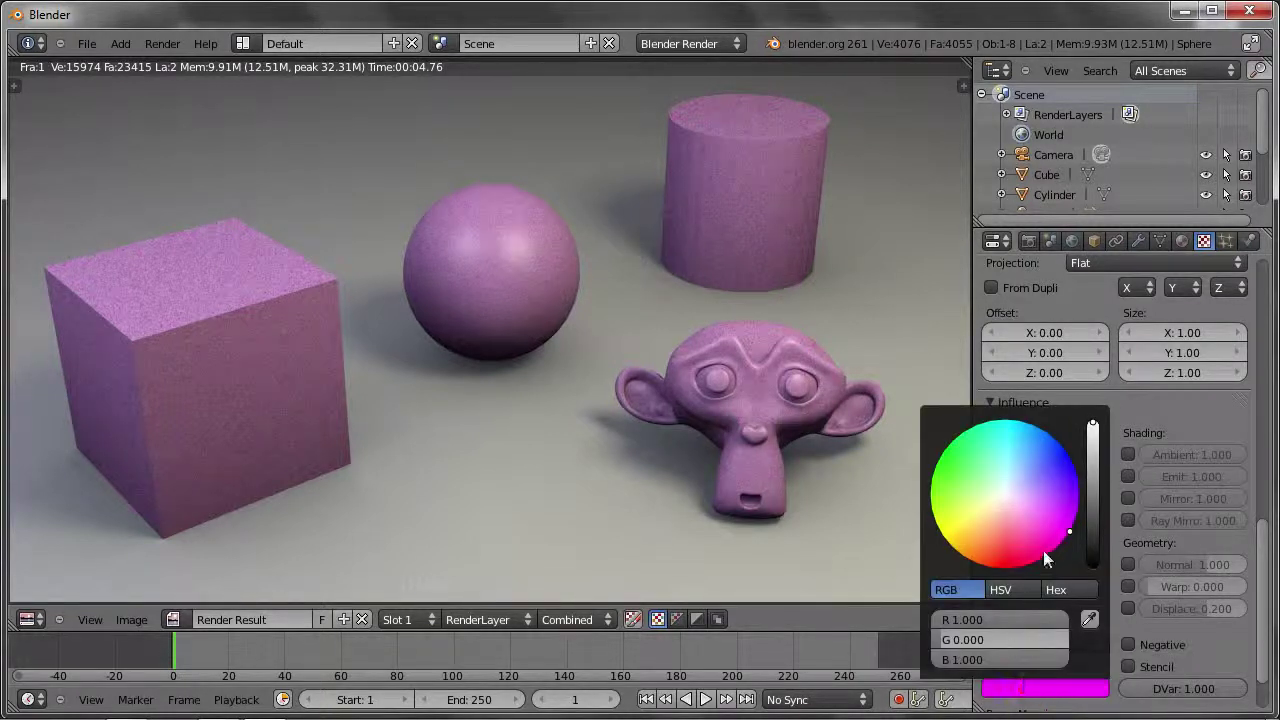
{"action": "left_click", "coordinate": [940, 478]}
{"action": "left_click_drag", "start_coordinate": [939, 476], "coordinate": [955, 524]}
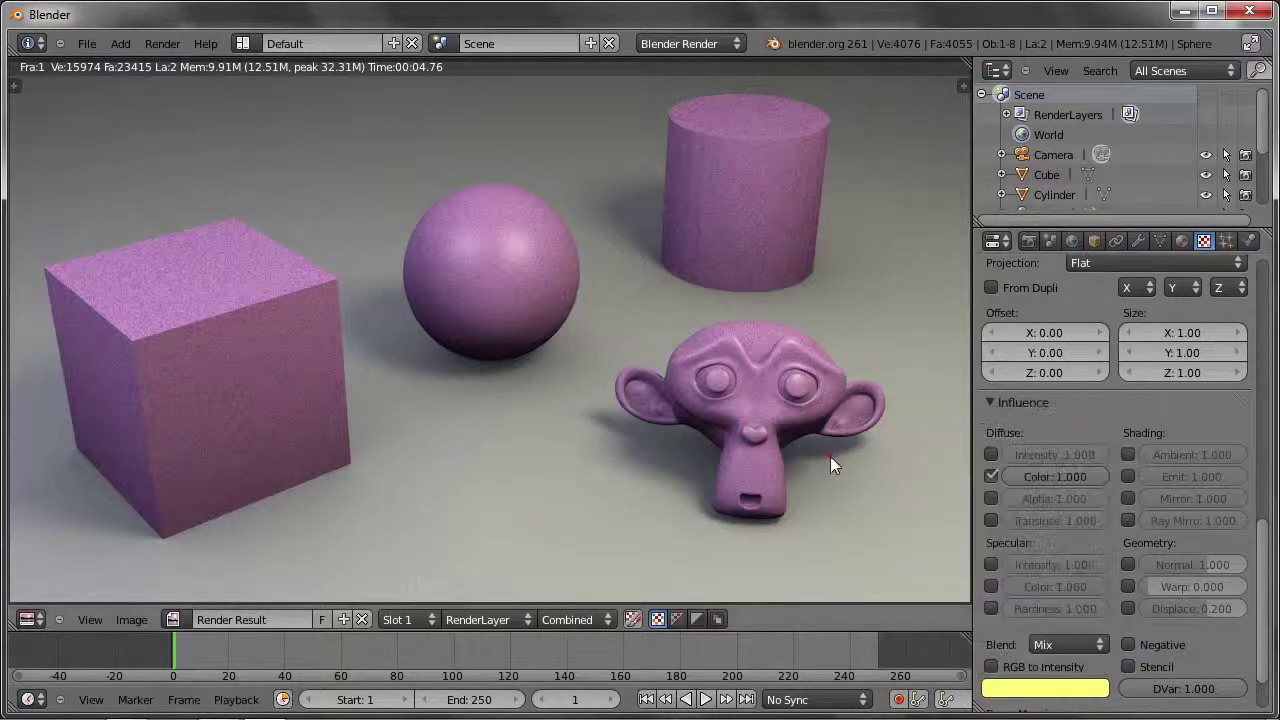
{"action": "key", "text": "F12"}
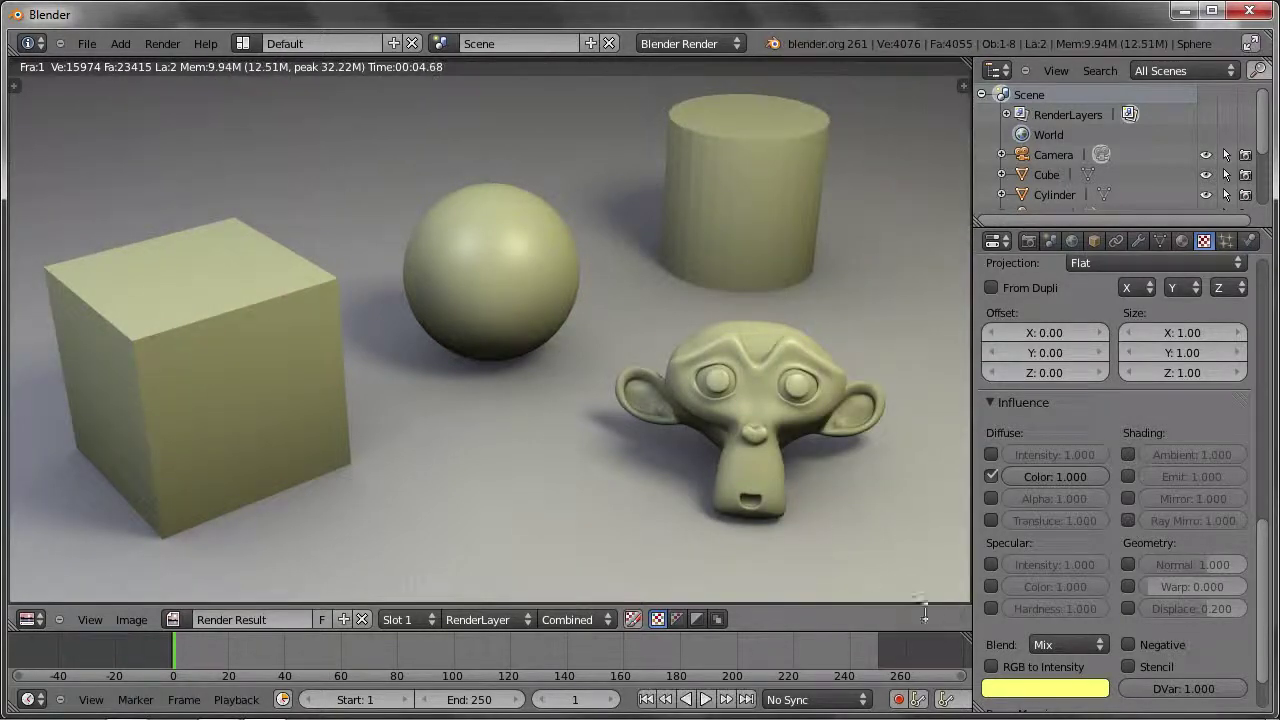
Change the texture colour to white, then darken it to black, rendering each.
{"action": "left_click", "coordinate": [1041, 697]}
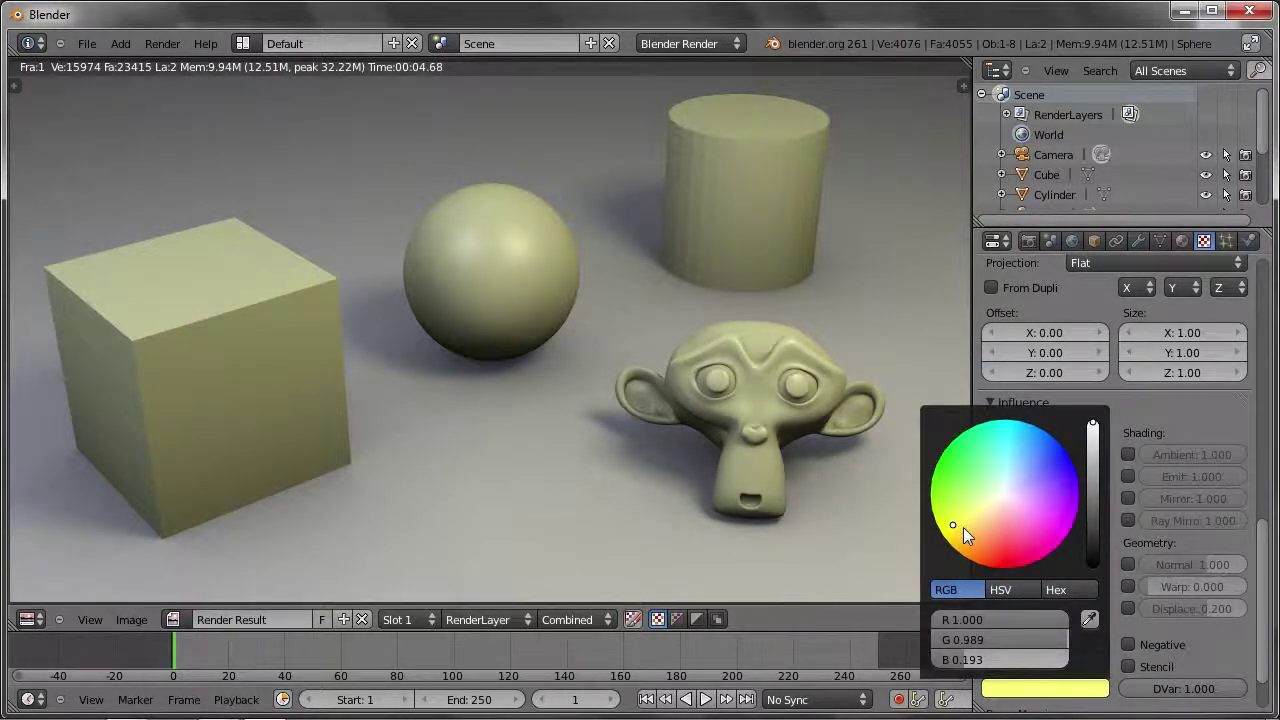
{"action": "left_click_drag", "start_coordinate": [963, 527], "coordinate": [1005, 492]}
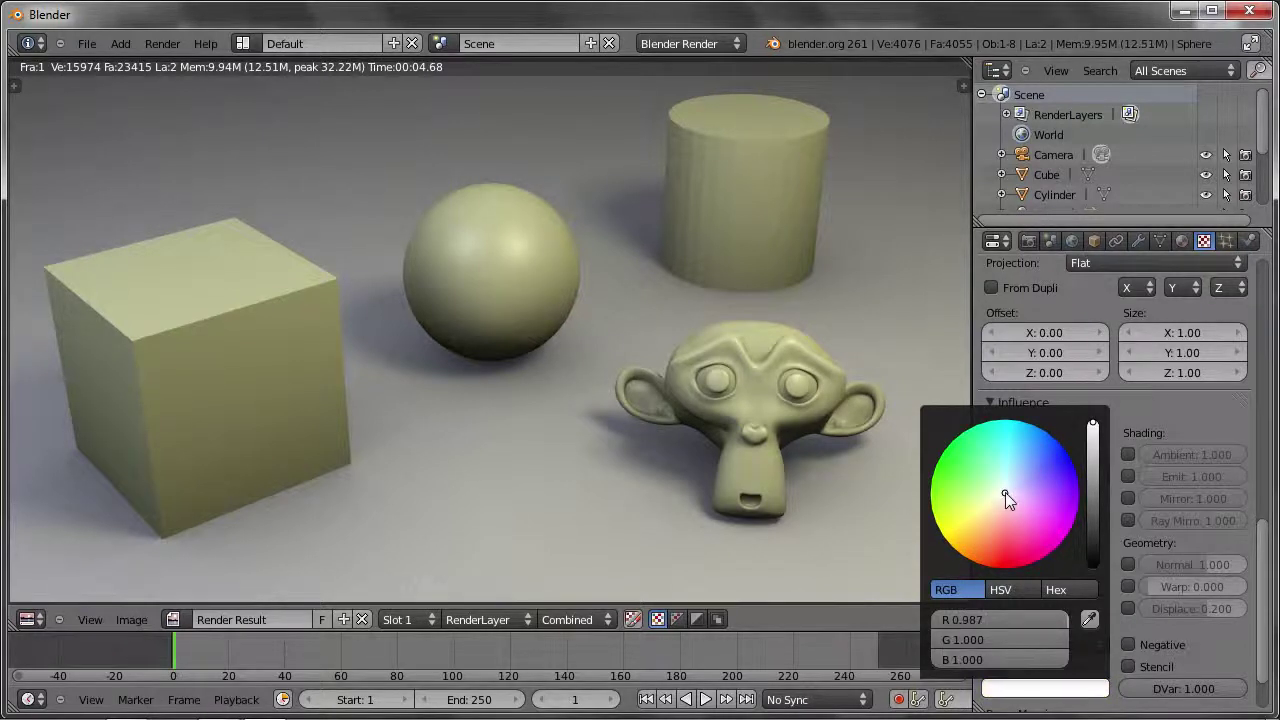
{"action": "key", "text": "F12"}
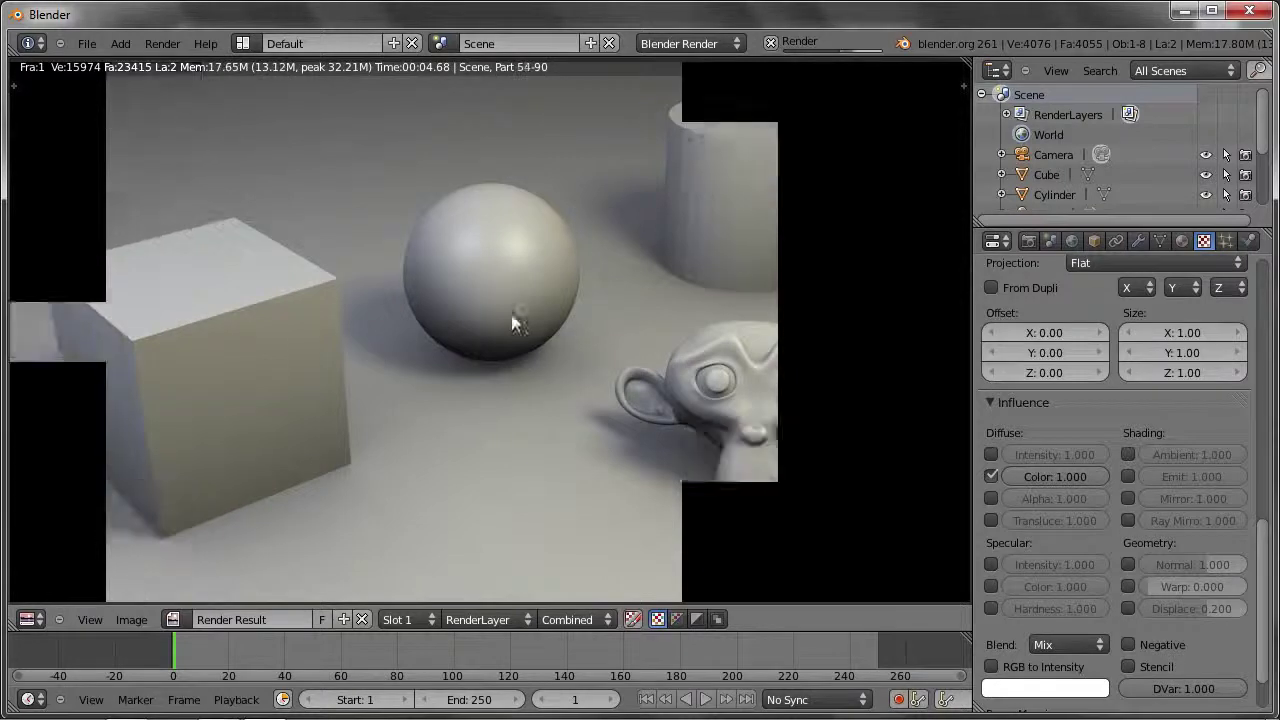
{"action": "left_click", "coordinate": [1015, 688]}
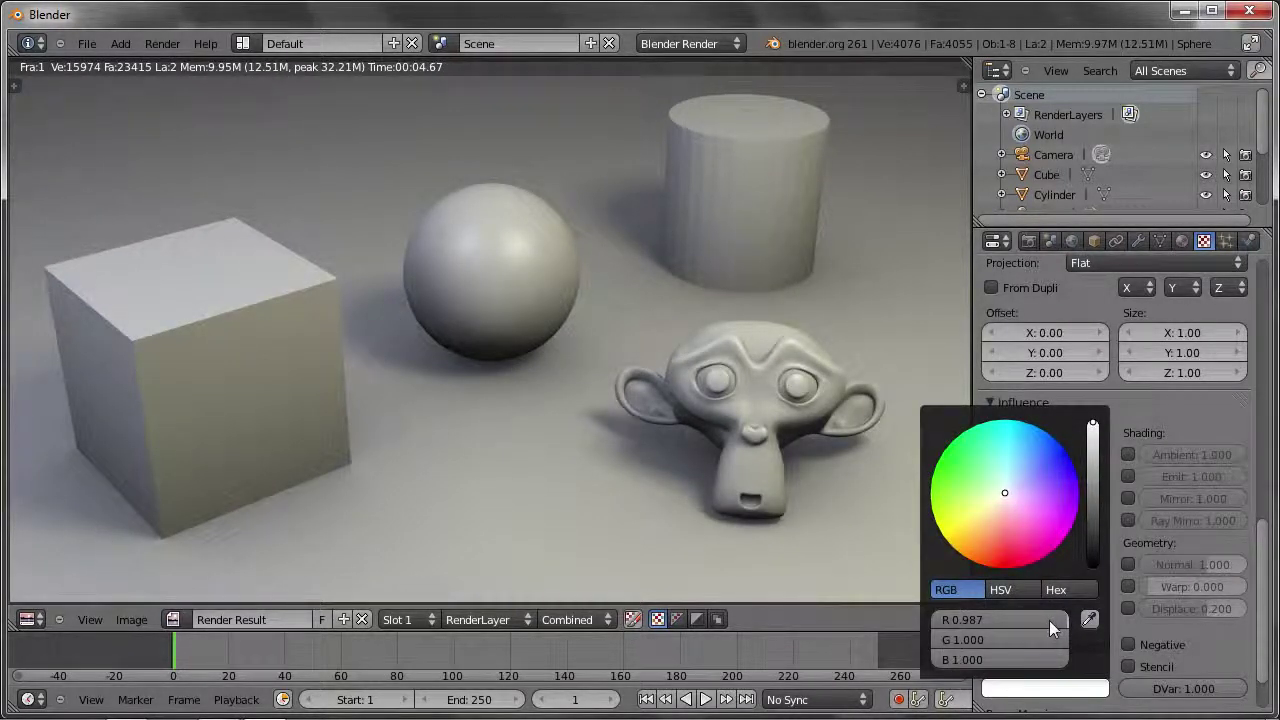
{"action": "left_click", "coordinate": [1060, 686]}
{"action": "left_click_drag", "start_coordinate": [1093, 463], "coordinate": [1093, 565]}
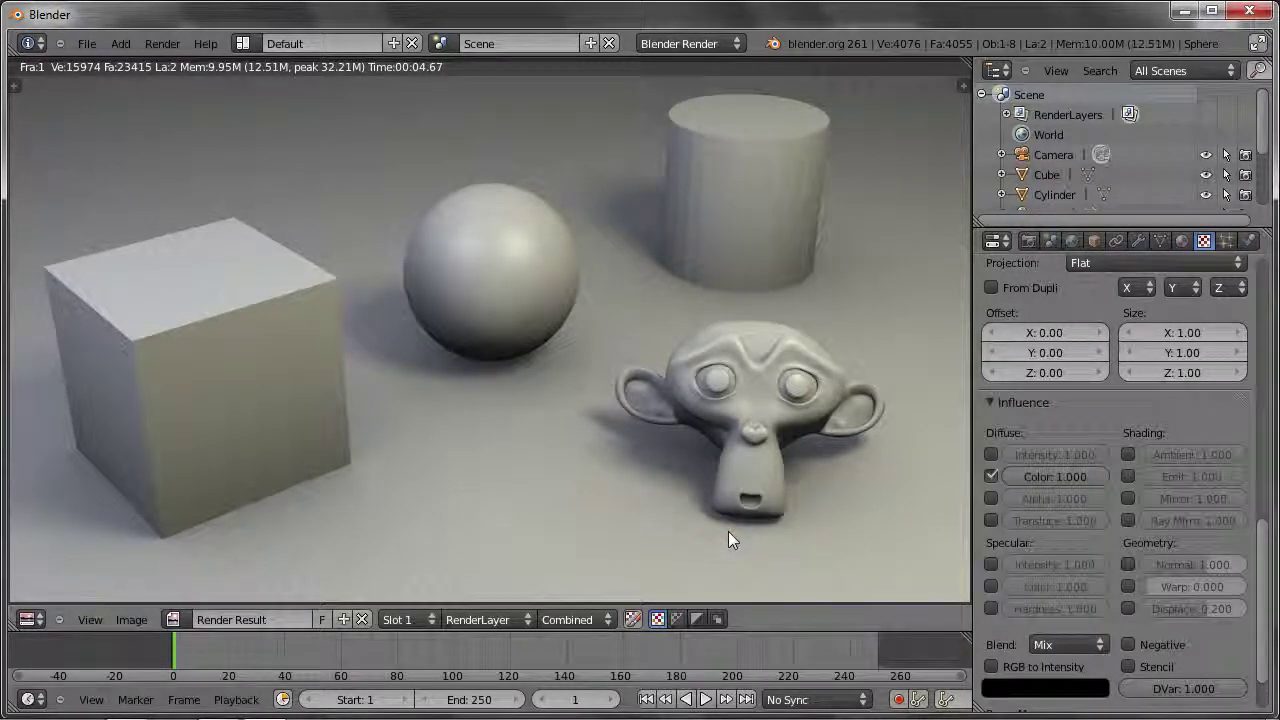
{"action": "key", "text": "F12"}
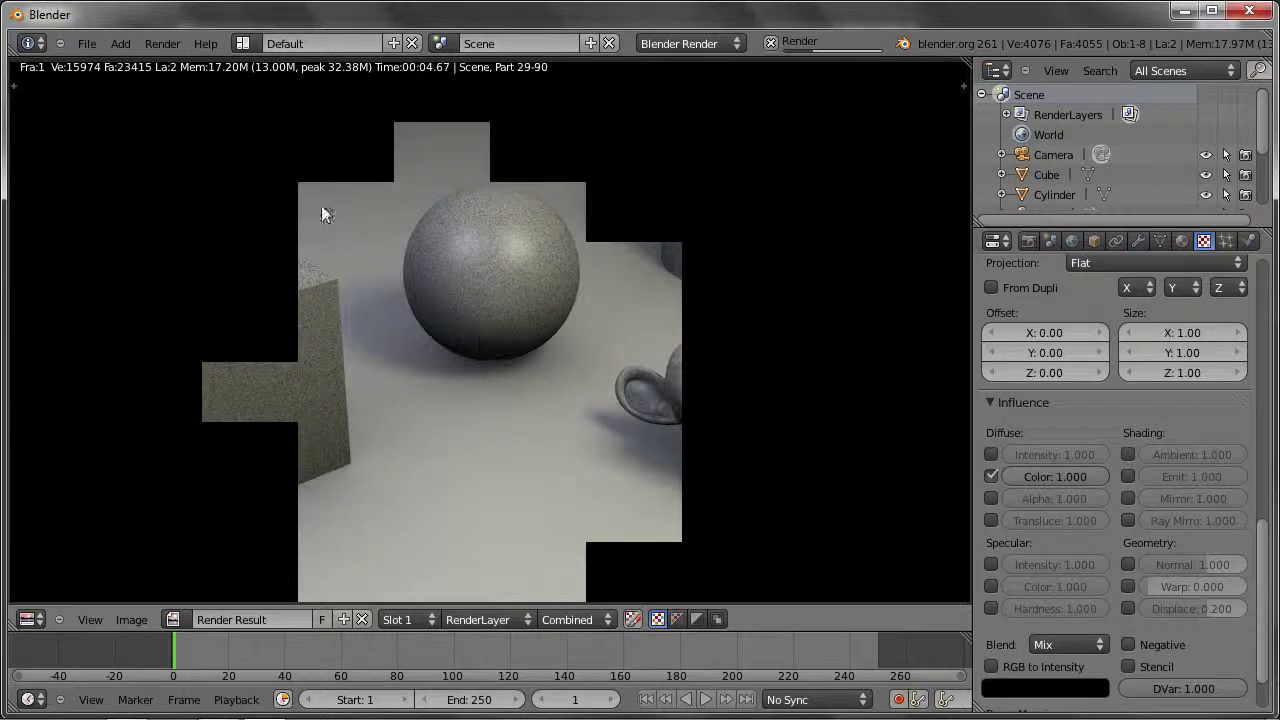
Set the Clouds texture size to 0.25 and re-render.
{"action": "scroll", "coordinate": [1263, 540], "scroll_direction": "up", "scroll_amount": 2}
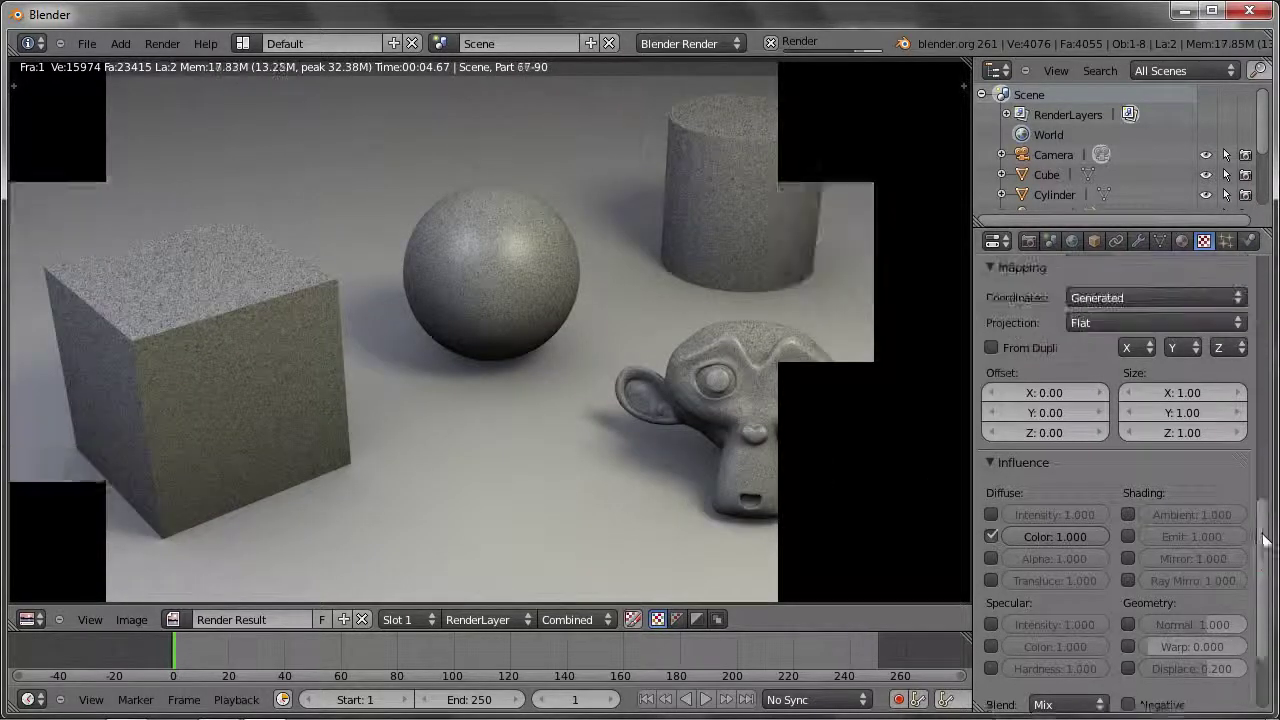
{"action": "scroll", "coordinate": [1200, 450], "scroll_direction": "up", "scroll_amount": 8}
{"action": "left_click", "coordinate": [1044, 495]}
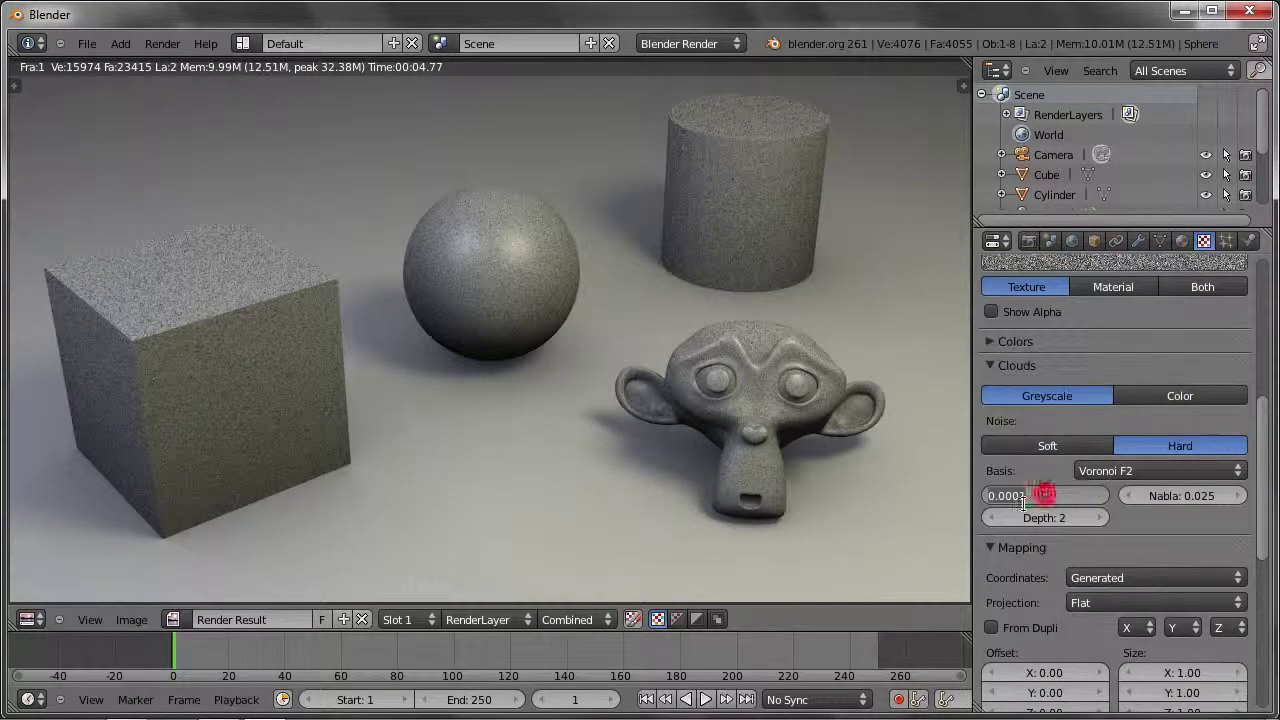
{"action": "type", "text": "0.25"}
{"action": "key", "text": "Return"}
{"action": "key", "text": "F12"}
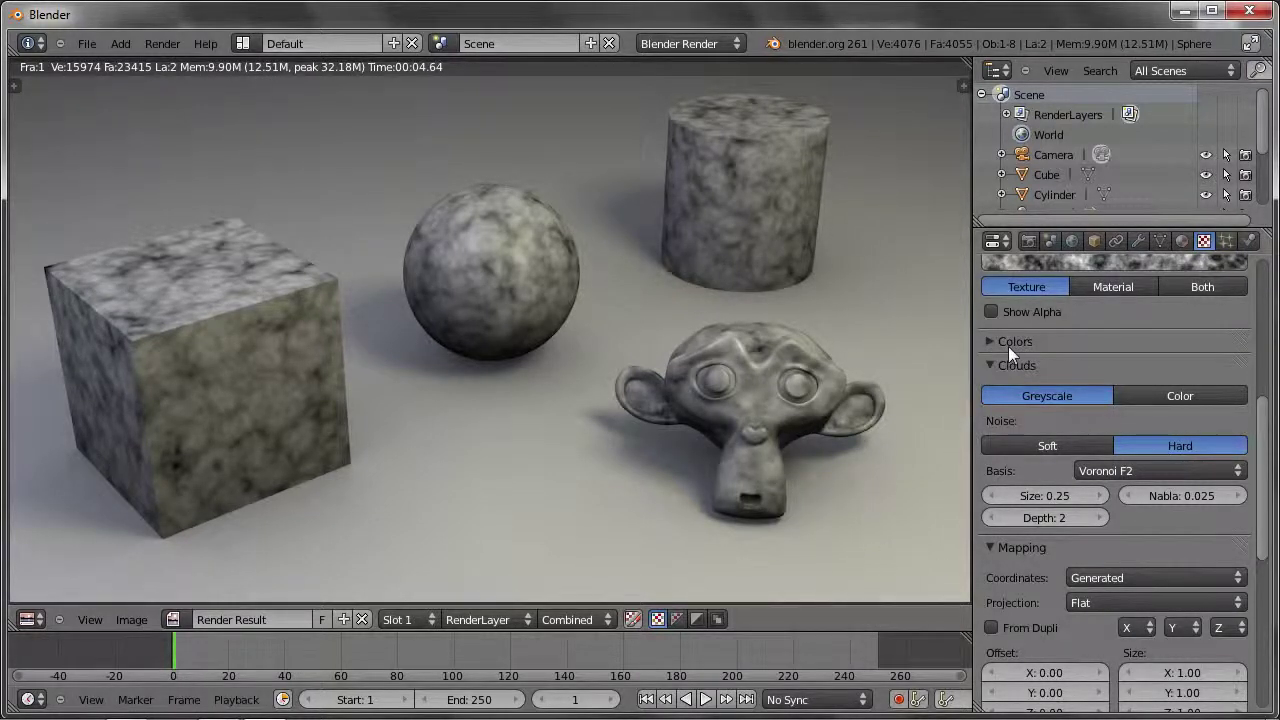
Enable a colour ramp in the texture's Colors settings.
{"action": "scroll", "coordinate": [1050, 580], "scroll_direction": "down", "scroll_amount": 8}
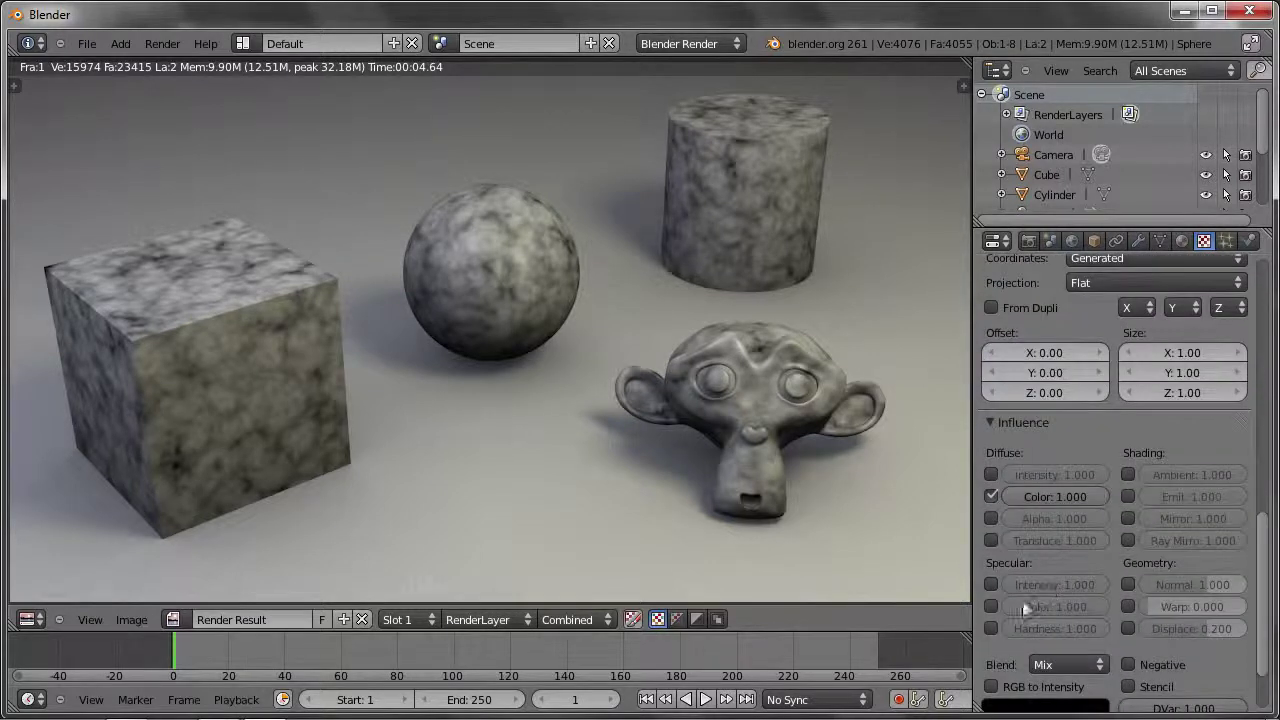
{"action": "scroll", "coordinate": [1040, 600], "scroll_direction": "down", "scroll_amount": 1}
{"action": "scroll", "coordinate": [1036, 604], "scroll_direction": "up", "scroll_amount": 2}
{"action": "scroll", "coordinate": [1037, 604], "scroll_direction": "up", "scroll_amount": 8}
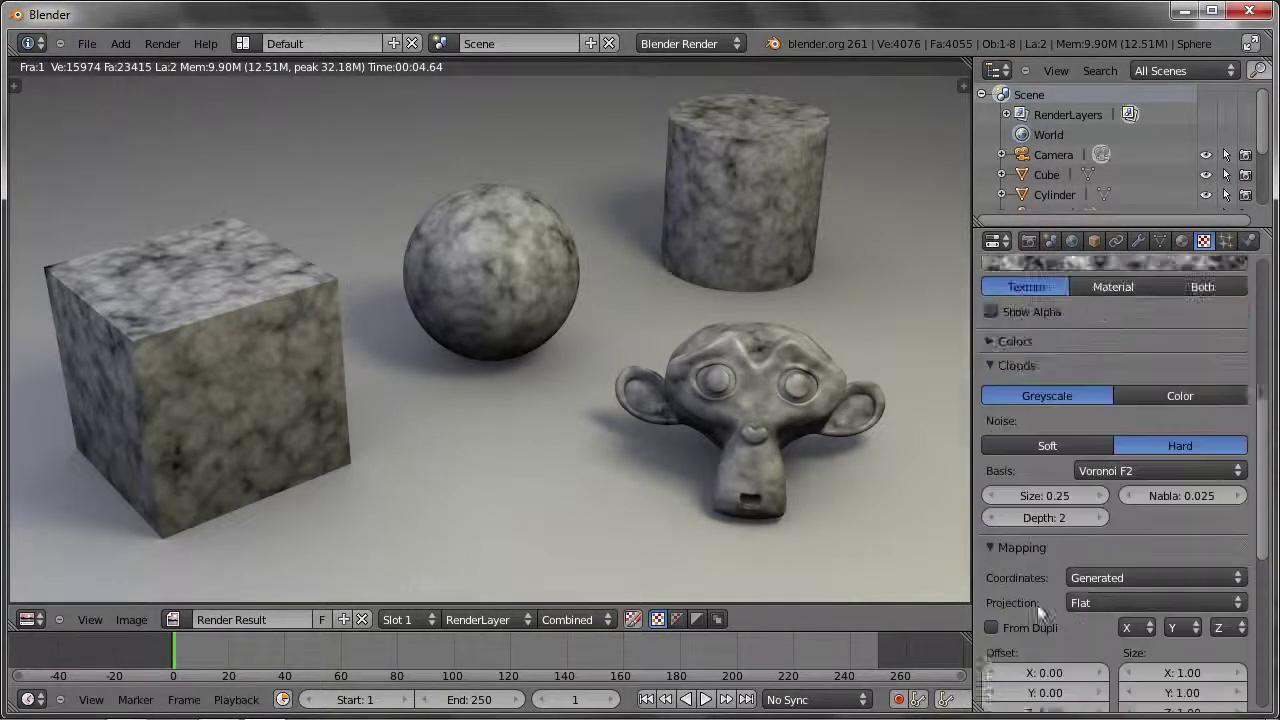
{"action": "scroll", "coordinate": [1037, 604], "scroll_direction": "up", "scroll_amount": 6}
{"action": "scroll", "coordinate": [1039, 595], "scroll_direction": "up", "scroll_amount": 3}
{"action": "scroll", "coordinate": [1030, 535], "scroll_direction": "down", "scroll_amount": 5}
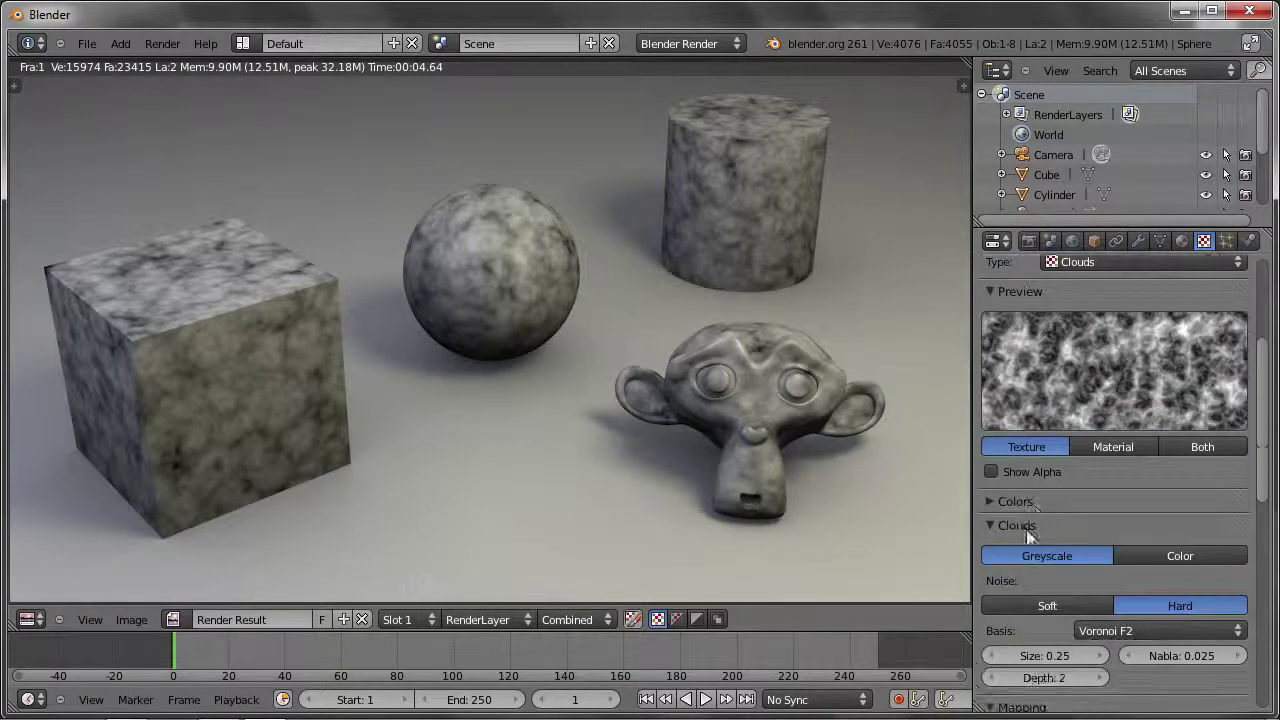
{"action": "left_click", "coordinate": [1088, 503]}
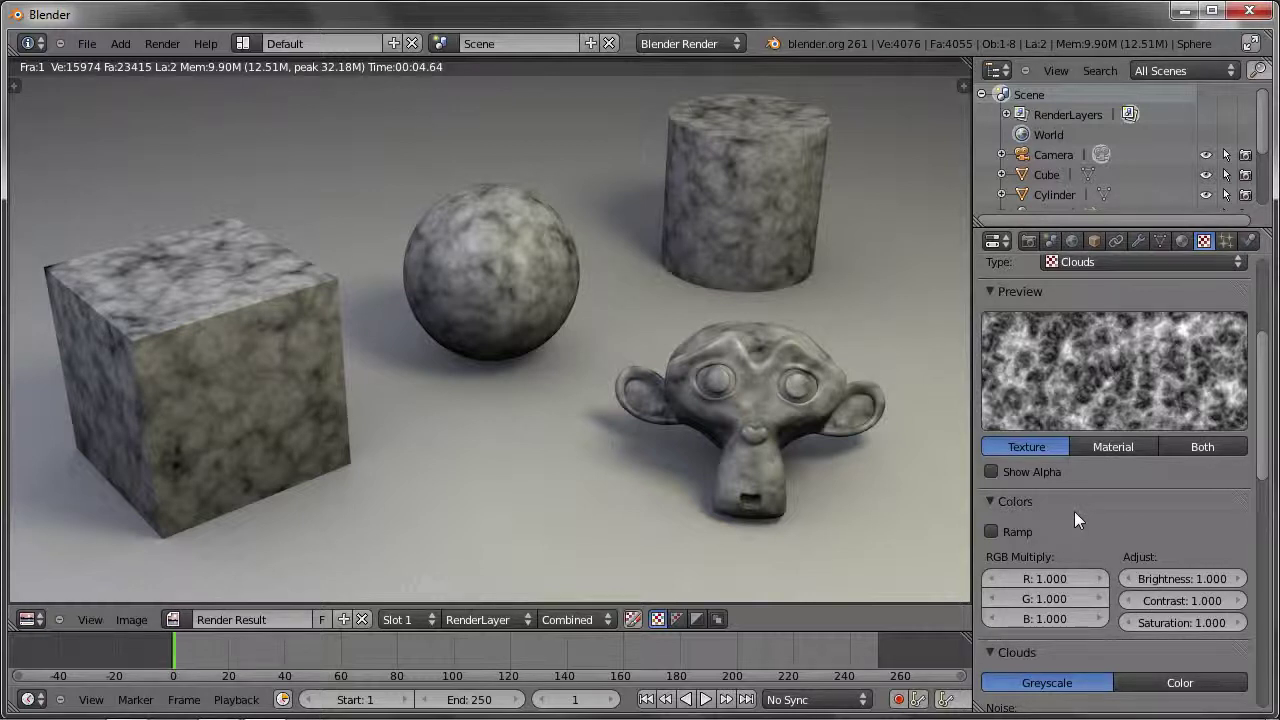
{"action": "left_click", "coordinate": [992, 532]}
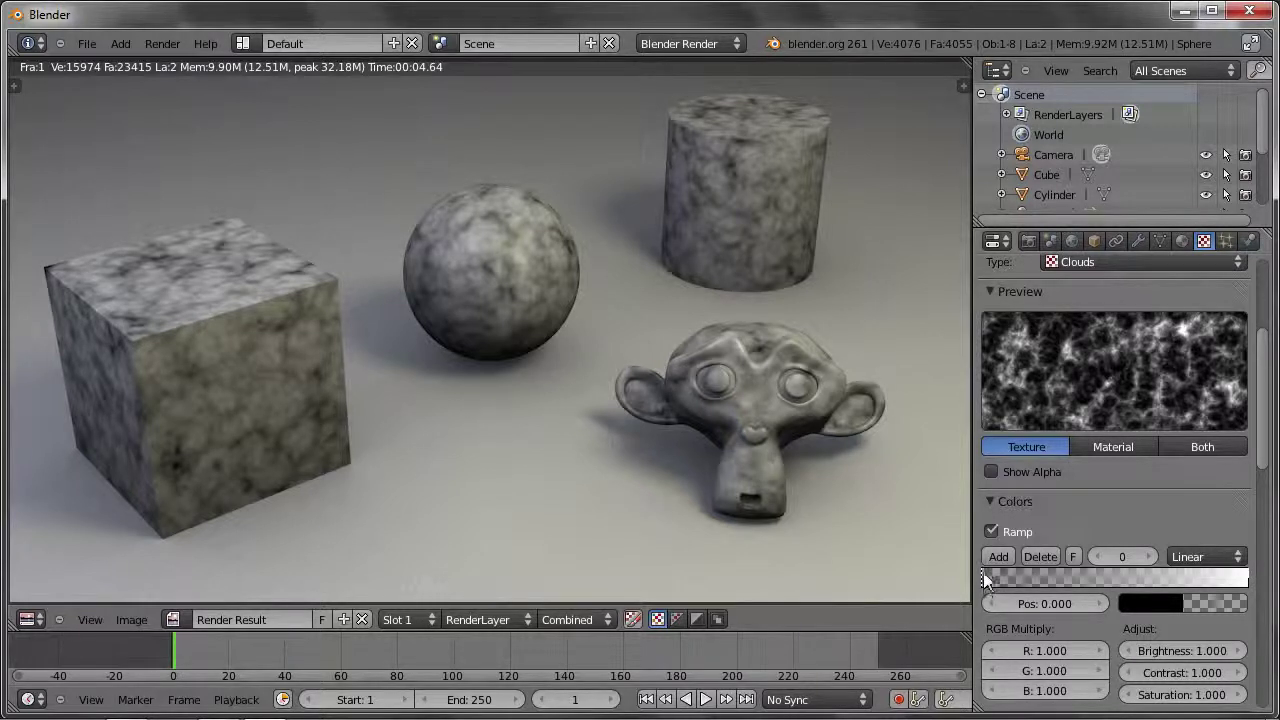
Adjust the black-to-white ramp stops, placing the white stop at 0.888.
{"action": "left_click_drag", "start_coordinate": [985, 576], "coordinate": [1252, 592]}
{"action": "left_click_drag", "start_coordinate": [1250, 582], "coordinate": [1218, 590]}
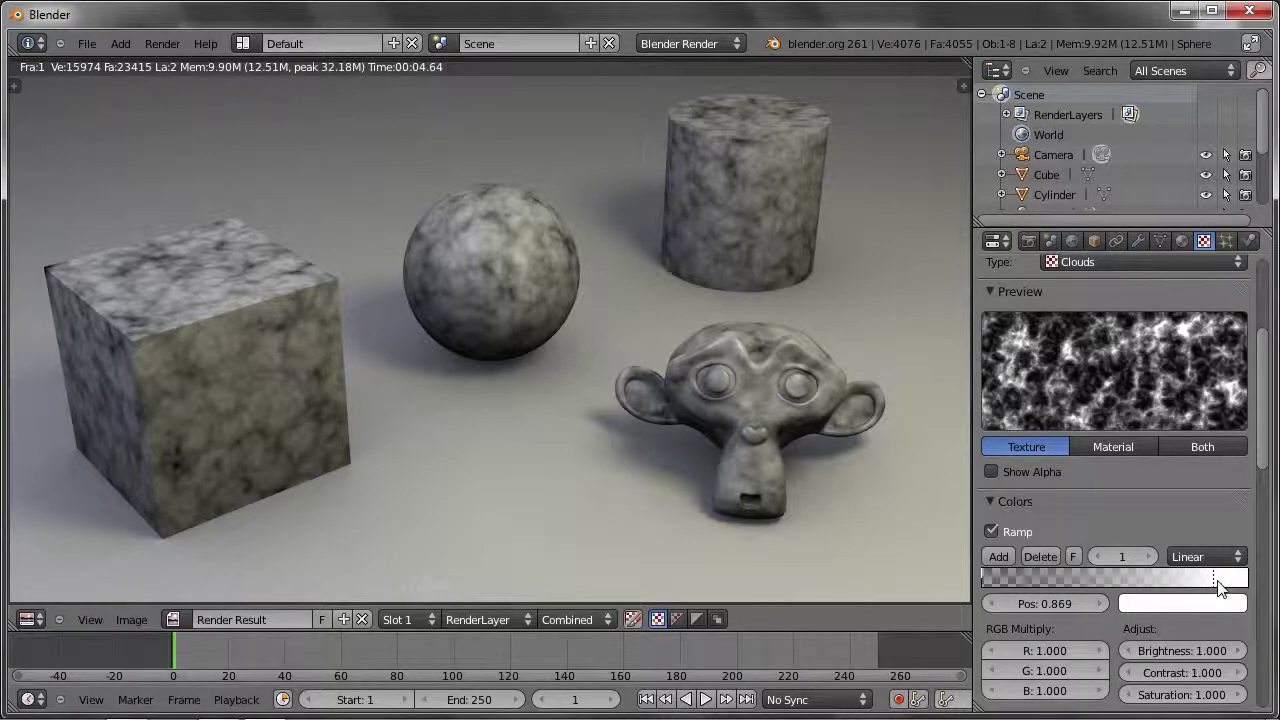
{"action": "left_click", "coordinate": [984, 578]}
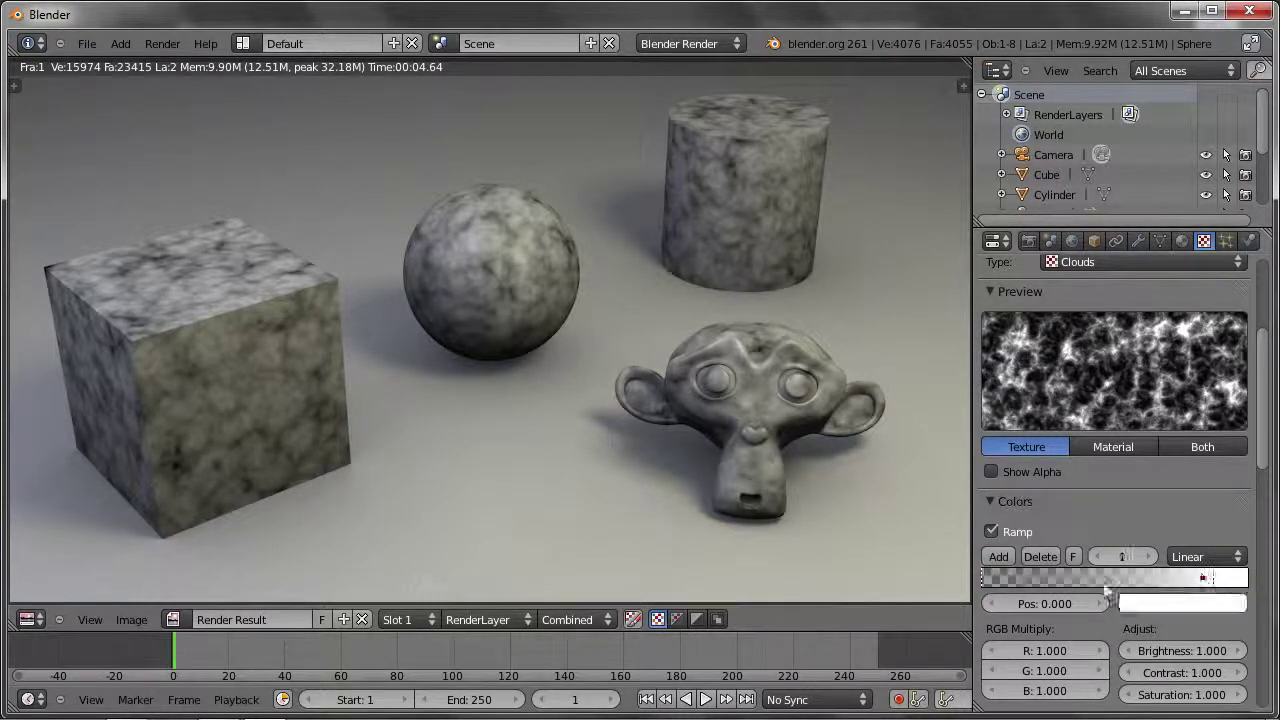
{"action": "left_click", "coordinate": [1122, 585]}
{"action": "left_click", "coordinate": [989, 579]}
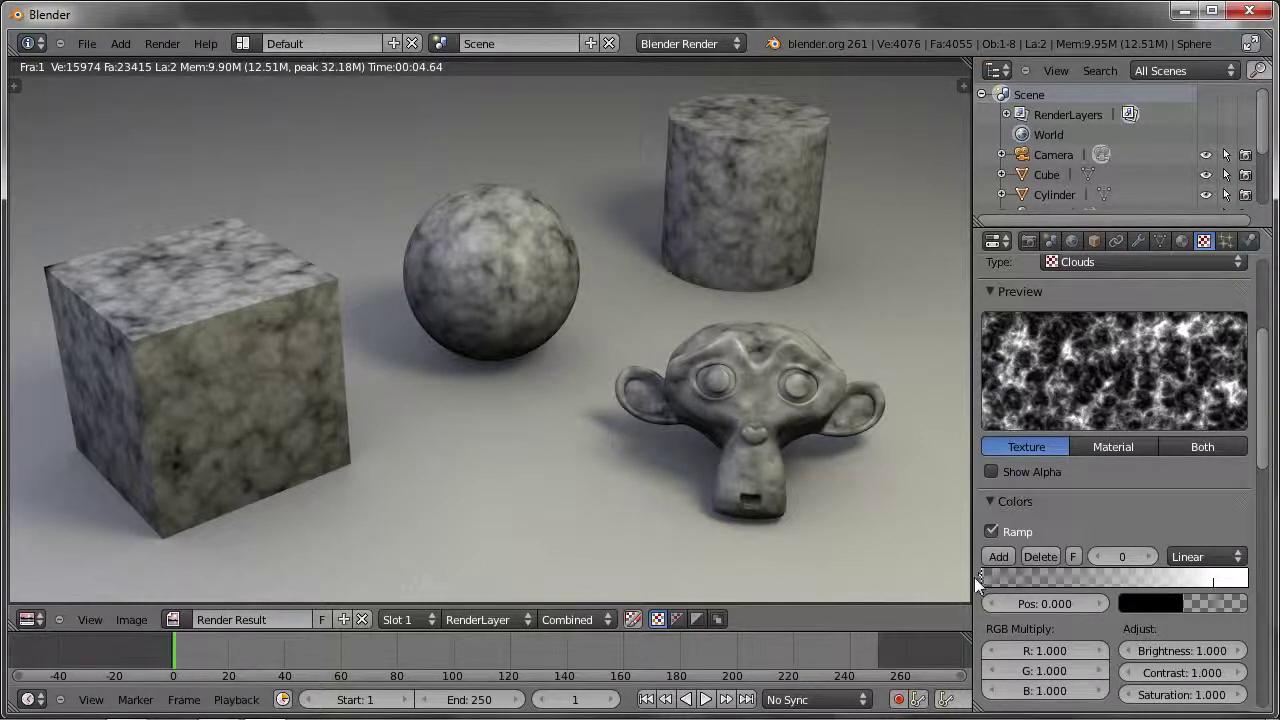
{"action": "left_click", "coordinate": [1159, 611]}
{"action": "left_click_drag", "start_coordinate": [1213, 581], "coordinate": [1220, 583]}
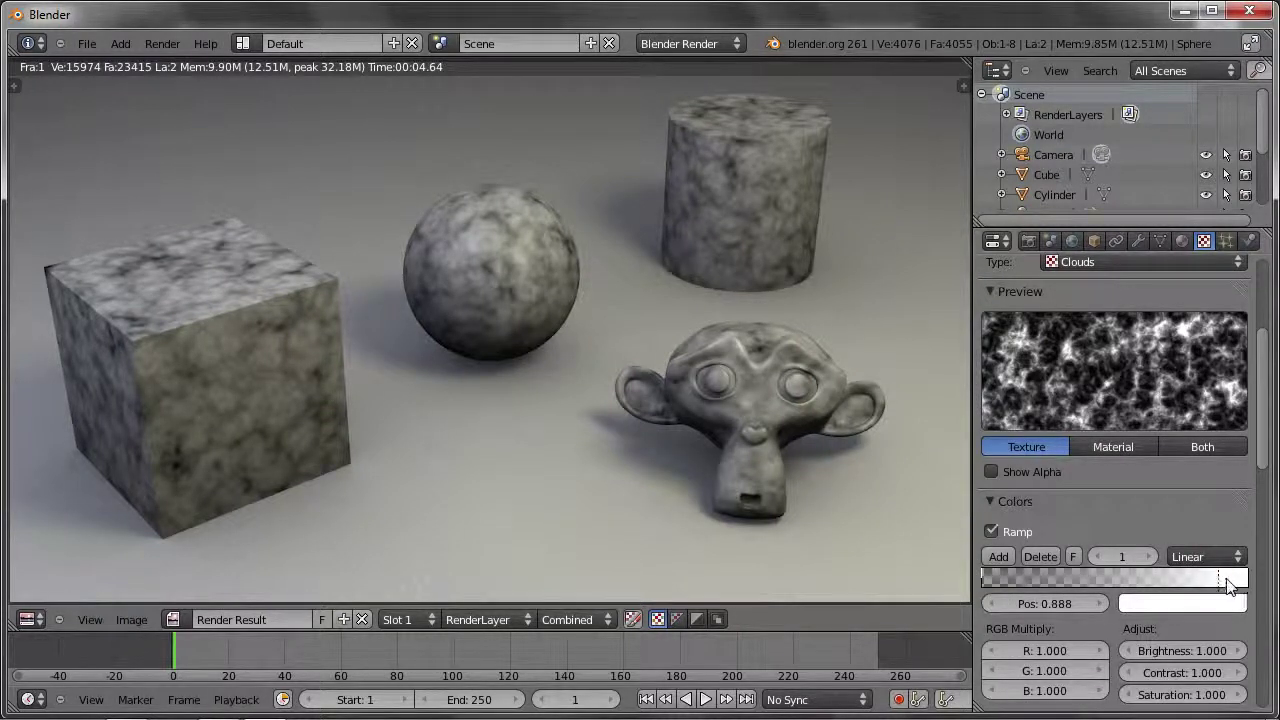
Make the 0.888 ramp stop light blue and render the blue-tinted scene.
{"action": "left_click", "coordinate": [1199, 606]}
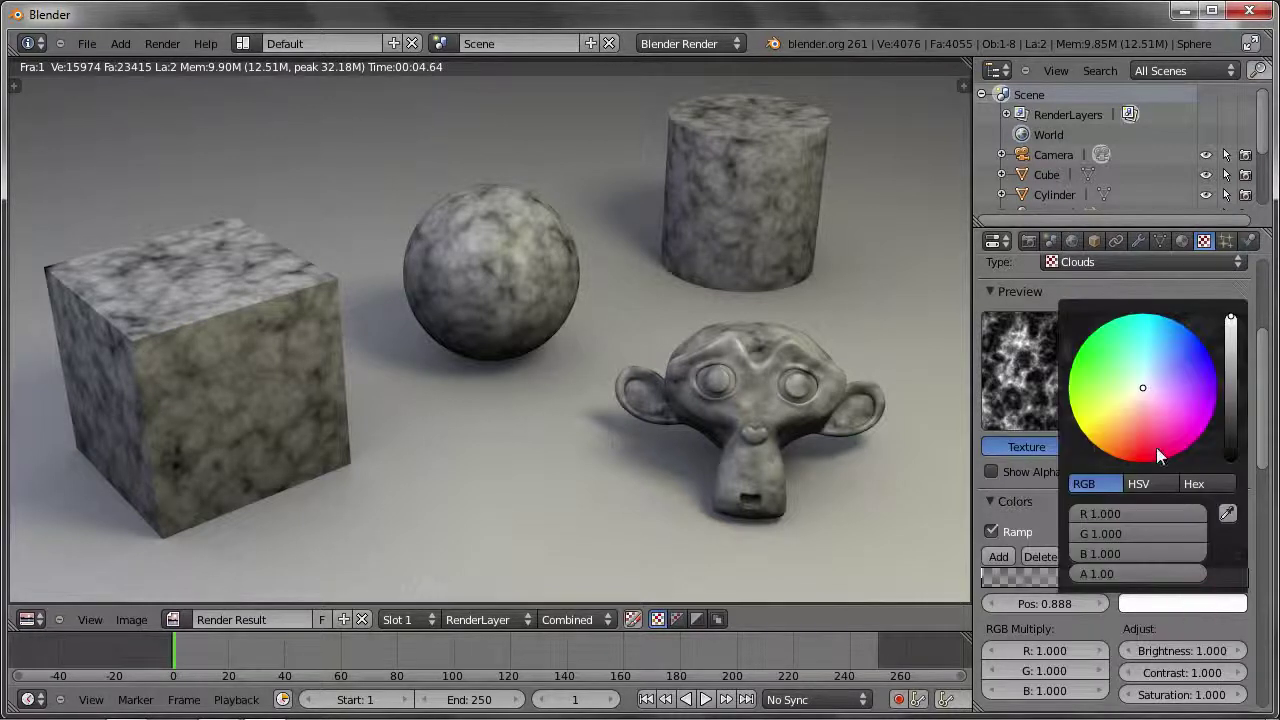
{"action": "left_click", "coordinate": [1179, 341]}
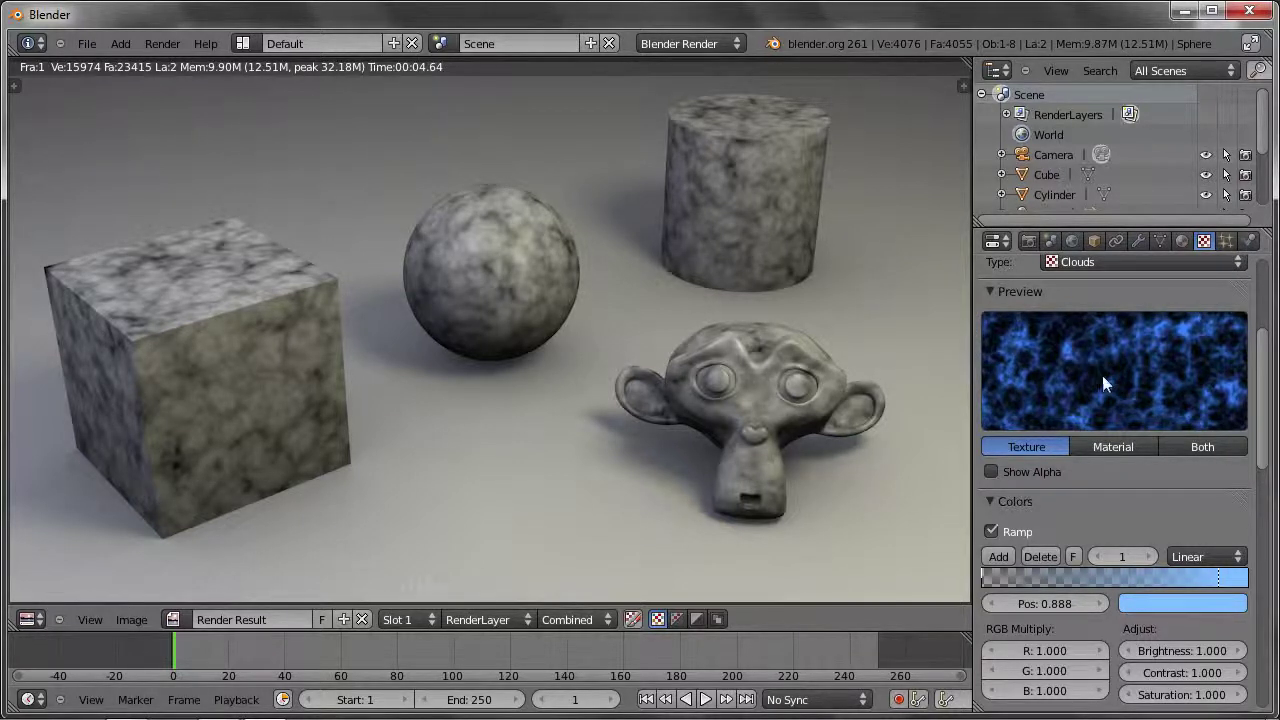
{"action": "key", "text": "F12"}
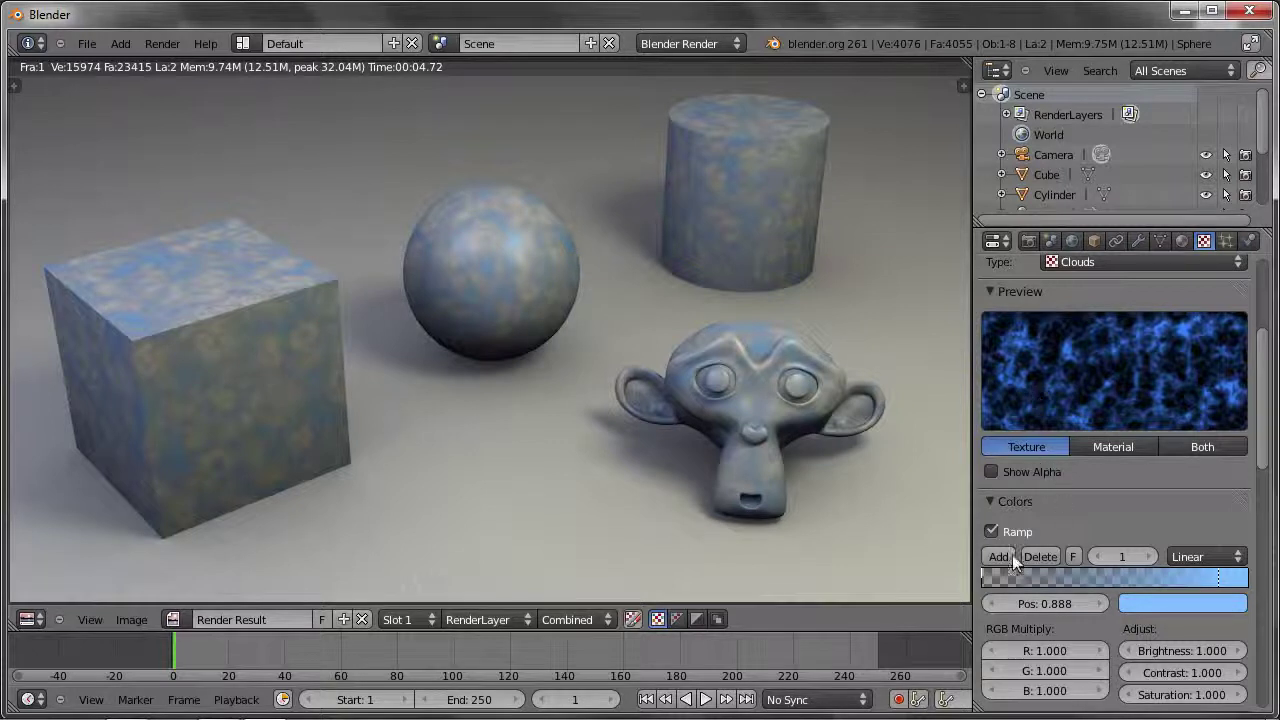
Set the black 0.000 ramp stop's alpha to 1.00 and re-render.
{"action": "left_click", "coordinate": [983, 577]}
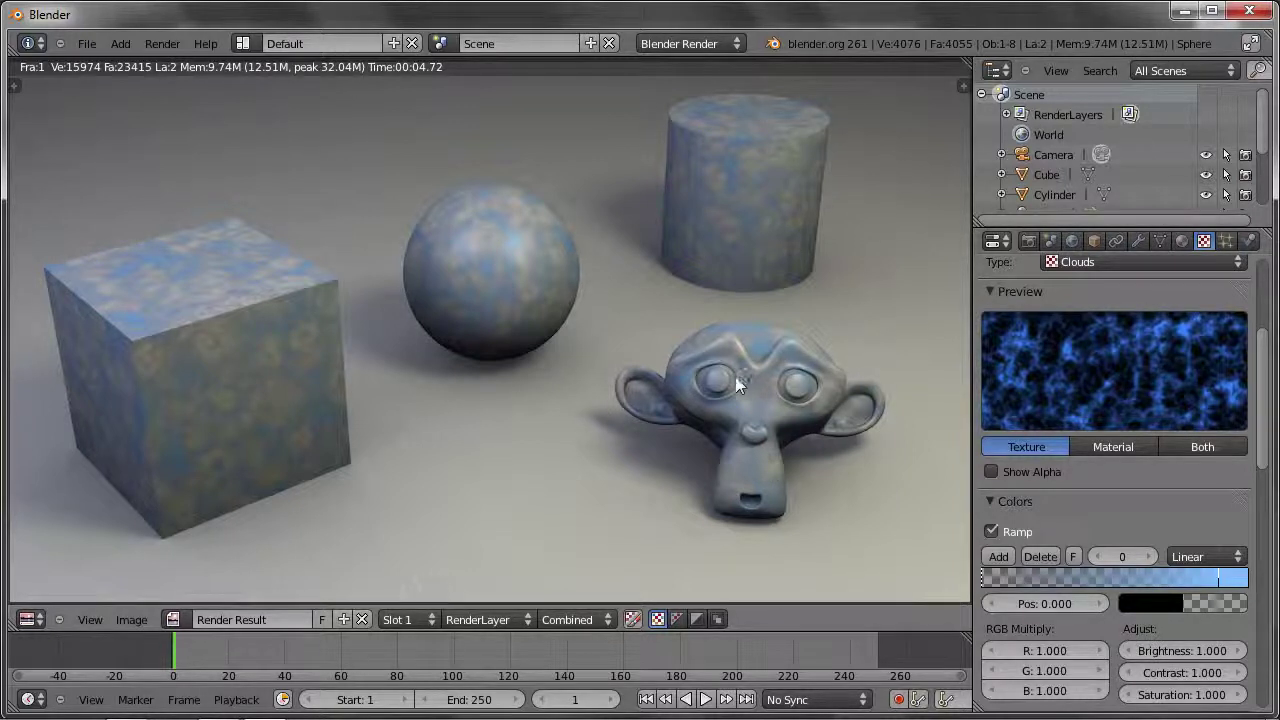
{"action": "left_click", "coordinate": [1215, 599]}
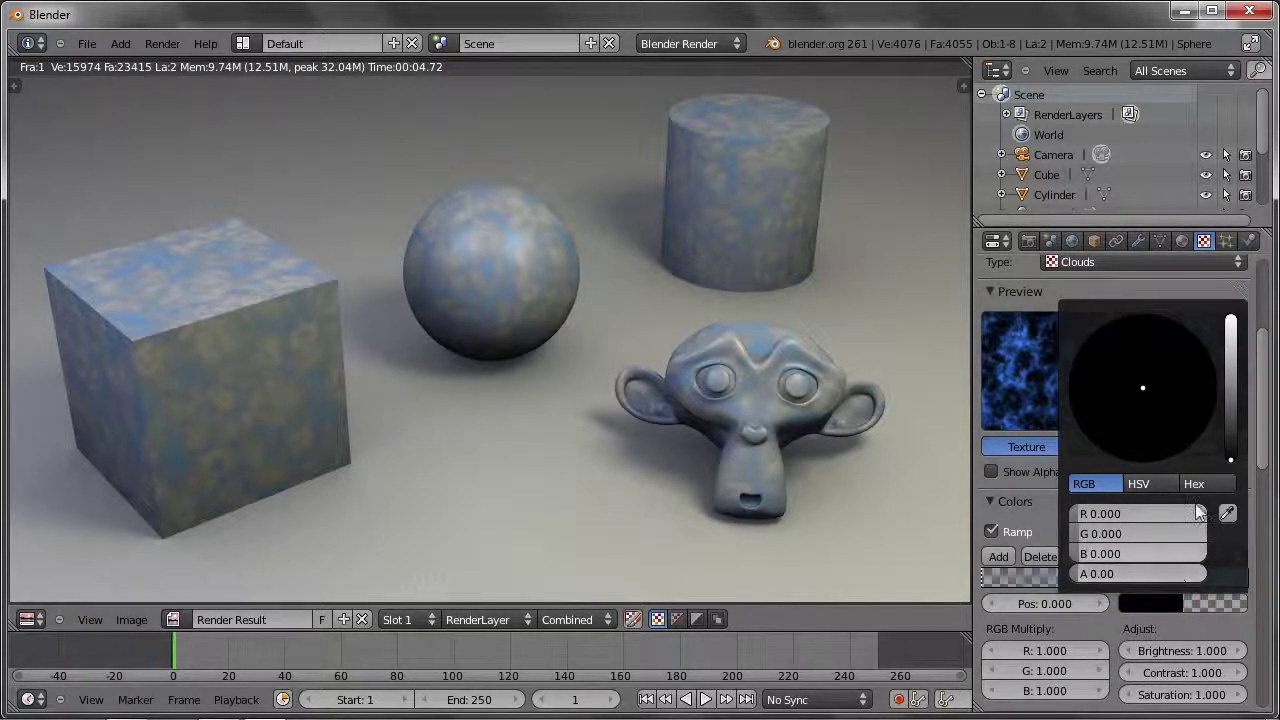
{"action": "left_click_drag", "start_coordinate": [1095, 574], "coordinate": [1272, 572]}
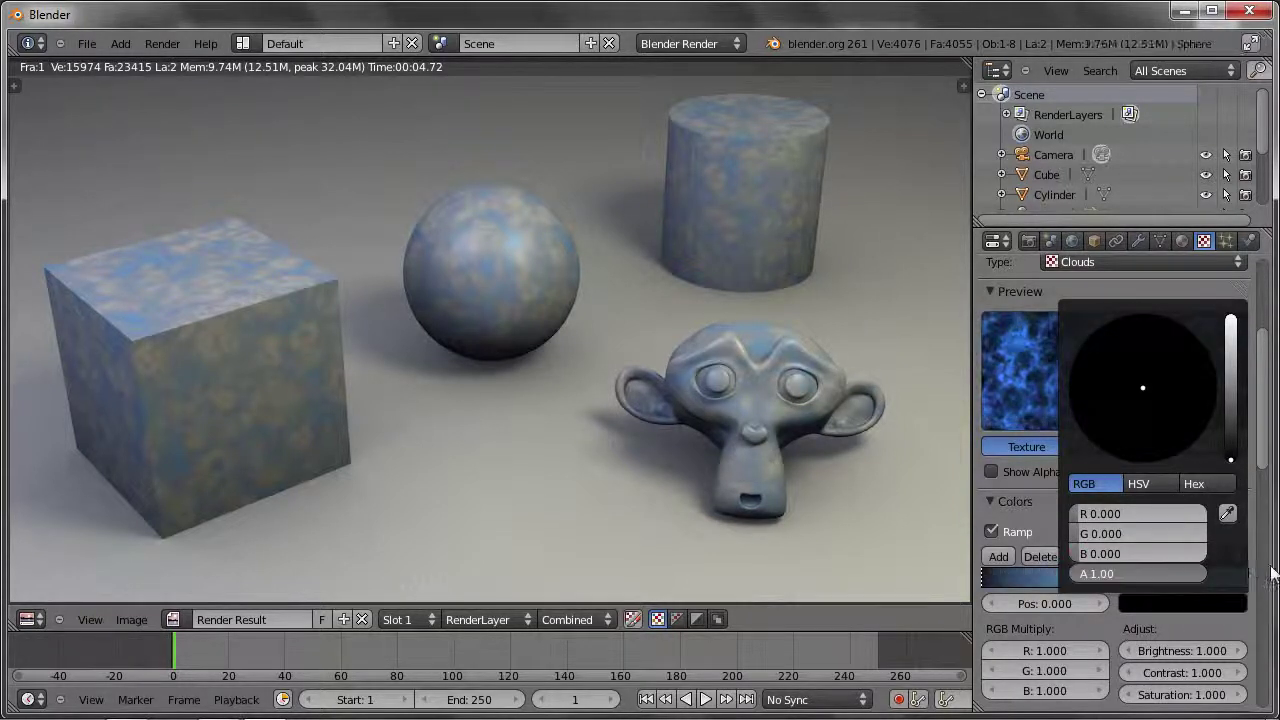
{"action": "key", "text": "F12"}
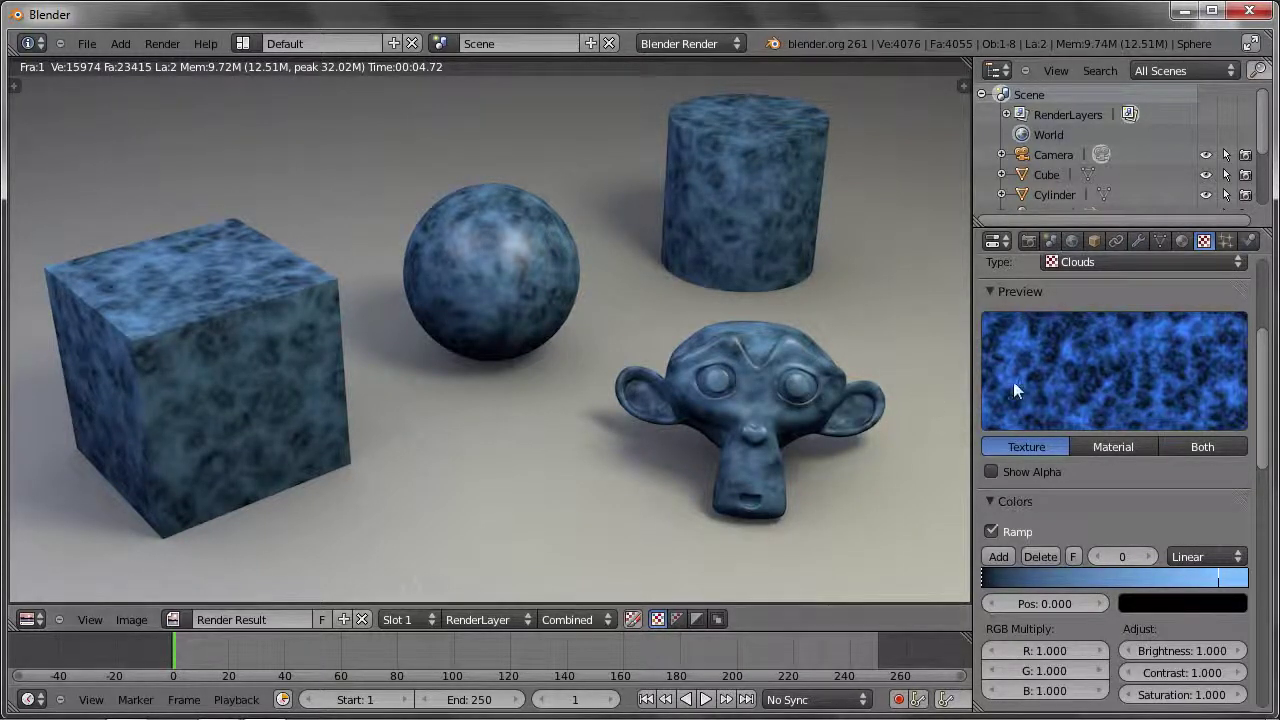
{"action": "left_click", "coordinate": [998, 556]}
{"action": "left_click", "coordinate": [1107, 573]}
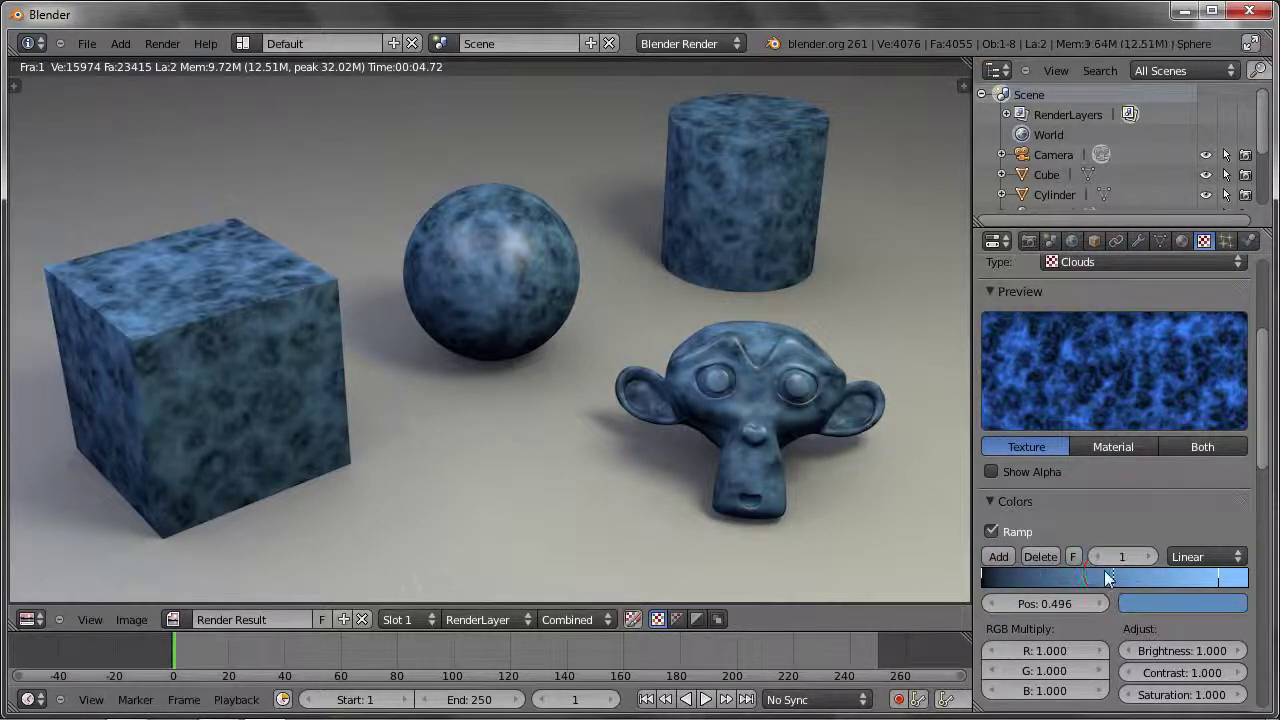
{"action": "left_click", "coordinate": [1160, 603]}
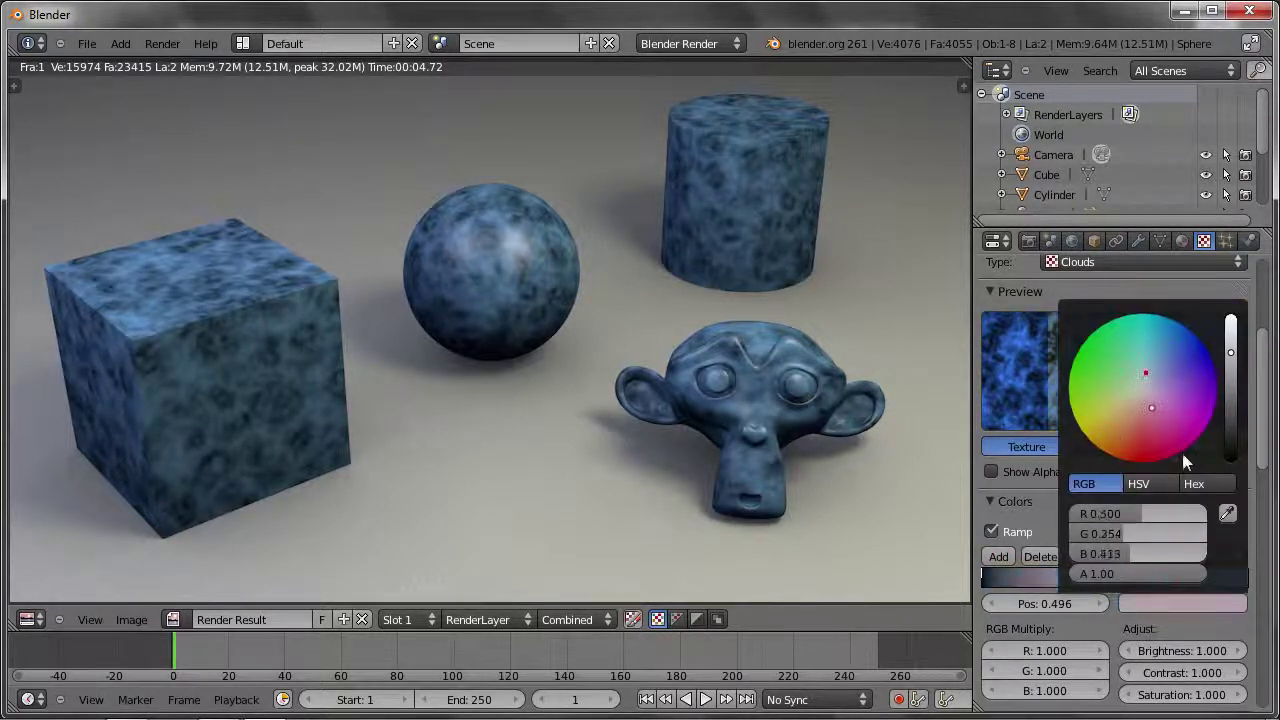
{"action": "left_click", "coordinate": [1156, 442]}
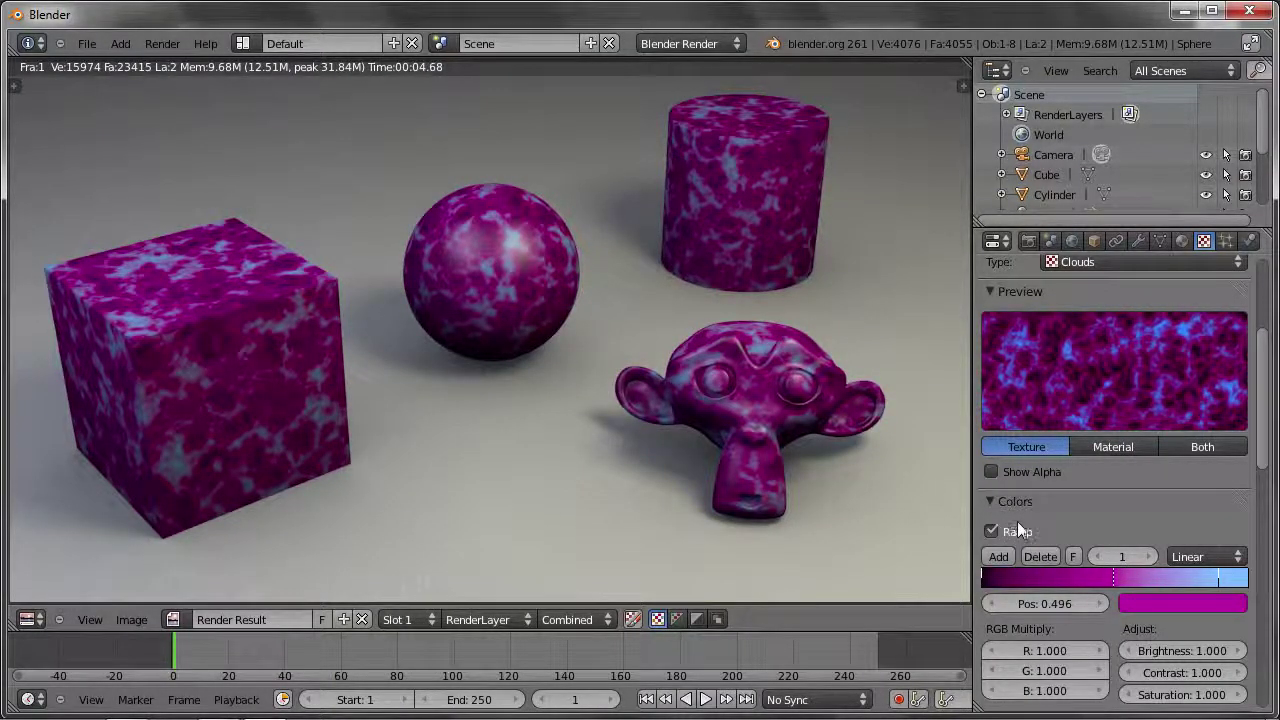
{"action": "scroll", "coordinate": [1076, 515], "scroll_direction": "up", "scroll_amount": 1}
{"action": "scroll", "coordinate": [1076, 515], "scroll_direction": "up", "scroll_amount": 2}
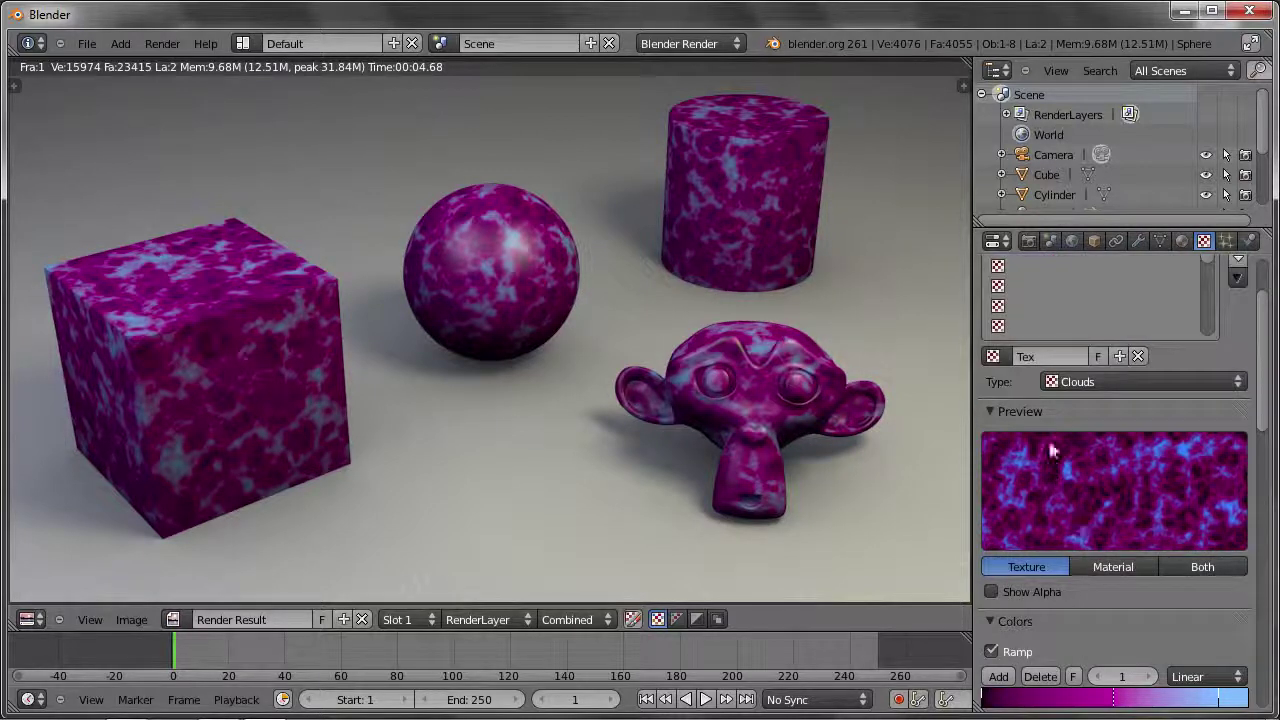
Change the texture type to Marble and render the striped objects.
{"action": "left_click", "coordinate": [1047, 385]}
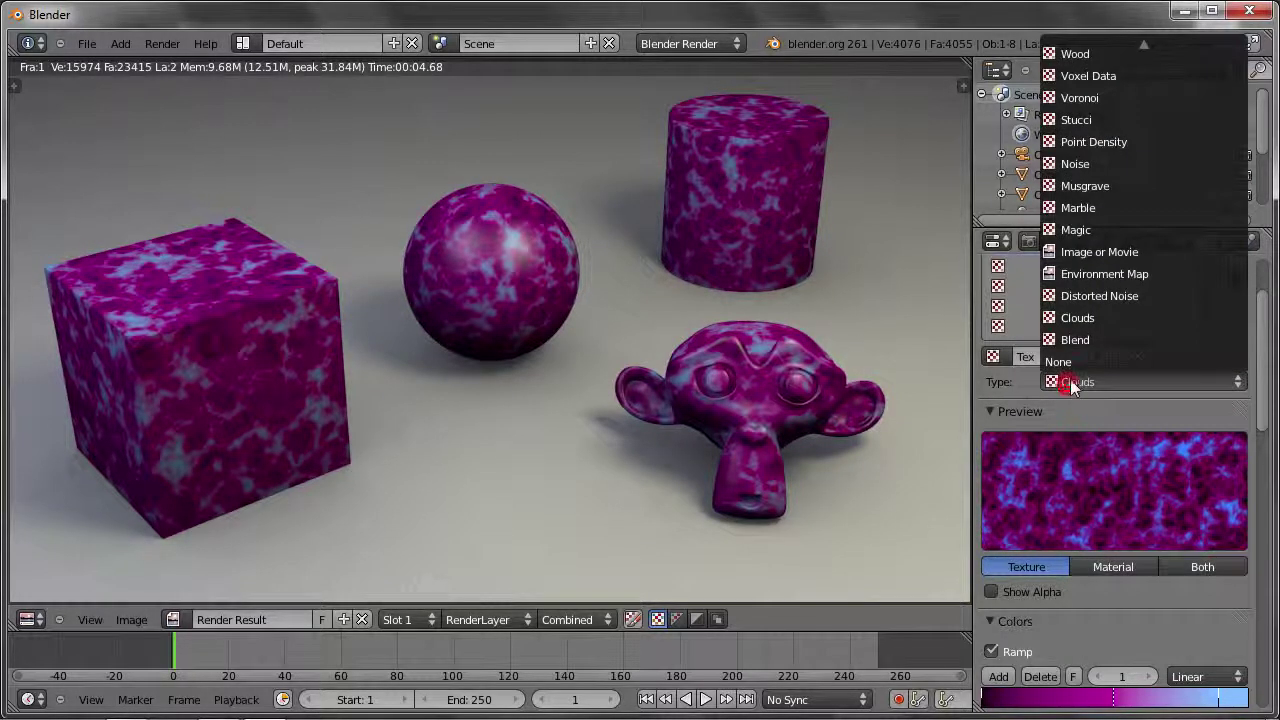
{"action": "left_click", "coordinate": [1076, 210]}
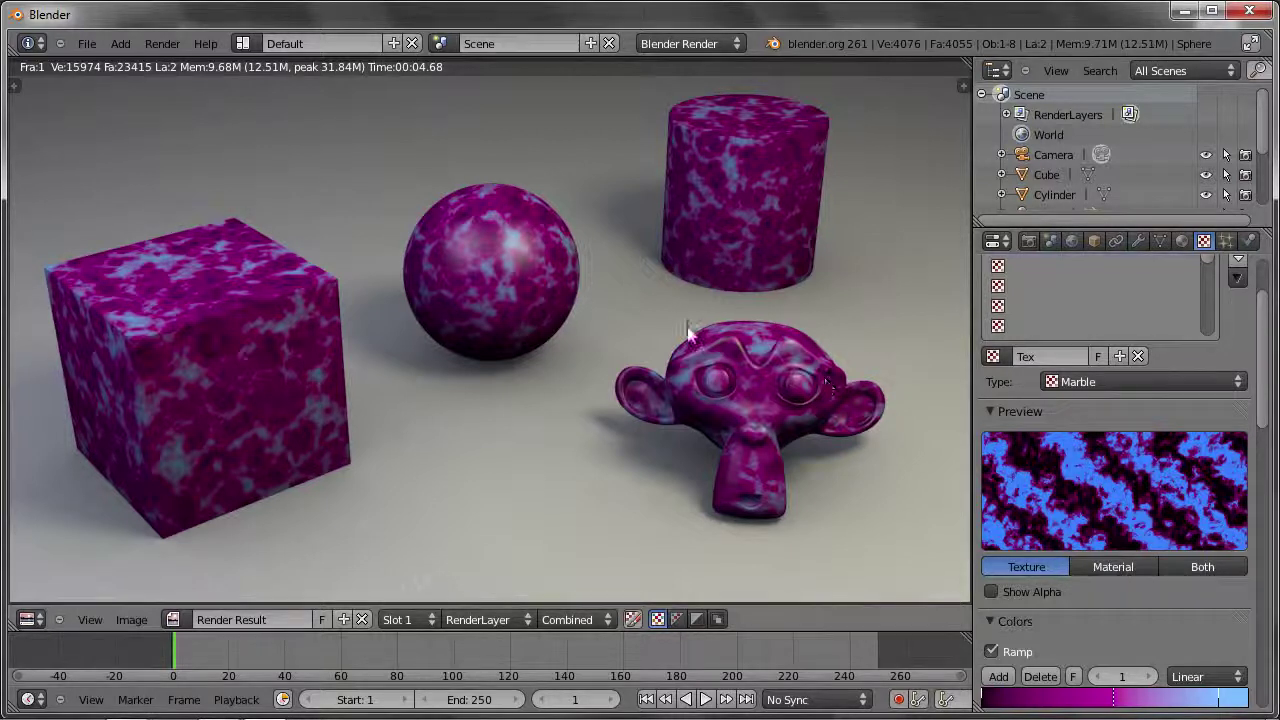
{"action": "key", "text": "F12"}
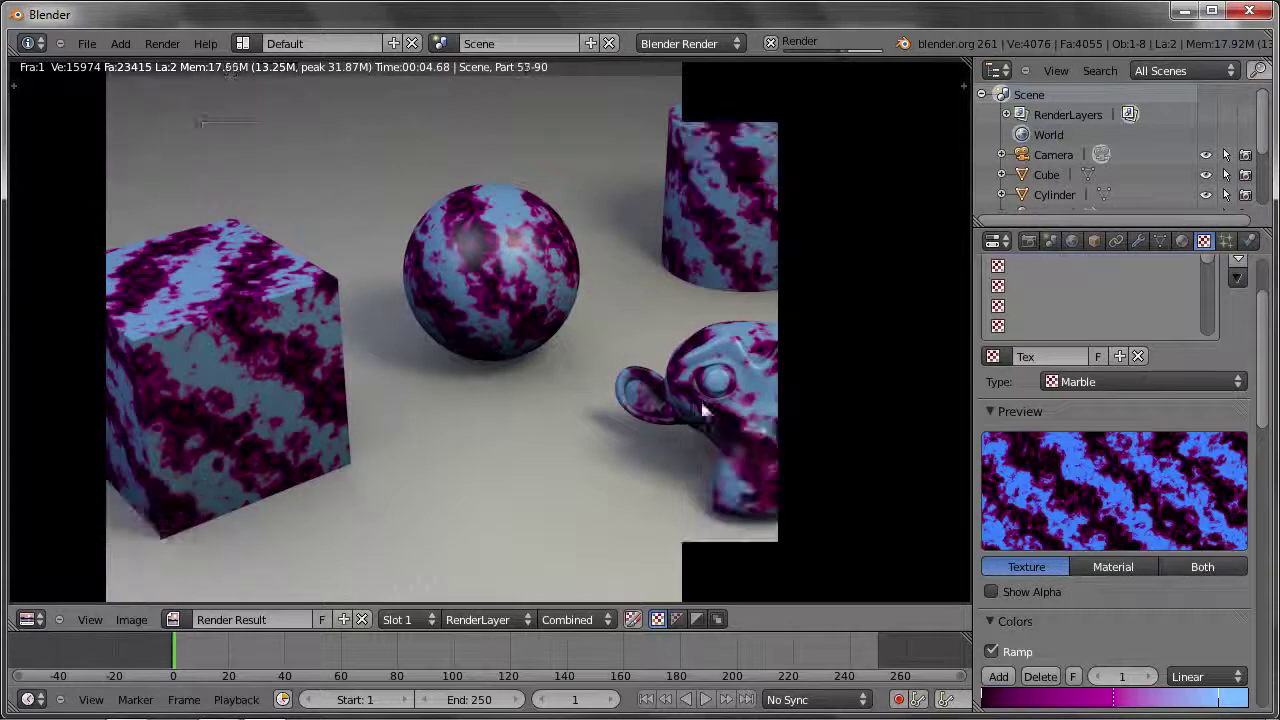
Make the Marble colour ramp run dark red to near-white, with the red stop at 0.335.
{"action": "scroll", "coordinate": [1078, 624], "scroll_direction": "down", "scroll_amount": 2}
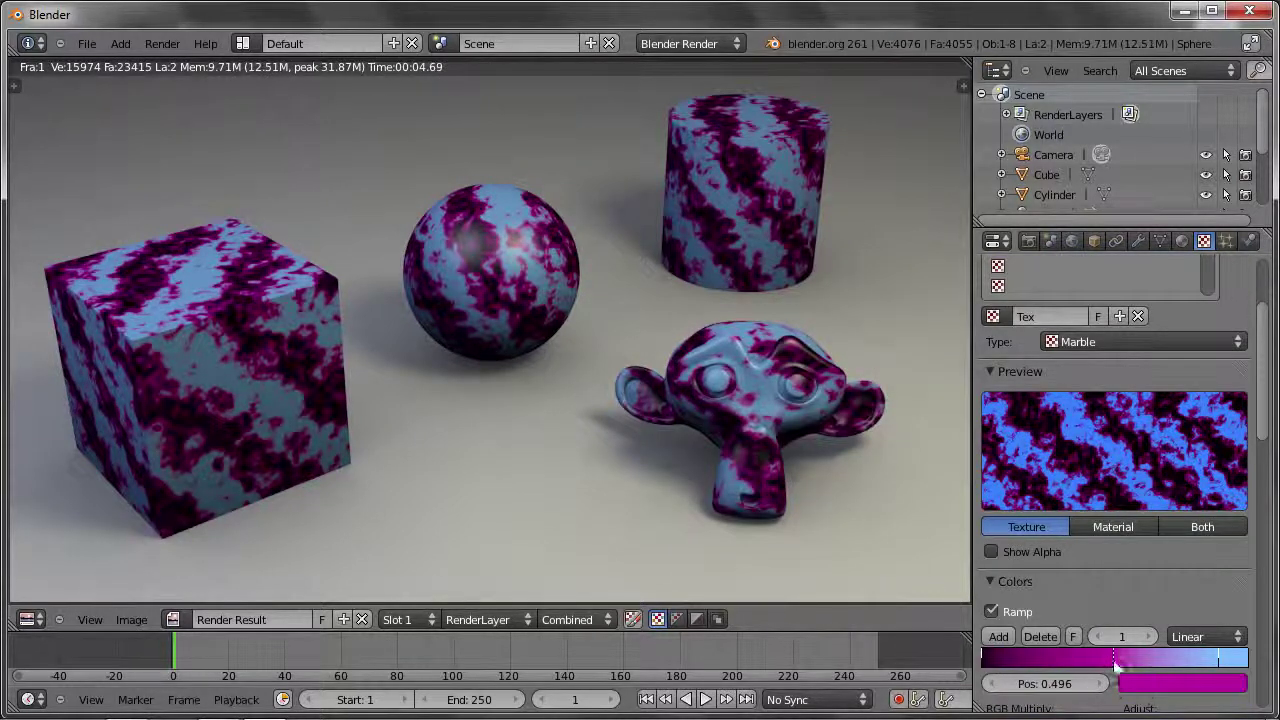
{"action": "left_click", "coordinate": [1155, 690]}
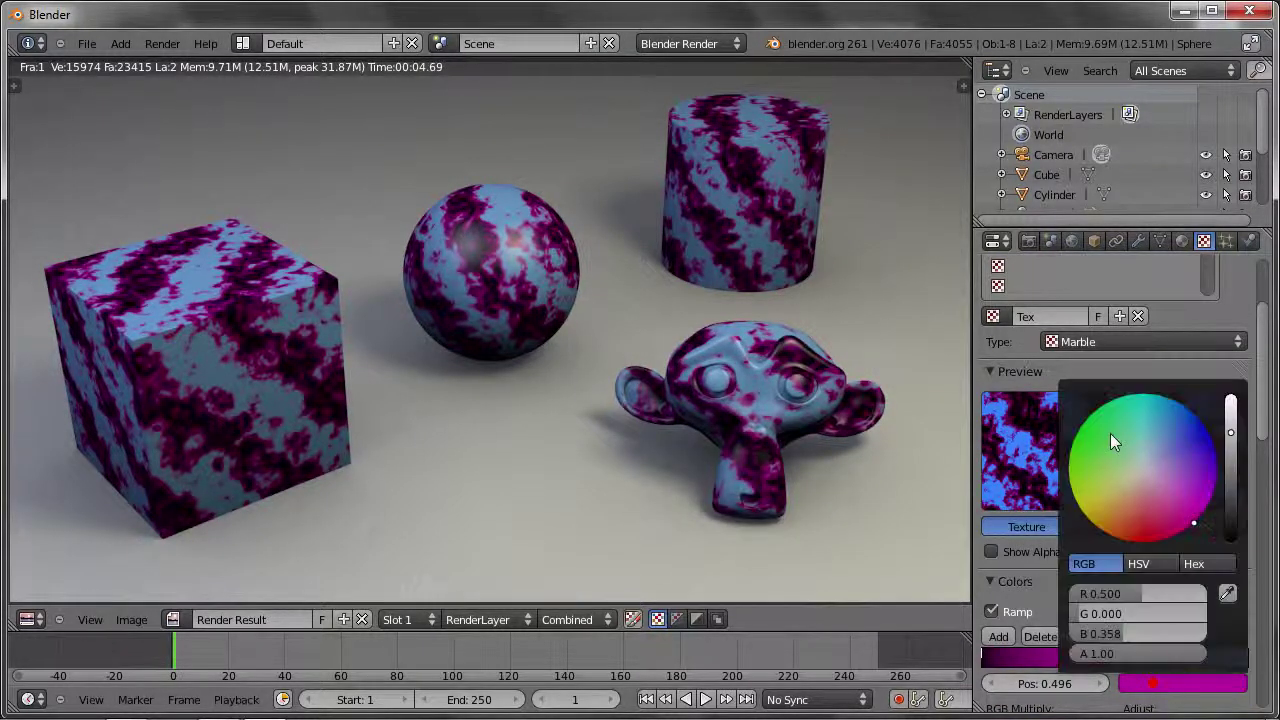
{"action": "left_click", "coordinate": [1134, 530]}
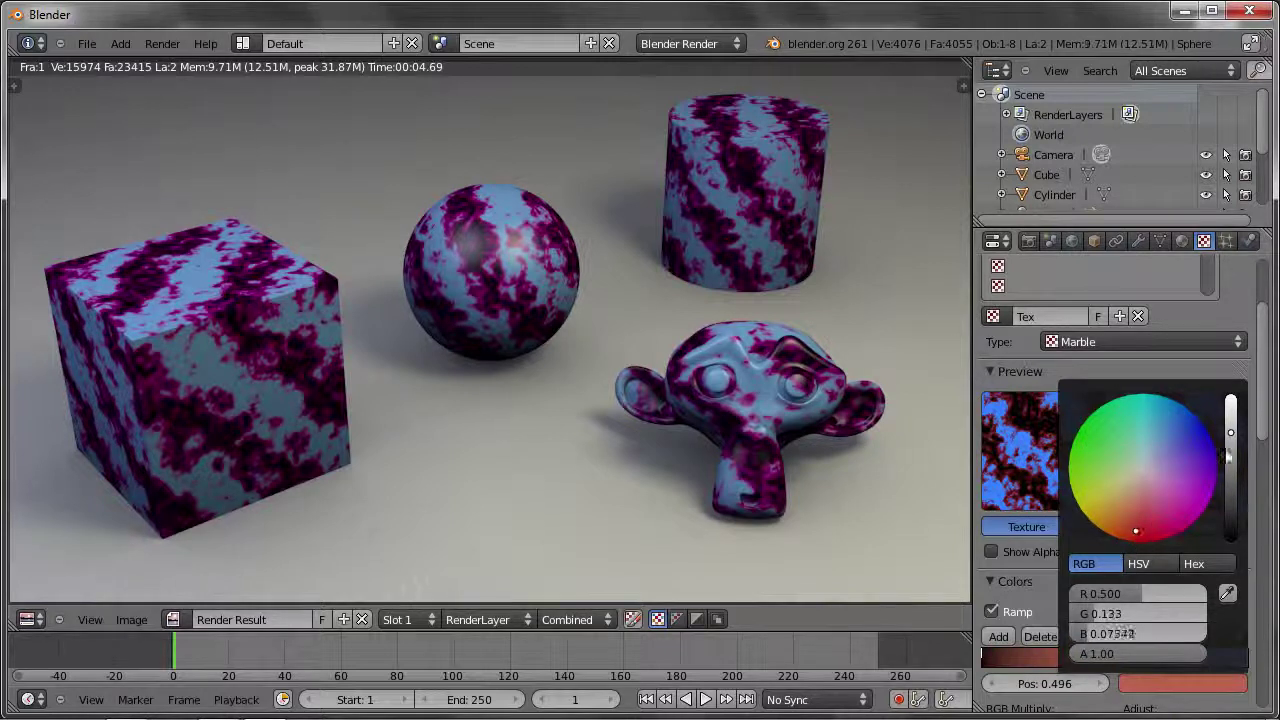
{"action": "scroll", "coordinate": [1134, 530], "scroll_direction": "down", "scroll_amount": 2}
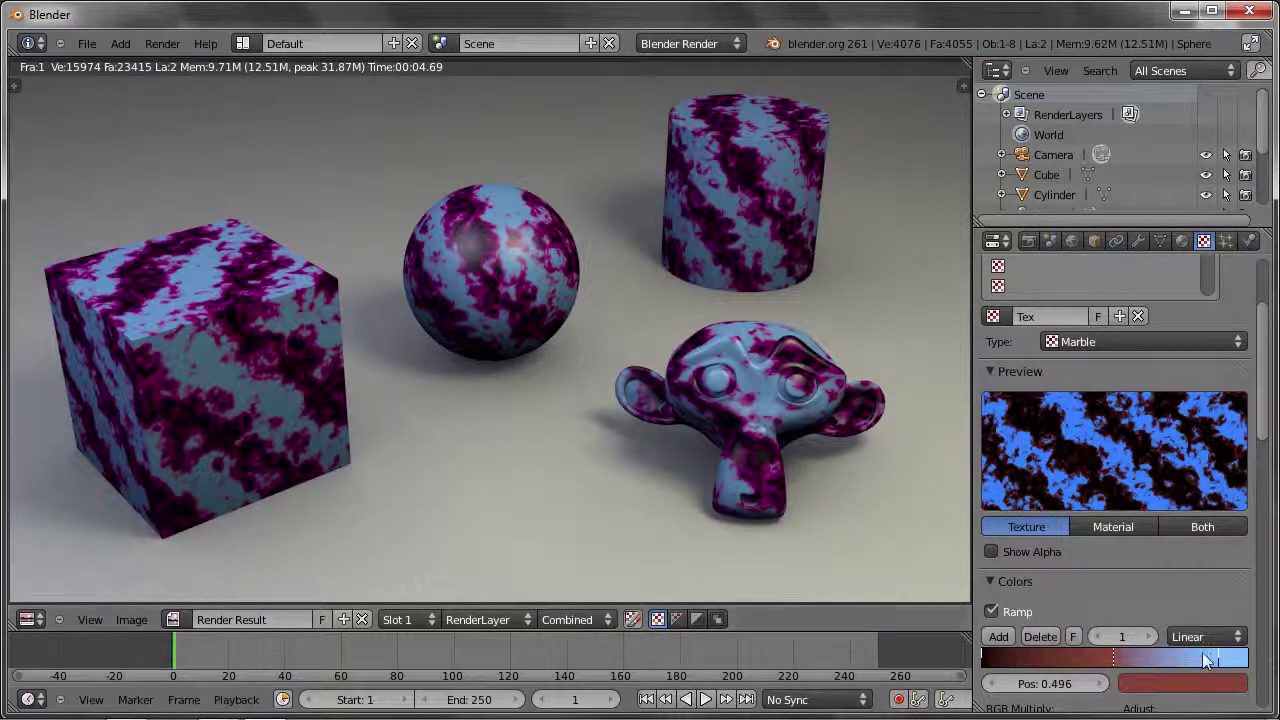
{"action": "left_click", "coordinate": [1212, 659]}
{"action": "left_click", "coordinate": [1210, 684]}
{"action": "left_click", "coordinate": [1137, 465]}
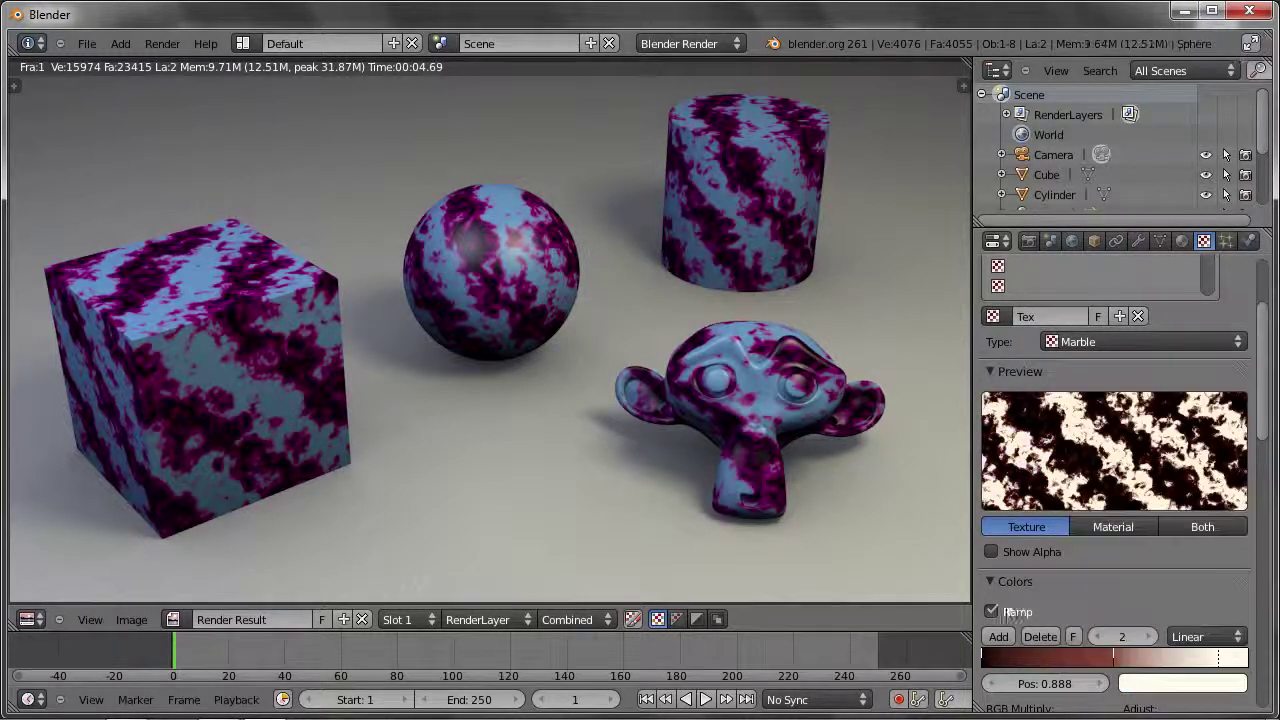
{"action": "left_click_drag", "start_coordinate": [1093, 653], "coordinate": [1071, 660]}
Switch the Marble noise basis to Blender Original and render the scene.
{"action": "scroll", "coordinate": [1100, 630], "scroll_direction": "down", "scroll_amount": 3}
{"action": "scroll", "coordinate": [1108, 612], "scroll_direction": "down", "scroll_amount": 4}
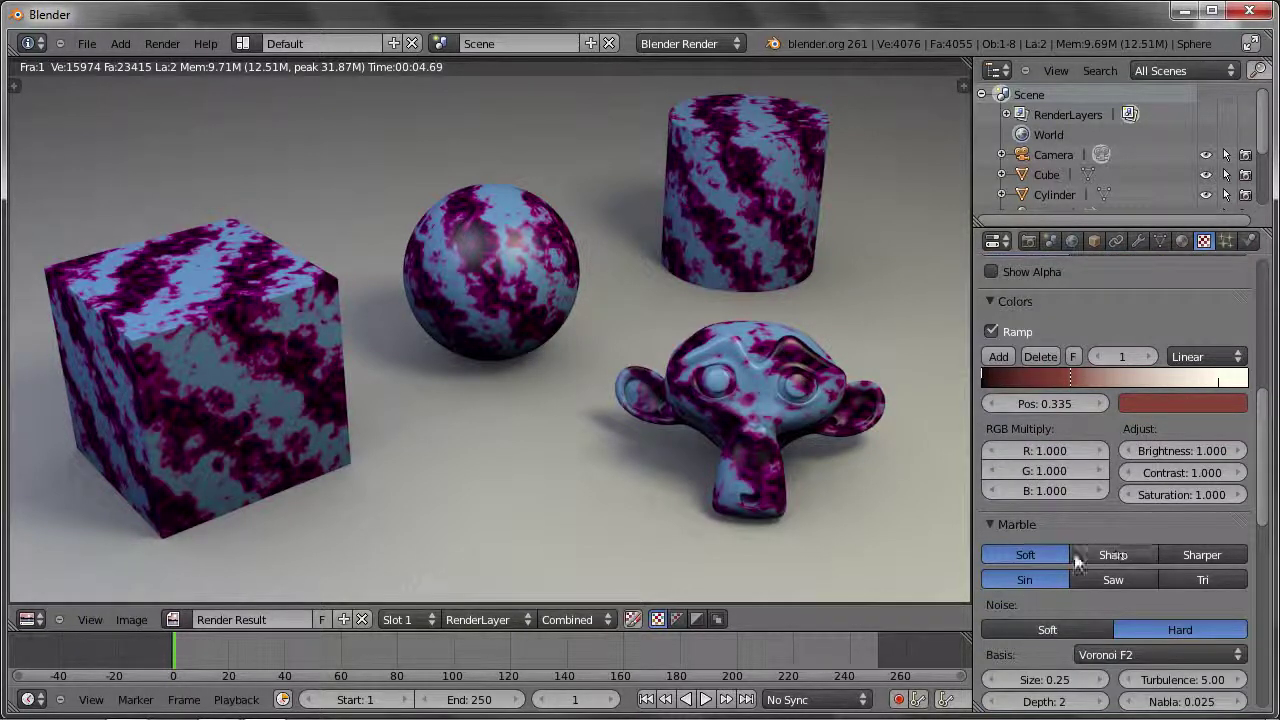
{"action": "left_click", "coordinate": [1122, 650]}
{"action": "left_click", "coordinate": [1122, 653]}
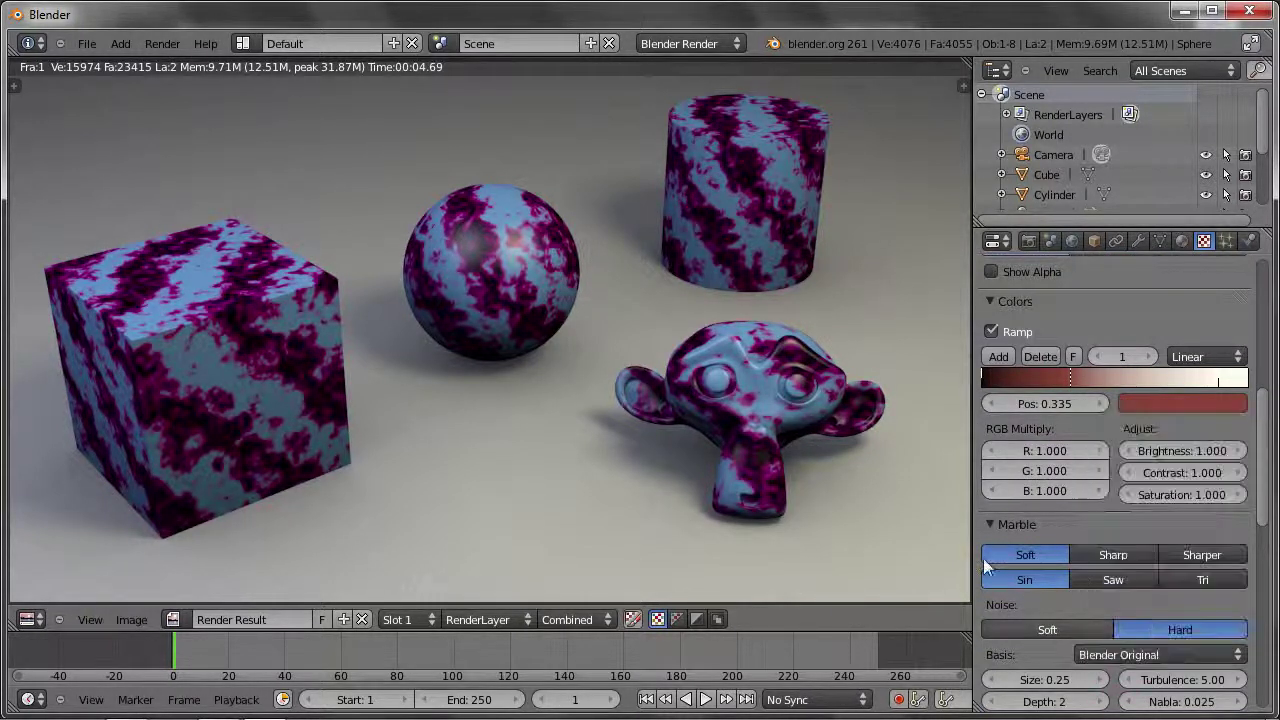
{"action": "key", "text": "F12"}
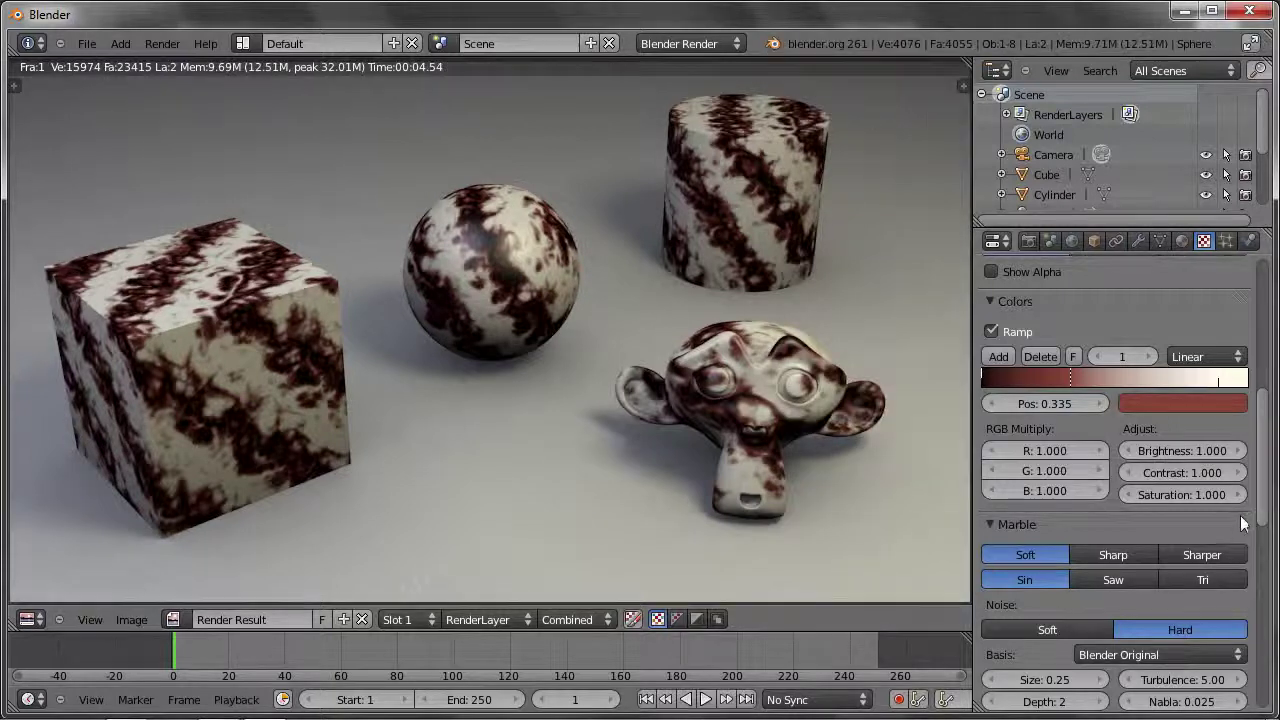
Collapse the Colors, Marble and Mapping panels, lower Diffuse Color influence to 0.548, and render.
{"action": "left_click_drag", "start_coordinate": [1260, 517], "coordinate": [1276, 378]}
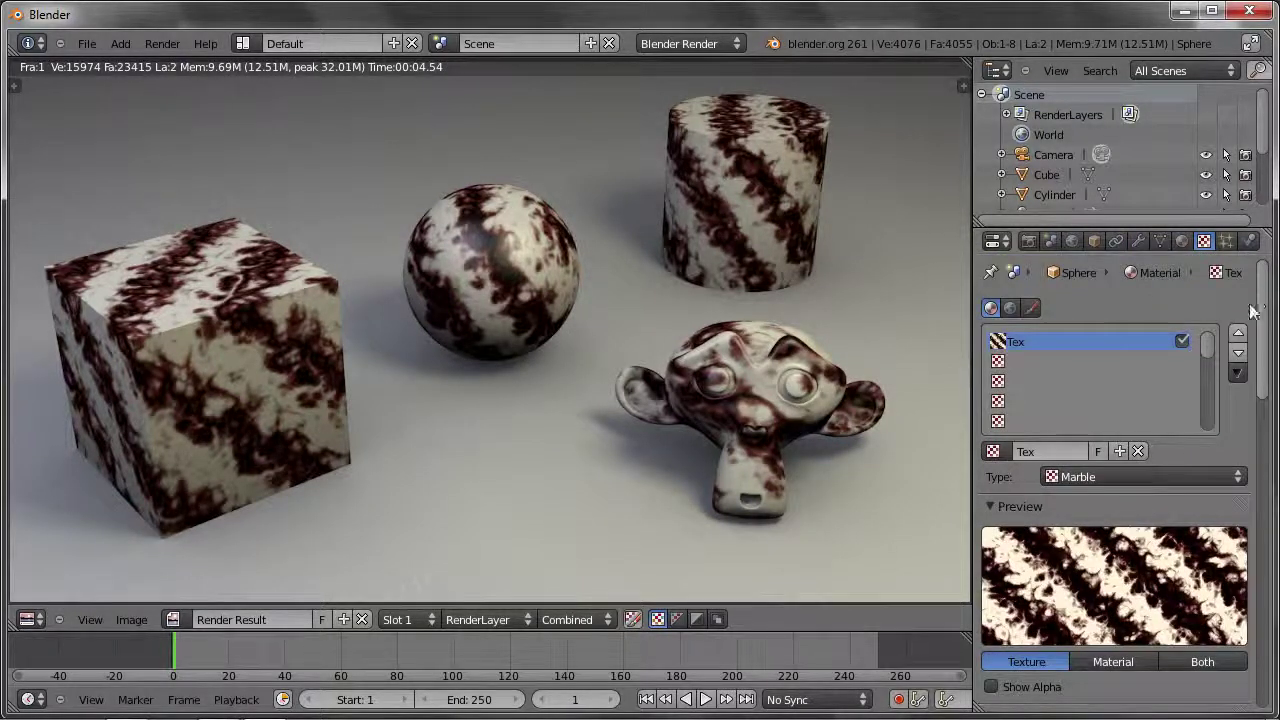
{"action": "left_click", "coordinate": [1140, 470]}
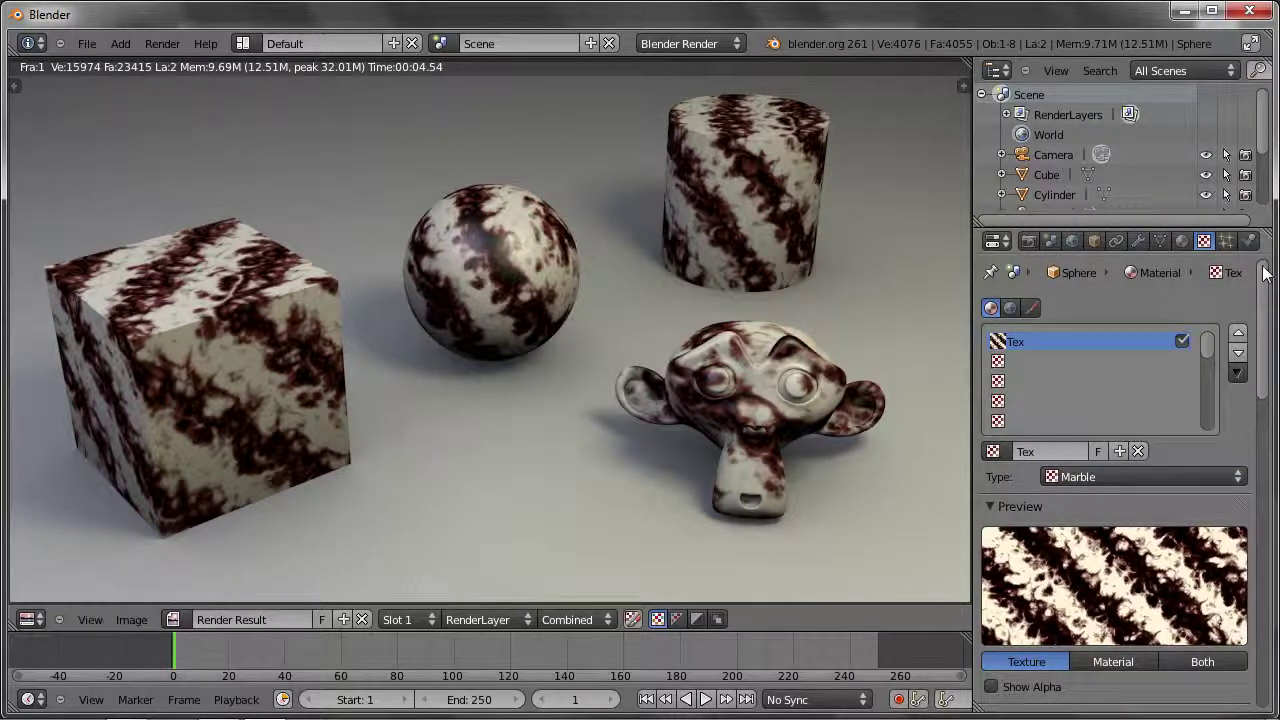
{"action": "left_click_drag", "start_coordinate": [1265, 273], "coordinate": [1262, 410]}
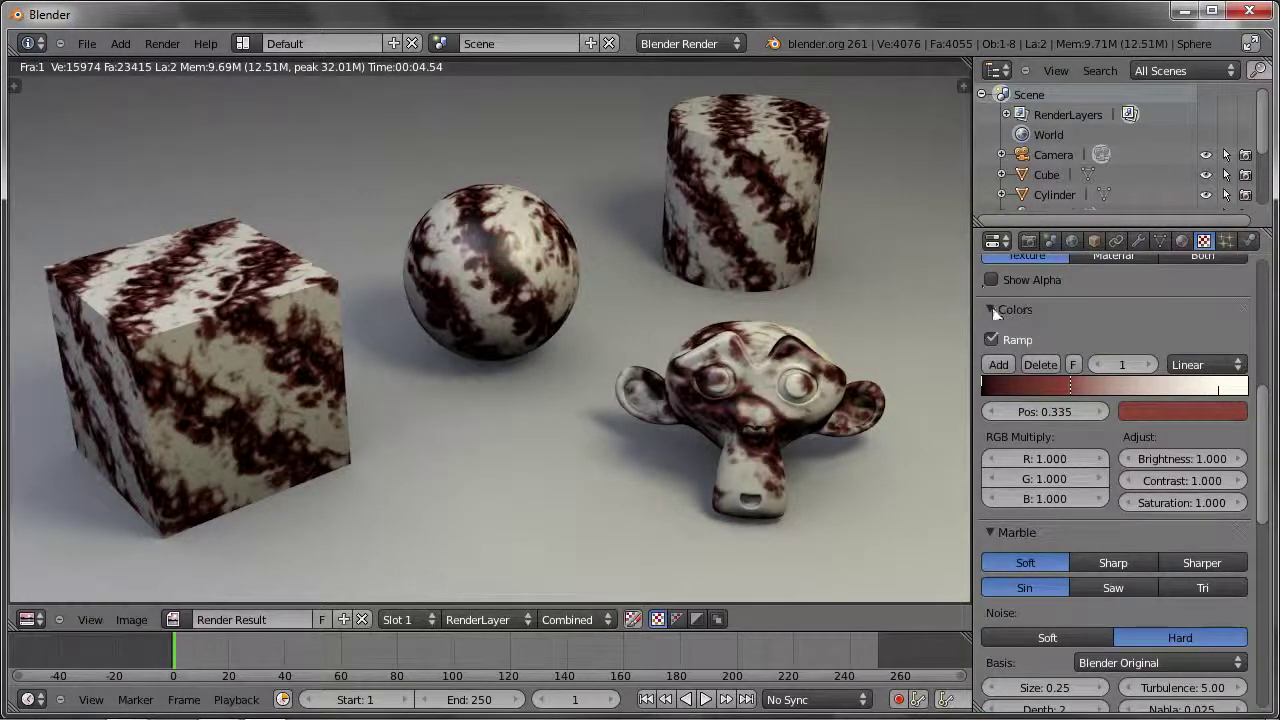
{"action": "left_click", "coordinate": [991, 309]}
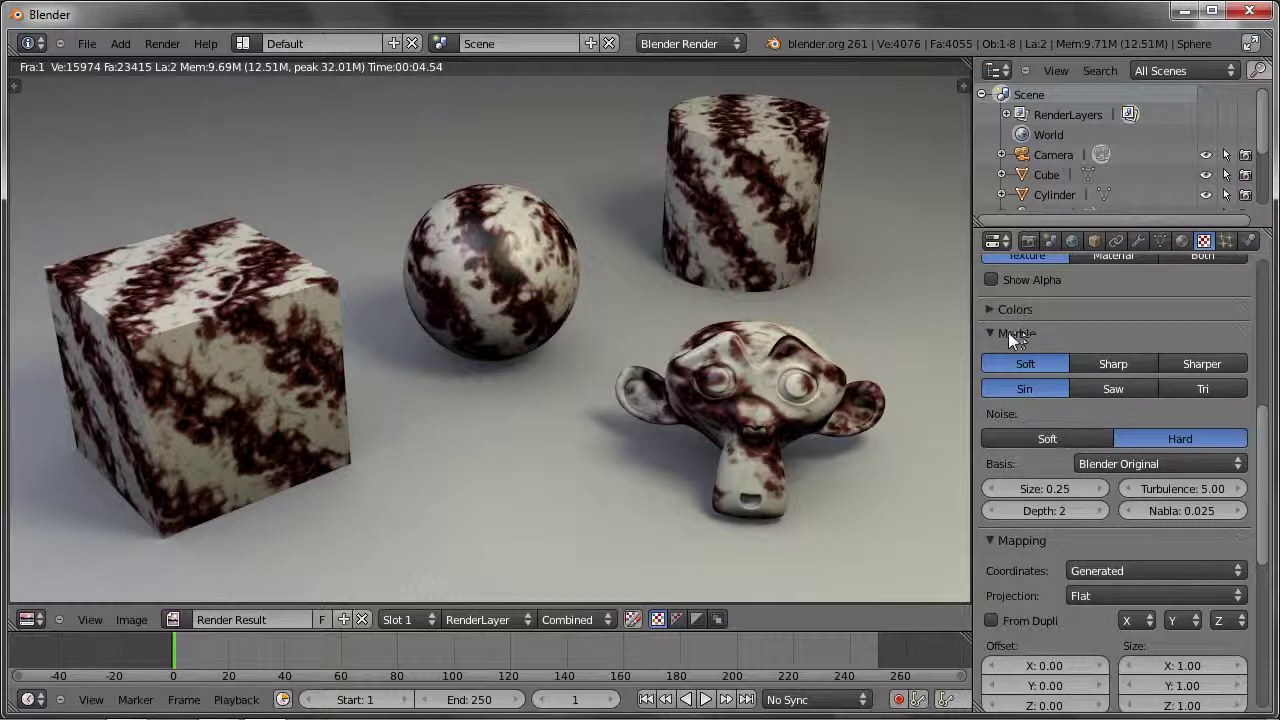
{"action": "left_click", "coordinate": [989, 333]}
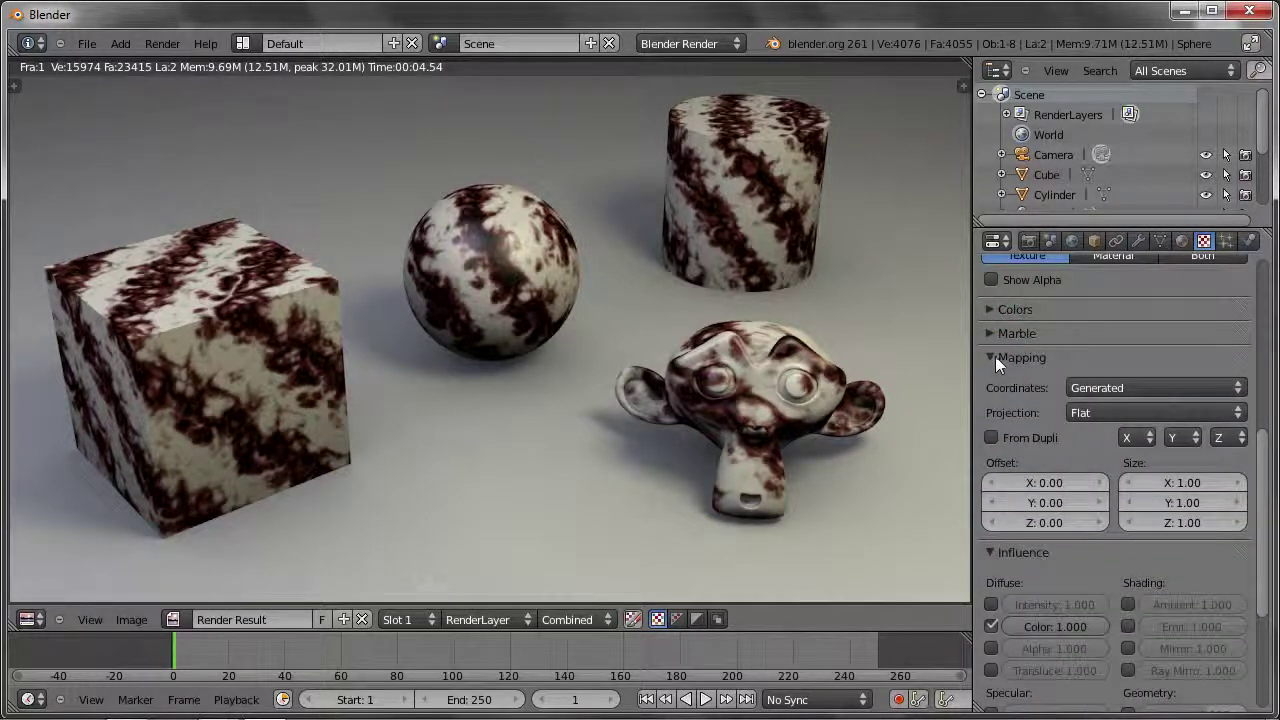
{"action": "left_click", "coordinate": [992, 358]}
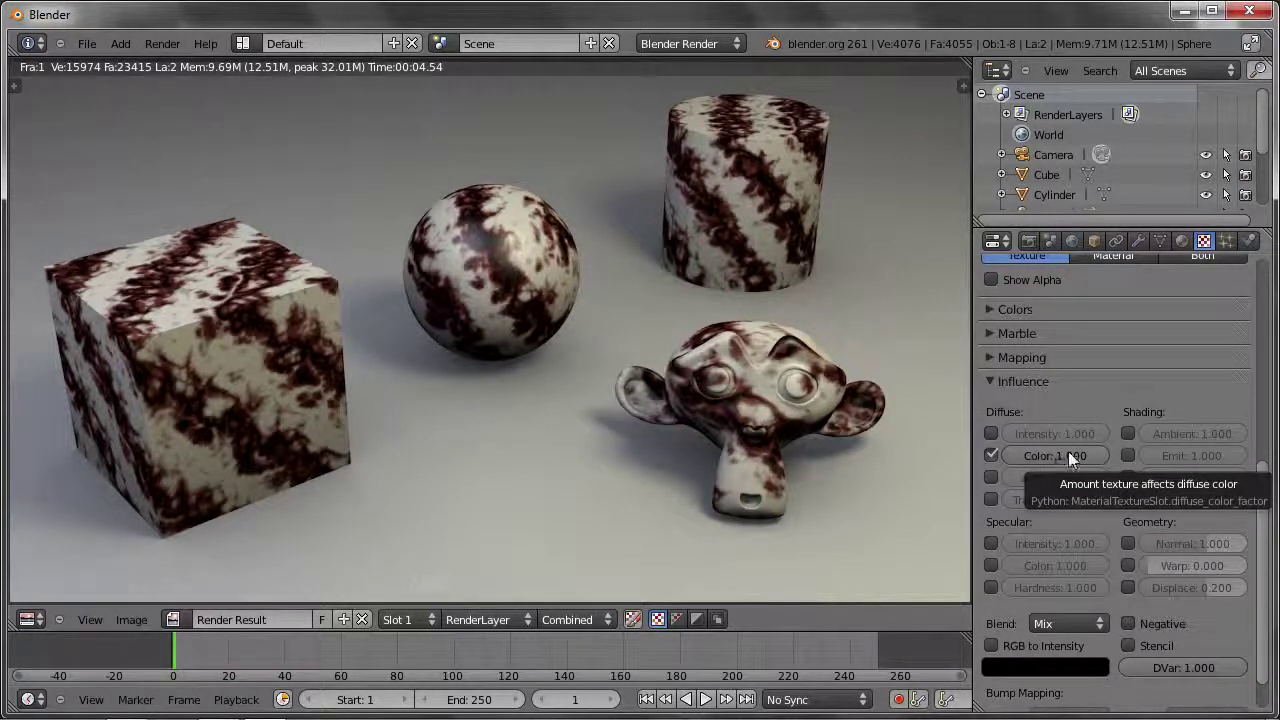
{"action": "left_click_drag", "start_coordinate": [1049, 455], "coordinate": [1040, 455]}
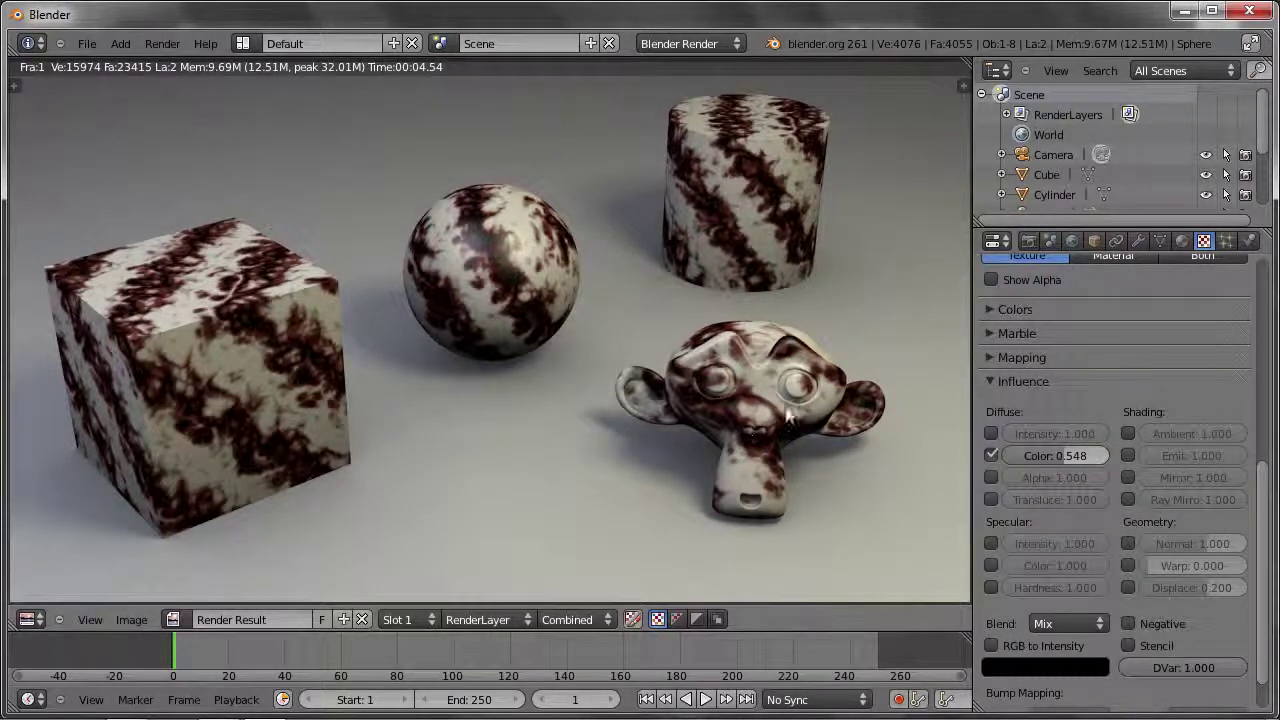
{"action": "key", "text": "F12"}
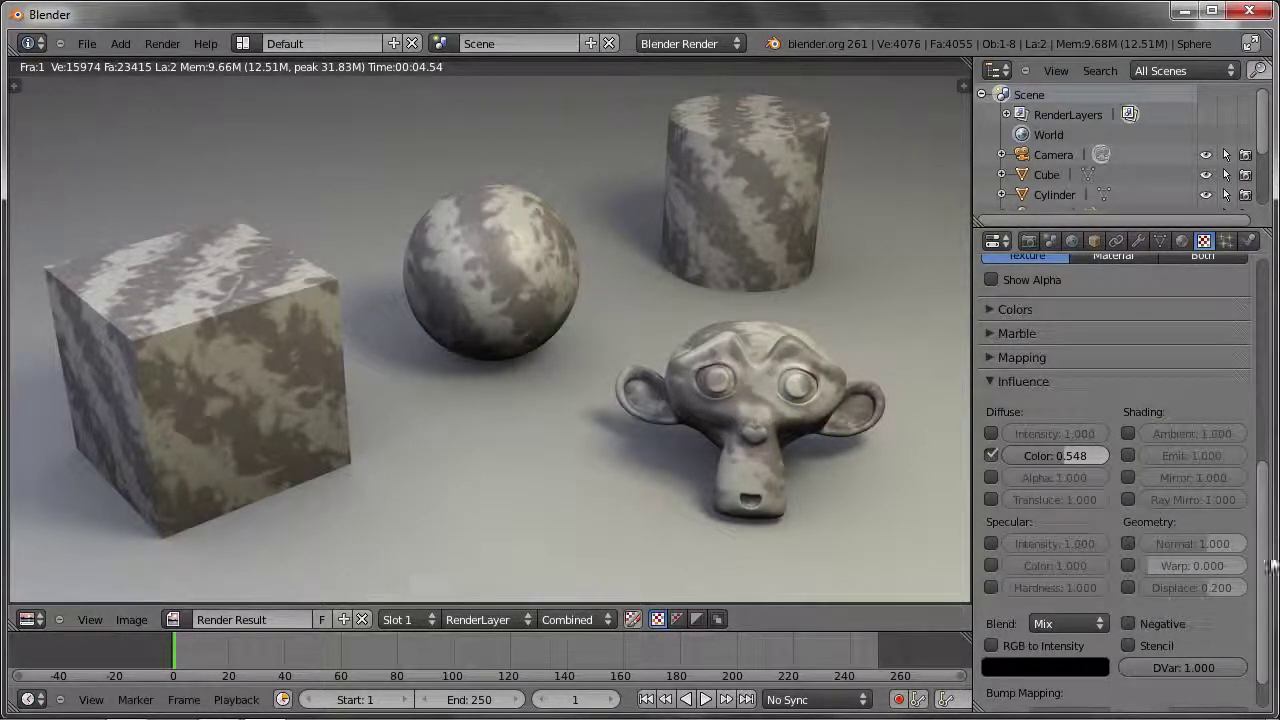
Set the material's diffuse colour to blue and render the scene.
{"action": "left_click", "coordinate": [1181, 241]}
{"action": "left_click", "coordinate": [1042, 617]}
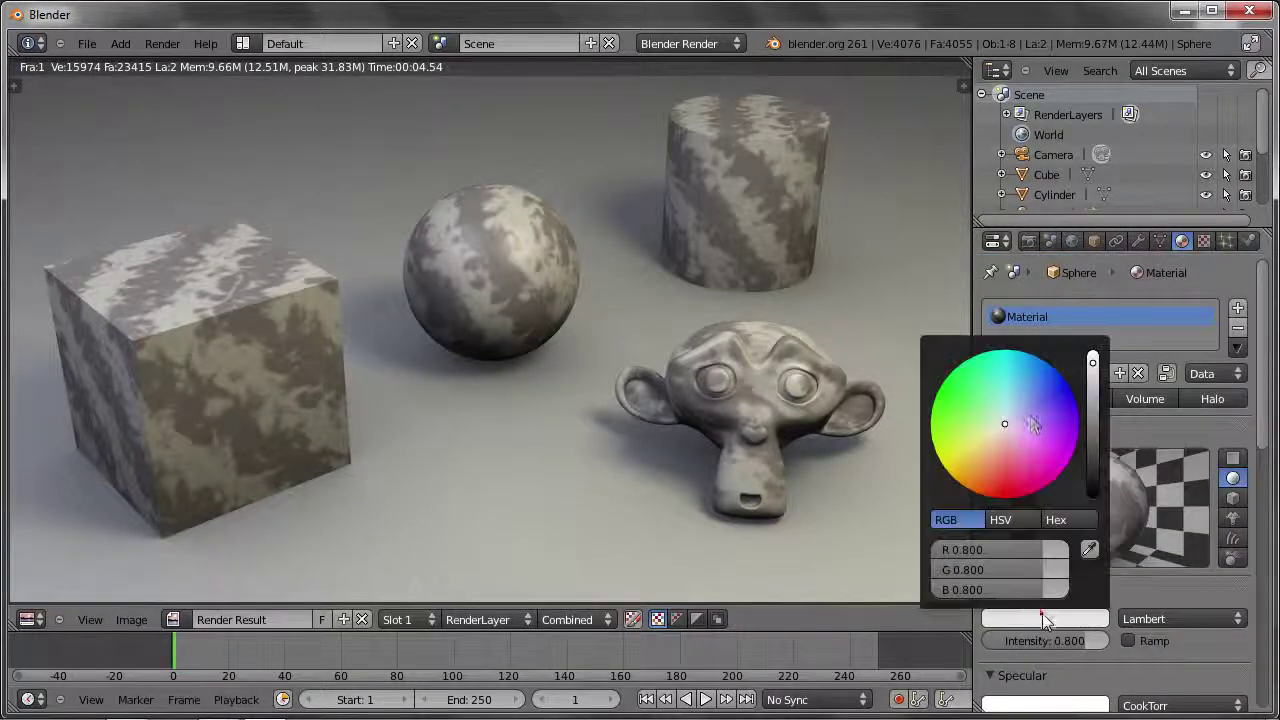
{"action": "left_click", "coordinate": [1004, 428]}
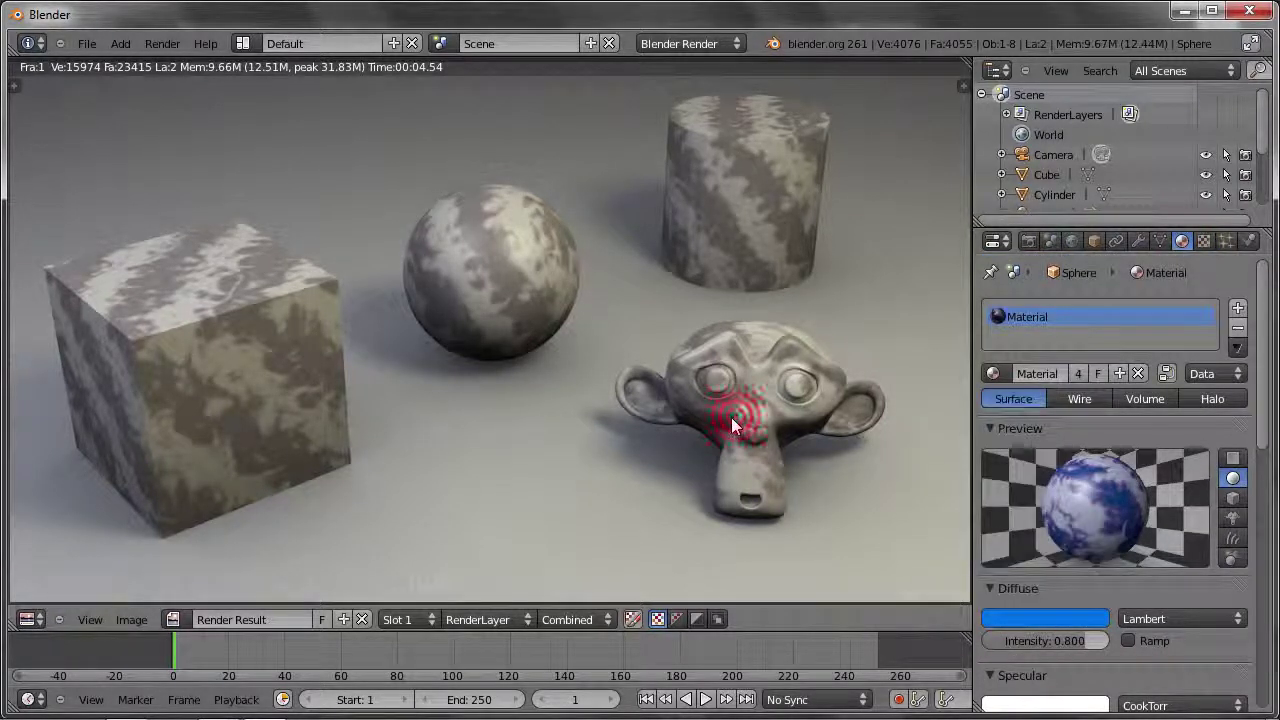
{"action": "key", "text": "F12"}
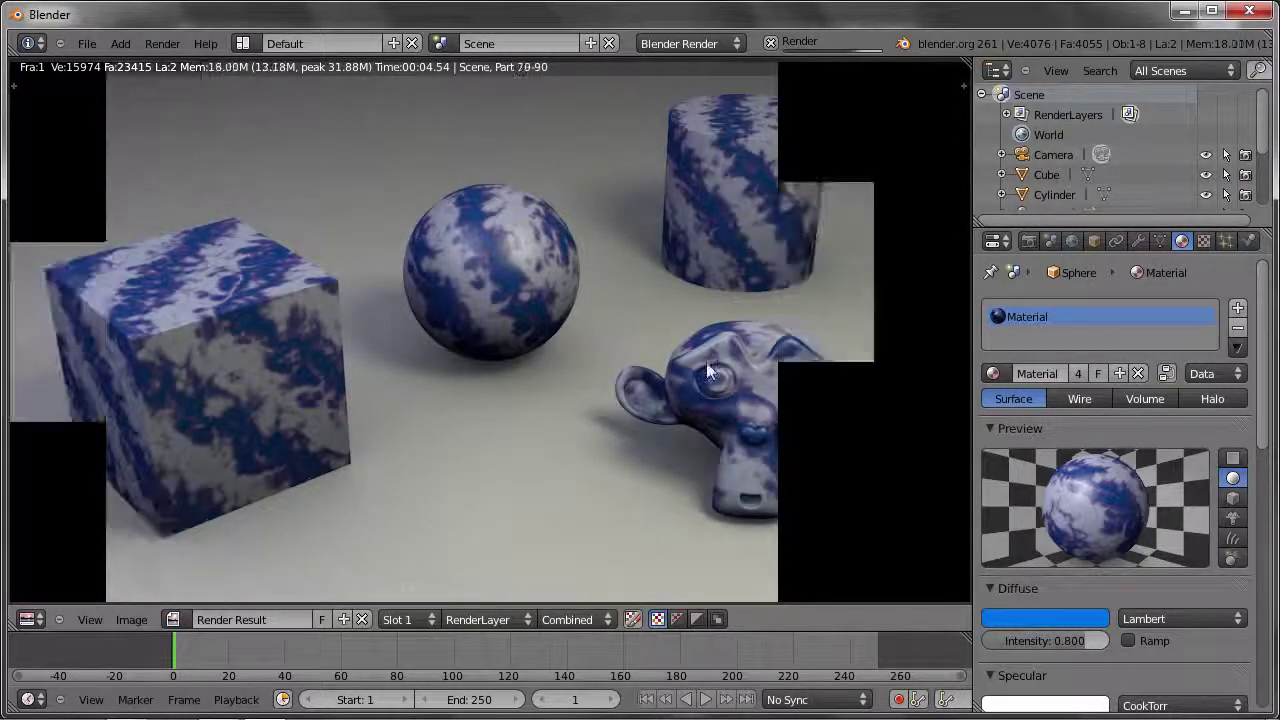
Restore the texture's colour influence to 1.000 and re-render.
{"action": "left_click", "coordinate": [1203, 241]}
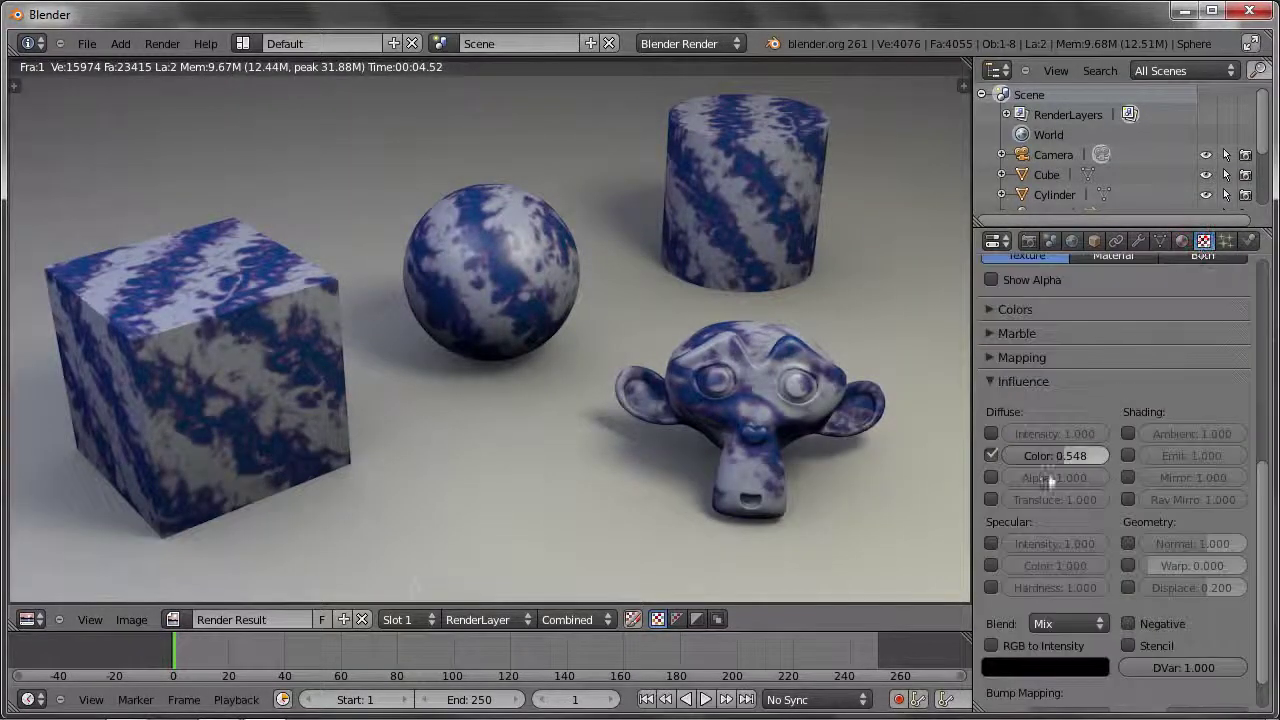
{"action": "left_click_drag", "start_coordinate": [1050, 478], "coordinate": [1105, 478]}
{"action": "key", "text": "F12"}
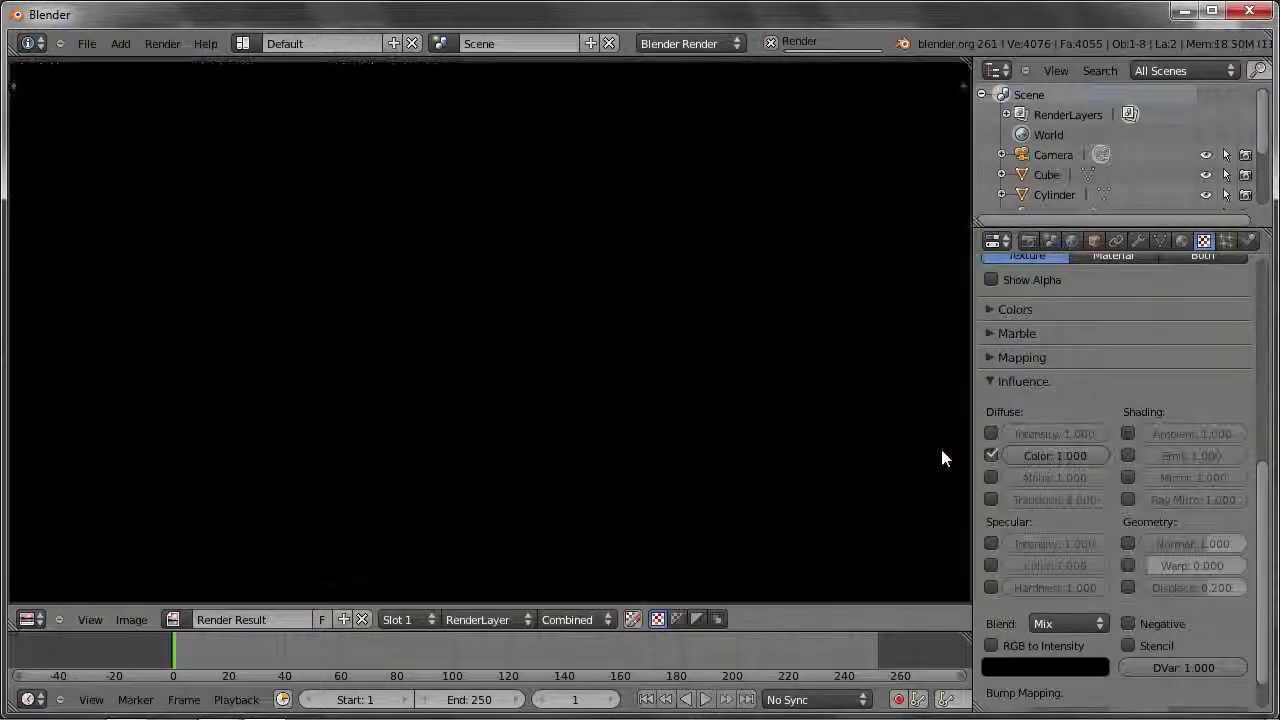